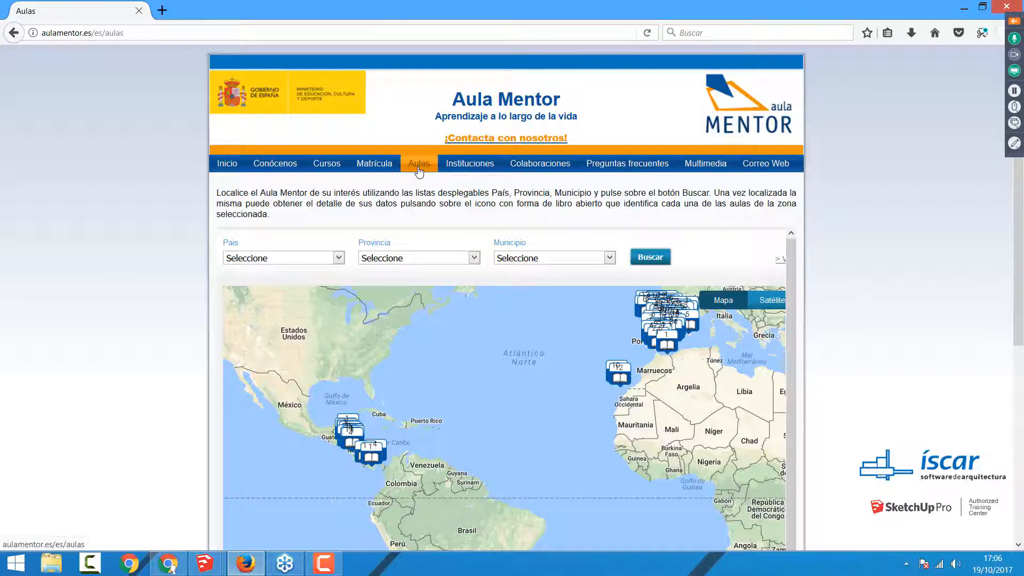
# Step: Search the Aula Mentor classroom map for España, province Valladolid, municipality Medina Del Campo
pyautogui.click(339, 258)
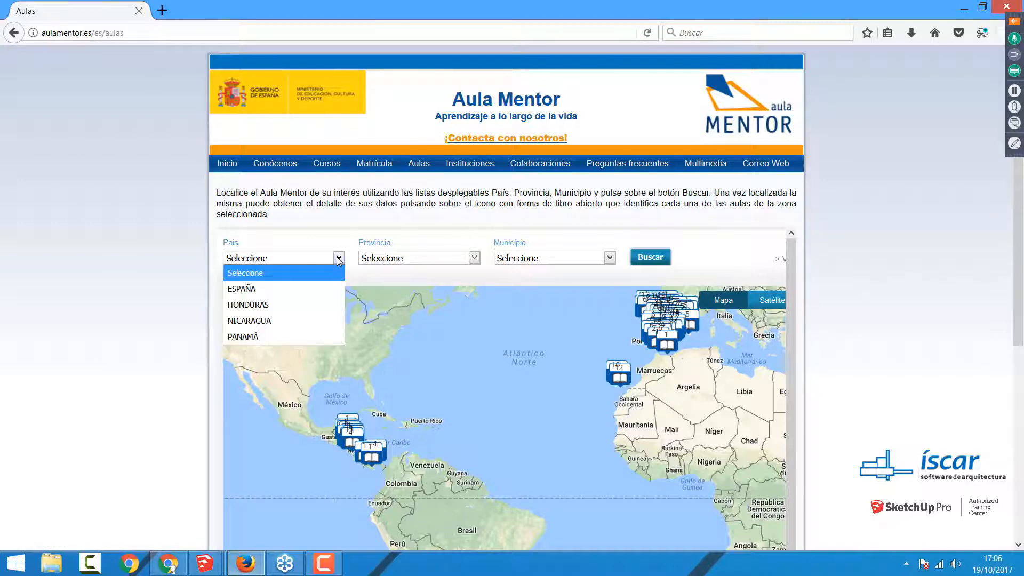
pyautogui.click(302, 290)
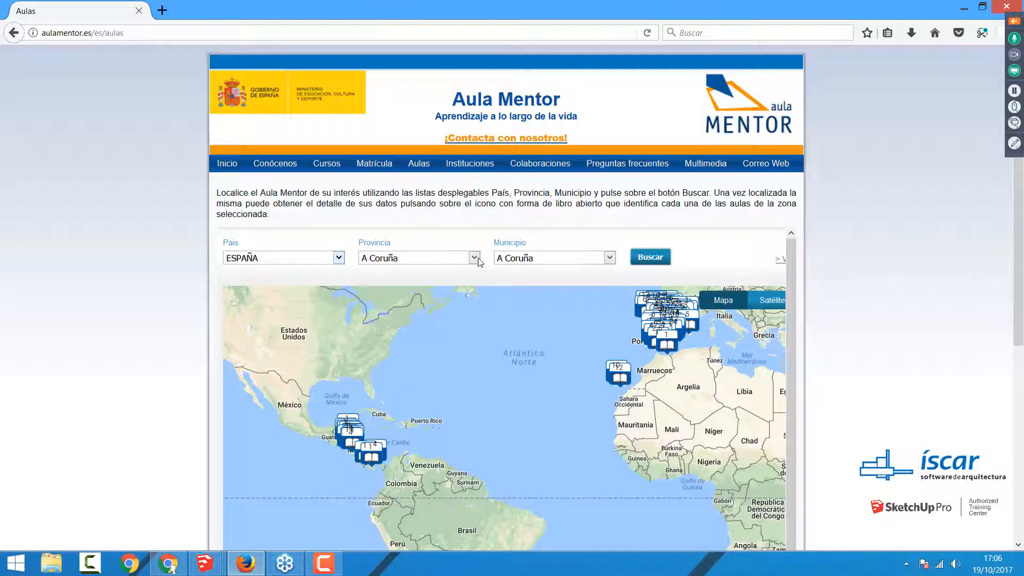
pyautogui.click(478, 259)
pyautogui.moveTo(474, 293); pyautogui.dragTo(471, 459)
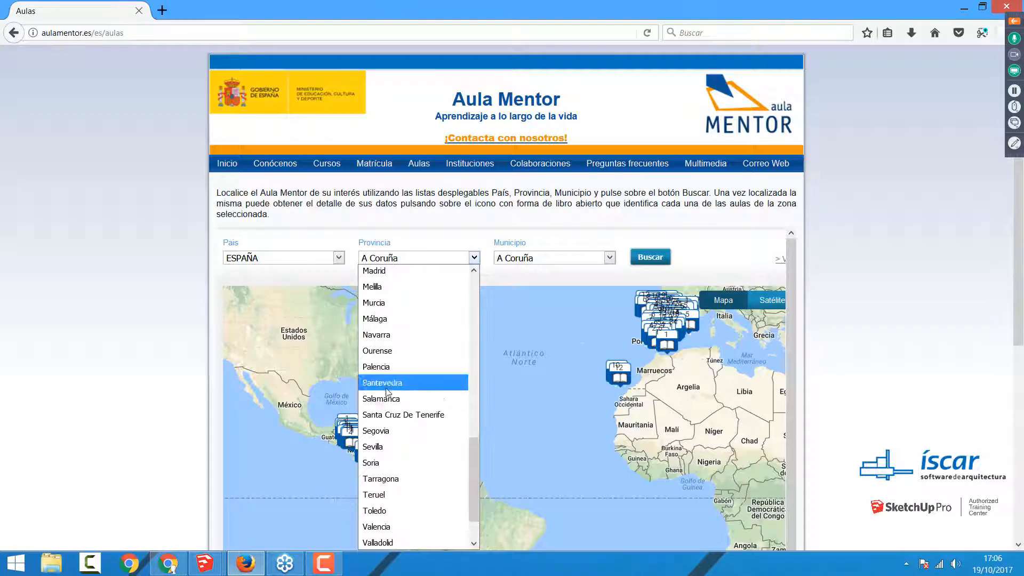
pyautogui.click(378, 542)
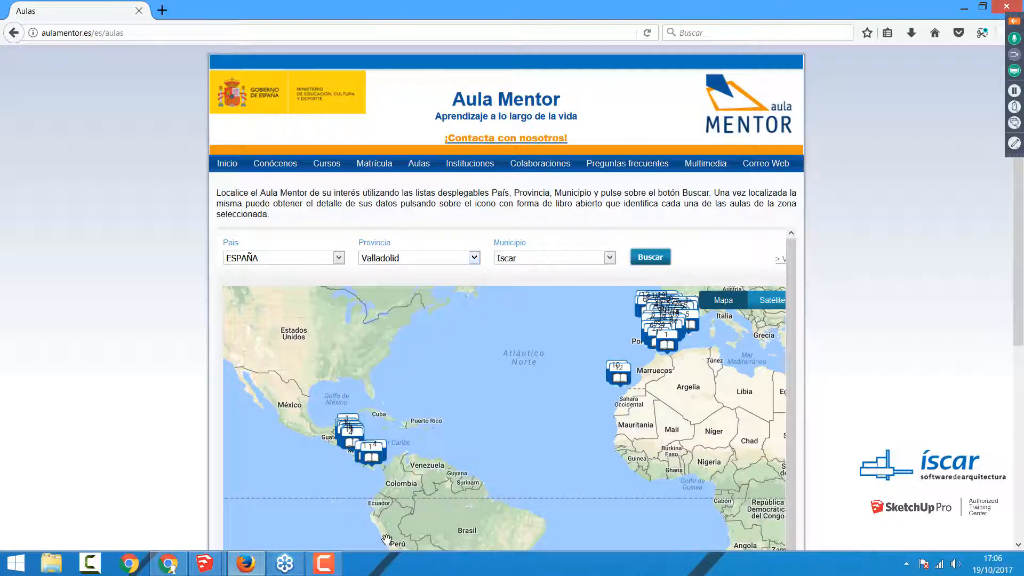
pyautogui.click(609, 258)
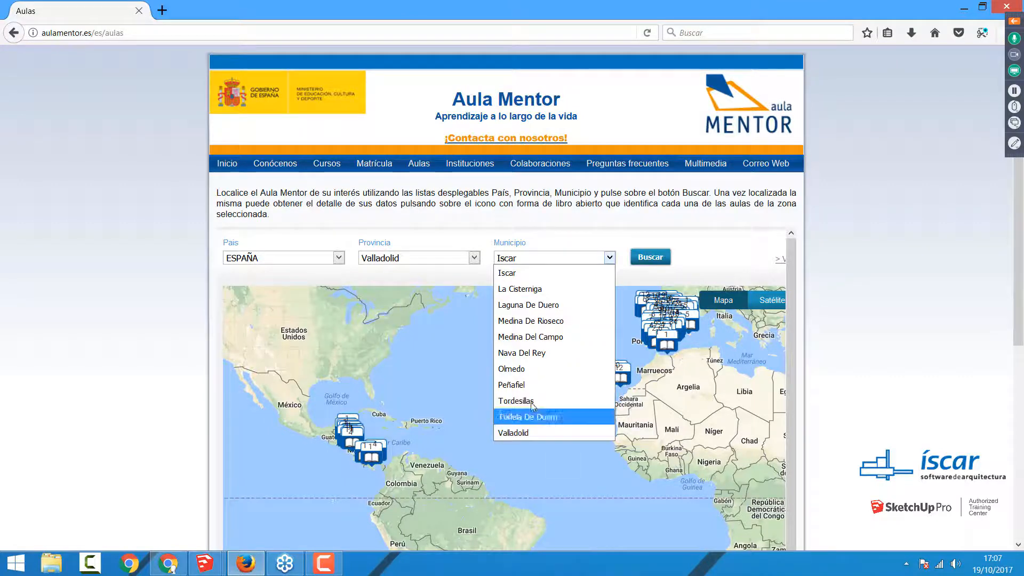
pyautogui.click(542, 340)
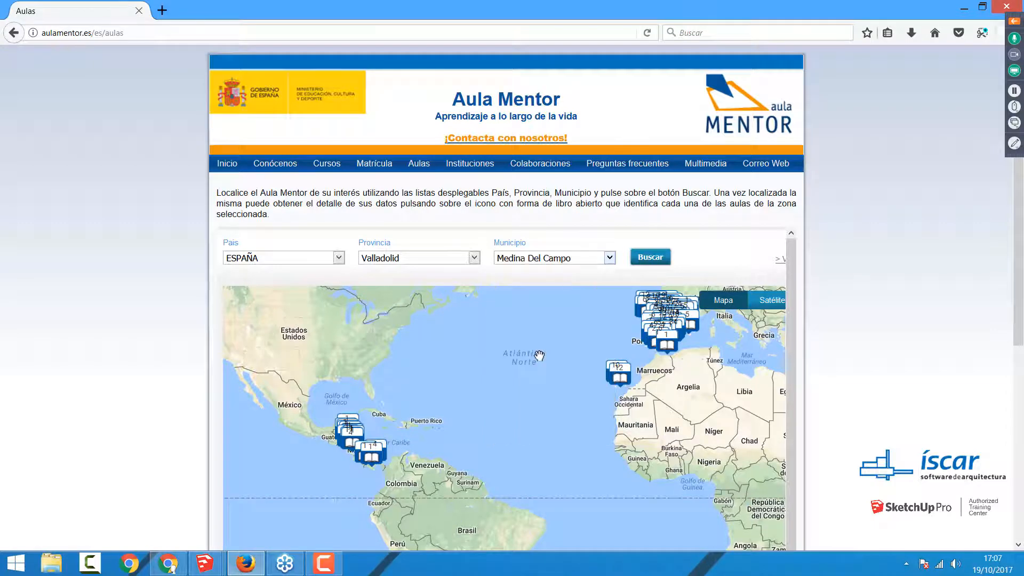
pyautogui.click(652, 256)
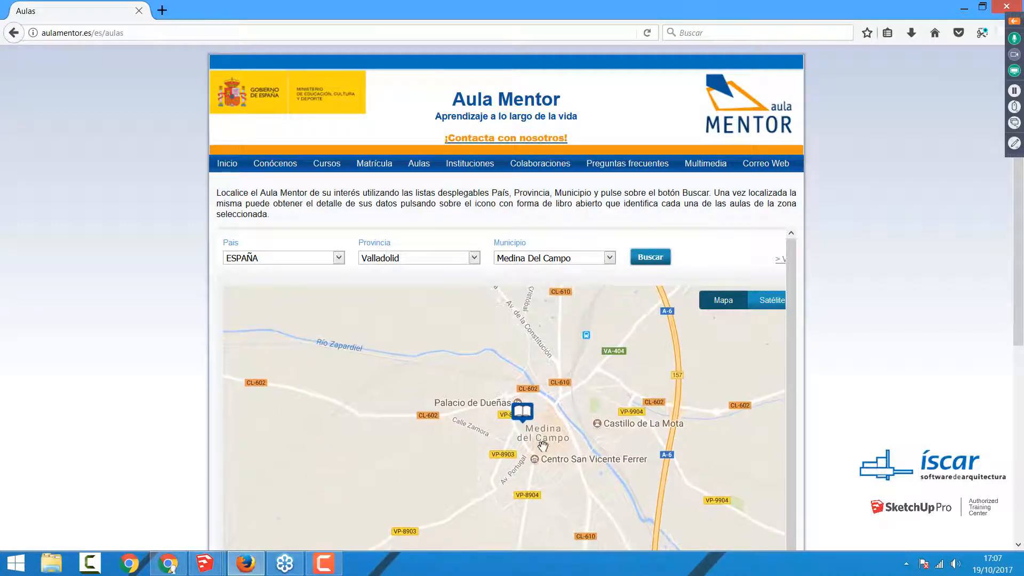
# Step: Show the contact details of the Medina del Campo classroom and highlight its address and its administrator's name
pyautogui.moveTo(543, 446); pyautogui.dragTo(545, 430)
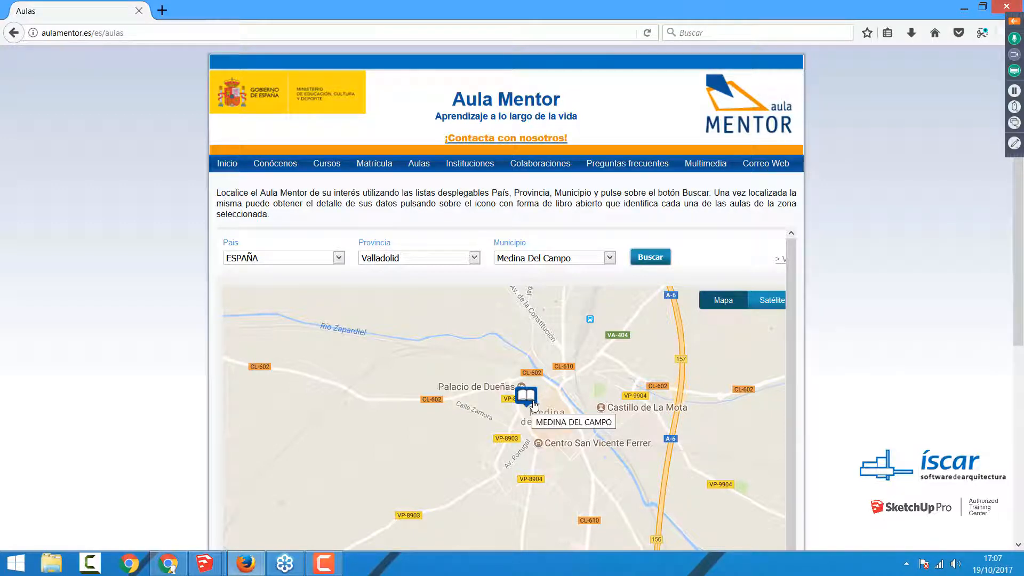
pyautogui.click(534, 406)
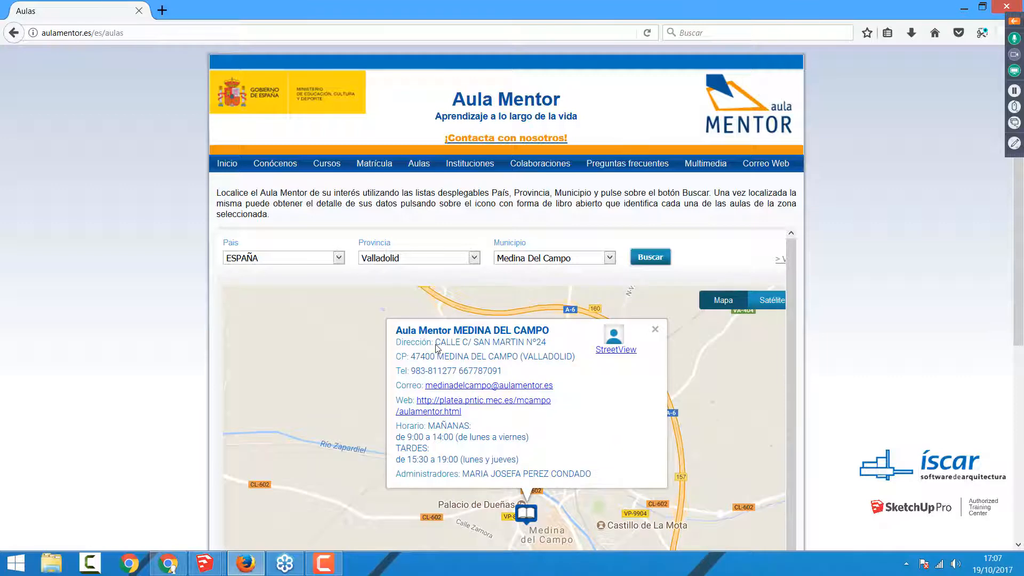
pyautogui.moveTo(434, 343); pyautogui.dragTo(545, 351)
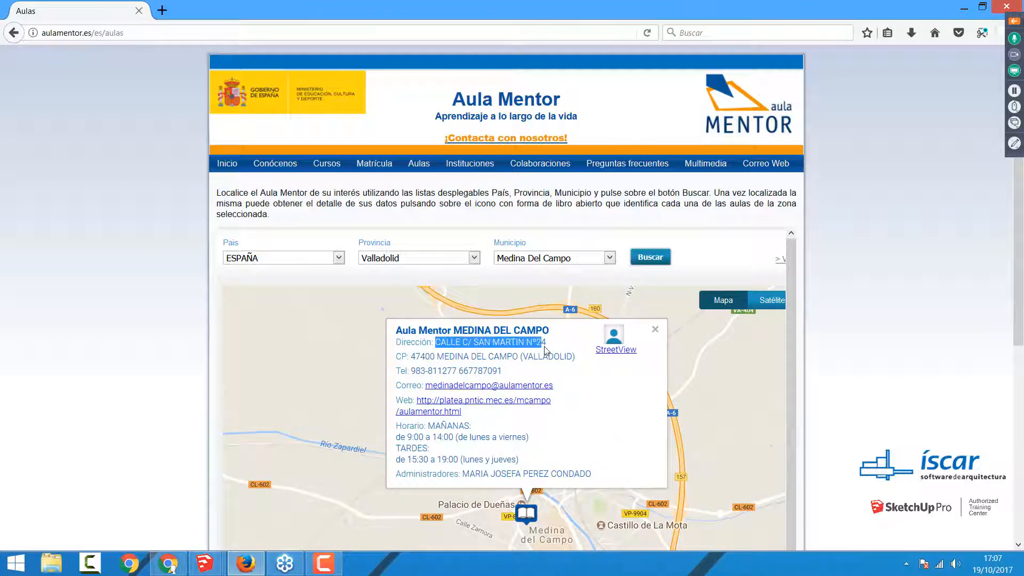
pyautogui.click(578, 393)
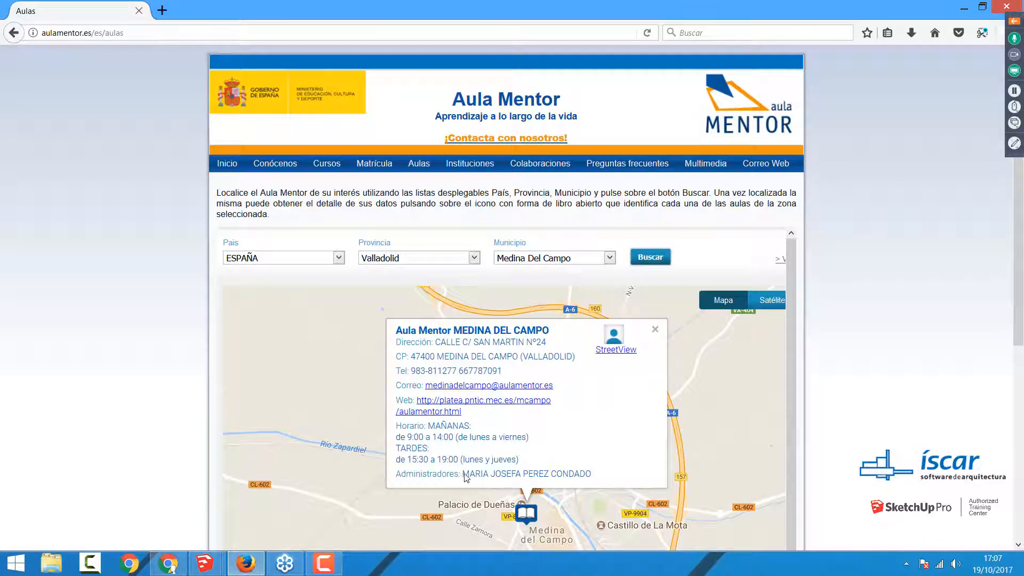
pyautogui.moveTo(461, 474); pyautogui.dragTo(595, 484)
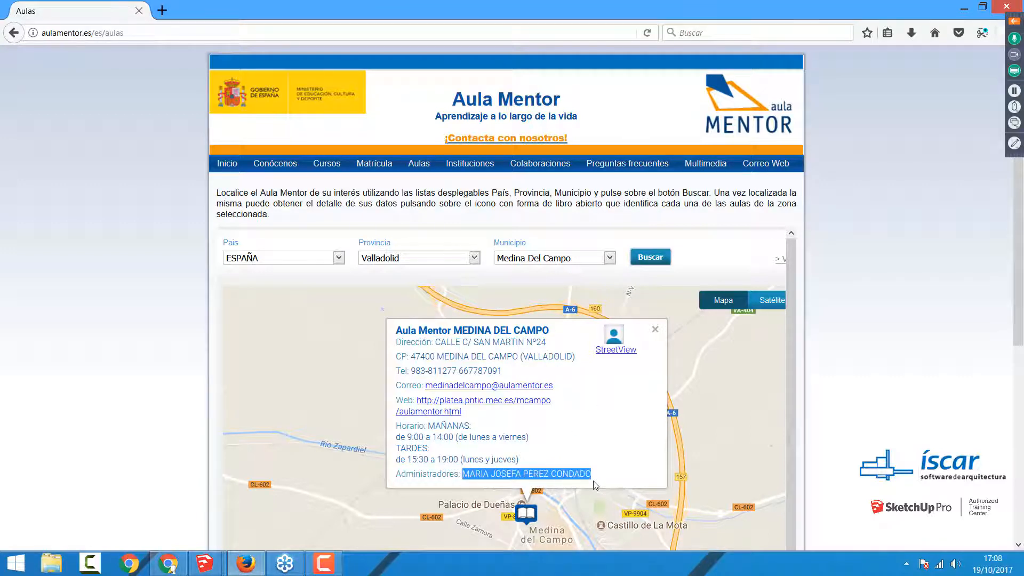
pyautogui.click(597, 446)
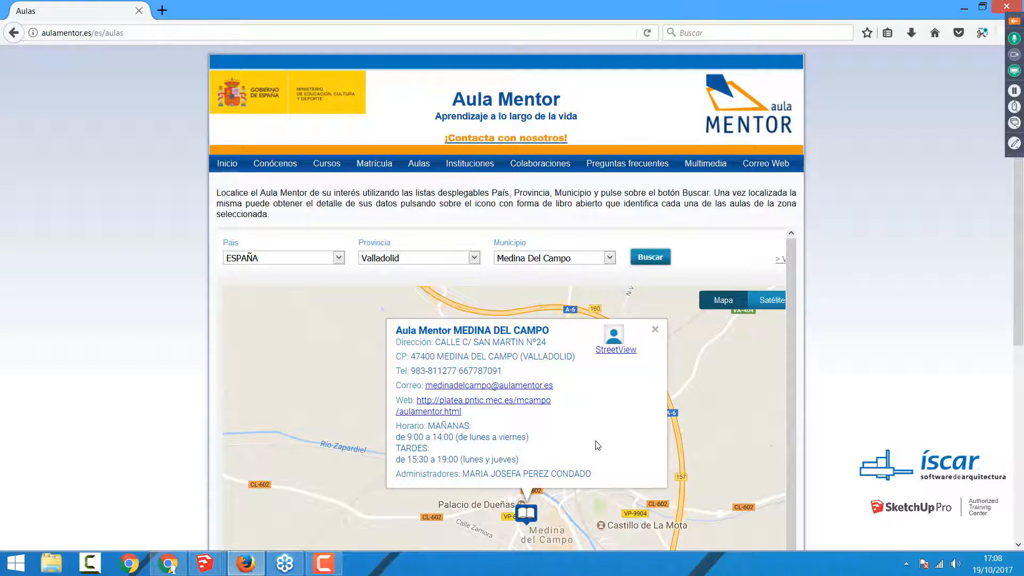
# Step: Close the classroom finder browser window and switch to SketchUp with the Grupo y componente.skp model
pyautogui.click(1006, 7)
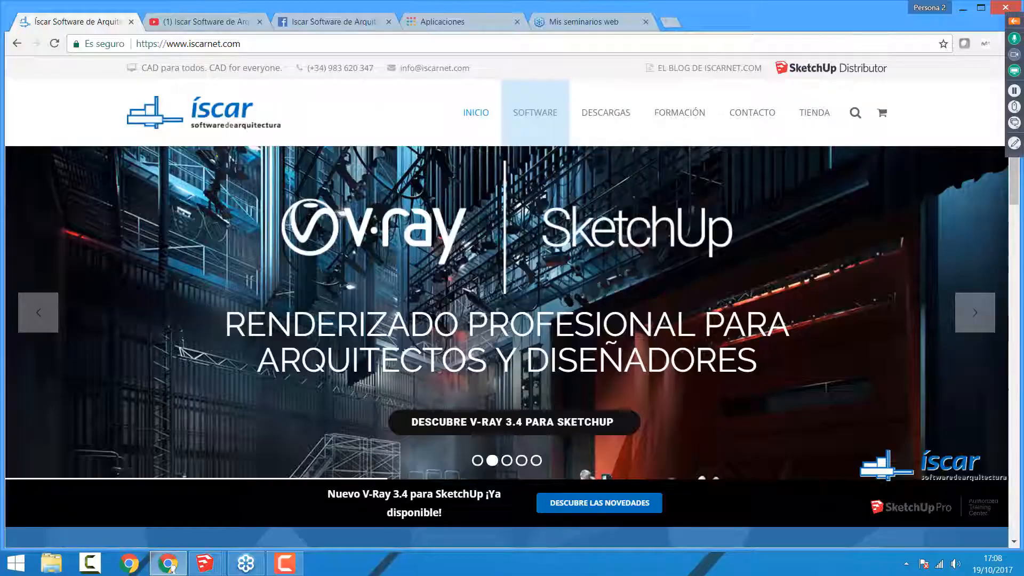
pyautogui.click(204, 562)
pyautogui.click(101, 502)
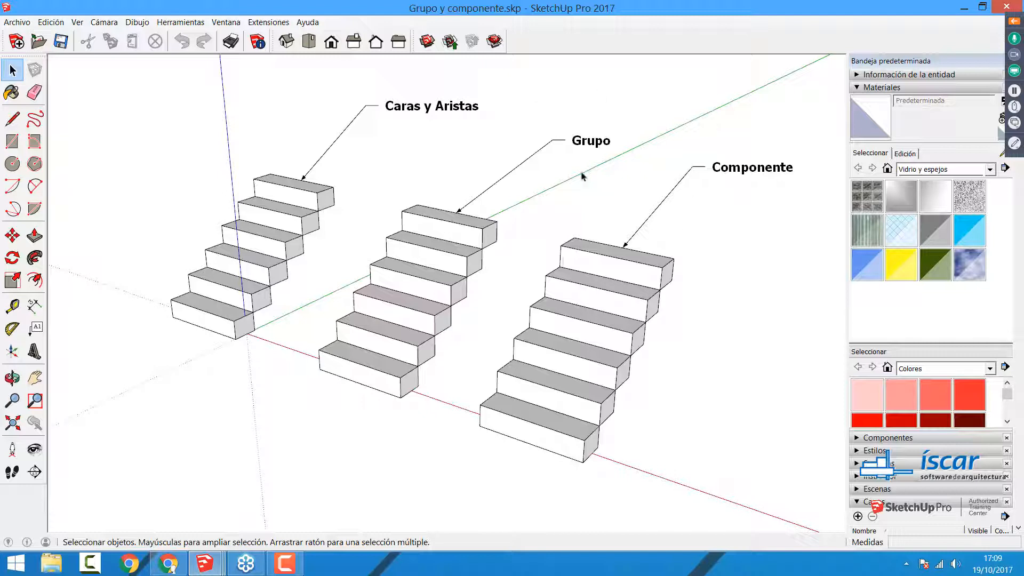
# Step: Compare how the bottom steps of the Caras y Aristas, Grupo and Componente staircases respond to being selected
pyautogui.moveTo(811, 196); pyautogui.dragTo(585, 141)
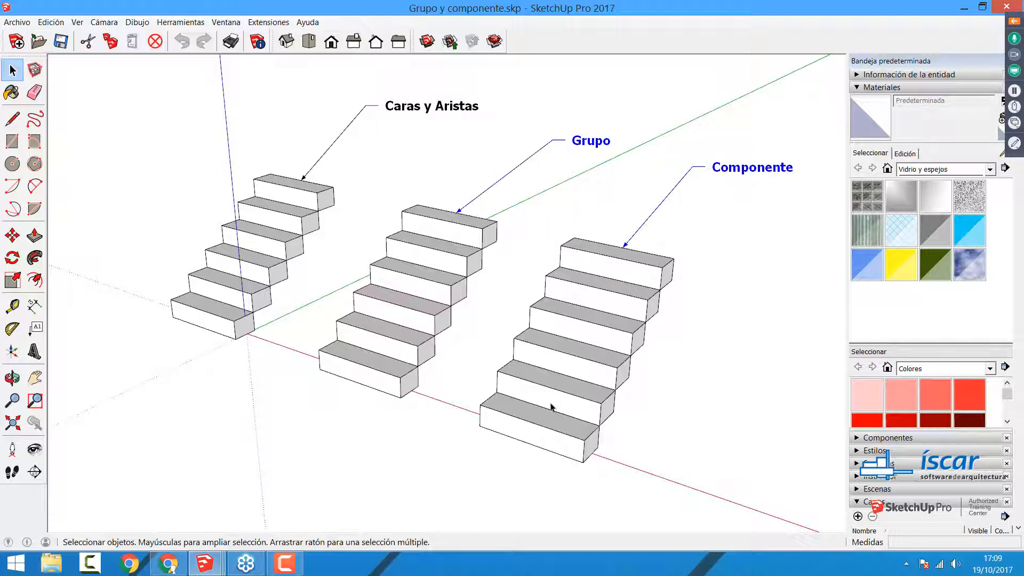
pyautogui.click(215, 323)
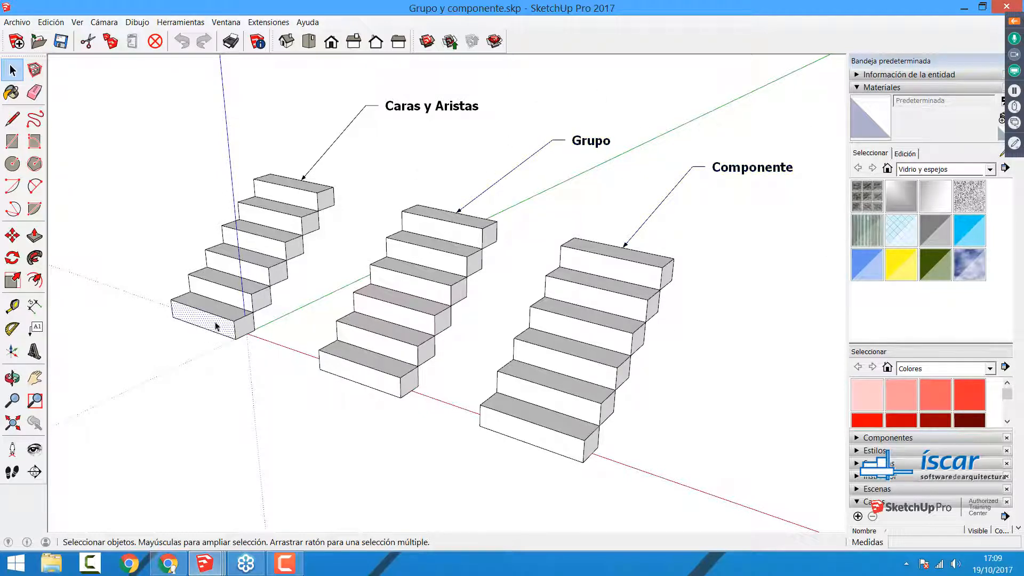
pyautogui.click(367, 371)
pyautogui.click(209, 336)
pyautogui.click(368, 380)
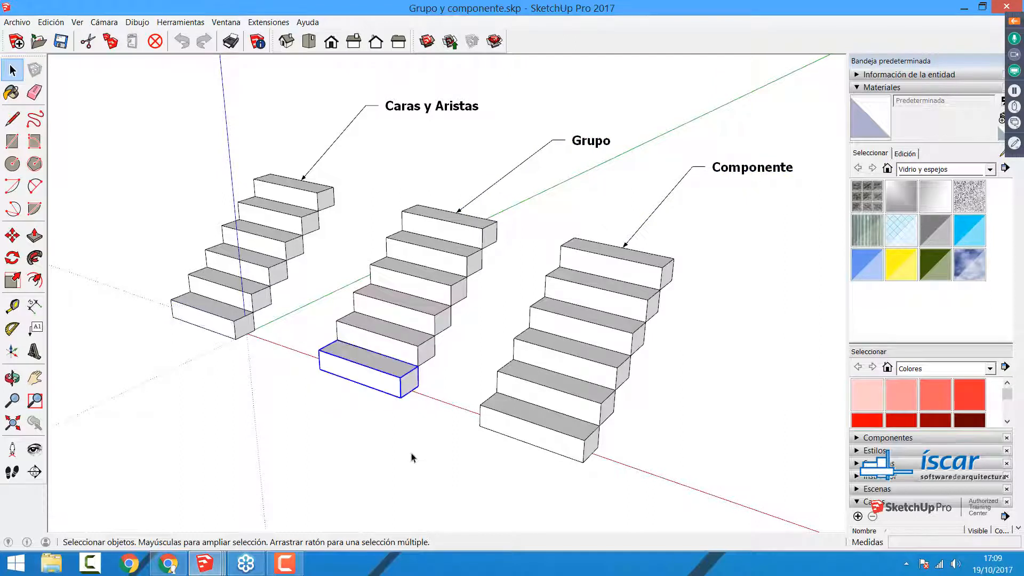
pyautogui.click(515, 428)
pyautogui.click(376, 369)
pyautogui.click(487, 424)
pyautogui.click(375, 388)
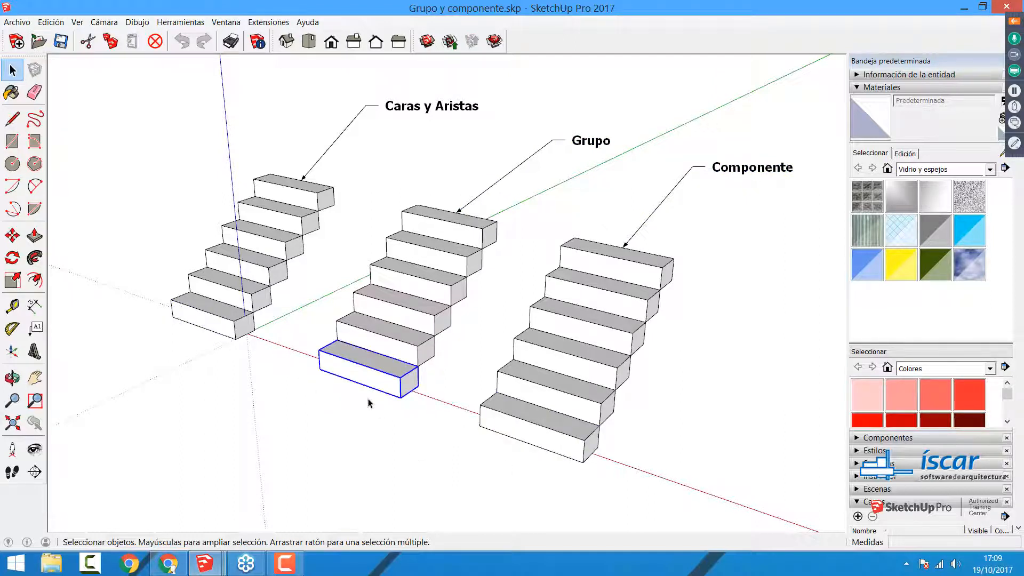
# Step: Select individual faces and edges of the Caras y Aristas staircase's bottom step, then clear the selection
pyautogui.click(191, 321)
pyautogui.click(212, 324)
pyautogui.click(218, 313)
pyautogui.click(217, 316)
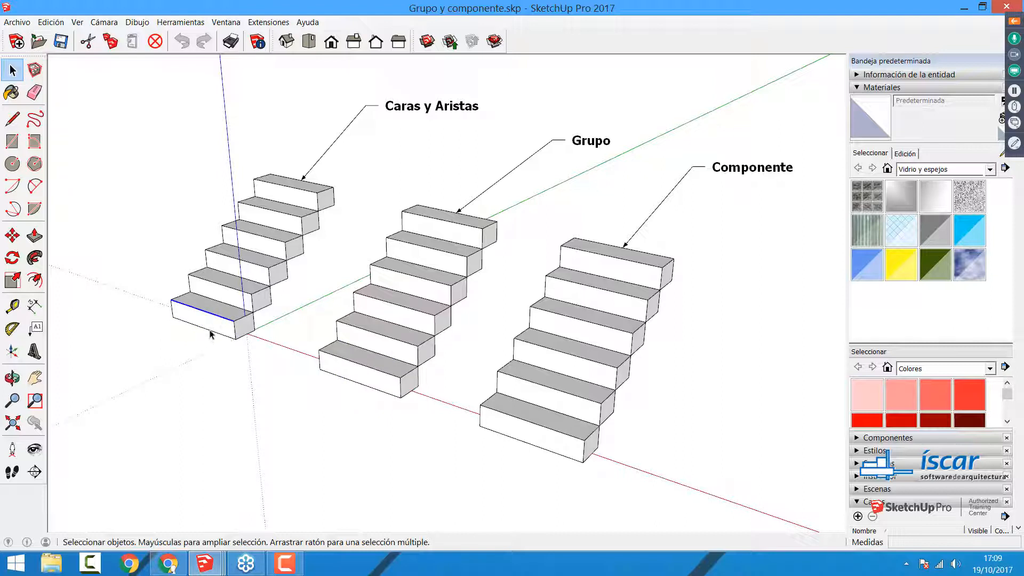
pyautogui.click(209, 331)
pyautogui.click(212, 323)
pyautogui.click(212, 315)
pyautogui.click(213, 322)
pyautogui.click(265, 378)
# Step: Push/Pull the bottom step of the Caras y Aristas staircase into a long, thinner slab extending forward
pyautogui.press('p')
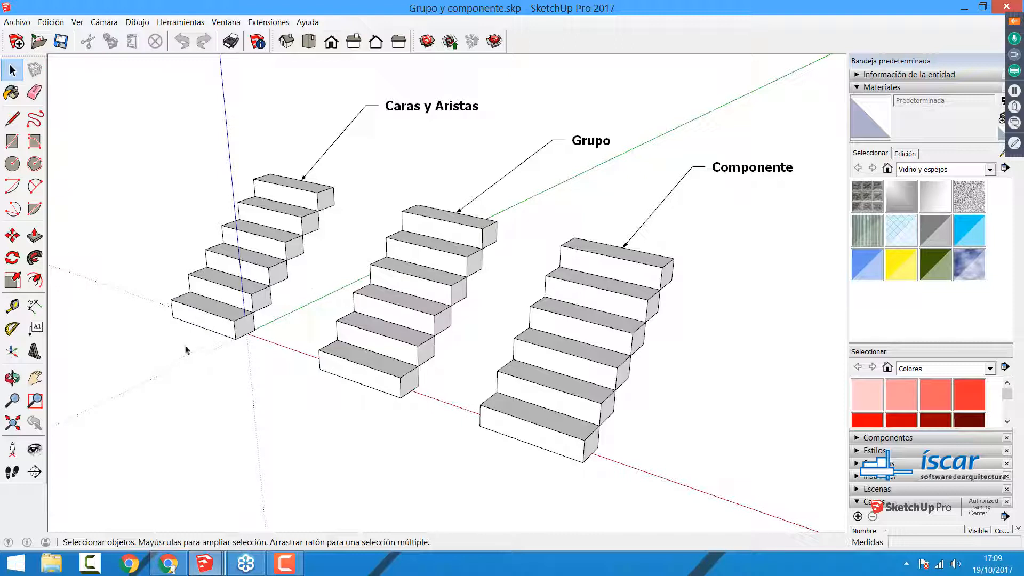
pyautogui.moveTo(210, 330); pyautogui.dragTo(182, 341)
pyautogui.click(183, 342)
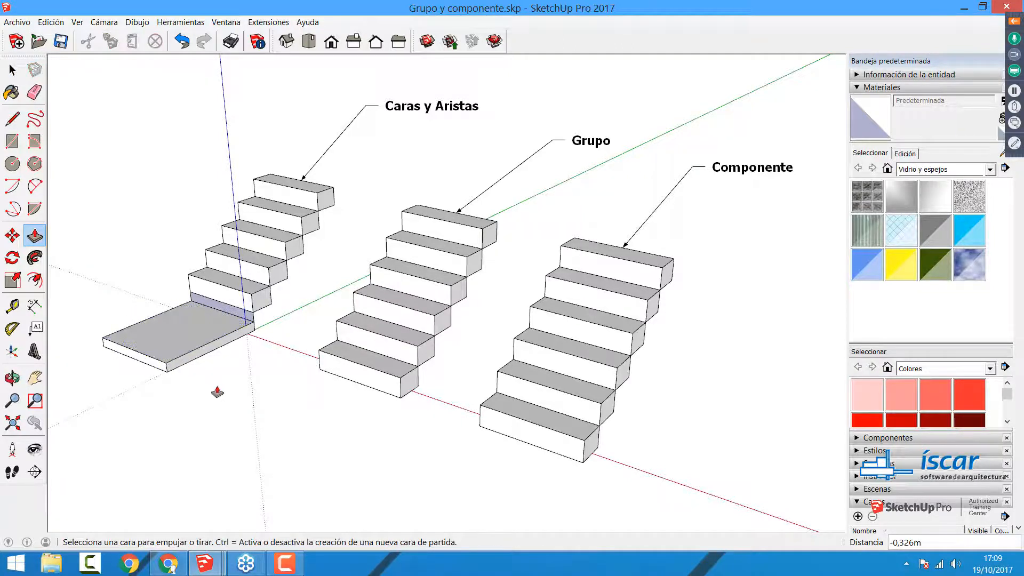
pyautogui.press('space')
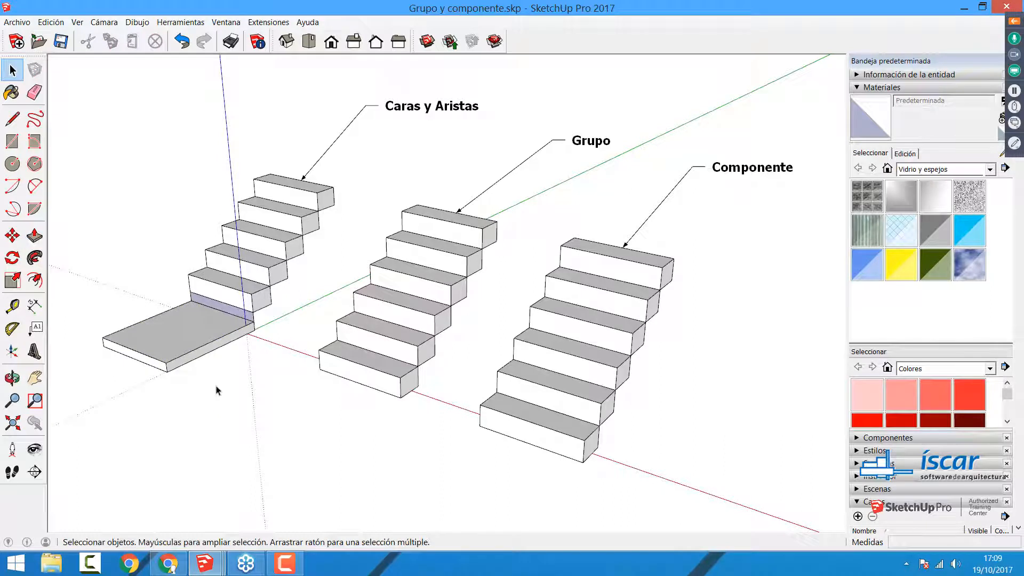
# Step: Edit the bottom step inside its group on the Grupo staircase, reshape it with Push/Pull into a long thin slab, and close the group
pyautogui.click(381, 379)
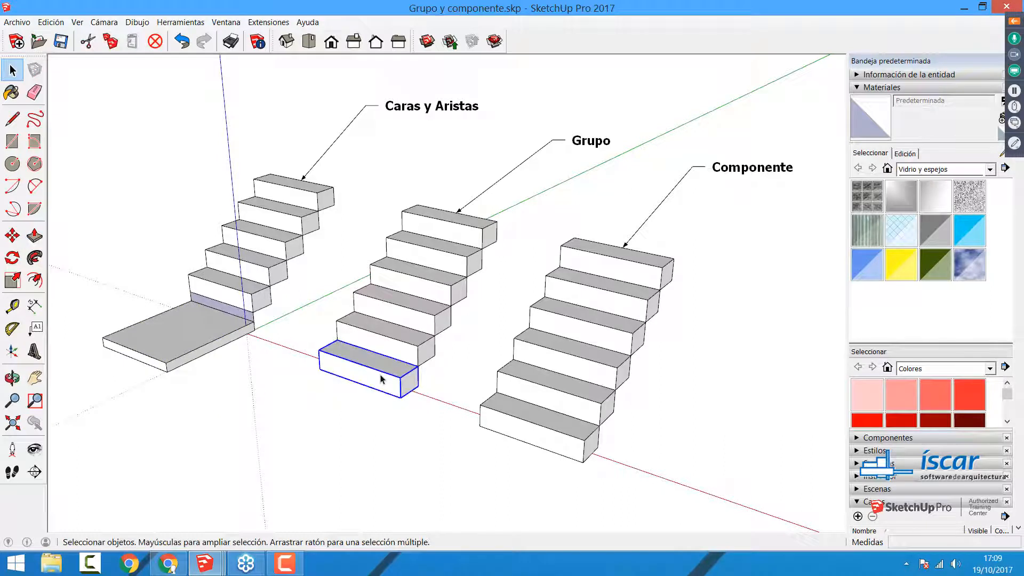
pyautogui.doubleClick(382, 379)
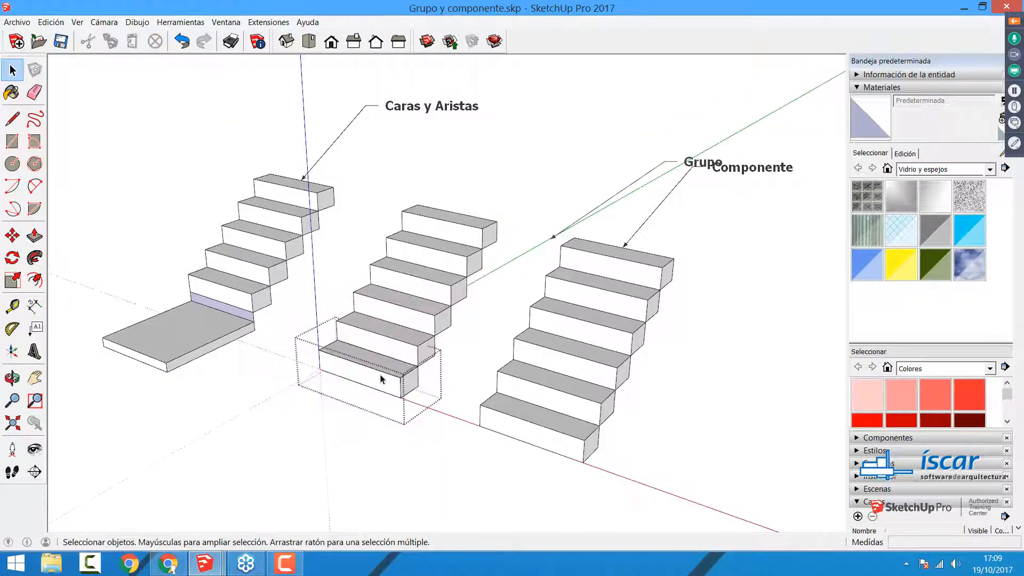
pyautogui.press('p')
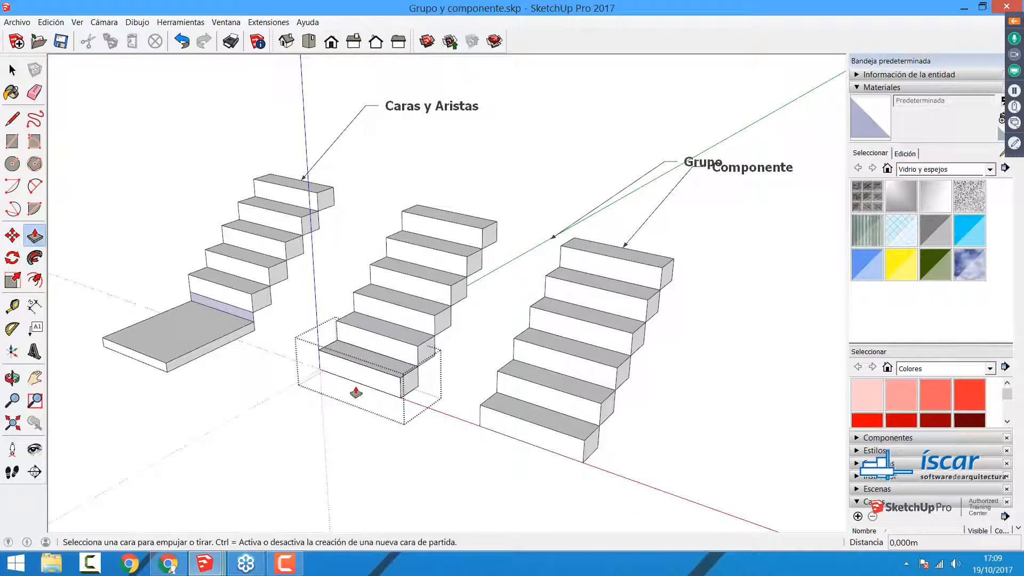
pyautogui.moveTo(355, 392); pyautogui.dragTo(329, 409)
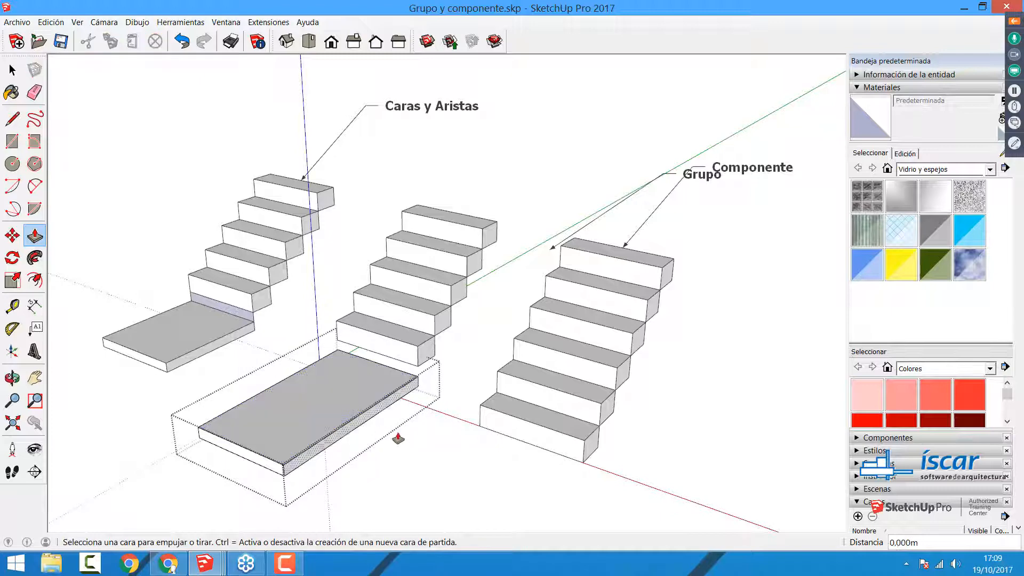
pyautogui.press('space')
pyautogui.click(421, 451)
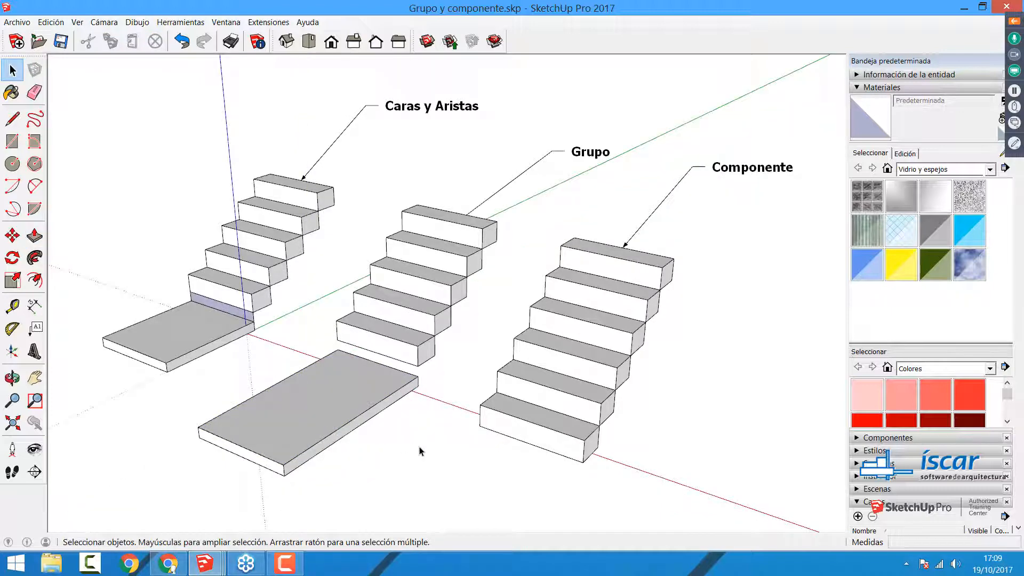
# Step: Explode the slab-shaped bottom step group of the Grupo staircase and select its separate faces
pyautogui.rightClick(329, 397)
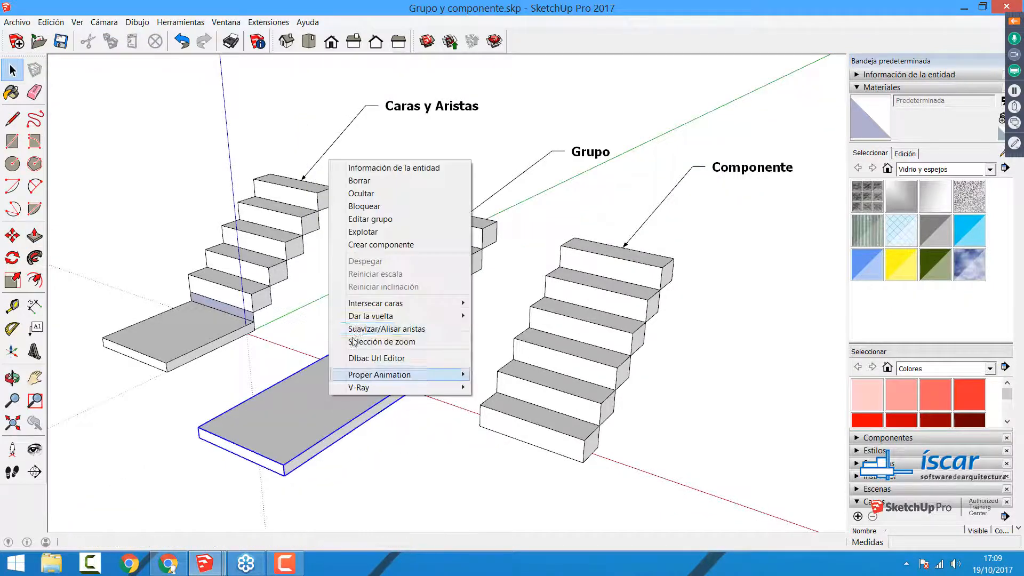
pyautogui.click(374, 234)
pyautogui.click(348, 468)
pyautogui.click(320, 413)
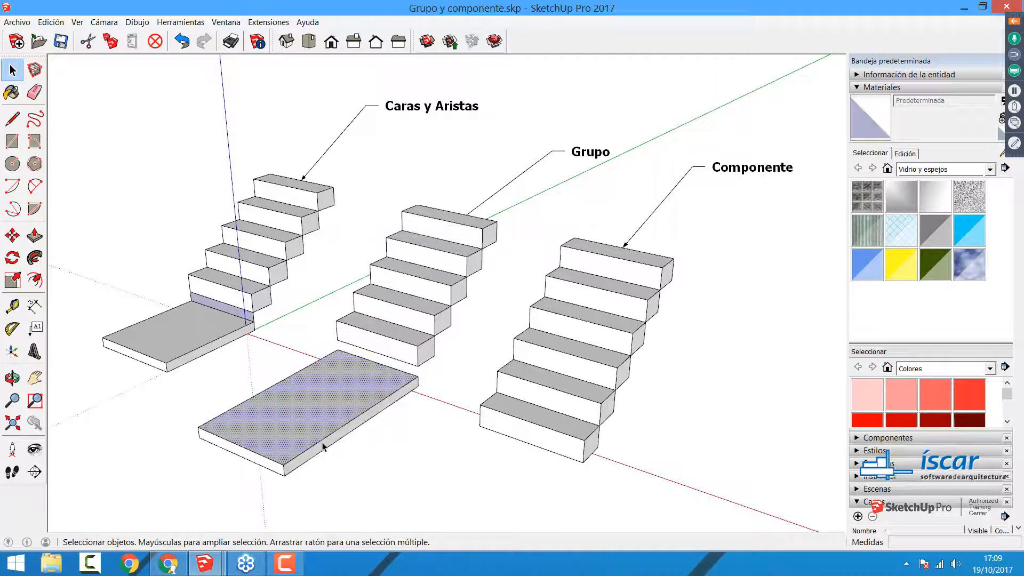
pyautogui.click(314, 457)
pyautogui.click(302, 427)
pyautogui.click(185, 355)
pyautogui.click(338, 400)
# Step: Try Push/Pull on the exploded slab's top face, then undo back to the Grupo staircase's original bottom step
pyautogui.press('p')
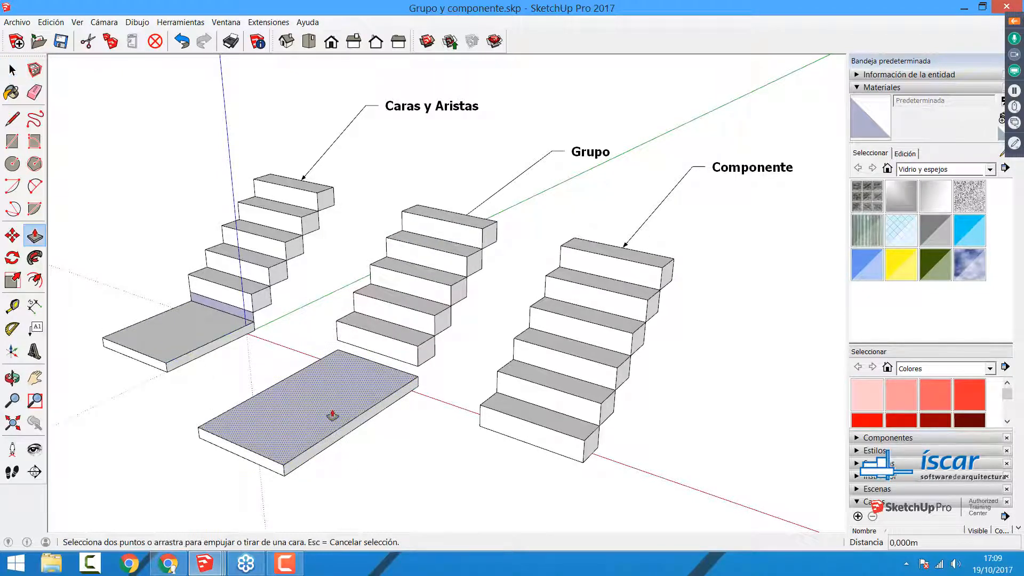
pyautogui.moveTo(331, 416); pyautogui.dragTo(334, 403)
pyautogui.hotkey('ctrl', 'z')
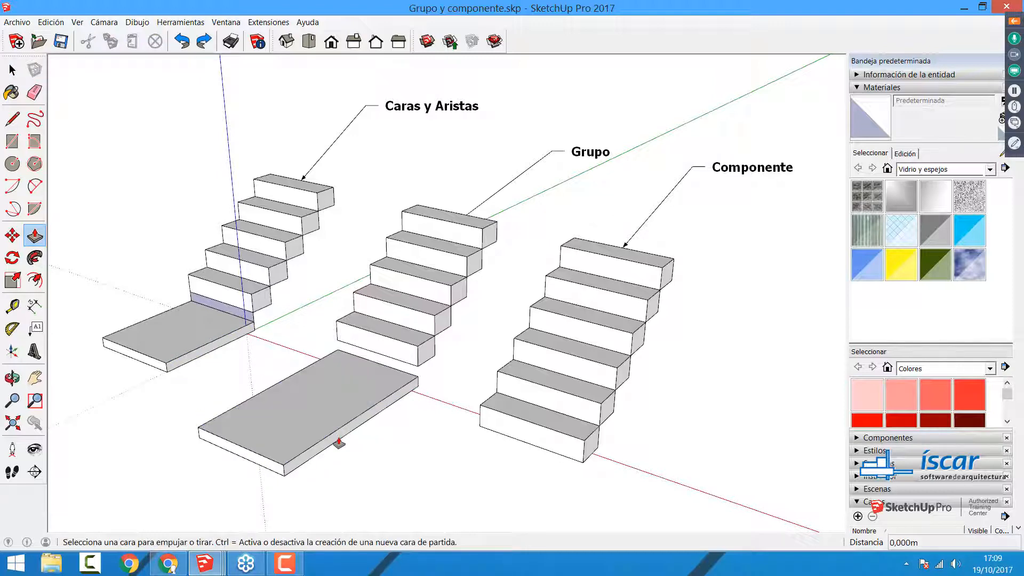
pyautogui.hotkey('ctrl', 'z')
pyautogui.hotkey('ctrl', 'z')
pyautogui.hotkey('ctrl', 'z')
pyautogui.press('space')
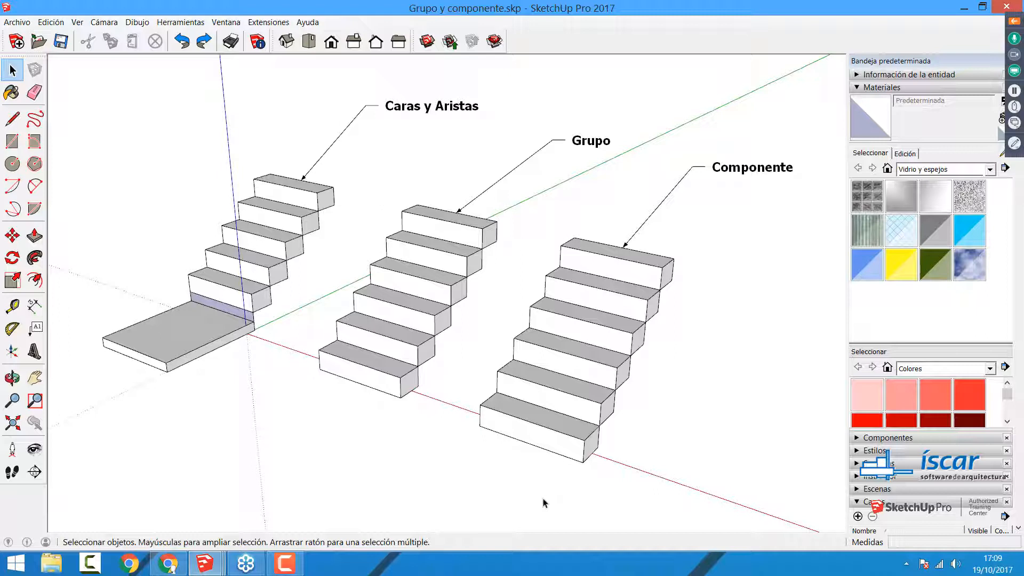
# Step: Select the Componente label and collapse the Materiales and Capas sections of the default tray
pyautogui.moveTo(802, 191)
pyautogui.mouseDown()
pyautogui.moveTo(559, 158)
pyautogui.moveTo(587, 105)
pyautogui.mouseUp()
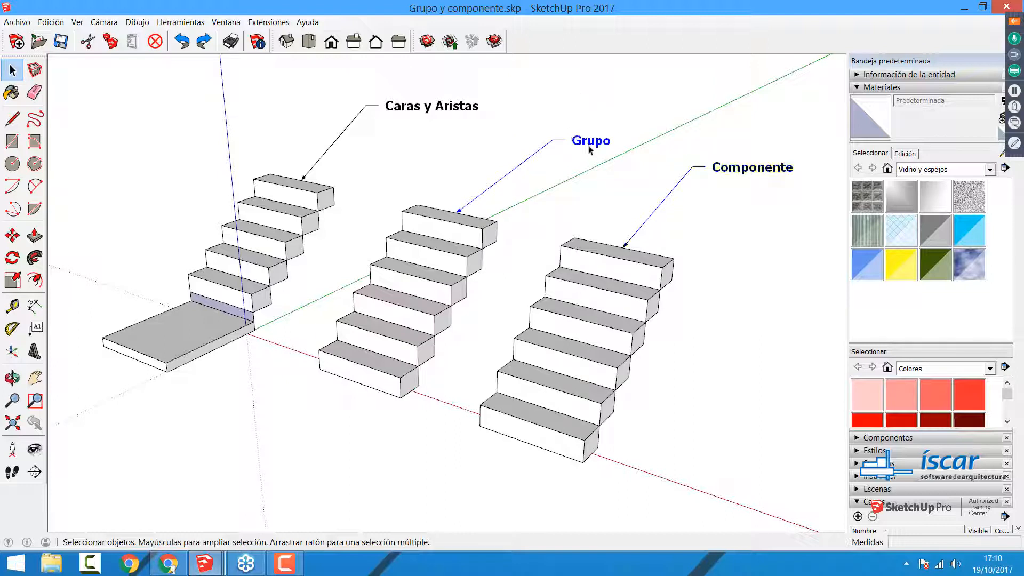
pyautogui.click(765, 172)
pyautogui.click(906, 88)
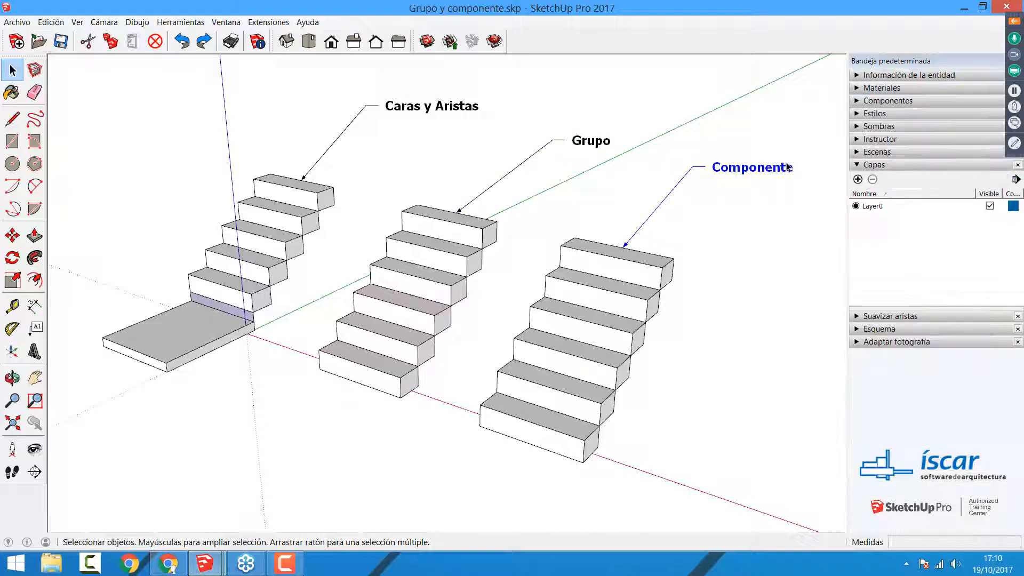
pyautogui.click(857, 164)
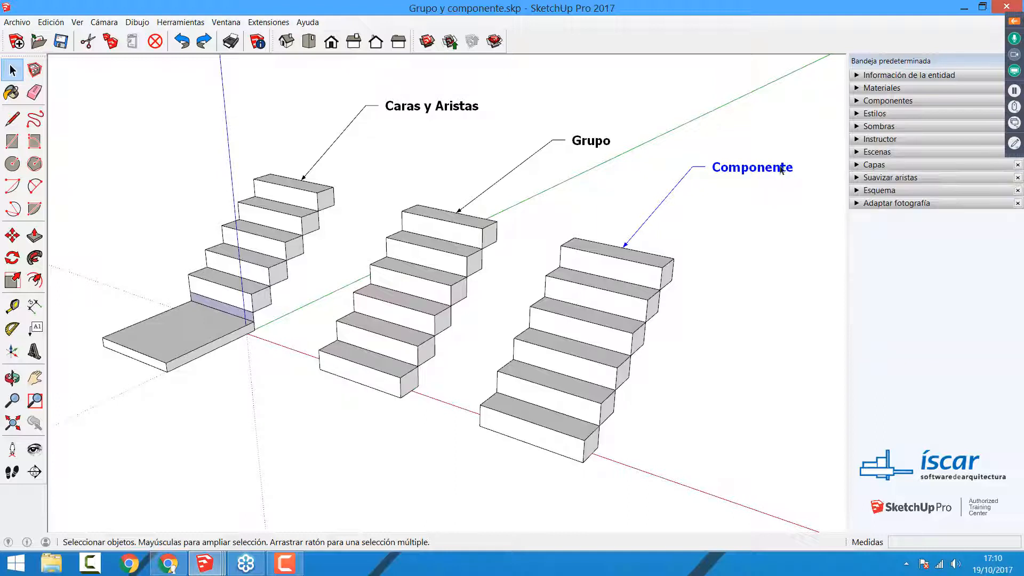
pyautogui.click(765, 185)
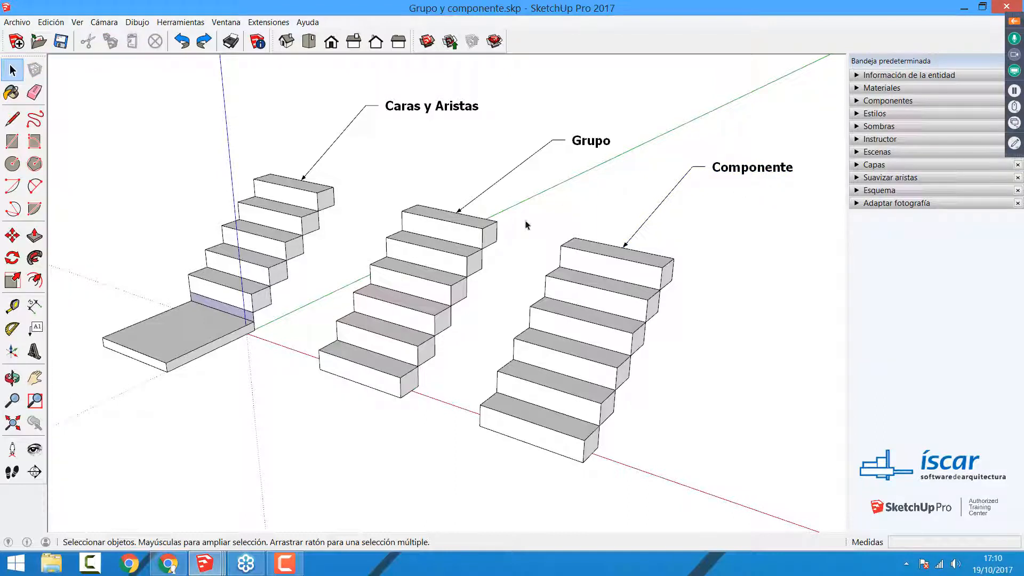
pyautogui.doubleClick(372, 373)
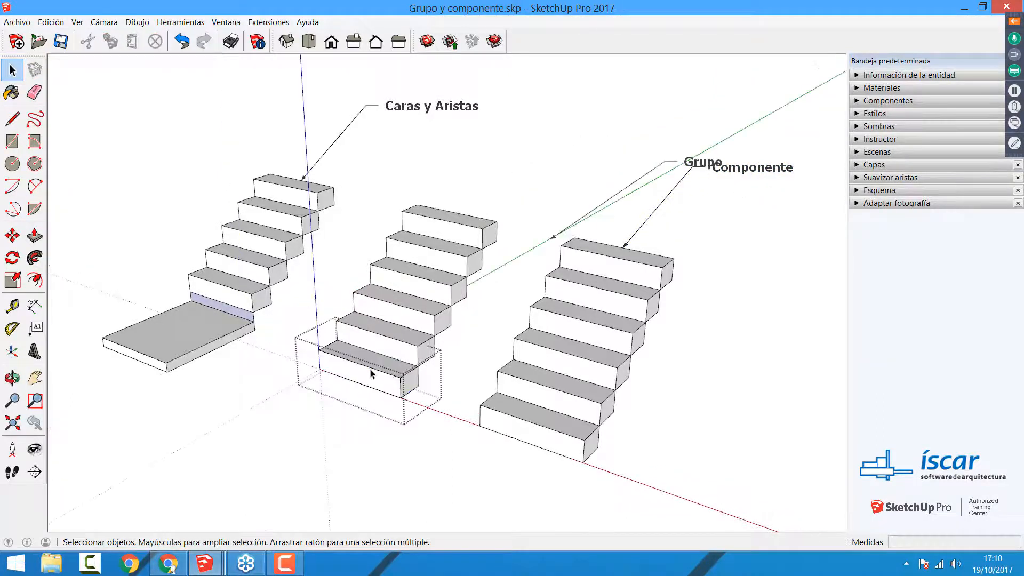
pyautogui.click(331, 408)
pyautogui.rightClick(348, 369)
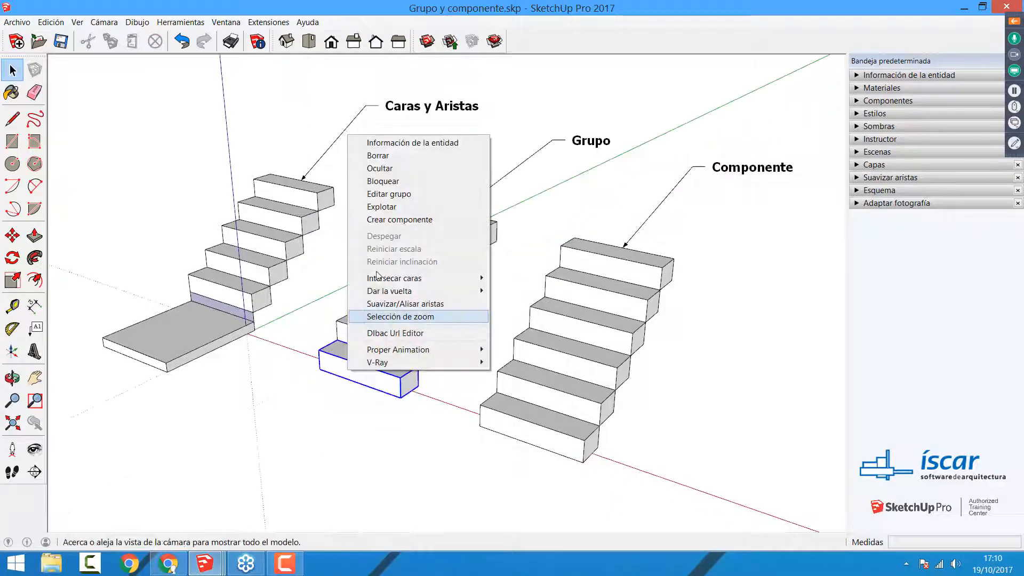
pyautogui.click(392, 196)
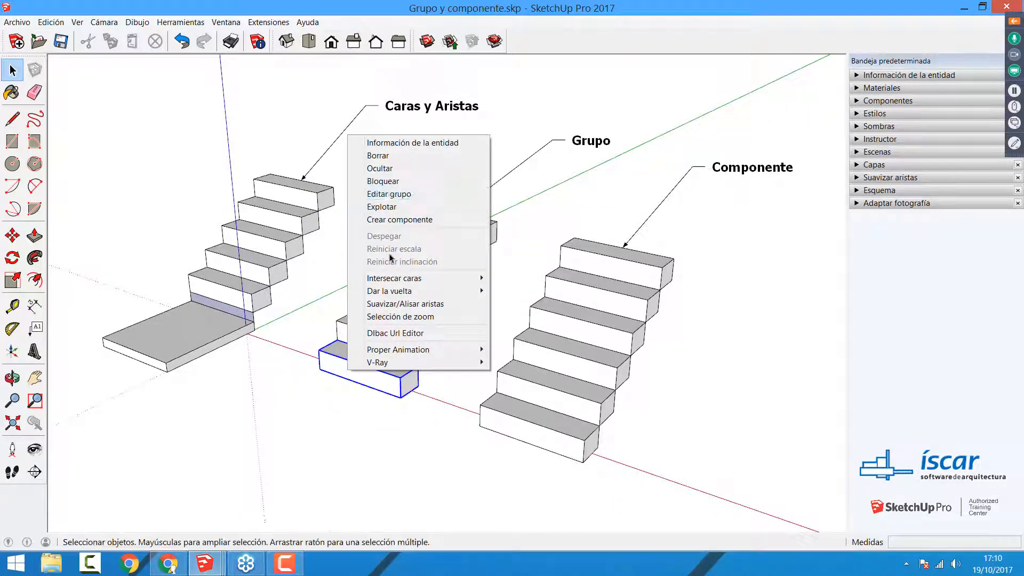
pyautogui.click(332, 434)
# Step: Edit the Grupo staircase's bottom step group, Push/Pull its front face outward about 5.1 m, and close the group
pyautogui.doubleClick(362, 380)
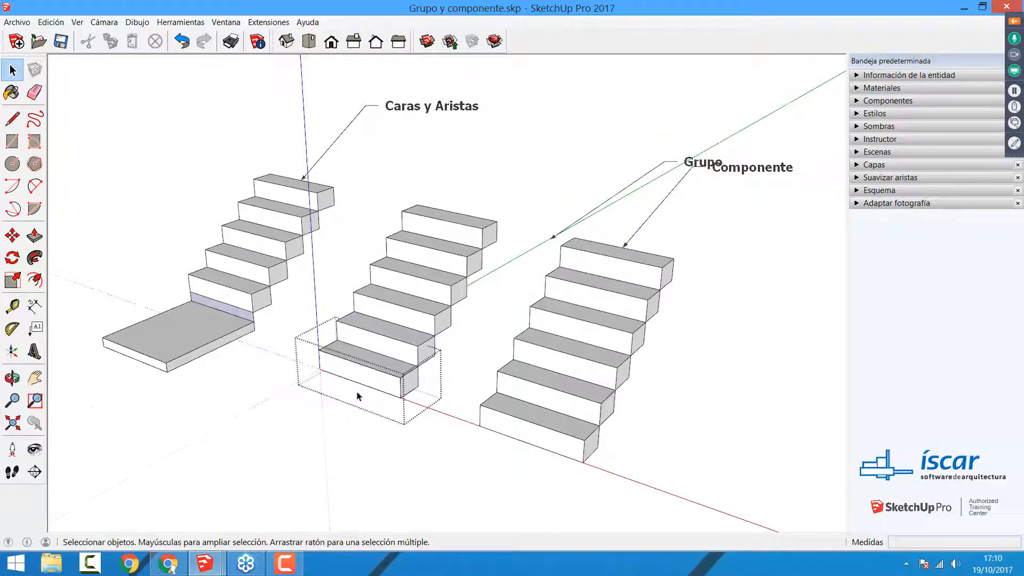
pyautogui.click(34, 236)
pyautogui.click(330, 372)
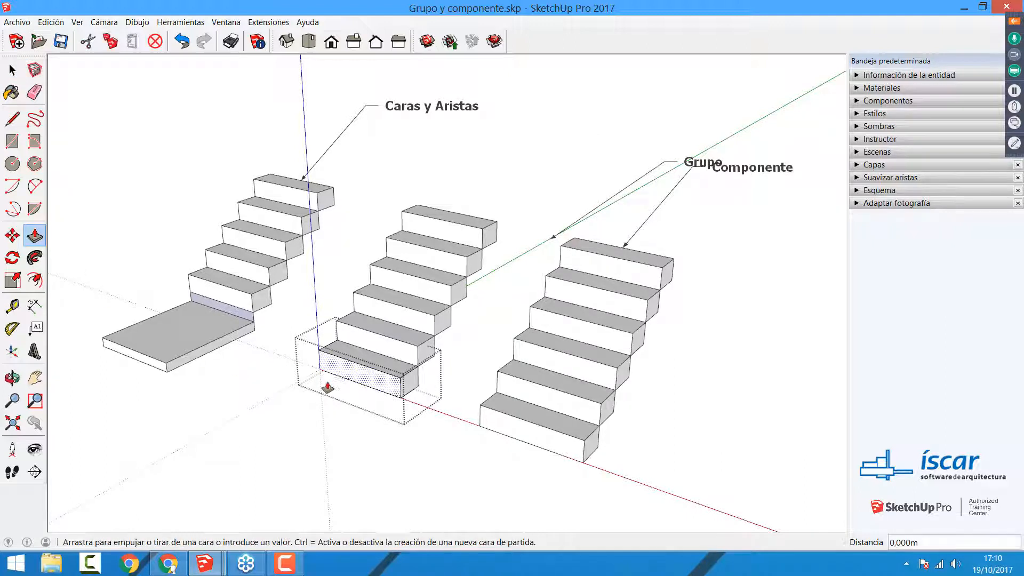
pyautogui.click(201, 458)
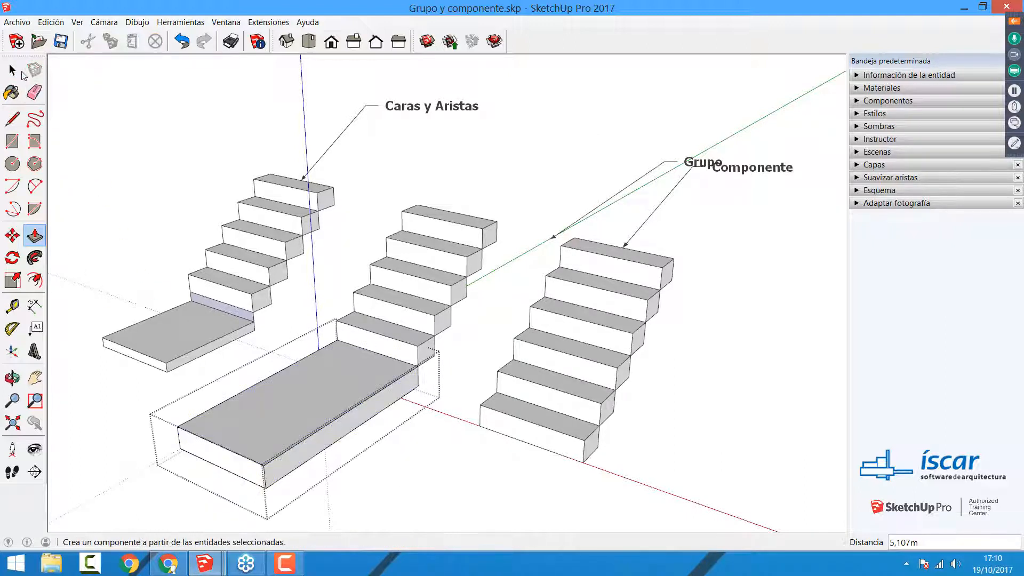
pyautogui.click(12, 70)
pyautogui.click(399, 475)
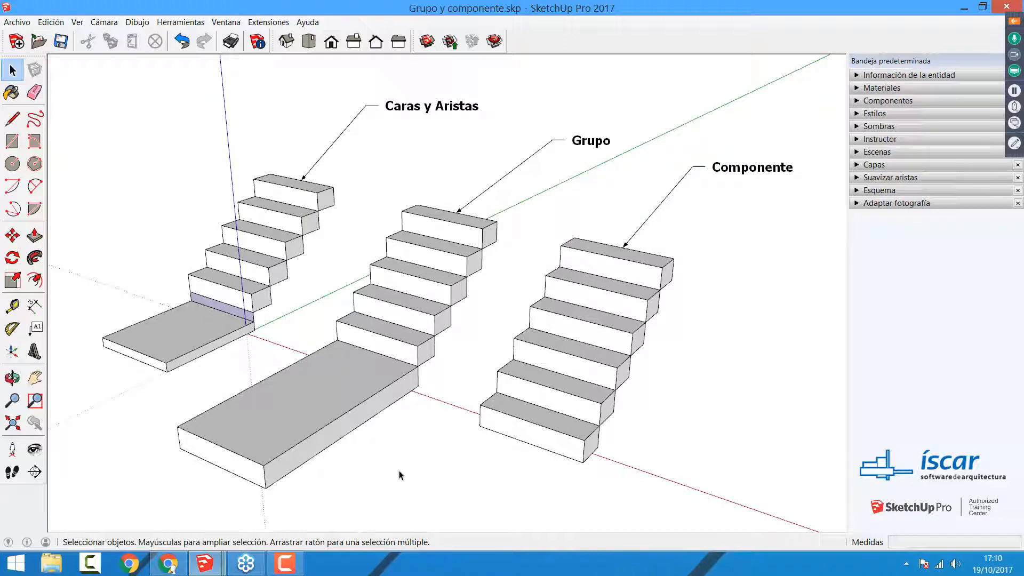
# Step: Edit the bottom step component of the Componente staircase, Push/Pull its front face outward to deepen the tread, and close the component
pyautogui.doubleClick(530, 436)
pyautogui.press('p')
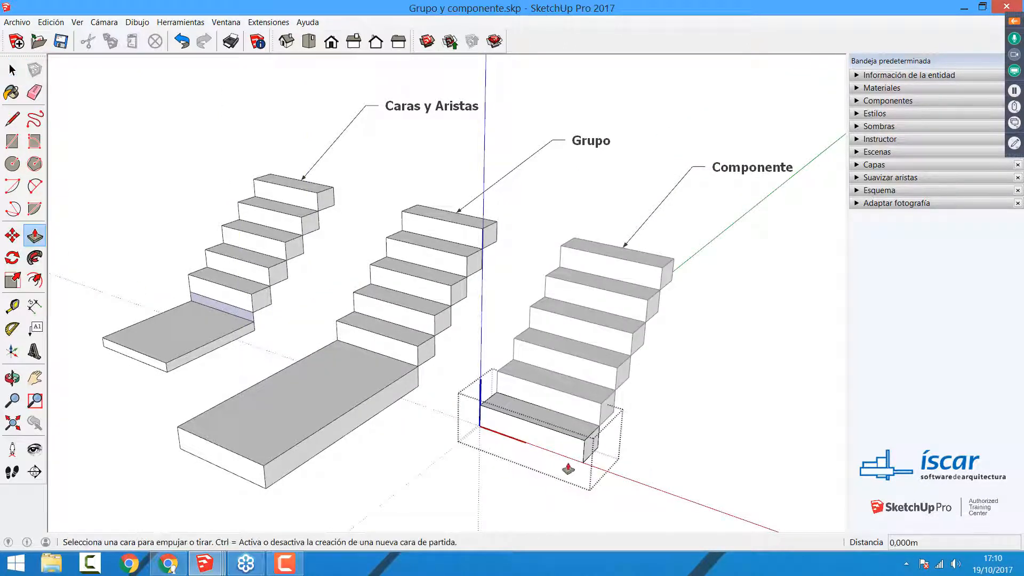
pyautogui.click(522, 433)
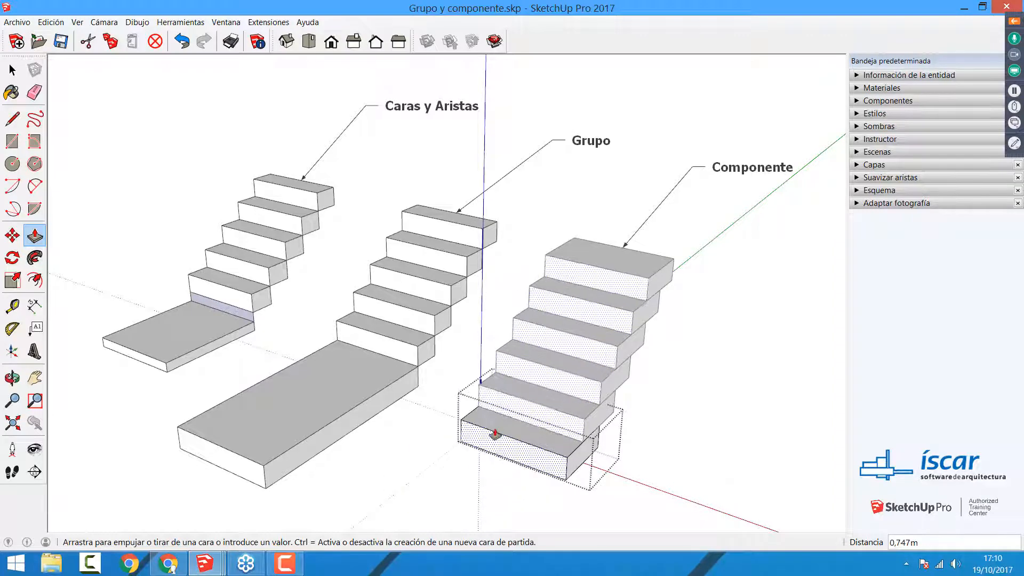
pyautogui.click(495, 434)
pyautogui.press('space')
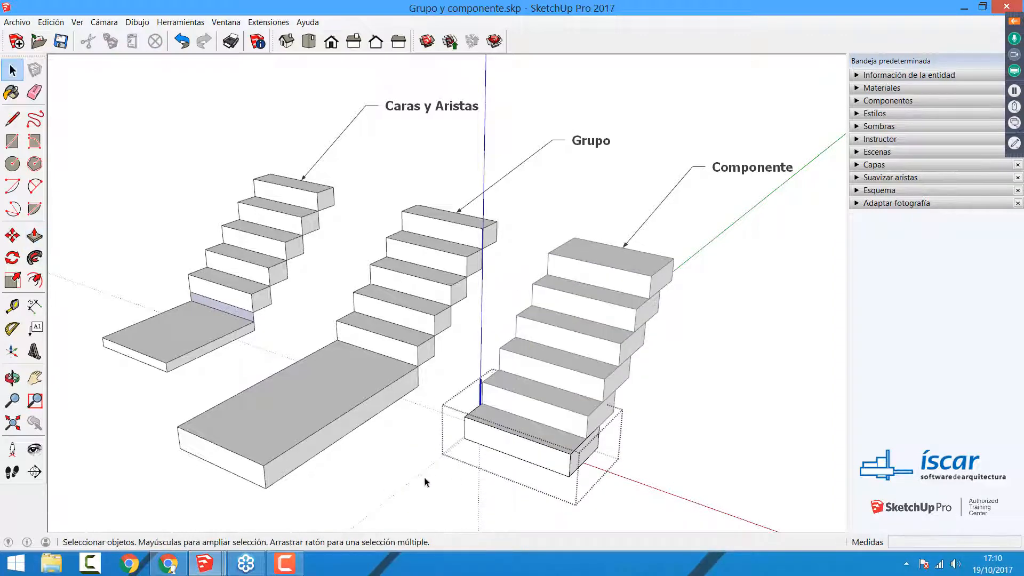
pyautogui.click(425, 482)
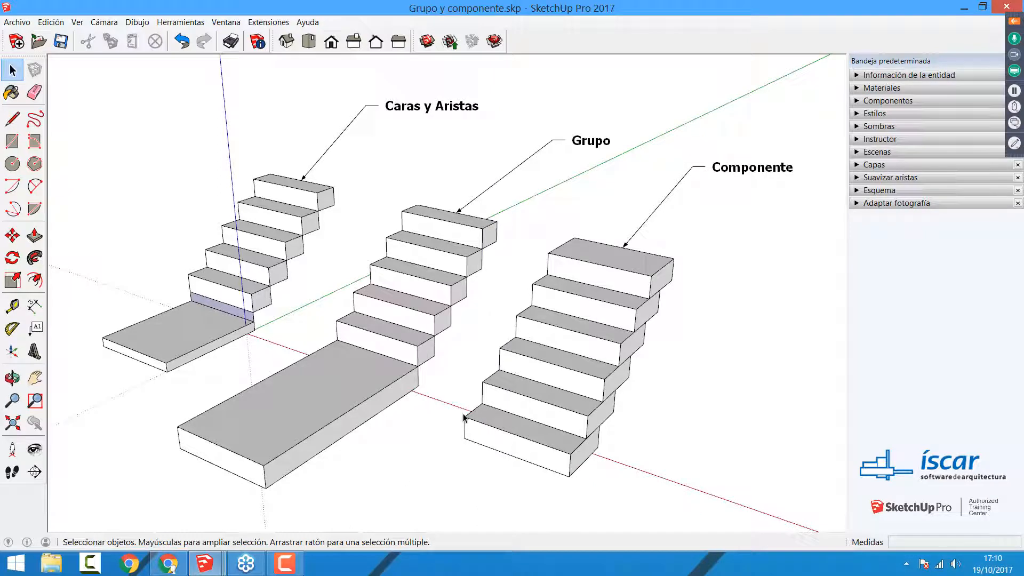
# Step: Try making the Componente staircase's top step unique, and undo it
pyautogui.click(545, 363)
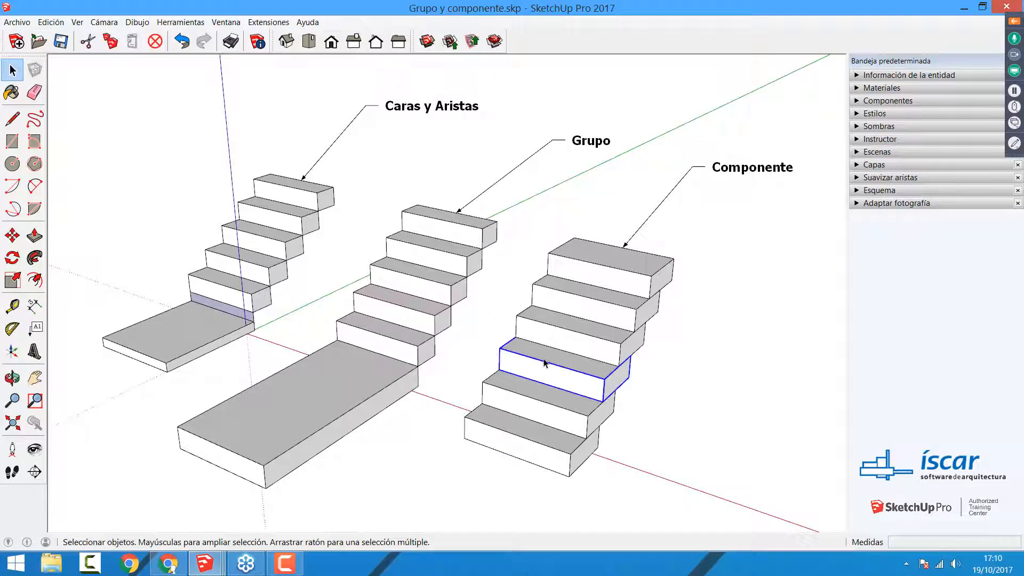
pyautogui.click(612, 271)
pyautogui.rightClick(612, 270)
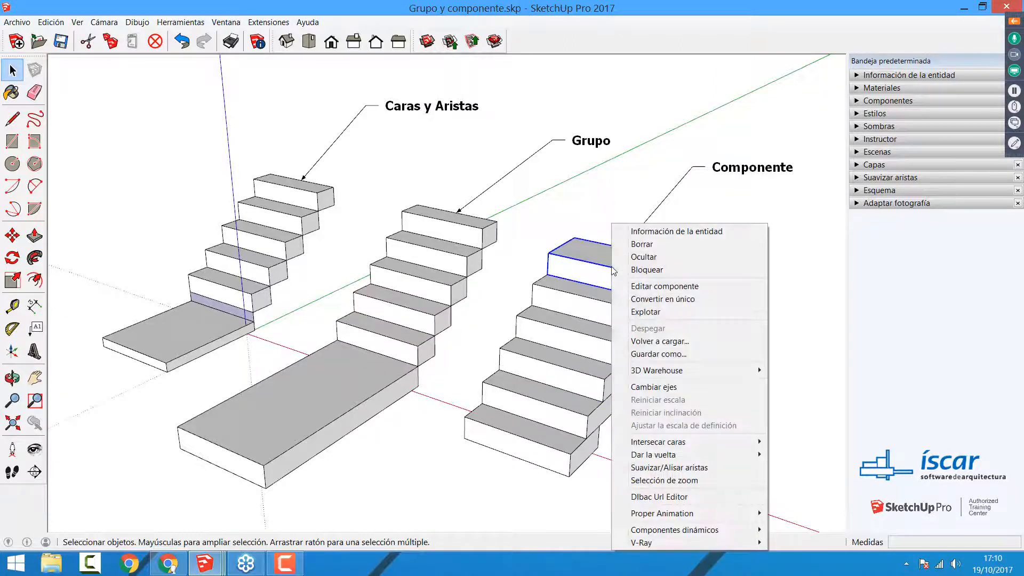
pyautogui.click(679, 302)
pyautogui.hotkey('ctrl', 'z')
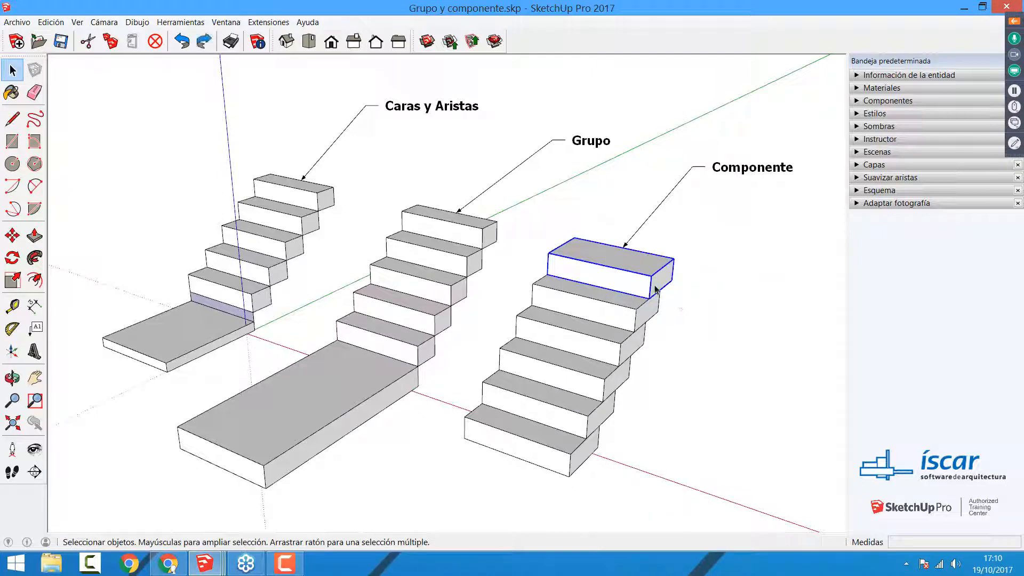
# Step: Inside the Componente staircase's top step, draw an upright rectangle about 1.35 by 0.77 m from the step's upper front corner
pyautogui.doubleClick(636, 276)
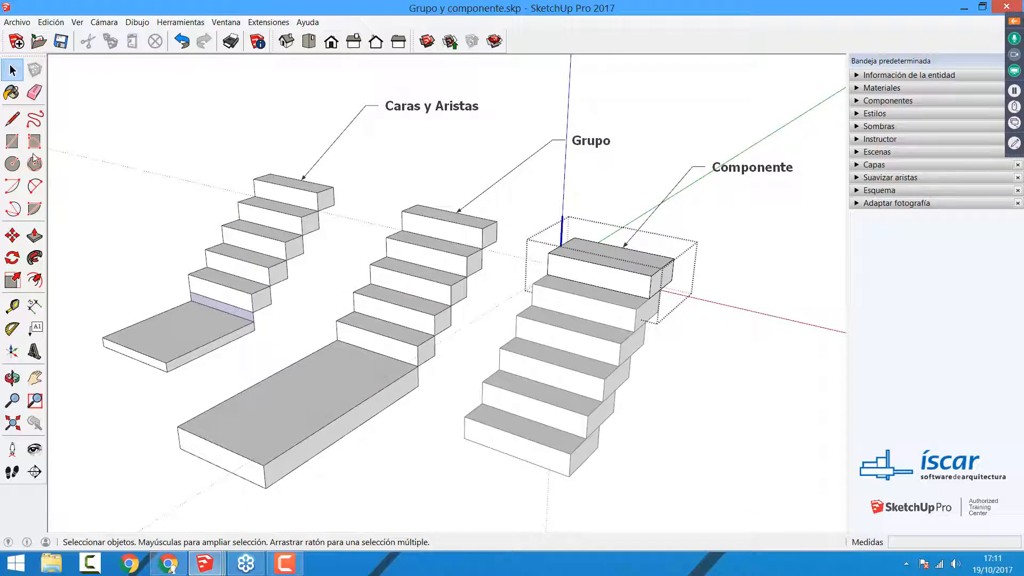
pyautogui.click(12, 141)
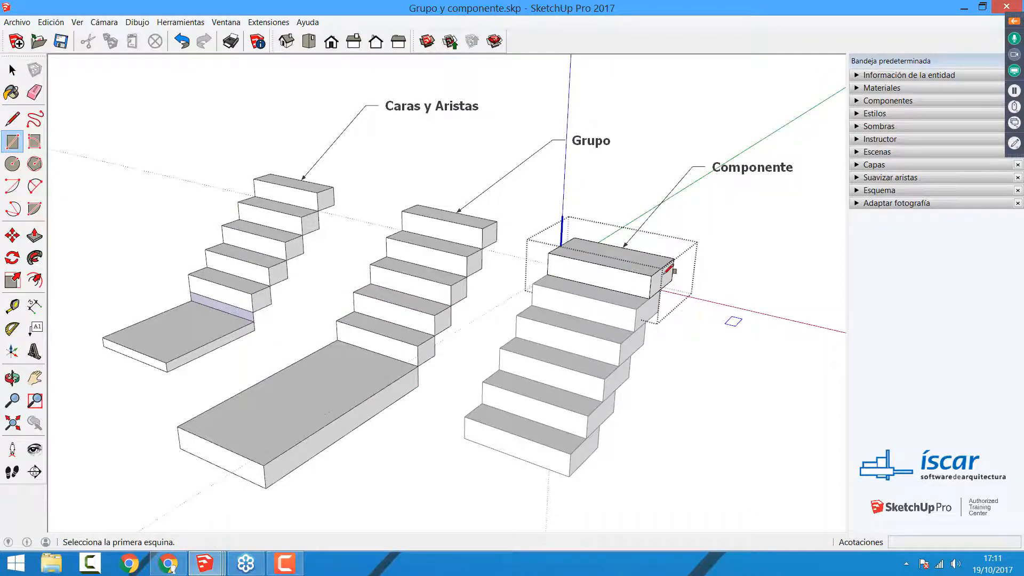
pyautogui.click(651, 275)
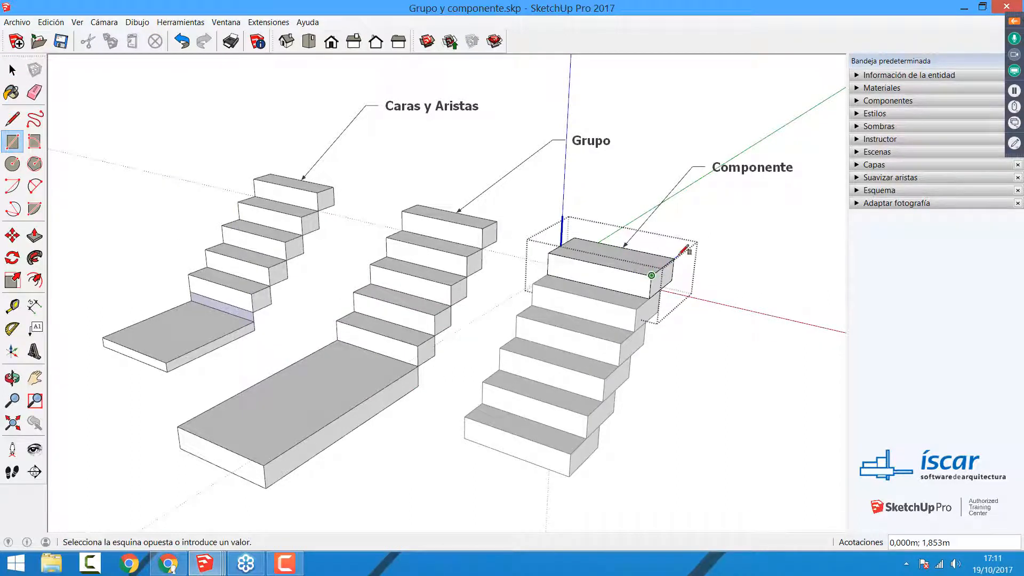
pyautogui.press('o')
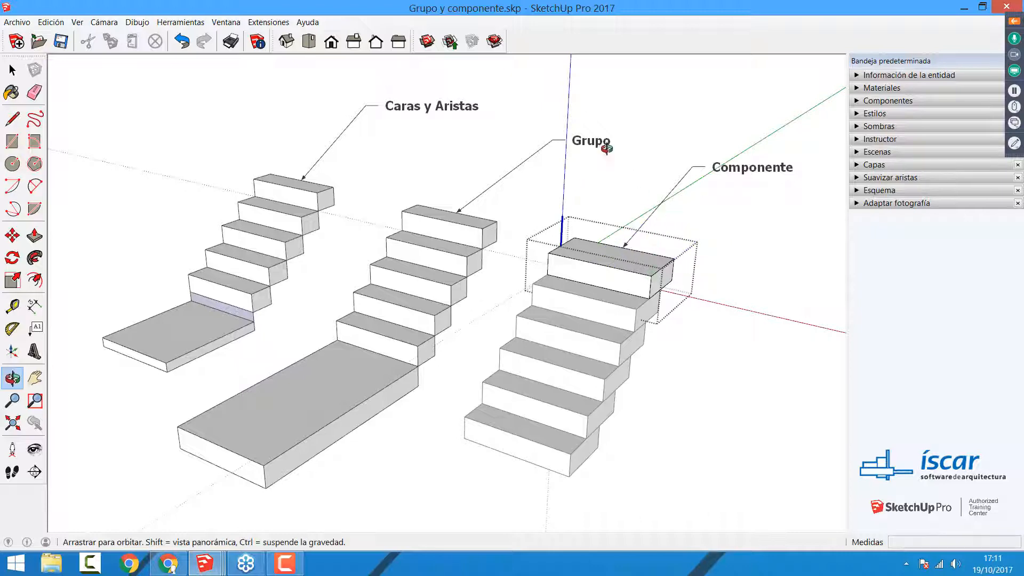
pyautogui.moveTo(606, 148); pyautogui.dragTo(610, 154, button='middle')
pyautogui.click(637, 162)
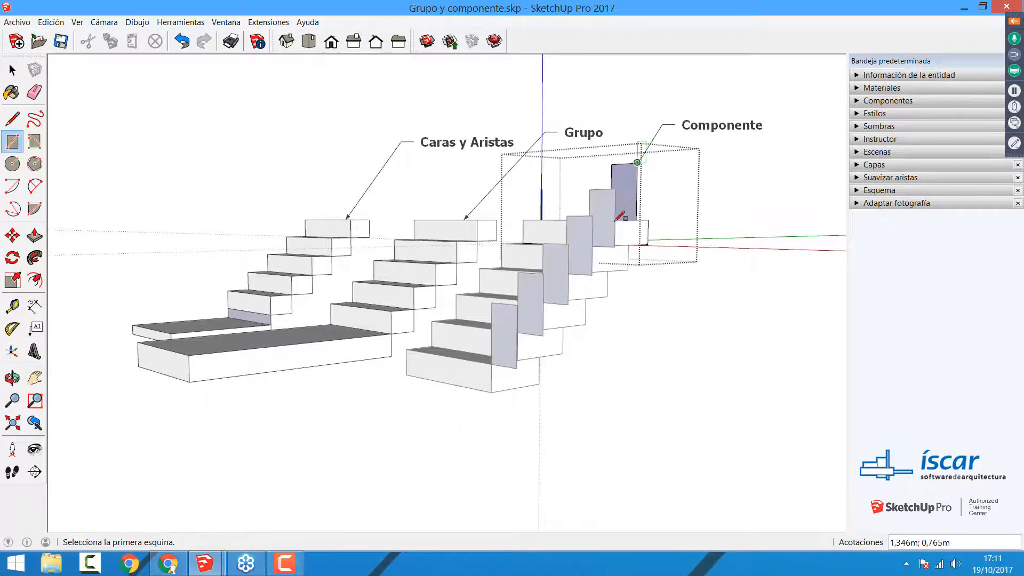
pyautogui.moveTo(617, 219); pyautogui.dragTo(635, 359, button='middle')
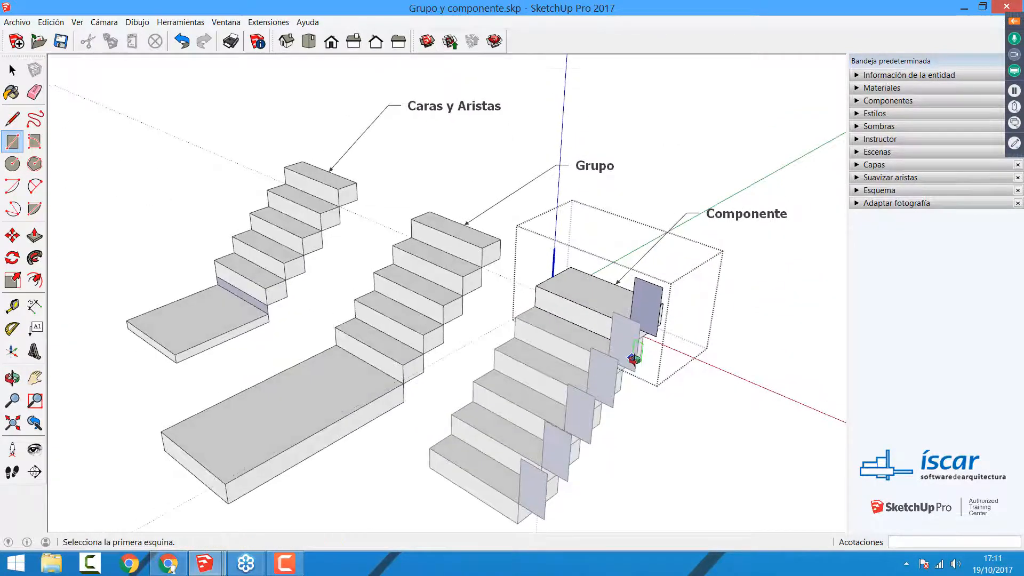
# Step: Push/Pull the upright rectangle beside the top step into a small post block and close the component
pyautogui.press('p')
pyautogui.click(648, 305)
pyautogui.click(661, 291)
pyautogui.press('space')
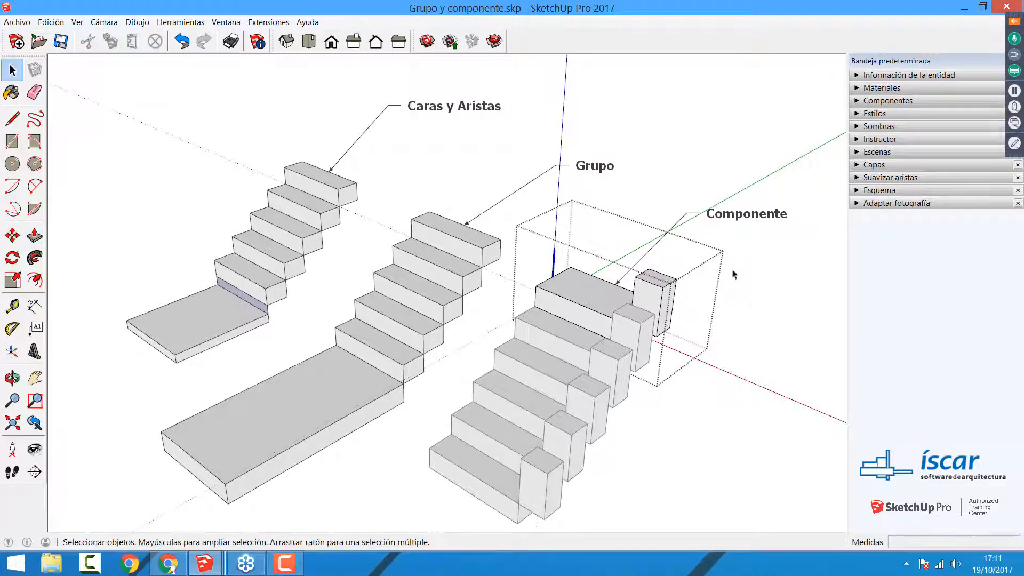
pyautogui.click(752, 305)
# Step: Try moving the Componente staircase's top step with its post upward along the blue axis
pyautogui.click(598, 293)
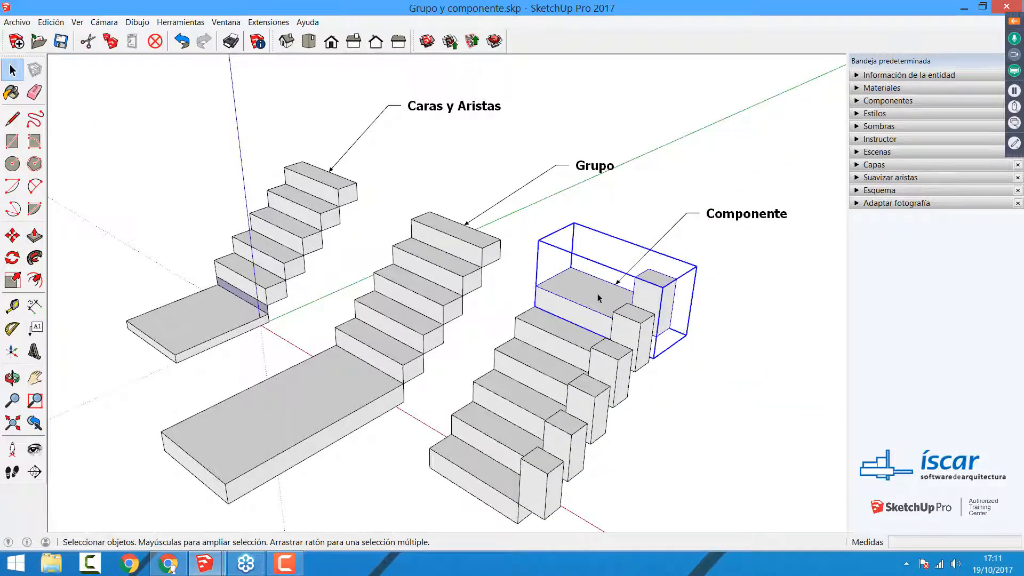
pyautogui.press('m')
pyautogui.click(599, 293)
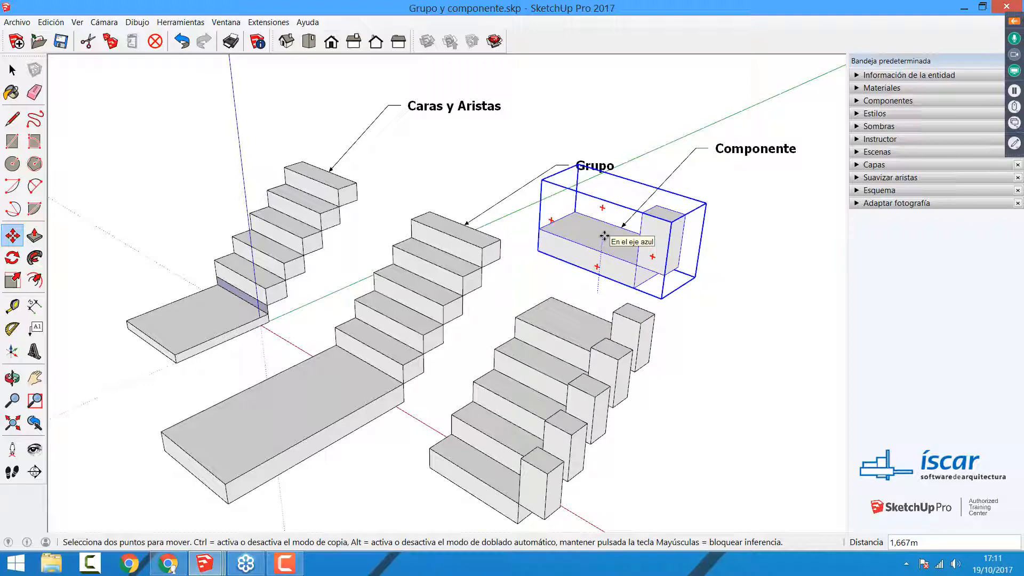
pyautogui.press('Escape')
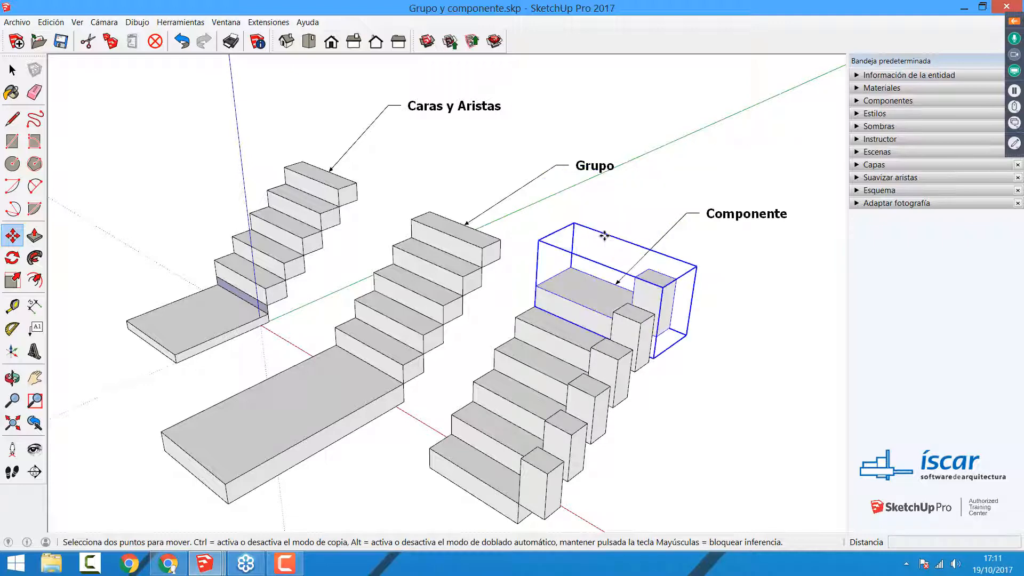
# Step: Undo the post block and its rectangle on the Componente steps, and return to the Select tool
pyautogui.hotkey('ctrl', 'z')
pyautogui.hotkey('ctrl', 'z')
pyautogui.hotkey('ctrl', 'z')
pyautogui.hotkey('ctrl', 'z')
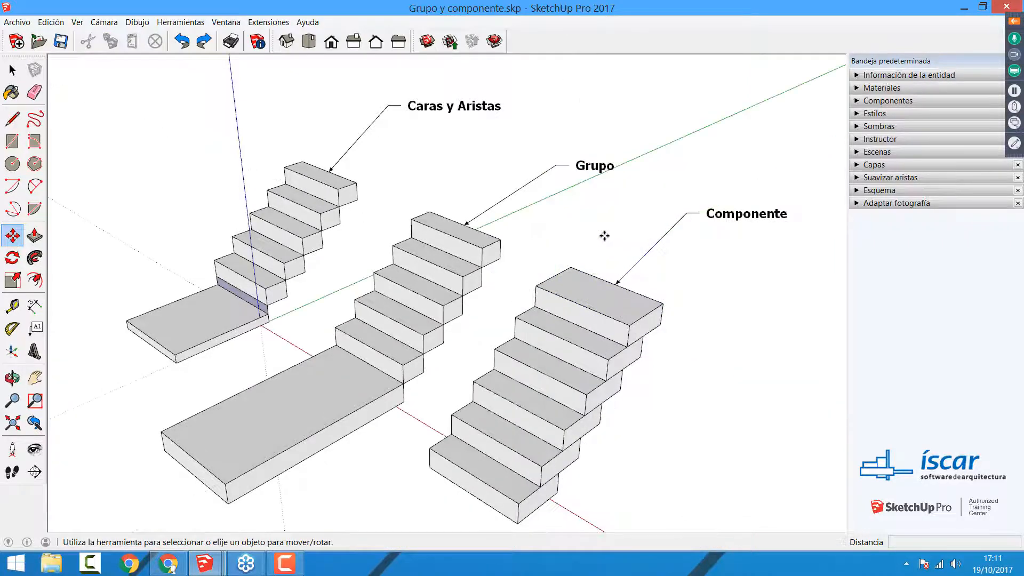
pyautogui.press('space')
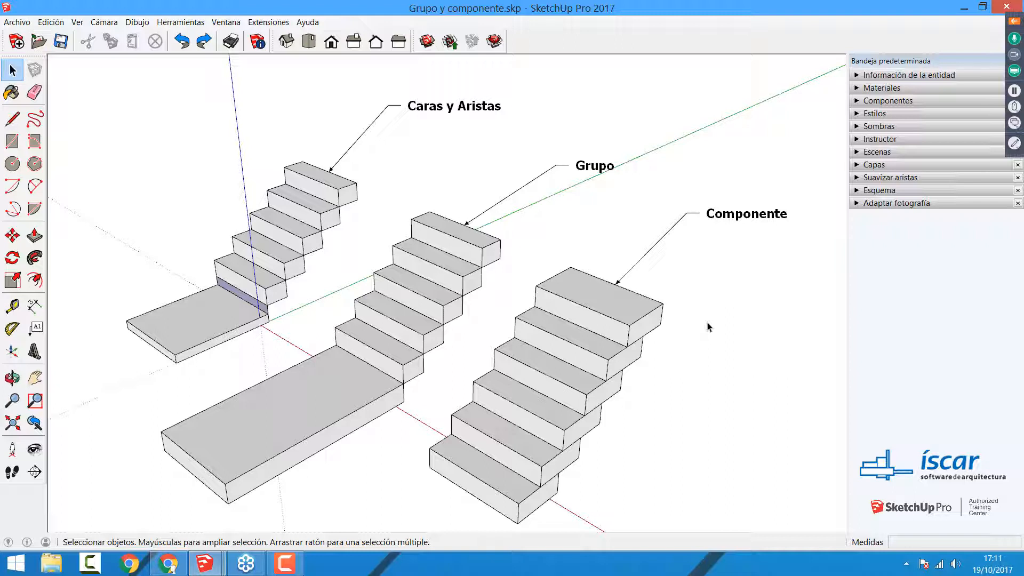
pyautogui.click(399, 354)
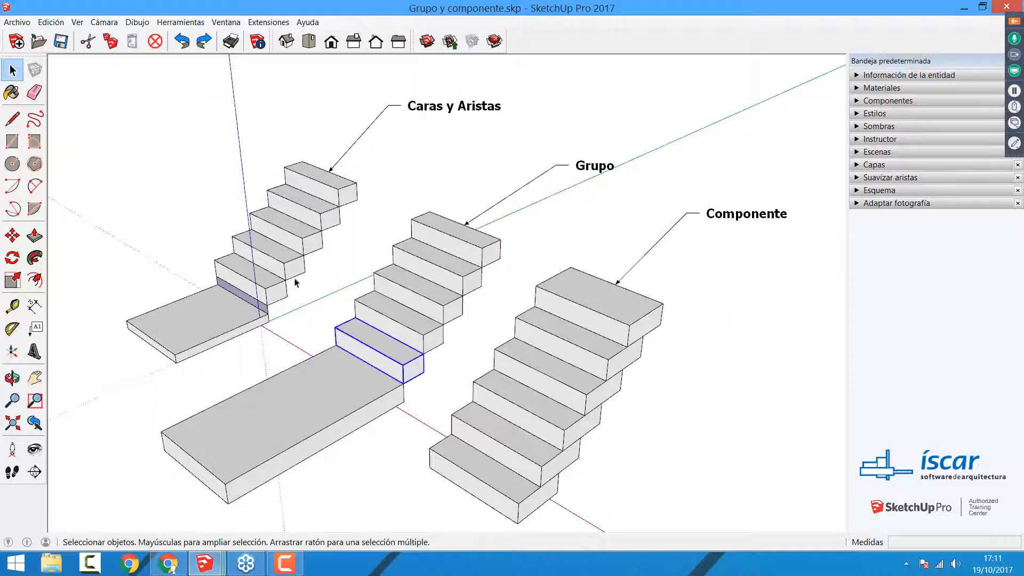
pyautogui.click(136, 237)
pyautogui.click(34, 235)
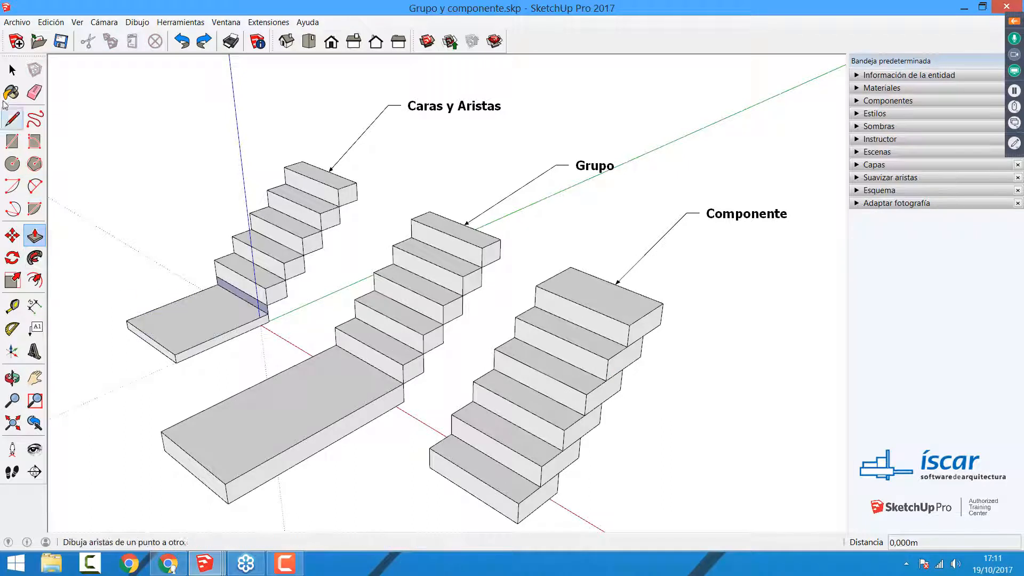
pyautogui.click(11, 69)
# Step: Edit the group of the Grupo staircase's fourth step from the bottom, Push/Pull its front face outward over the lower steps, and close the group
pyautogui.click(415, 308)
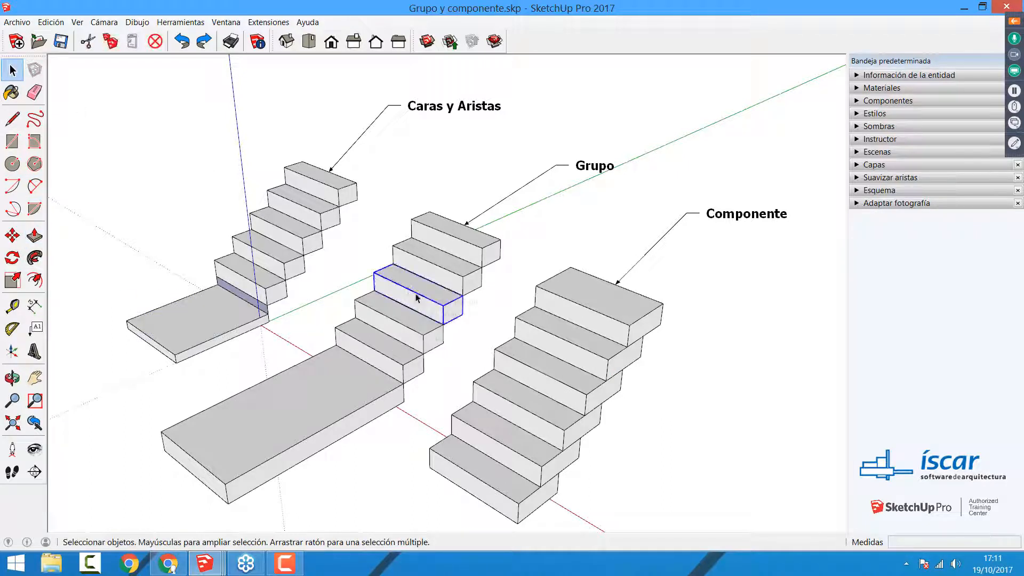
pyautogui.rightClick(417, 296)
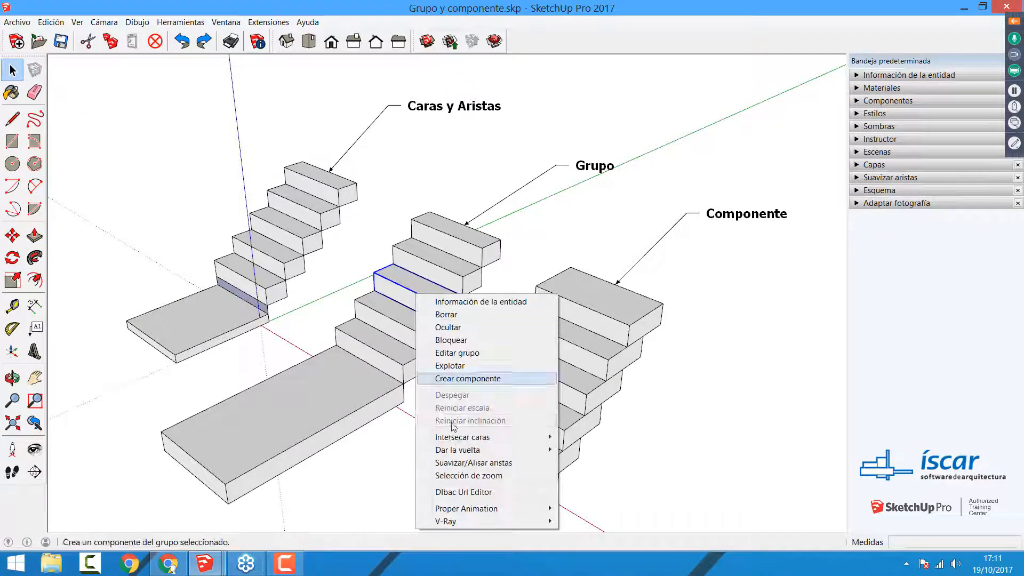
pyautogui.click(462, 353)
pyautogui.press('p')
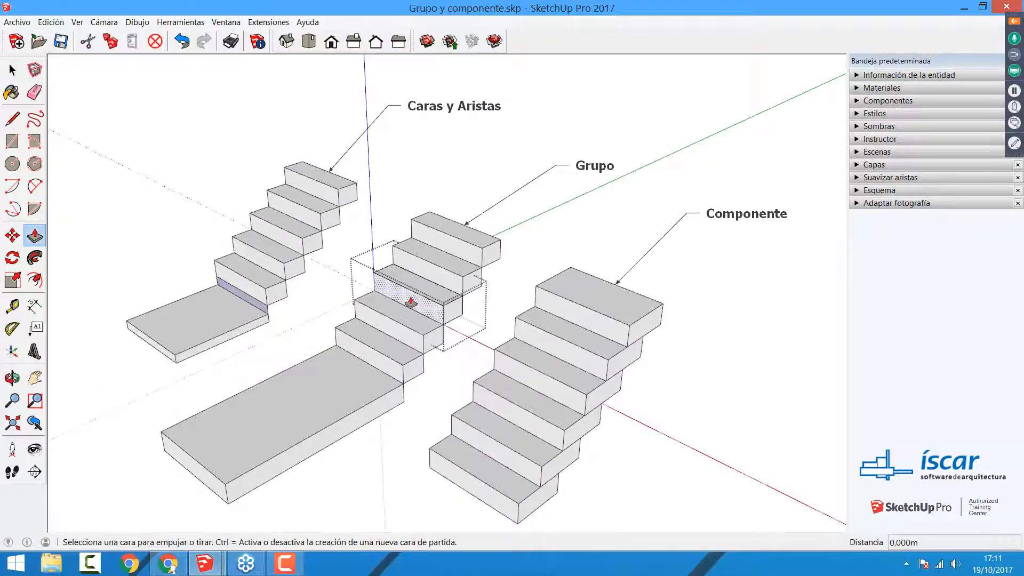
pyautogui.moveTo(410, 302); pyautogui.dragTo(334, 398)
pyautogui.press('space')
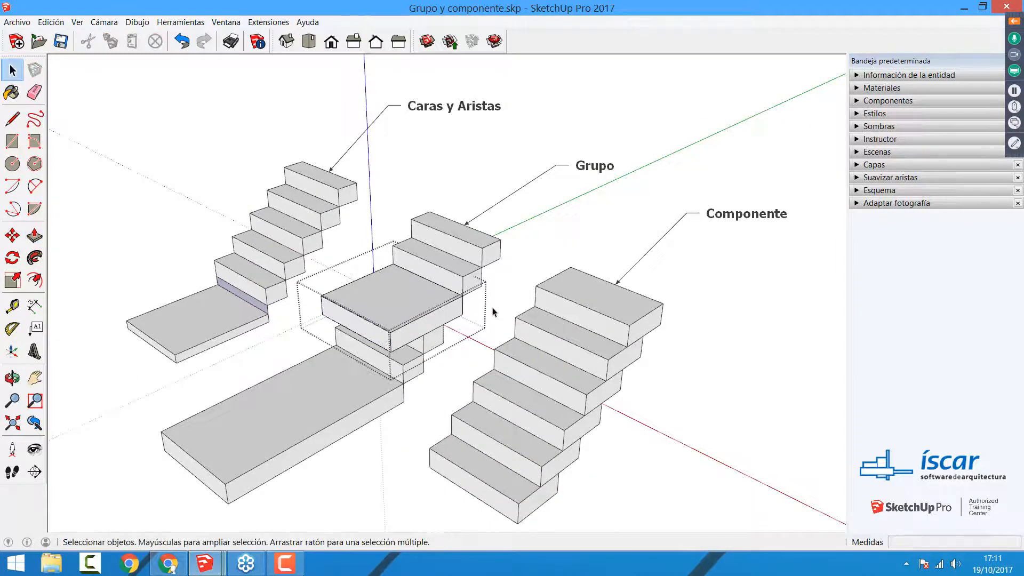
pyautogui.click(478, 332)
# Step: Explode the extended fourth step group of the Grupo staircase into loose faces and edges
pyautogui.click(410, 316)
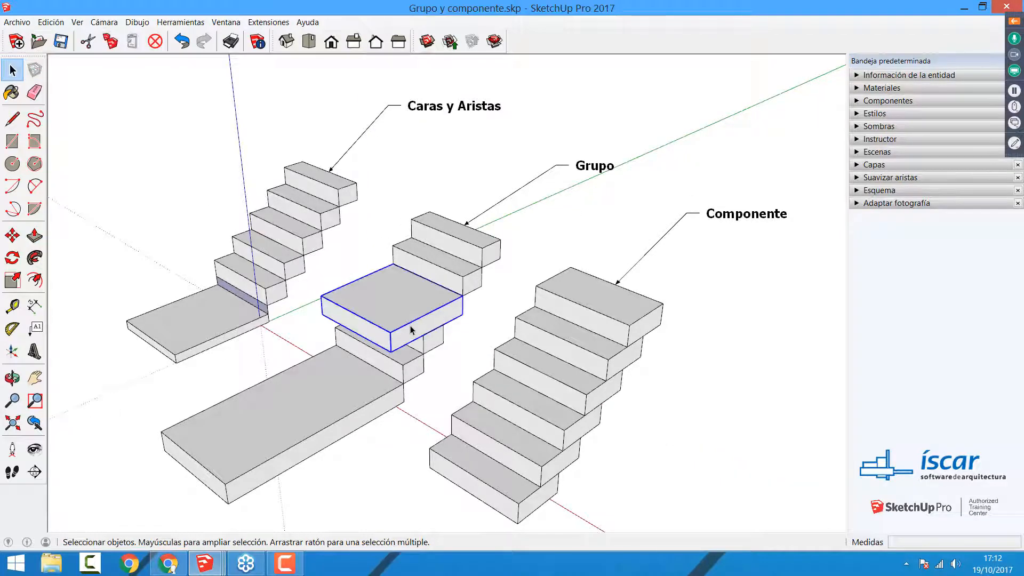
pyautogui.rightClick(413, 322)
pyautogui.click(443, 153)
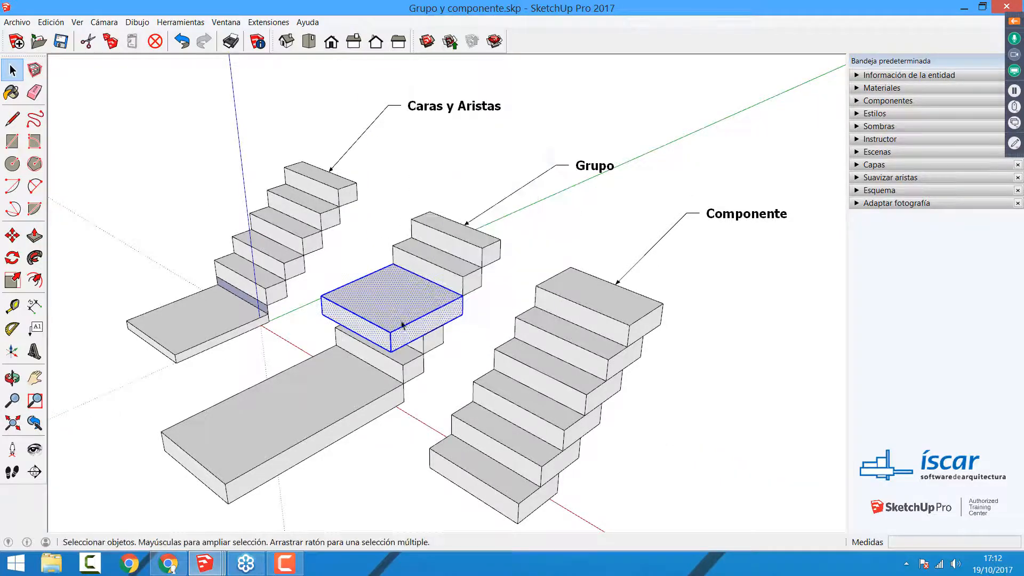
# Step: Select all connected faces and edges of the Grupo staircase's exploded fourth step, make them a group, and undo the grouping
pyautogui.click(394, 344)
pyautogui.click(428, 286)
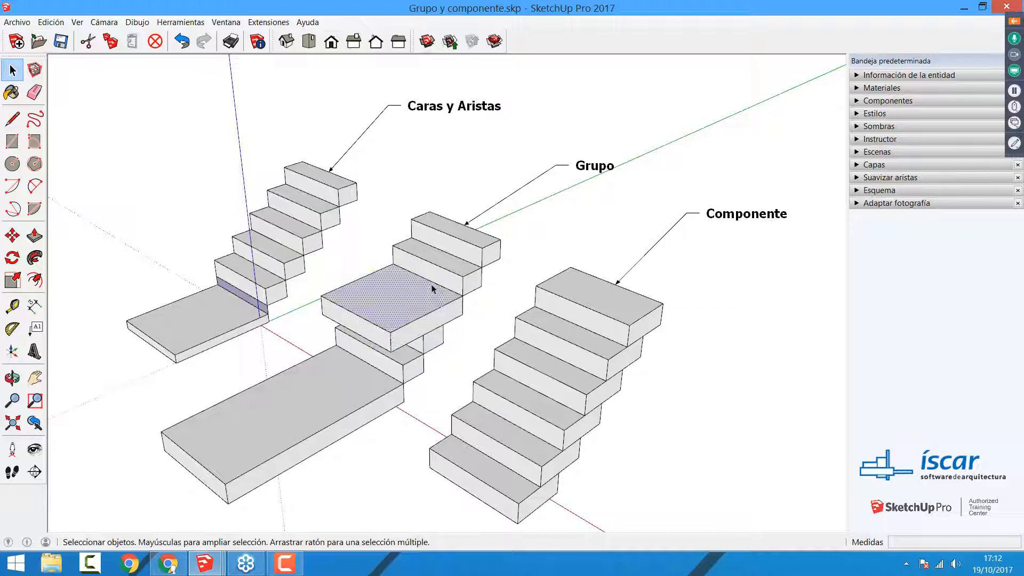
pyautogui.tripleClick(416, 310)
pyautogui.rightClick(415, 310)
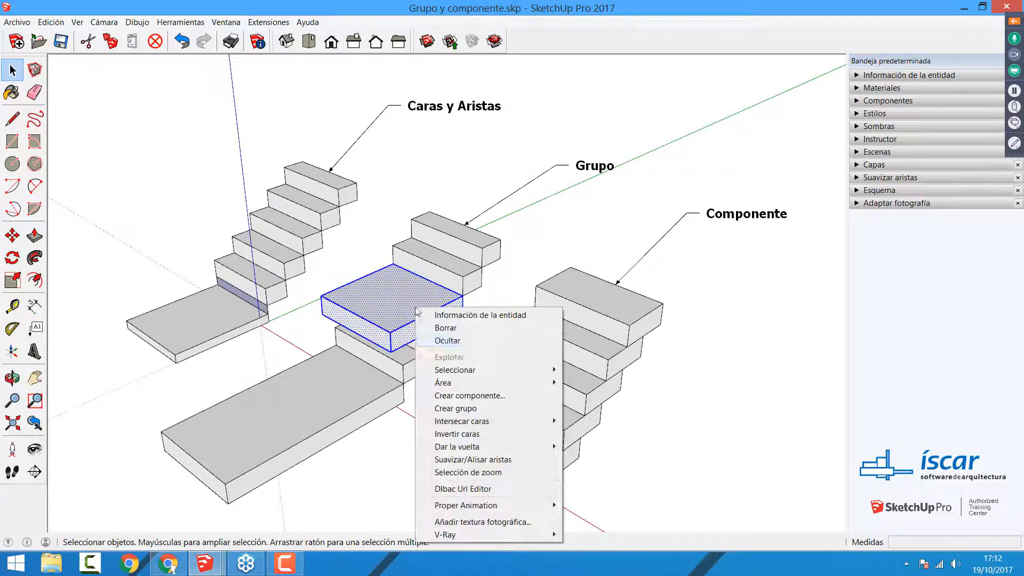
pyautogui.click(456, 408)
pyautogui.click(477, 351)
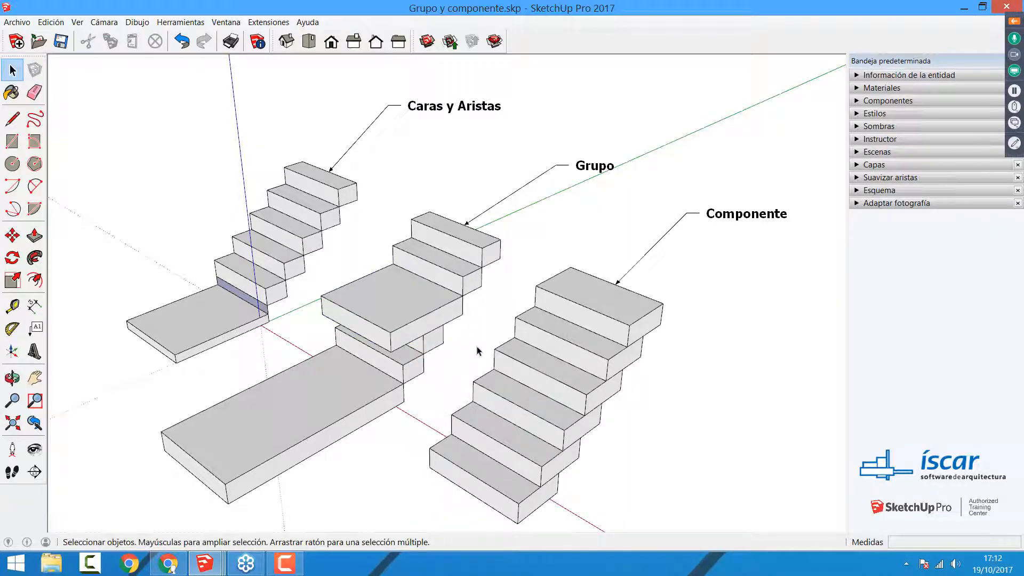
pyautogui.hotkey('ctrl', 'z')
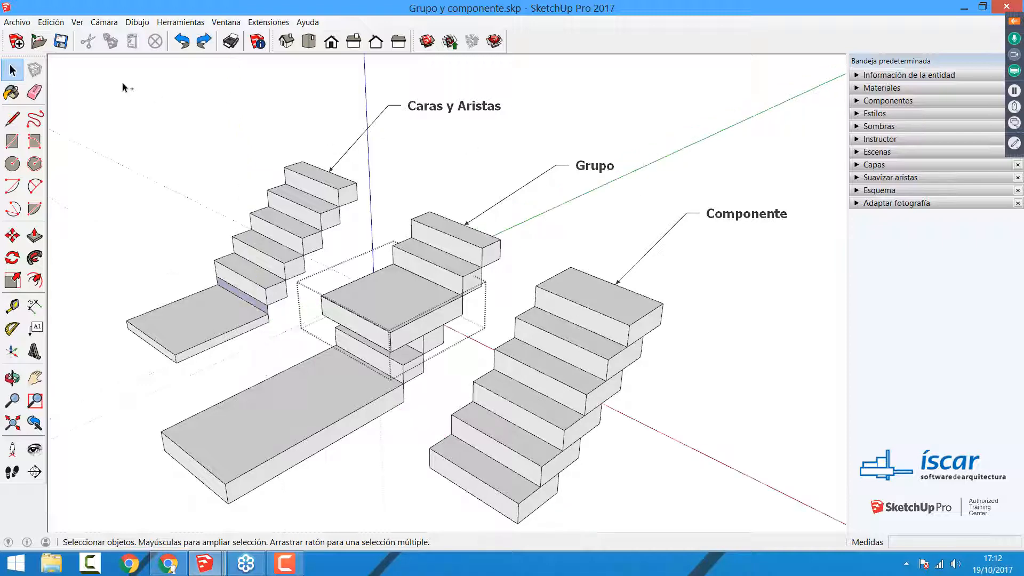
# Step: Open the recent file DESPIECE.skp without saving the staircase file, and view its two separate house floors
pyautogui.click(16, 22)
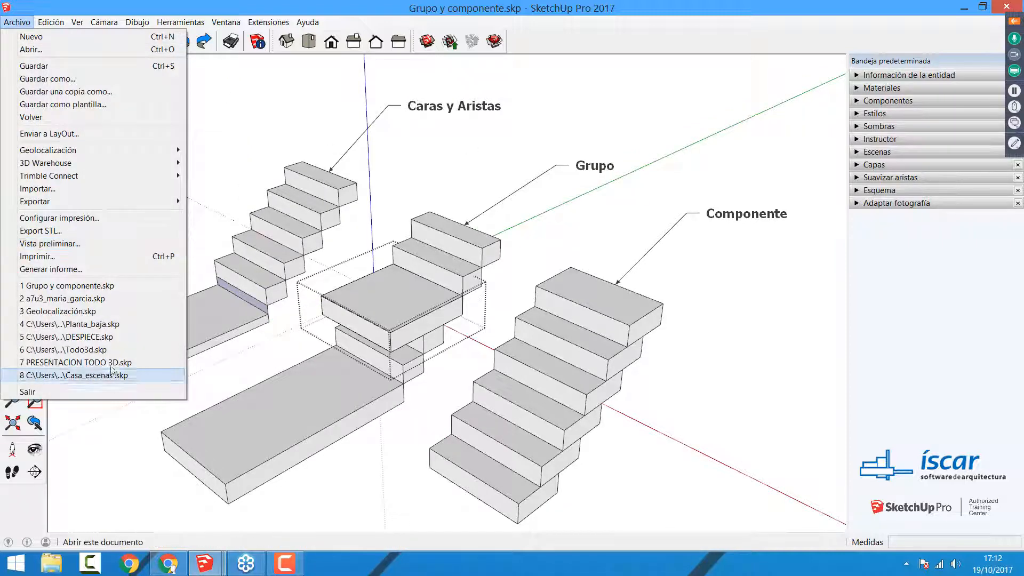
pyautogui.click(95, 337)
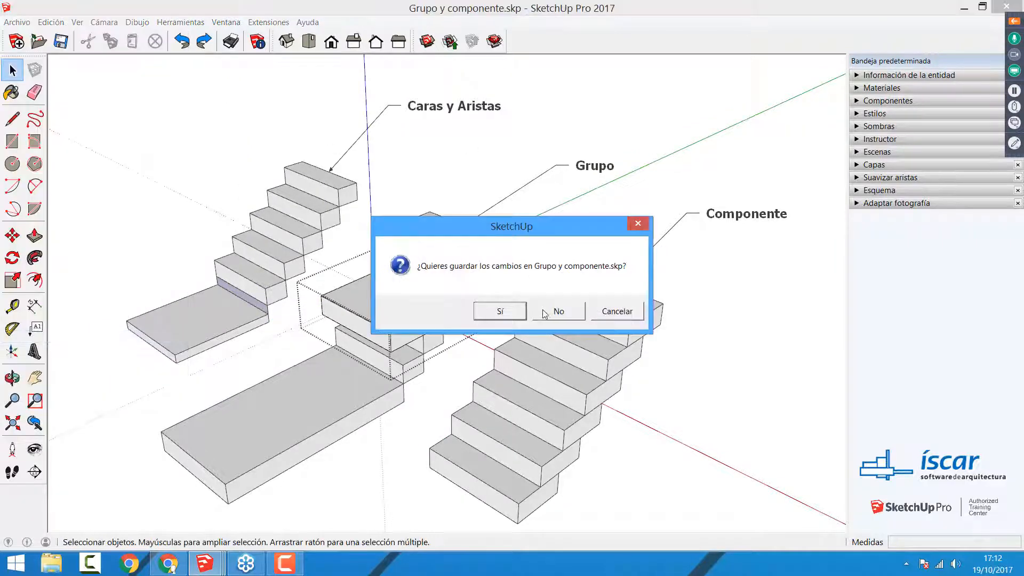
pyautogui.click(553, 309)
pyautogui.moveTo(588, 296); pyautogui.dragTo(229, 302, button='middle')
pyautogui.scroll(4, 379, 308)
pyautogui.scroll(-1, 381, 309)
pyautogui.moveTo(465, 303); pyautogui.dragTo(468, 199, button='middle')
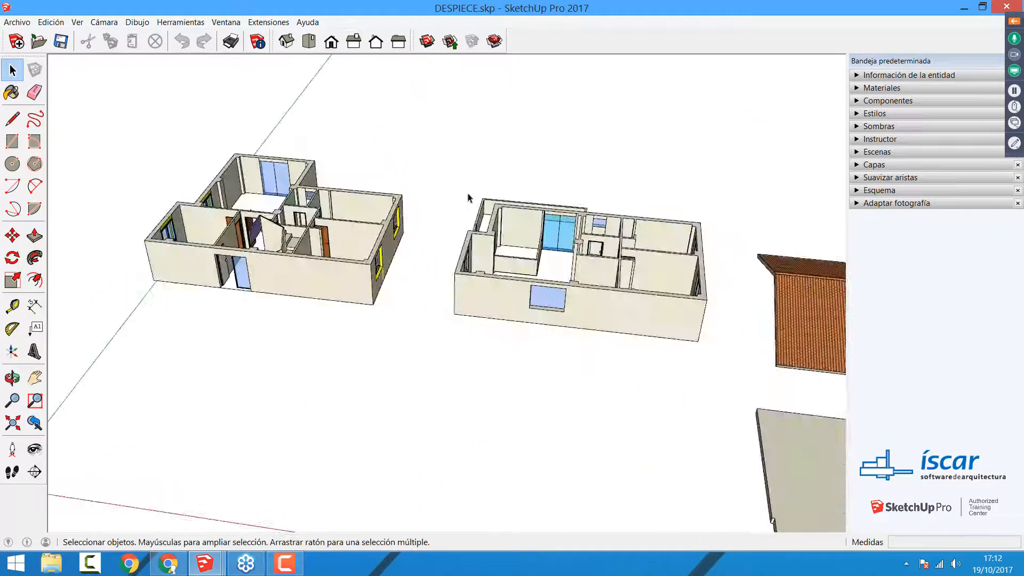
# Step: Select the upper floor and the ground floor in turn to inspect their loose geometry, and clear the selection
pyautogui.moveTo(443, 148); pyautogui.dragTo(695, 373)
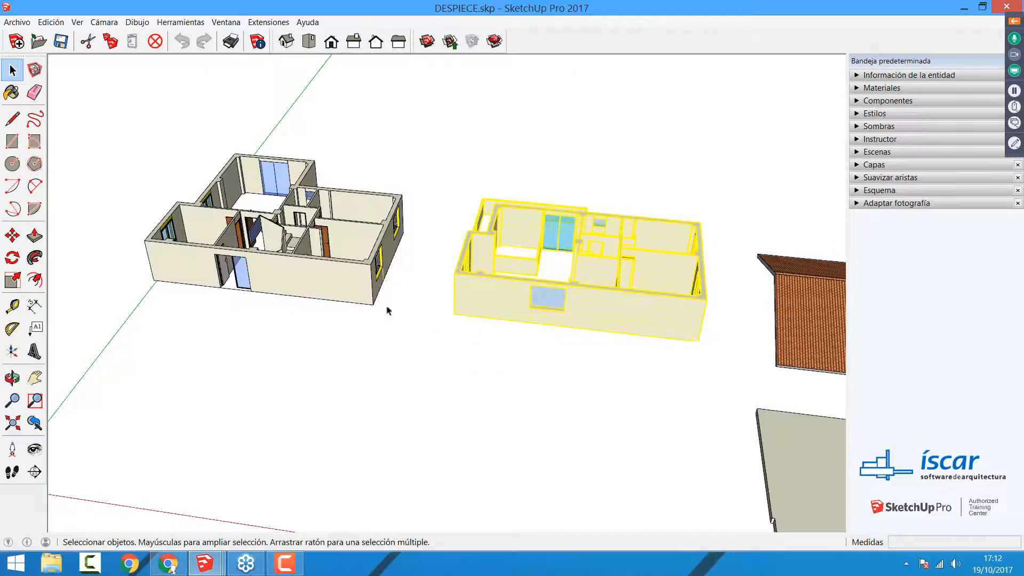
pyautogui.moveTo(107, 97); pyautogui.dragTo(456, 379)
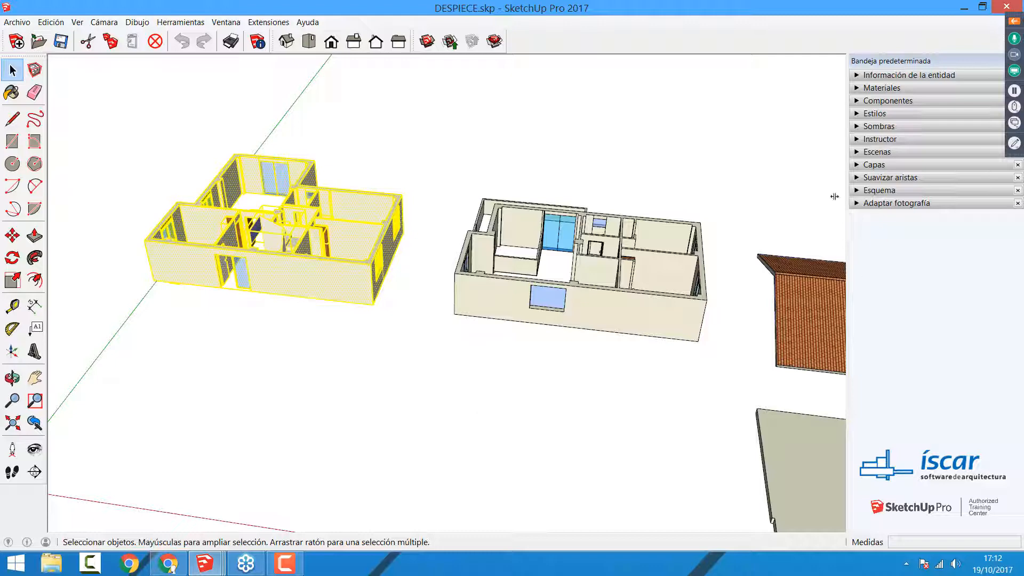
pyautogui.click(533, 170)
# Step: Move the ungrouped upper floor about 16.41 m by its lower corner onto the matching top corner of the ground floor
pyautogui.moveTo(446, 156); pyautogui.dragTo(701, 368)
pyautogui.press('m')
pyautogui.click(696, 340)
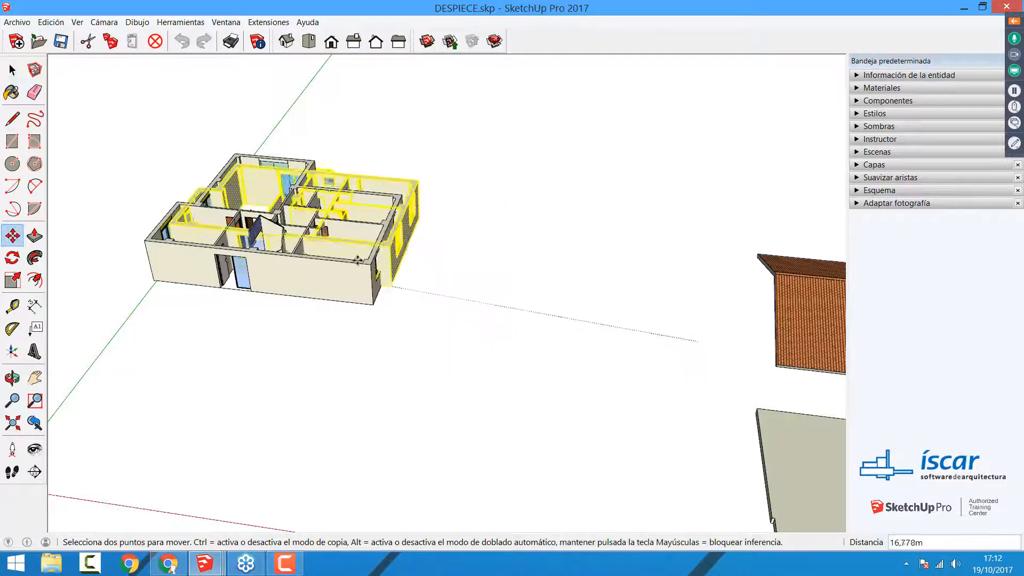
pyautogui.click(372, 264)
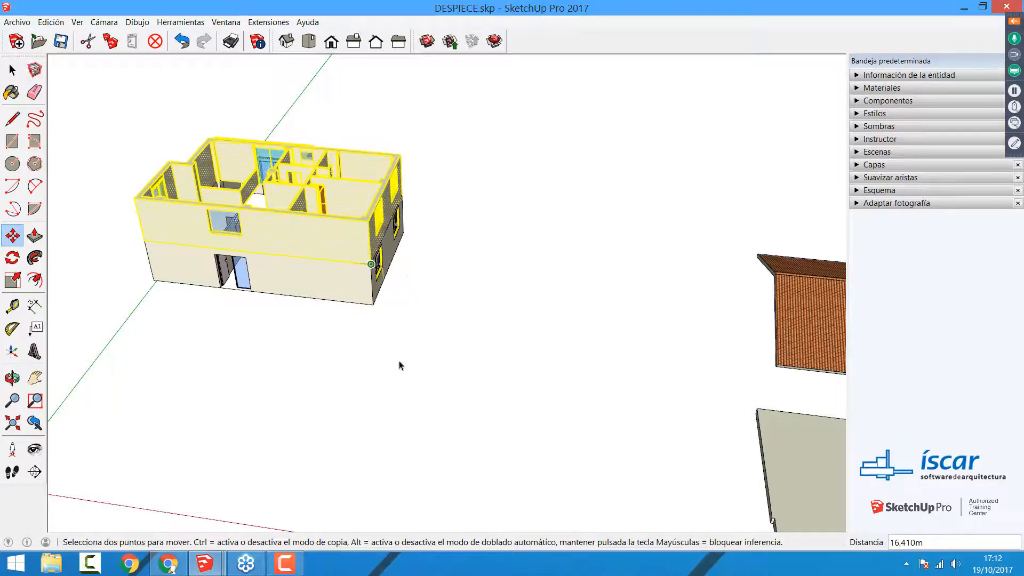
pyautogui.press('space')
pyautogui.click(401, 366)
# Step: Select the edge segment where the two stacked floors meet above the lower corner window to examine the joint
pyautogui.scroll(10, 355, 267)
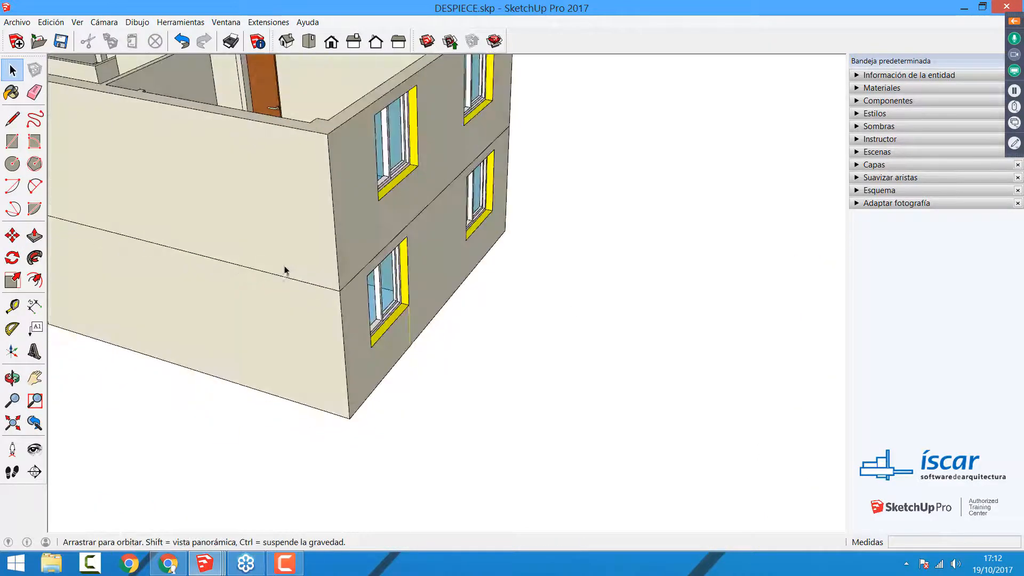
pyautogui.moveTo(284, 270); pyautogui.dragTo(329, 255, button='middle')
pyautogui.click(333, 248)
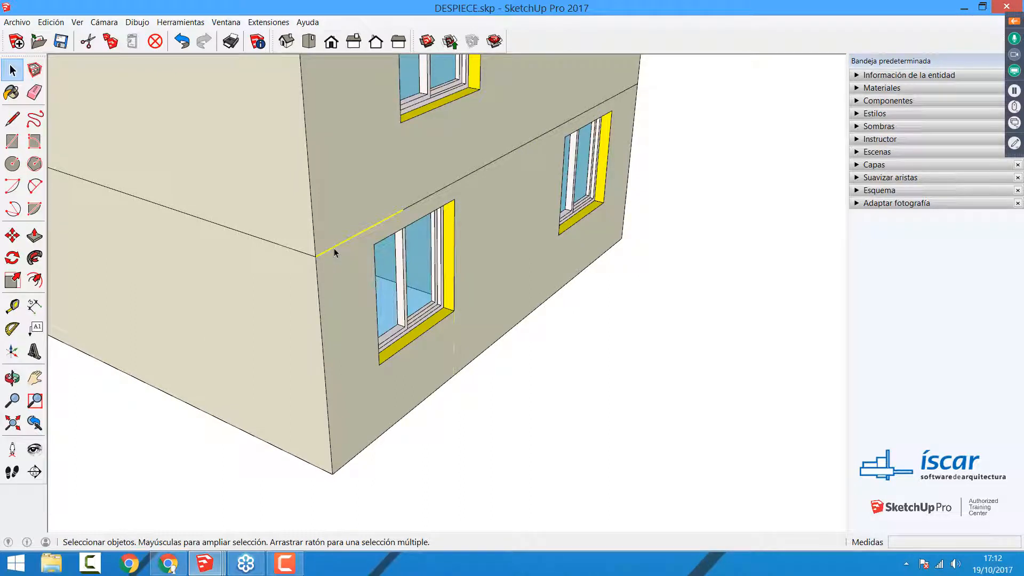
pyautogui.click(354, 258)
pyautogui.scroll(-3, 350, 279)
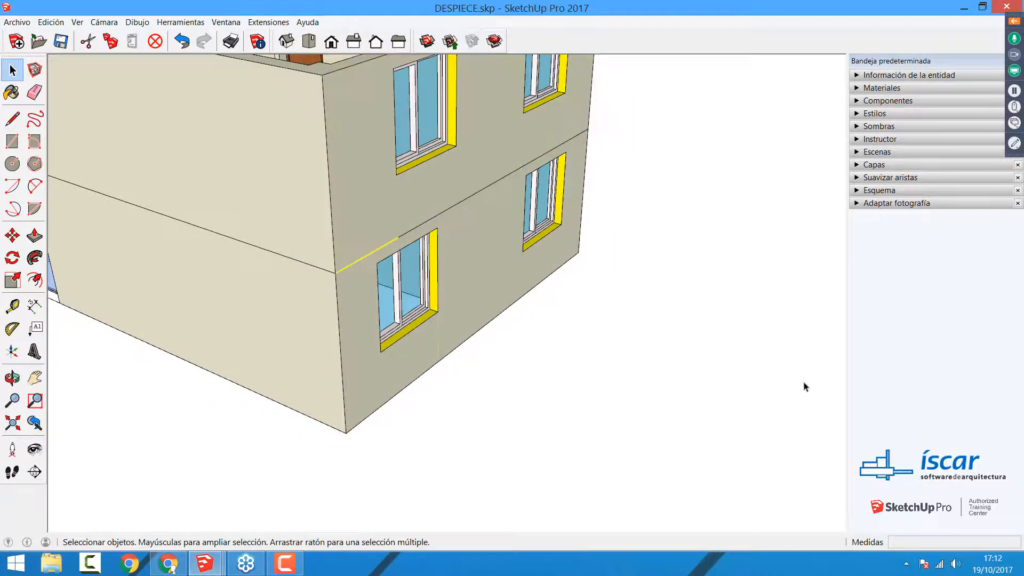
# Step: Try to move the ungrouped upper floor off the ground floor, cancel the attempt, and undo the earlier stacking
pyautogui.scroll(-5, 794, 384)
pyautogui.moveTo(251, 372); pyautogui.dragTo(318, 174, button='middle')
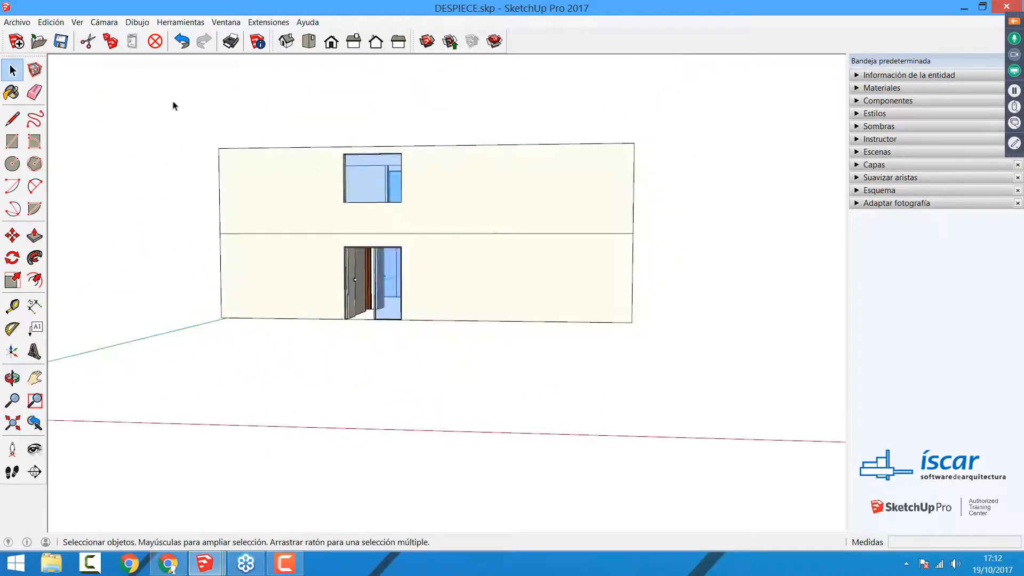
pyautogui.moveTo(138, 99); pyautogui.dragTo(653, 240)
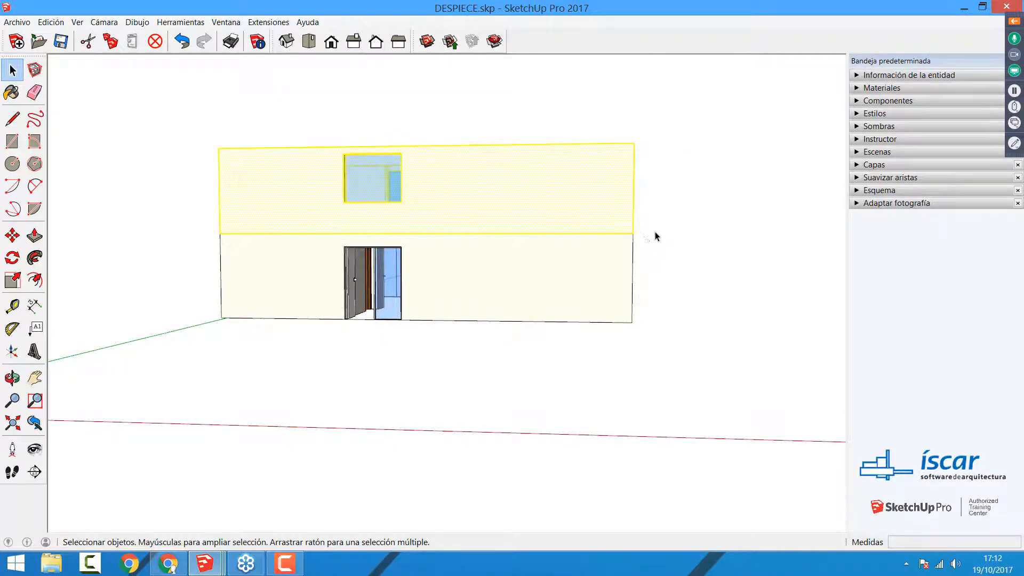
pyautogui.moveTo(656, 233); pyautogui.dragTo(453, 240, button='middle')
pyautogui.press('m')
pyautogui.click(452, 240)
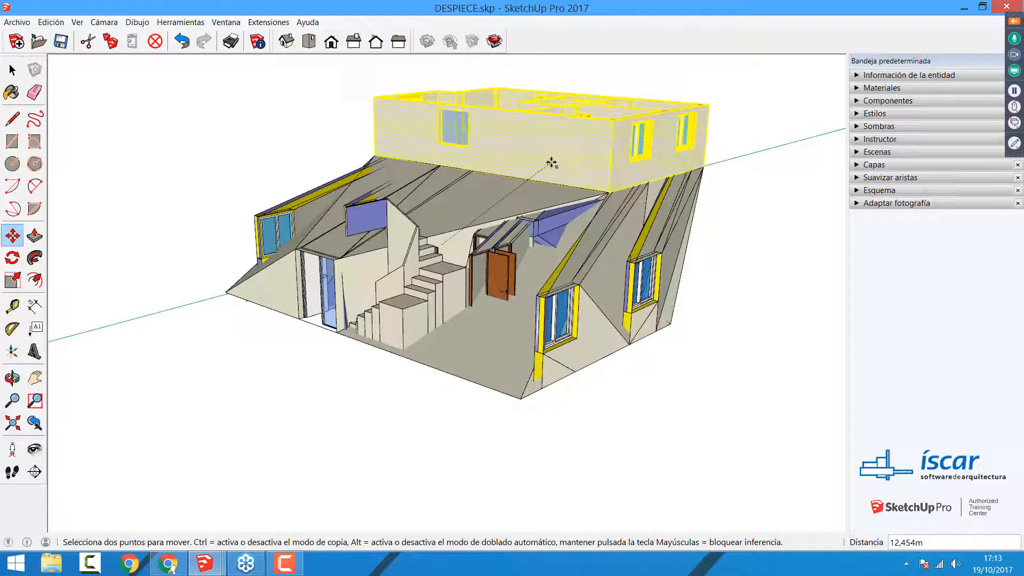
pyautogui.press('Escape')
pyautogui.press('space')
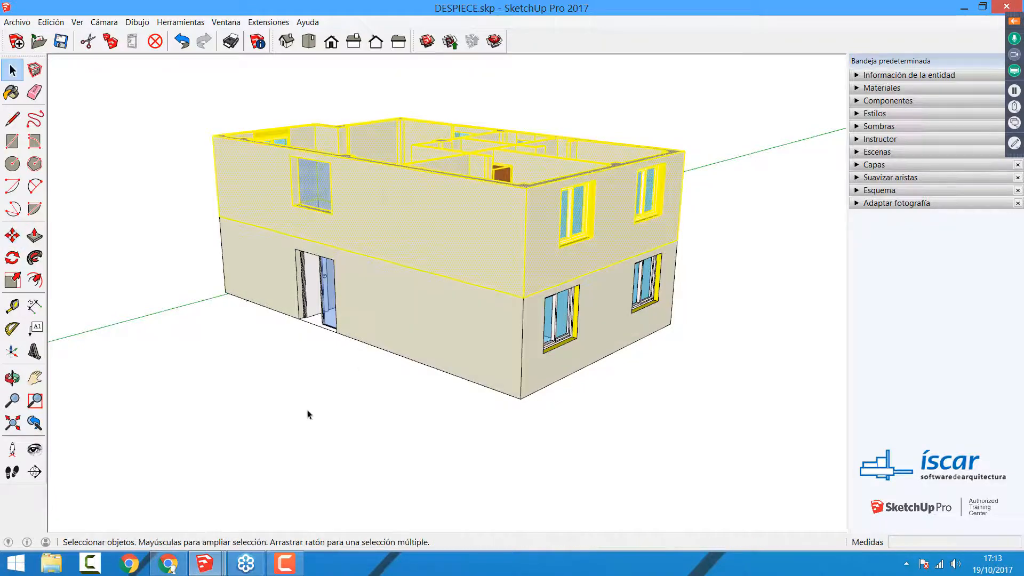
pyautogui.hotkey('ctrl', 'z')
# Step: Select all geometry of the separate upper floor and make it a group
pyautogui.scroll(-2, 308, 414)
pyautogui.moveTo(389, 320); pyautogui.dragTo(471, 398, button='middle')
pyautogui.scroll(-2, 361, 240)
pyautogui.moveTo(417, 131); pyautogui.dragTo(760, 424)
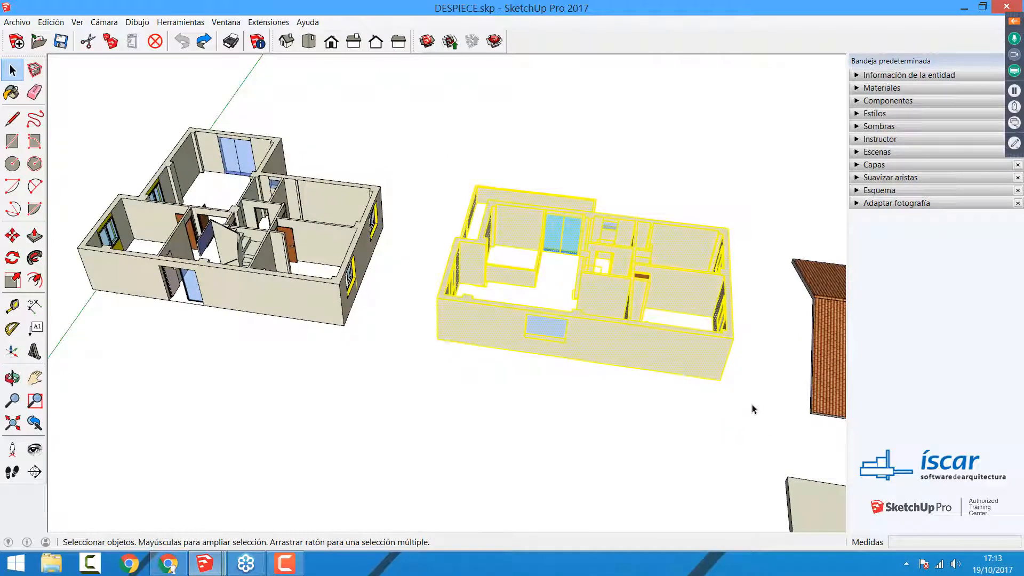
pyautogui.rightClick(620, 348)
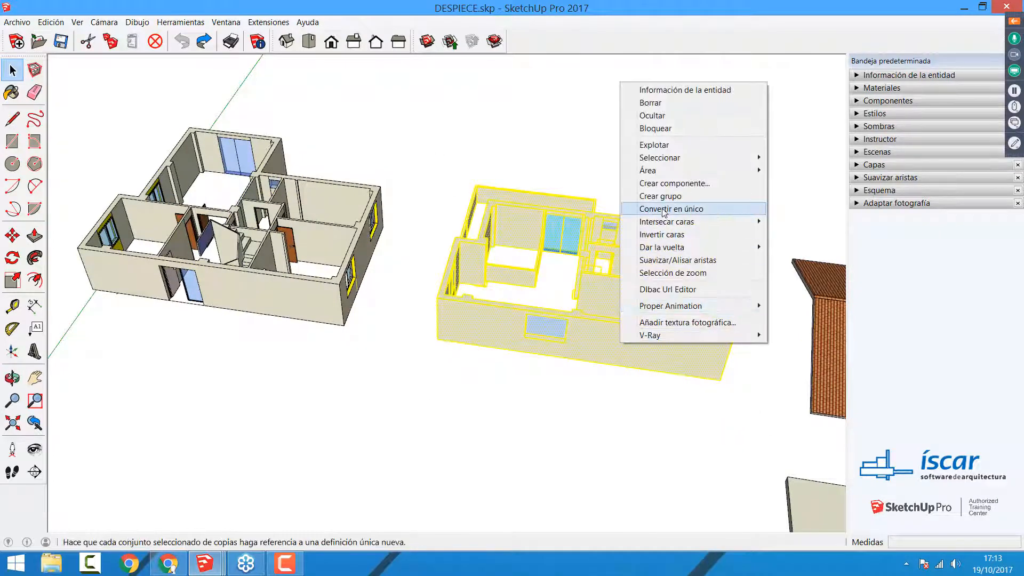
pyautogui.click(661, 195)
# Step: Select all geometry of the ground floor with the staircase, make it a group, and clear the selection
pyautogui.moveTo(506, 280); pyautogui.dragTo(384, 299, button='middle')
pyautogui.moveTo(102, 98); pyautogui.dragTo(433, 374)
pyautogui.rightClick(381, 316)
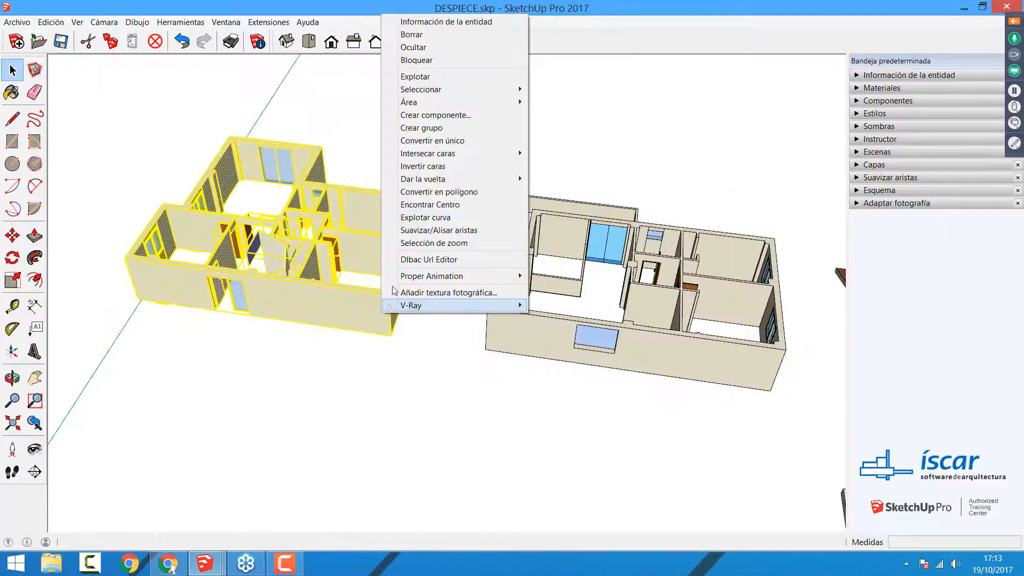
pyautogui.click(421, 128)
pyautogui.click(402, 398)
# Step: Move the upper floor group by its lower front corner onto the ground floor group's matching top corner
pyautogui.click(665, 347)
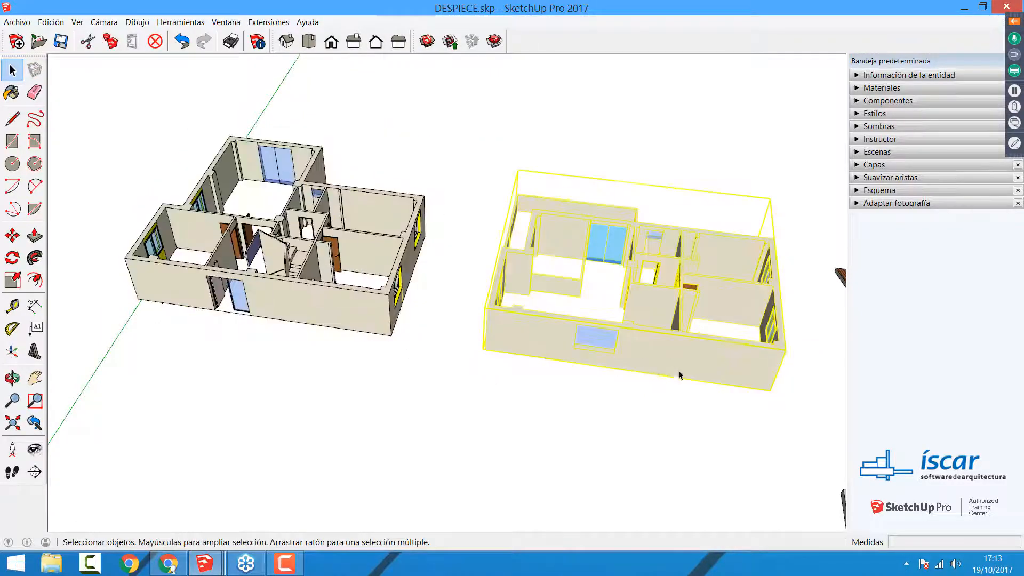
pyautogui.press('m')
pyautogui.click(768, 391)
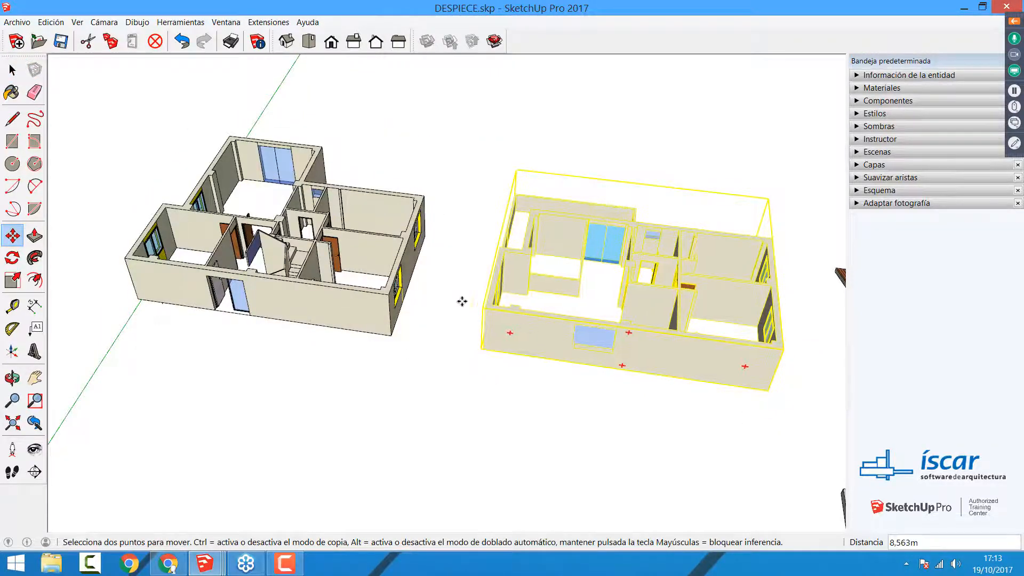
pyautogui.click(387, 292)
pyautogui.press('space')
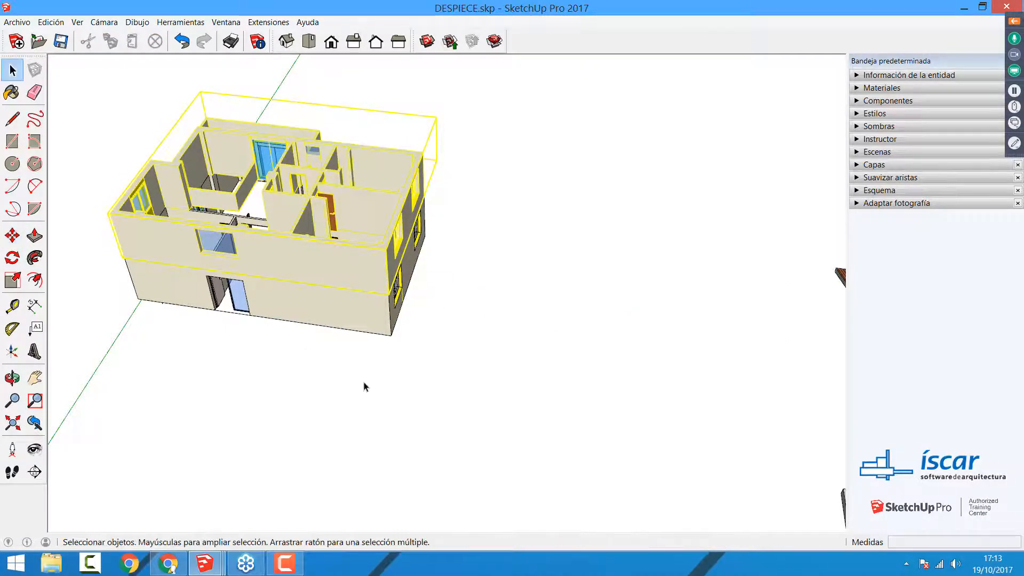
pyautogui.click(366, 384)
# Step: Select the stacked upper and ground floor groups alternately to check whether they stay independent
pyautogui.moveTo(565, 405); pyautogui.dragTo(437, 354, button='middle')
pyautogui.scroll(4, 436, 355)
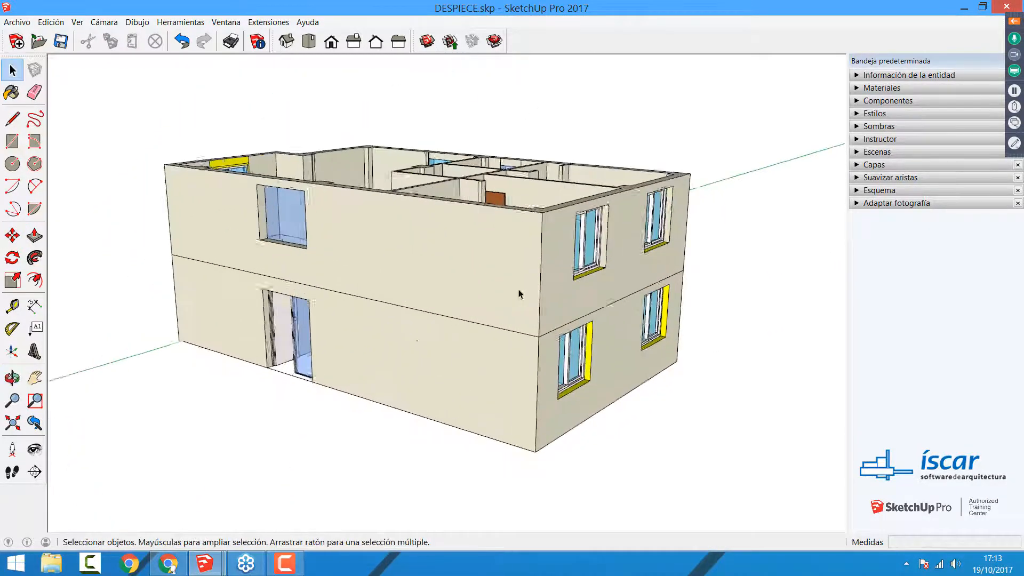
pyautogui.click(507, 325)
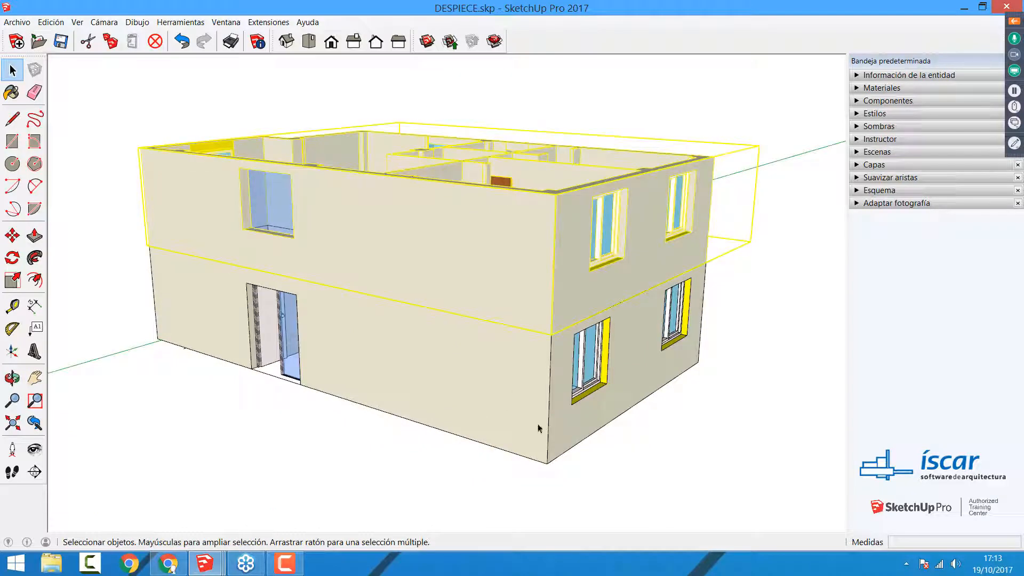
pyautogui.click(534, 472)
pyautogui.click(514, 285)
pyautogui.click(765, 188)
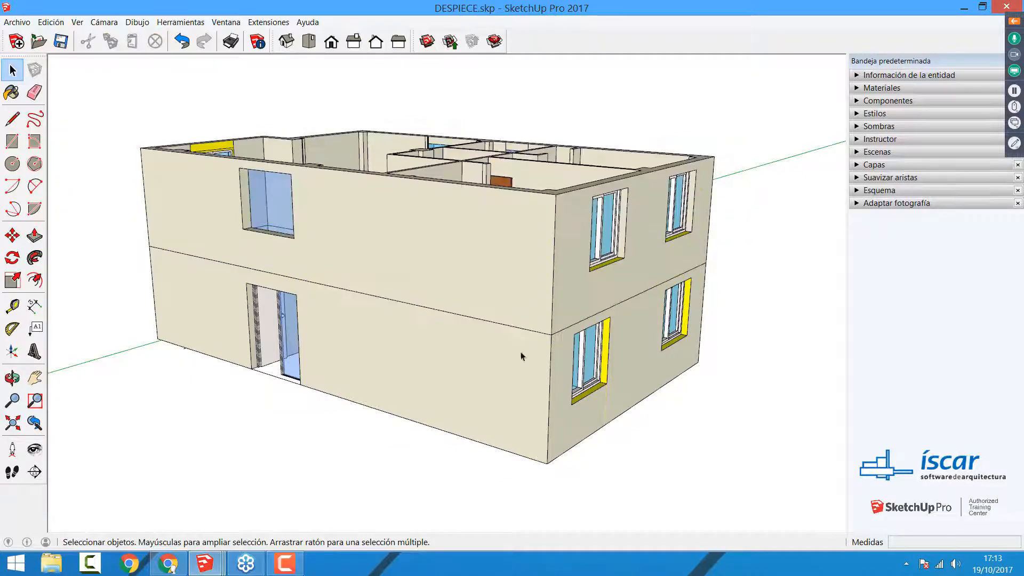
pyautogui.click(521, 323)
pyautogui.click(444, 506)
pyautogui.click(465, 422)
pyautogui.click(403, 252)
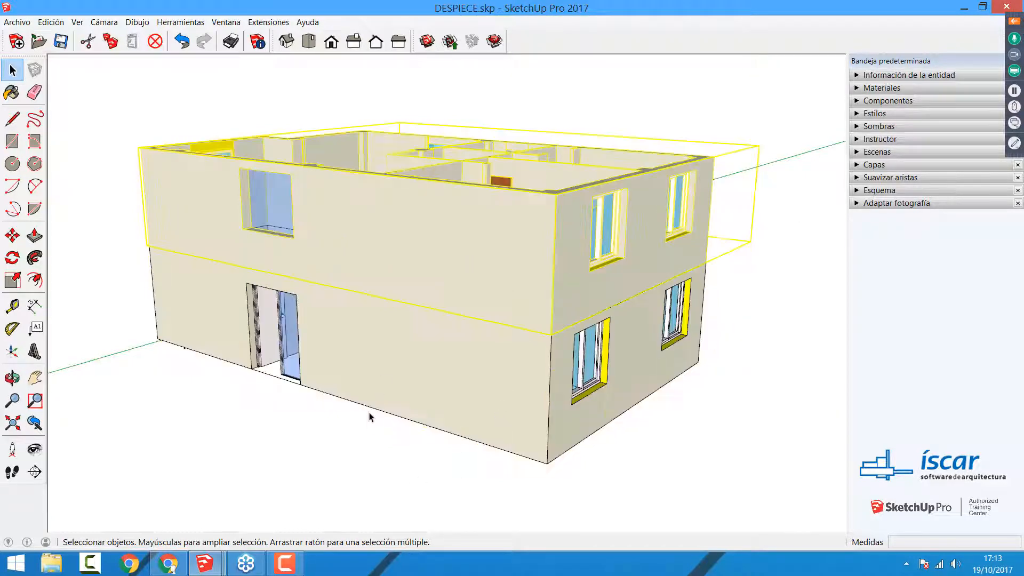
pyautogui.click(369, 431)
# Step: Move the upper floor group away from the ground floor, placing it behind and to one side, and return to the Select tool
pyautogui.click(363, 227)
pyautogui.click(12, 235)
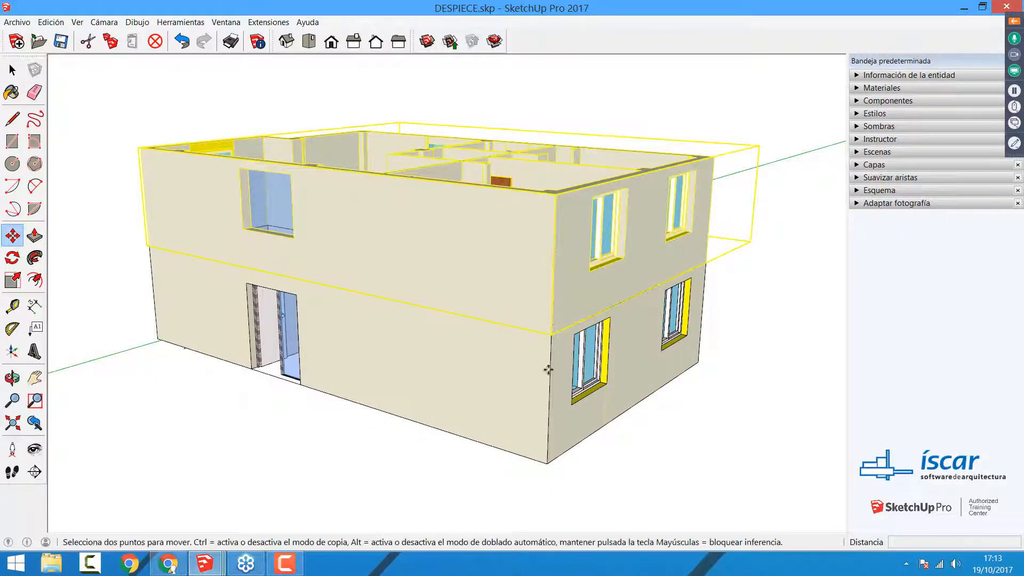
pyautogui.click(550, 335)
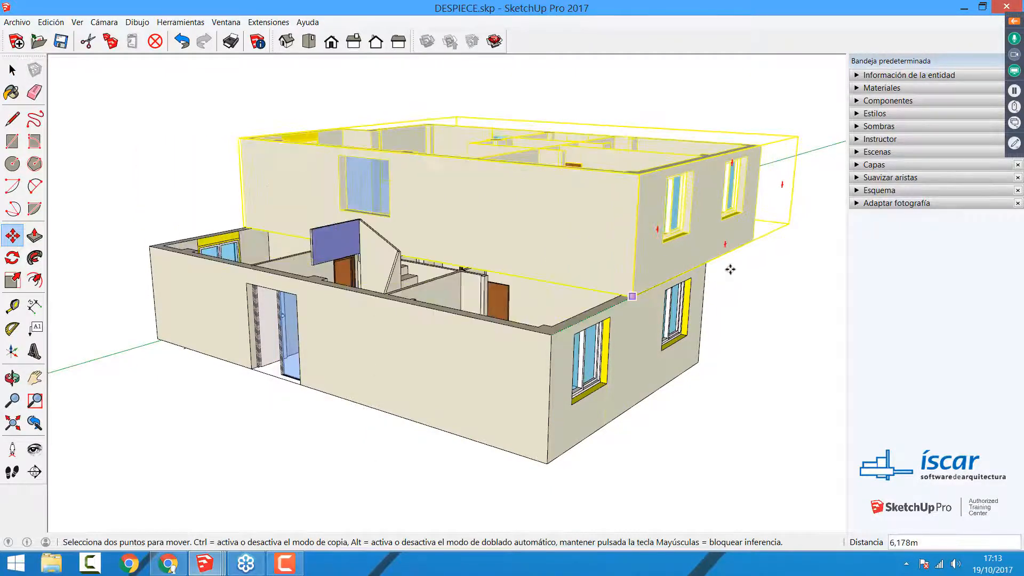
pyautogui.click(764, 238)
pyautogui.press('space')
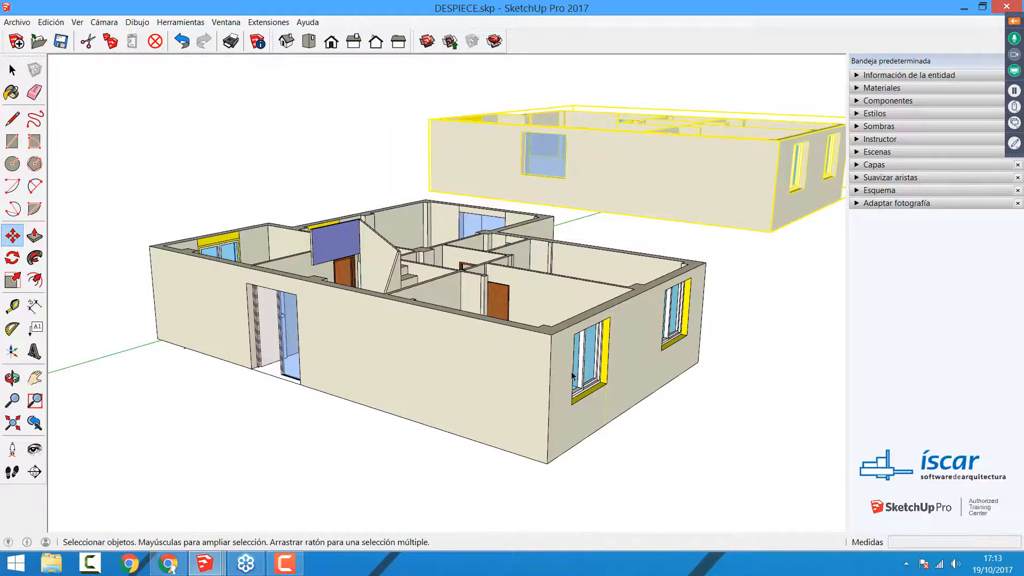
# Step: Open the ground floor group for editing and Push/Pull the corner room's inner wall face inward to thicken the outer wall
pyautogui.scroll(-2, 634, 347)
pyautogui.moveTo(634, 346); pyautogui.dragTo(618, 233, button='middle')
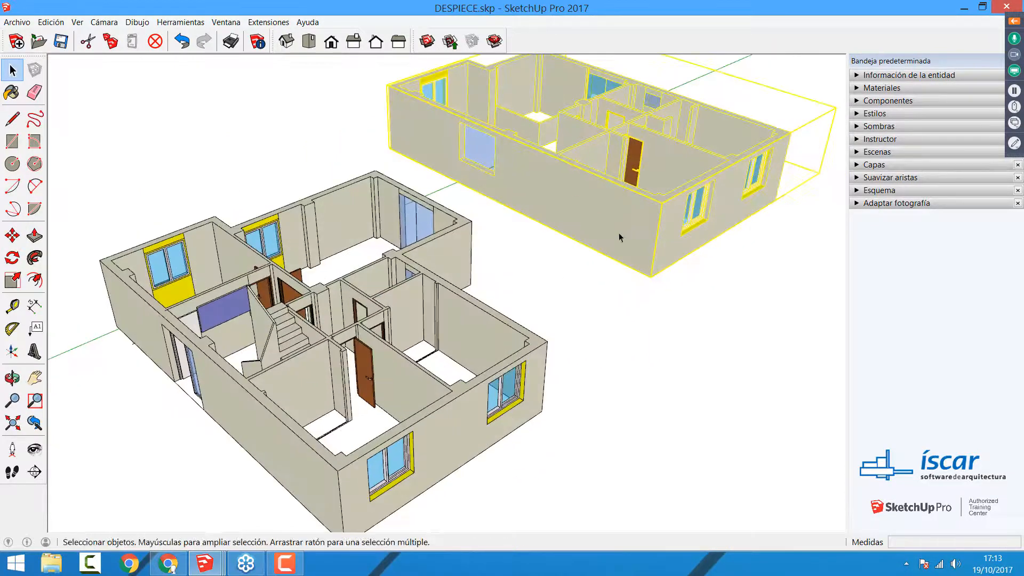
pyautogui.click(469, 344)
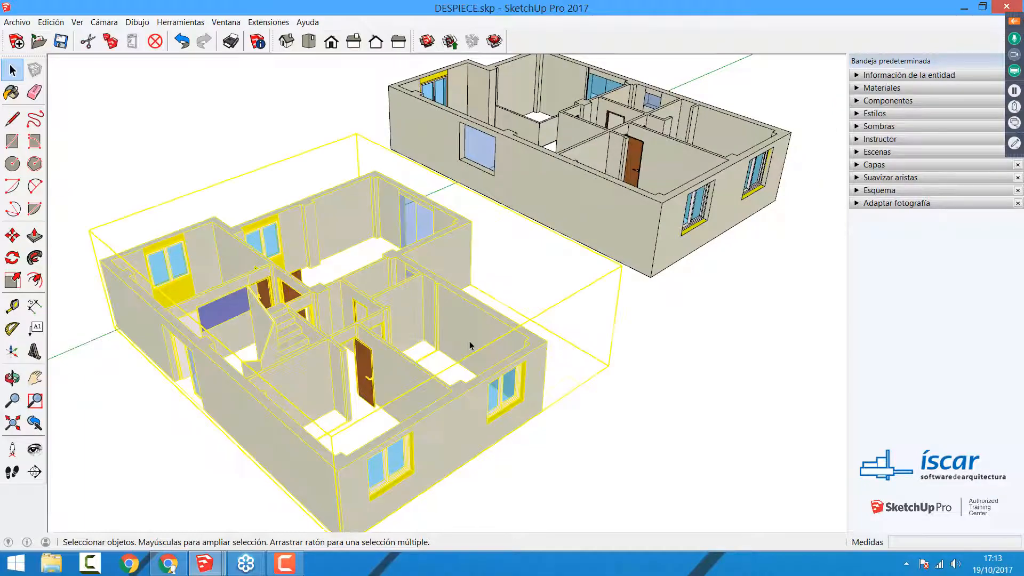
pyautogui.doubleClick(465, 341)
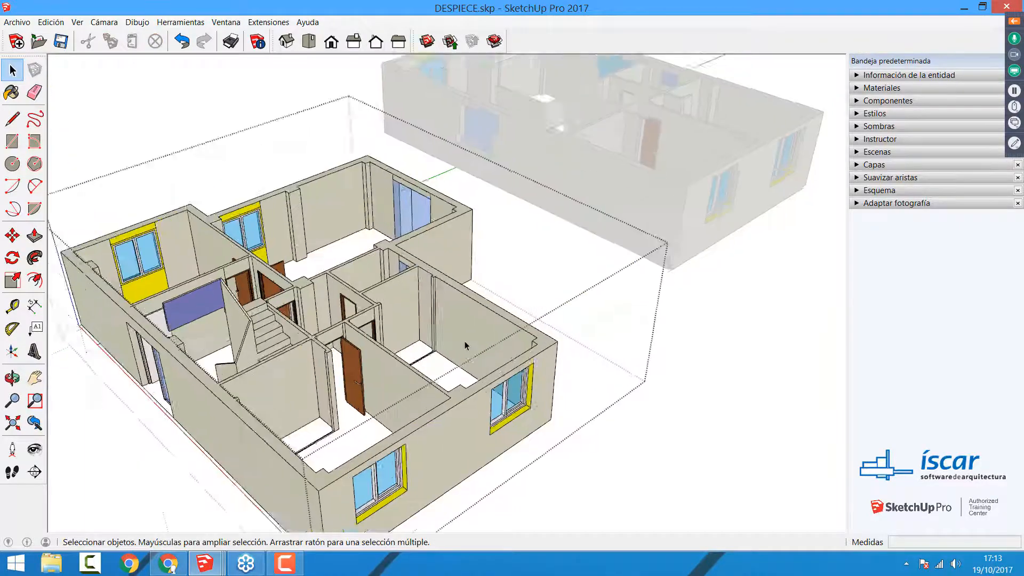
pyautogui.scroll(5, 465, 341)
pyautogui.press('p')
pyautogui.moveTo(480, 331); pyautogui.dragTo(434, 361)
pyautogui.press('space')
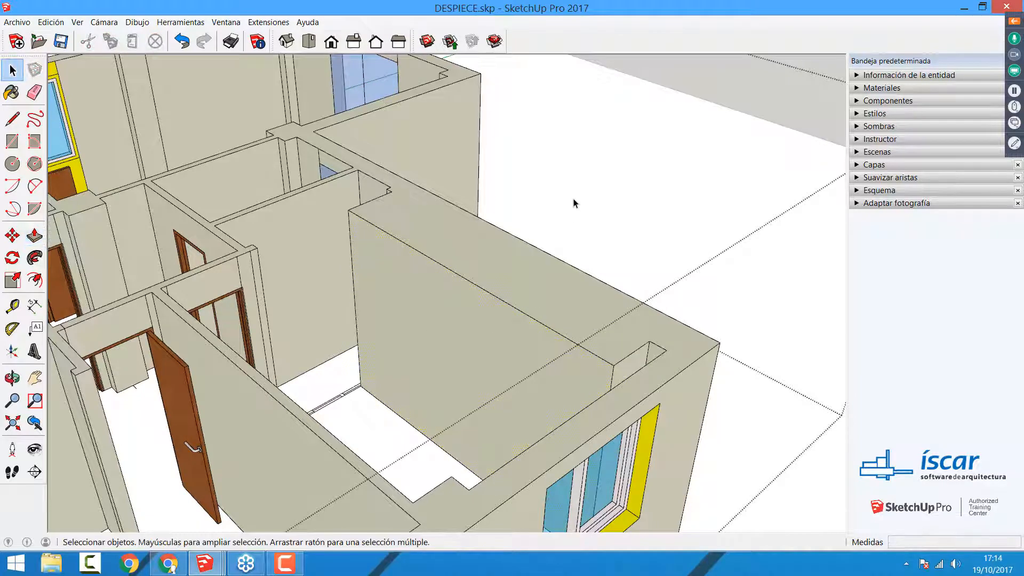
# Step: Deselect the wall face and close the ground floor group to return to the whole model
pyautogui.moveTo(608, 211); pyautogui.dragTo(607, 209, button='middle')
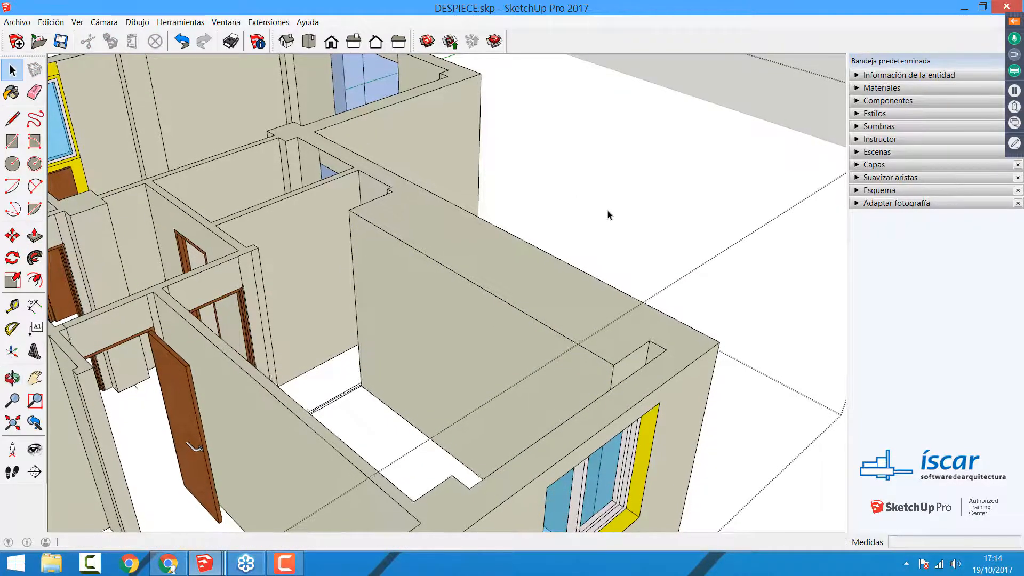
pyautogui.scroll(-10, 761, 406)
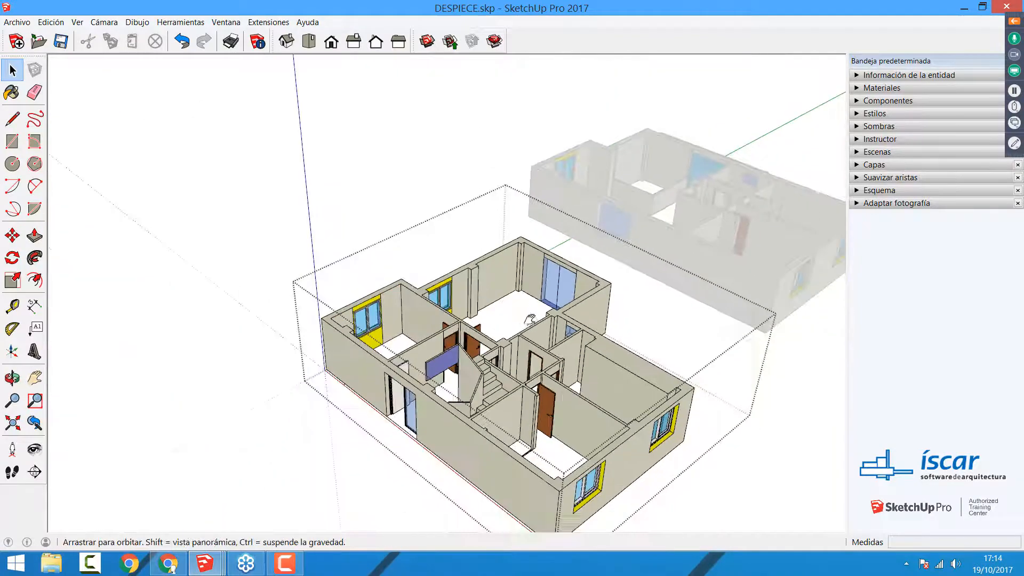
pyautogui.keyDown('shift'); pyautogui.moveTo(530, 319); pyautogui.dragTo(490, 253, button='middle'); pyautogui.keyUp('shift')
pyautogui.click(697, 390)
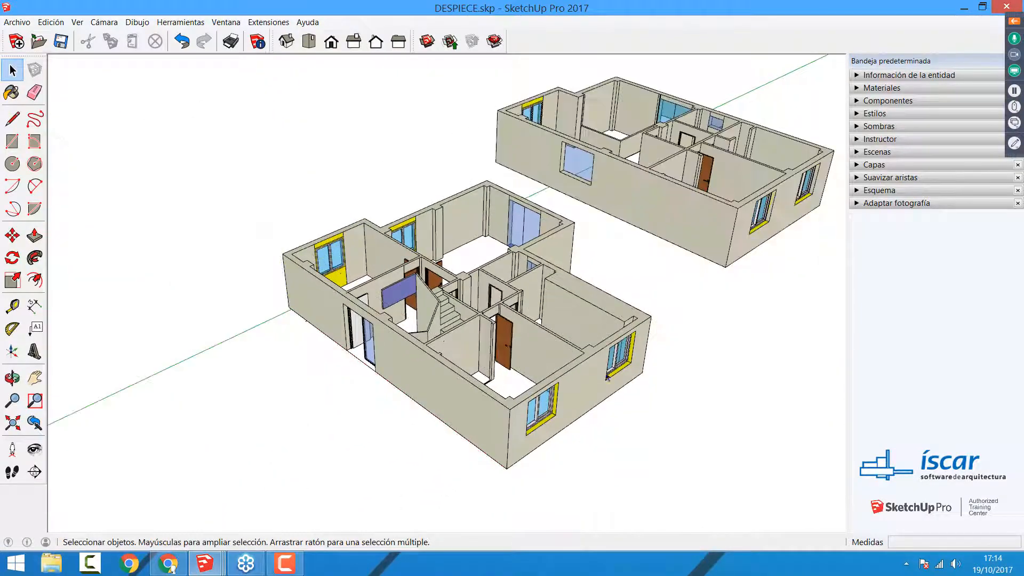
# Step: Open the ground floor group for editing and Push/Pull the long facade containing the entrance outward to thicken that wall
pyautogui.click(595, 366)
pyautogui.doubleClick(595, 366)
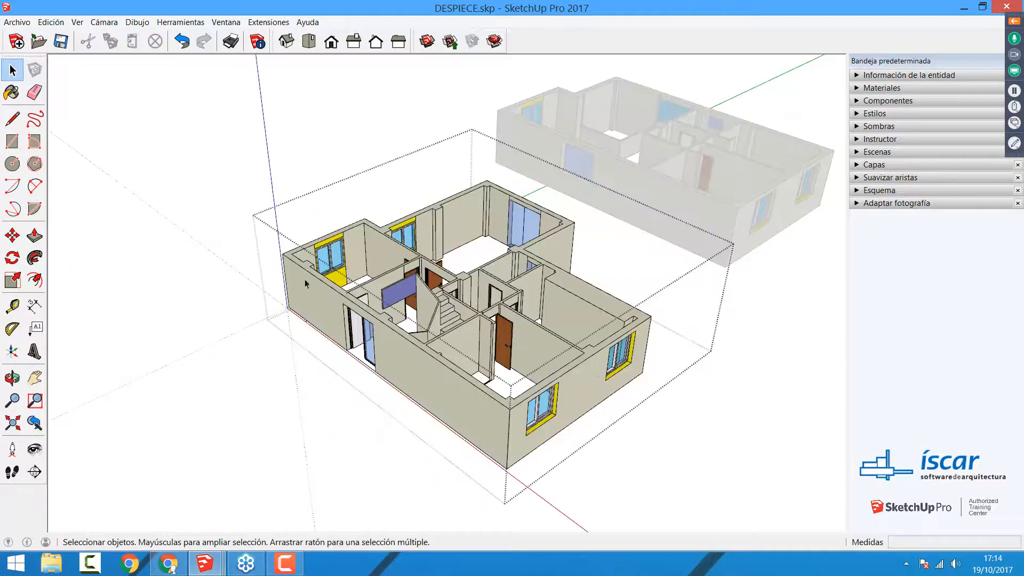
pyautogui.scroll(3, 462, 394)
pyautogui.press('p')
pyautogui.moveTo(461, 396); pyautogui.dragTo(426, 443)
pyautogui.press('space')
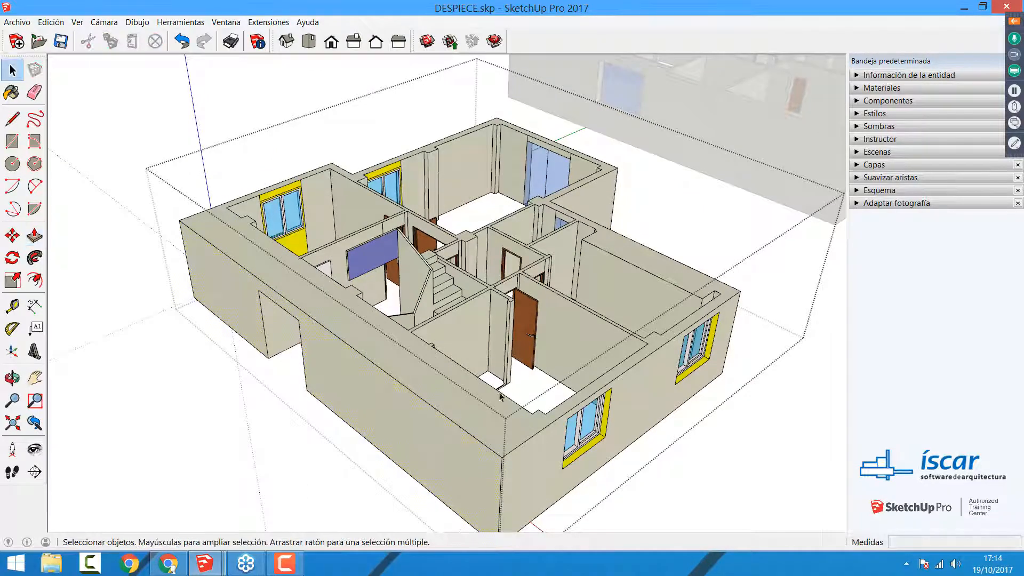
# Step: Open the corner room's open door component inside the ground floor group and Push/Pull its leaf face outward by about 0.257 m
pyautogui.scroll(3, 532, 322)
pyautogui.scroll(3, 532, 322)
pyautogui.click(526, 337)
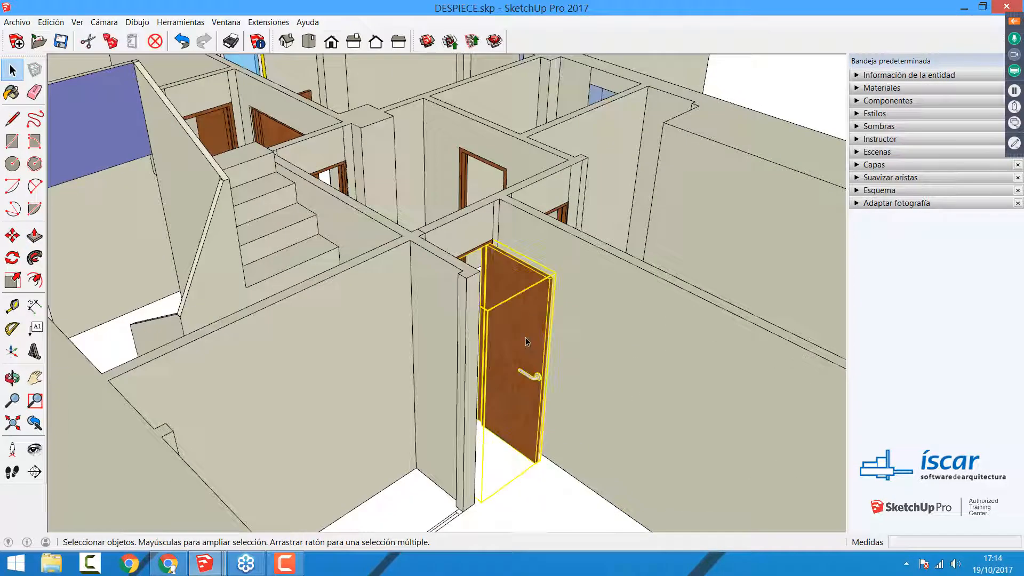
pyautogui.moveTo(526, 331); pyautogui.dragTo(521, 352, button='middle')
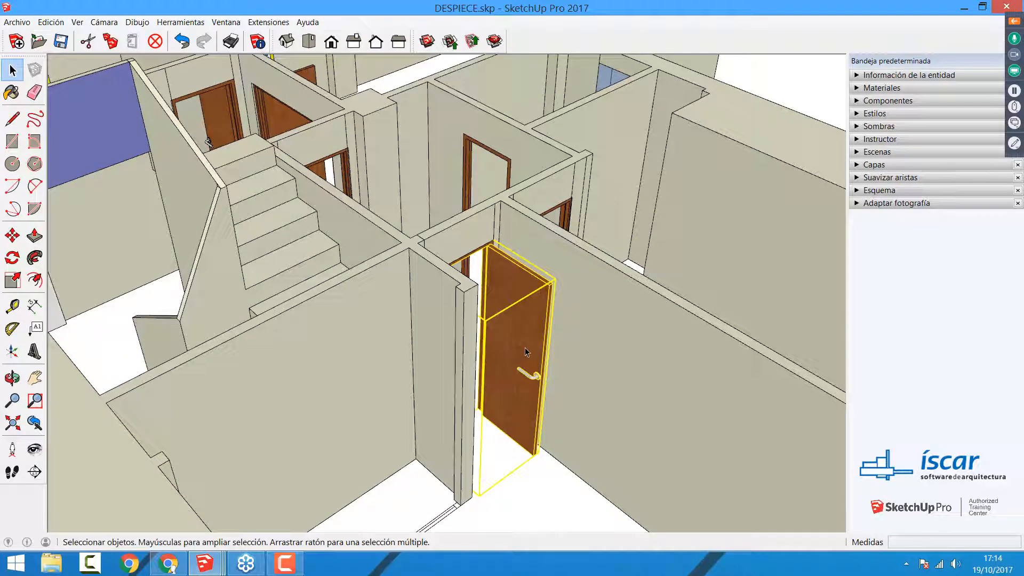
pyautogui.doubleClick(518, 319)
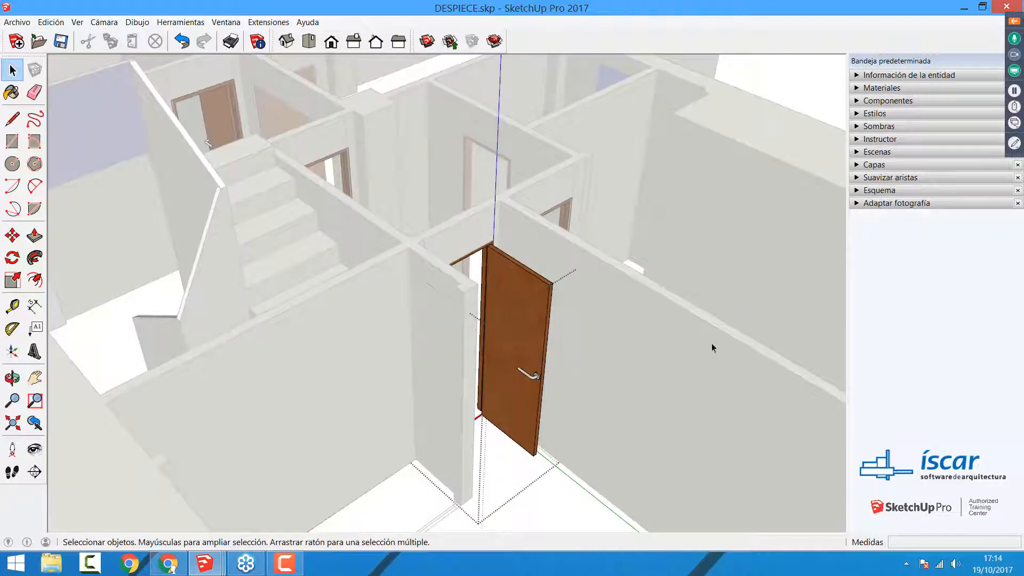
pyautogui.press('p')
pyautogui.click(530, 344)
pyautogui.click(513, 353)
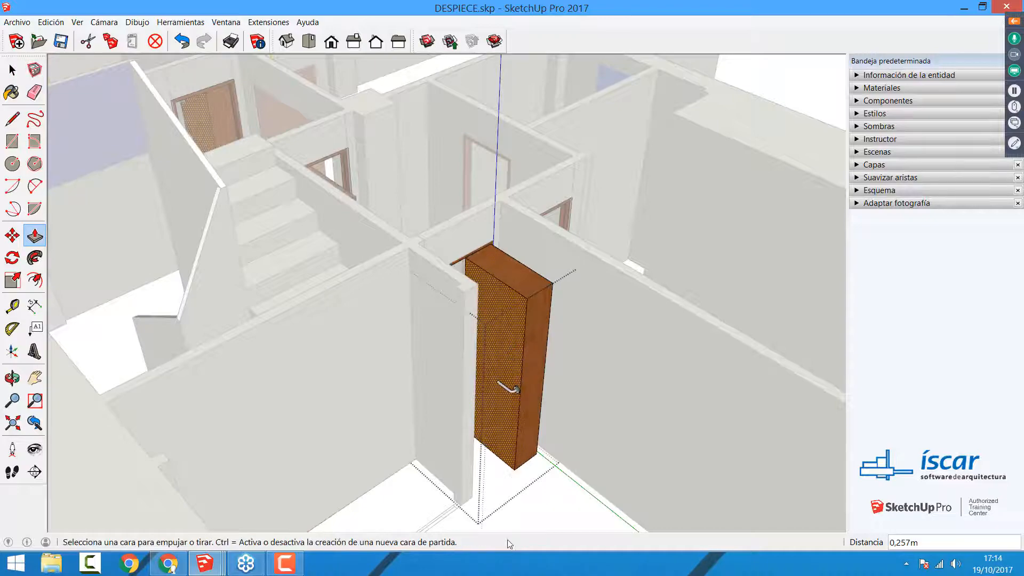
pyautogui.moveTo(556, 342); pyautogui.dragTo(578, 348, button='middle')
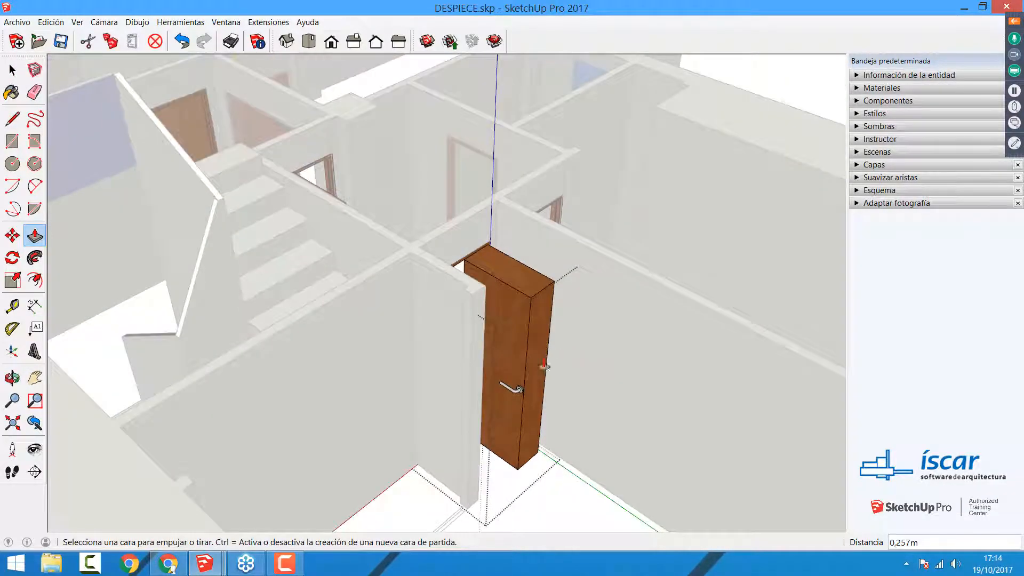
# Step: Select the handle nested in the thickened door and open it for editing to show the deepest nesting level
pyautogui.press('space')
pyautogui.scroll(5, 513, 390)
pyautogui.click(515, 397)
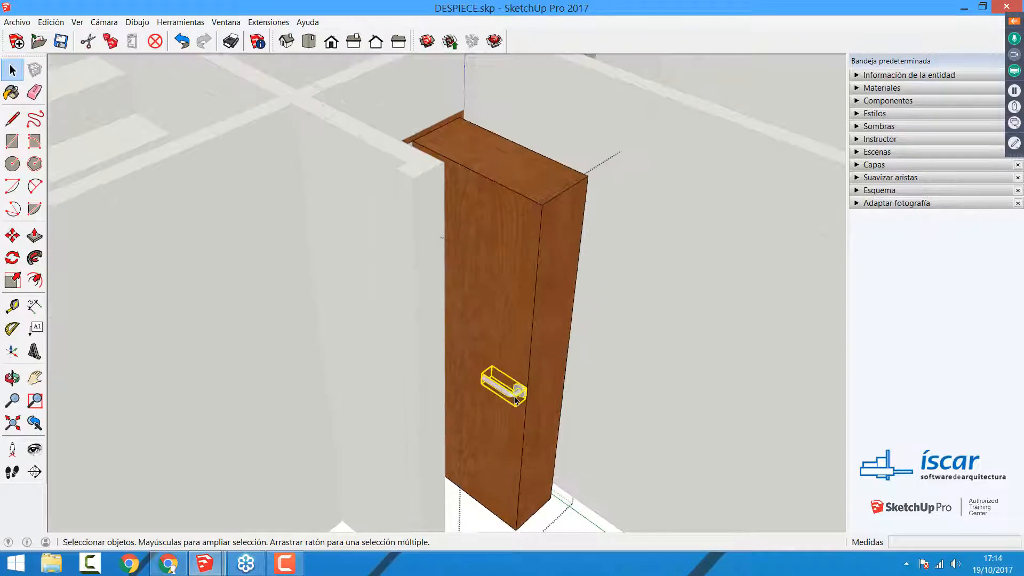
pyautogui.scroll(-2, 515, 398)
pyautogui.doubleClick(515, 394)
pyautogui.scroll(-5, 517, 389)
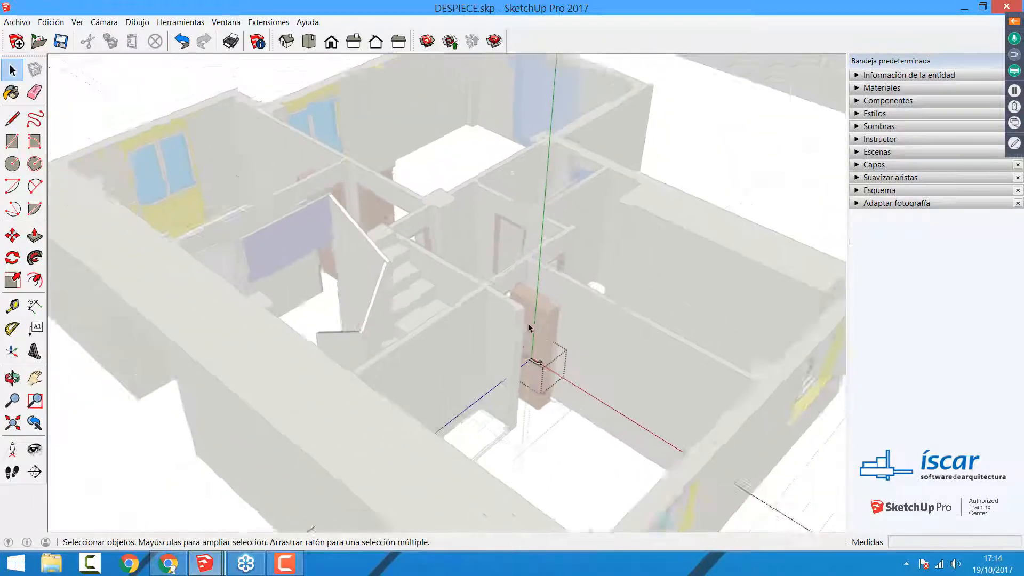
pyautogui.scroll(-5, 527, 323)
pyautogui.moveTo(514, 317); pyautogui.dragTo(538, 304, button='middle')
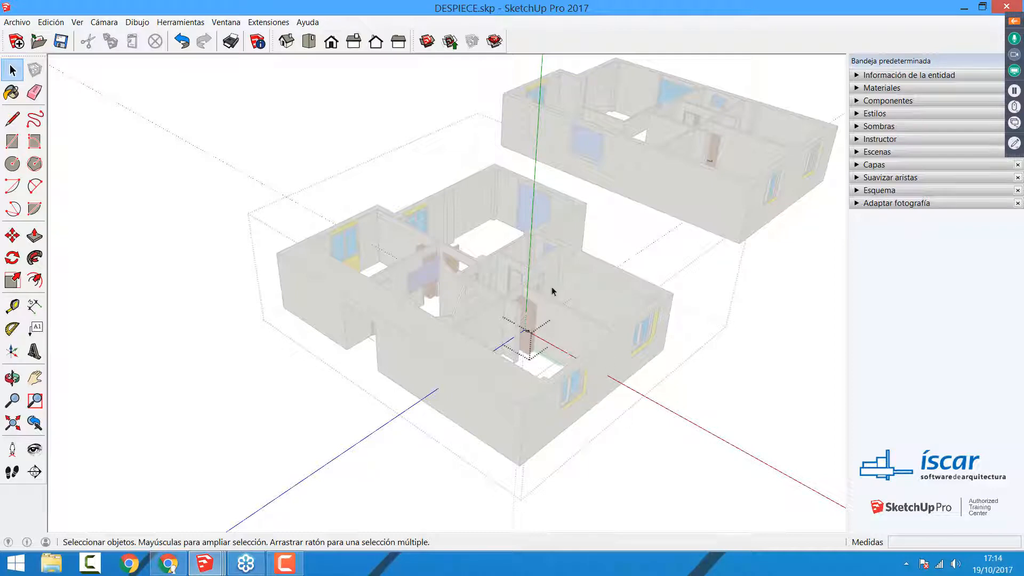
# Step: Step back out of the handle, the door and the ground floor group, one editing level at a time
pyautogui.click(705, 320)
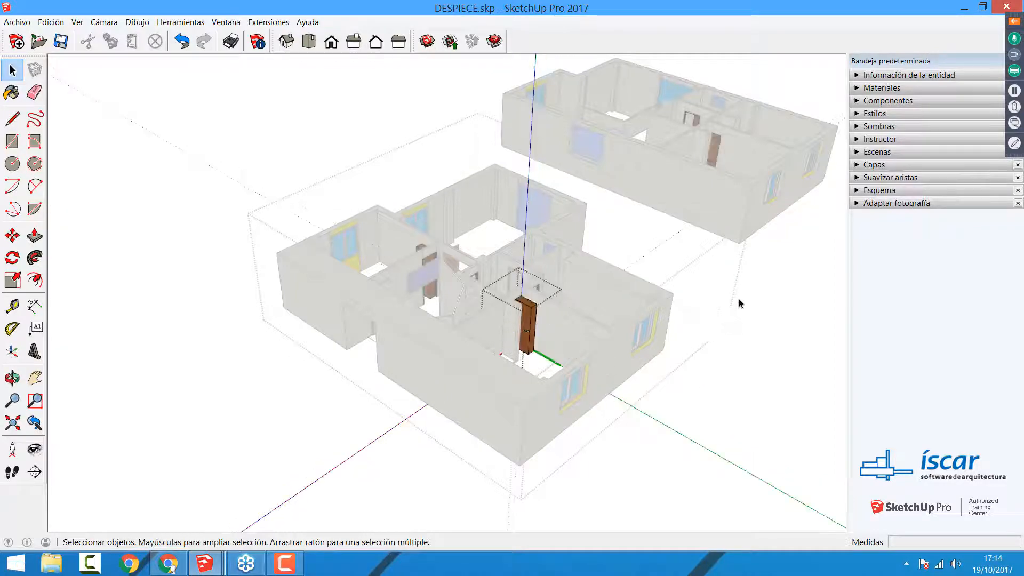
pyautogui.click(752, 292)
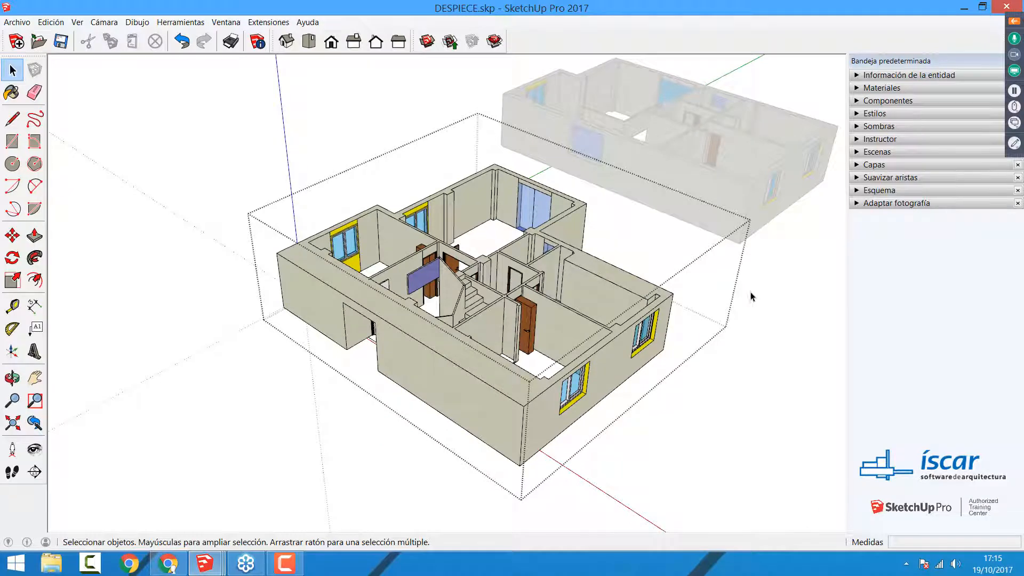
pyautogui.click(751, 296)
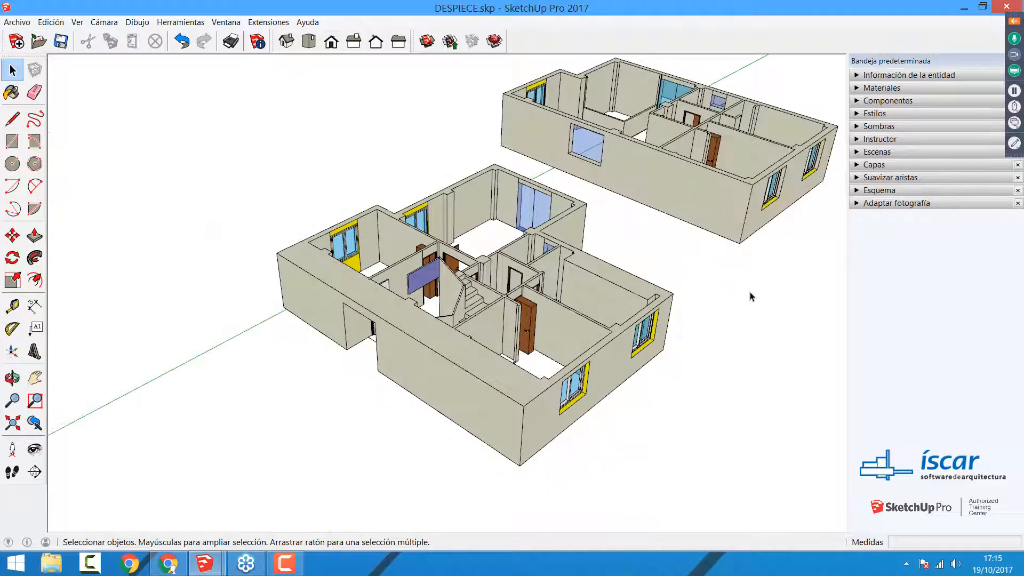
# Step: Select the complete ground floor group and open it for editing
pyautogui.click(635, 360)
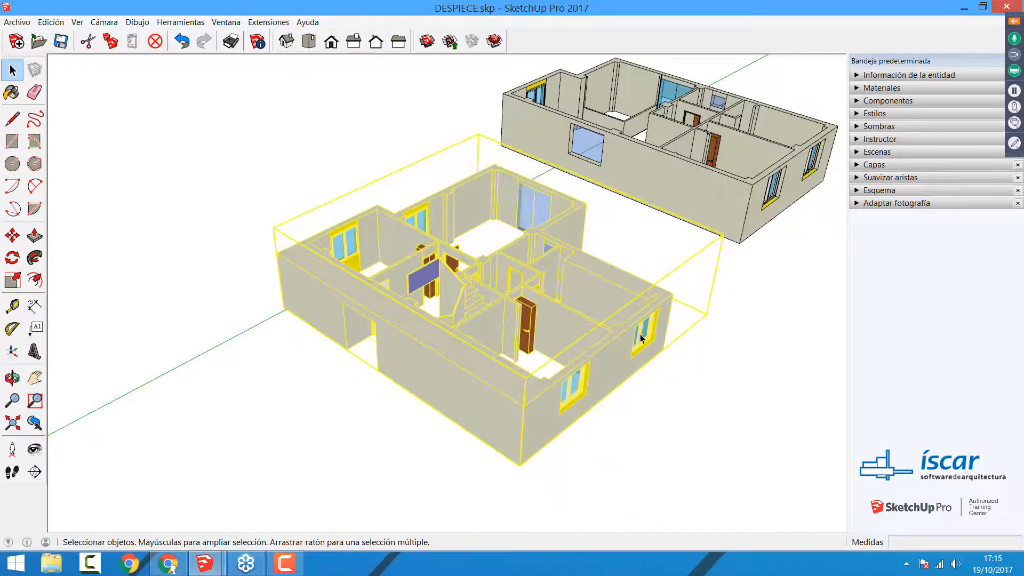
pyautogui.keyDown('shift'); pyautogui.moveTo(640, 333); pyautogui.dragTo(535, 355, button='middle'); pyautogui.keyUp('shift')
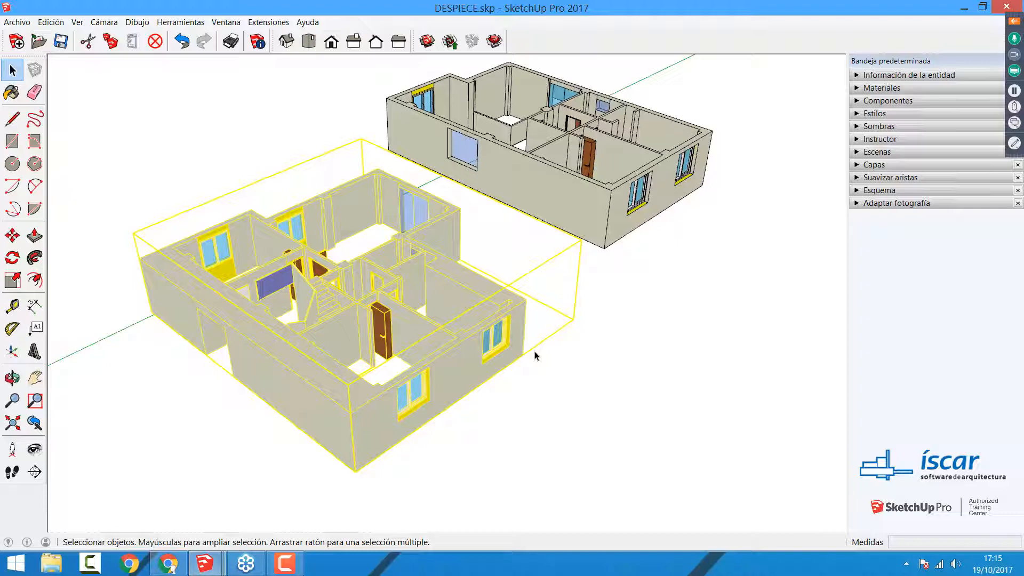
pyautogui.middleClick(400, 445)
pyautogui.scroll(6, 413, 413)
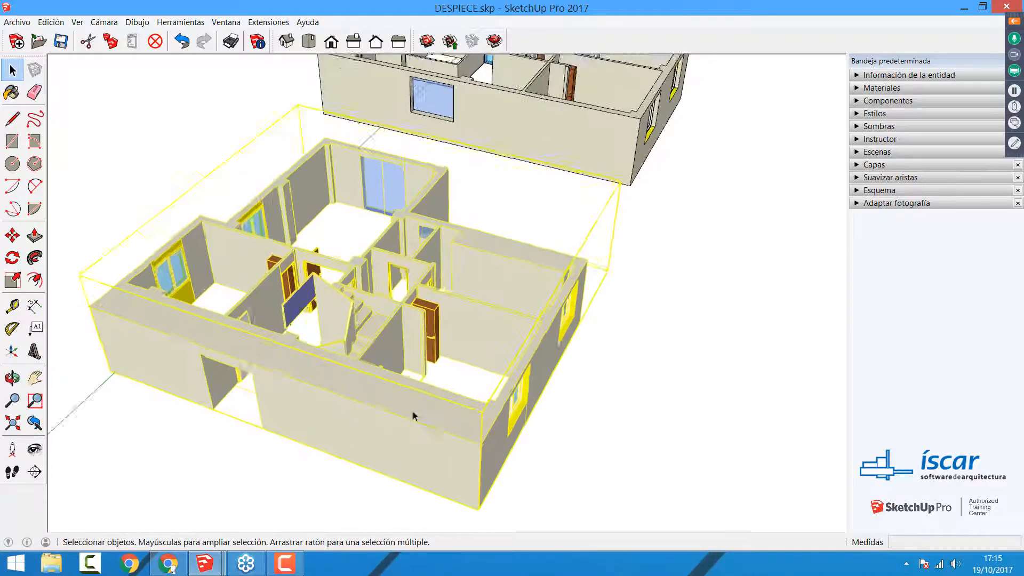
pyautogui.doubleClick(415, 411)
# Step: Select the staircase and the interior doors one after another to check that each is a separate object within the floor group
pyautogui.click(452, 253)
pyautogui.moveTo(451, 266); pyautogui.dragTo(299, 240, button='middle')
pyautogui.click(299, 229)
pyautogui.scroll(5, 391, 180)
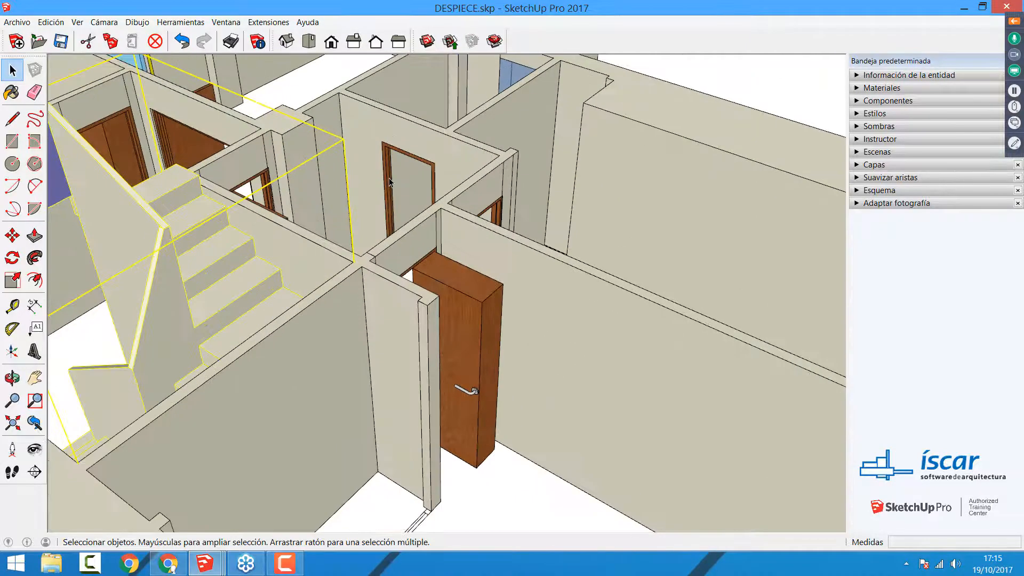
pyautogui.click(388, 178)
pyautogui.click(270, 189)
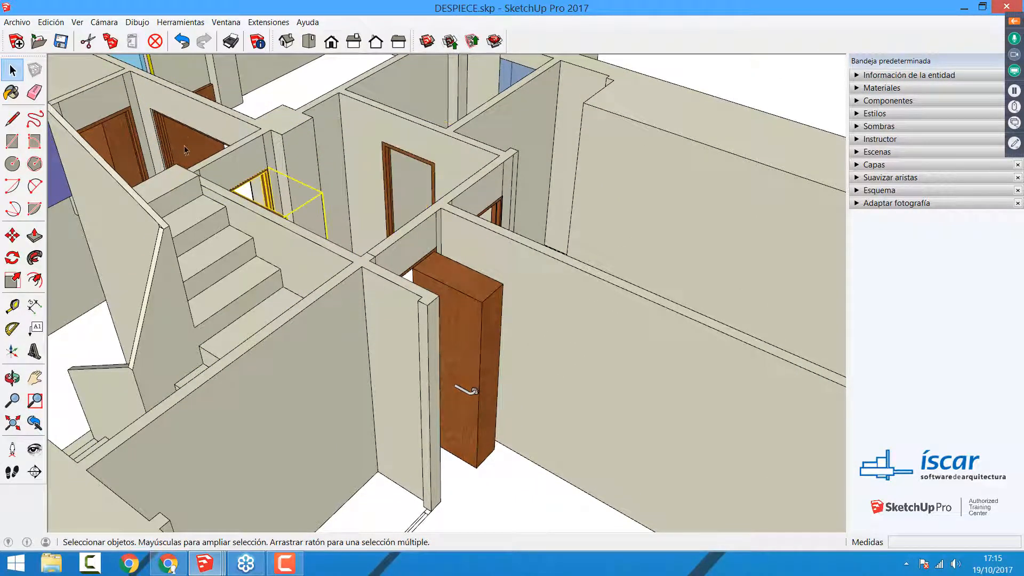
pyautogui.click(184, 146)
pyautogui.click(129, 144)
pyautogui.click(472, 320)
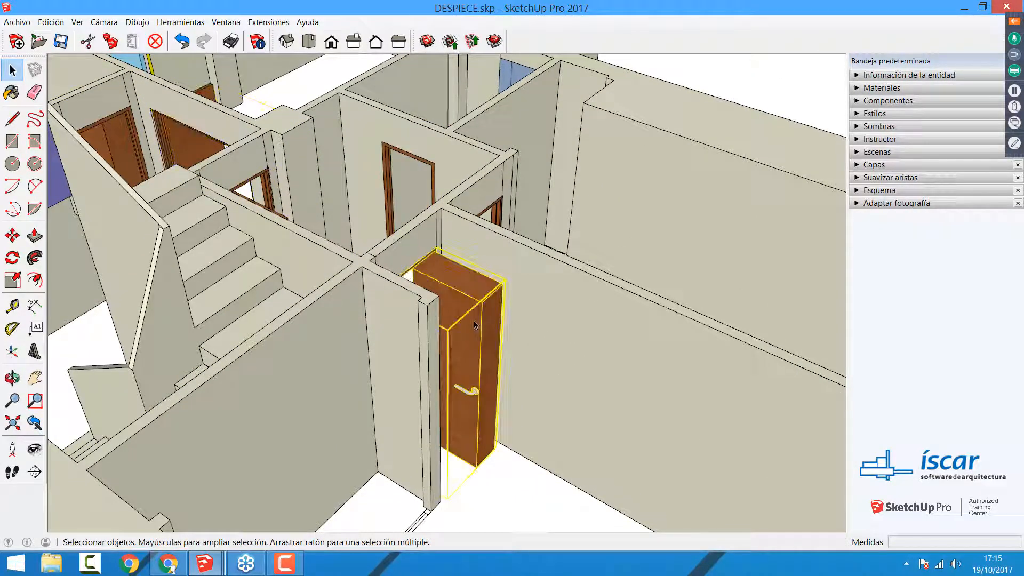
# Step: Move the thickened door with its frame about 1.5 m out of the wall opening into the room and deselect it
pyautogui.press('m')
pyautogui.click(474, 320)
pyautogui.scroll(-2, 565, 305)
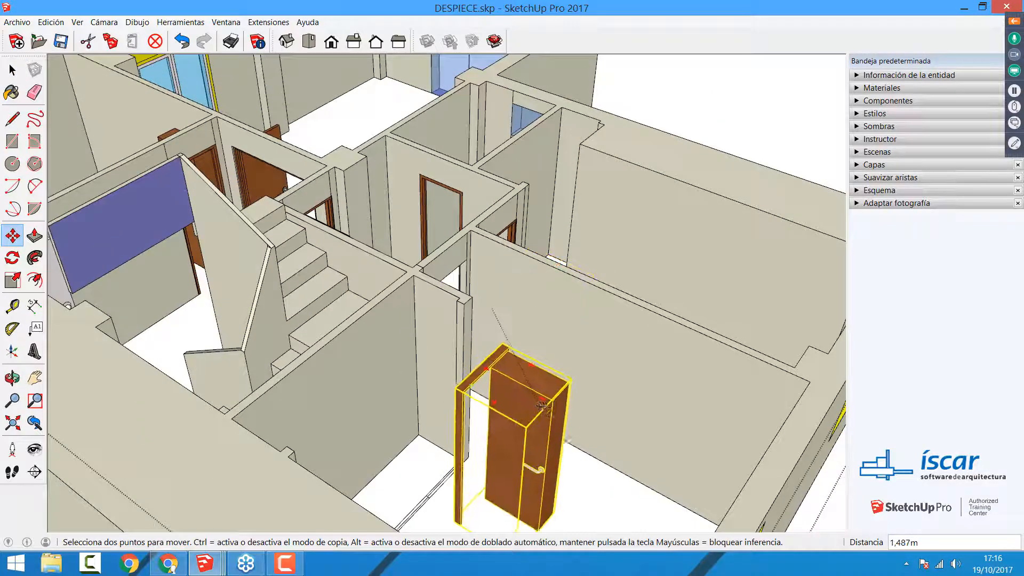
pyautogui.click(550, 408)
pyautogui.press('space')
pyautogui.click(617, 505)
# Step: Select the moved door, the staircase and another interior door in turn to compare the nested objects
pyautogui.click(531, 429)
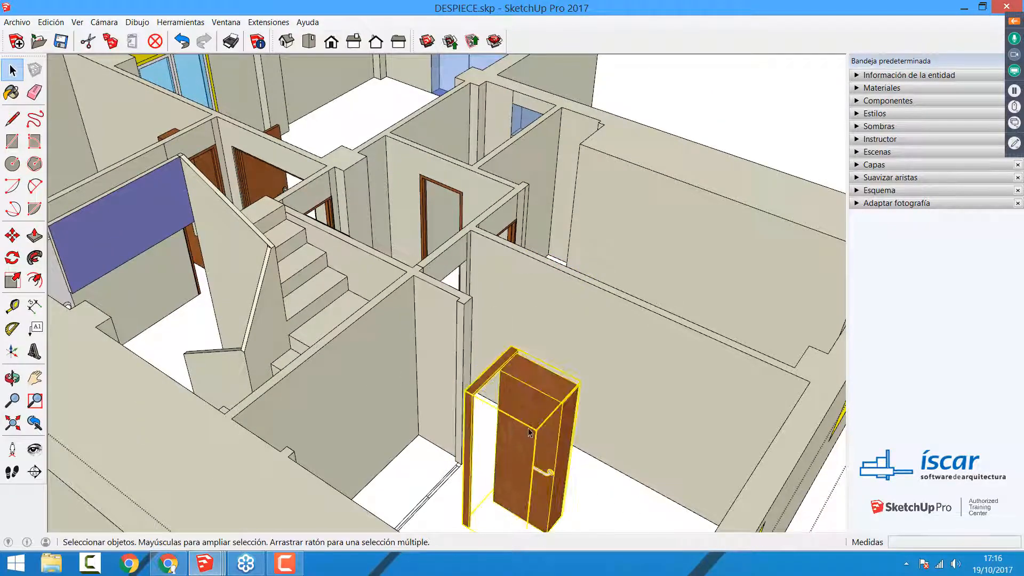
pyautogui.click(310, 314)
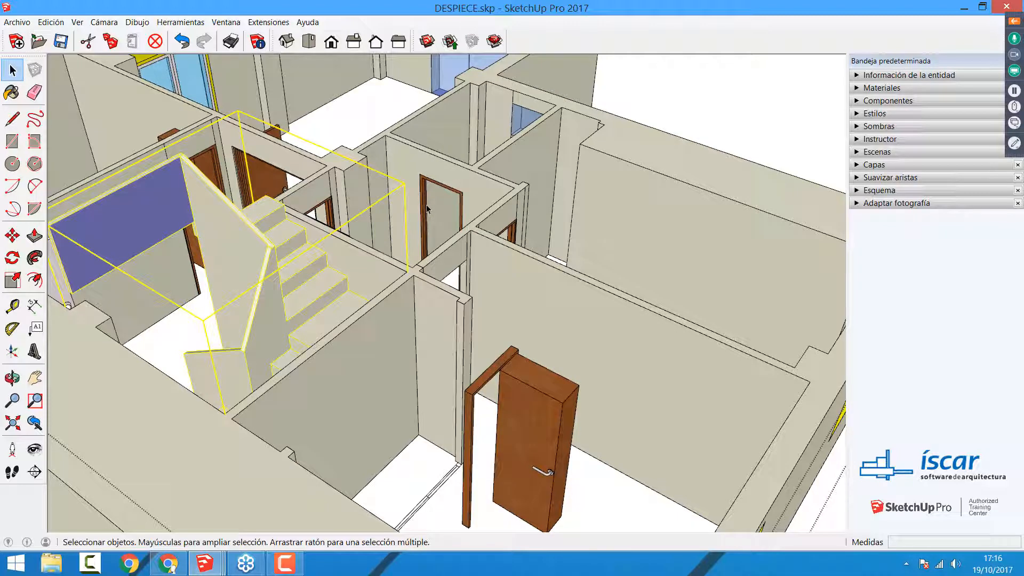
pyautogui.click(425, 207)
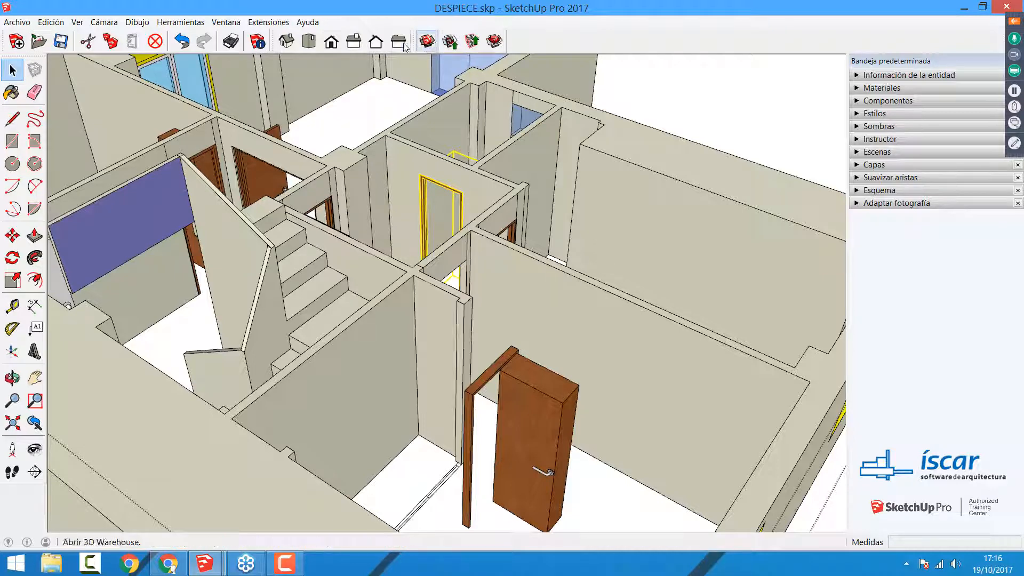
# Step: Search 3D Warehouse for bmw models, view the results and close the library window
pyautogui.click(425, 41)
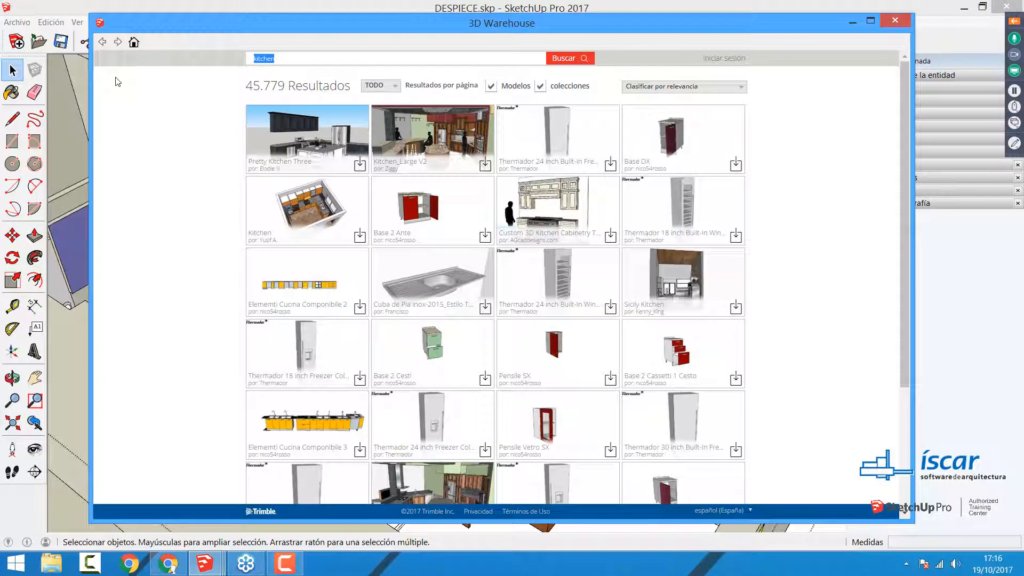
pyautogui.write('bmw')
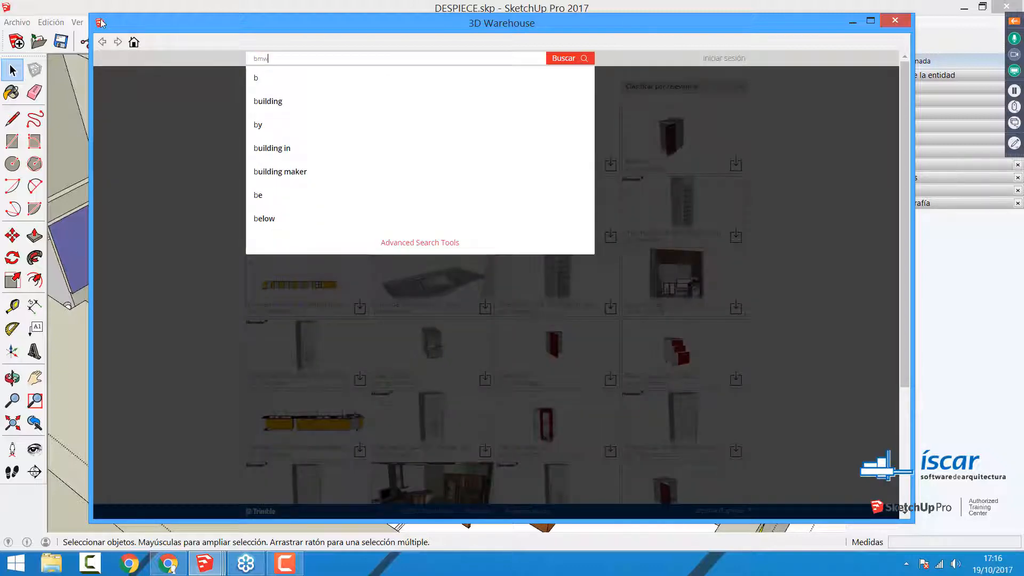
pyautogui.press('Return')
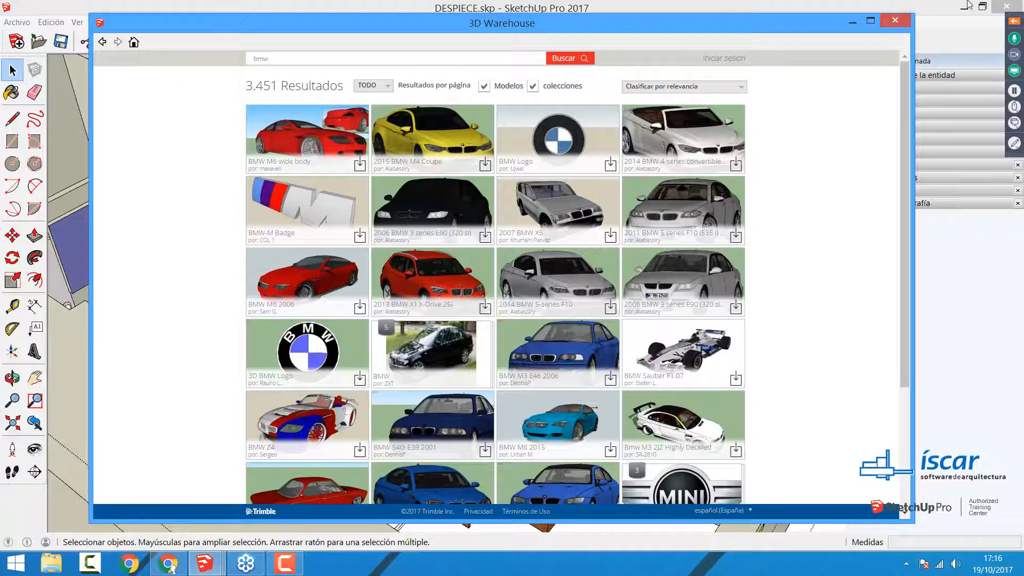
pyautogui.click(895, 20)
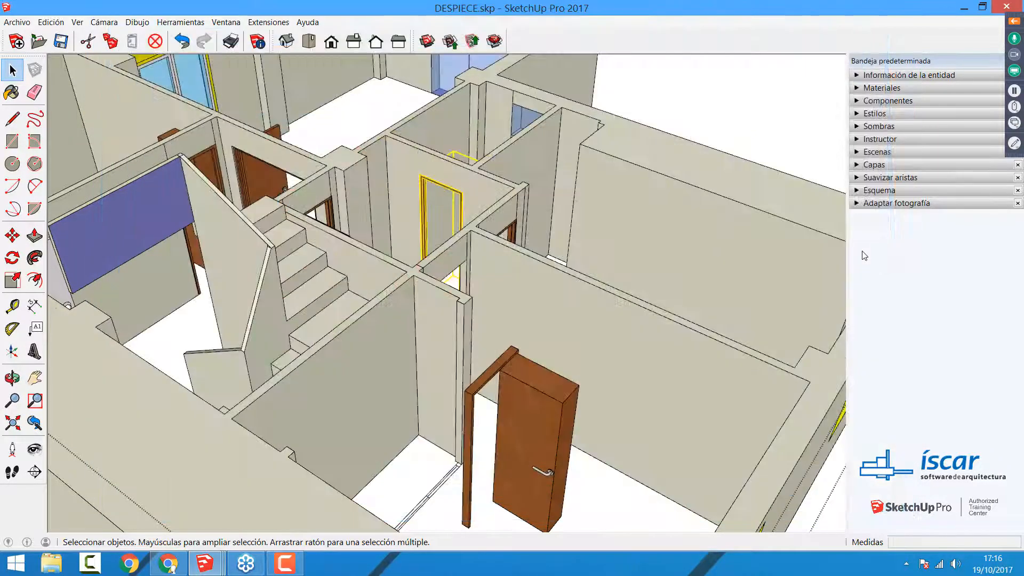
# Step: Exit the ground floor group and start a new empty model, discarding the changes to DESPIECE.skp
pyautogui.scroll(-6, 645, 229)
pyautogui.scroll(-4, 573, 219)
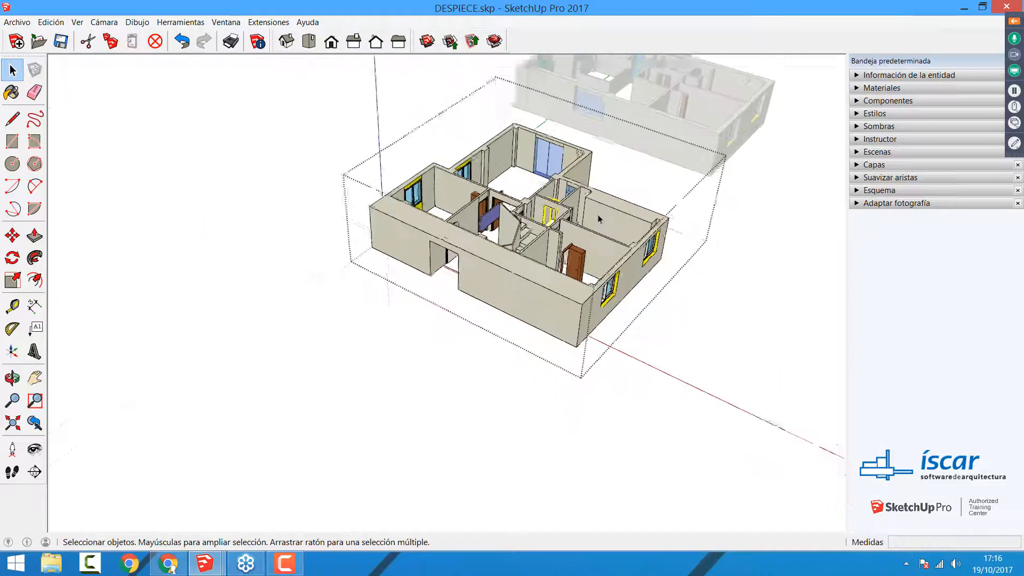
pyautogui.click(743, 320)
pyautogui.click(14, 40)
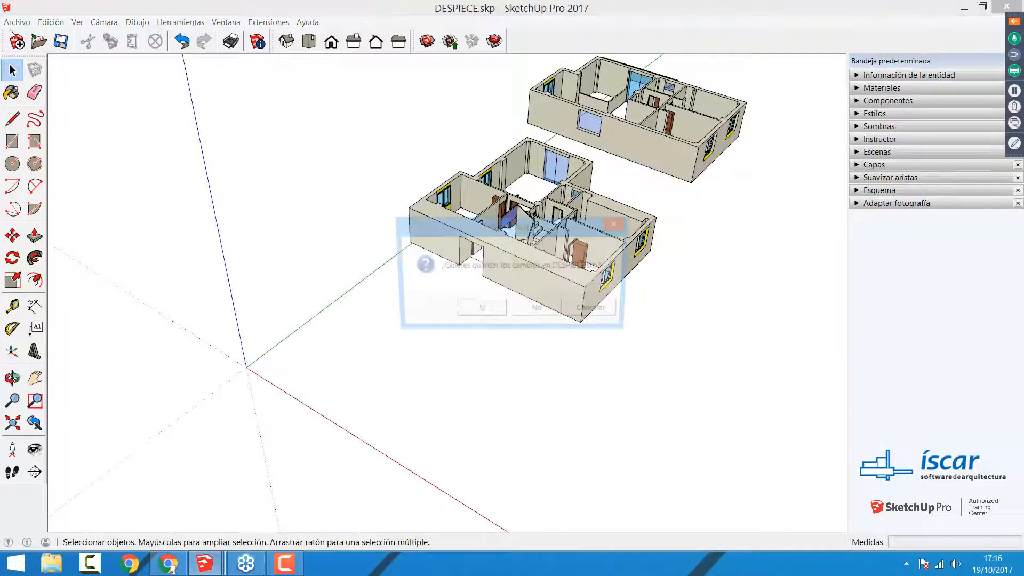
pyautogui.click(546, 304)
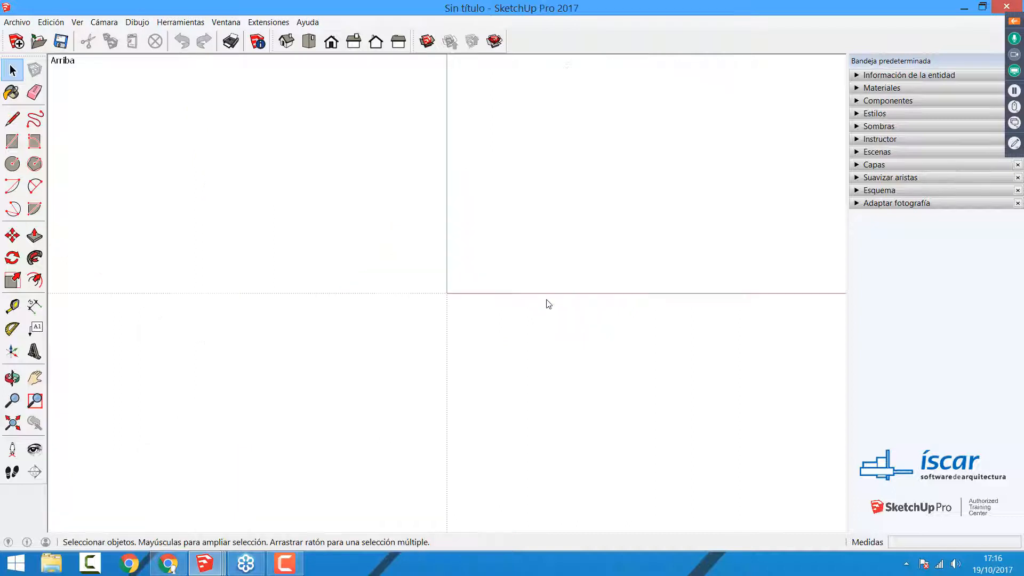
# Step: Open Planta_baja.skp, select the whole floor plan with a selection window and clear the selection
pyautogui.click(17, 22)
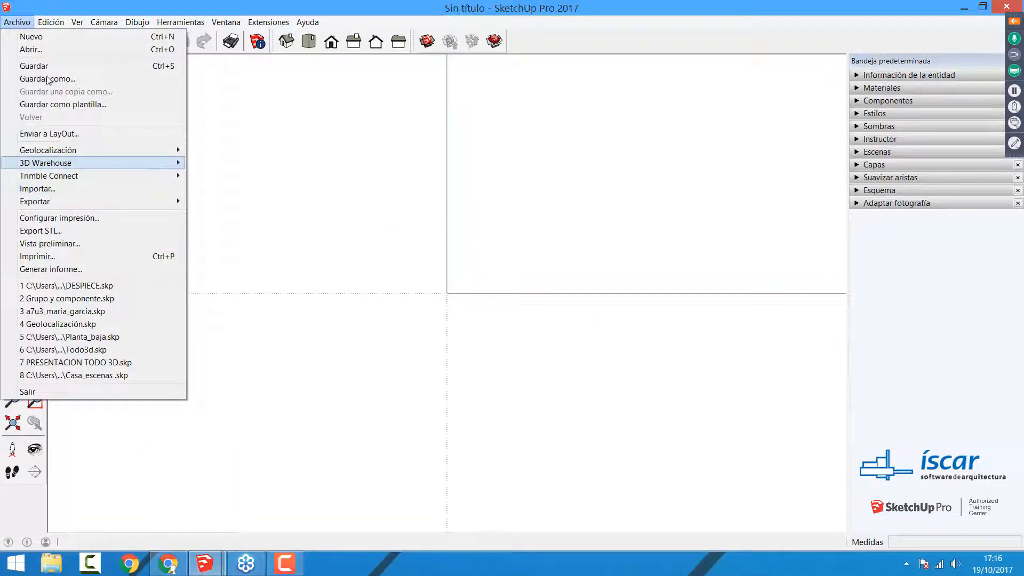
pyautogui.moveTo(27, 24)
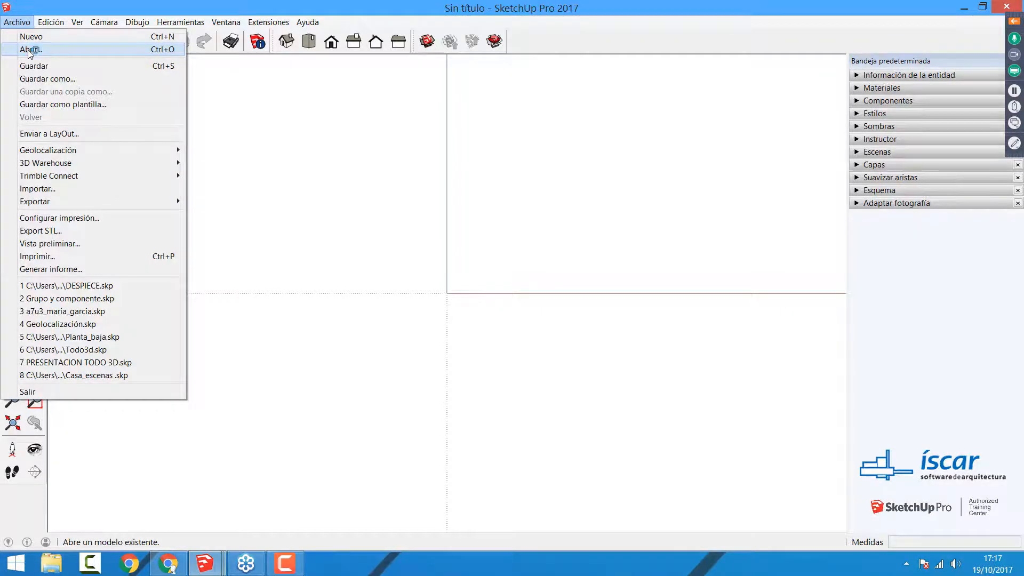
pyautogui.click(30, 50)
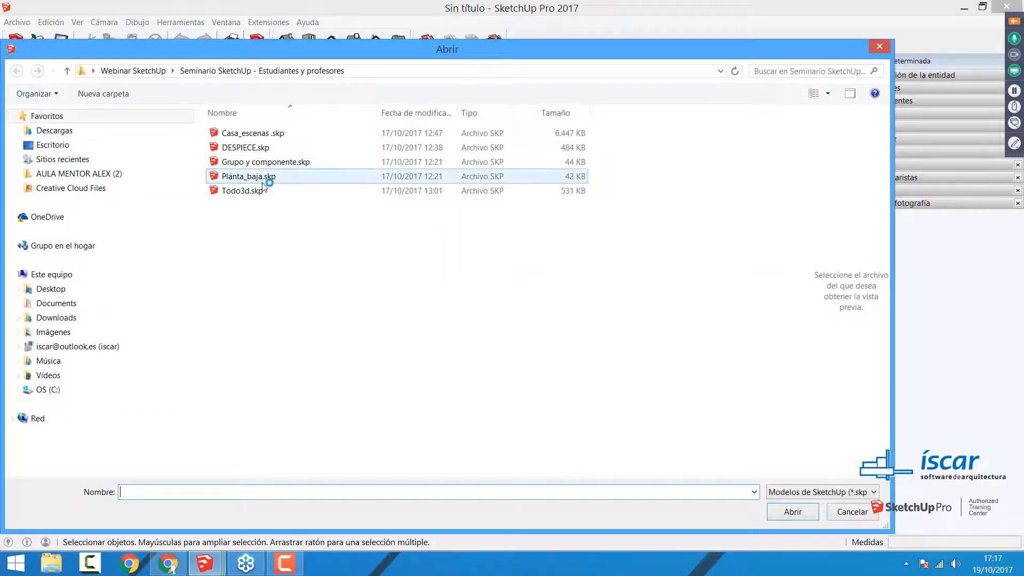
pyautogui.doubleClick(264, 176)
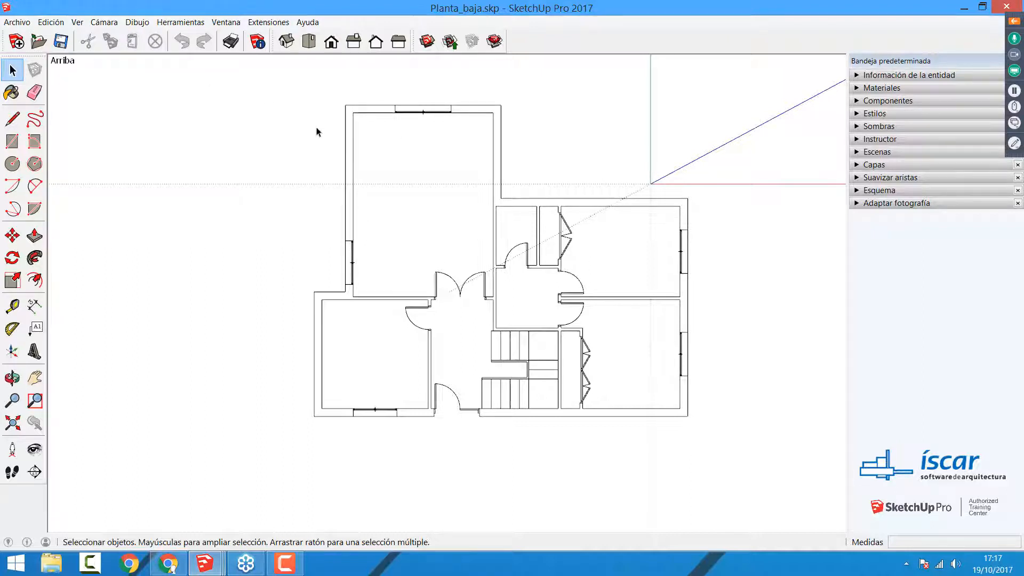
pyautogui.moveTo(267, 87)
pyautogui.mouseDown()
pyautogui.moveTo(647, 401)
pyautogui.moveTo(771, 524)
pyautogui.mouseUp()
pyautogui.click(598, 465)
pyautogui.scroll(1, 396, 159)
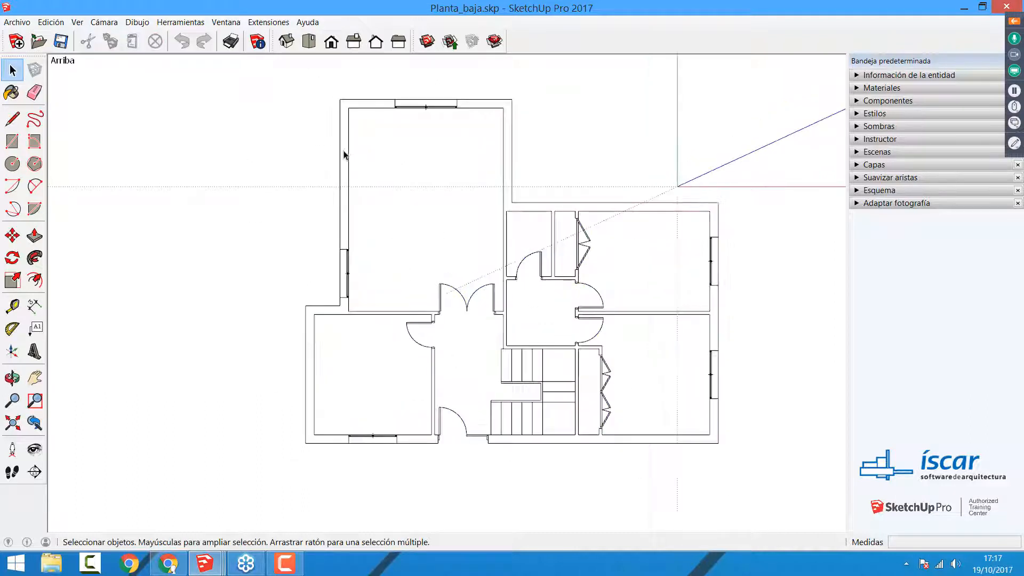
# Step: Trace outer edges of the upper-left, upper-right and right-hand walls with the Line tool to create their wall faces
pyautogui.click(12, 118)
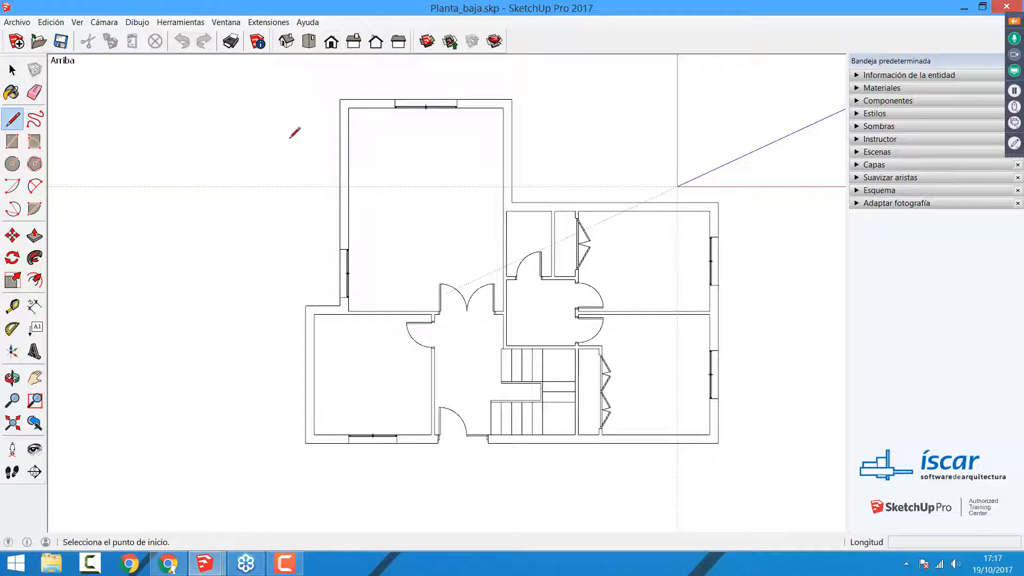
pyautogui.click(340, 99)
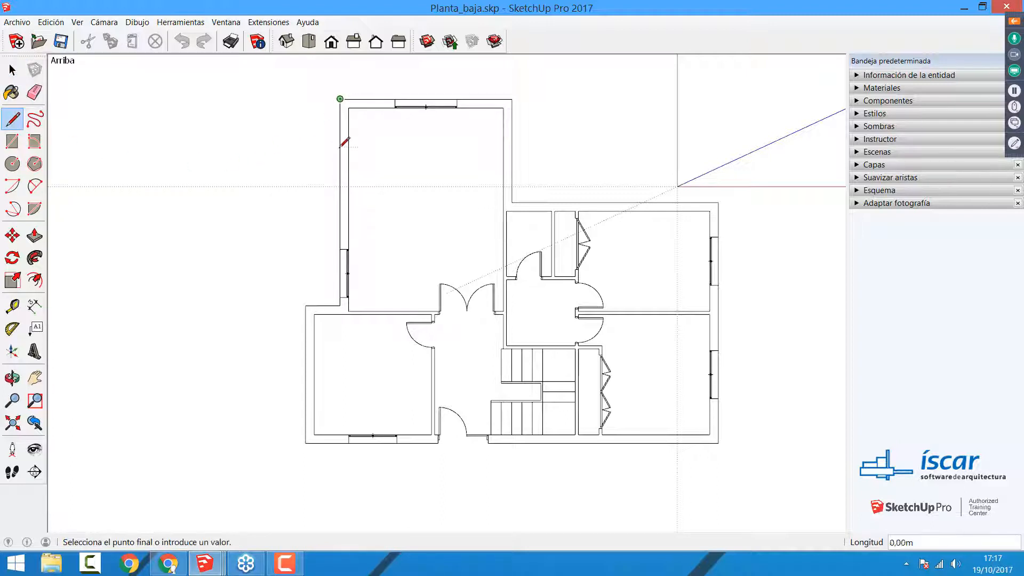
pyautogui.click(340, 249)
pyautogui.click(511, 100)
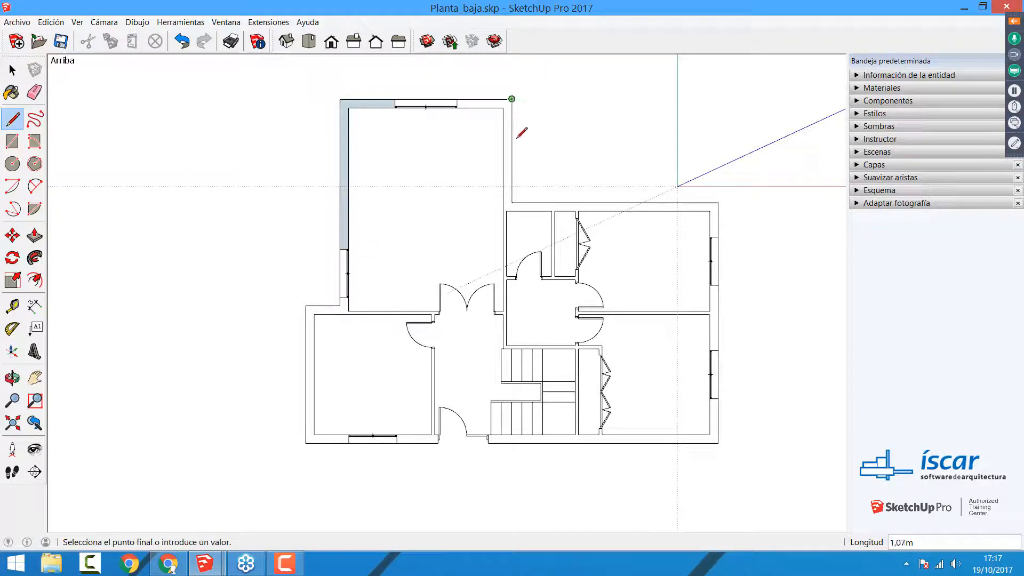
pyautogui.click(512, 202)
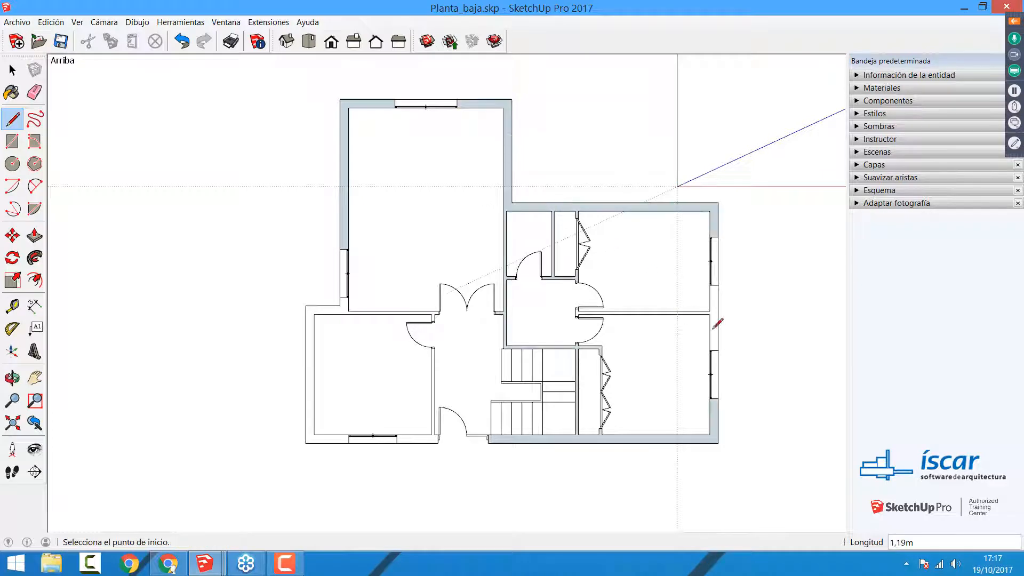
pyautogui.click(719, 285)
pyautogui.click(718, 350)
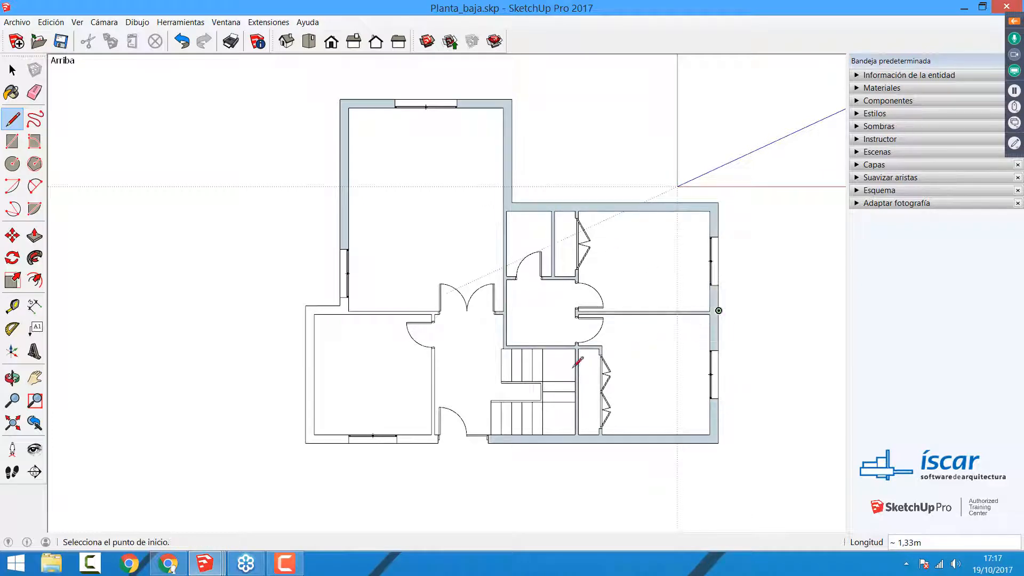
# Step: Trace the outer edges of the lower-left room's walls up to the entrance door to create their wall faces
pyautogui.click(305, 305)
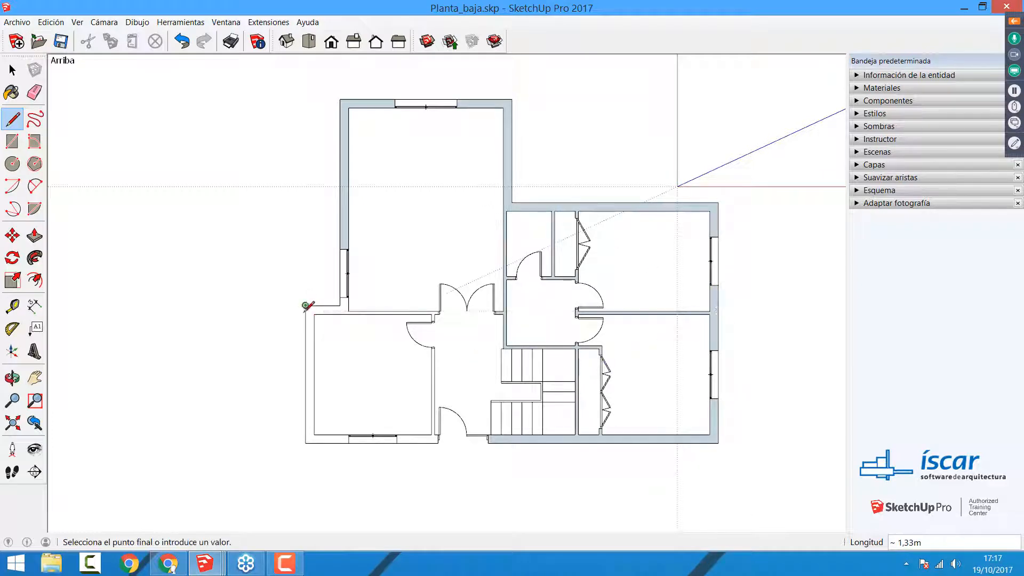
pyautogui.click(305, 354)
pyautogui.click(397, 443)
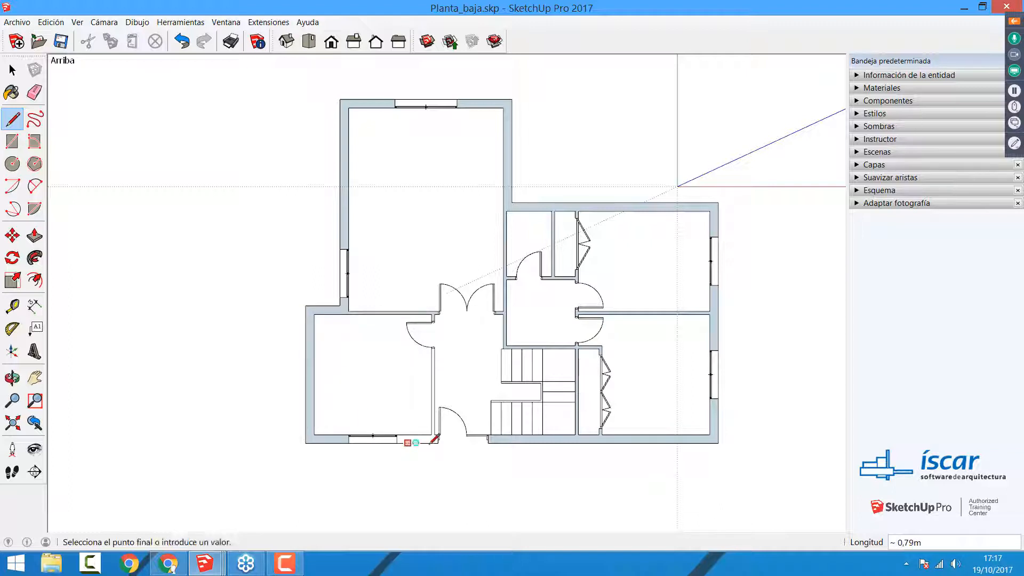
pyautogui.click(436, 443)
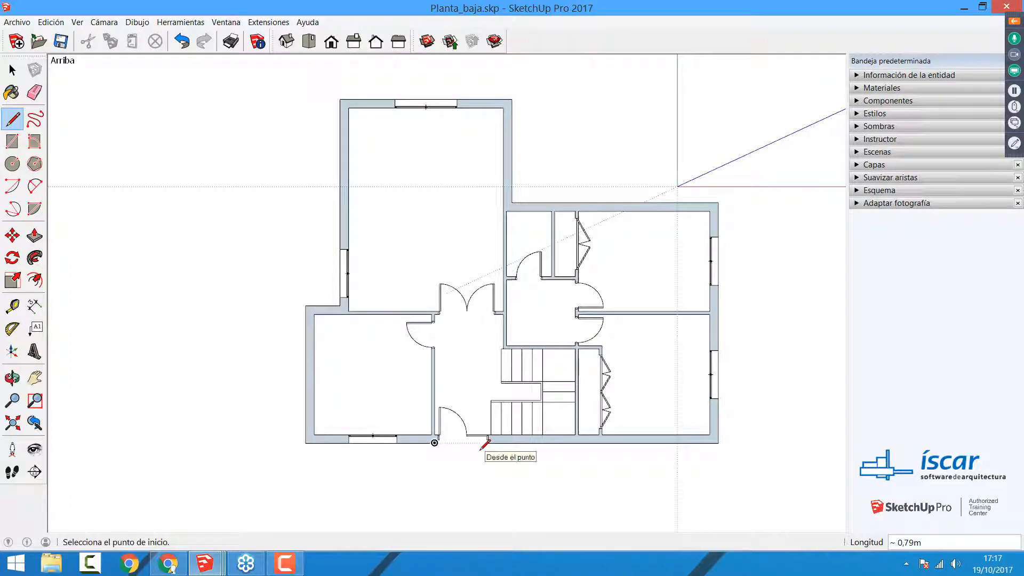
# Step: Extrude the L-shaped corner wall face of the largest room with Push/Pull to a height of 2,60 m
pyautogui.moveTo(663, 452)
pyautogui.mouseDown(button='middle')
pyautogui.moveTo(496, 293)
pyautogui.moveTo(341, 82)
pyautogui.moveTo(504, 335)
pyautogui.mouseUp(button='middle')
pyautogui.moveTo(485, 415); pyautogui.dragTo(505, 407, button='middle')
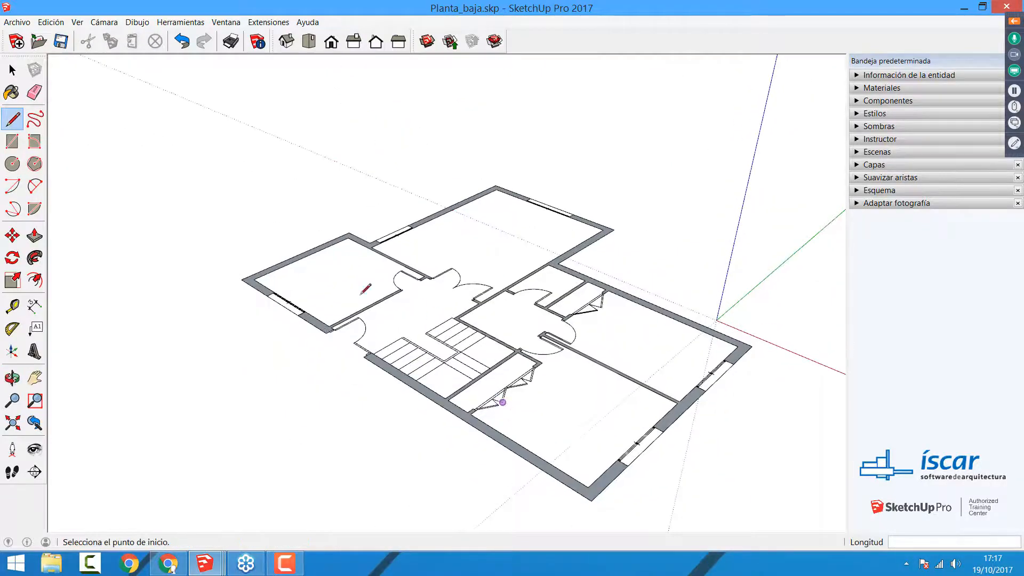
pyautogui.click(35, 235)
pyautogui.click(435, 224)
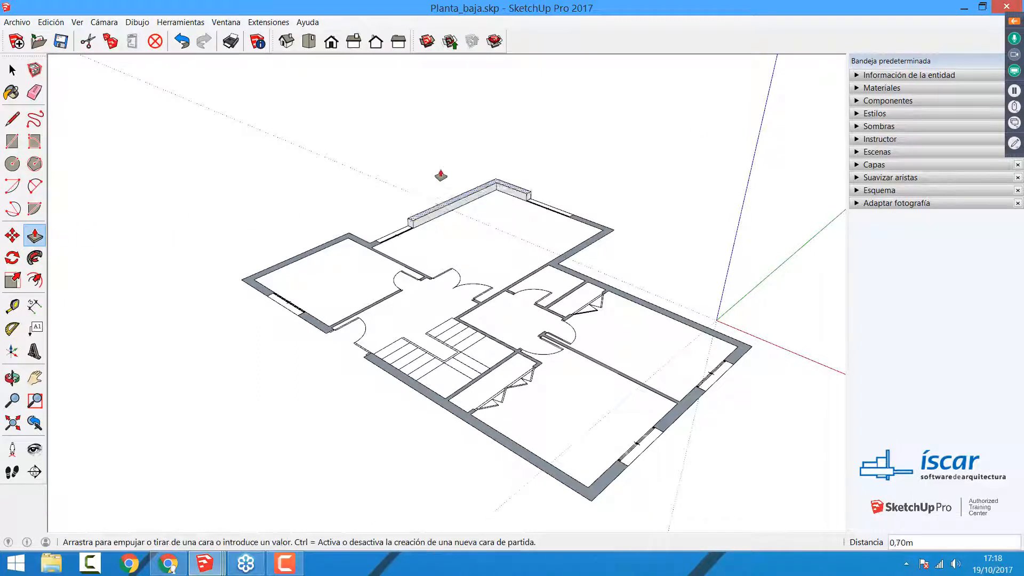
pyautogui.write('2,')
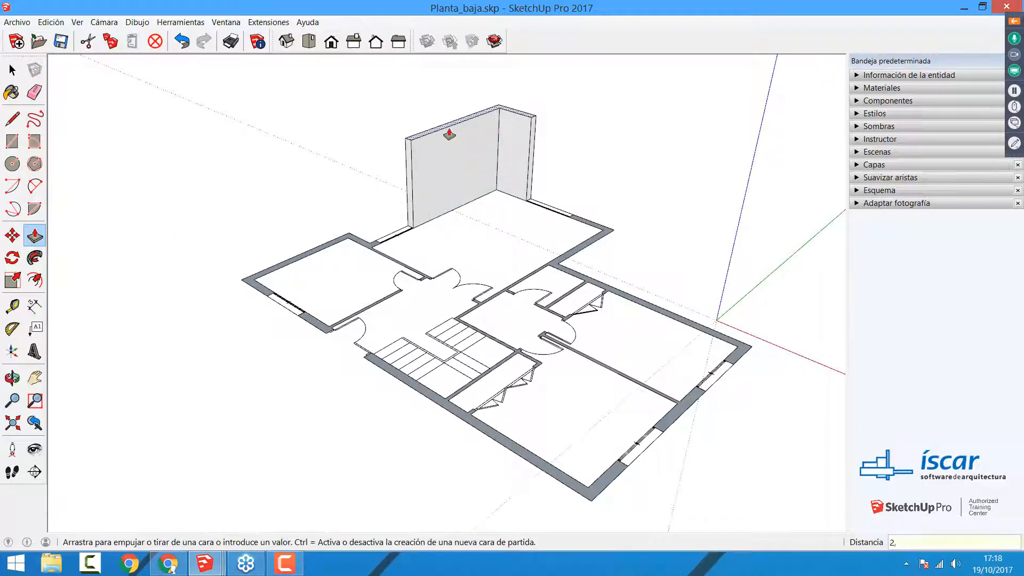
pyautogui.write('10')
pyautogui.press('Return')
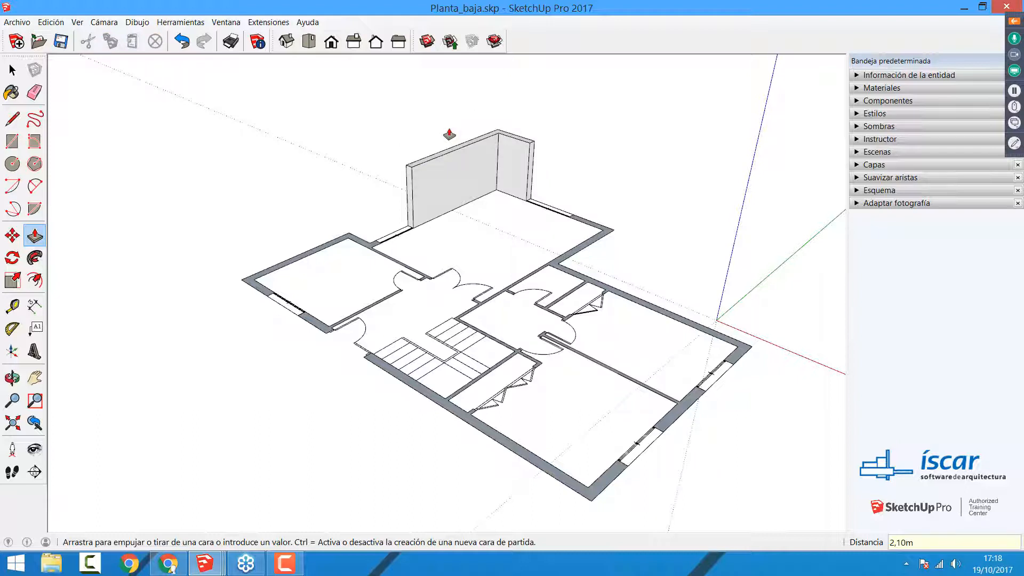
pyautogui.write('2,60')
pyautogui.press('Return')
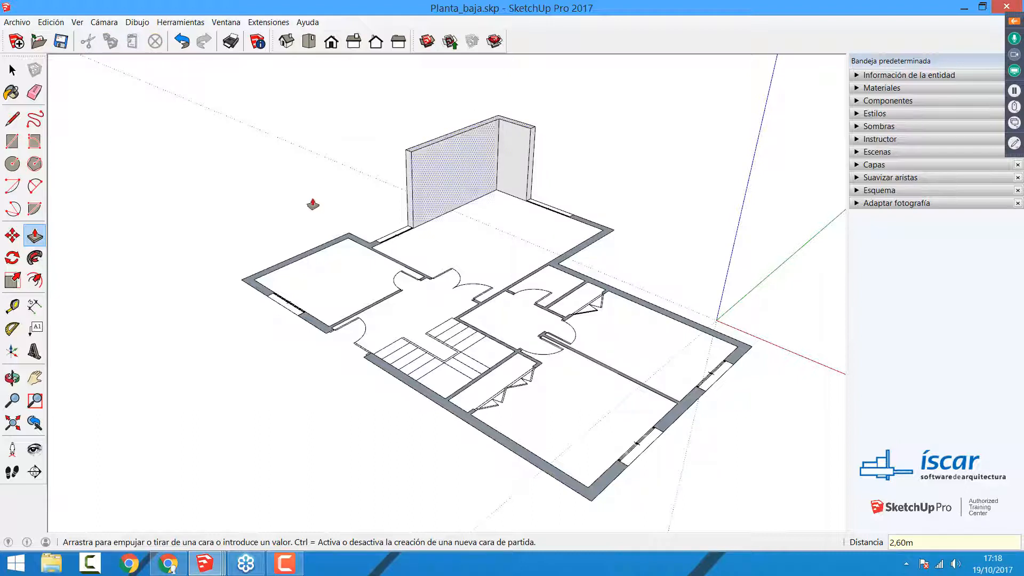
# Step: Extrude the remaining wall faces to the same 2,60 m height and leave Push/Pull
pyautogui.click(356, 243)
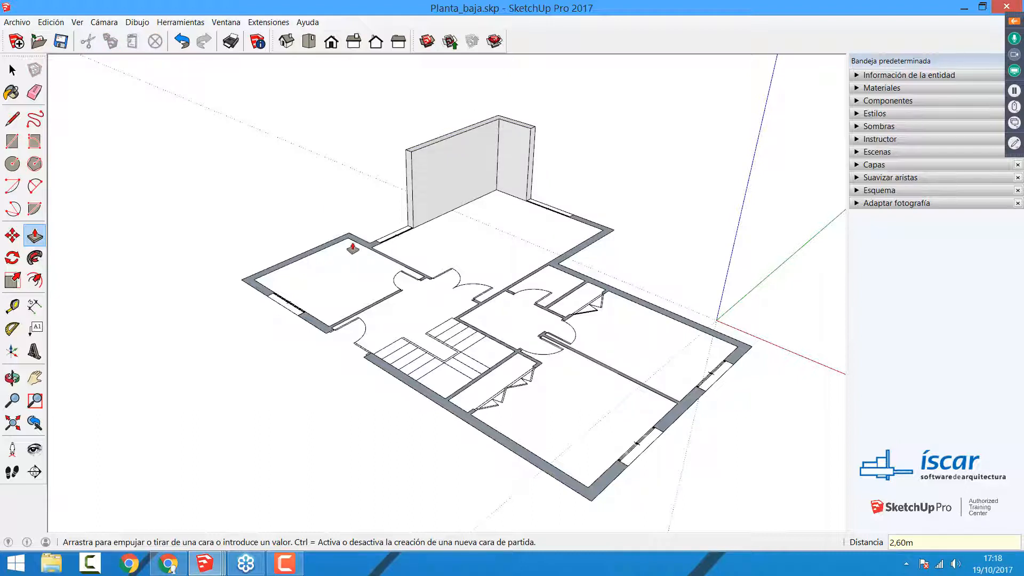
pyautogui.click(421, 152)
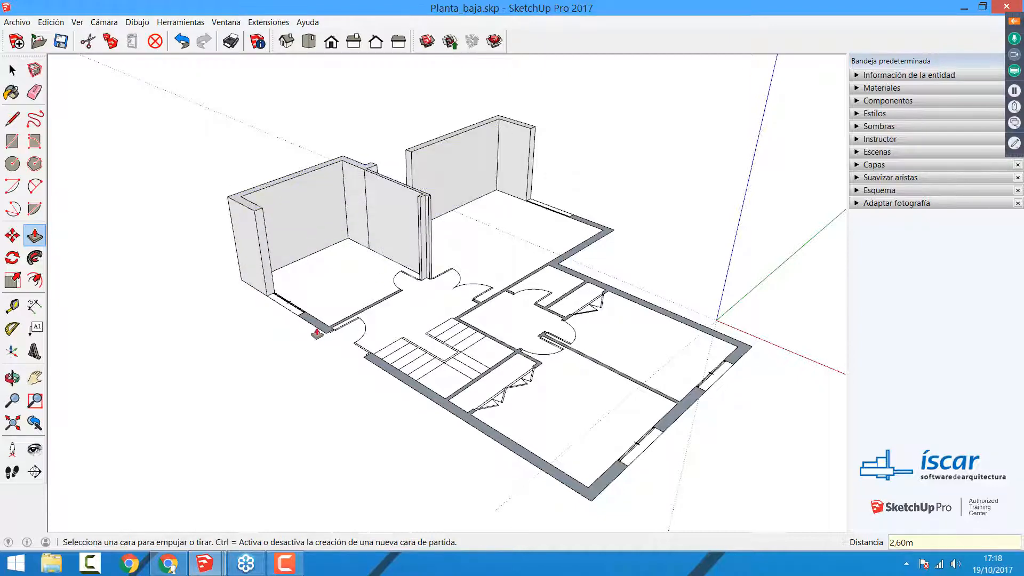
pyautogui.doubleClick(318, 332)
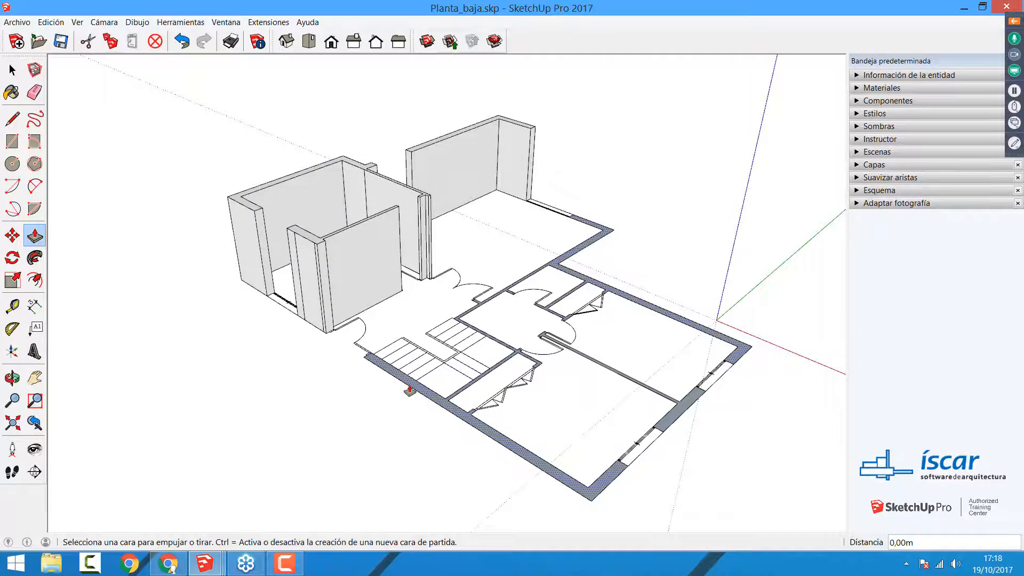
pyautogui.click(411, 391)
pyautogui.click(317, 246)
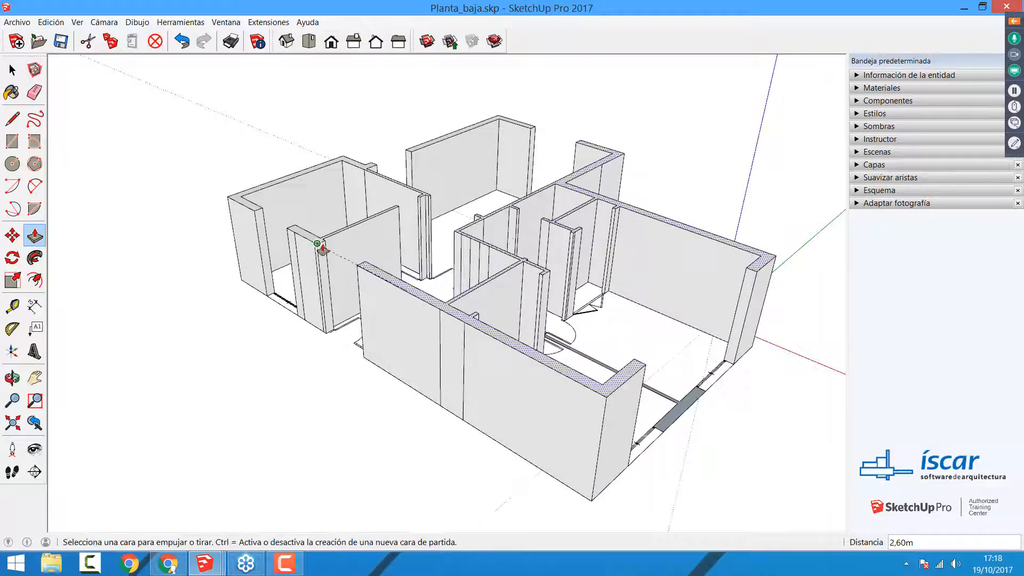
pyautogui.doubleClick(673, 417)
pyautogui.press('space')
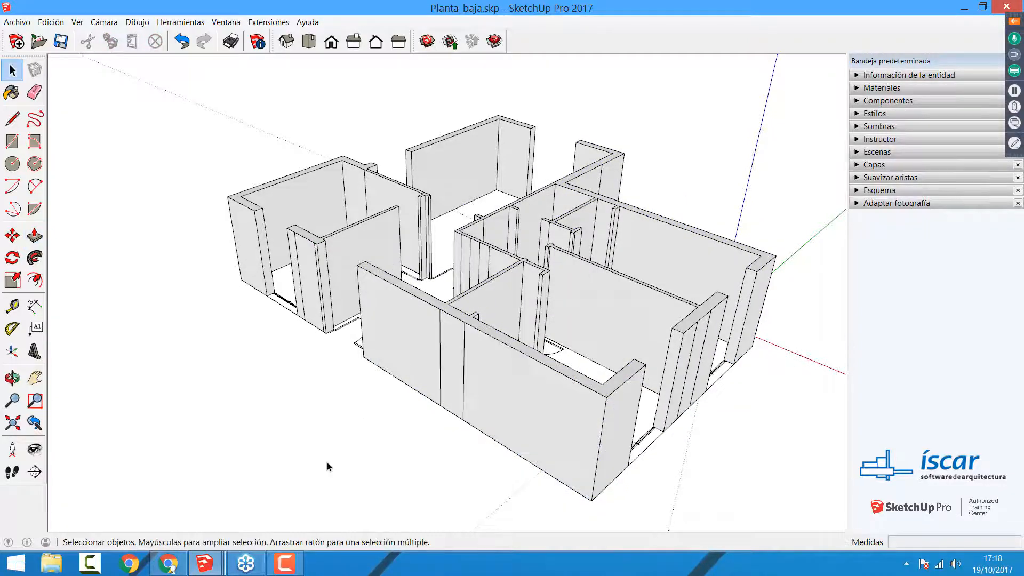
# Step: Inspect the raised walls from several sides and select the flat door of the small inner room
pyautogui.moveTo(324, 308); pyautogui.dragTo(410, 393, button='middle')
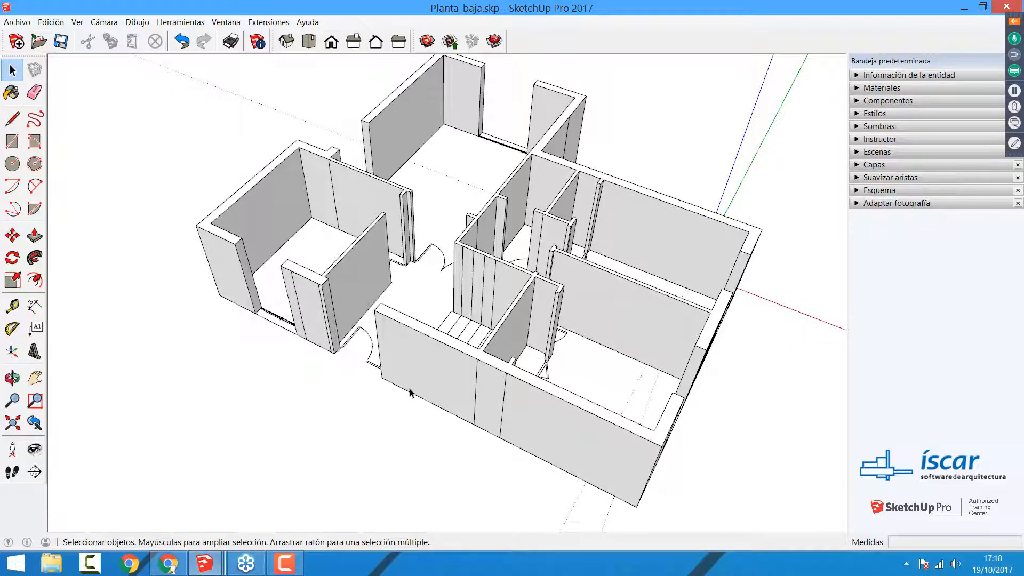
pyautogui.moveTo(280, 326); pyautogui.dragTo(455, 137, button='middle')
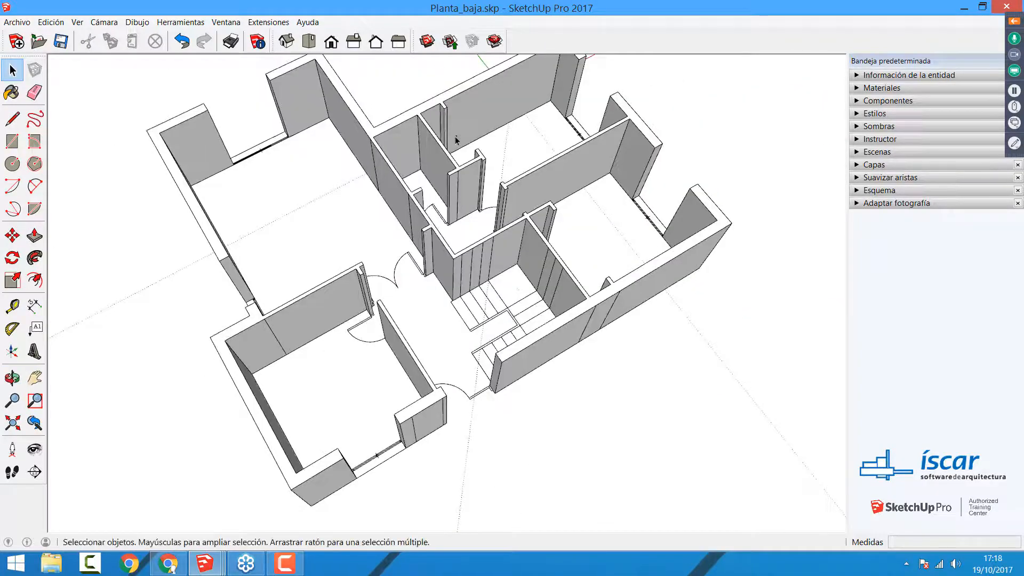
pyautogui.scroll(5, 453, 138)
pyautogui.scroll(3, 437, 205)
pyautogui.moveTo(418, 329); pyautogui.dragTo(287, 274, button='middle')
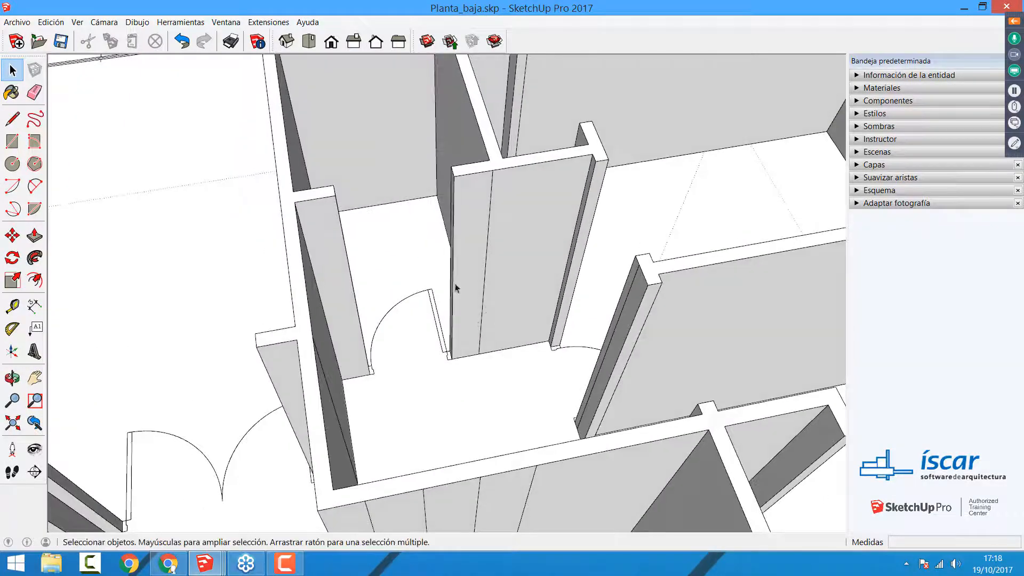
pyautogui.keyDown('shift'); pyautogui.moveTo(457, 288); pyautogui.dragTo(524, 350, button='middle'); pyautogui.keyUp('shift')
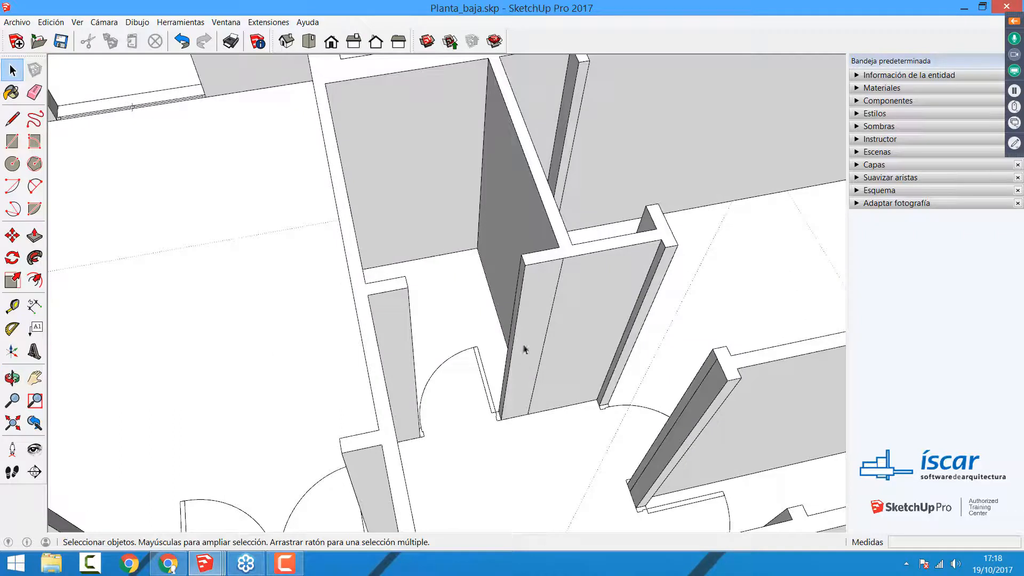
pyautogui.click(484, 374)
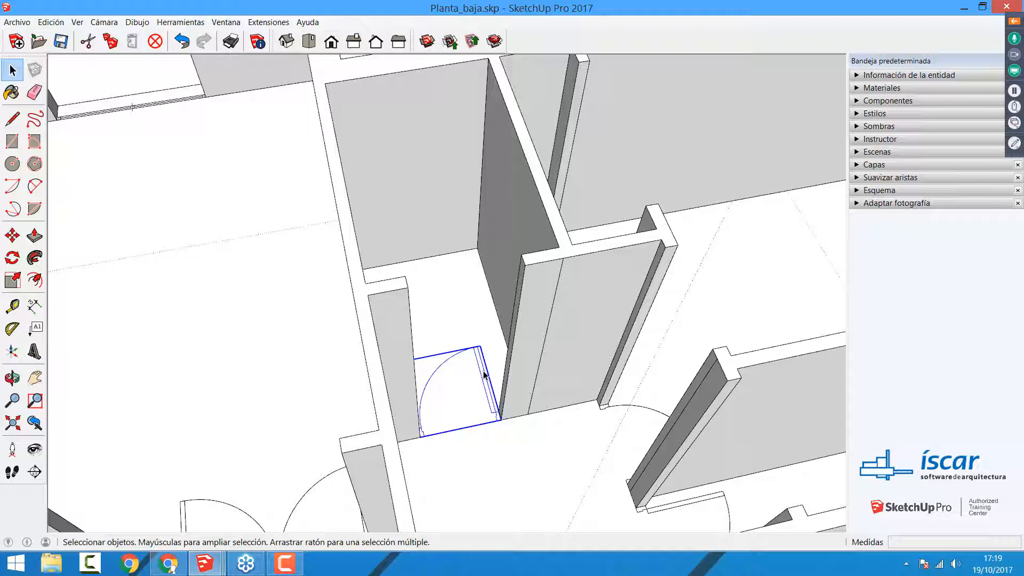
pyautogui.press('m')
pyautogui.press('ctrl')
pyautogui.click(500, 429)
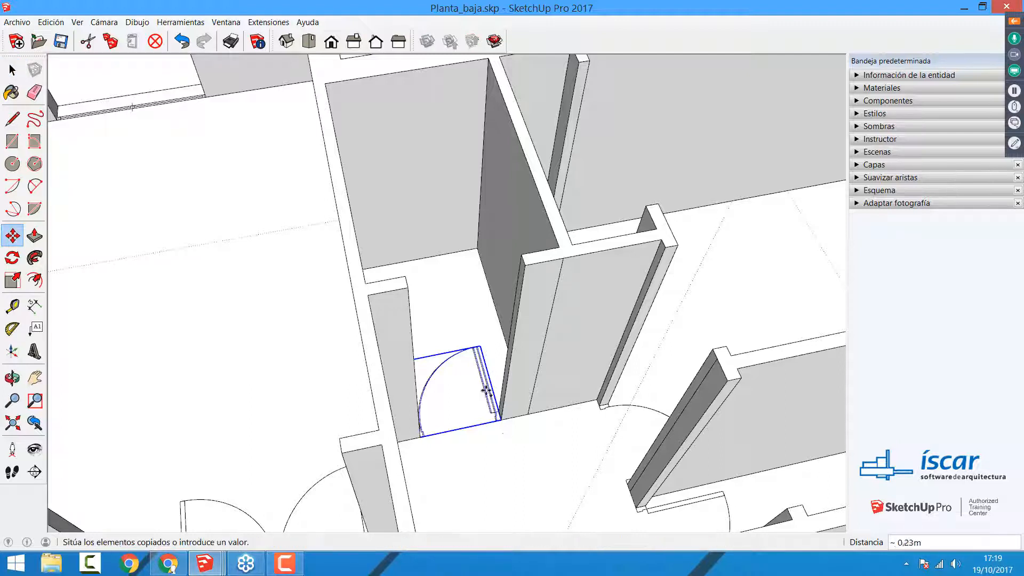
pyautogui.scroll(-3, 469, 392)
pyautogui.moveTo(469, 390); pyautogui.dragTo(471, 348, button='middle')
pyautogui.click(477, 433)
pyautogui.press('space')
pyautogui.scroll(3, 476, 441)
pyautogui.click(440, 420)
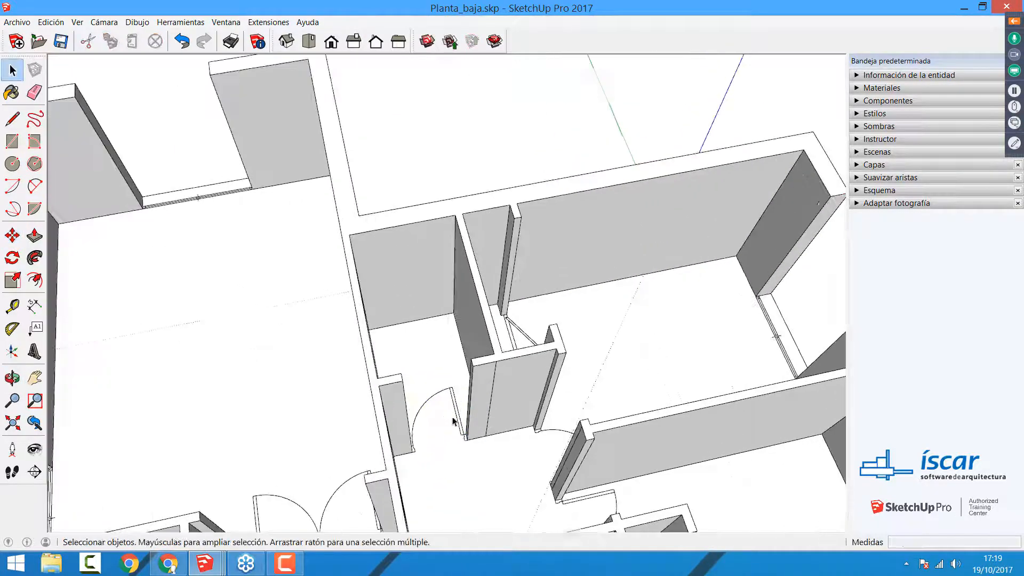
# Step: Copy the small inner room's door about 6.9 m away, outside the house near the green axis, and deselect the copy
pyautogui.scroll(1, 453, 421)
pyautogui.click(457, 424)
pyautogui.press('m')
pyautogui.press('ctrl')
pyautogui.click(467, 438)
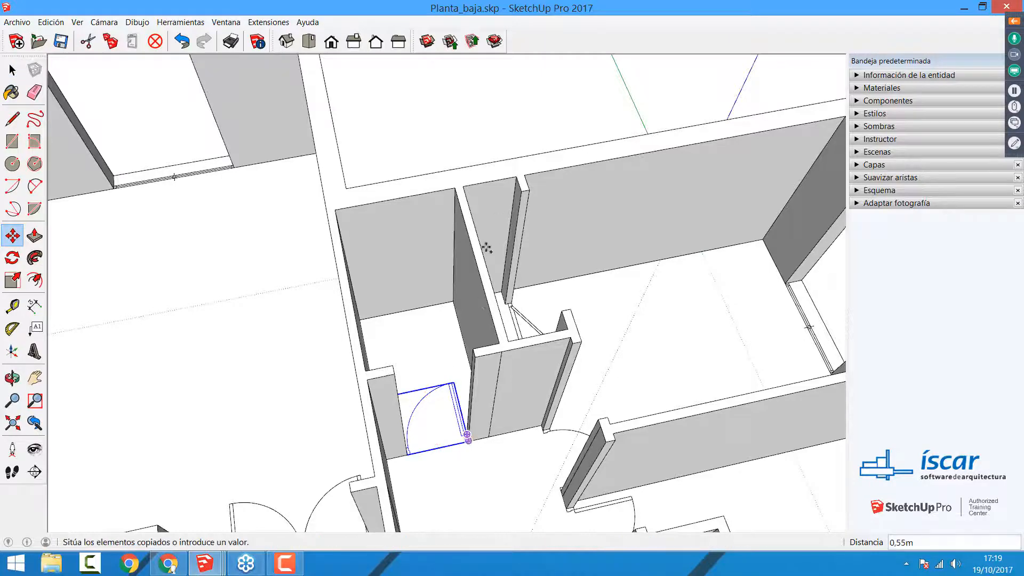
pyautogui.moveTo(465, 353); pyautogui.dragTo(459, 470, button='middle')
pyautogui.keyDown('shift'); pyautogui.moveTo(474, 267); pyautogui.dragTo(451, 437, button='middle'); pyautogui.keyUp('shift')
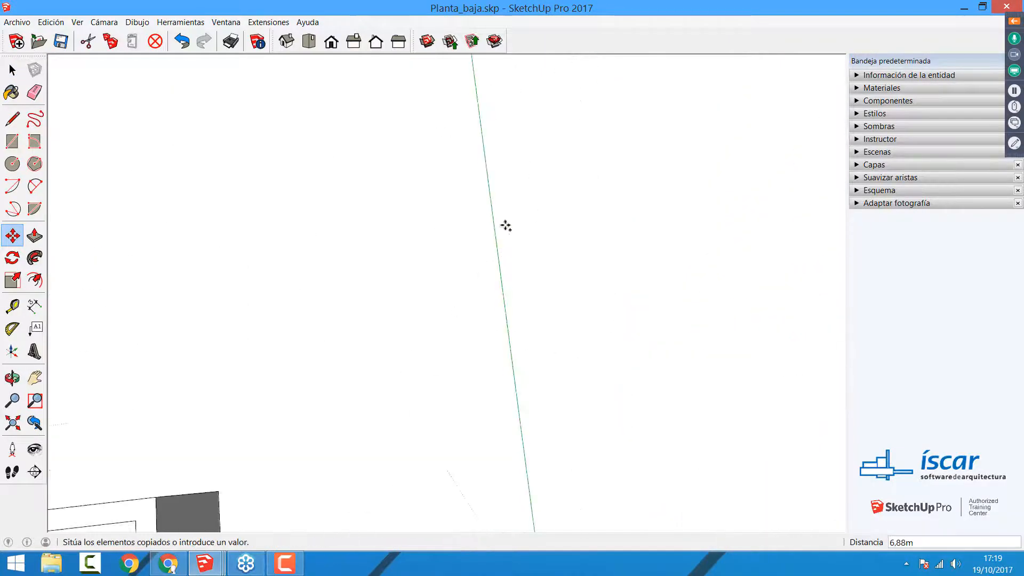
pyautogui.click(482, 197)
pyautogui.moveTo(373, 363); pyautogui.dragTo(475, 303, button='middle')
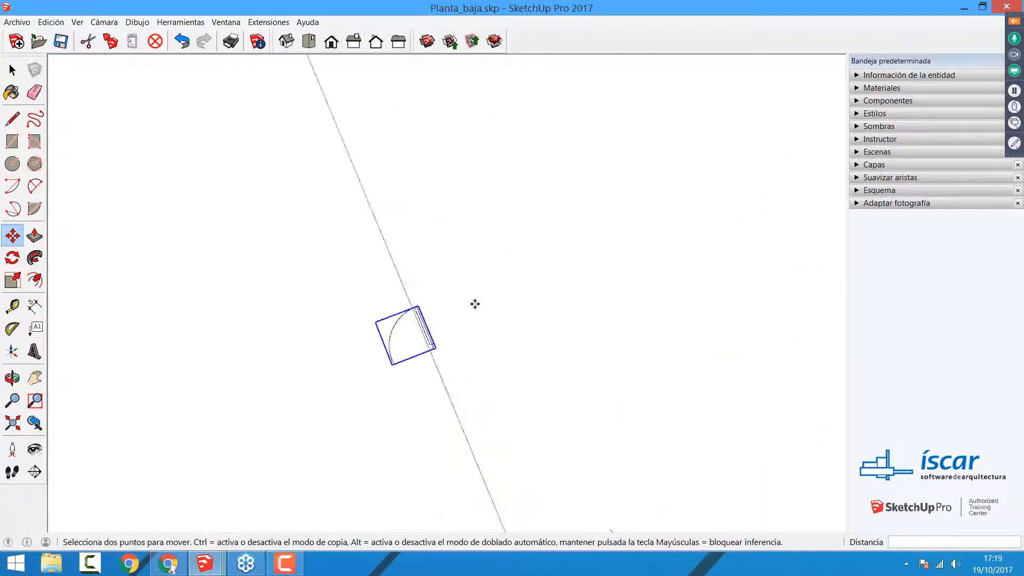
pyautogui.scroll(6, 439, 334)
pyautogui.press('space')
pyautogui.click(450, 457)
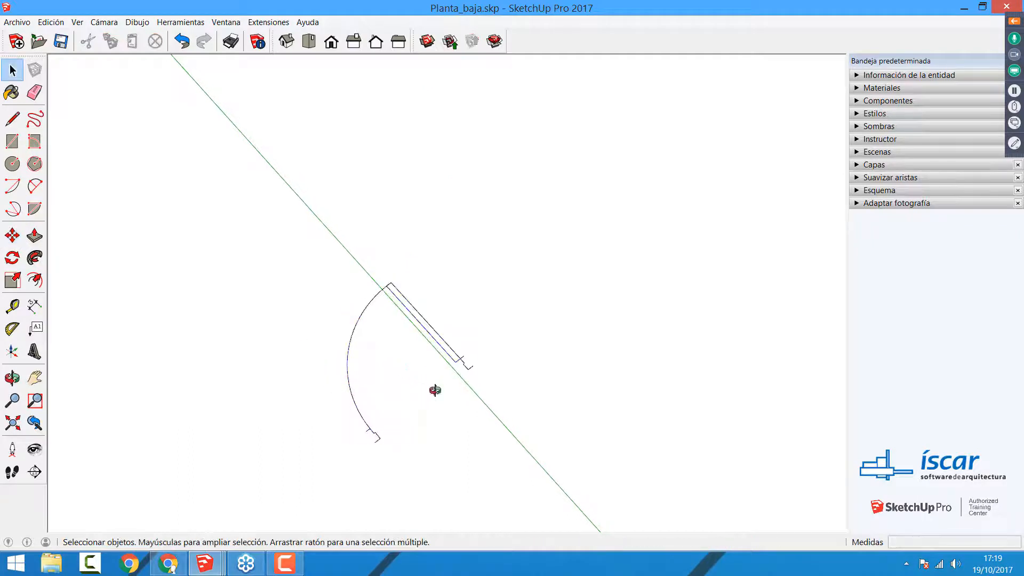
pyautogui.moveTo(435, 389); pyautogui.dragTo(441, 347, button='middle')
pyautogui.scroll(2, 441, 347)
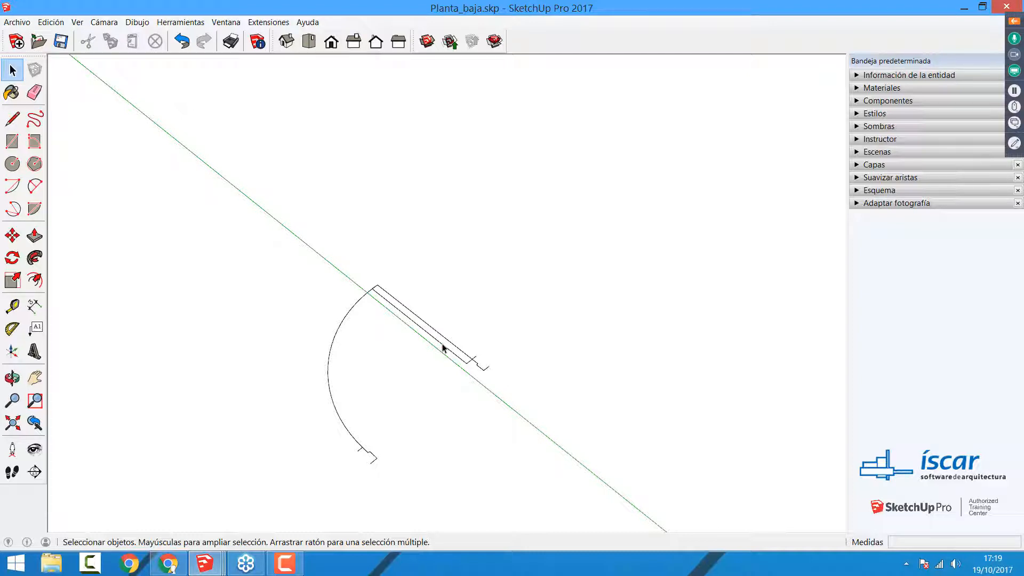
# Step: Select the copied door component and demonstrate entering and leaving its editing mode
pyautogui.click(436, 345)
pyautogui.moveTo(290, 418); pyautogui.dragTo(421, 336, button='middle')
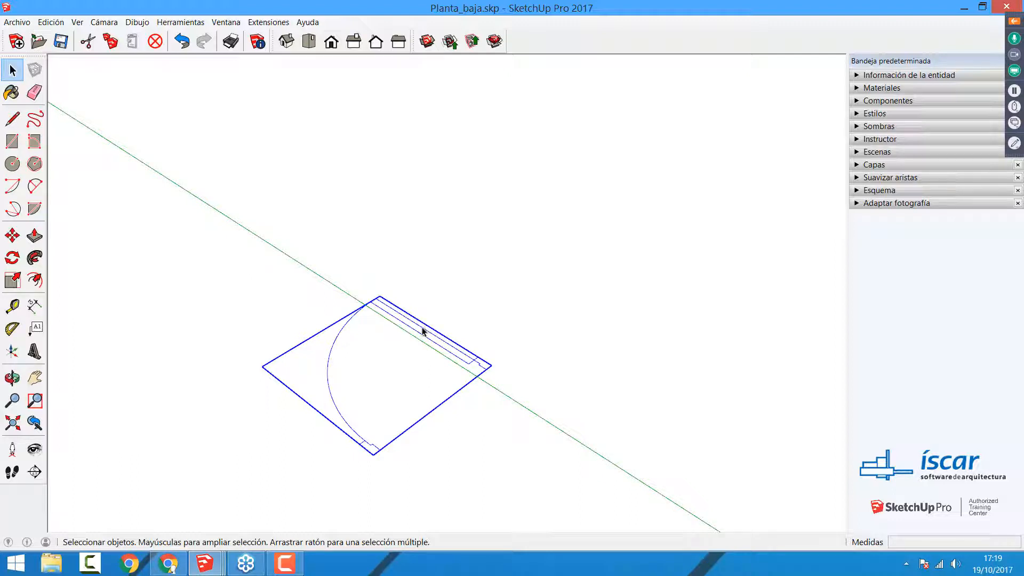
pyautogui.doubleClick(423, 340)
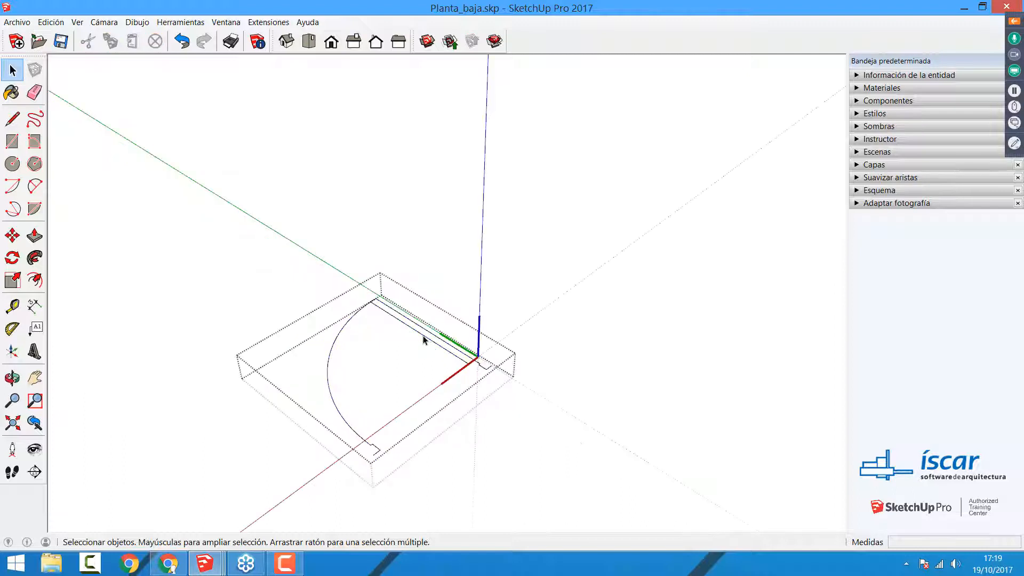
pyautogui.click(456, 294)
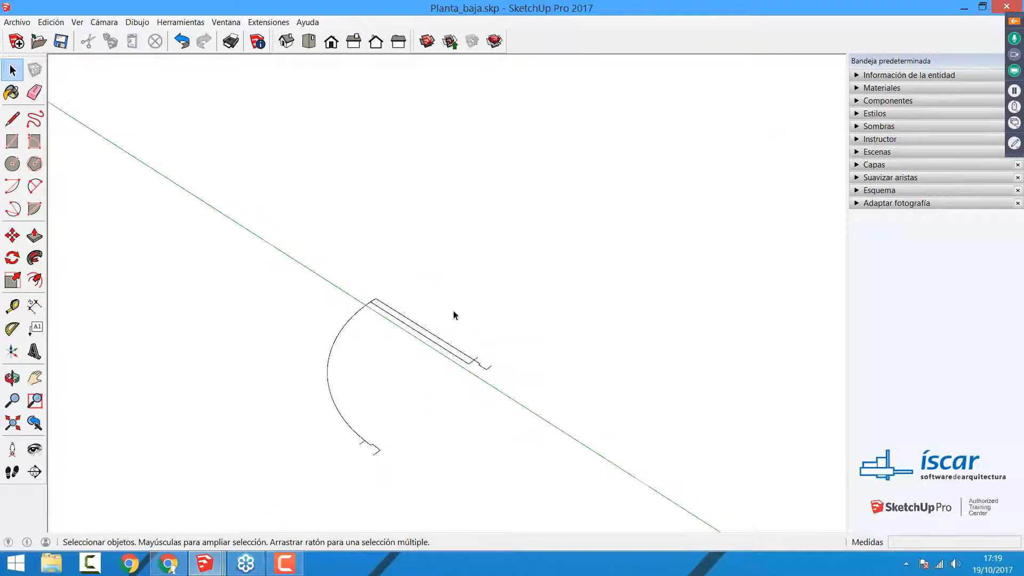
pyautogui.doubleClick(439, 337)
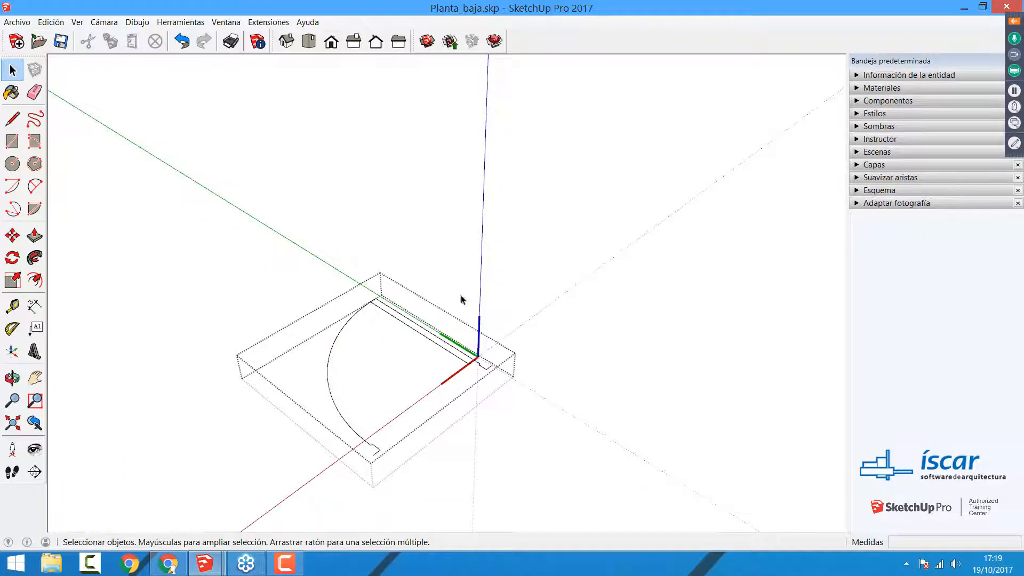
pyautogui.click(464, 297)
# Step: Open the copied door component and draw the missing edges with Line so the leaf and both jamb profiles become faces
pyautogui.doubleClick(446, 347)
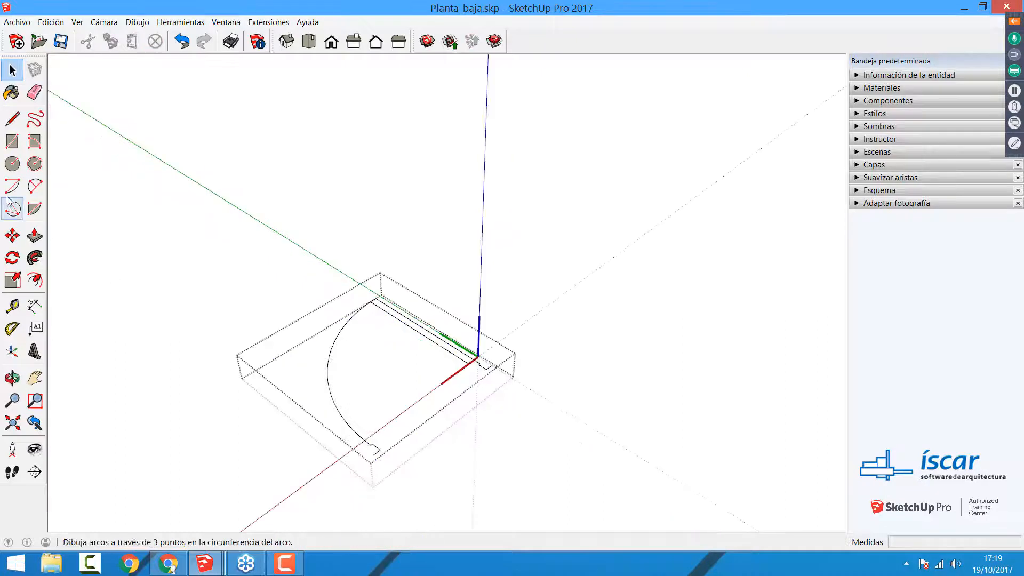
pyautogui.click(12, 118)
pyautogui.scroll(2, 388, 303)
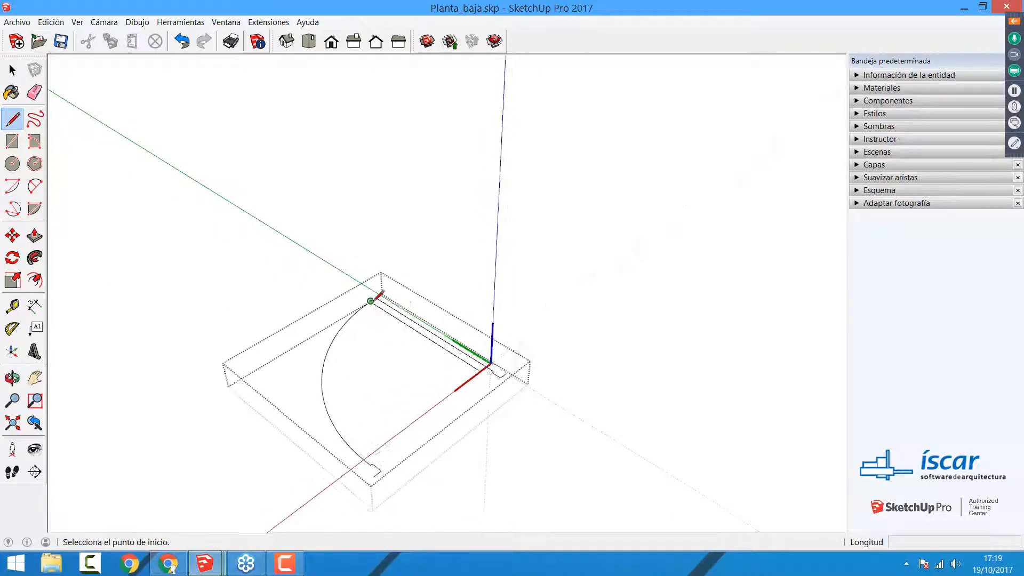
pyautogui.click(377, 297)
pyautogui.click(377, 297)
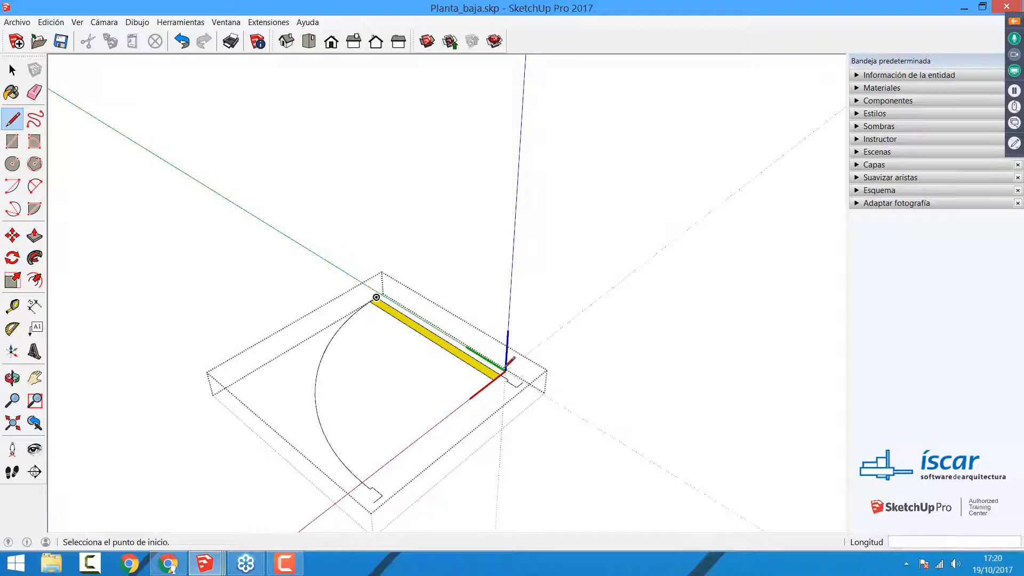
pyautogui.click(505, 371)
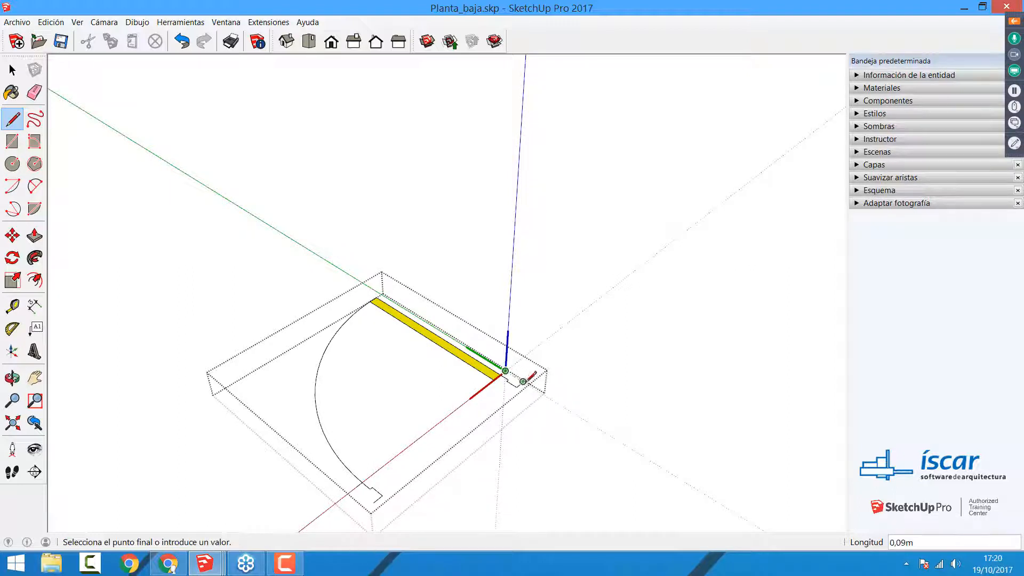
pyautogui.click(523, 381)
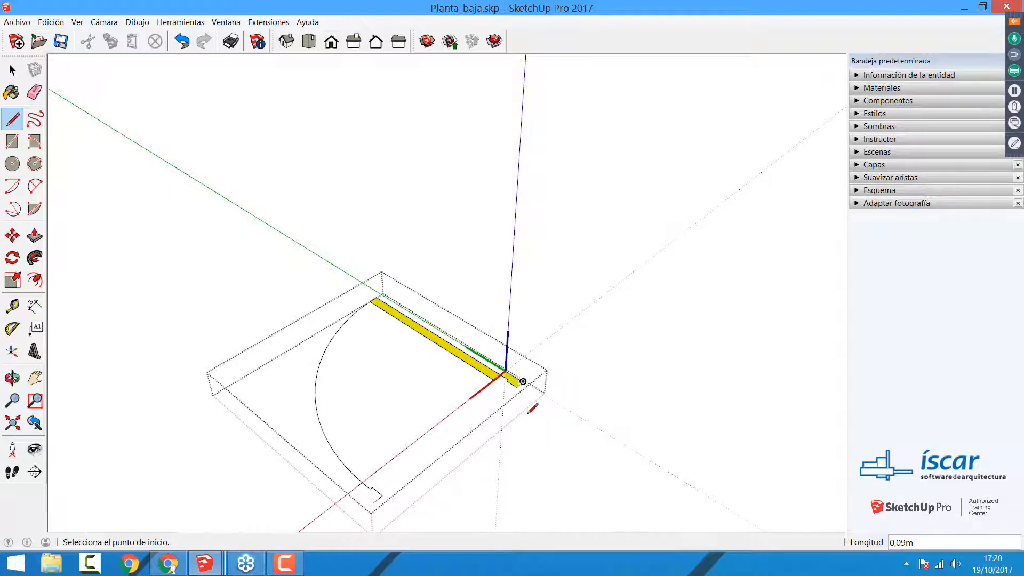
pyautogui.click(355, 486)
pyautogui.click(376, 500)
pyautogui.press('space')
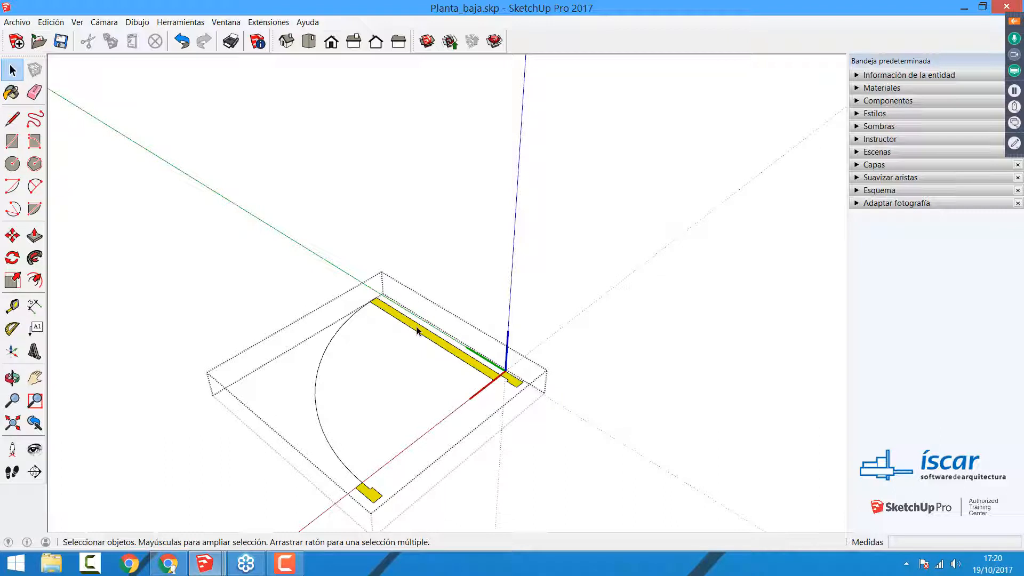
# Step: Close the door component with its new faces and reopen it for editing
pyautogui.click(521, 281)
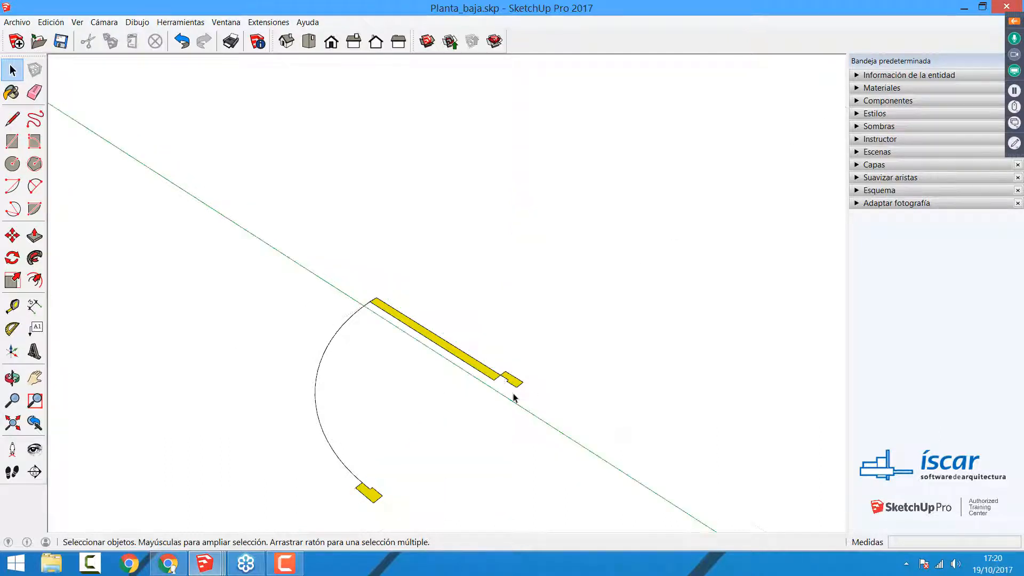
pyautogui.doubleClick(488, 373)
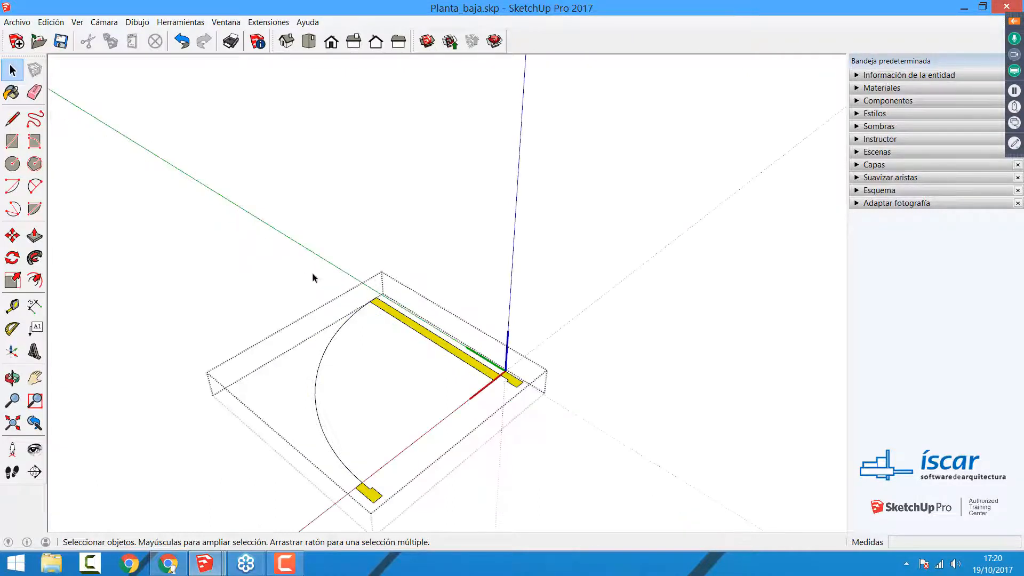
pyautogui.click(489, 347)
pyautogui.click(473, 354)
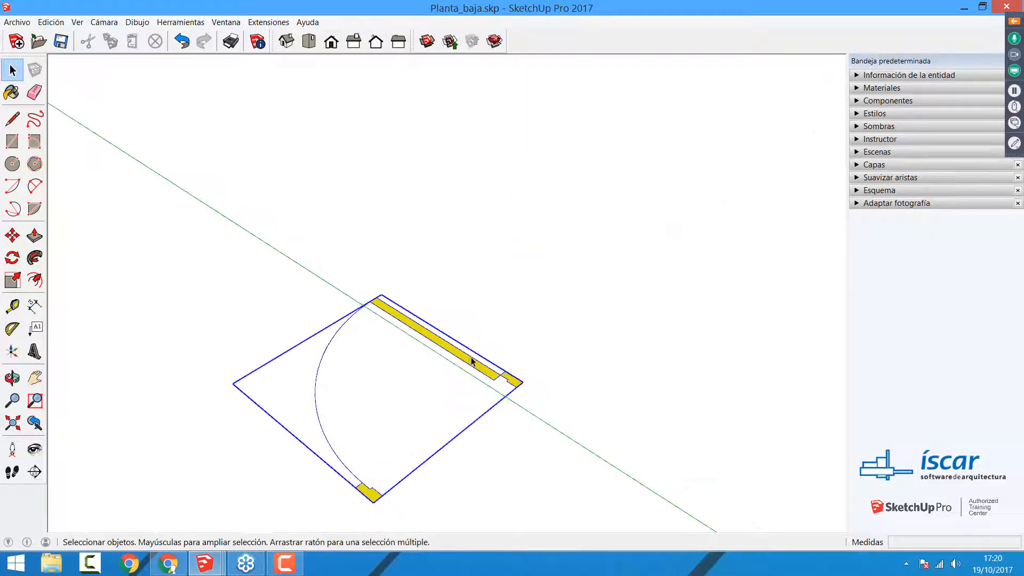
pyautogui.doubleClick(478, 352)
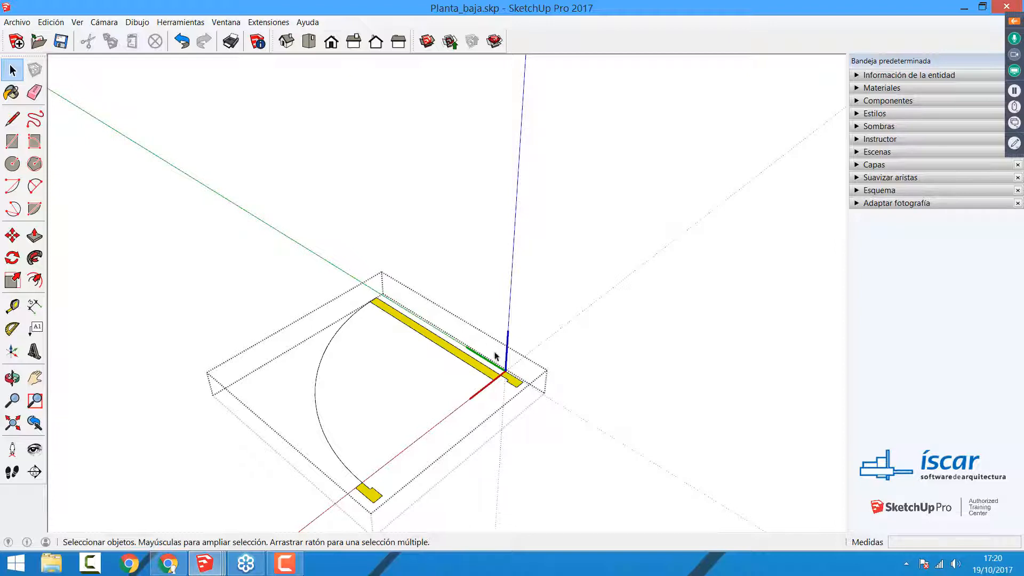
# Step: Draw a 2,1 m vertical line from the outer corner of the hinge-side jamb profile along the blue axis
pyautogui.press('l')
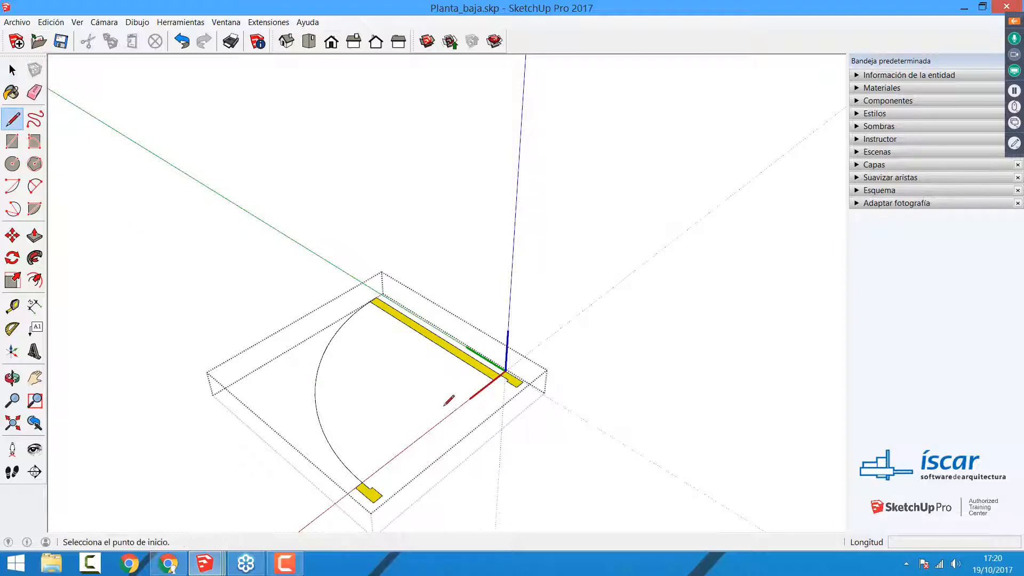
pyautogui.press('o')
pyautogui.moveTo(473, 382); pyautogui.dragTo(506, 386)
pyautogui.press('l')
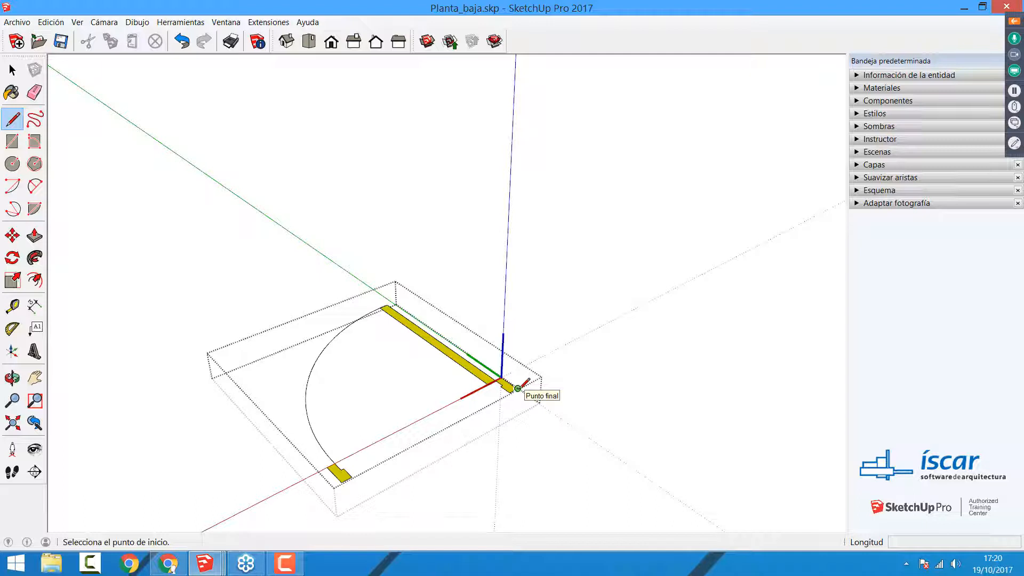
pyautogui.click(517, 389)
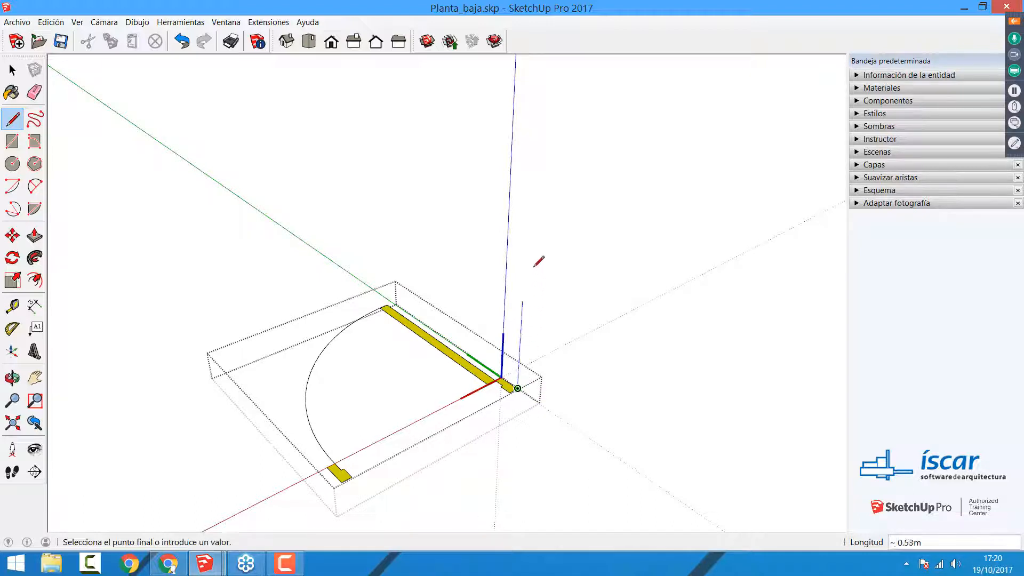
pyautogui.write('2,1')
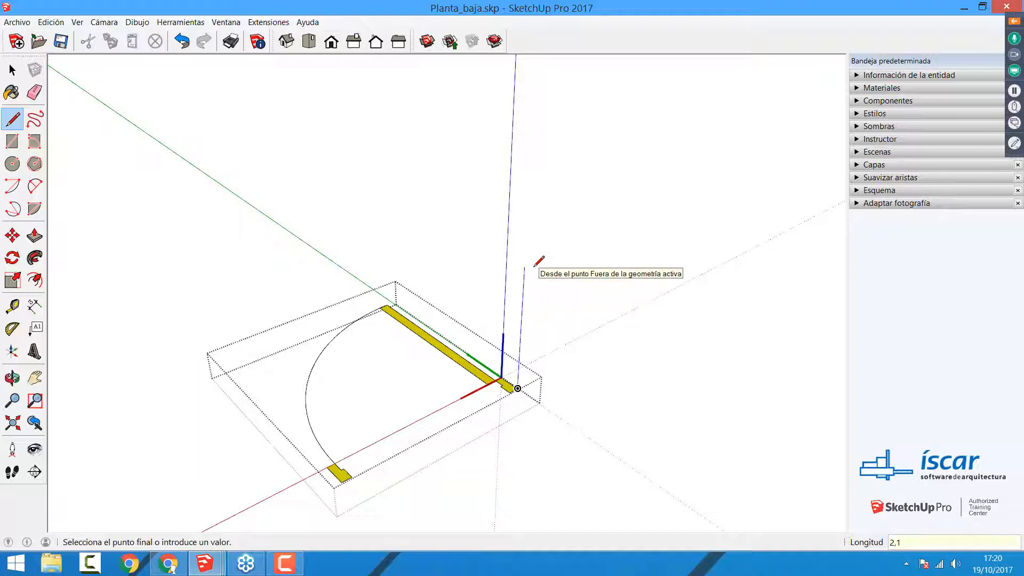
pyautogui.press('Return')
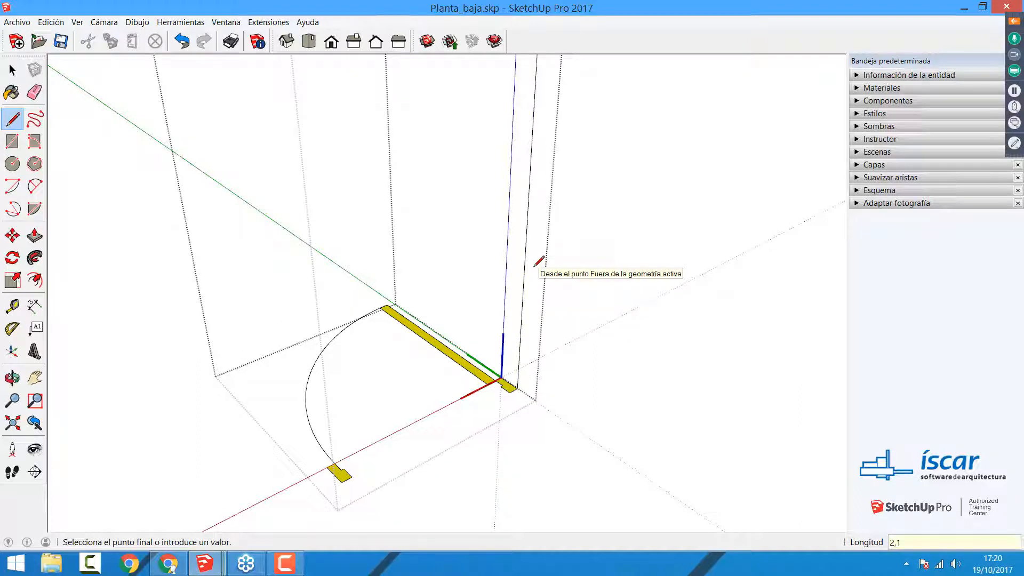
pyautogui.press('Escape')
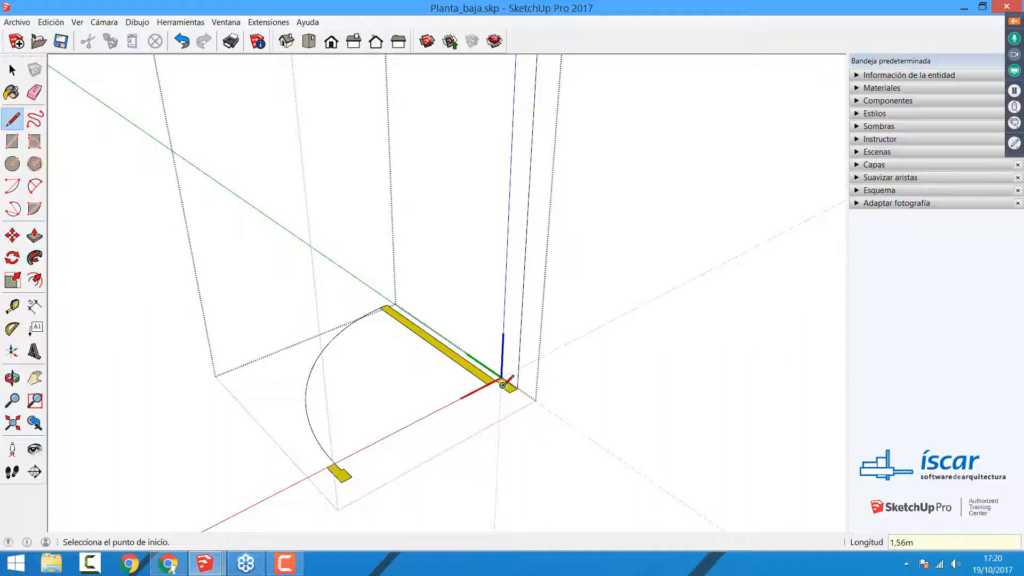
# Step: Draw a 2,1 m vertical line from the opposite jamb profile and join the upper ends of both vertical lines
pyautogui.click(342, 481)
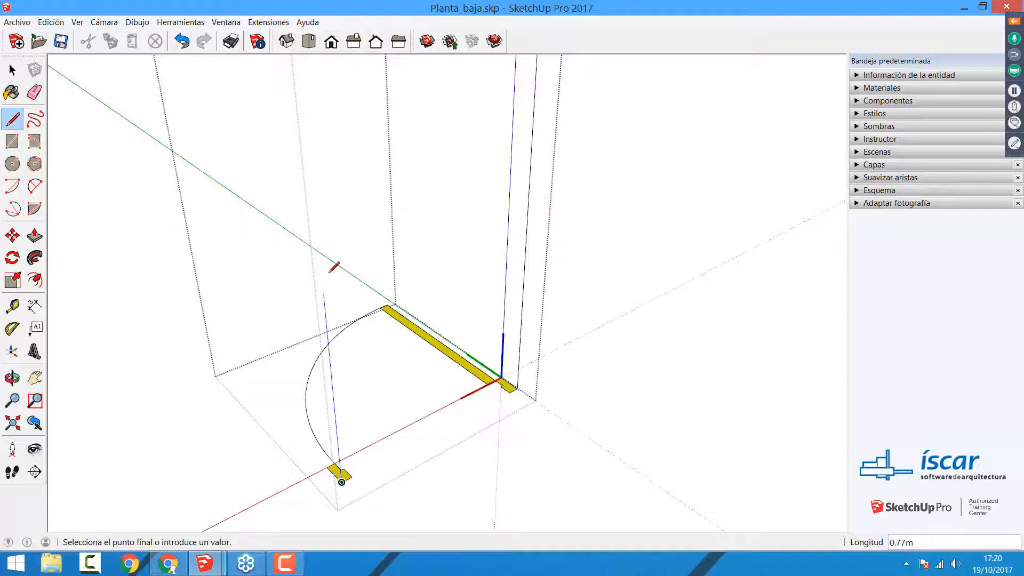
pyautogui.write('2,1')
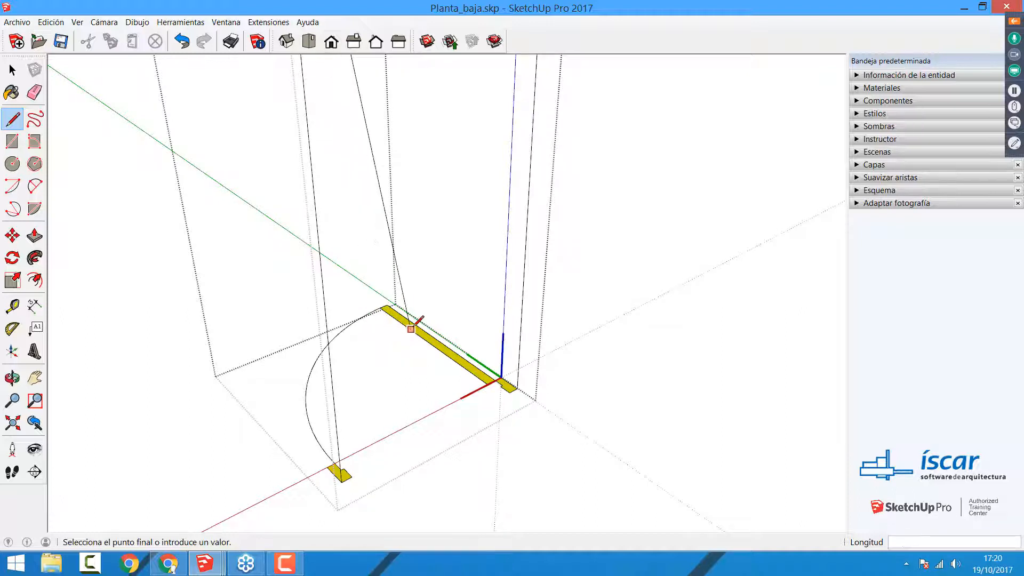
pyautogui.scroll(-5, 414, 326)
pyautogui.keyDown('shift'); pyautogui.moveTo(416, 327); pyautogui.dragTo(413, 354, button='middle'); pyautogui.keyUp('shift')
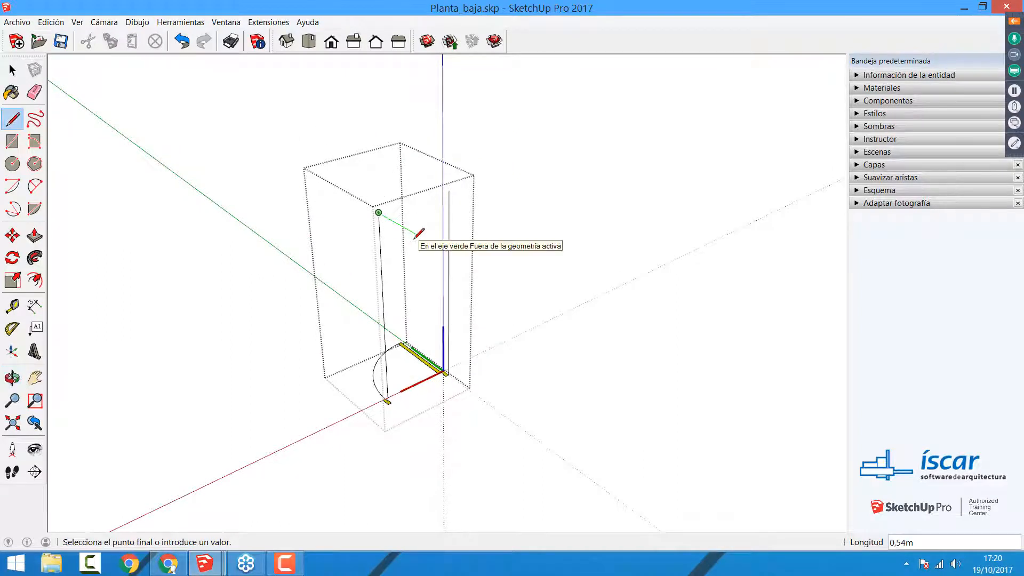
pyautogui.click(448, 189)
pyautogui.press('space')
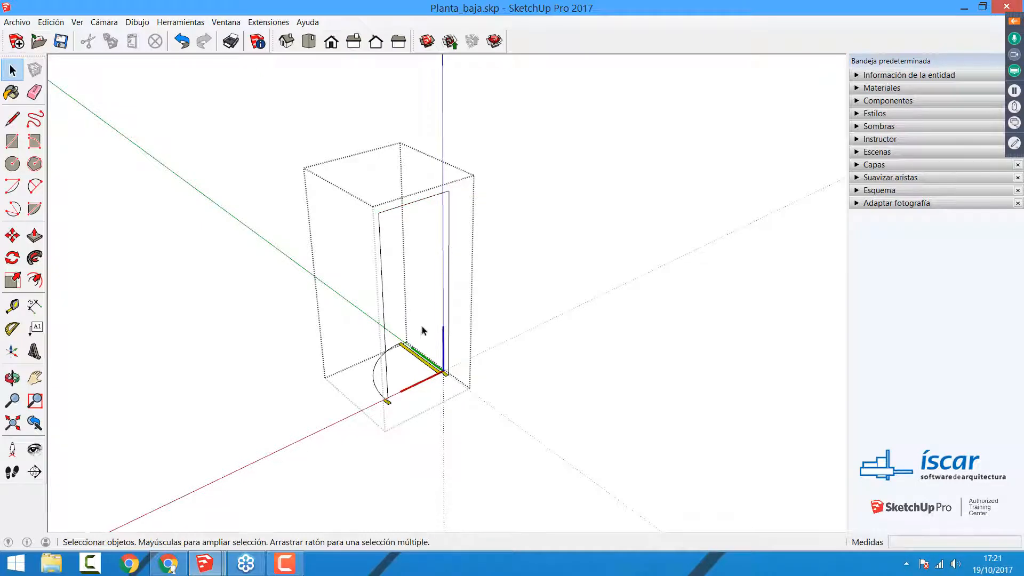
# Step: Select the three edges of the door outline as a path and sweep the hinge-side jamb profile along them with Follow Me
pyautogui.scroll(3, 435, 374)
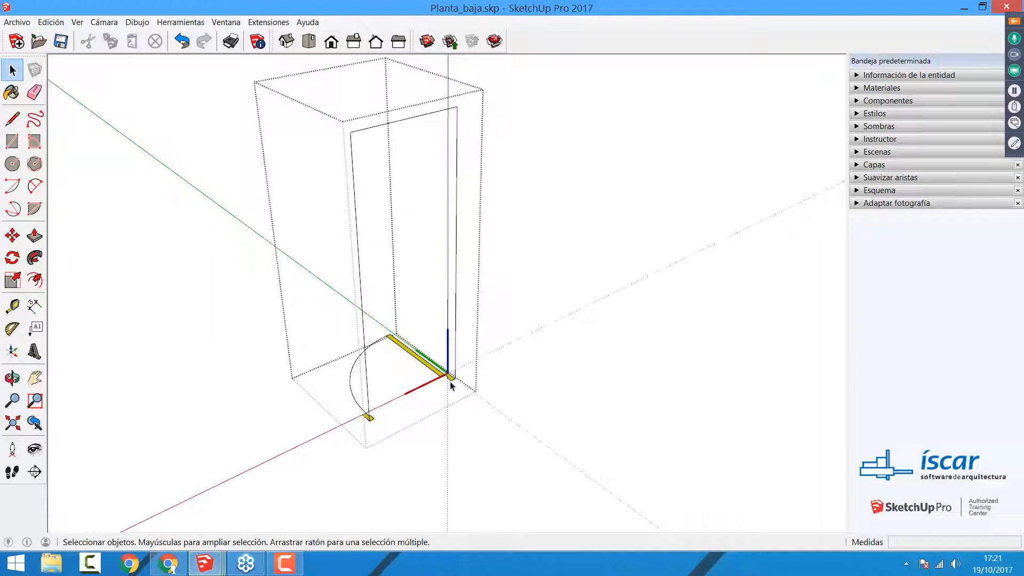
pyautogui.click(456, 262)
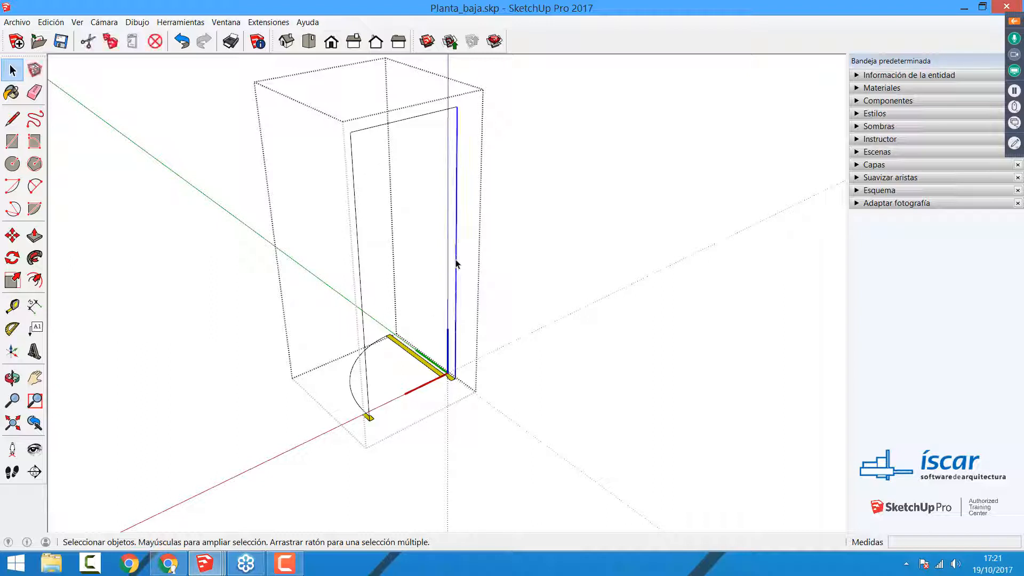
pyautogui.keyDown('shift'); pyautogui.click(390, 124); pyautogui.keyUp('shift')
pyautogui.keyDown('shift'); pyautogui.click(354, 195); pyautogui.keyUp('shift')
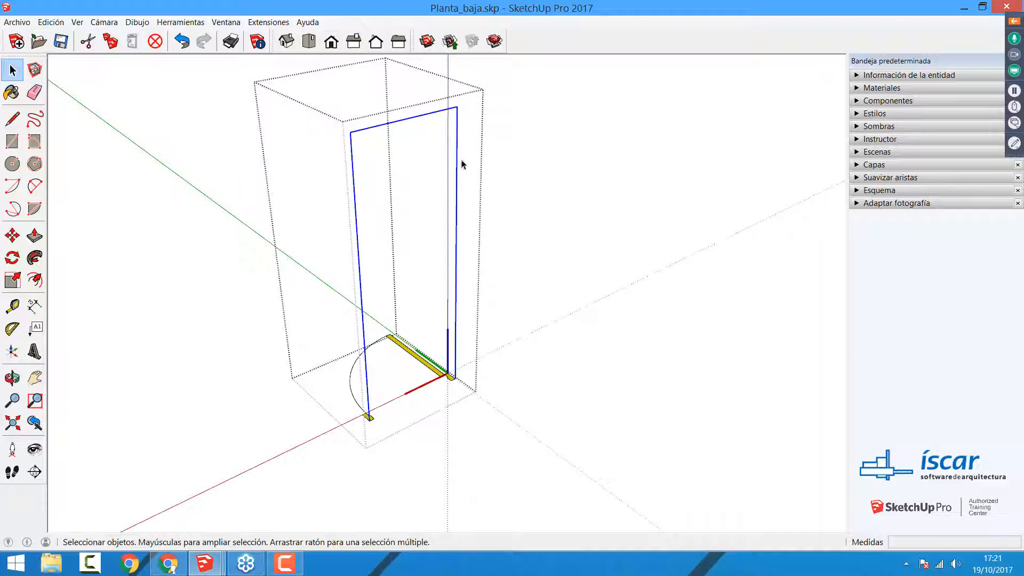
pyautogui.click(39, 259)
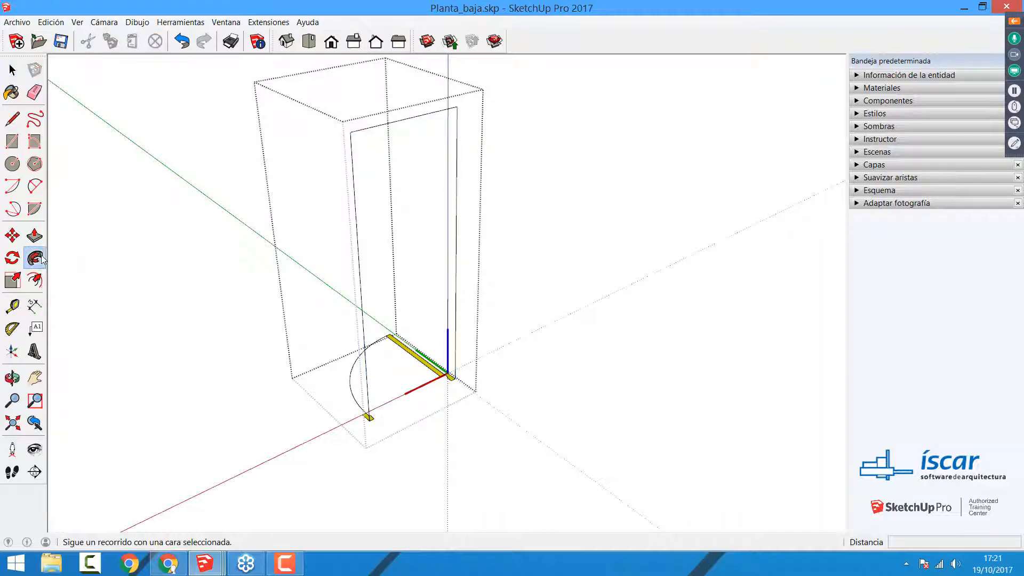
pyautogui.click(452, 380)
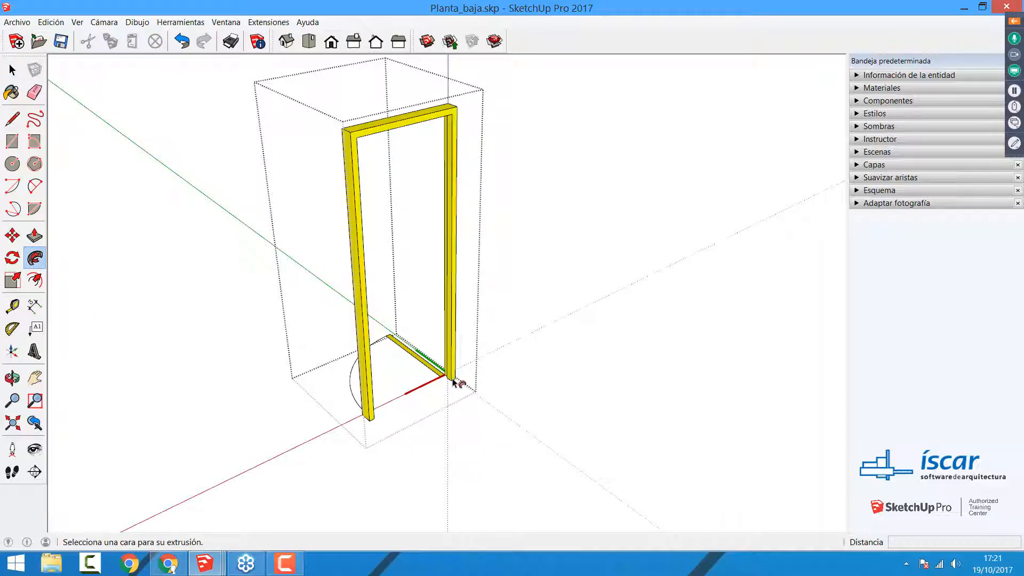
# Step: Extrude the door leaf face 2,07 m up to the frame head with Push/Pull and exit the door component
pyautogui.moveTo(452, 381); pyautogui.dragTo(576, 411, button='middle')
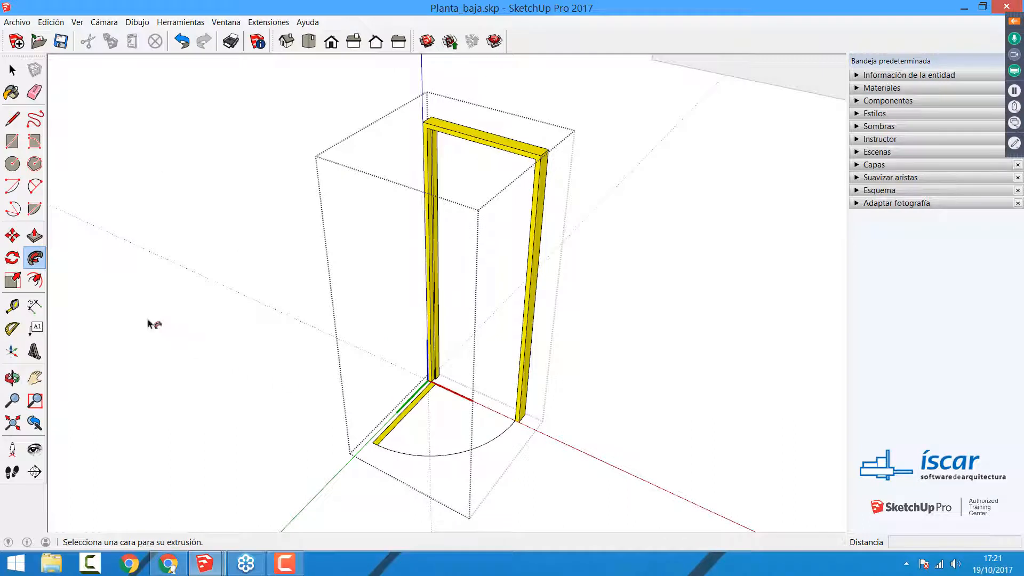
pyautogui.click(35, 235)
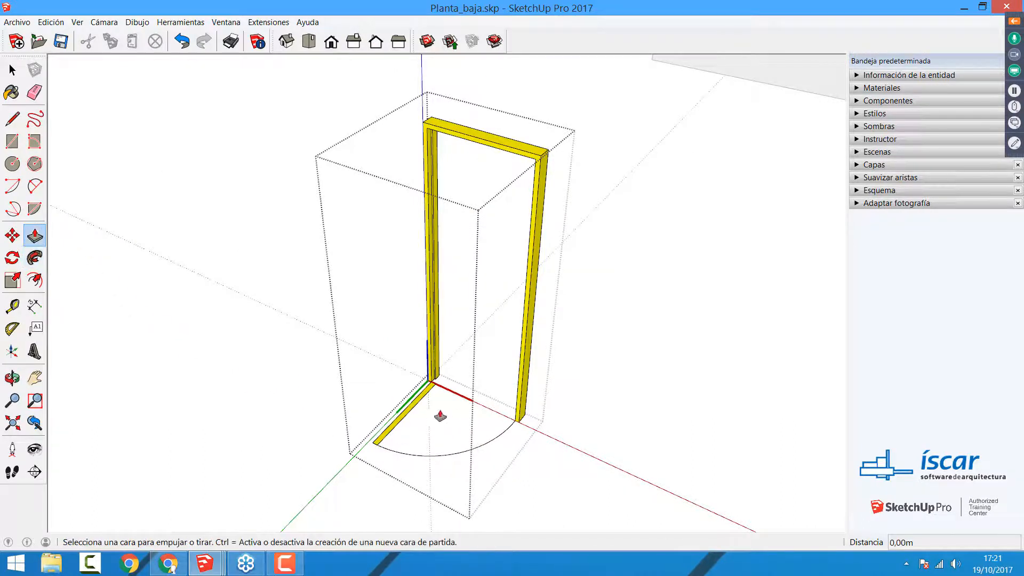
pyautogui.moveTo(407, 417); pyautogui.dragTo(466, 143)
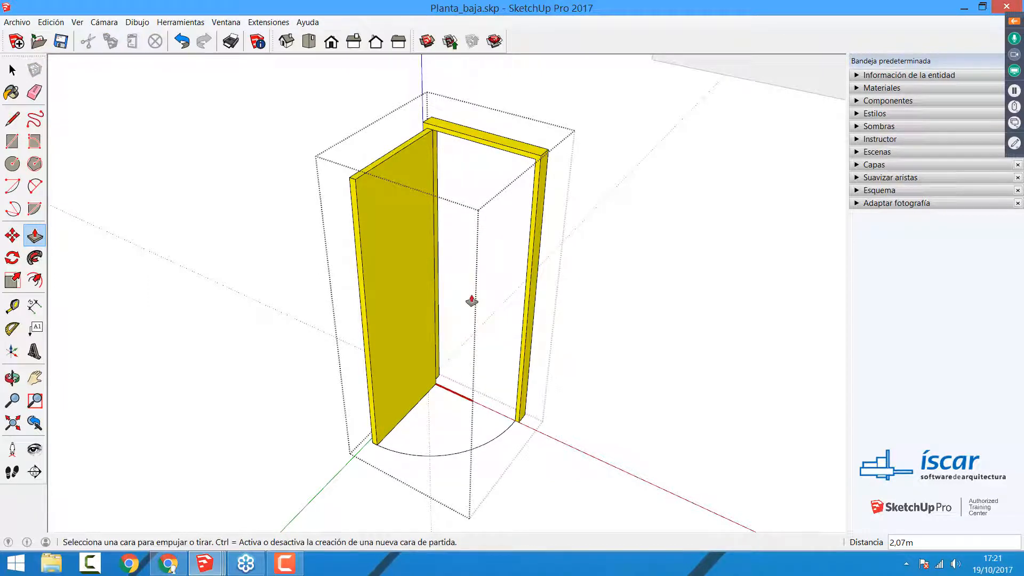
pyautogui.press('space')
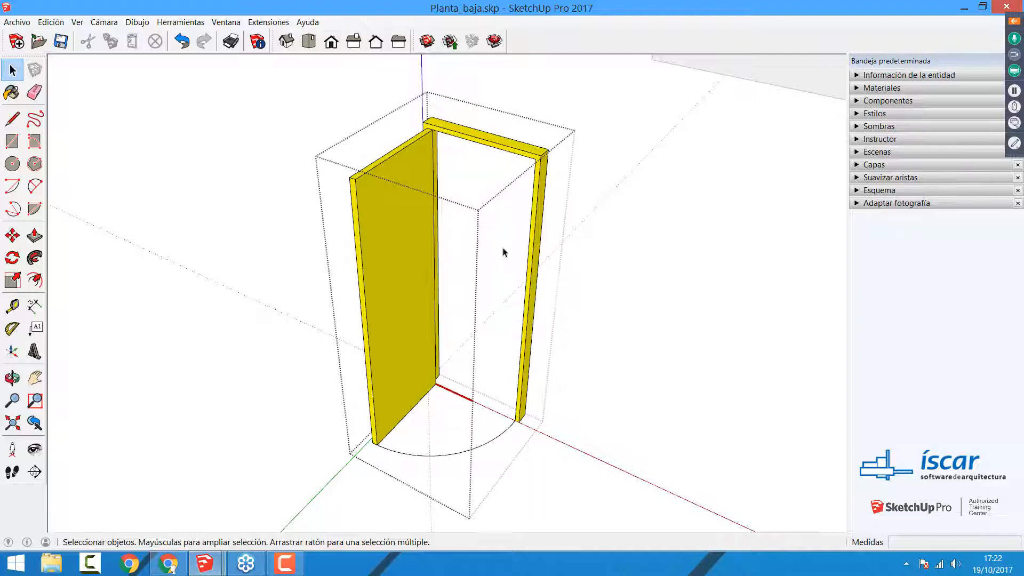
pyautogui.moveTo(487, 233); pyautogui.dragTo(482, 261, button='middle')
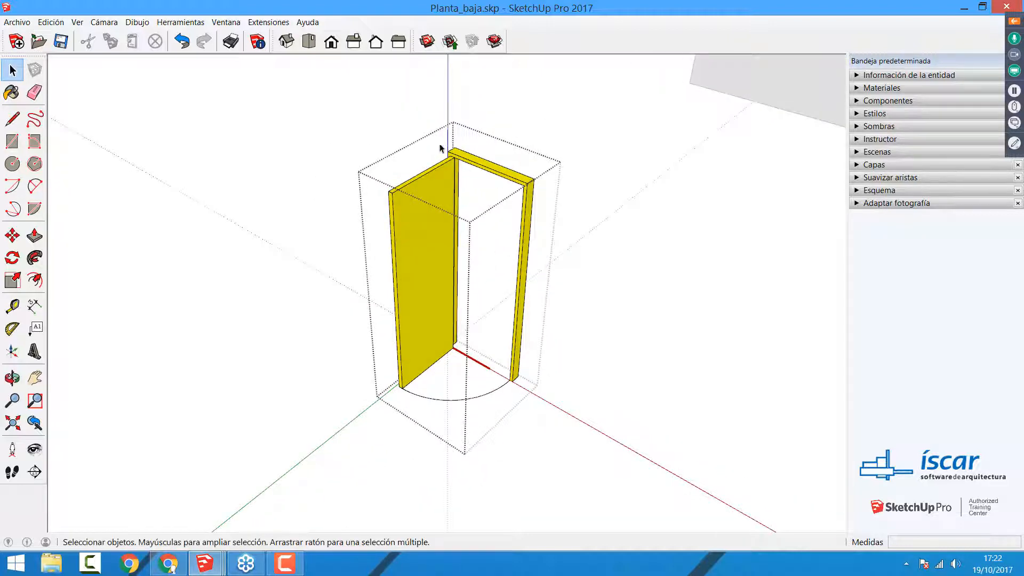
pyautogui.click(583, 225)
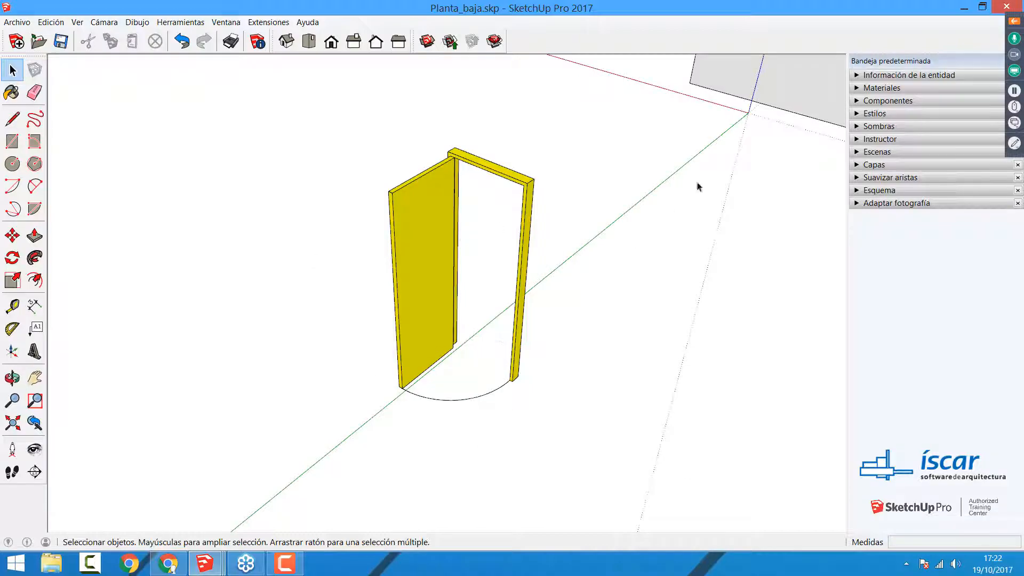
# Step: Try to move one of the door components out of its wall opening with the Move tool
pyautogui.moveTo(757, 124); pyautogui.dragTo(387, 269, button='middle')
pyautogui.keyDown('shift'); pyautogui.moveTo(726, 175); pyautogui.dragTo(384, 376, button='middle'); pyautogui.keyUp('shift')
pyautogui.keyDown('shift'); pyautogui.moveTo(743, 327); pyautogui.dragTo(632, 297, button='middle'); pyautogui.keyUp('shift')
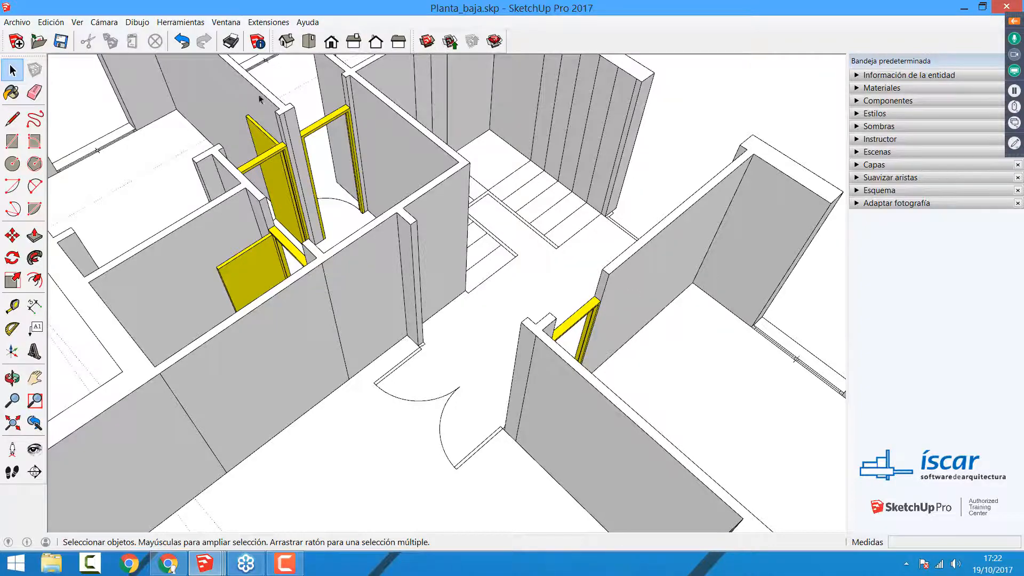
pyautogui.keyDown('shift'); pyautogui.moveTo(315, 149); pyautogui.dragTo(433, 240, button='middle'); pyautogui.keyUp('shift')
pyautogui.scroll(2, 433, 240)
pyautogui.scroll(1, 433, 240)
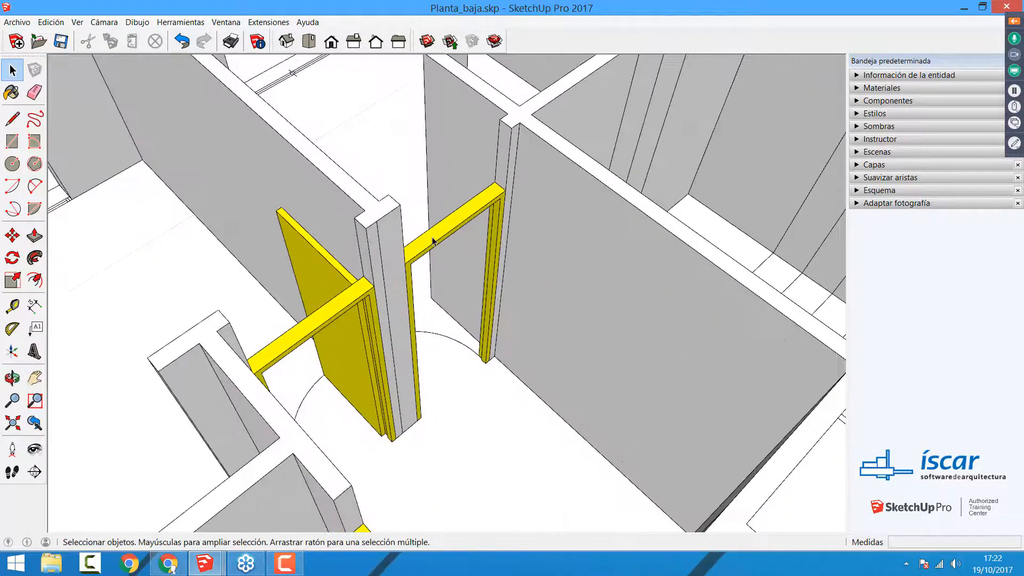
pyautogui.click(433, 239)
pyautogui.press('m')
pyautogui.click(479, 356)
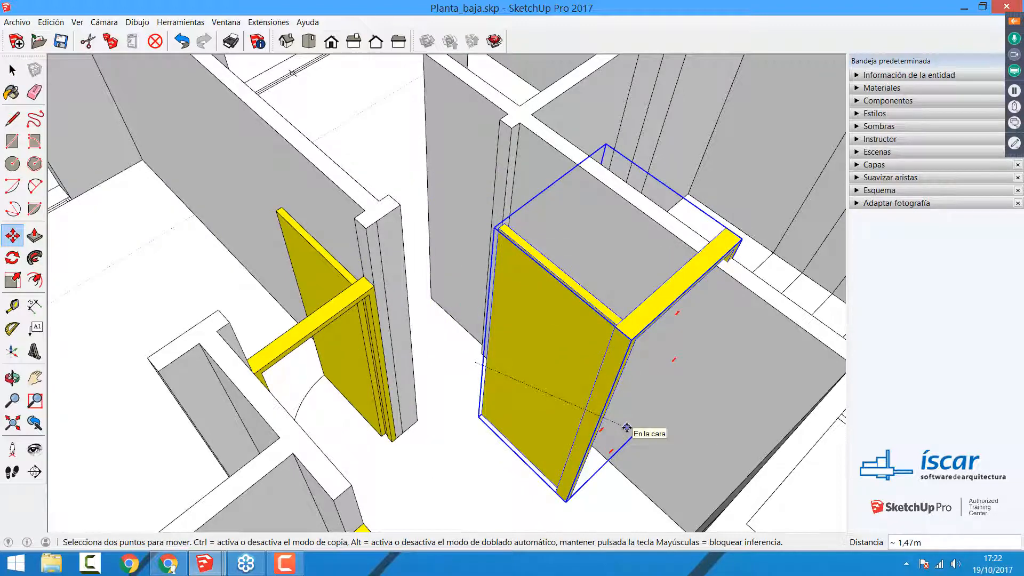
pyautogui.press('Escape')
pyautogui.press('space')
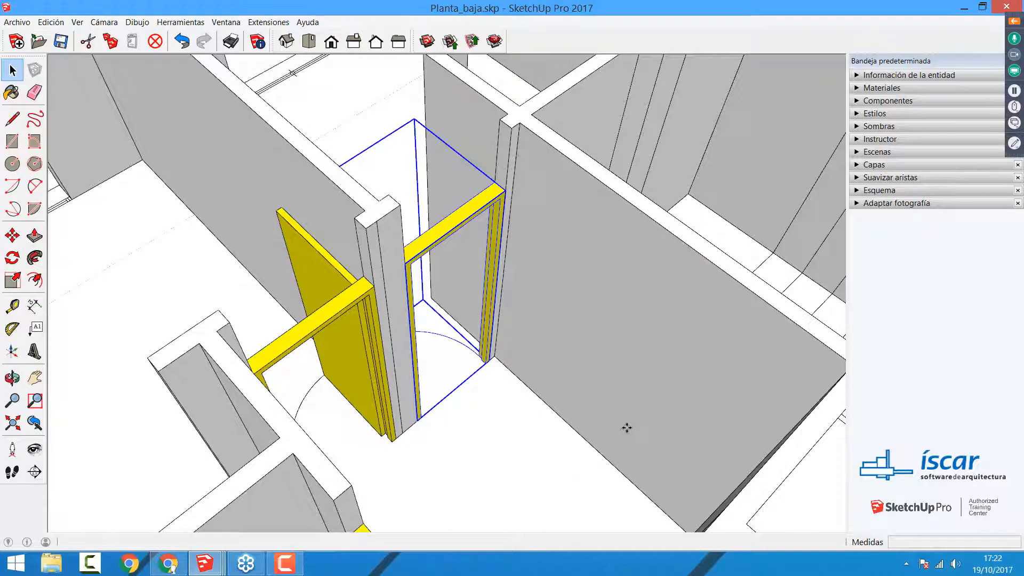
# Step: Explode the door component in that opening and try to move its loose geometry together with the adjoining walls
pyautogui.rightClick(469, 223)
pyautogui.click(488, 306)
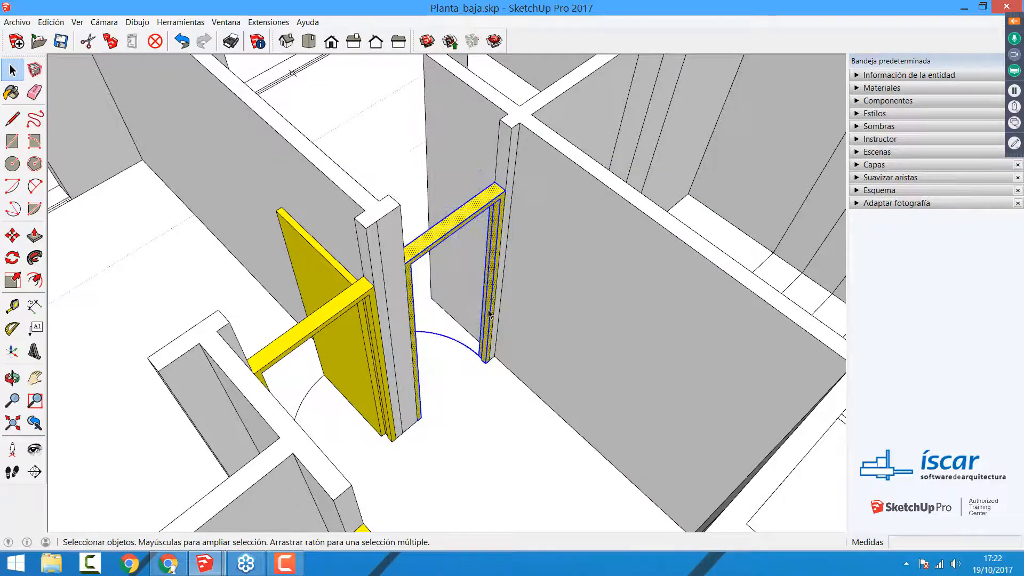
pyautogui.press('m')
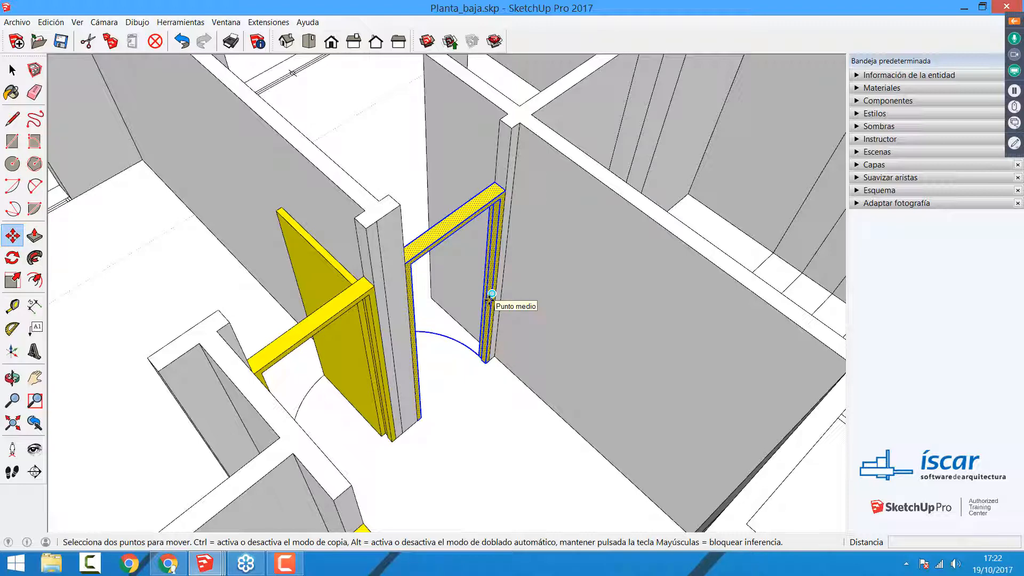
pyautogui.click(490, 294)
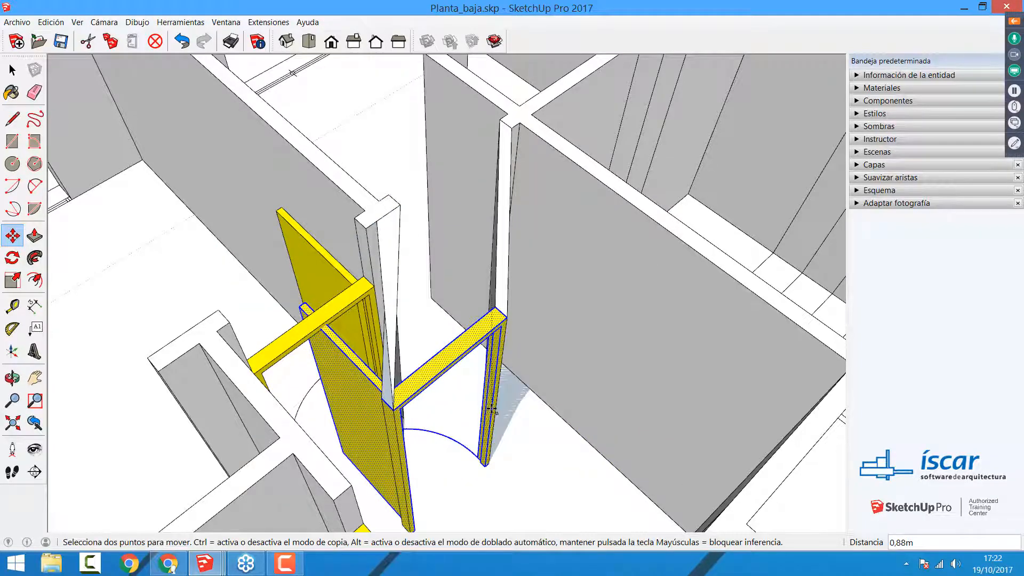
pyautogui.press('Escape')
pyautogui.press('space')
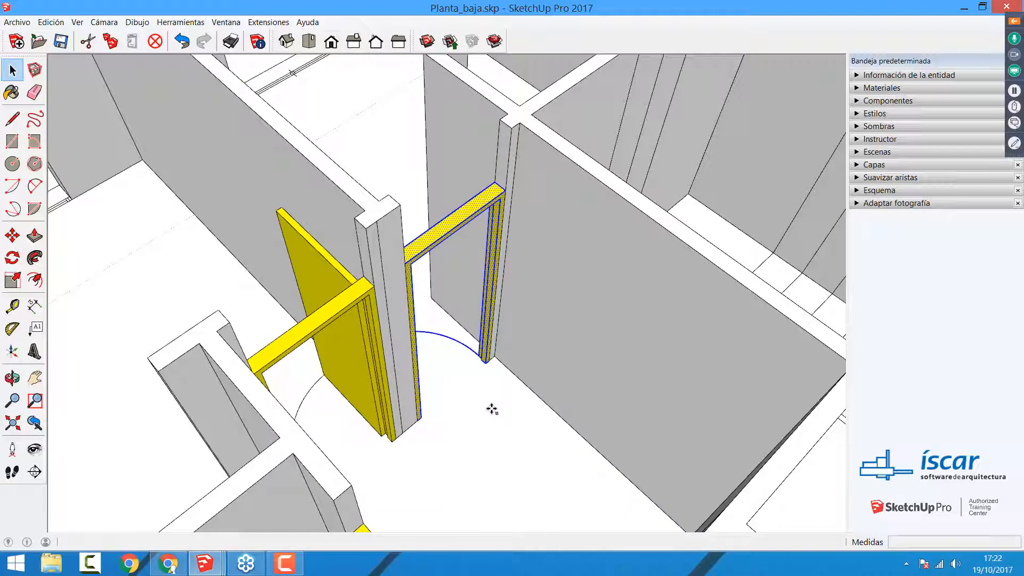
# Step: Examine the individual tread and landing lines of the staircase in the floor plan
pyautogui.scroll(-10, 515, 304)
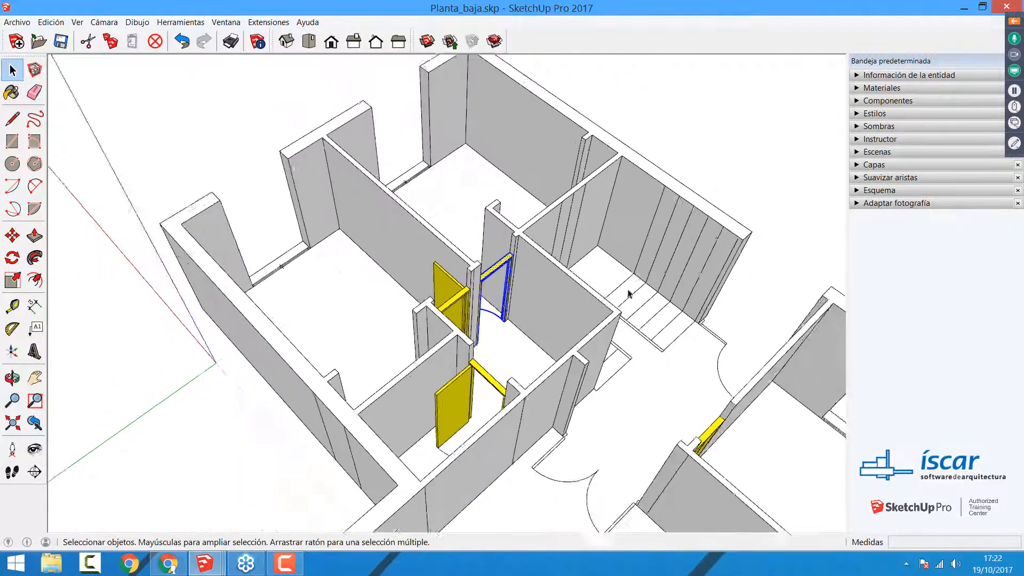
pyautogui.moveTo(515, 304); pyautogui.dragTo(468, 290, button='middle')
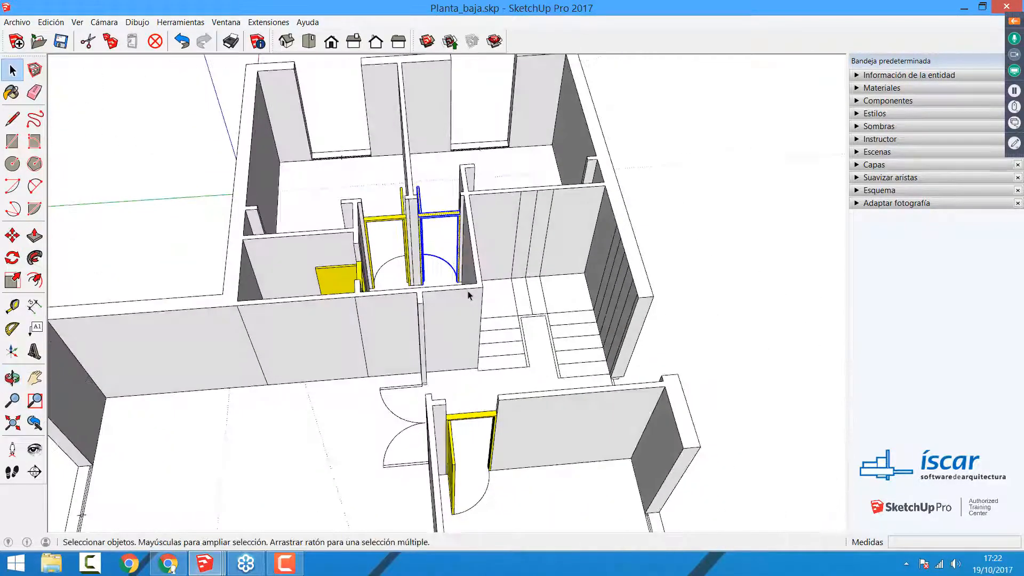
pyautogui.keyDown('shift'); pyautogui.moveTo(608, 298); pyautogui.dragTo(504, 292, button='middle'); pyautogui.keyUp('shift')
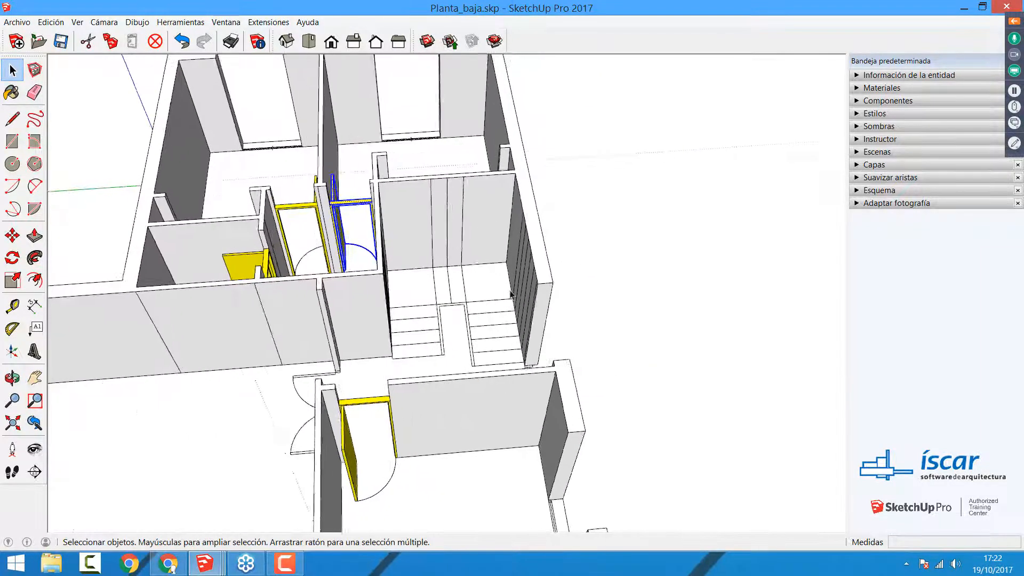
pyautogui.scroll(3, 466, 301)
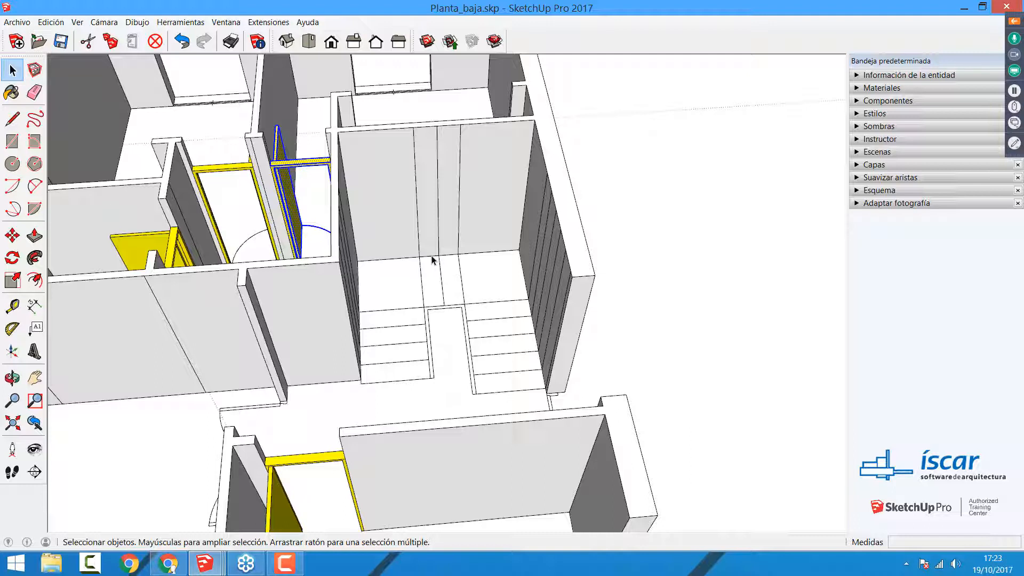
pyautogui.click(414, 309)
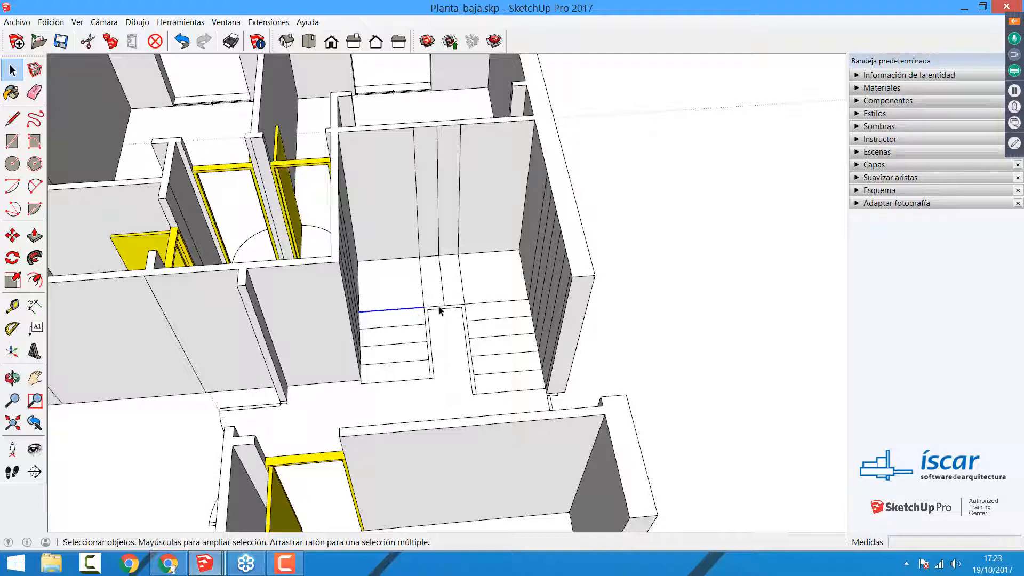
pyautogui.click(443, 293)
pyautogui.click(422, 288)
pyautogui.click(461, 290)
pyautogui.click(491, 312)
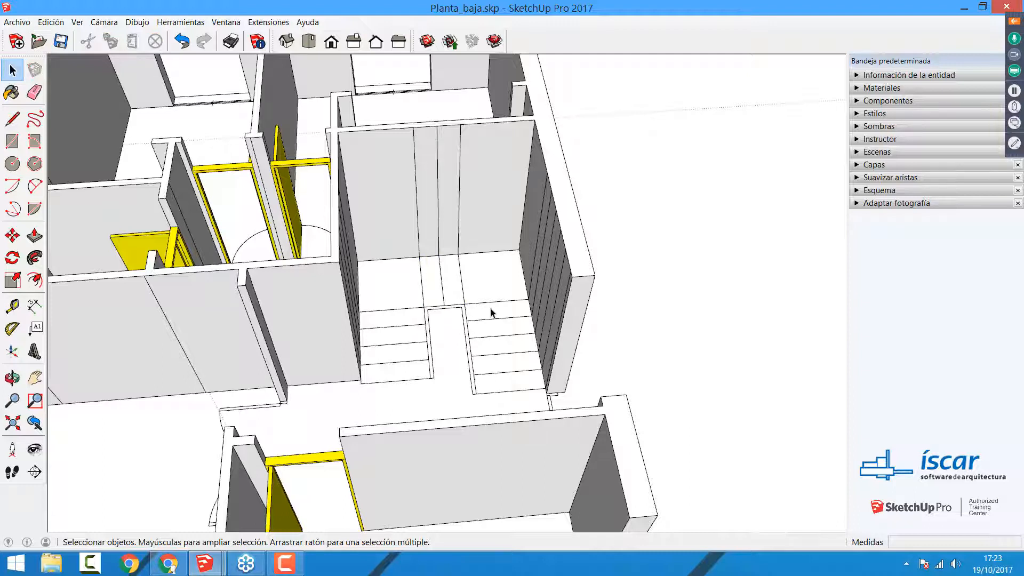
pyautogui.click(491, 304)
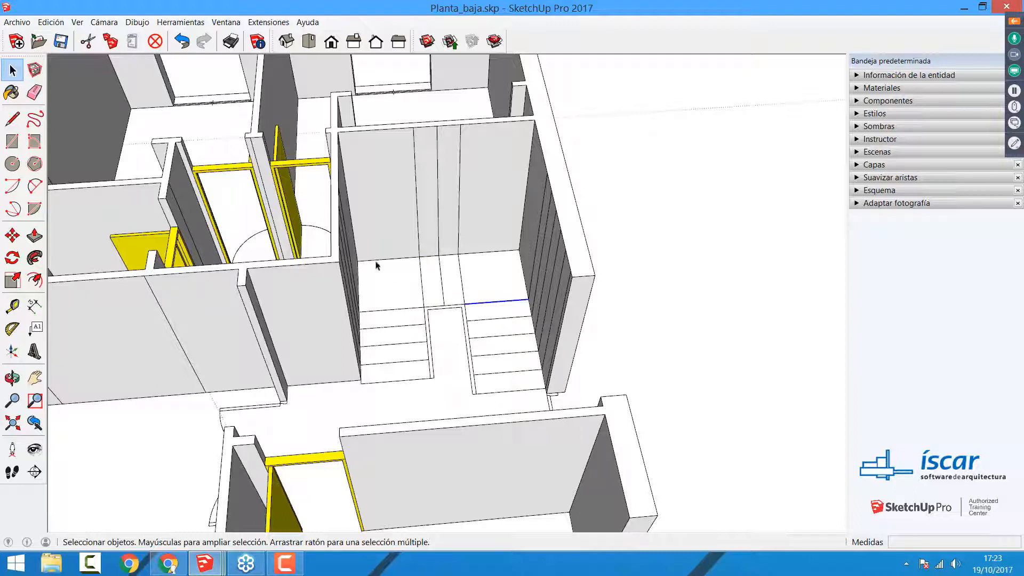
# Step: Copy the staircase plan lines about 8,02 m sideways to an empty area outside the house
pyautogui.moveTo(344, 231); pyautogui.dragTo(576, 408)
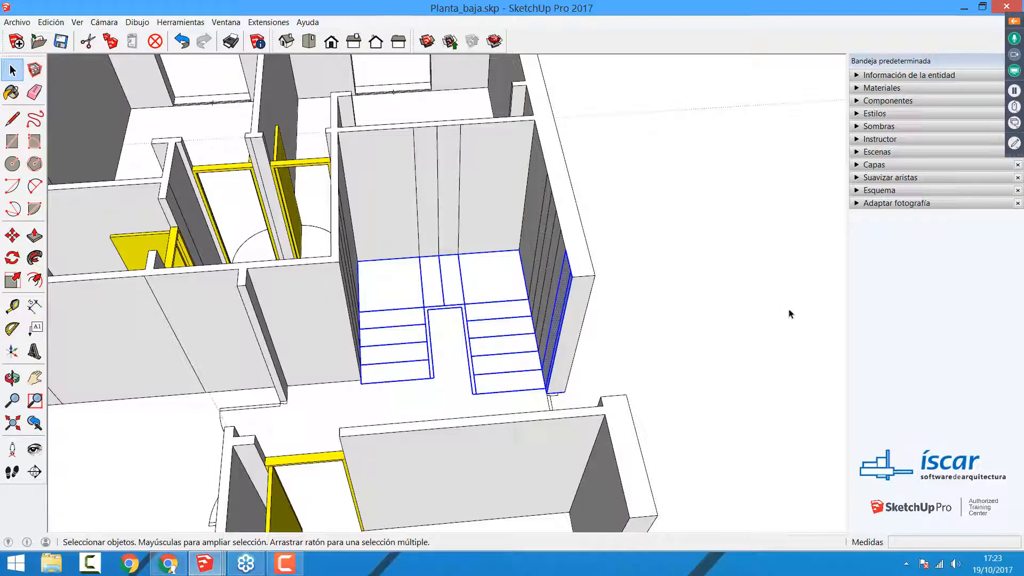
pyautogui.press('m')
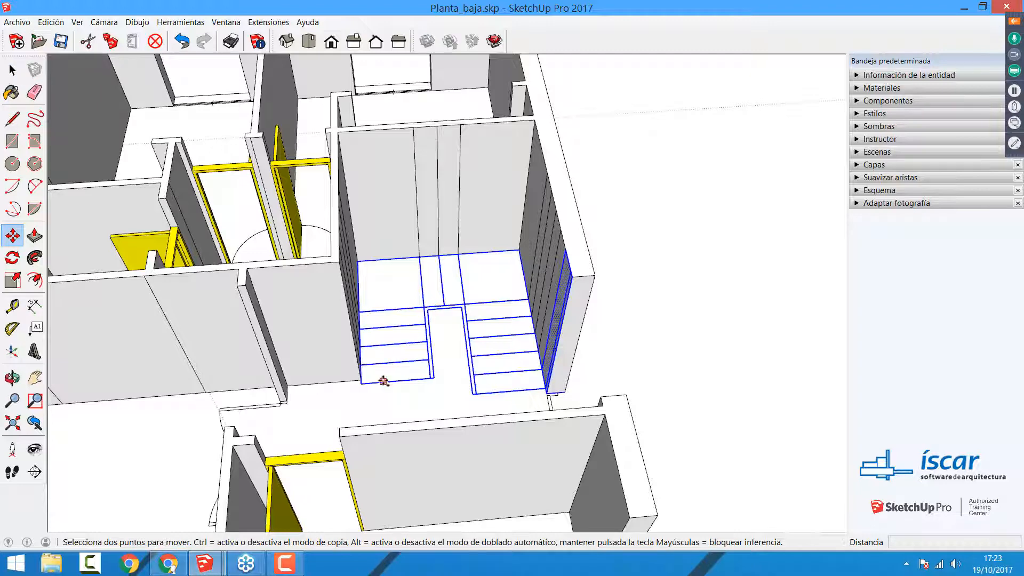
pyautogui.press('ctrl')
pyautogui.click(383, 381)
pyautogui.scroll(-2, 478, 353)
pyautogui.keyDown('shift'); pyautogui.moveTo(346, 343); pyautogui.dragTo(90, 323, button='middle'); pyautogui.keyUp('shift')
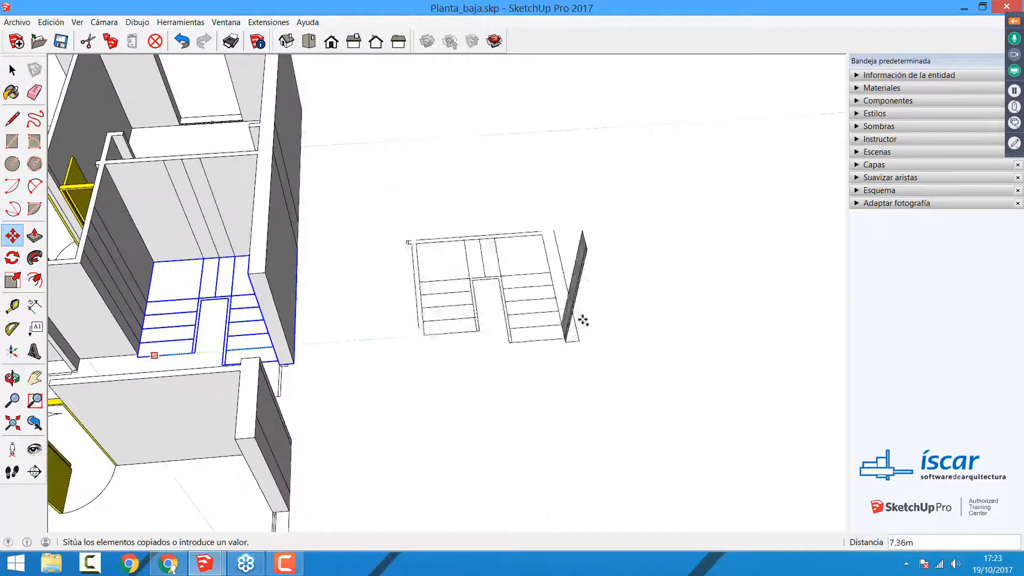
pyautogui.click(603, 338)
pyautogui.press('space')
# Step: Delete the vertical wall piece and the stray wall lines copied beside the stair outline, keeping the stair's own outer edge
pyautogui.moveTo(681, 361); pyautogui.dragTo(647, 256, button='middle')
pyautogui.moveTo(648, 256); pyautogui.dragTo(585, 152)
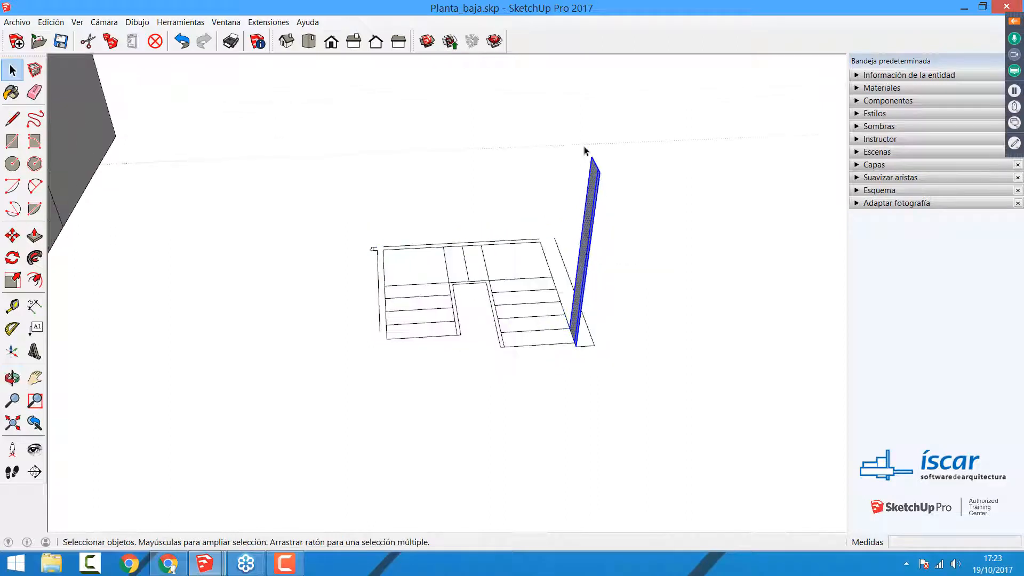
pyautogui.press('Delete')
pyautogui.moveTo(582, 325); pyautogui.dragTo(582, 326)
pyautogui.press('Delete')
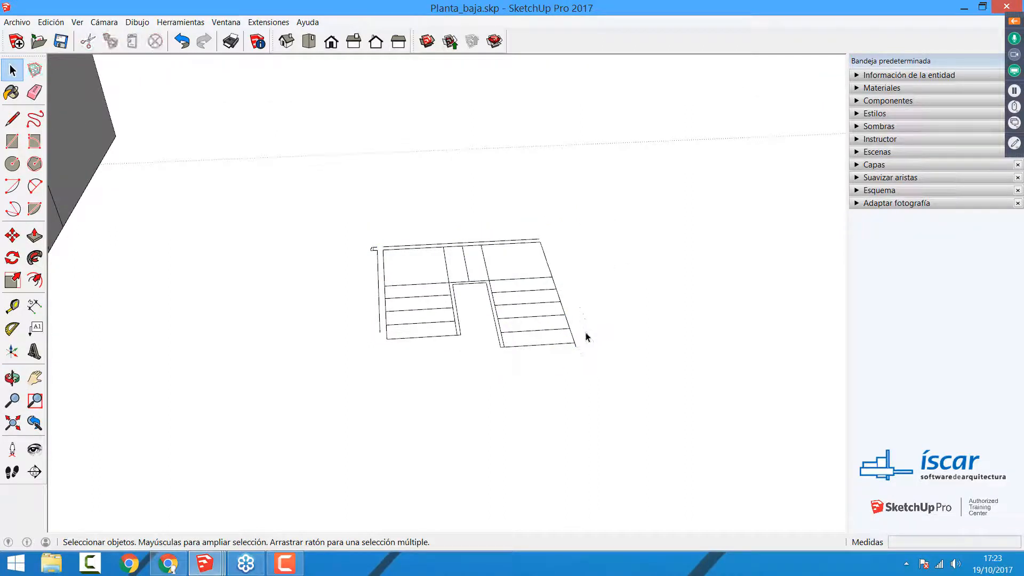
pyautogui.click(574, 340)
pyautogui.hotkey('ctrl', 'z')
# Step: Delete the inner parallel lines around the stairwell and the short leftover stubs at the ends of the flights
pyautogui.click(521, 345)
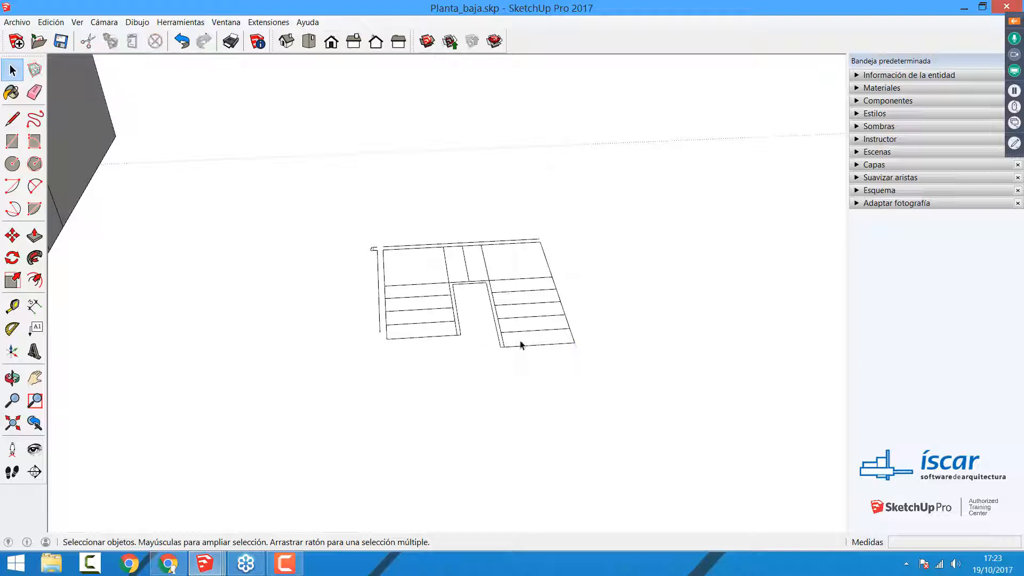
pyautogui.click(504, 348)
pyautogui.scroll(3, 504, 347)
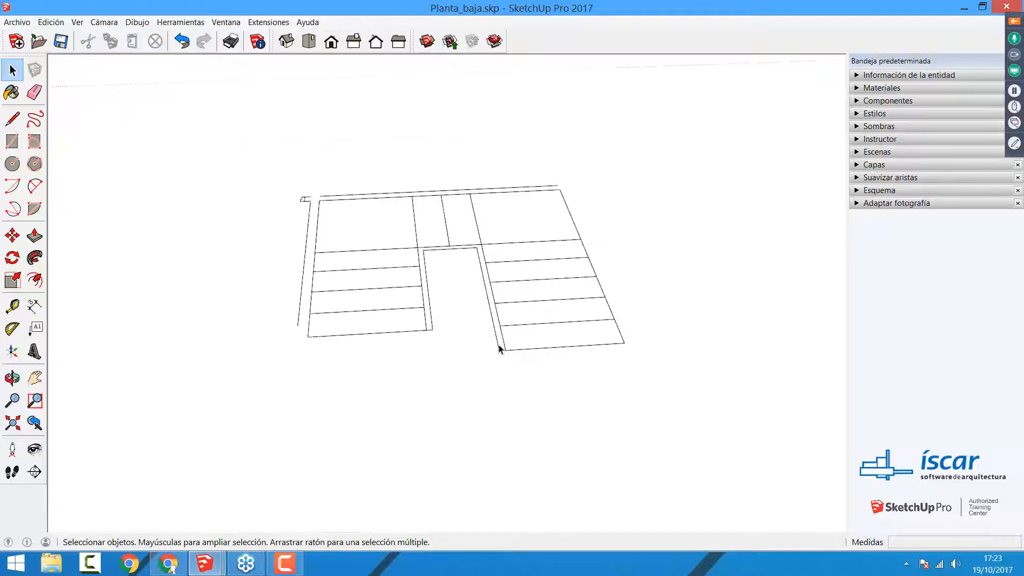
pyautogui.click(499, 349)
pyautogui.press('Delete')
pyautogui.click(454, 249)
pyautogui.press('Delete')
pyautogui.click(428, 293)
pyautogui.press('Delete')
pyautogui.click(430, 330)
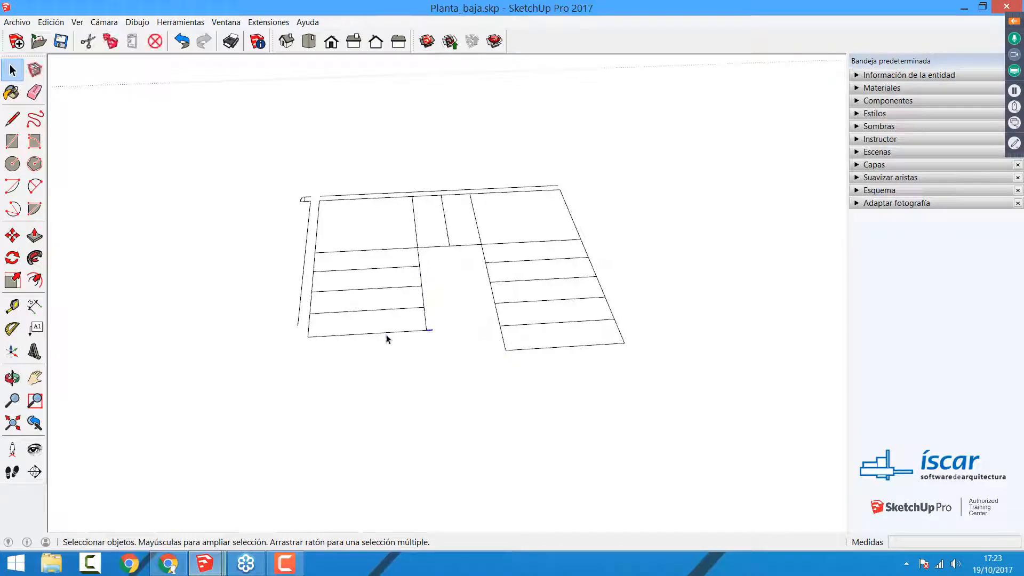
pyautogui.press('Delete')
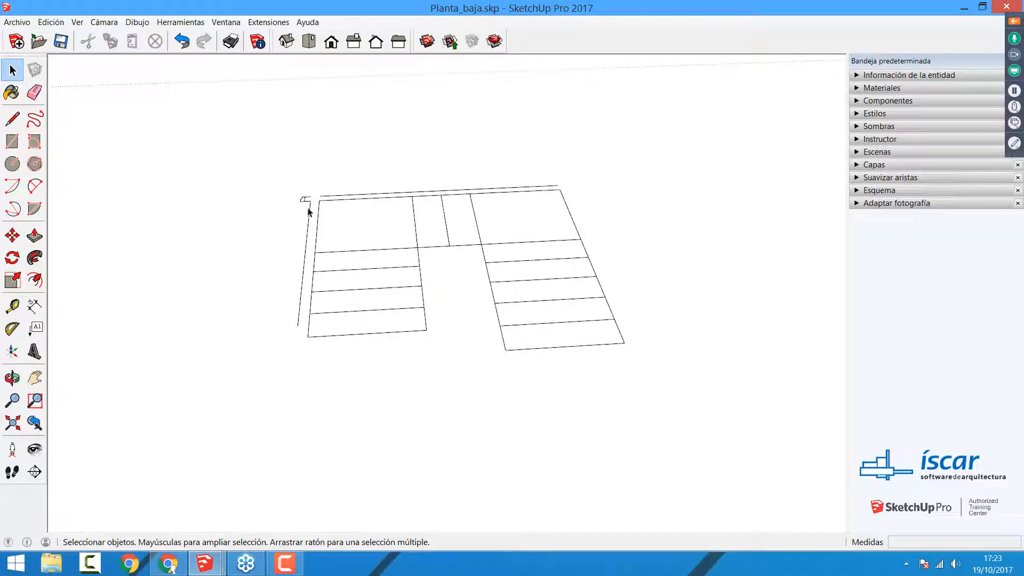
# Step: Delete the remaining wall lines running outside the copied stair outline
pyautogui.press('Delete')
pyautogui.click(321, 197)
pyautogui.press('Delete')
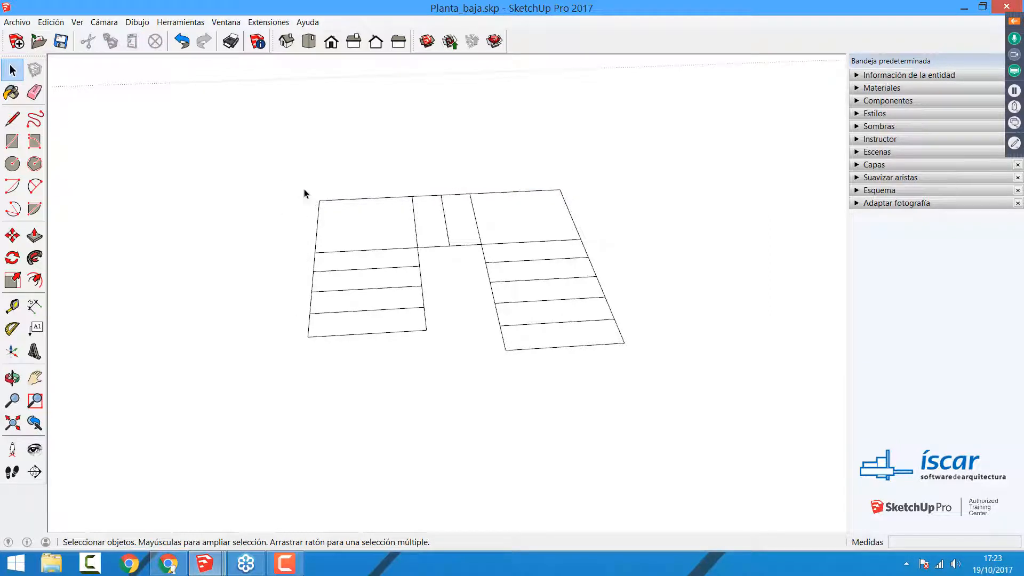
# Step: Trace the 0,30 m inner edge of the first tread with the Line tool to create its face
pyautogui.moveTo(562, 296)
pyautogui.mouseDown(button='middle')
pyautogui.moveTo(585, 324)
pyautogui.moveTo(407, 325)
pyautogui.moveTo(521, 258)
pyautogui.mouseUp(button='middle')
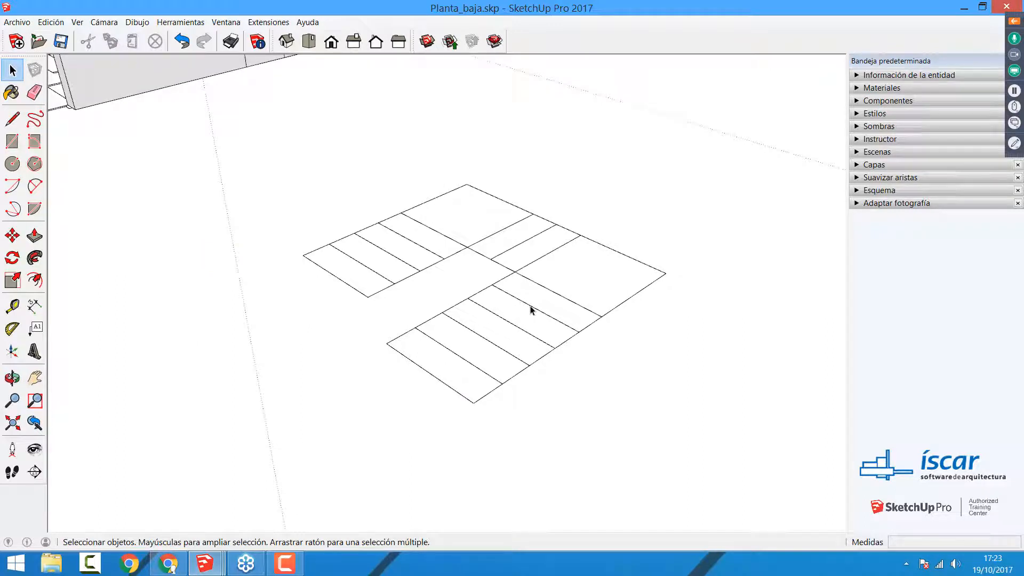
pyautogui.click(12, 118)
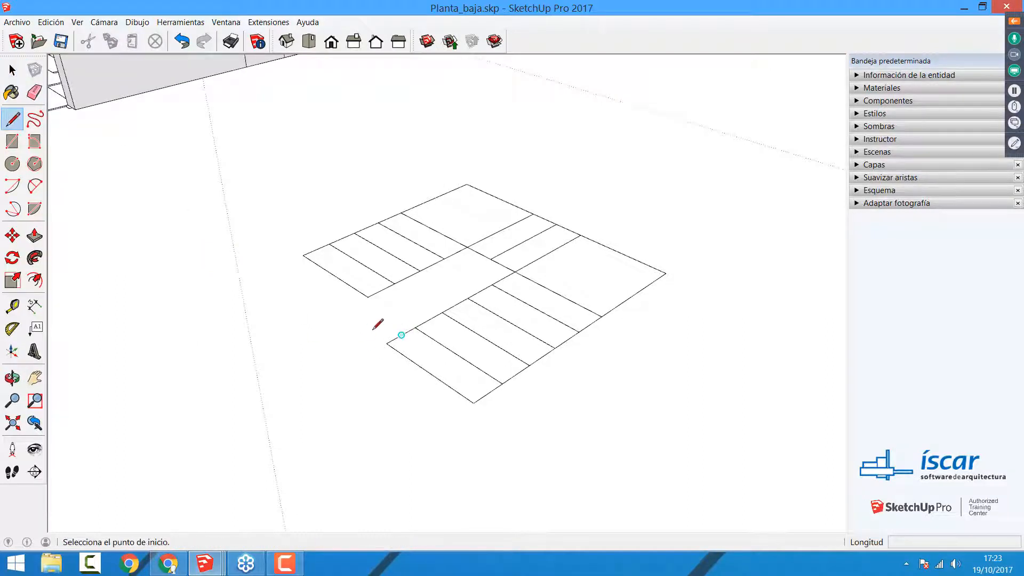
pyautogui.click(387, 343)
pyautogui.click(416, 327)
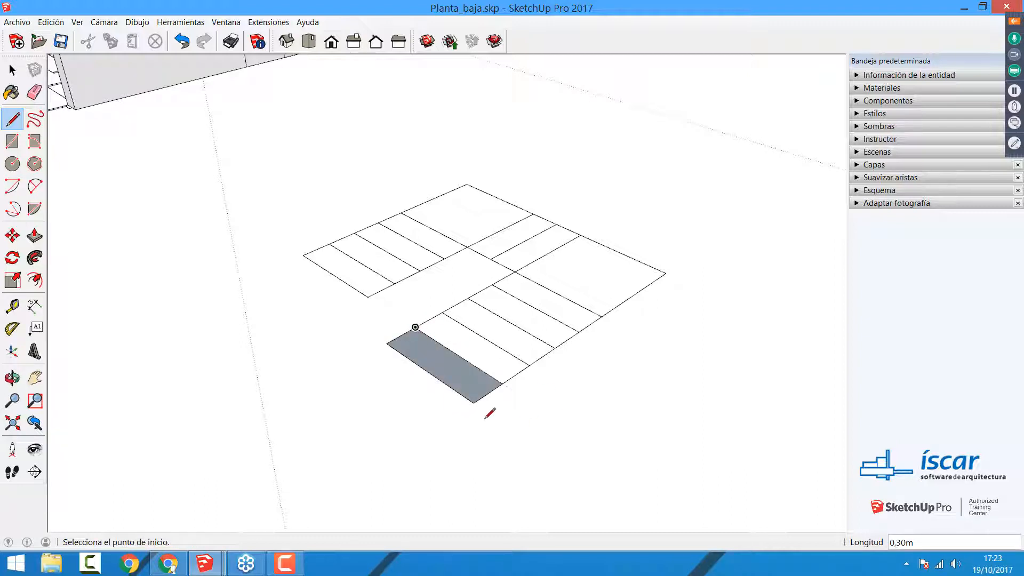
pyautogui.press('p')
pyautogui.press('space')
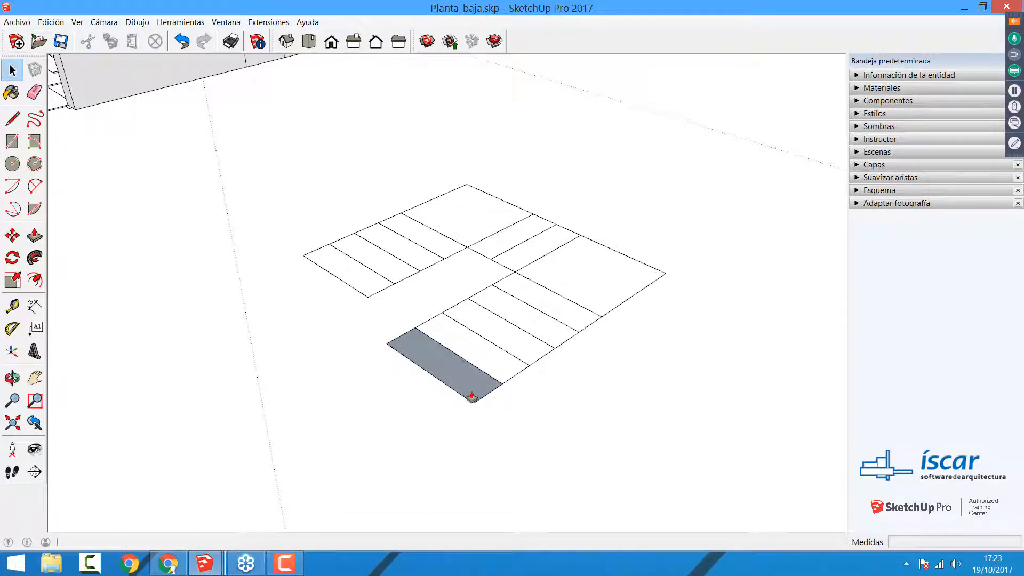
# Step: Copy the first tread face with its edges about 1,64 m away from the stair outline
pyautogui.doubleClick(469, 382)
pyautogui.press('m')
pyautogui.click(411, 360)
pyautogui.press('ctrl')
pyautogui.keyDown('shift'); pyautogui.moveTo(464, 396); pyautogui.dragTo(417, 362, button='middle'); pyautogui.keyUp('shift')
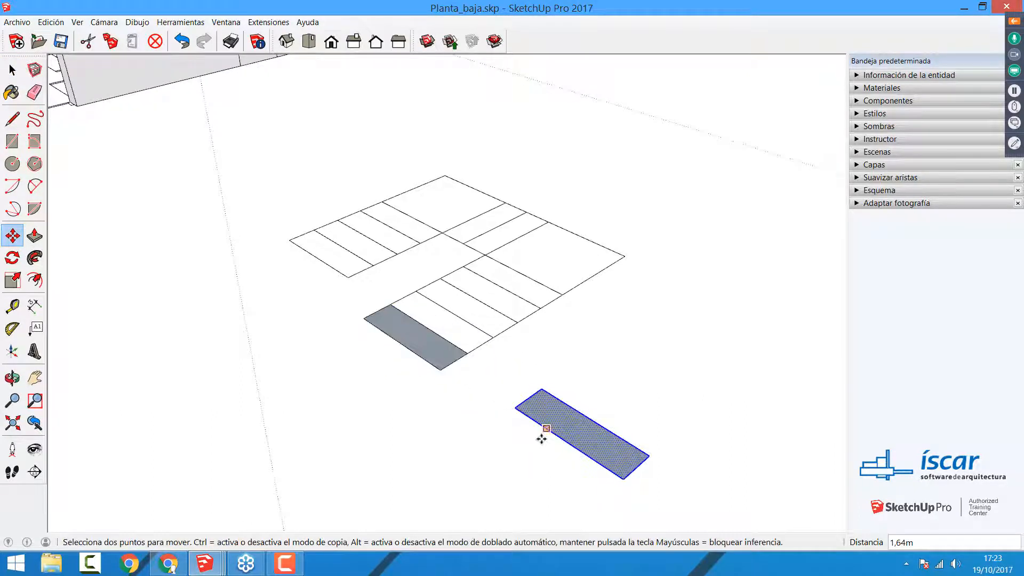
pyautogui.click(541, 438)
# Step: Extrude the copied tread face 0,18 m upward with Push/Pull
pyautogui.click(34, 235)
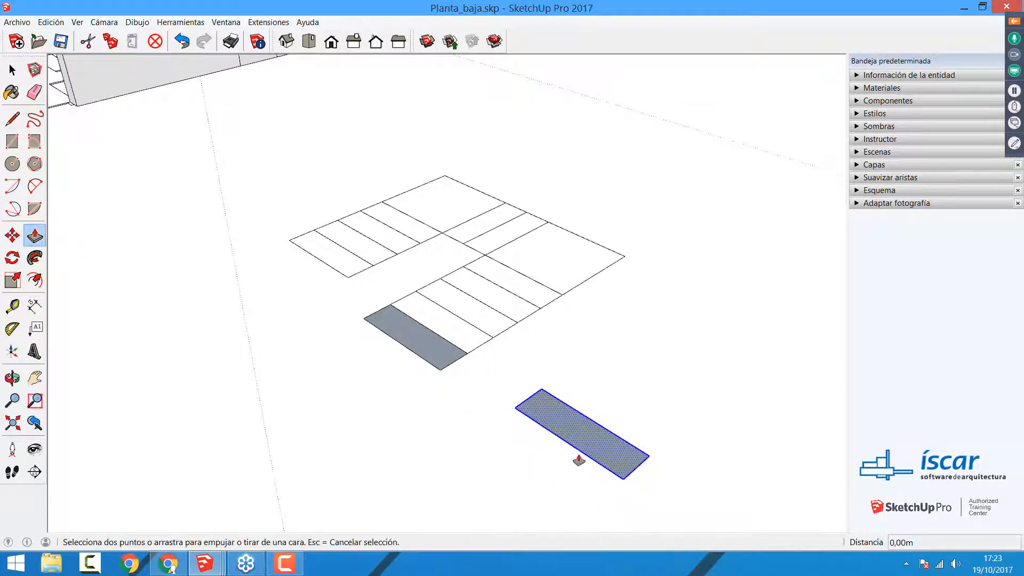
pyautogui.click(581, 445)
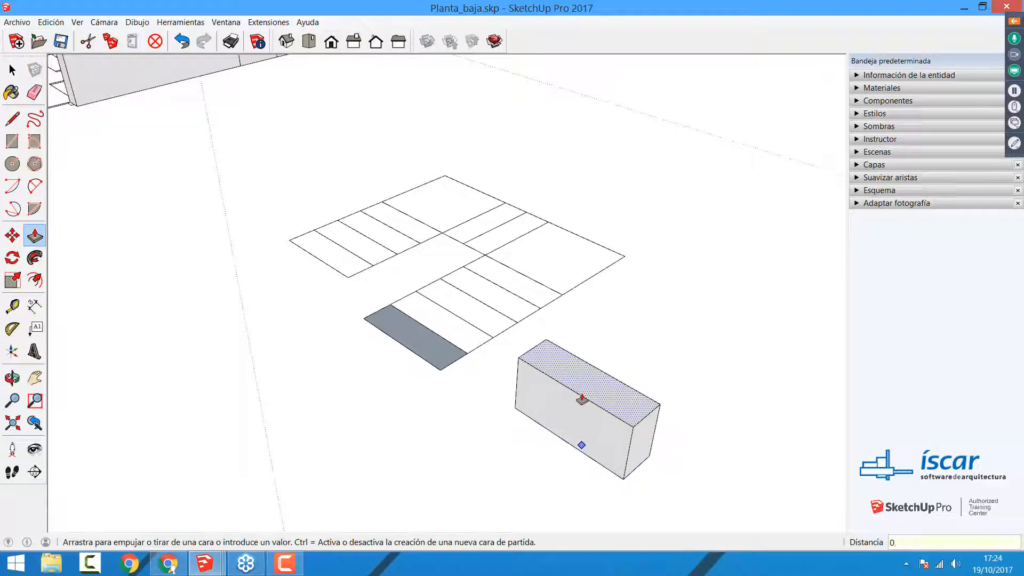
pyautogui.write('0,18')
pyautogui.press('Return')
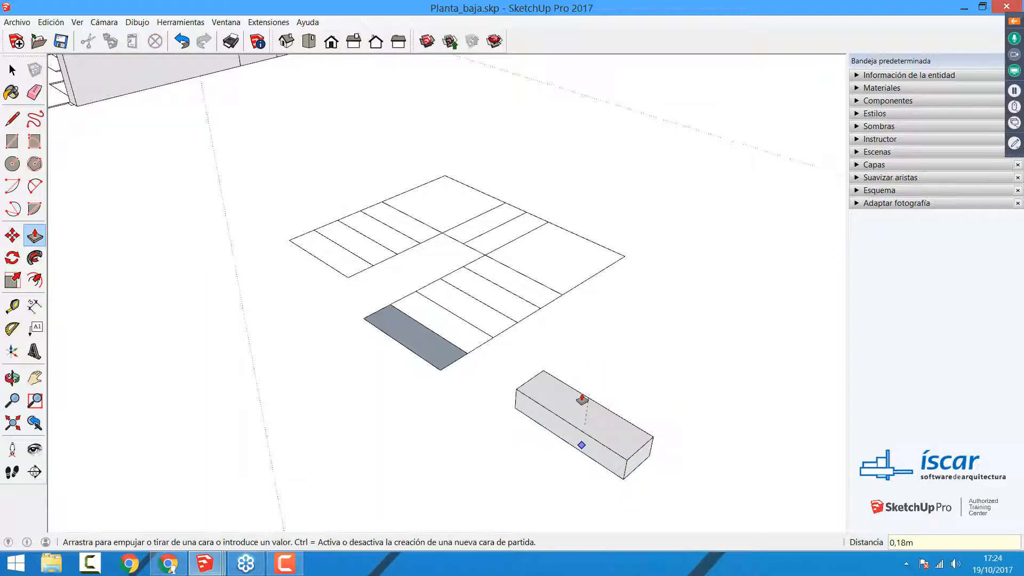
# Step: Select the whole extruded step solid and make it a group
pyautogui.press('space')
pyautogui.moveTo(502, 363); pyautogui.dragTo(707, 488)
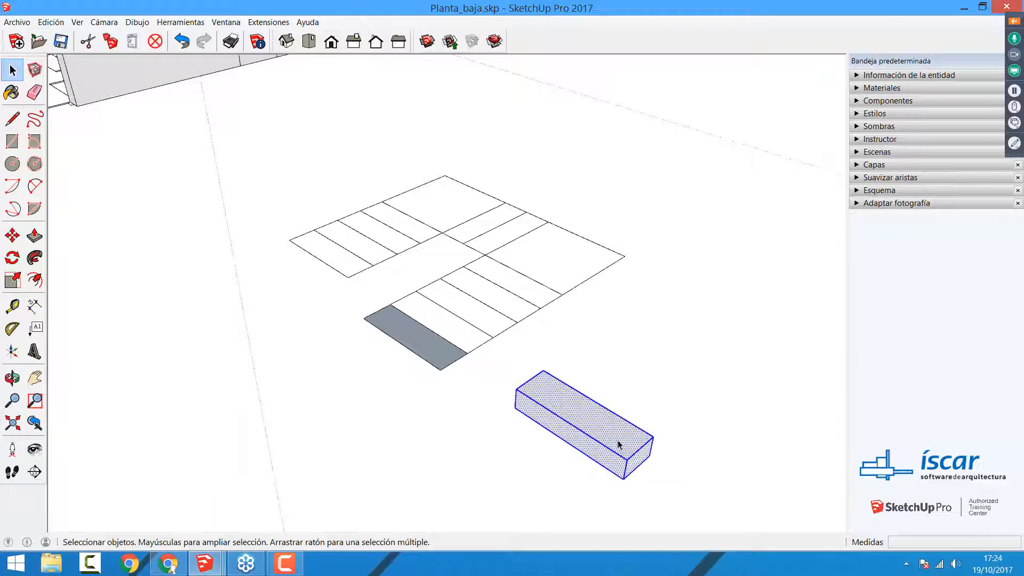
pyautogui.rightClick(619, 443)
pyautogui.click(648, 306)
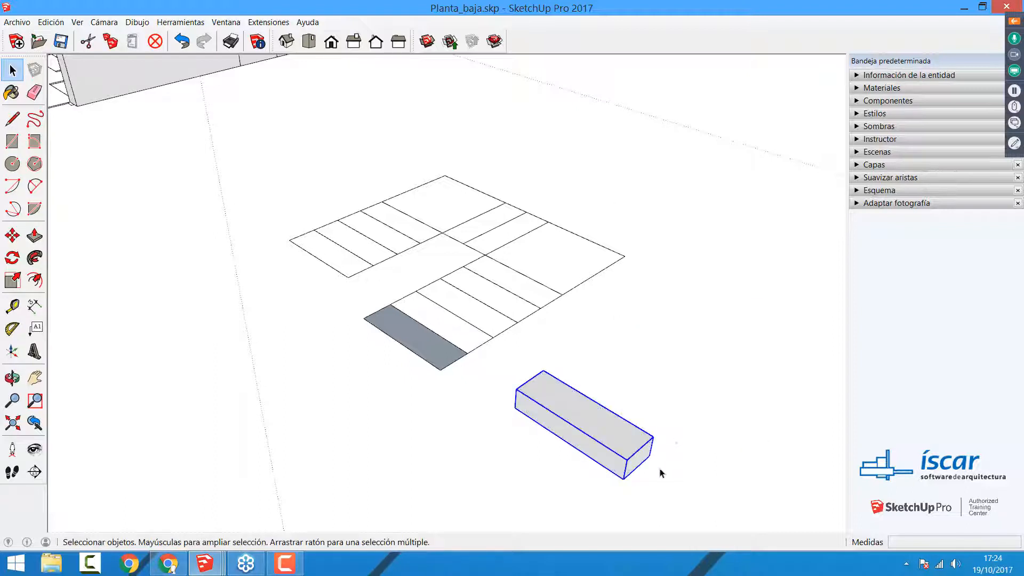
# Step: Move the grouped step 1,64 m back onto the first tread of the stair outline
pyautogui.press('m')
pyautogui.click(650, 455)
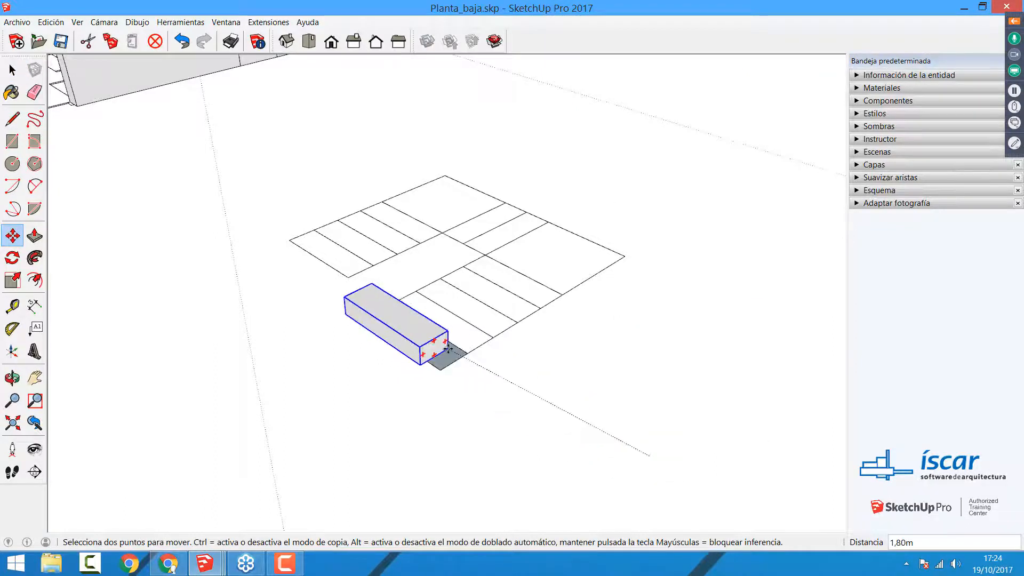
pyautogui.click(466, 352)
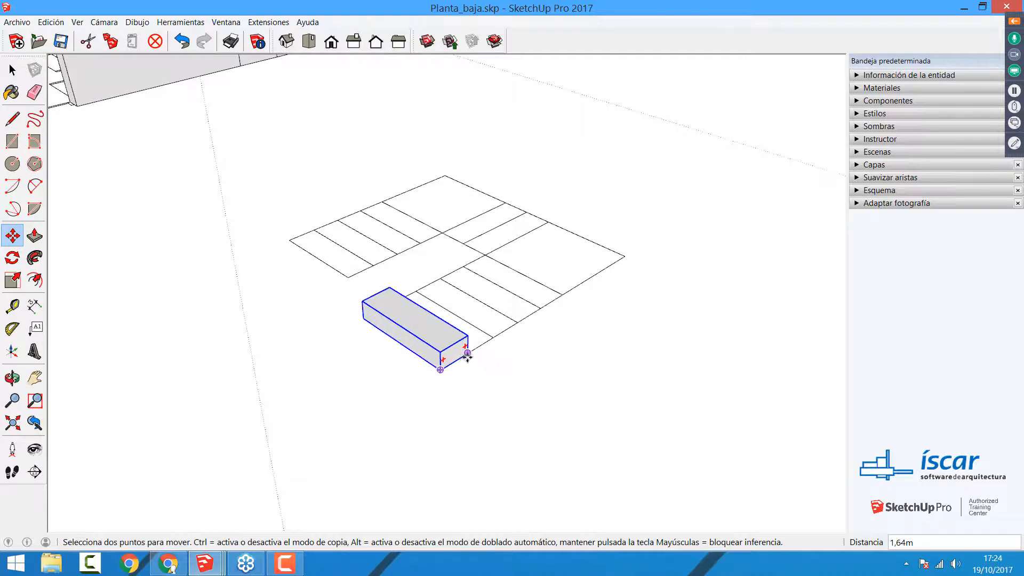
# Step: Copy the step group three times corner to corner, stacking each copy one tread further up the flight at 0,35 m spacing
pyautogui.press('ctrl')
pyautogui.click(440, 369)
pyautogui.click(468, 334)
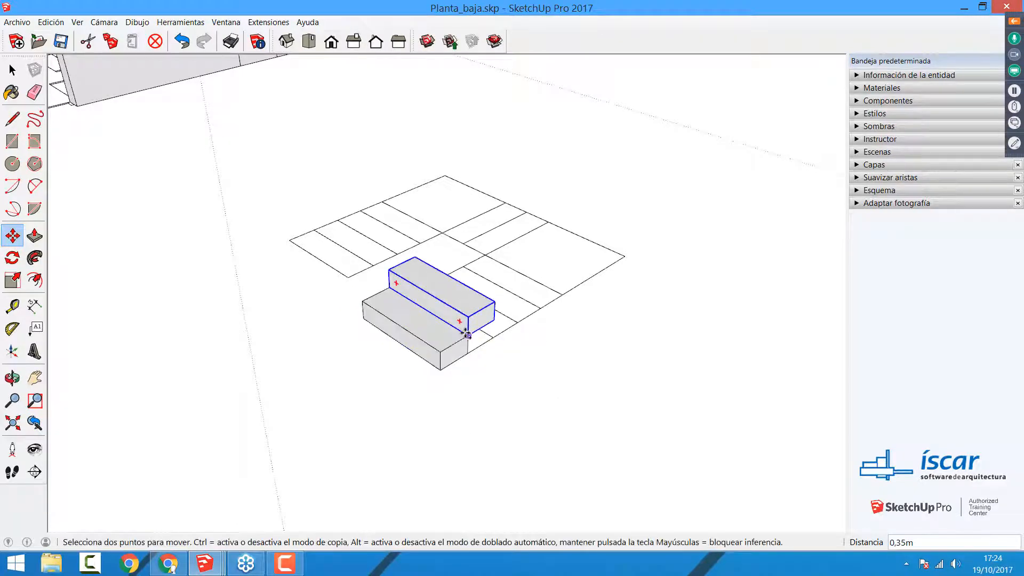
pyautogui.click(467, 335)
pyautogui.click(496, 302)
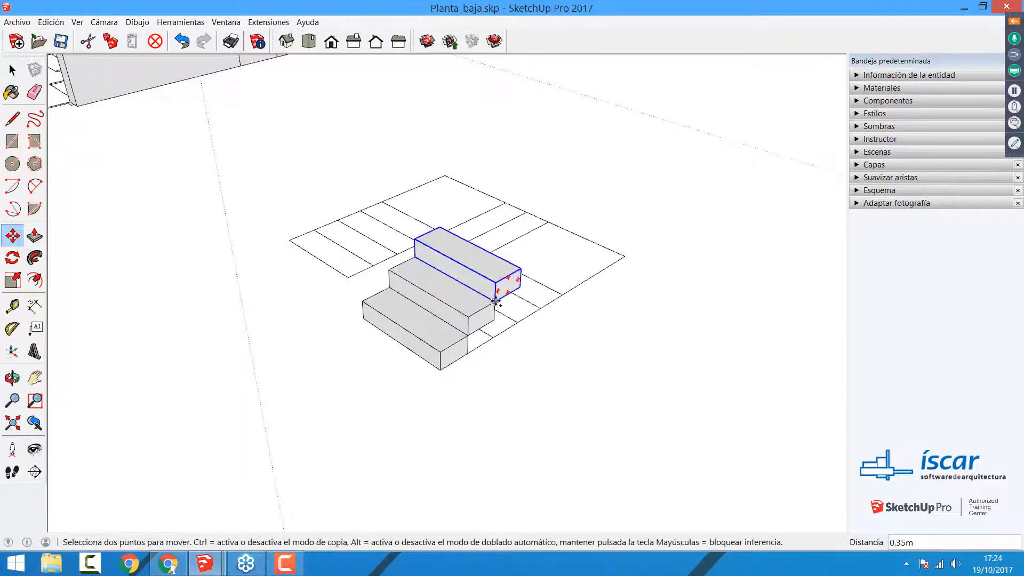
pyautogui.click(496, 302)
pyautogui.click(521, 268)
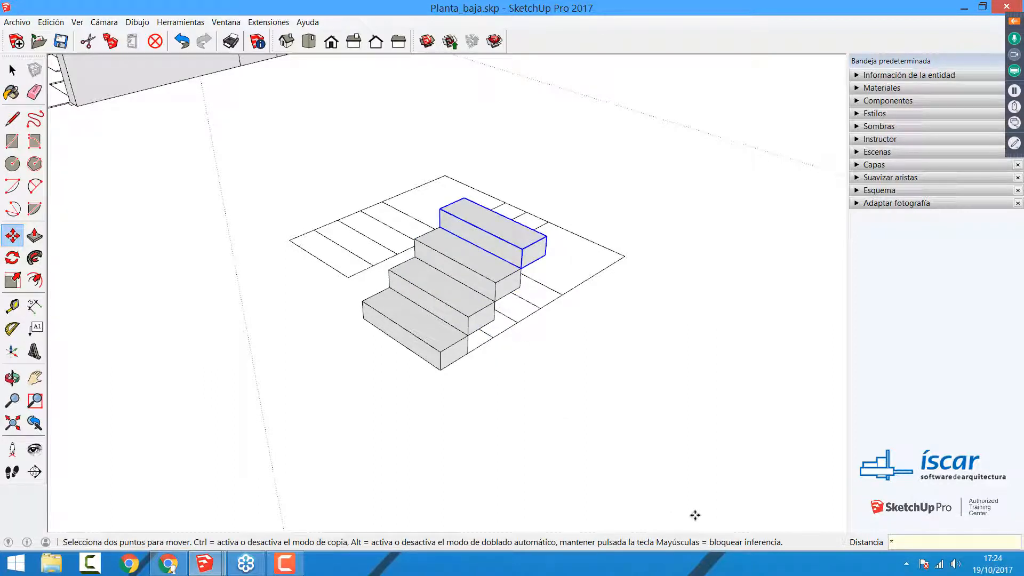
# Step: Multiply the last step copy at the same spacing until the flight has six steps in total
pyautogui.write('*4')
pyautogui.press('Return')
pyautogui.moveTo(677, 365); pyautogui.dragTo(650, 352, button='middle')
pyautogui.press('space')
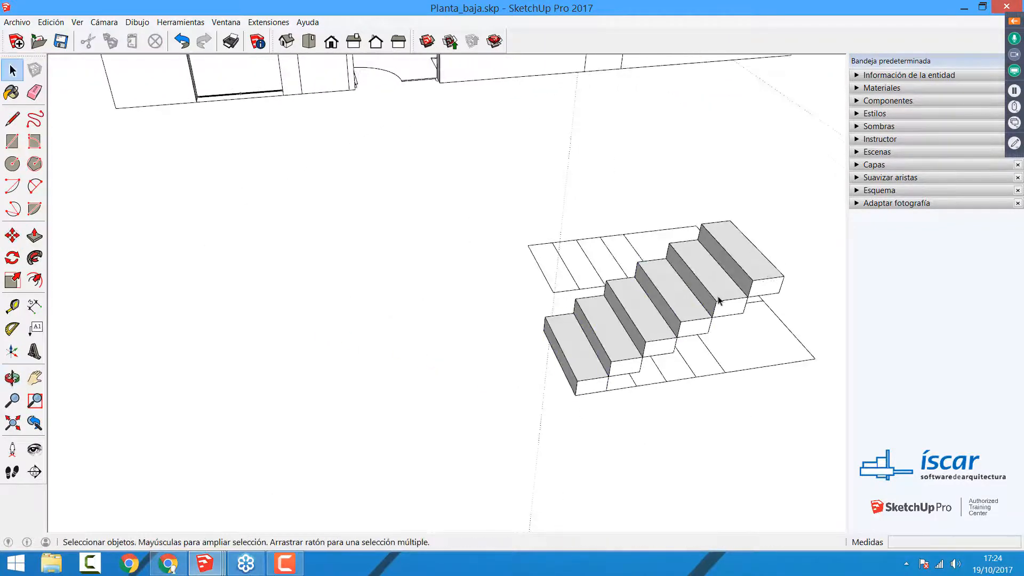
pyautogui.click(718, 301)
pyautogui.press('m')
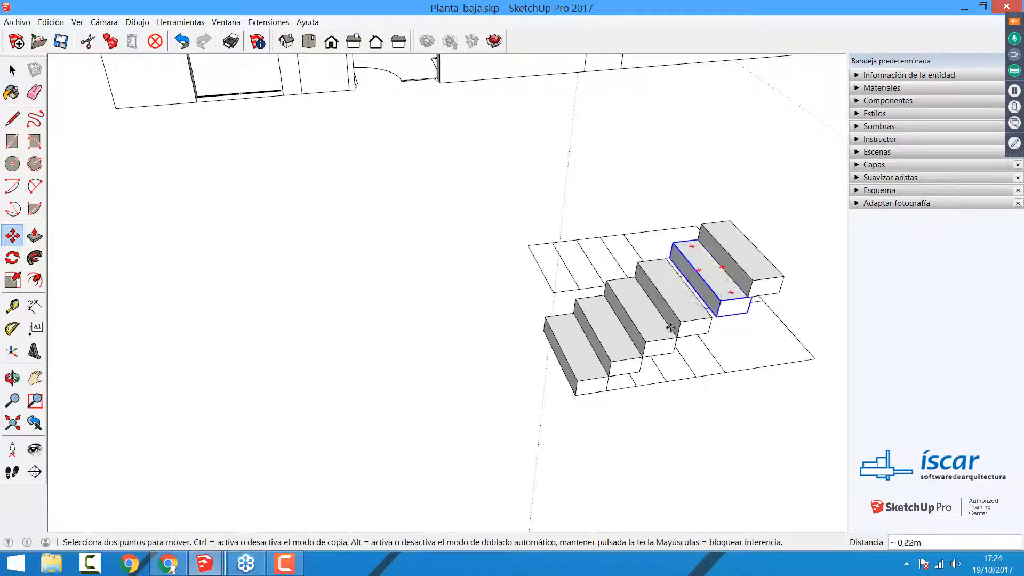
pyautogui.click(718, 300)
pyautogui.press('Escape')
pyautogui.press('space')
# Step: Open the topmost step group and extend its inner side face with Push/Pull to the end of the stair outline as a landing
pyautogui.moveTo(631, 360); pyautogui.dragTo(400, 373, button='middle')
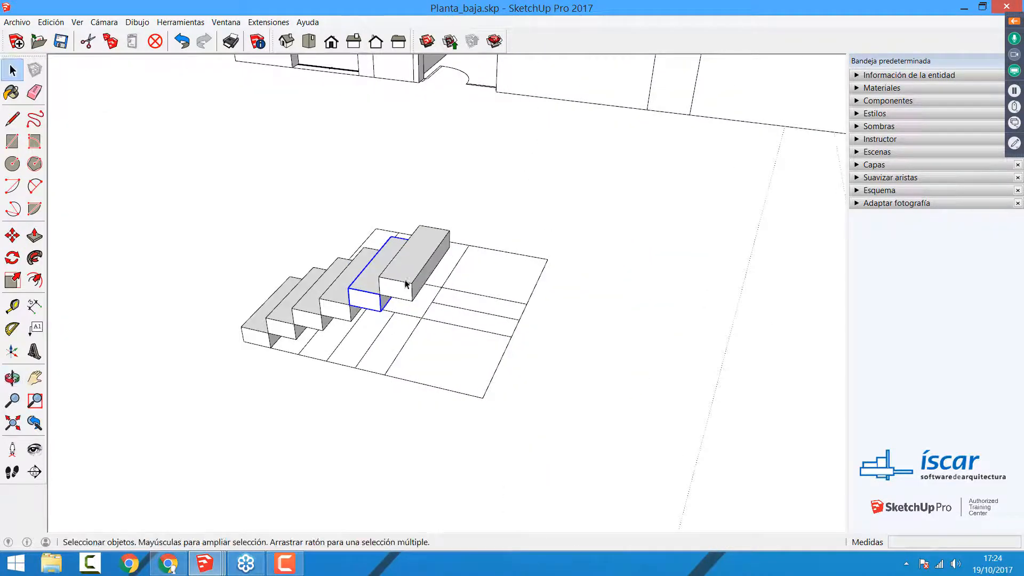
pyautogui.click(408, 283)
pyautogui.doubleClick(408, 283)
pyautogui.press('p')
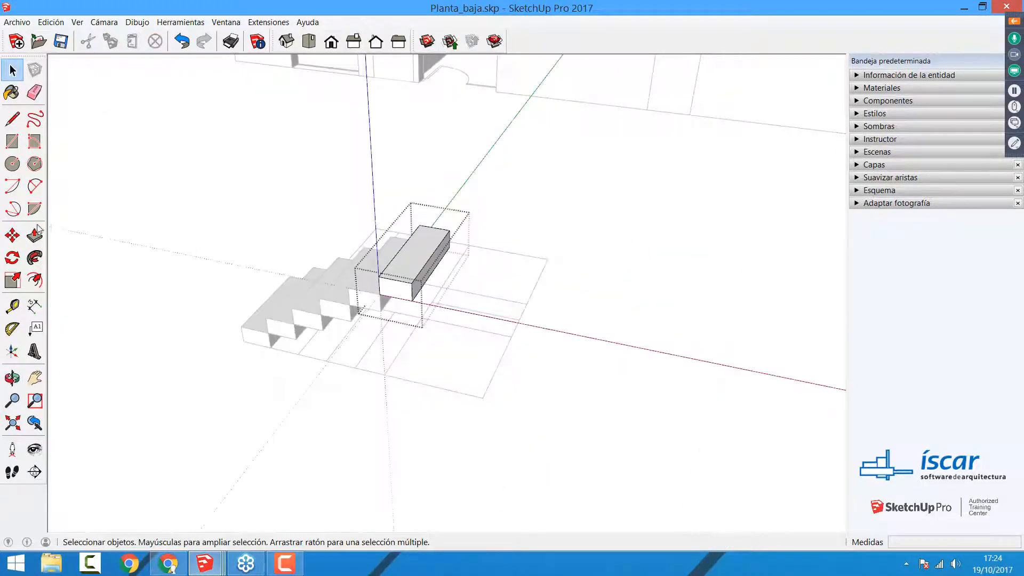
pyautogui.click(424, 285)
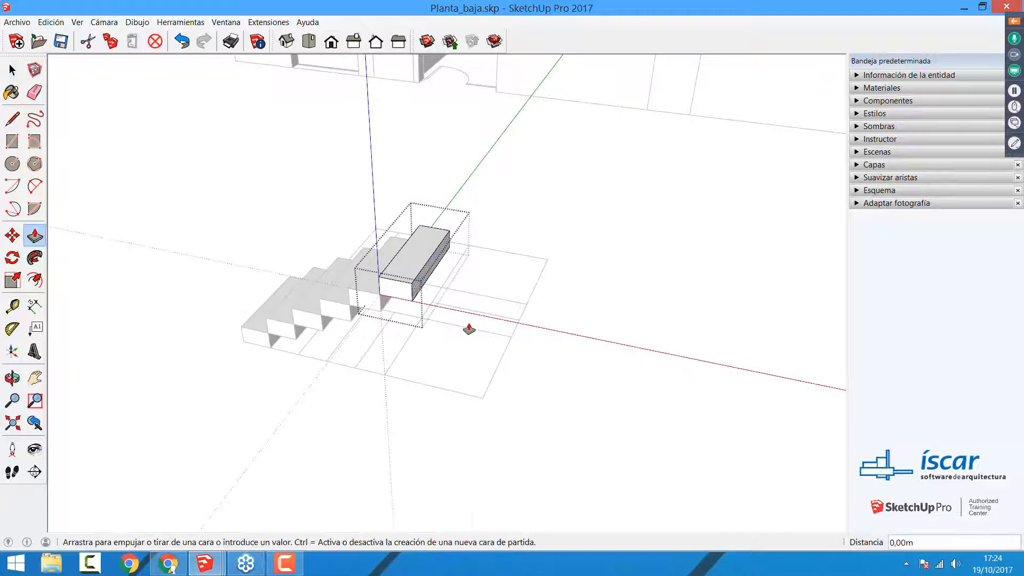
pyautogui.click(489, 395)
pyautogui.press('space')
pyautogui.click(318, 392)
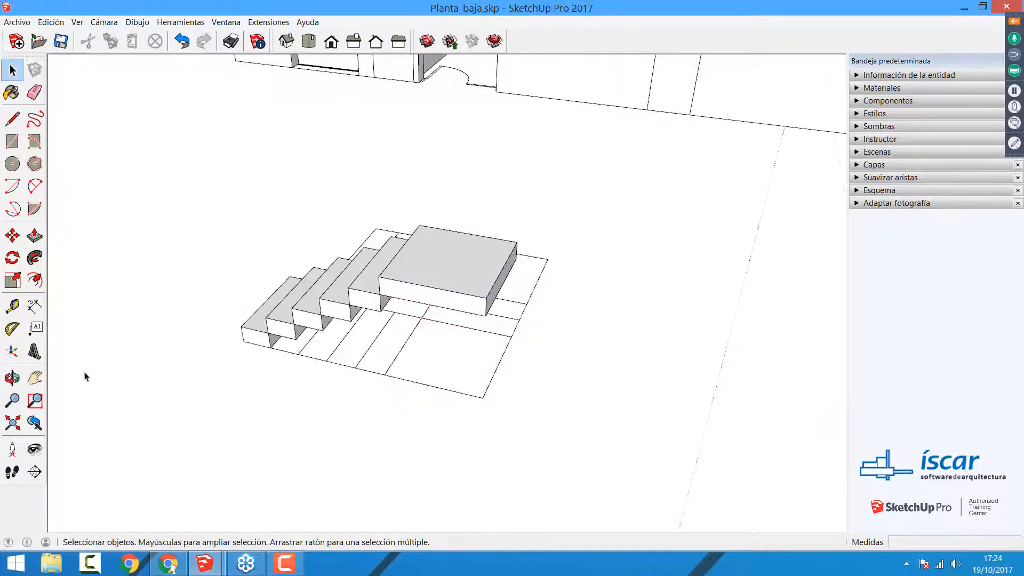
# Step: Delete the stair outline lines left on the ground beside and behind the modelled flight
pyautogui.press('o')
pyautogui.moveTo(253, 399); pyautogui.dragTo(487, 394)
pyautogui.press('space')
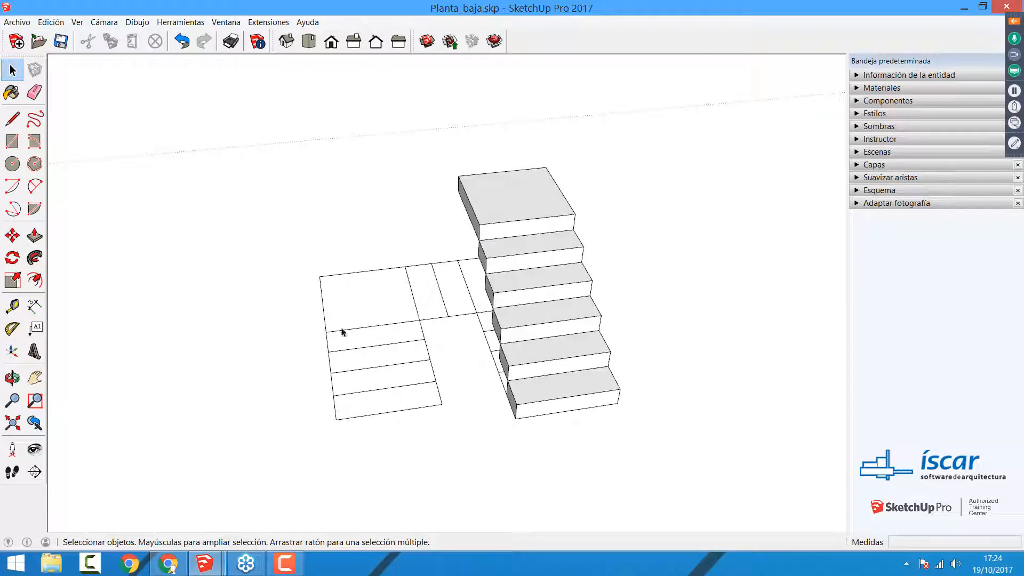
pyautogui.moveTo(294, 247); pyautogui.dragTo(294, 247)
pyautogui.press('Delete')
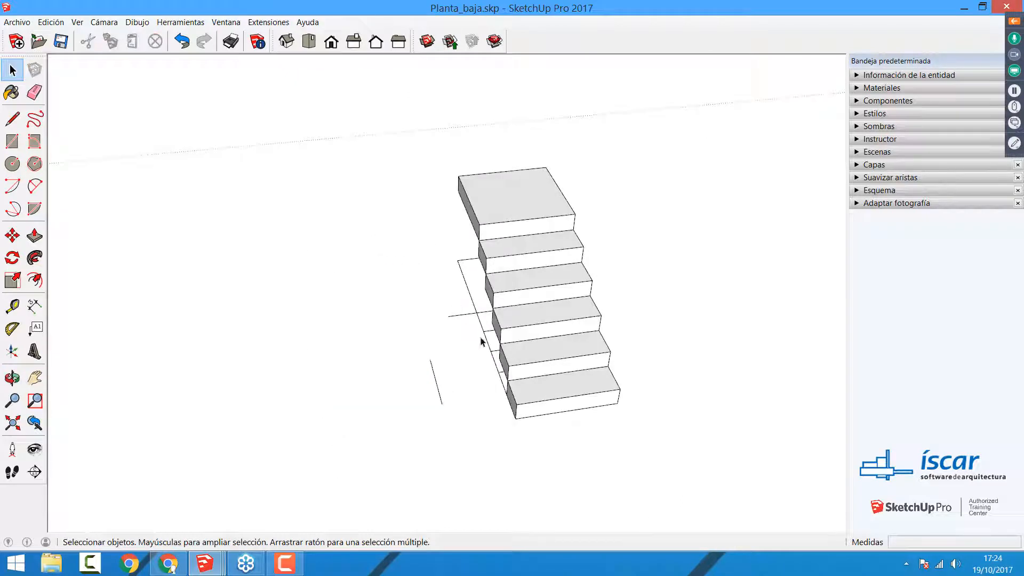
pyautogui.moveTo(447, 281); pyautogui.dragTo(447, 281)
pyautogui.press('Delete')
pyautogui.moveTo(472, 346); pyautogui.dragTo(471, 346)
pyautogui.press('Delete')
pyautogui.moveTo(400, 359); pyautogui.dragTo(399, 358)
pyautogui.press('Delete')
pyautogui.moveTo(472, 320); pyautogui.dragTo(472, 320)
pyautogui.press('Delete')
pyautogui.moveTo(460, 279); pyautogui.dragTo(439, 247)
pyautogui.press('Delete')
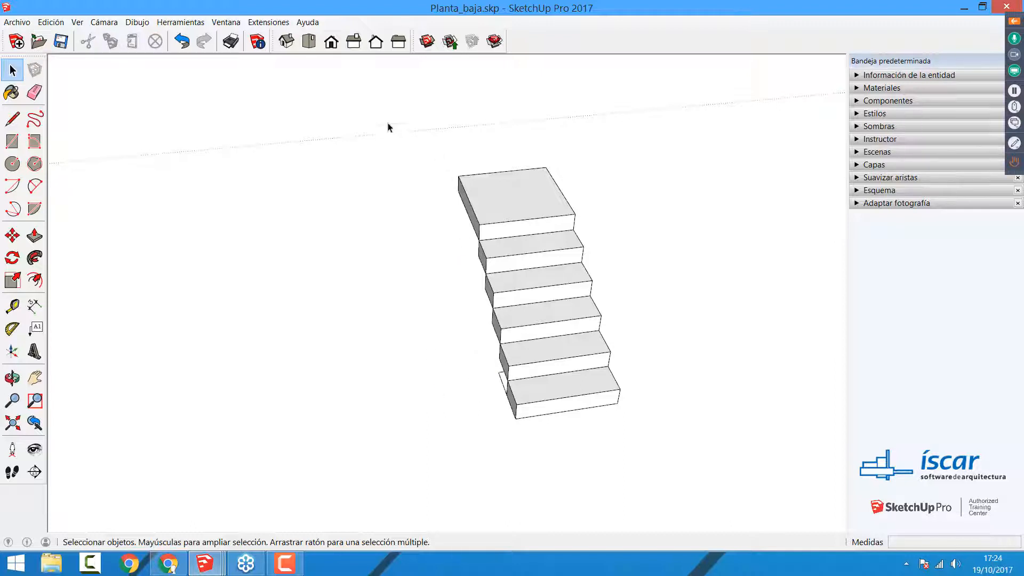
# Step: Select the whole flight with its landing and make it a single group
pyautogui.moveTo(388, 126); pyautogui.dragTo(668, 493)
pyautogui.rightClick(527, 326)
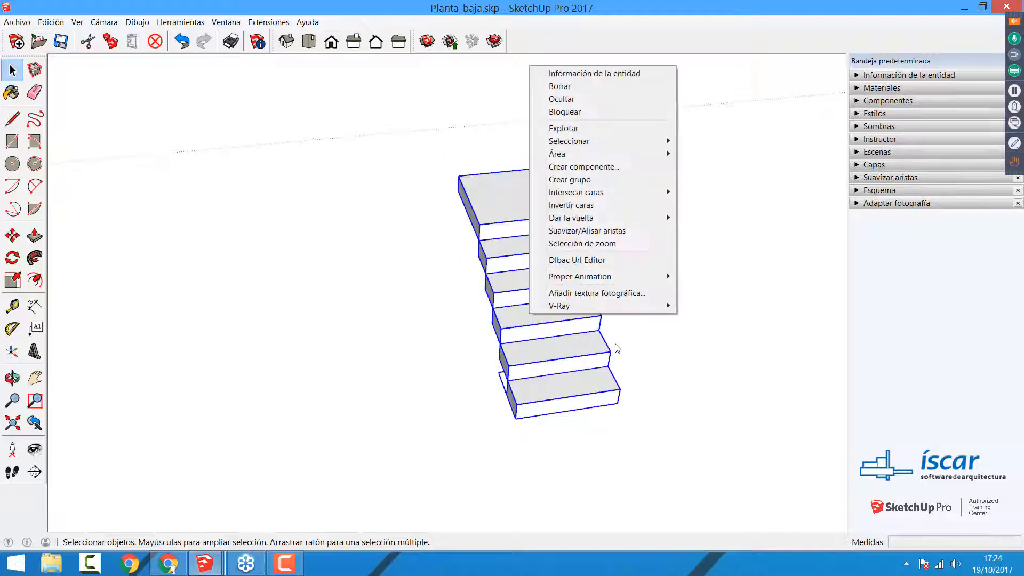
pyautogui.click(570, 177)
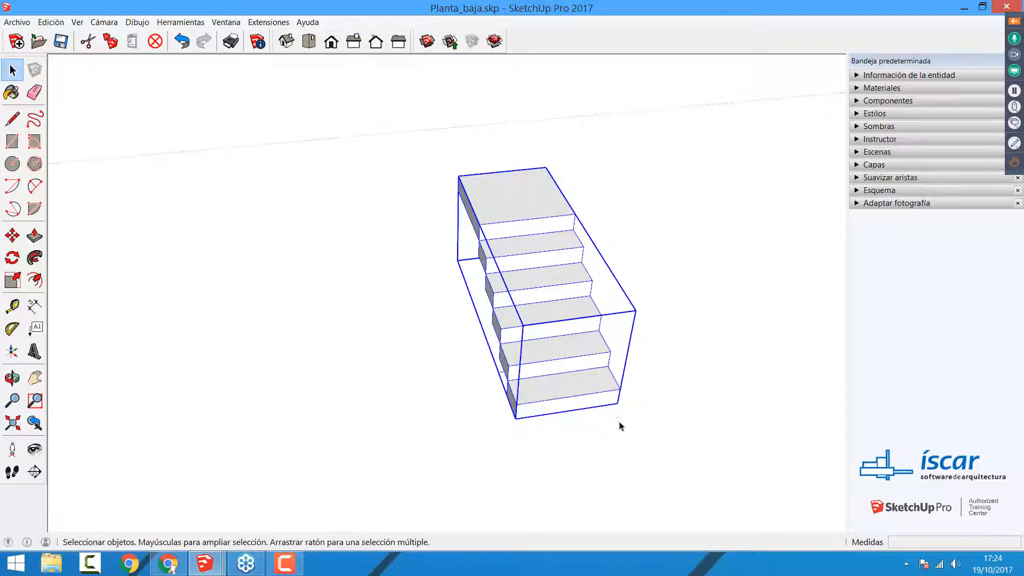
# Step: Move the stair group 7,97 m into the house, placing its lower front corner on the first tread by the stairwell wall
pyautogui.press('m')
pyautogui.click(616, 403)
pyautogui.scroll(-4, 347, 352)
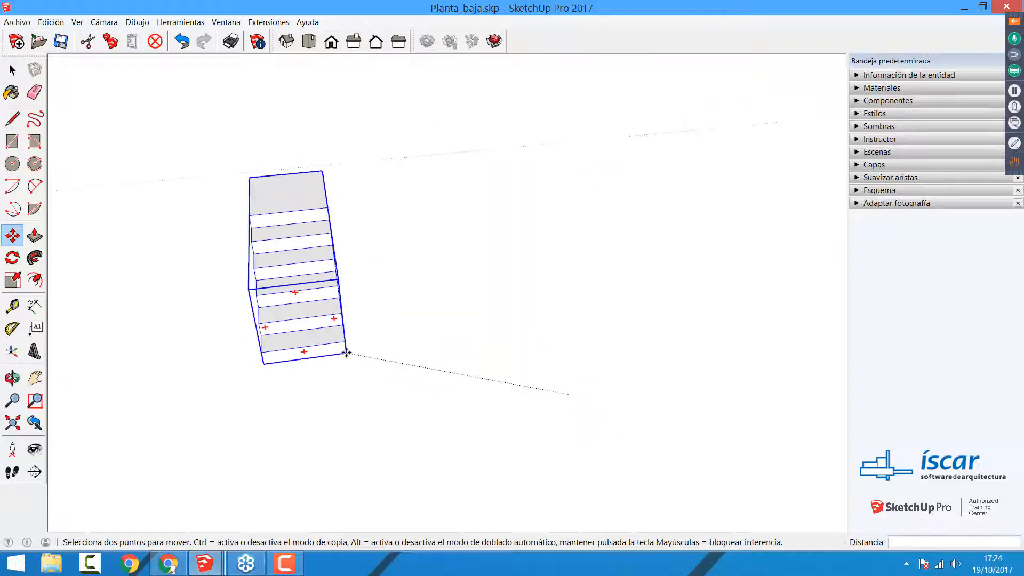
pyautogui.keyDown('shift'); pyautogui.moveTo(239, 342); pyautogui.dragTo(704, 286, button='middle'); pyautogui.keyUp('shift')
pyautogui.moveTo(592, 314); pyautogui.dragTo(693, 390, button='middle')
pyautogui.scroll(4, 592, 325)
pyautogui.scroll(4, 584, 318)
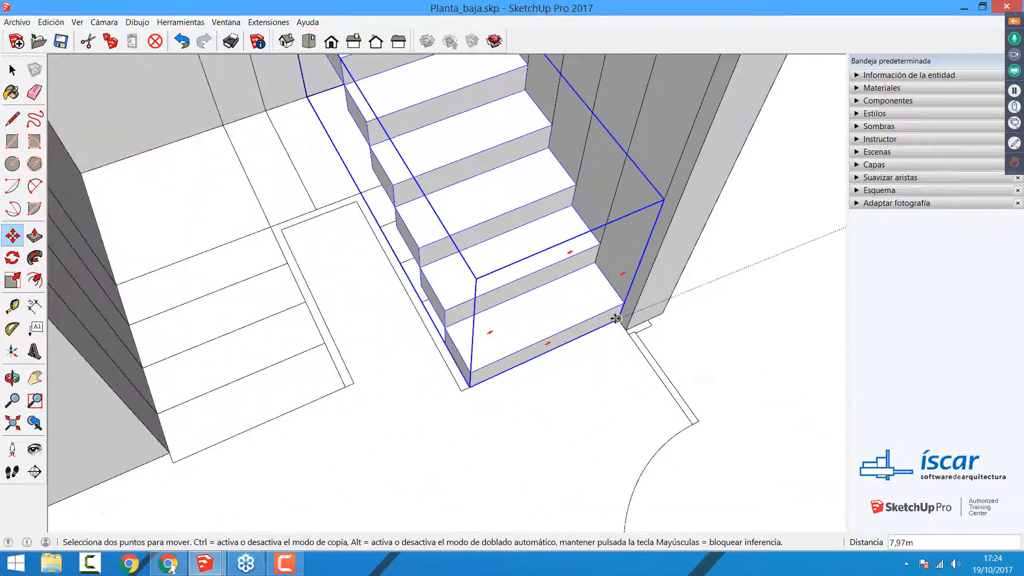
pyautogui.click(617, 319)
pyautogui.press('space')
pyautogui.click(487, 430)
pyautogui.scroll(-3, 487, 431)
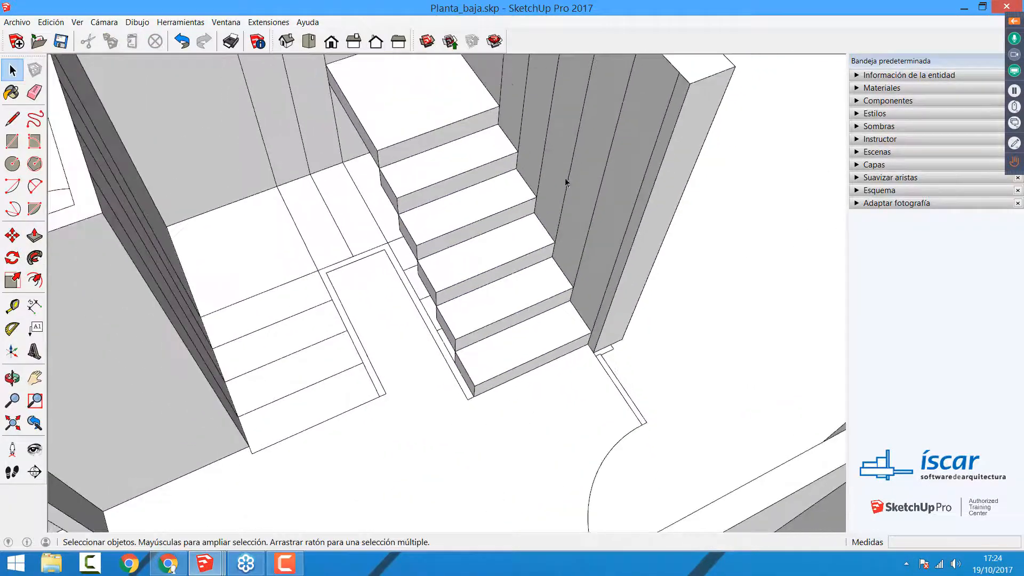
# Step: Erase the vertical division lines on the stairwell wall running alongside the flight
pyautogui.click(569, 175)
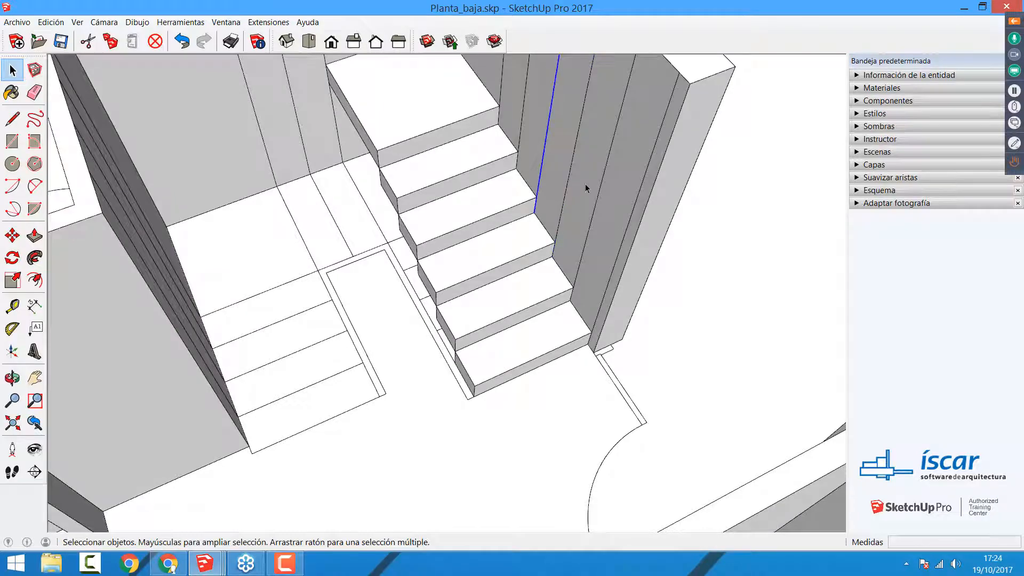
pyautogui.click(600, 192)
pyautogui.scroll(-2, 524, 364)
pyautogui.moveTo(524, 363); pyautogui.dragTo(563, 233, button='middle')
pyautogui.press('e')
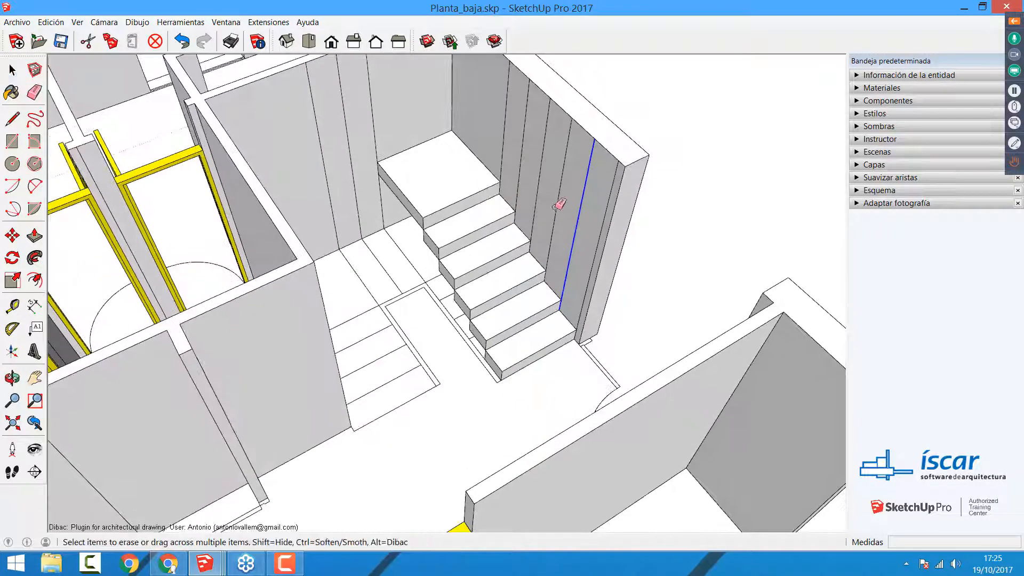
pyautogui.click(578, 217)
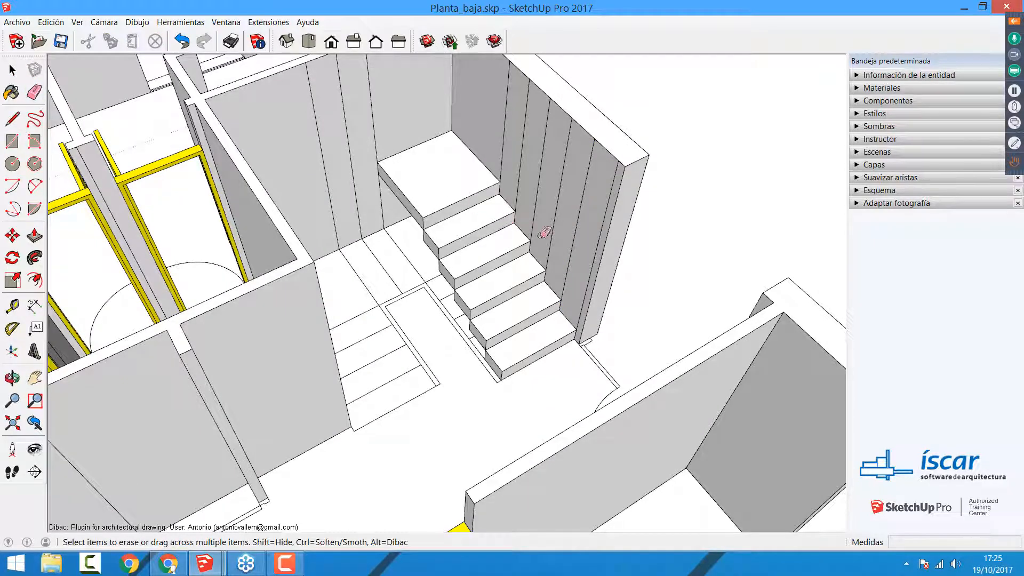
pyautogui.click(35, 98)
pyautogui.moveTo(607, 210)
pyautogui.mouseDown()
pyautogui.moveTo(514, 125)
pyautogui.moveTo(498, 130)
pyautogui.mouseUp()
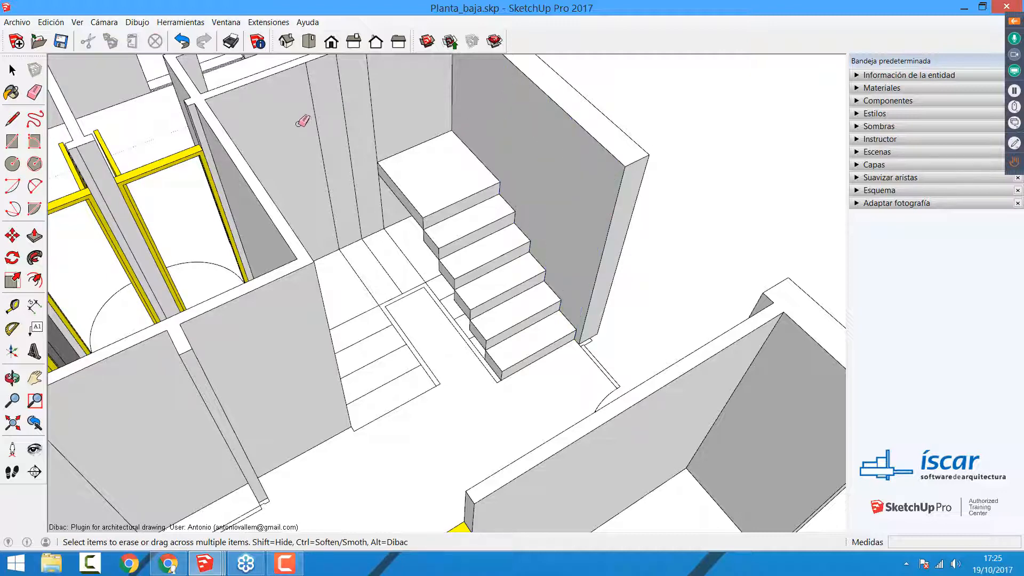
# Step: Erase the vertical division lines on the back wall and the opposite side wall of the stairwell
pyautogui.moveTo(302, 114)
pyautogui.mouseDown()
pyautogui.moveTo(380, 100)
pyautogui.moveTo(464, 149)
pyautogui.mouseUp()
pyautogui.moveTo(438, 320)
pyautogui.mouseDown(button='middle')
pyautogui.moveTo(418, 359)
pyautogui.moveTo(336, 286)
pyautogui.mouseUp(button='middle')
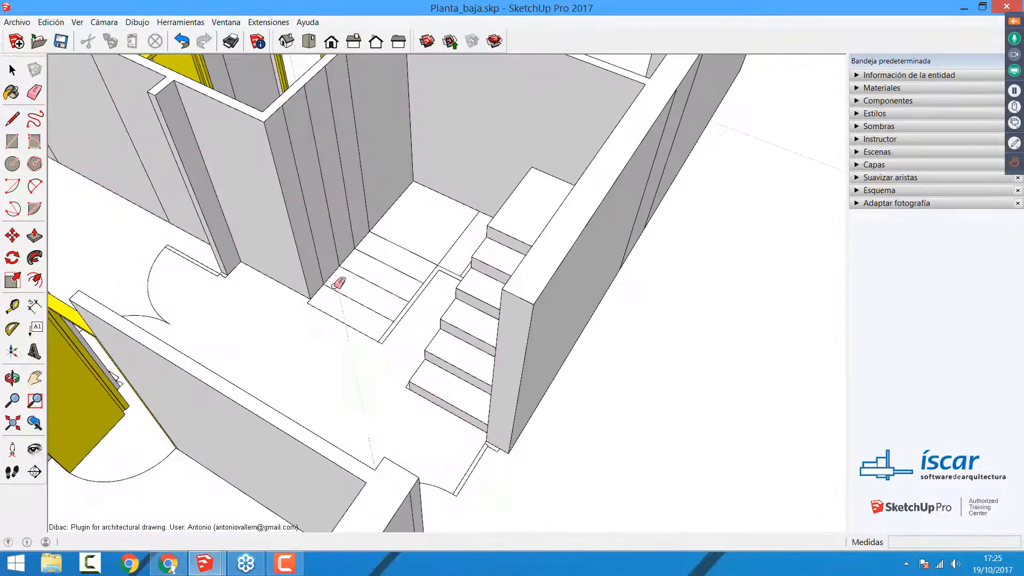
pyautogui.moveTo(291, 169)
pyautogui.mouseDown()
pyautogui.moveTo(354, 126)
pyautogui.moveTo(319, 144)
pyautogui.moveTo(336, 151)
pyautogui.mouseUp()
pyautogui.moveTo(336, 151)
pyautogui.mouseDown(button='middle')
pyautogui.moveTo(464, 196)
pyautogui.moveTo(434, 285)
pyautogui.mouseUp(button='middle')
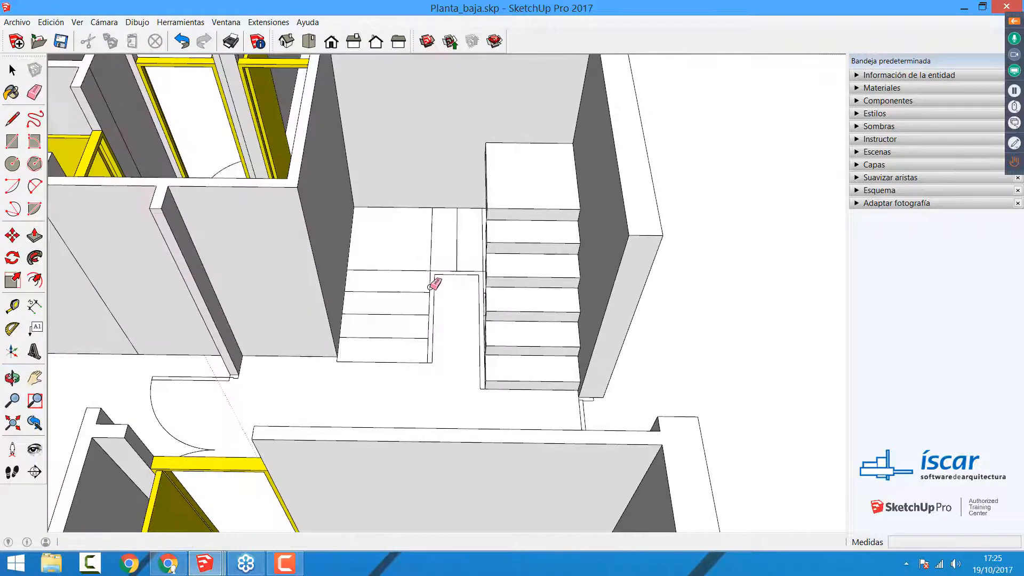
# Step: Erase the second flight's tread lines and the central stair outline from the stairwell floor
pyautogui.scroll(3, 431, 286)
pyautogui.moveTo(430, 258)
pyautogui.mouseDown()
pyautogui.moveTo(418, 373)
pyautogui.moveTo(432, 405)
pyautogui.moveTo(433, 324)
pyautogui.moveTo(431, 358)
pyautogui.moveTo(484, 239)
pyautogui.moveTo(486, 270)
pyautogui.mouseUp()
pyautogui.moveTo(549, 331); pyautogui.dragTo(629, 315, button='middle')
pyautogui.moveTo(492, 229)
pyautogui.mouseDown()
pyautogui.moveTo(512, 282)
pyautogui.moveTo(519, 258)
pyautogui.moveTo(558, 317)
pyautogui.mouseUp()
# Step: Try to erase the remaining outline lines beside the lowest steps, and undo that erasure
pyautogui.moveTo(567, 320); pyautogui.dragTo(576, 349)
pyautogui.hotkey('ctrl', 'z')
pyautogui.hotkey('ctrl', 'y')
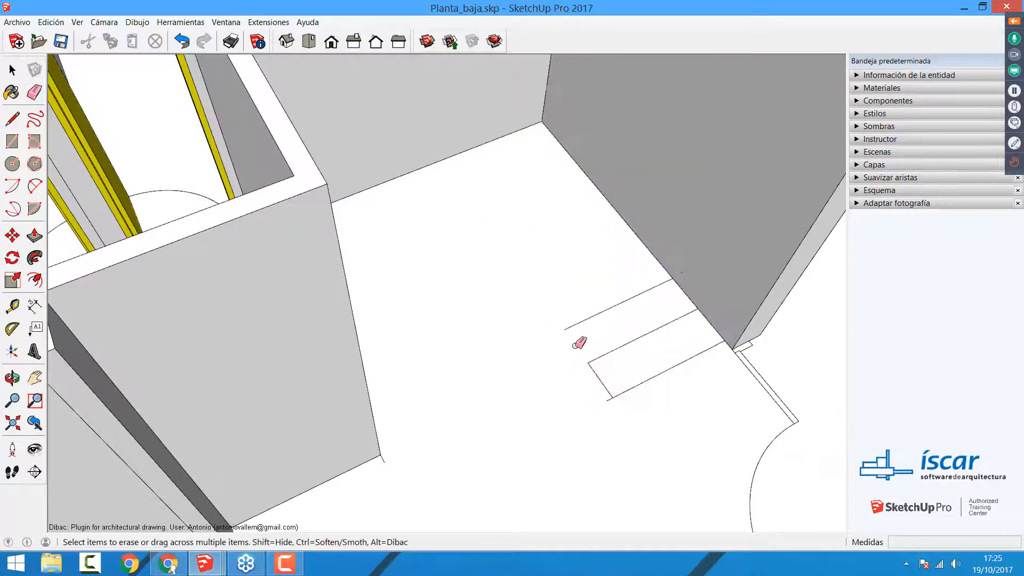
pyautogui.hotkey('ctrl', 'z')
pyautogui.press('space')
pyautogui.scroll(3, 581, 405)
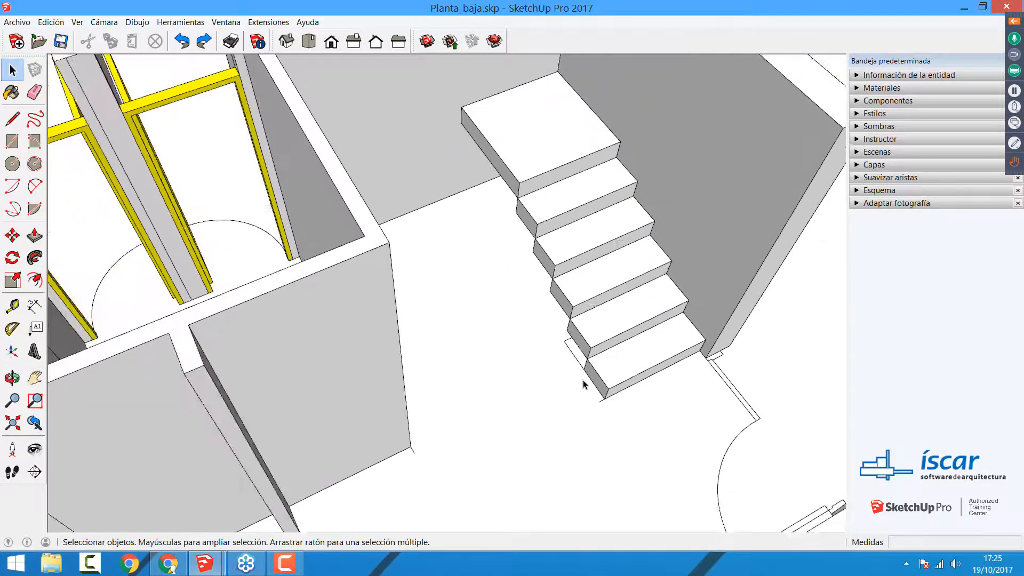
pyautogui.scroll(-5, 583, 384)
pyautogui.moveTo(583, 384); pyautogui.dragTo(375, 379, button='middle')
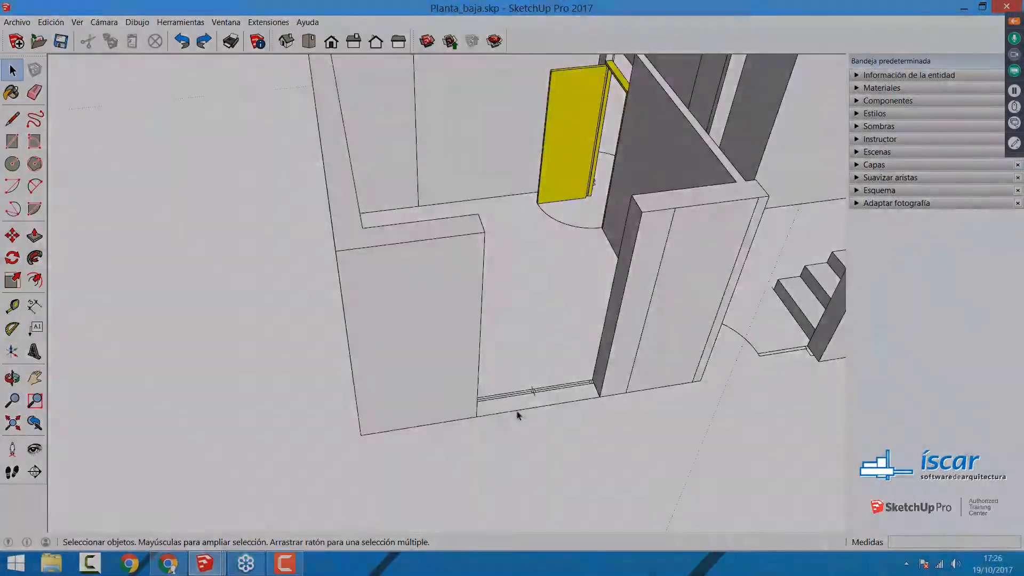
pyautogui.moveTo(517, 414); pyautogui.dragTo(494, 437, button='middle')
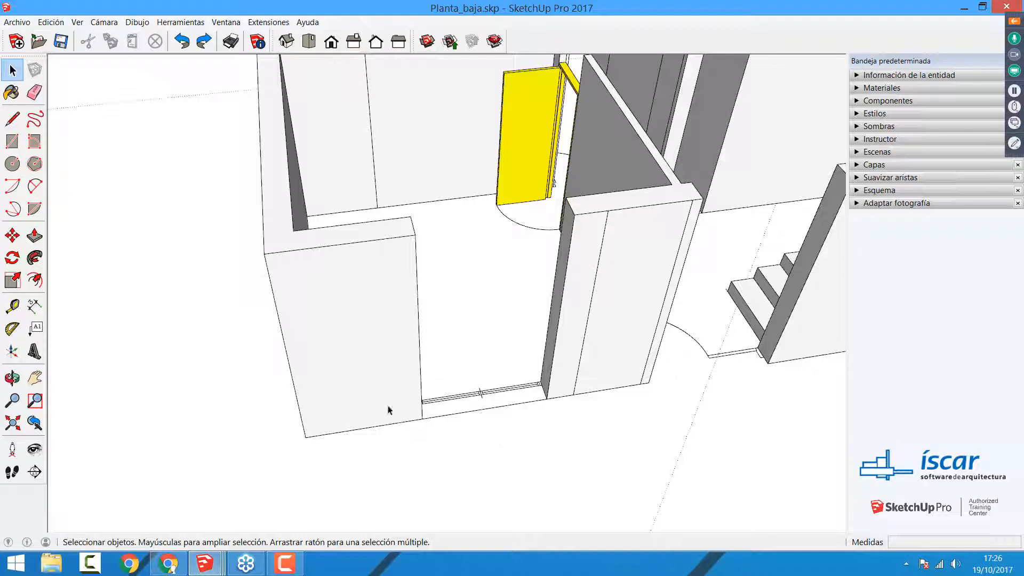
pyautogui.click(492, 396)
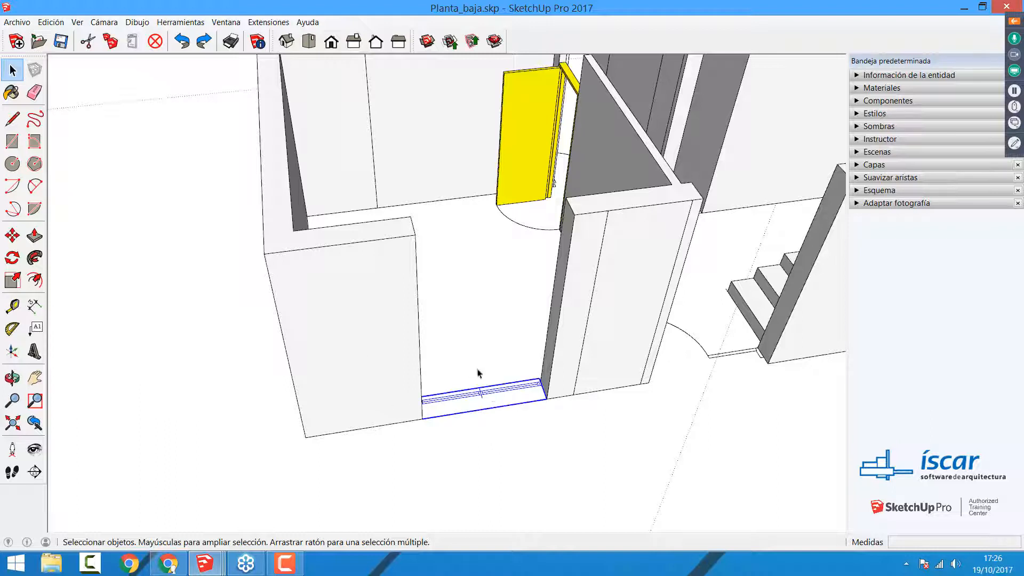
pyautogui.click(466, 321)
pyautogui.click(477, 397)
pyautogui.click(485, 353)
pyautogui.click(476, 395)
pyautogui.click(483, 317)
pyautogui.click(475, 403)
pyautogui.scroll(-3, 377, 384)
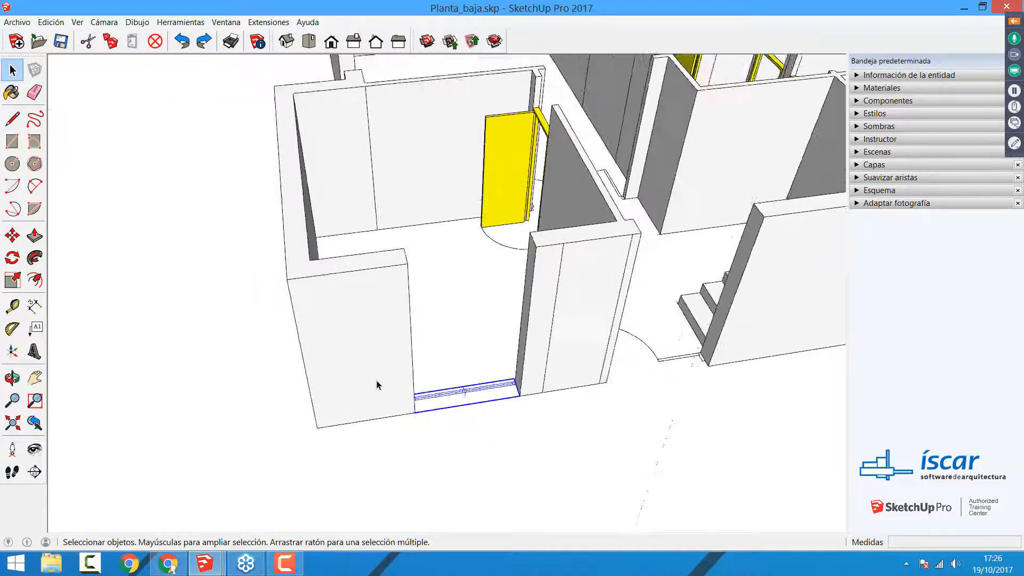
pyautogui.scroll(-3, 377, 361)
pyautogui.scroll(6, 346, 394)
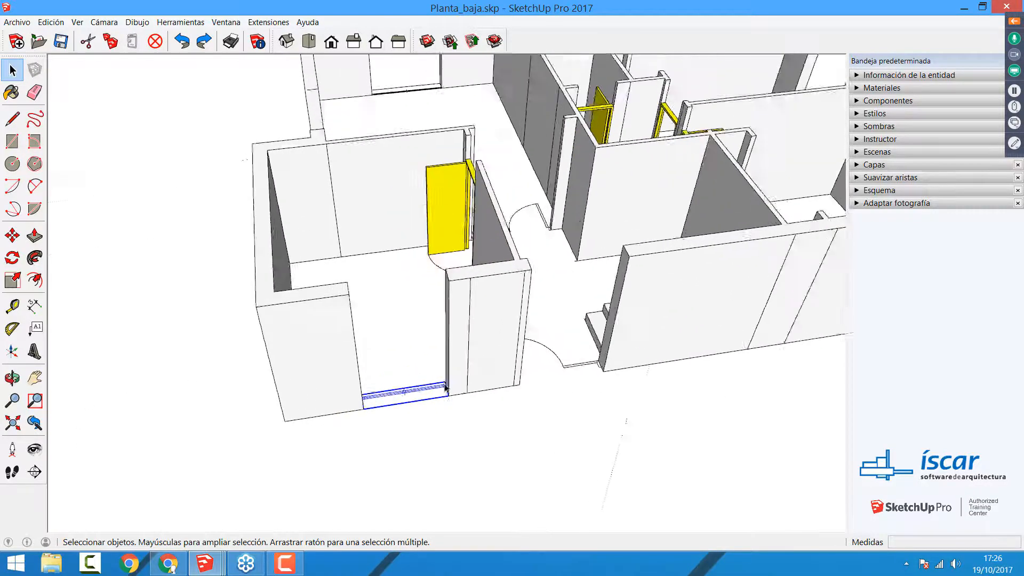
pyautogui.scroll(-1, 321, 417)
pyautogui.keyDown('shift'); pyautogui.moveTo(295, 419); pyautogui.dragTo(429, 395, button='middle'); pyautogui.keyUp('shift')
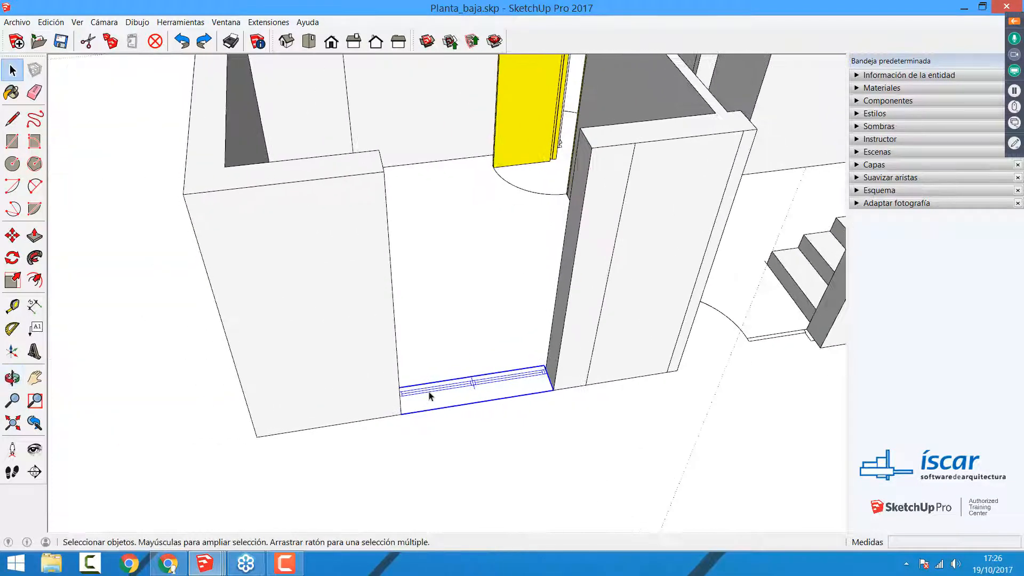
pyautogui.doubleClick(464, 391)
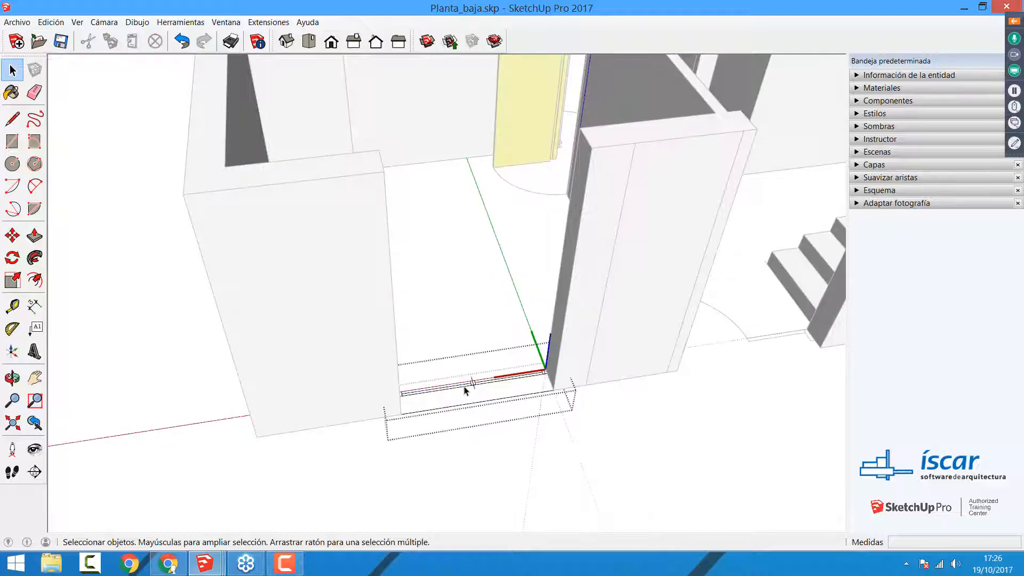
pyautogui.click(505, 418)
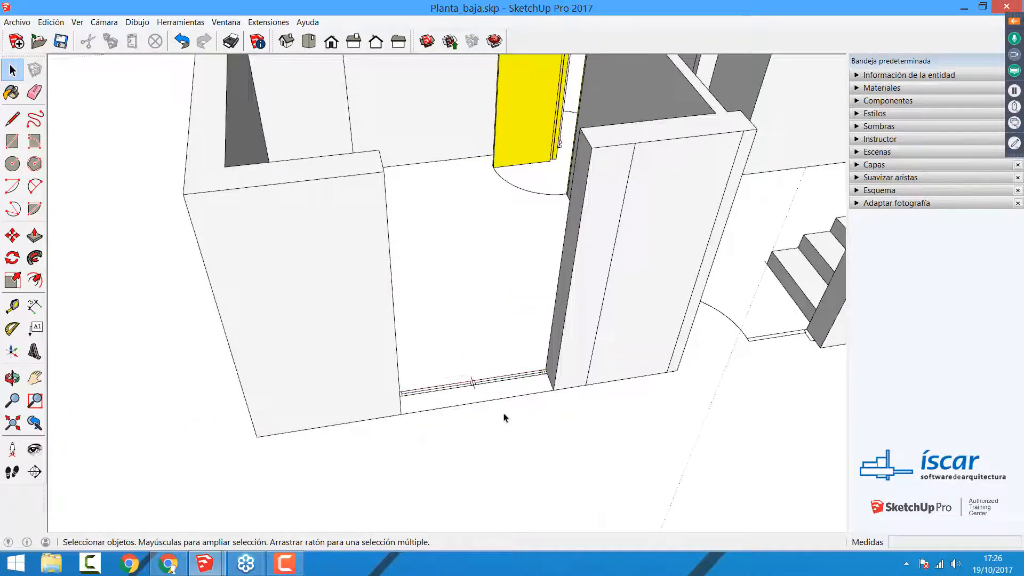
pyautogui.doubleClick(473, 388)
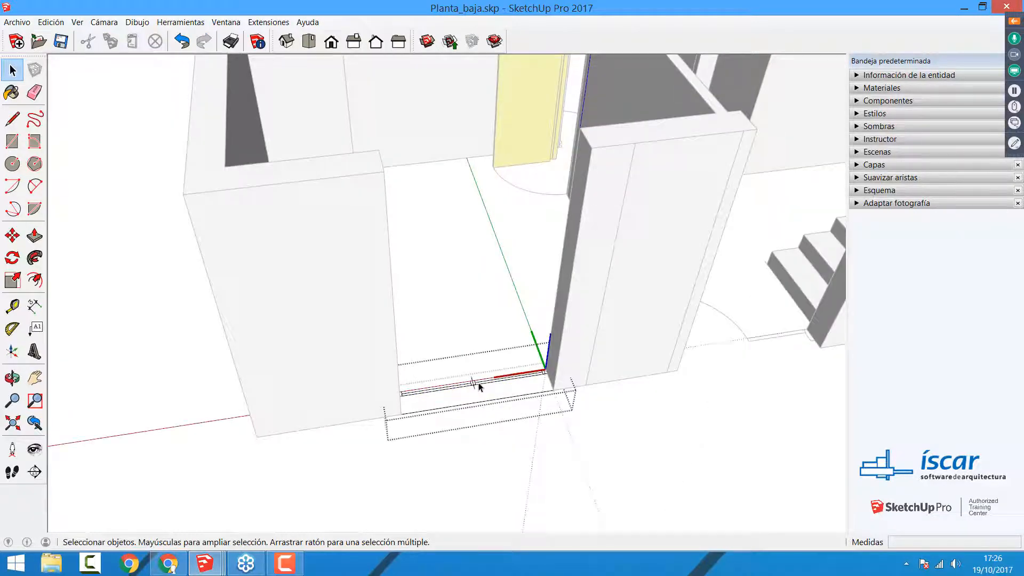
pyautogui.click(468, 444)
# Step: Try to replace the plan lines inside the window component with a 1.40 by 0.25 m rectangle, and undo the replacement
pyautogui.doubleClick(473, 386)
pyautogui.moveTo(349, 302); pyautogui.dragTo(643, 479)
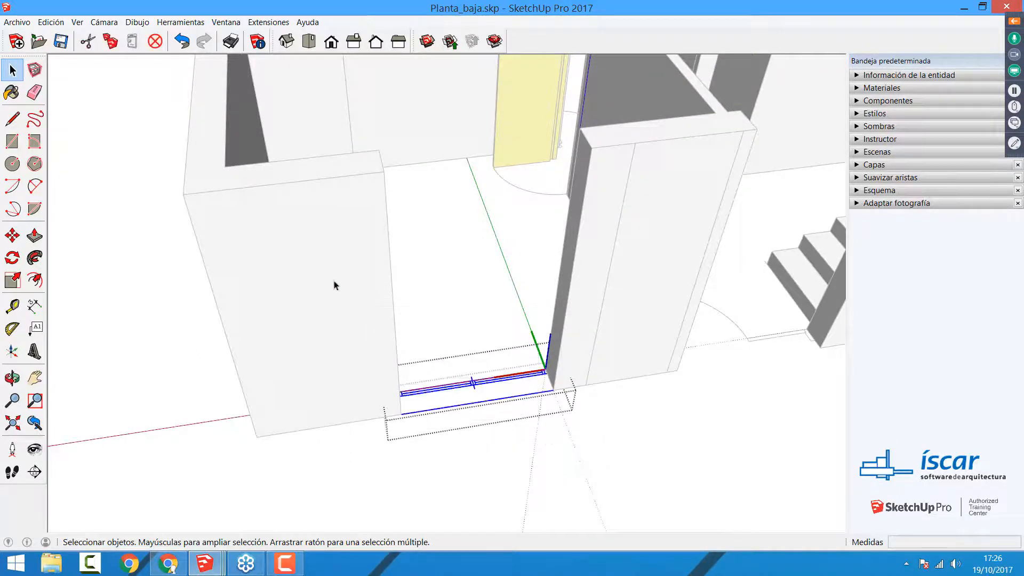
pyautogui.moveTo(334, 286); pyautogui.dragTo(644, 468)
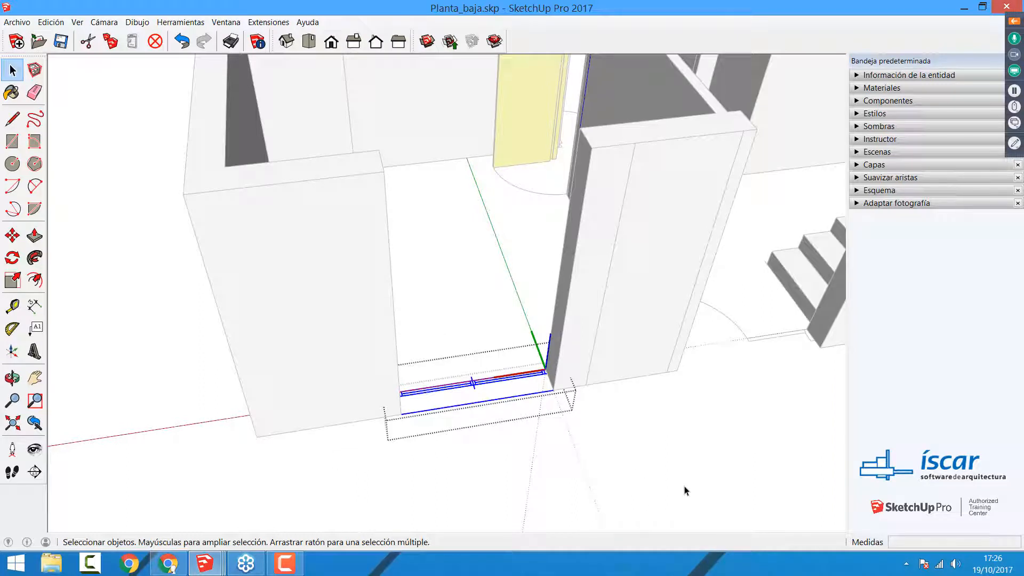
pyautogui.press('Delete')
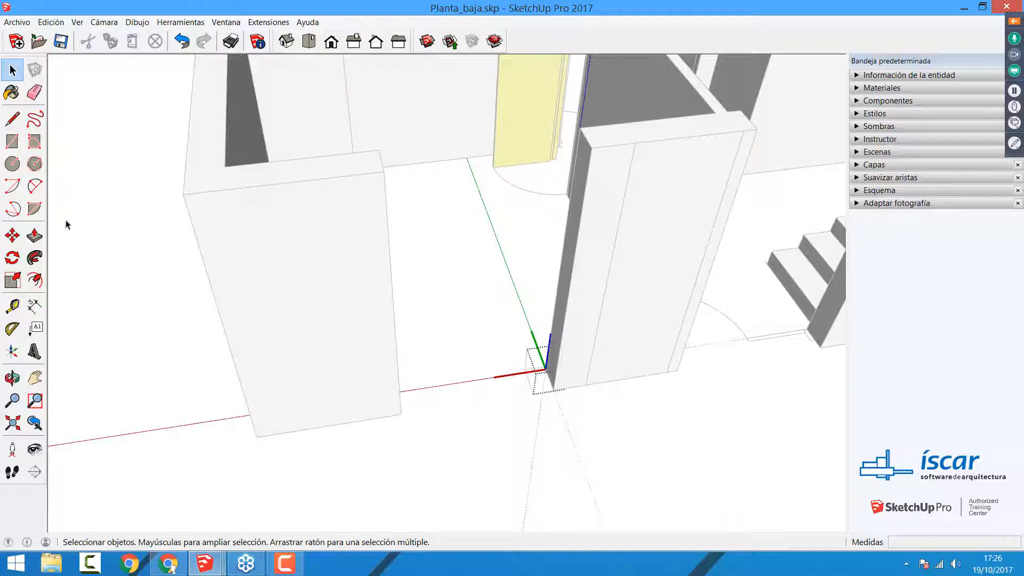
pyautogui.press('r')
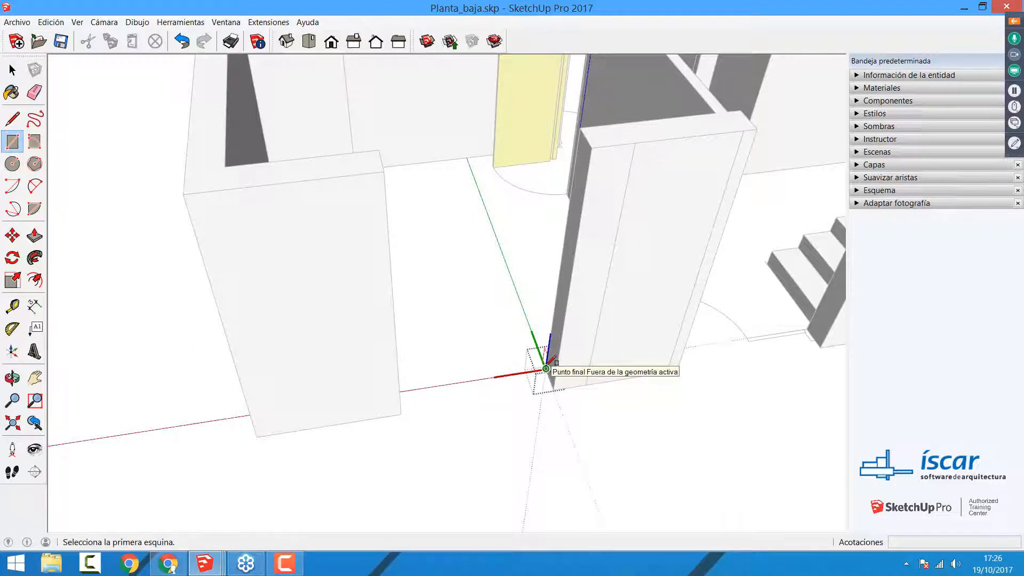
pyautogui.click(546, 368)
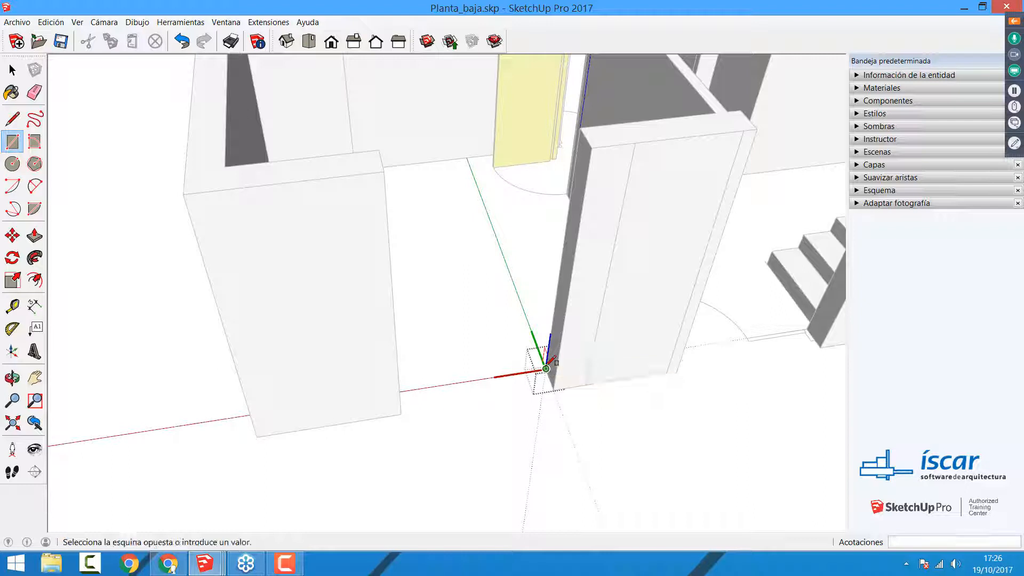
pyautogui.click(402, 412)
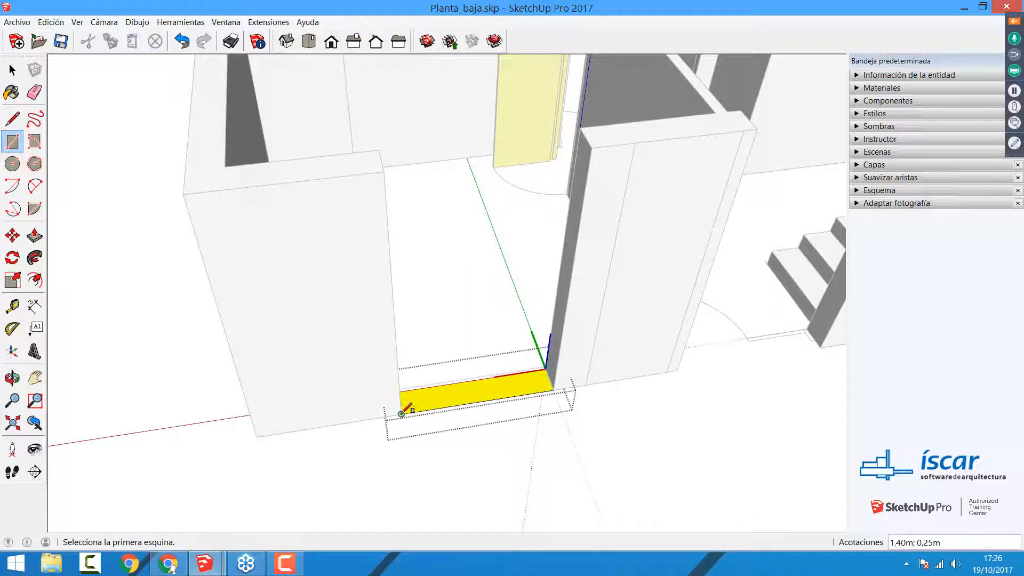
pyautogui.hotkey('ctrl', 'z')
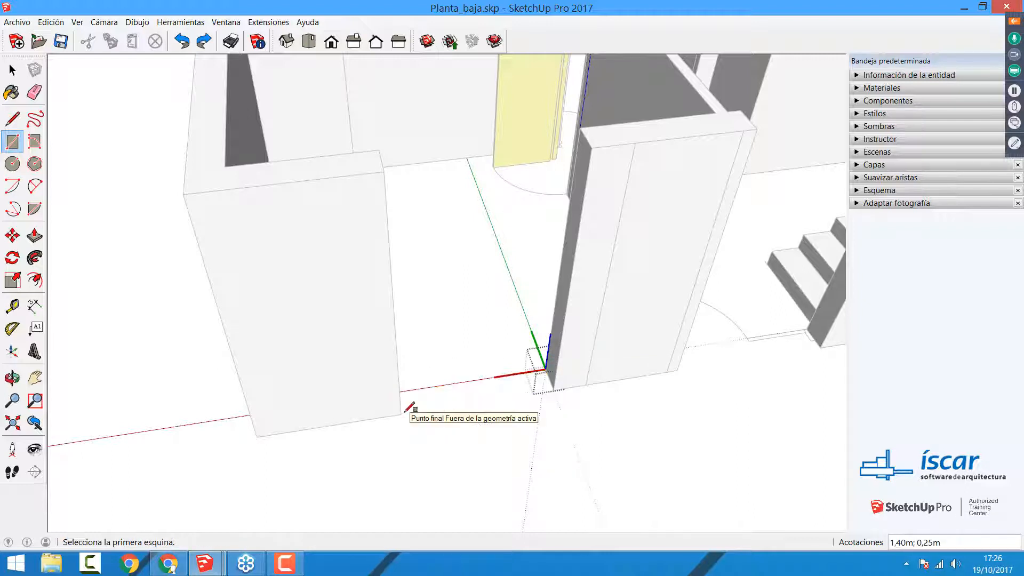
pyautogui.hotkey('ctrl', 'z')
pyautogui.press('space')
pyautogui.click(531, 416)
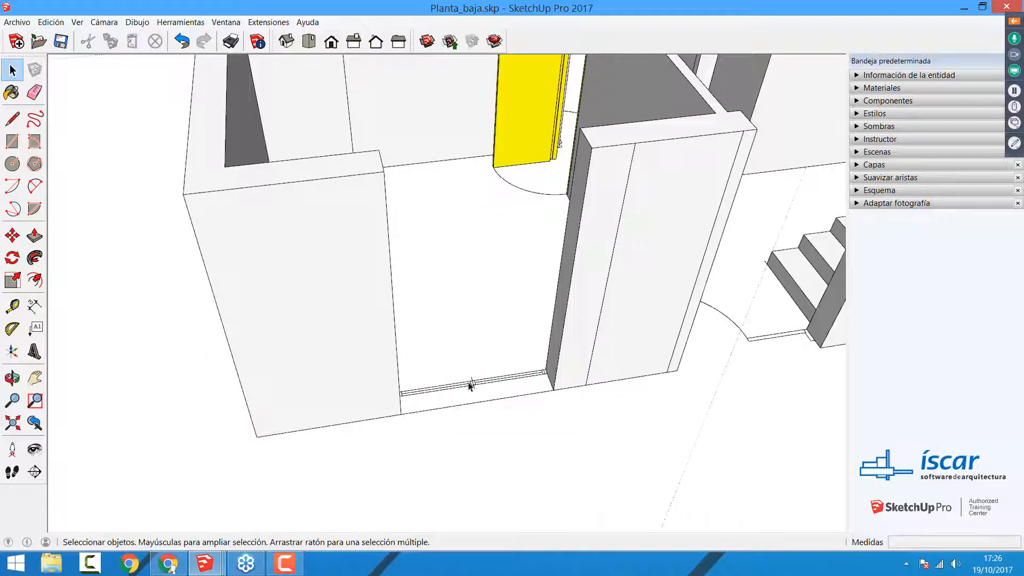
# Step: Open the window component in the front wall opening and delete all of its flat plan lines
pyautogui.doubleClick(468, 383)
pyautogui.moveTo(353, 305); pyautogui.dragTo(648, 495)
pyautogui.scroll(-3, 648, 496)
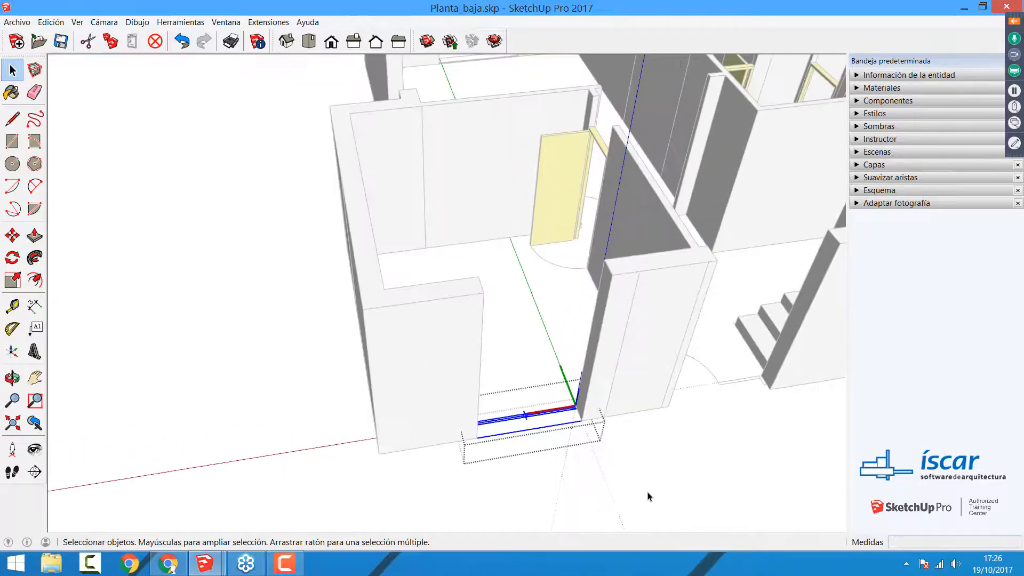
pyautogui.moveTo(646, 491); pyautogui.dragTo(578, 366, button='middle')
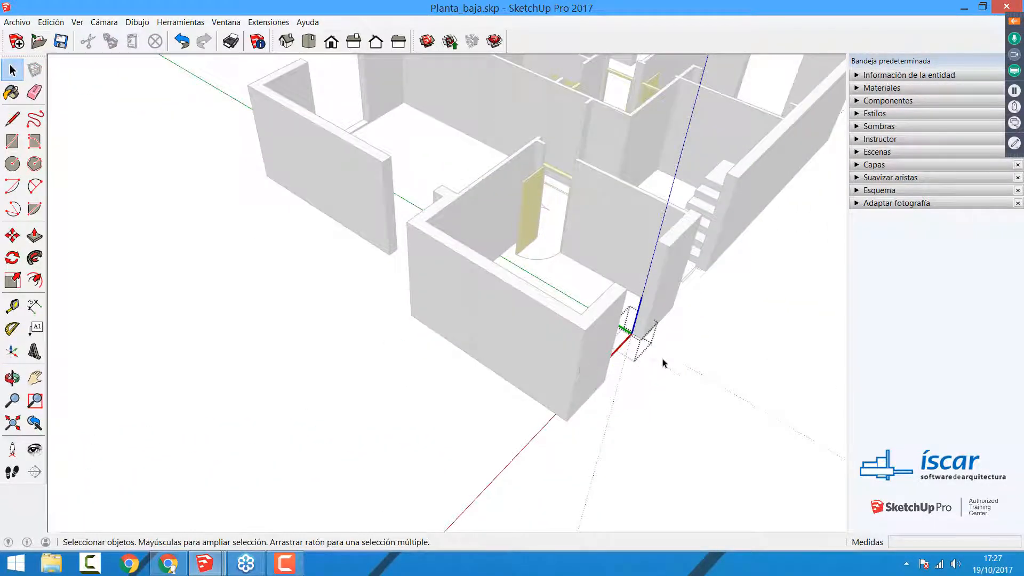
pyautogui.moveTo(676, 357); pyautogui.dragTo(508, 409, button='middle')
# Step: Draw a 1.40 by 0.25 m rectangle inside the window component, filling the wall opening's footprint between its opposite corners
pyautogui.scroll(5, 509, 408)
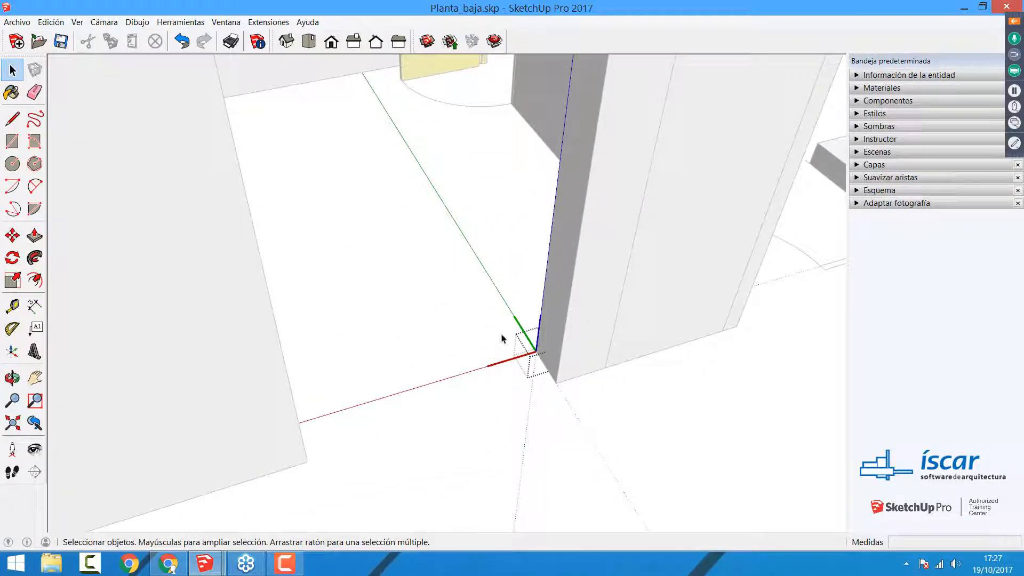
pyautogui.press('a')
pyautogui.press('r')
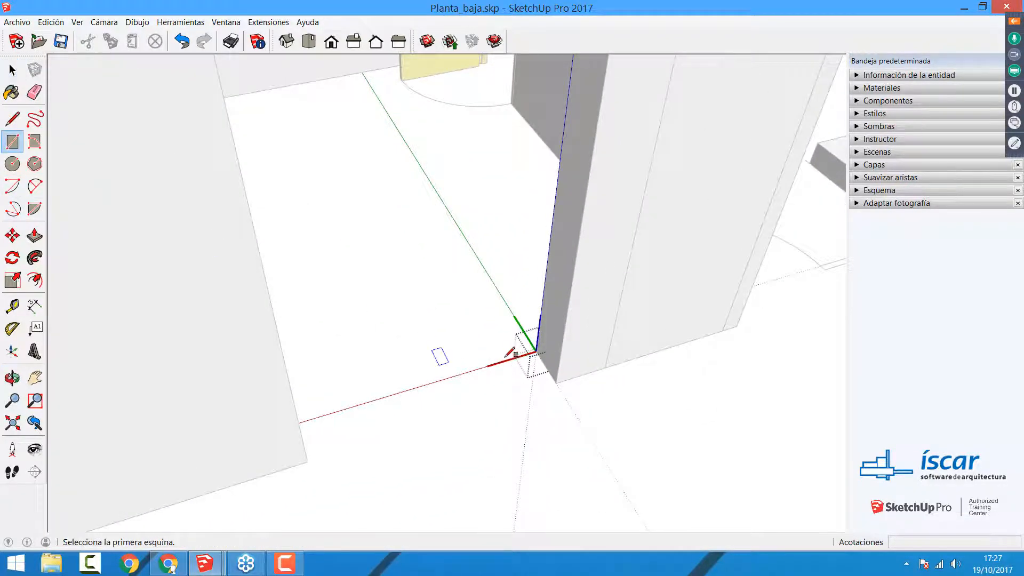
pyautogui.click(536, 351)
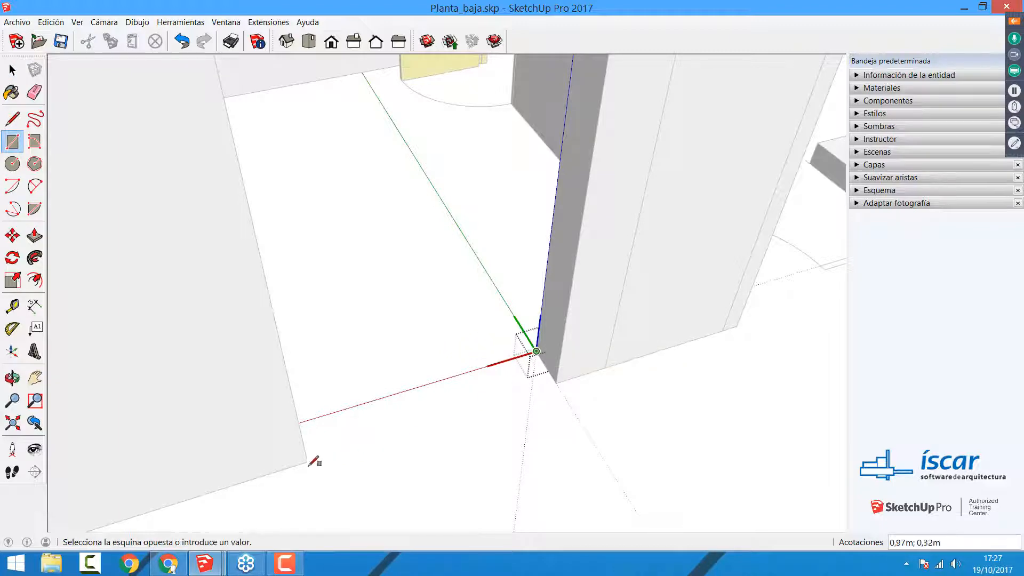
pyautogui.click(308, 459)
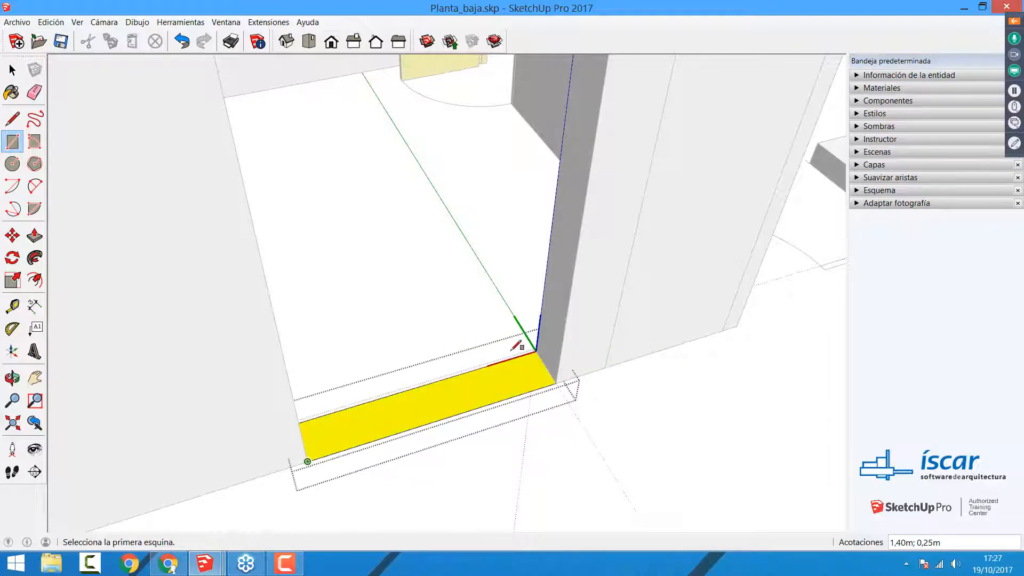
# Step: Push/Pull the rectangle in the wall opening up 1 m to form the section below the window
pyautogui.scroll(-5, 580, 315)
pyautogui.moveTo(450, 283); pyautogui.dragTo(596, 293, button='middle')
pyautogui.moveTo(639, 259); pyautogui.dragTo(436, 450, button='middle')
pyautogui.moveTo(525, 348); pyautogui.dragTo(354, 448, button='middle')
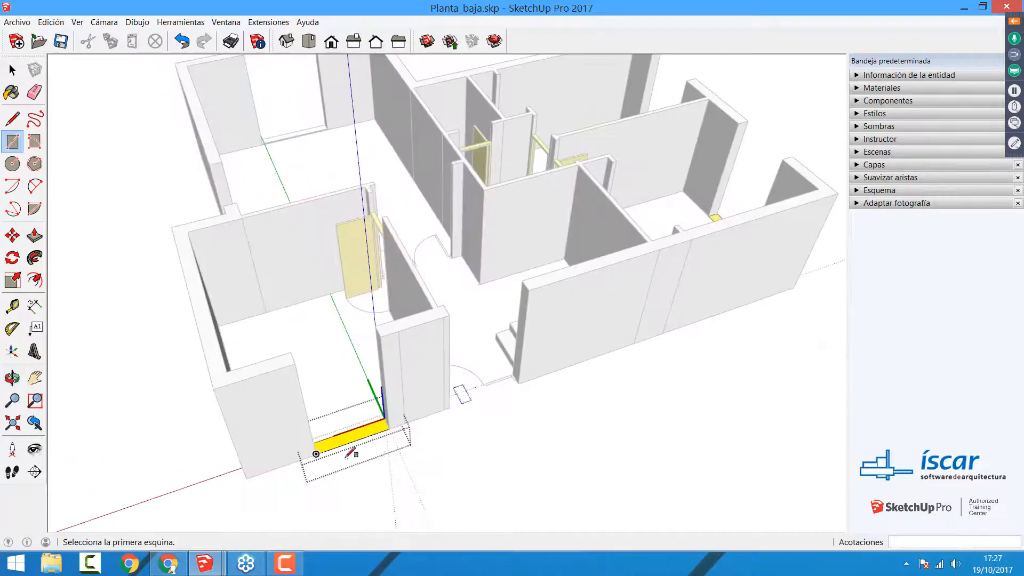
pyautogui.scroll(6, 427, 411)
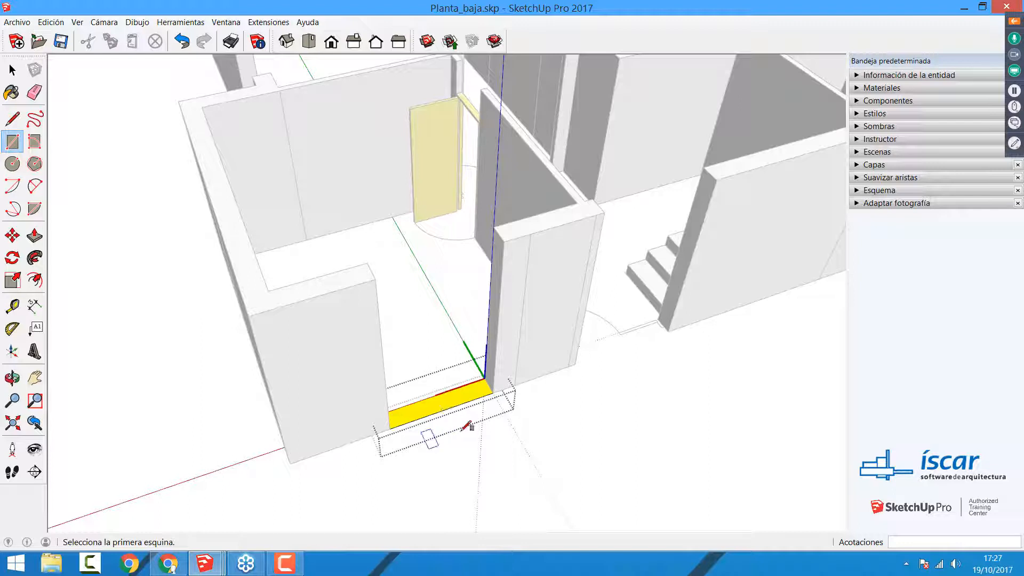
pyautogui.press('p')
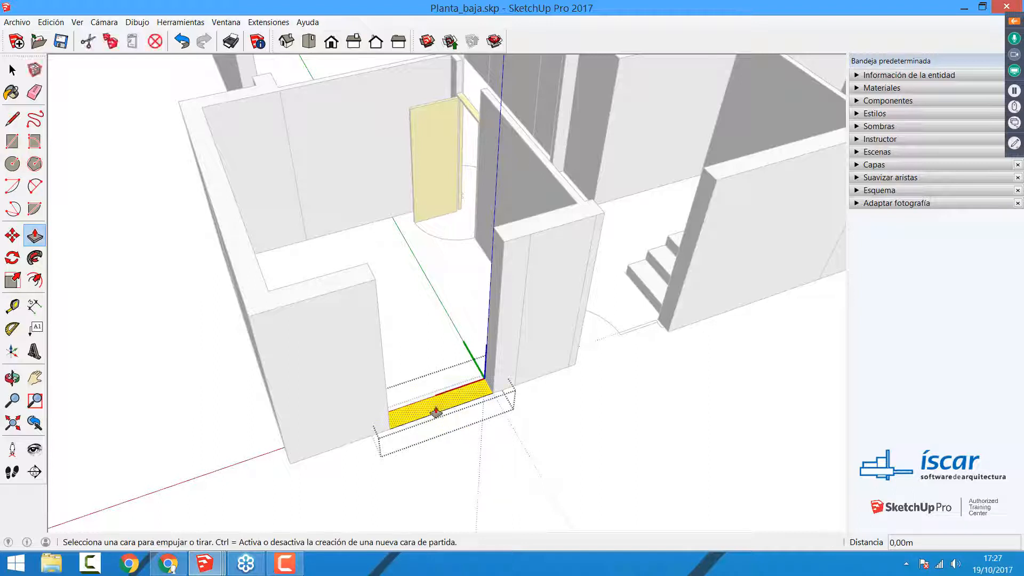
pyautogui.click(435, 412)
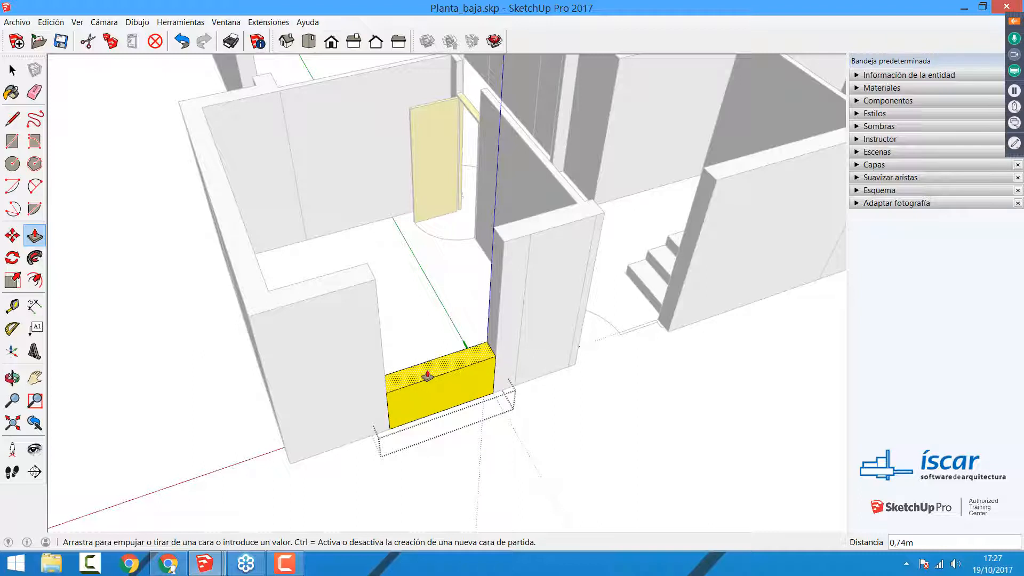
pyautogui.write('1')
pyautogui.press('Return')
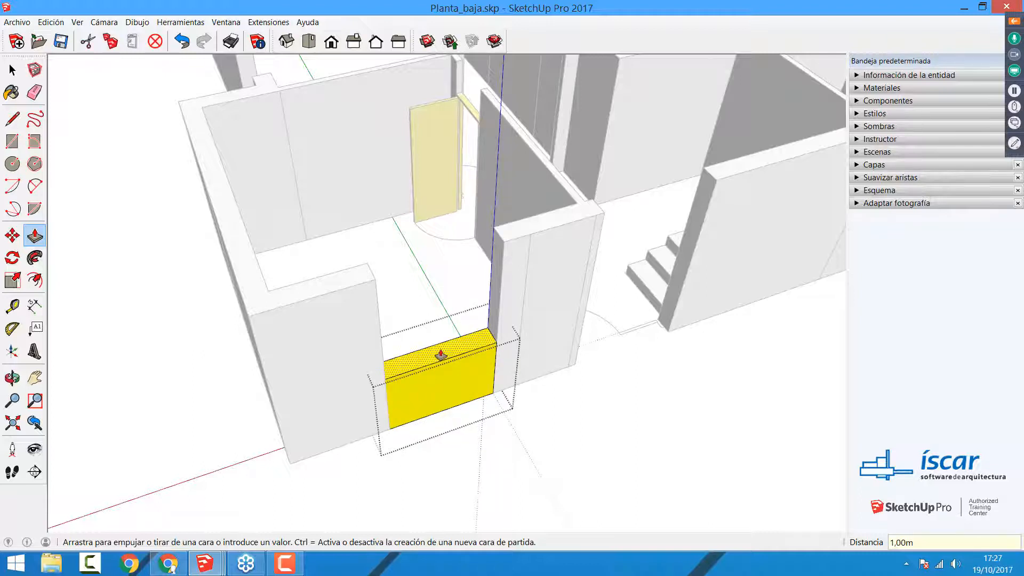
# Step: Extrude a separate 1.20 m window section above the base, and a separate 0.40 m section up to the wall's top
pyautogui.click(441, 354)
pyautogui.write('1,')
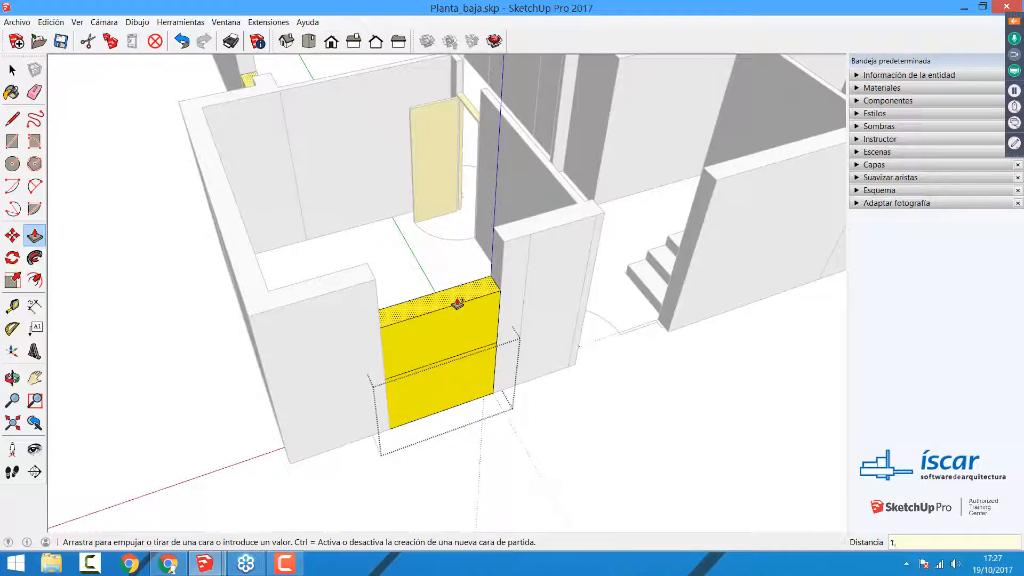
pyautogui.write('20')
pyautogui.press('Return')
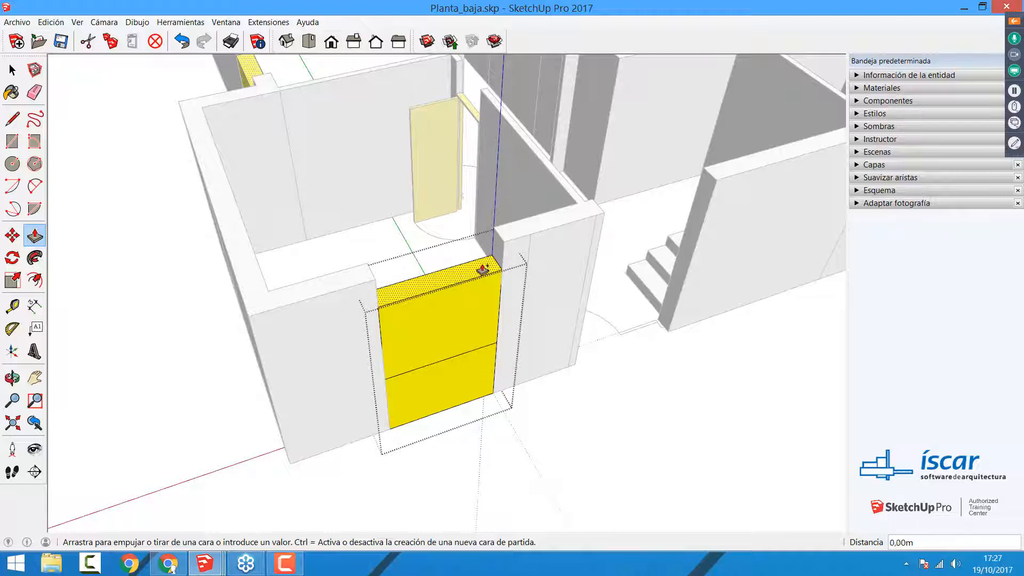
pyautogui.click(509, 243)
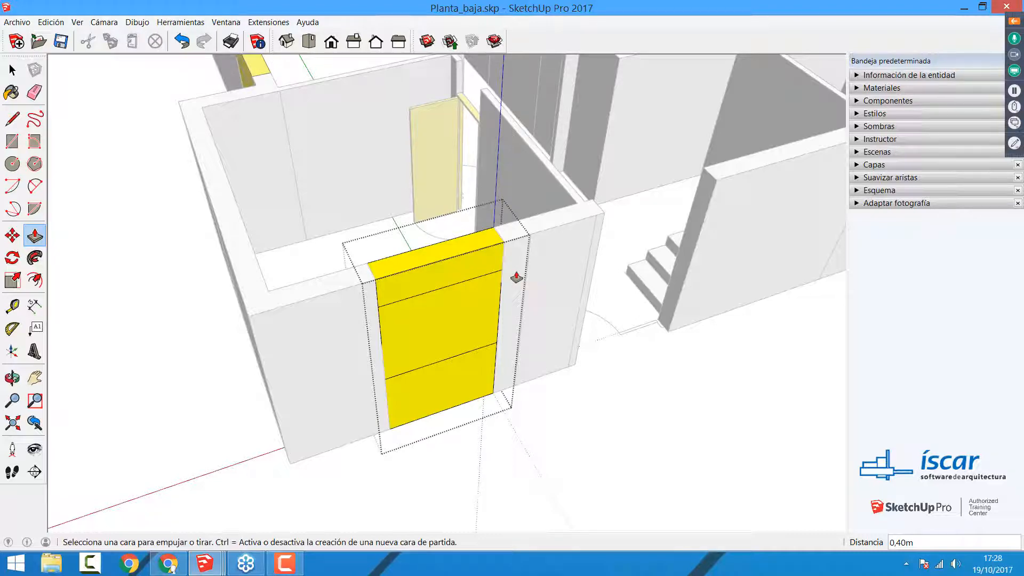
# Step: Offset the outline of the middle window section's front face inward by about 0.06 m
pyautogui.moveTo(514, 279); pyautogui.dragTo(567, 365, button='middle')
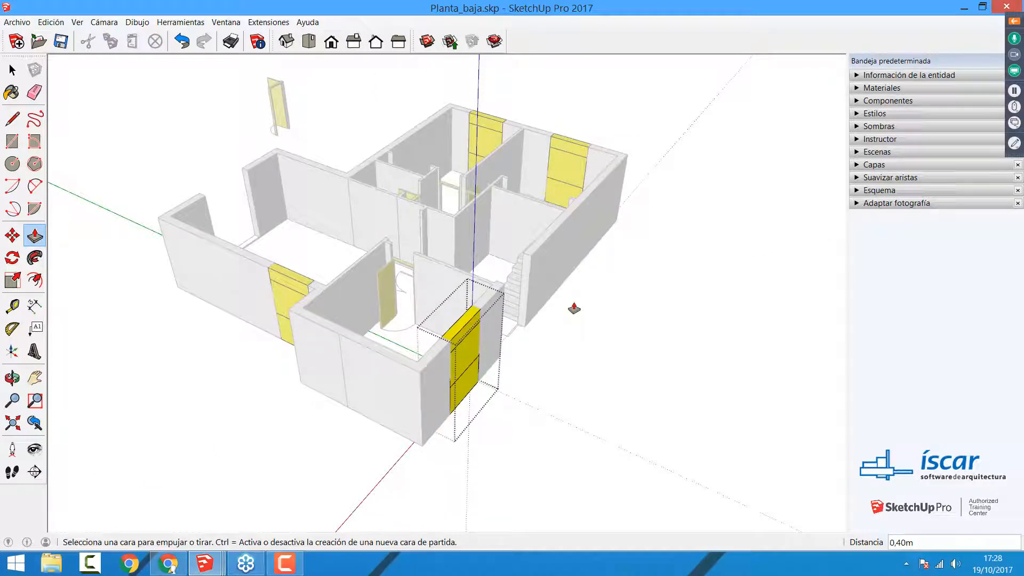
pyautogui.moveTo(540, 311); pyautogui.dragTo(421, 315, button='middle')
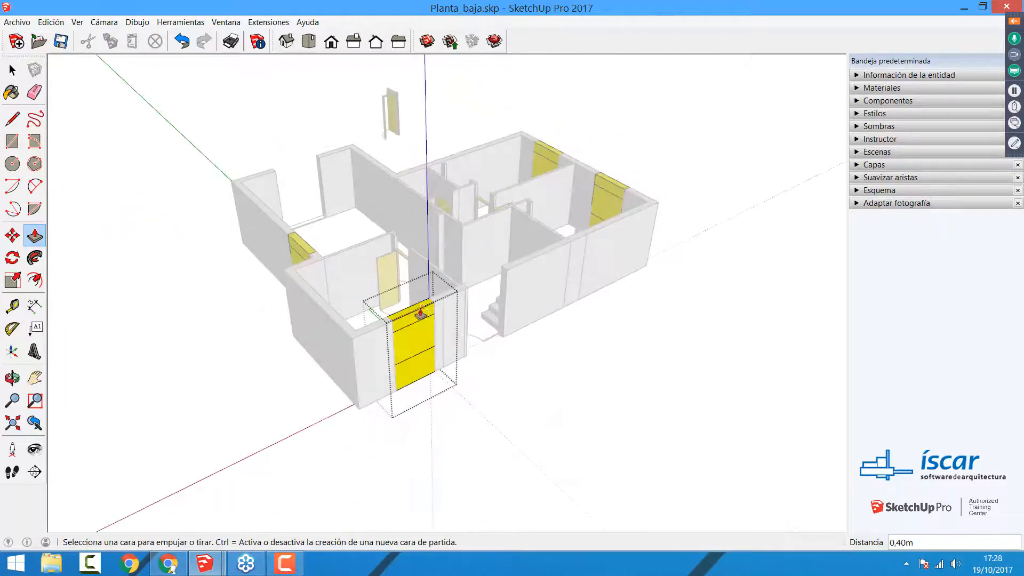
pyautogui.scroll(3, 411, 335)
pyautogui.scroll(3, 410, 339)
pyautogui.moveTo(397, 358); pyautogui.dragTo(481, 279, button='middle')
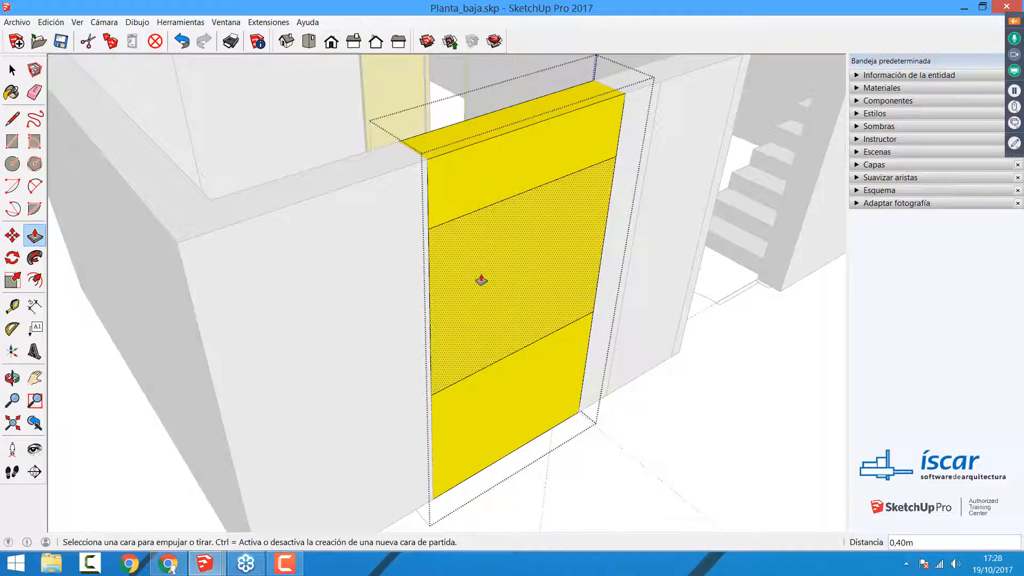
pyautogui.press('space')
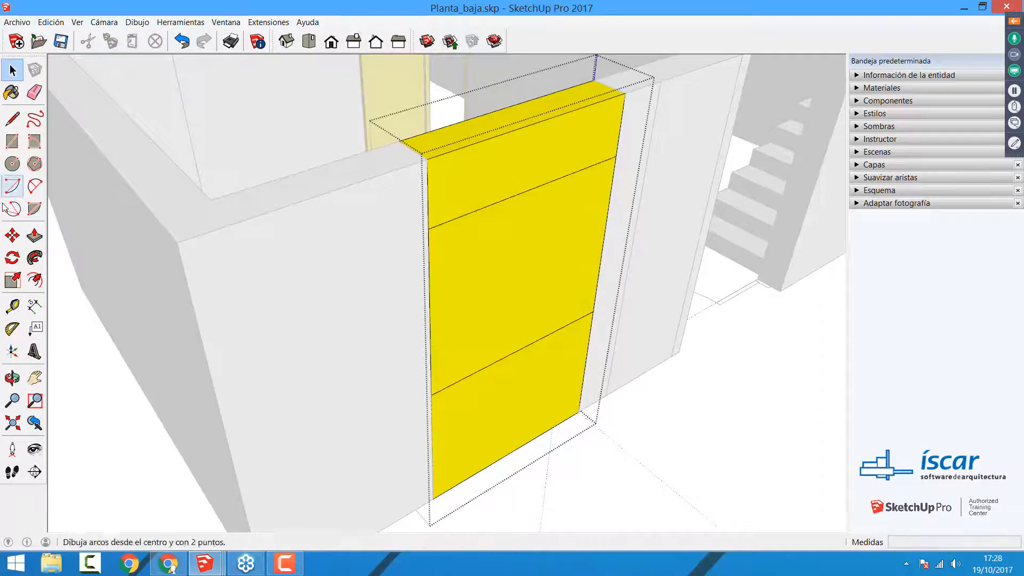
pyautogui.click(484, 224)
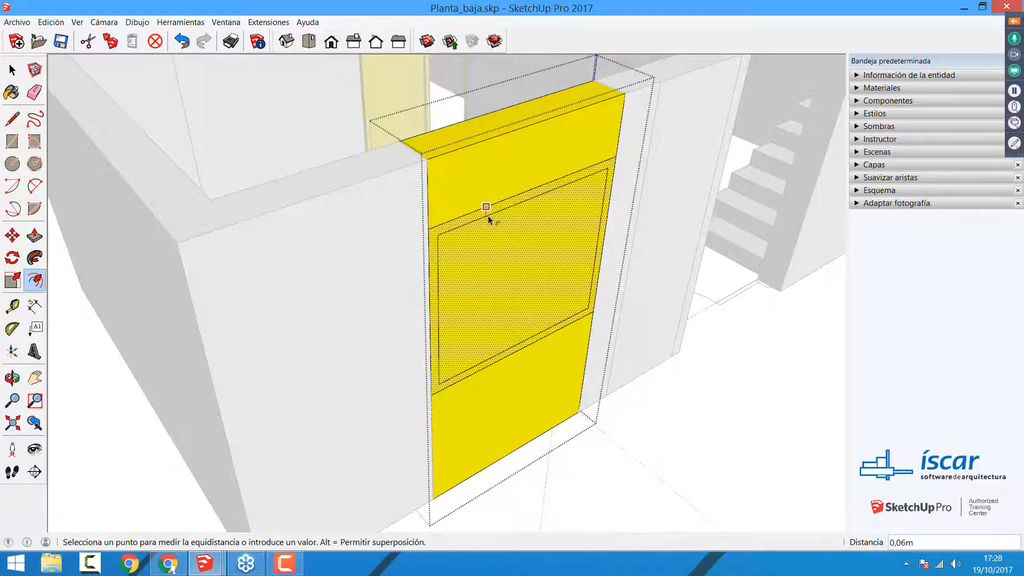
pyautogui.click(488, 214)
# Step: Push/Pull the border around the middle window section outward to form a projecting frame
pyautogui.press('p')
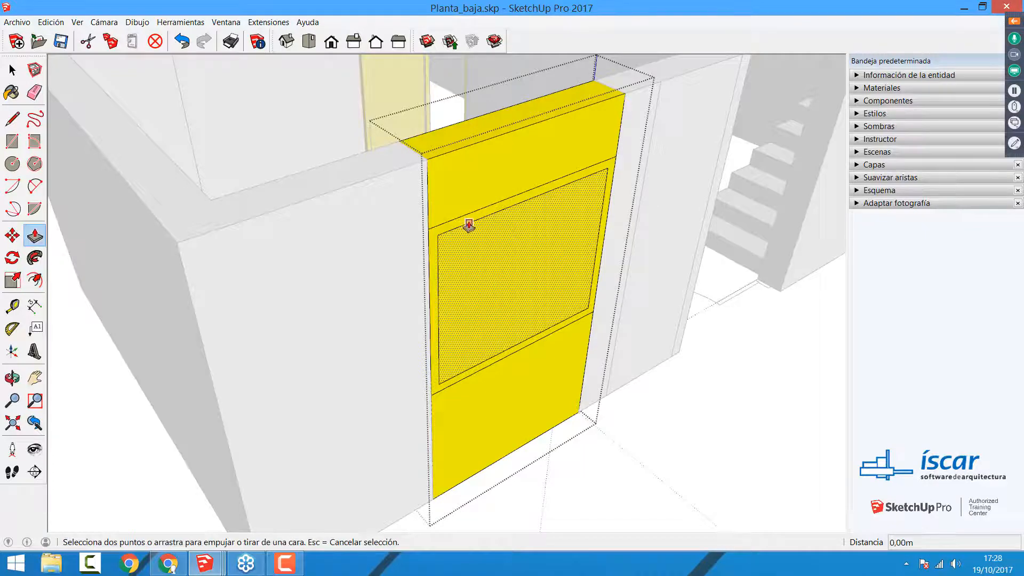
pyautogui.click(464, 227)
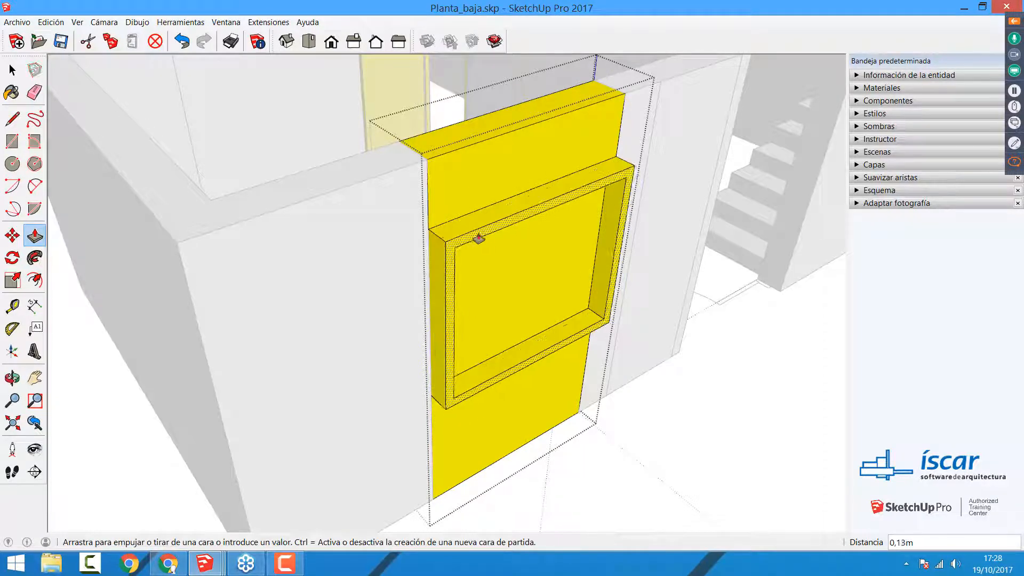
pyautogui.click(472, 233)
pyautogui.press('space')
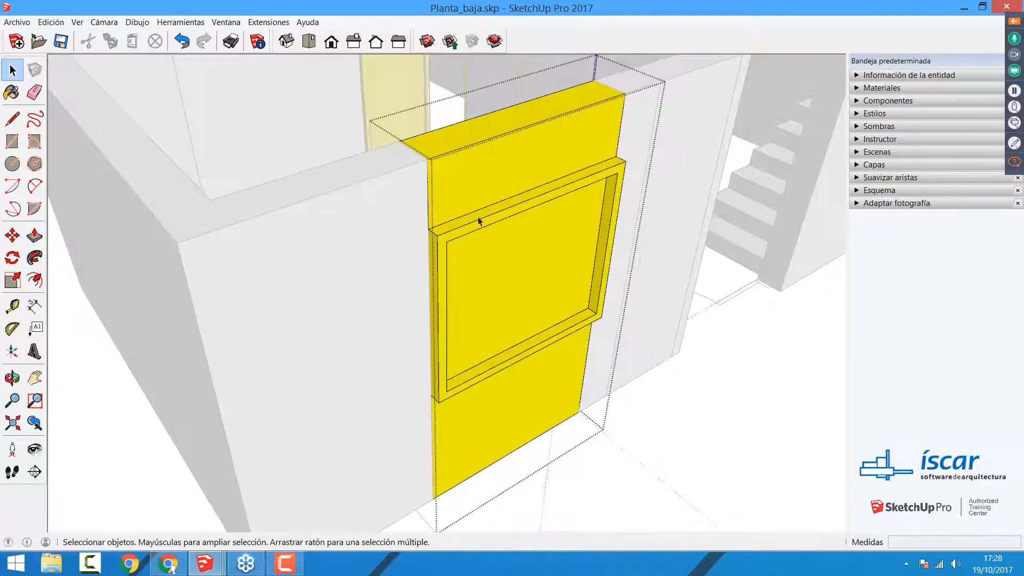
pyautogui.moveTo(396, 164); pyautogui.dragTo(674, 440)
pyautogui.moveTo(596, 434); pyautogui.dragTo(512, 392, button='middle')
pyautogui.scroll(-1, 353, 224)
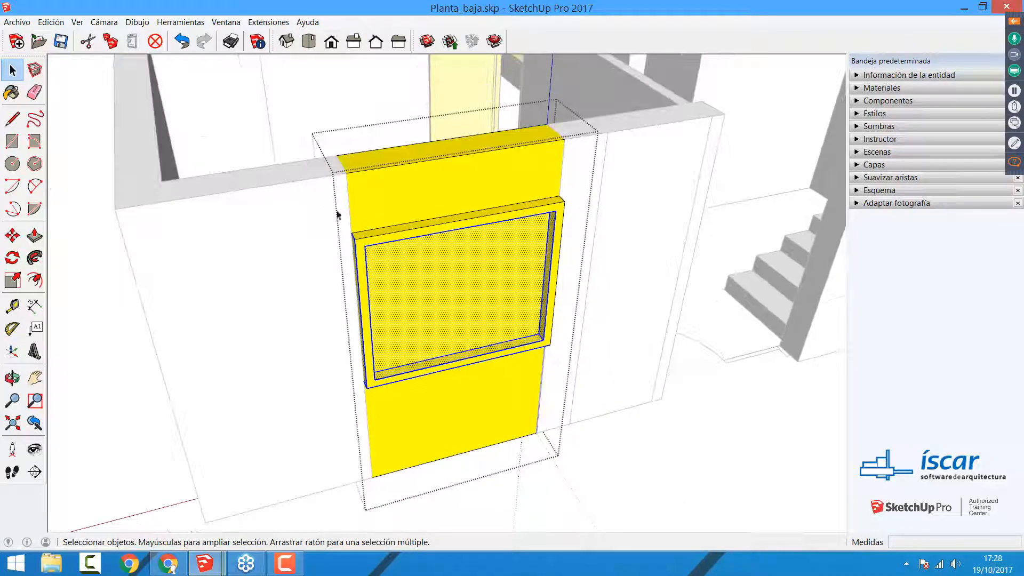
pyautogui.moveTo(319, 203); pyautogui.dragTo(613, 421)
pyautogui.moveTo(336, 180); pyautogui.dragTo(603, 435)
pyautogui.press('m')
pyautogui.click(493, 288)
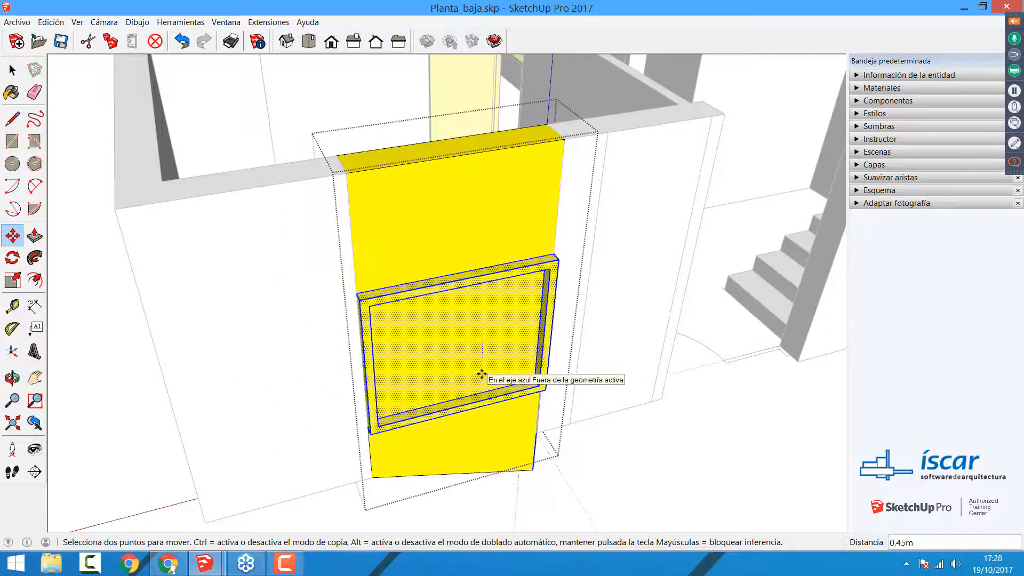
pyautogui.press('Escape')
pyautogui.press('space')
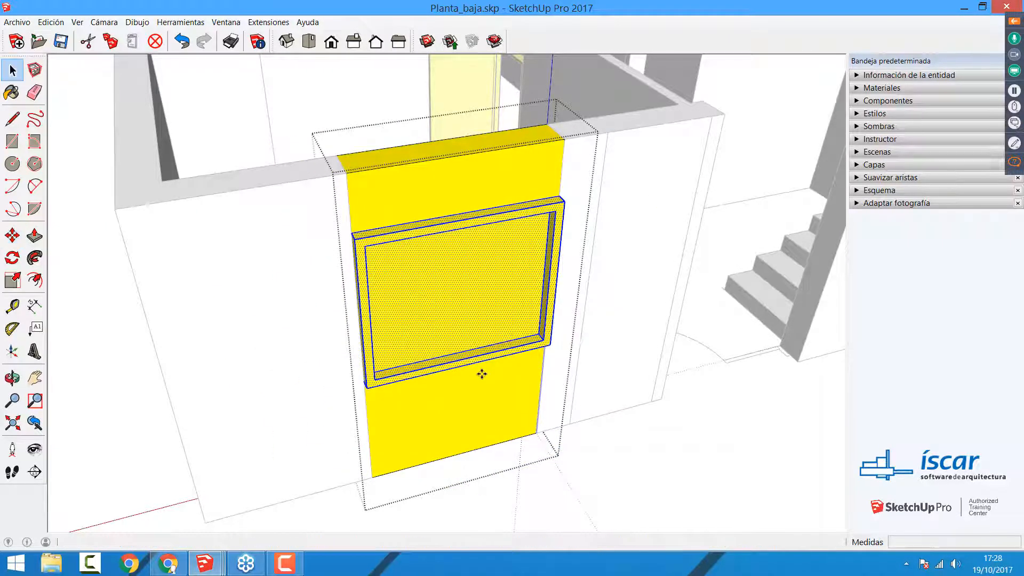
# Step: Undo the frame modelling and the stacked sections inside the window component
pyautogui.hotkey('ctrl', 'z')
pyautogui.hotkey('ctrl', 'z')
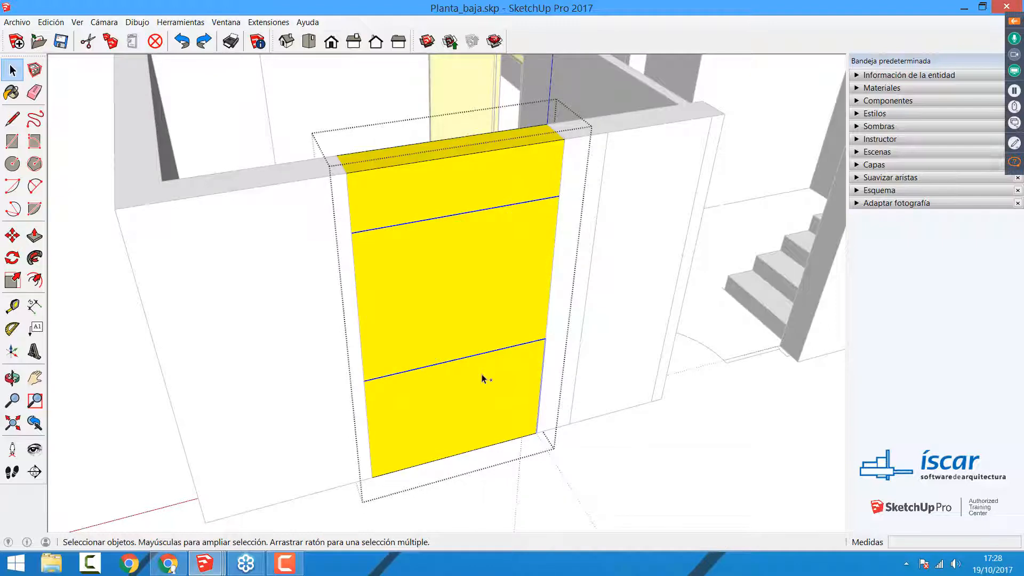
pyautogui.click(485, 324)
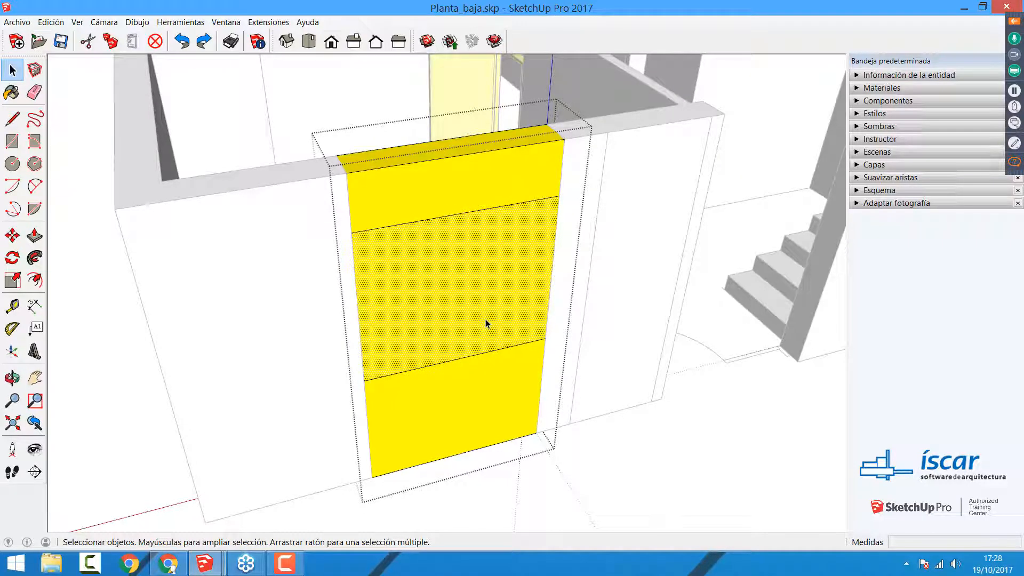
pyautogui.scroll(-2, 227, 329)
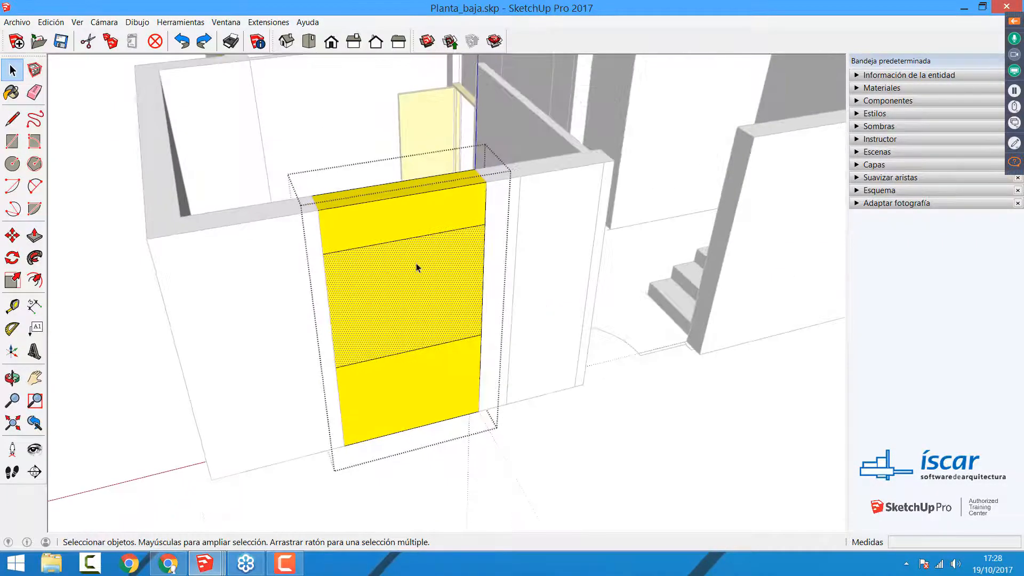
pyautogui.hotkey('ctrl', 'z')
pyautogui.hotkey('ctrl', 'z')
pyautogui.hotkey('ctrl', 'z')
pyautogui.hotkey('ctrl', 'z')
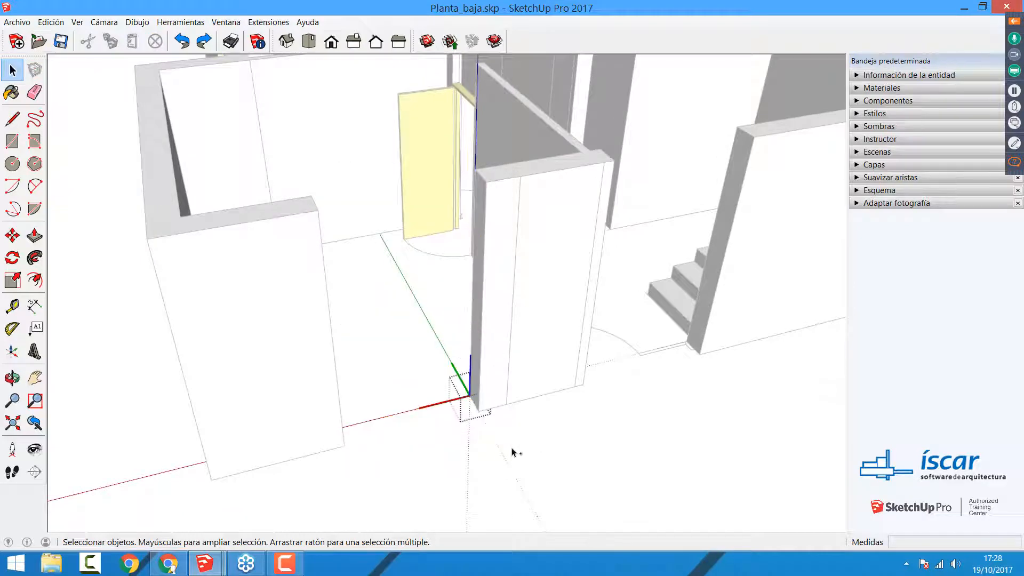
# Step: Delete all the flat window linework inside the window component
pyautogui.hotkey('ctrl', 'y')
pyautogui.click(489, 452)
pyautogui.doubleClick(410, 418)
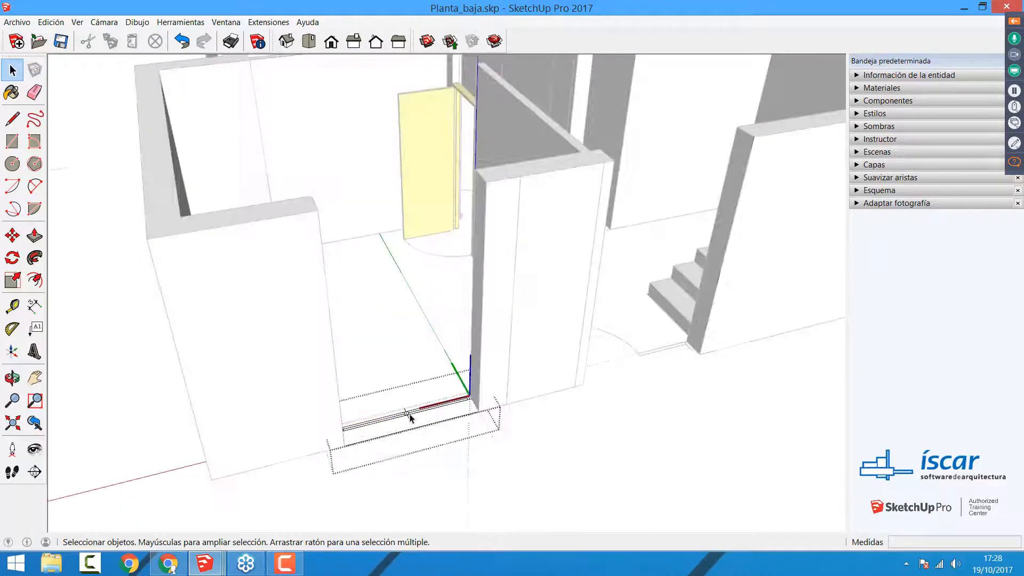
pyautogui.moveTo(269, 336); pyautogui.dragTo(560, 473)
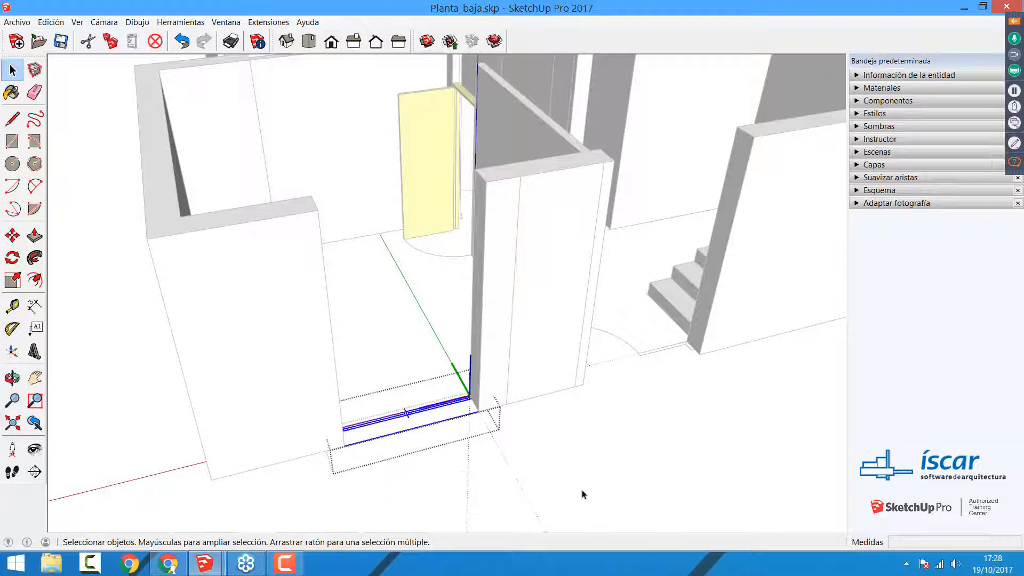
pyautogui.press('Delete')
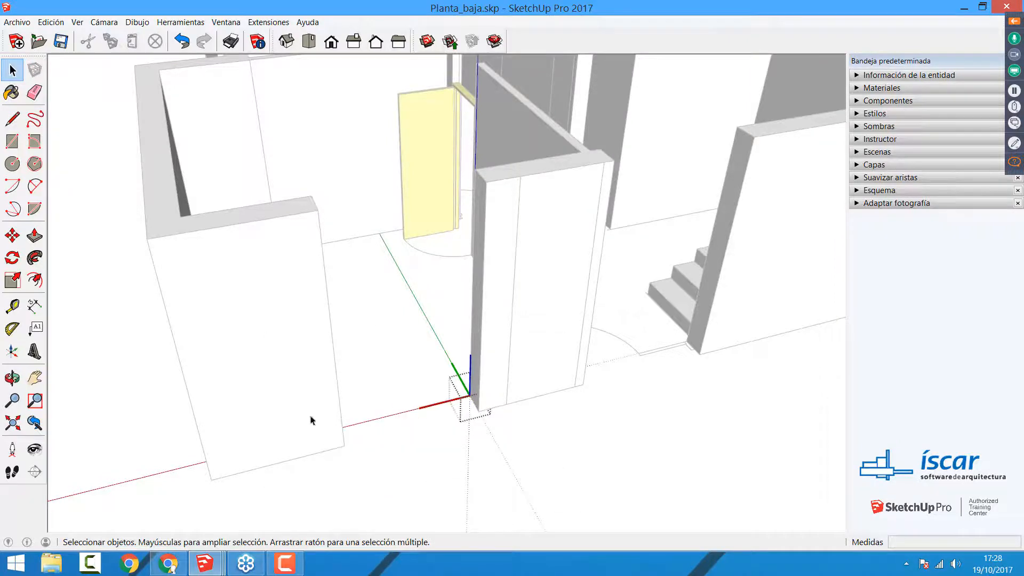
# Step: Draw a 1.40 by 0.25 m rectangle across the wall opening and Push/Pull it up to form the section below the window
pyautogui.press('r')
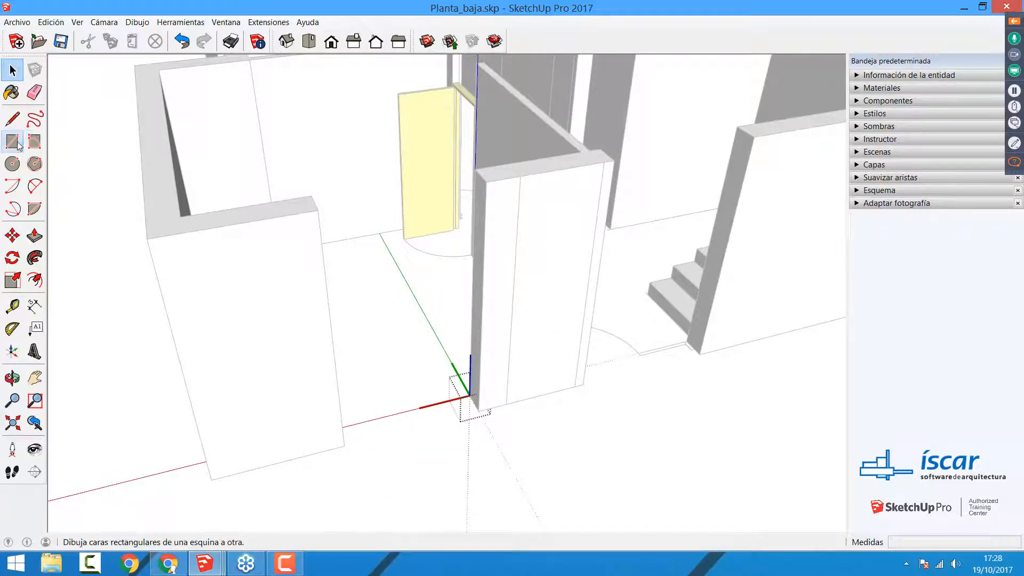
pyautogui.click(469, 394)
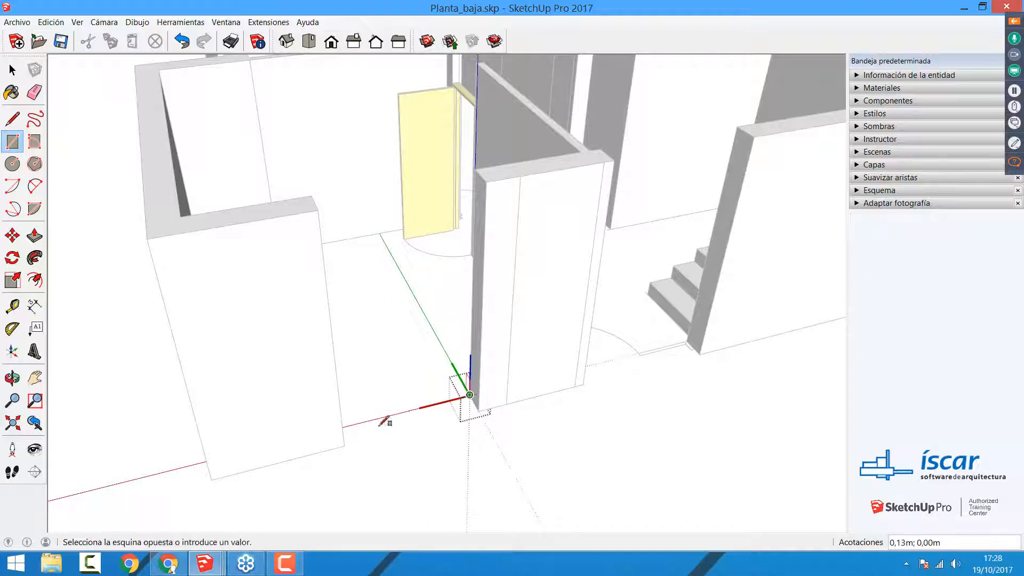
pyautogui.click(344, 444)
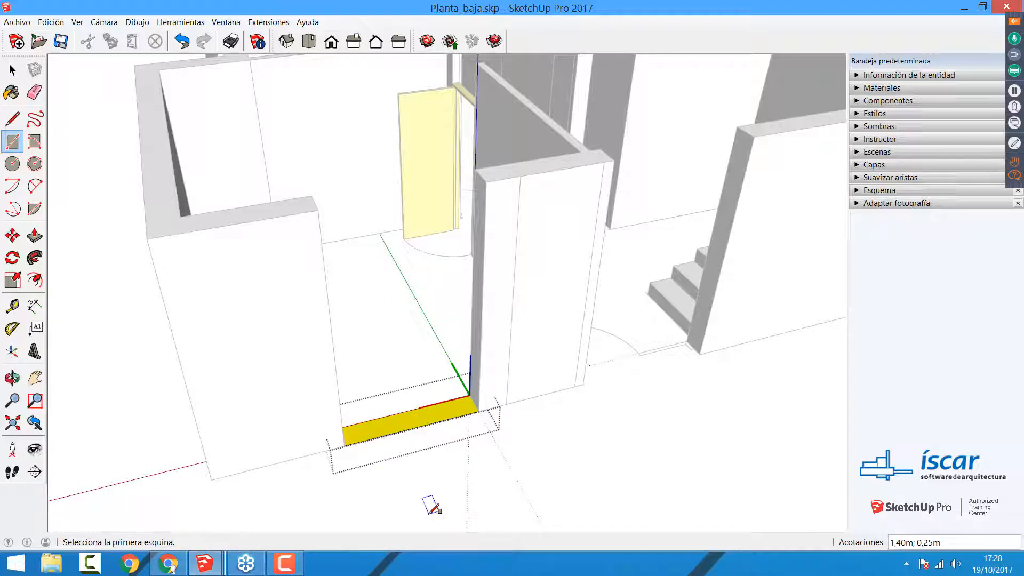
pyautogui.press('p')
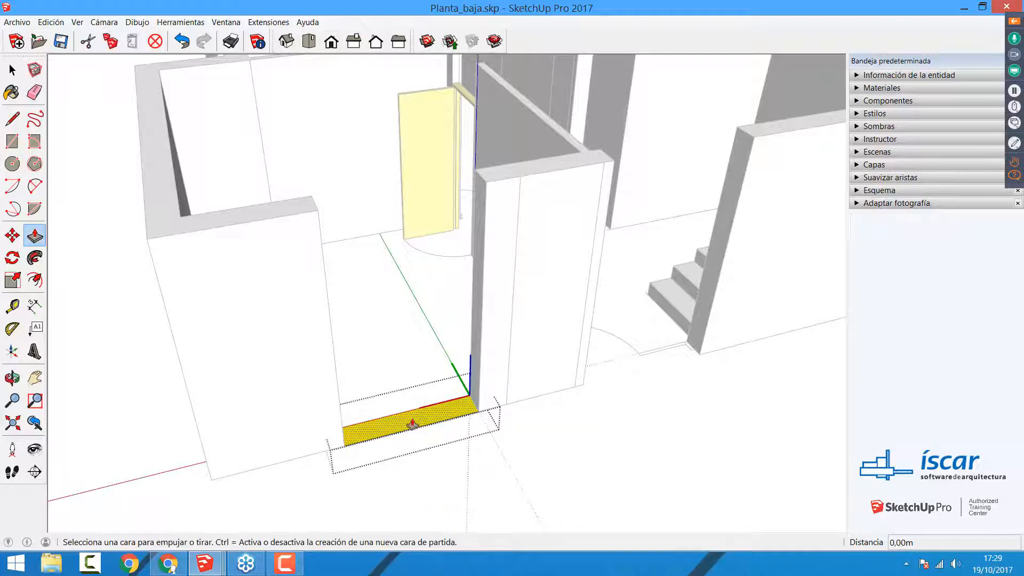
pyautogui.moveTo(412, 424); pyautogui.dragTo(383, 363)
# Step: Extrude a separate 1.20 m window section above the base, and another separate section up to the wall's top
pyautogui.press('ctrl')
pyautogui.click(392, 352)
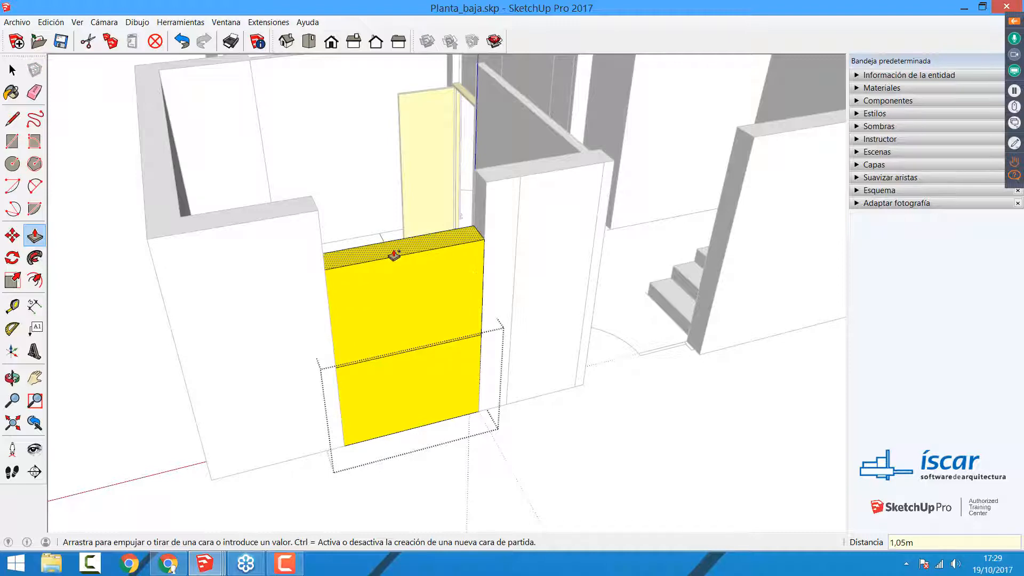
pyautogui.press('Return')
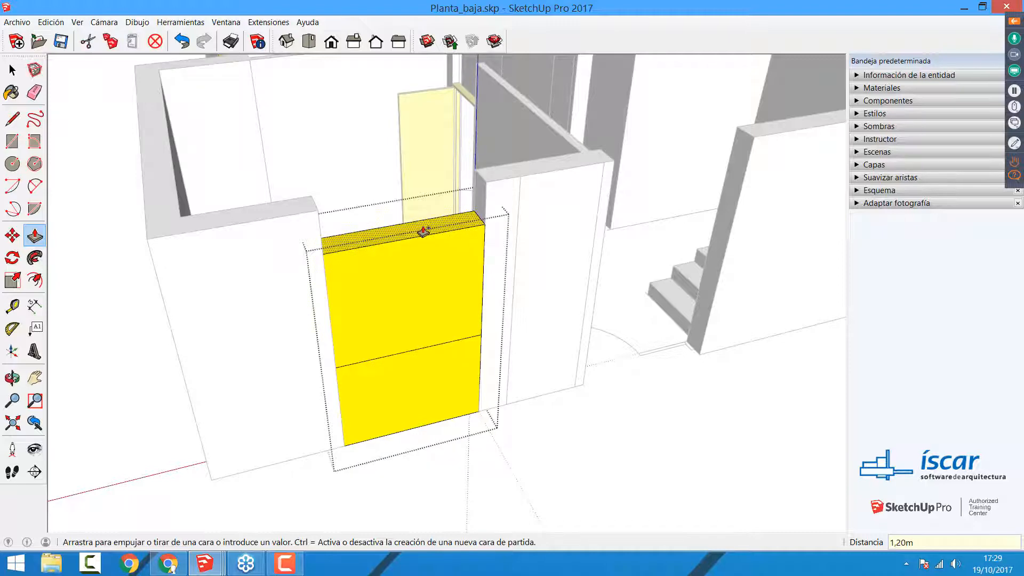
pyautogui.click(423, 228)
pyautogui.click(503, 186)
pyautogui.press('space')
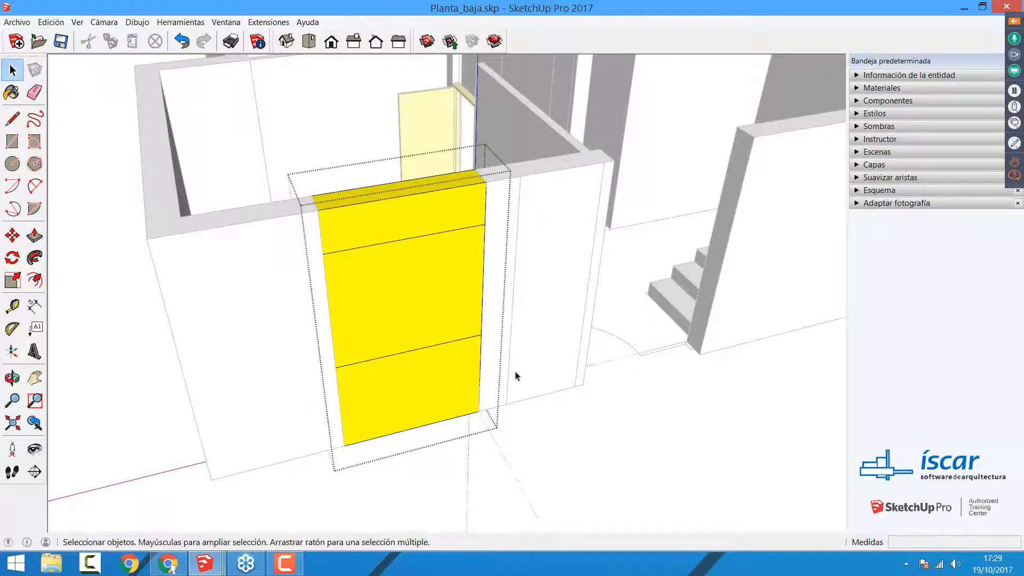
# Step: Copy the middle window section's front face 3.80 m along the red axis, clear of the building's corner
pyautogui.scroll(-2, 525, 377)
pyautogui.scroll(-3, 525, 377)
pyautogui.moveTo(486, 411); pyautogui.dragTo(420, 319, button='middle')
pyautogui.scroll(2, 421, 319)
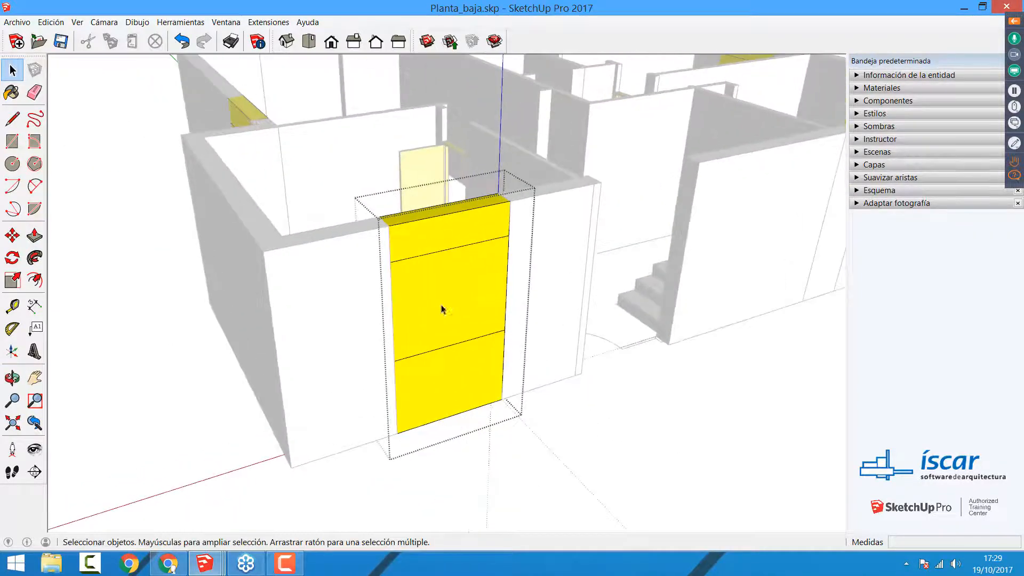
pyautogui.click(442, 308)
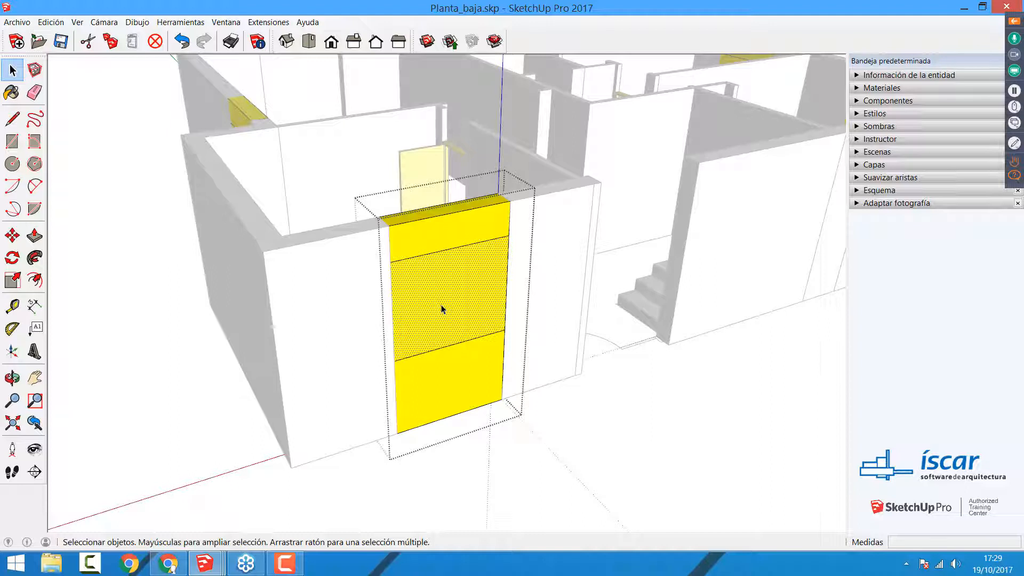
pyautogui.click(12, 235)
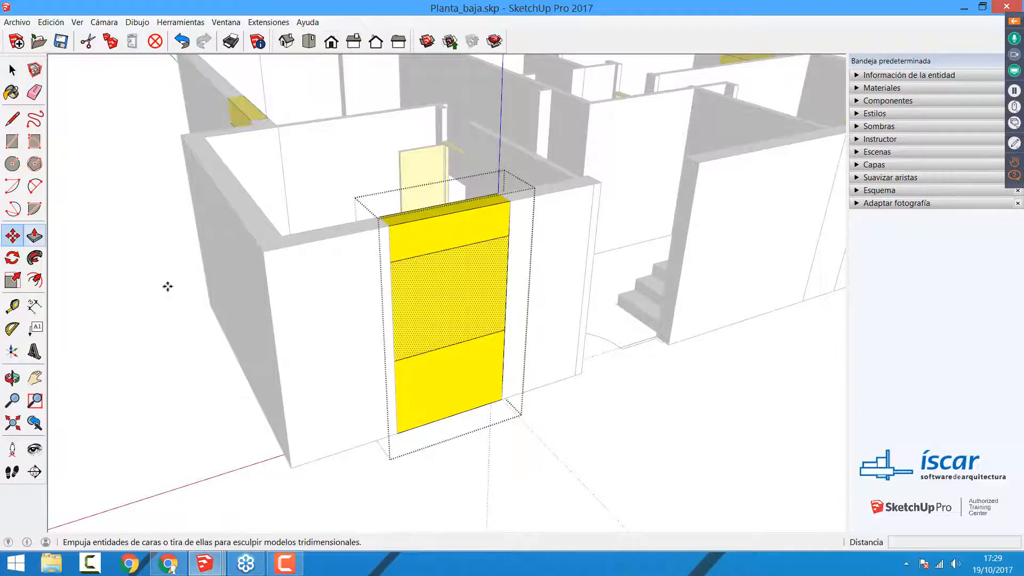
pyautogui.click(451, 309)
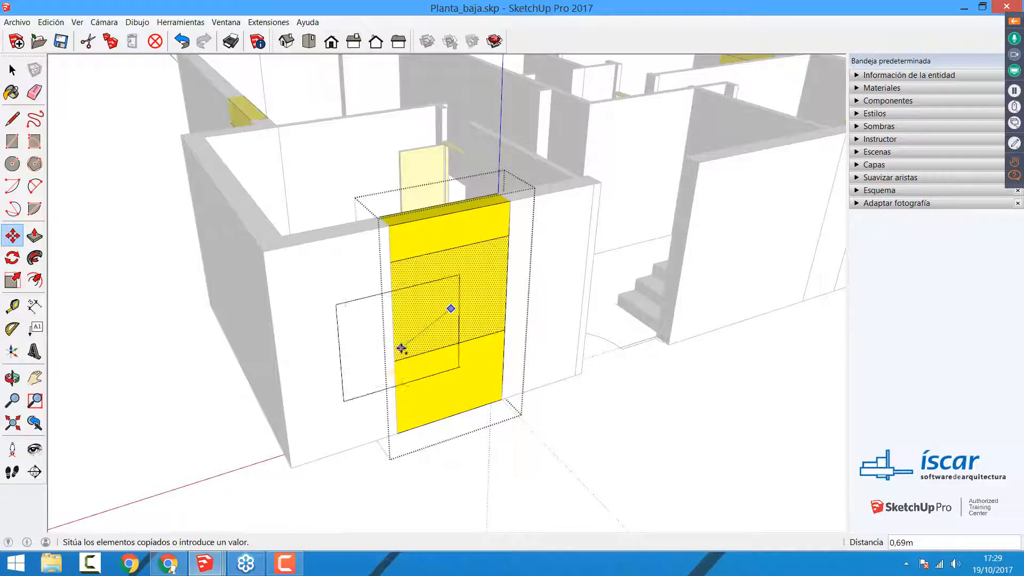
pyautogui.click(449, 366)
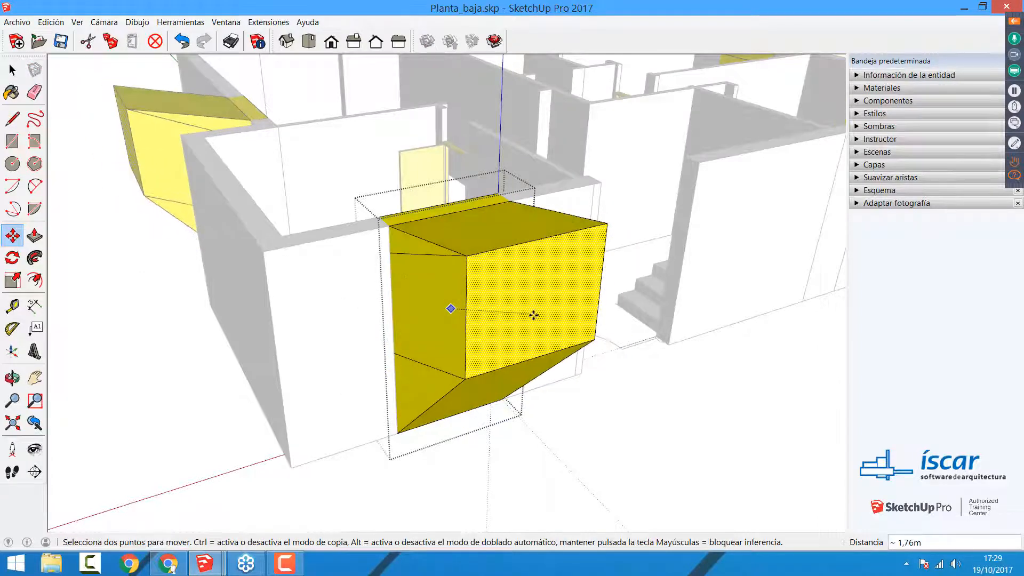
pyautogui.press('ctrl')
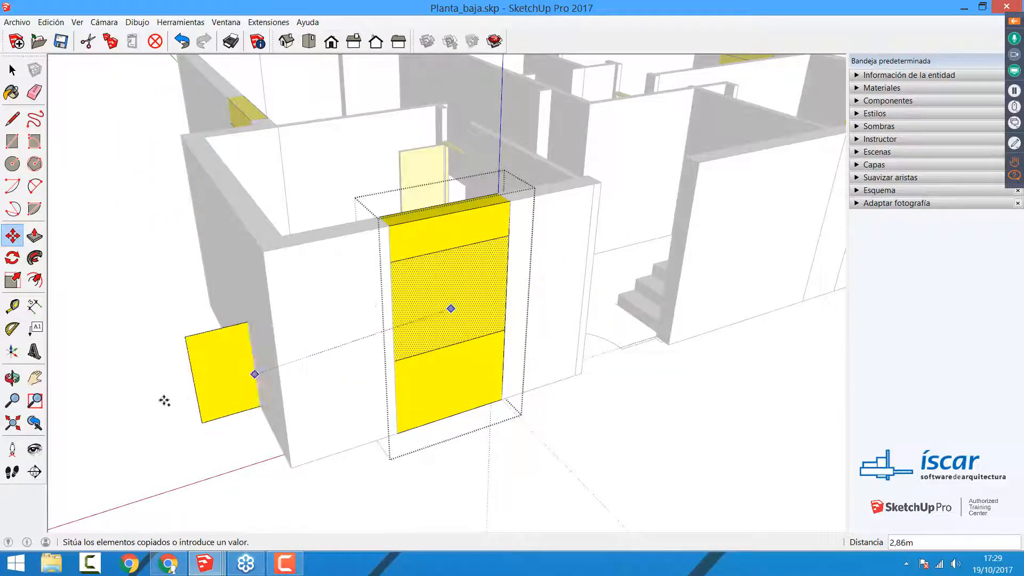
pyautogui.click(72, 405)
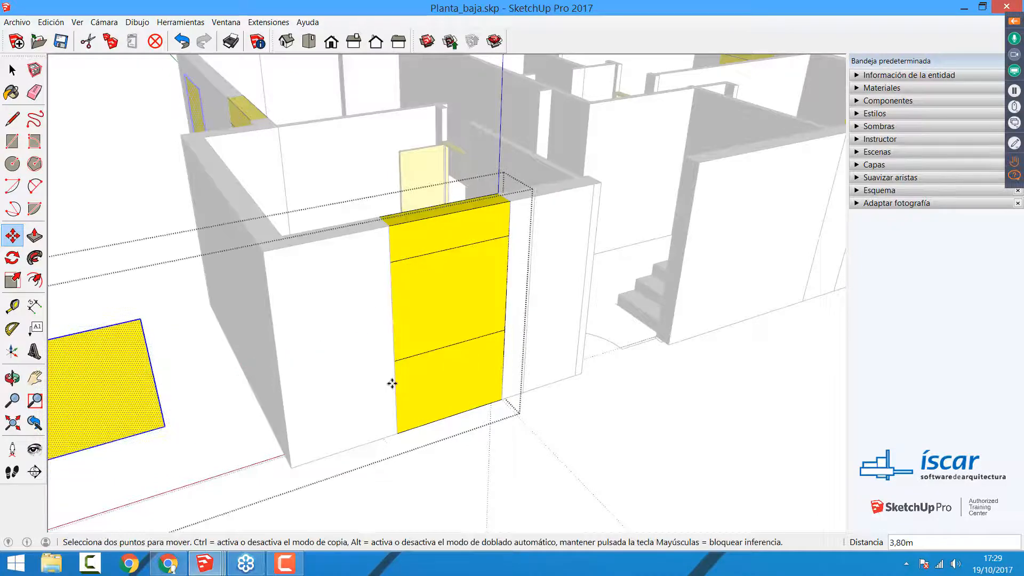
pyautogui.scroll(-3, 403, 363)
pyautogui.scroll(-4, 373, 344)
pyautogui.moveTo(369, 337); pyautogui.dragTo(360, 391, button='middle')
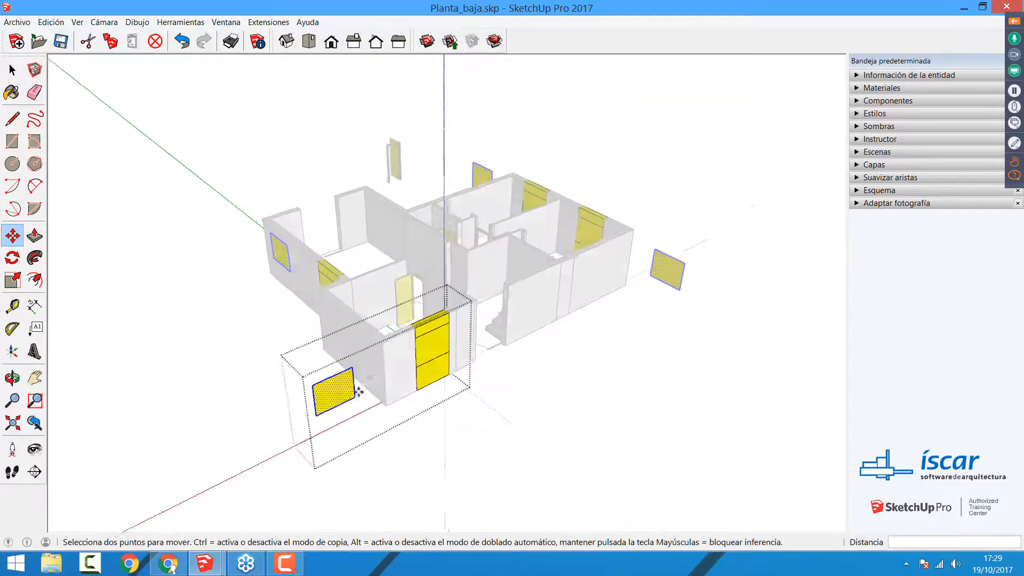
pyautogui.click(352, 395)
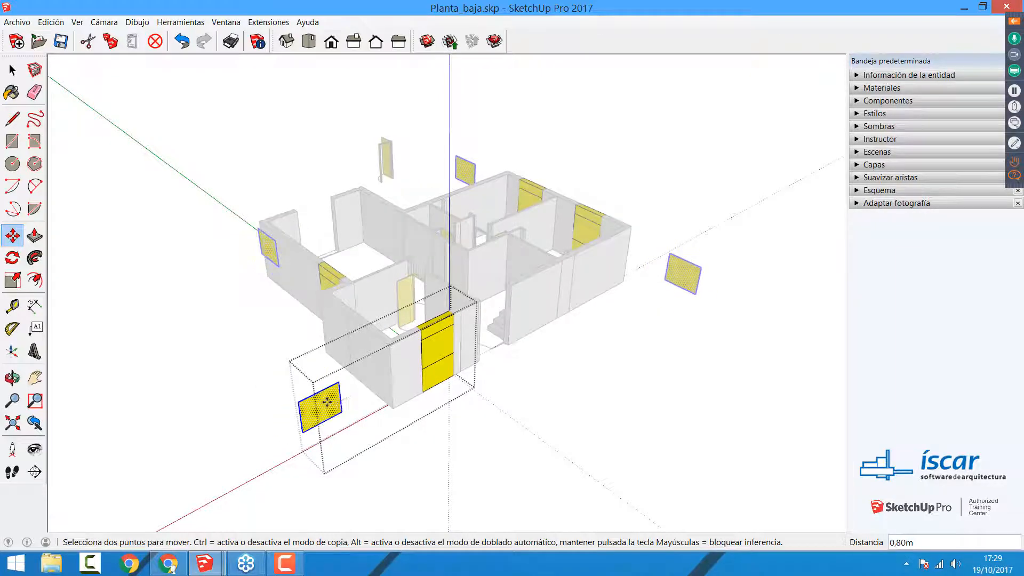
pyautogui.click(397, 397)
# Step: Offset the outline of the copied window face inward by 0.05 m
pyautogui.moveTo(430, 404); pyautogui.dragTo(281, 386, button='middle')
pyautogui.scroll(5, 267, 375)
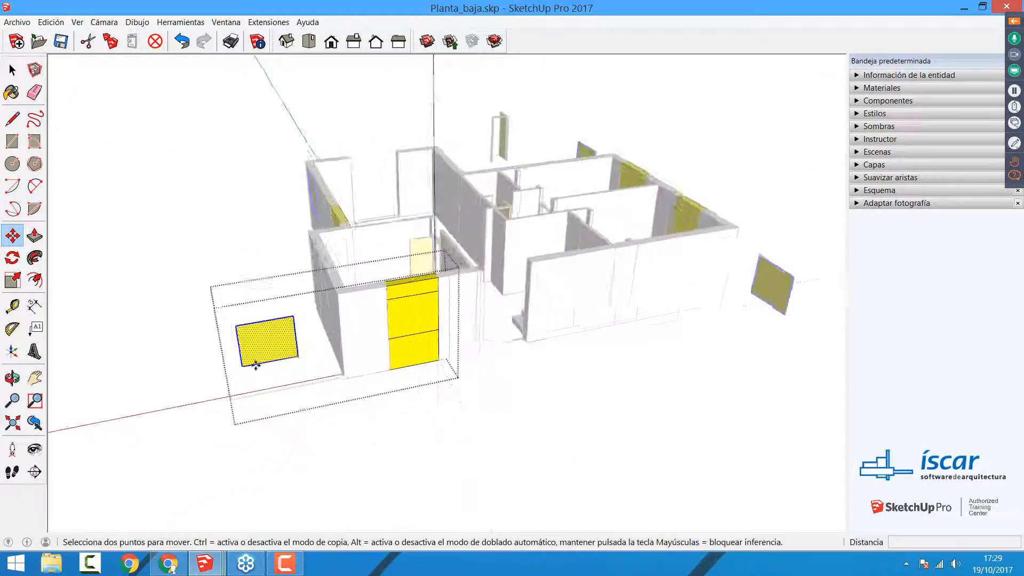
pyautogui.scroll(3, 255, 365)
pyautogui.scroll(-2, 258, 361)
pyautogui.scroll(1, 267, 361)
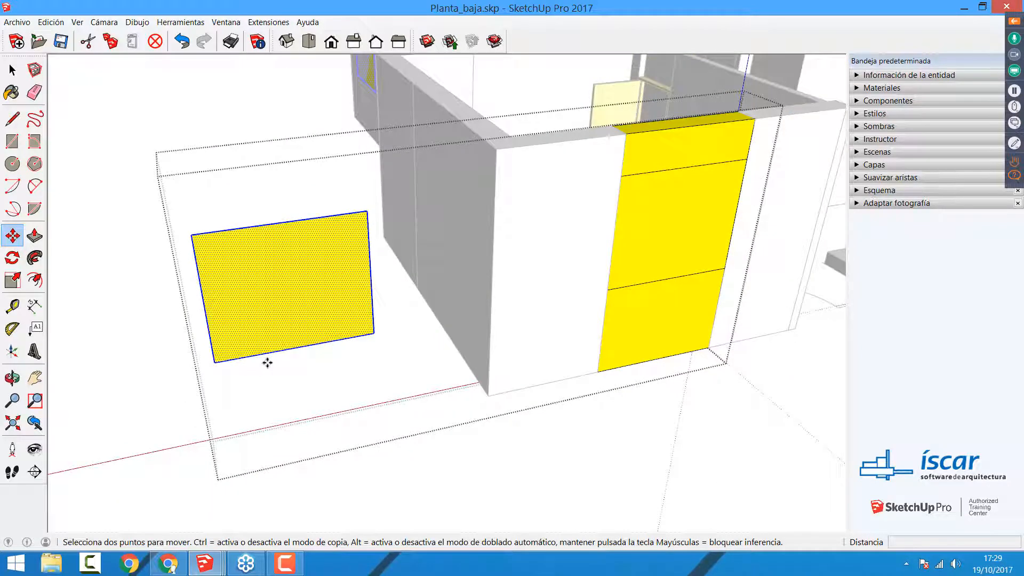
pyautogui.click(34, 279)
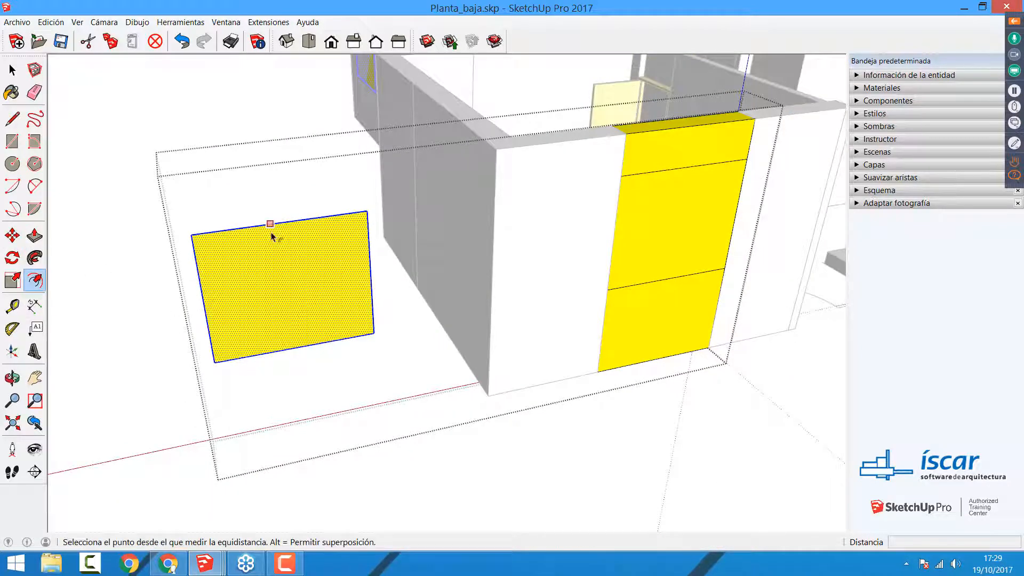
pyautogui.click(272, 237)
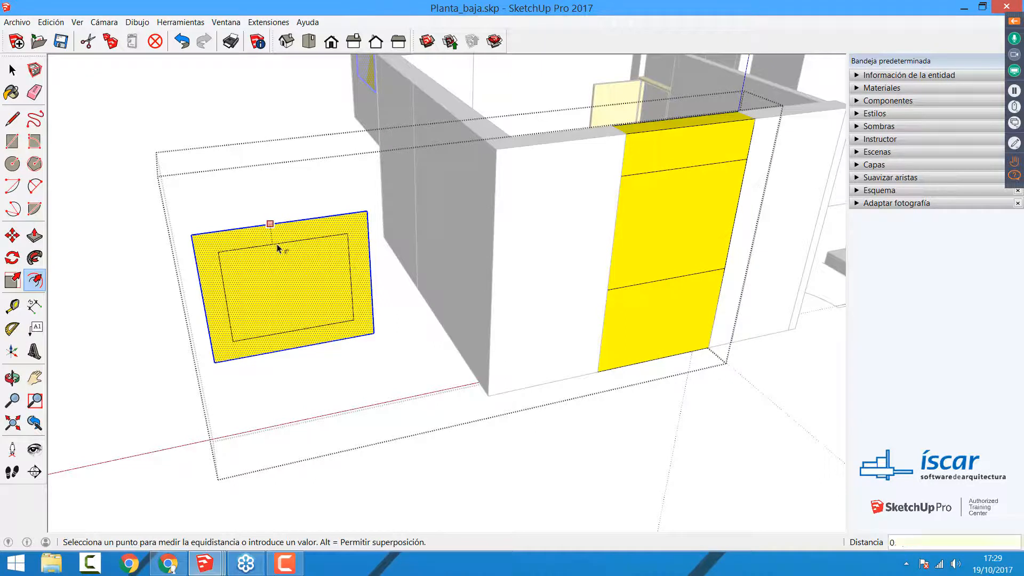
pyautogui.write('0,05')
pyautogui.press('Return')
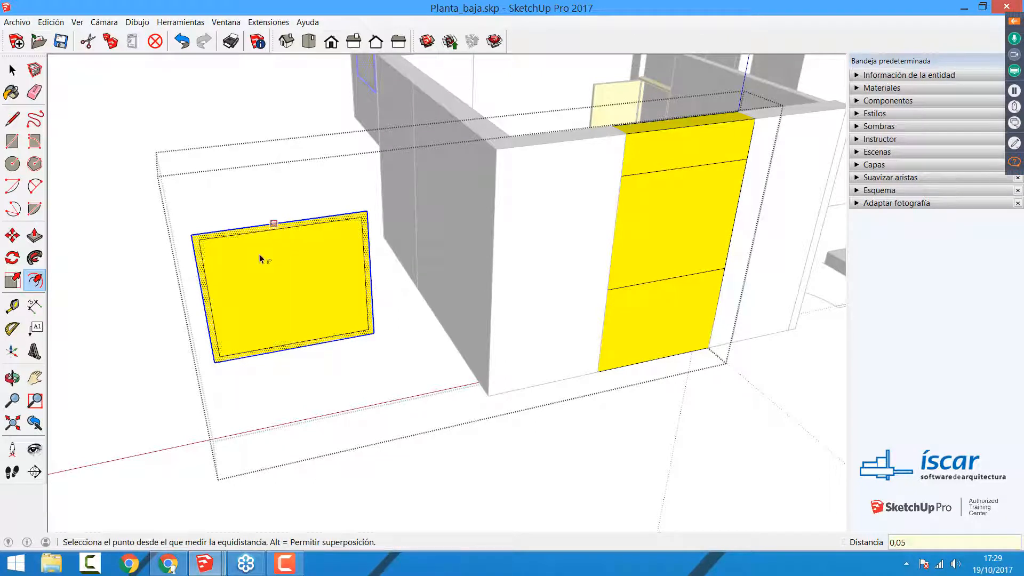
# Step: Push/Pull the border of the copied window face 0.05 m outward to form a frame
pyautogui.click(35, 235)
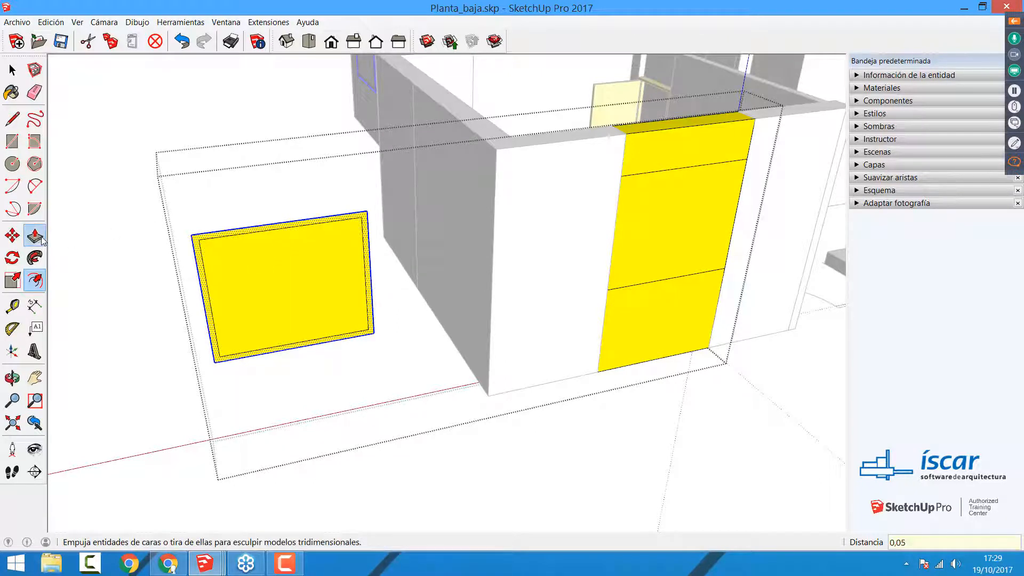
pyautogui.click(210, 248)
pyautogui.click(210, 246)
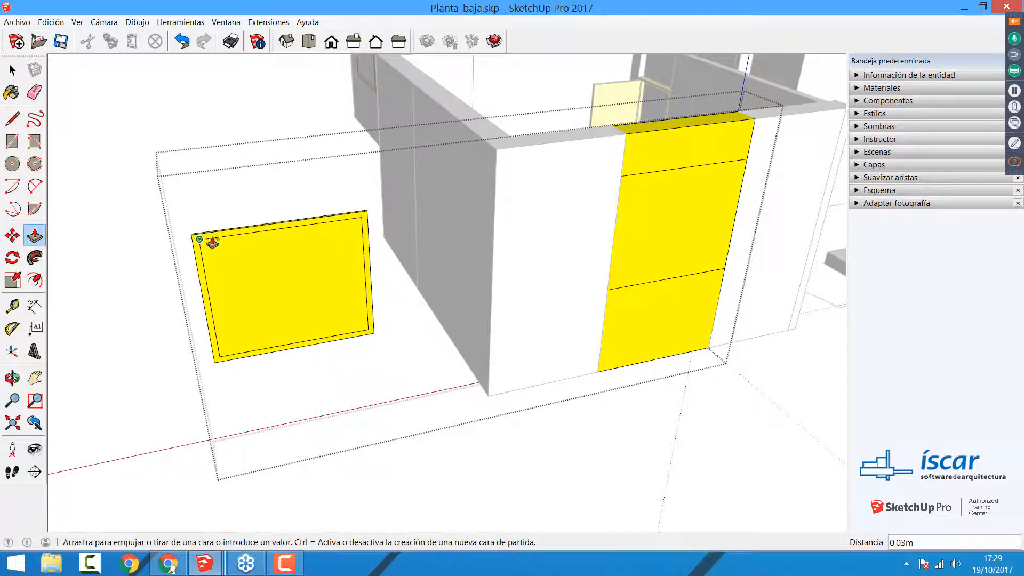
pyautogui.press('ctrl')
pyautogui.click(212, 246)
pyautogui.write('0,')
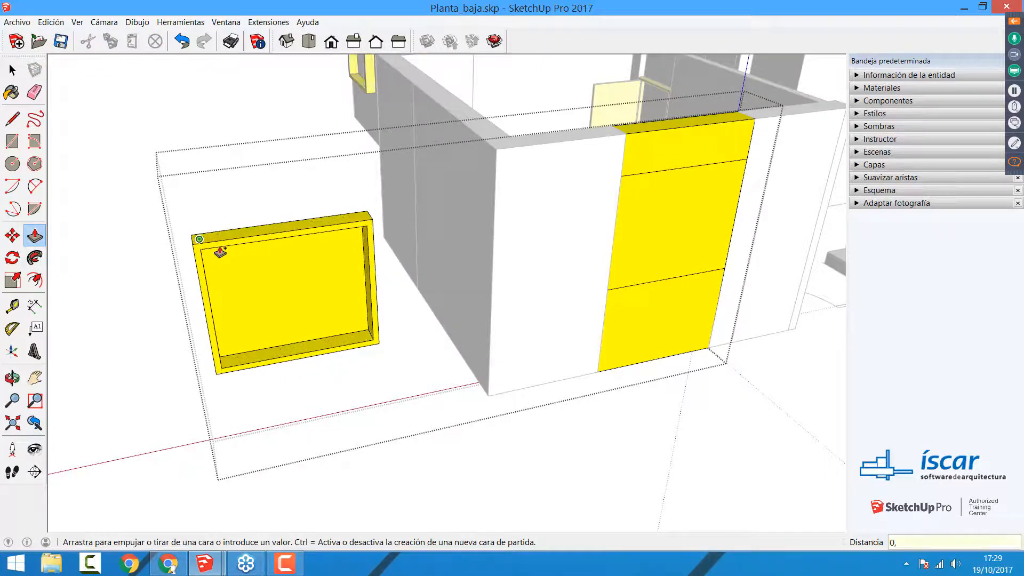
pyautogui.write('05')
pyautogui.press('Return')
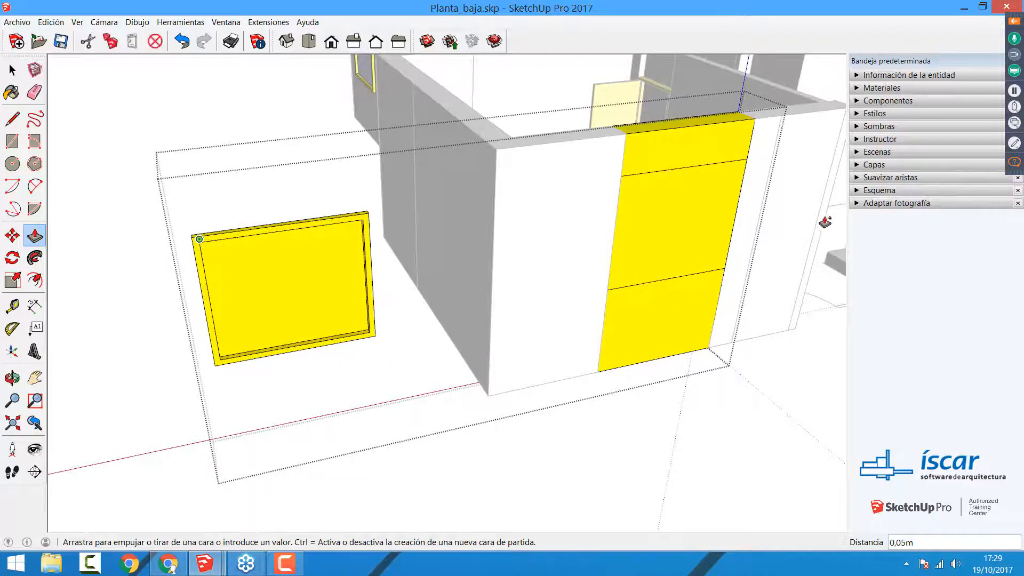
# Step: Paint the face inside the frame with Vidrio polarizado traslúcido from the Vidrio y espejos materials
pyautogui.click(862, 89)
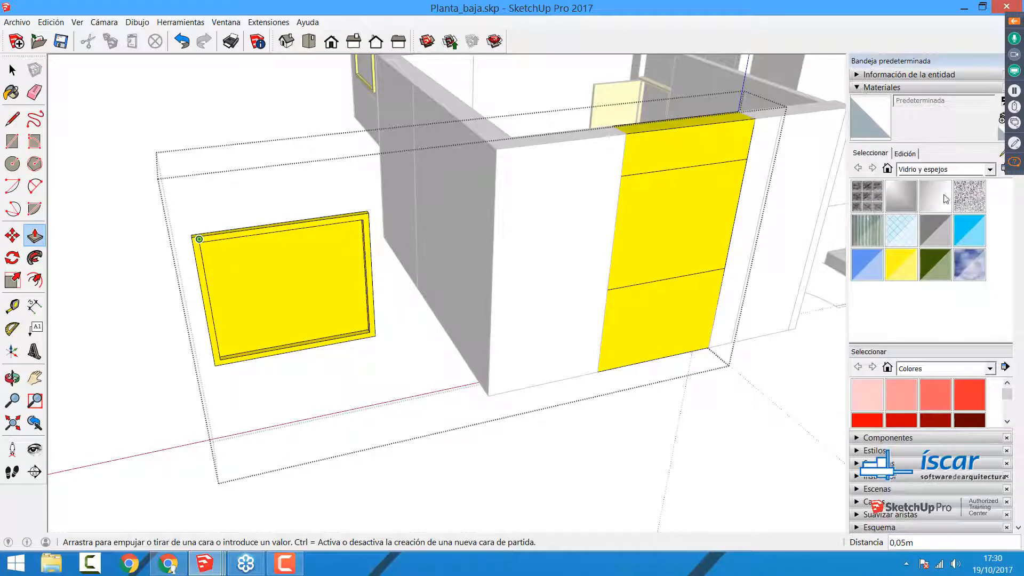
pyautogui.click(934, 171)
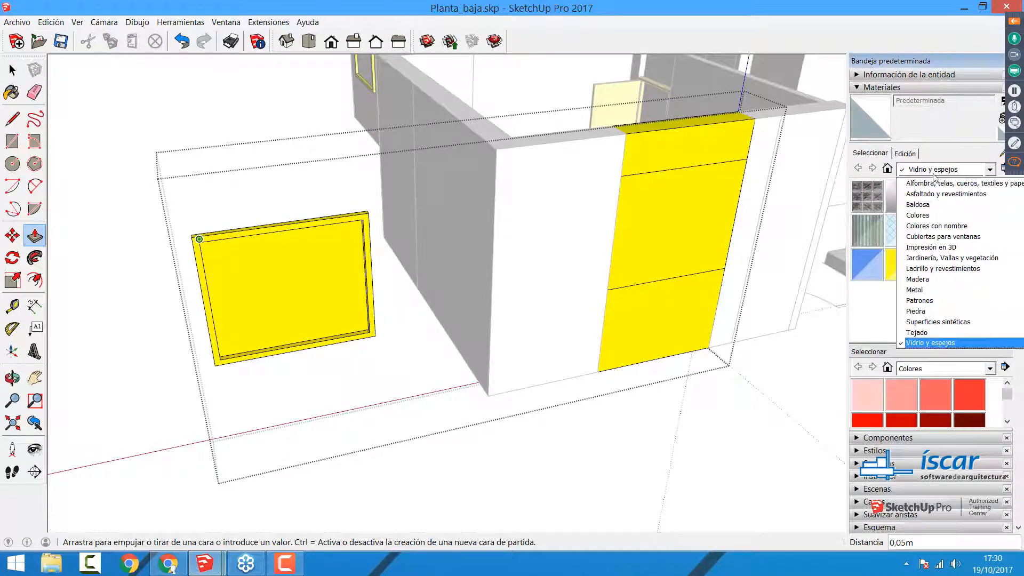
pyautogui.click(929, 347)
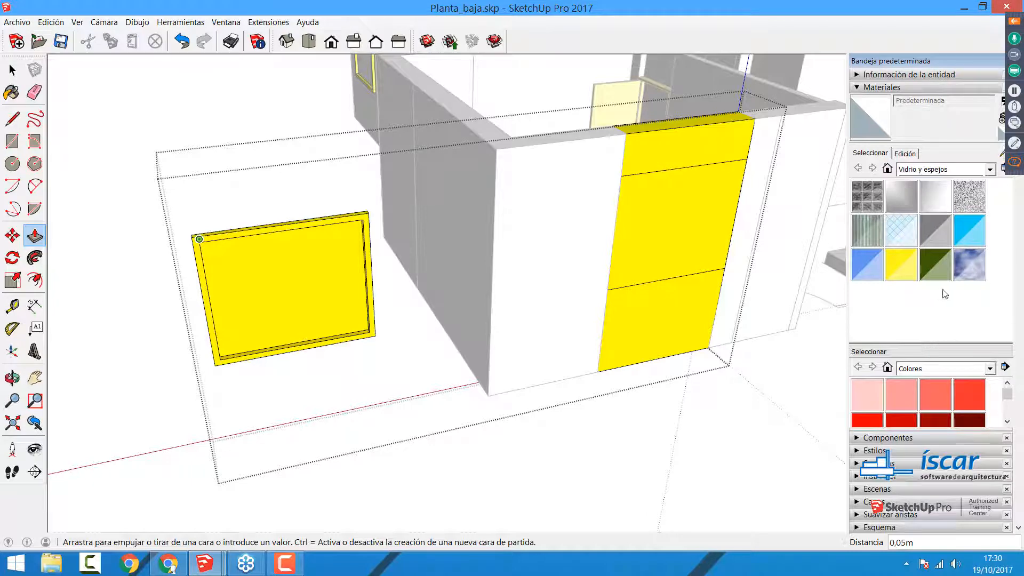
pyautogui.click(970, 230)
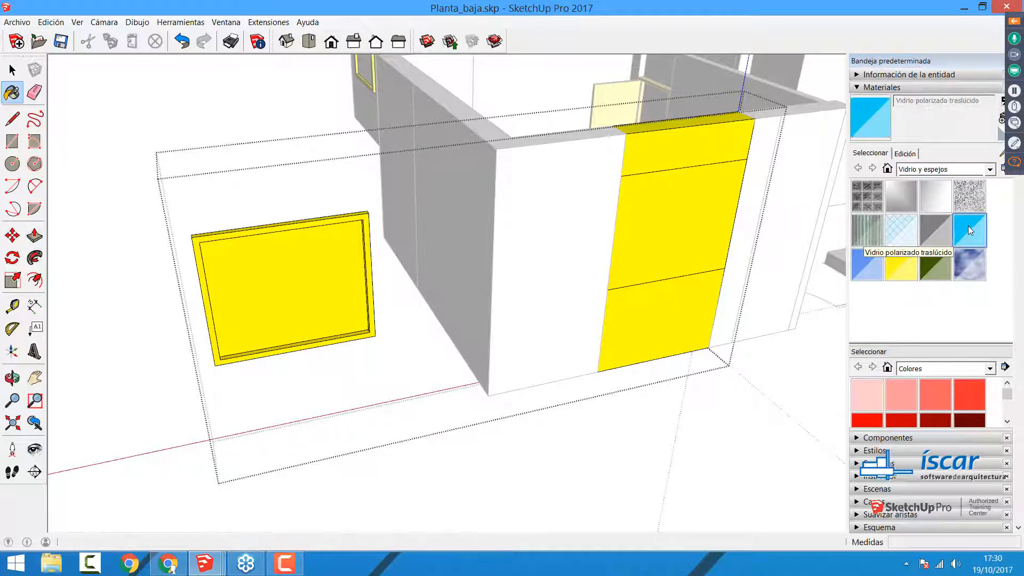
pyautogui.click(276, 293)
pyautogui.press('space')
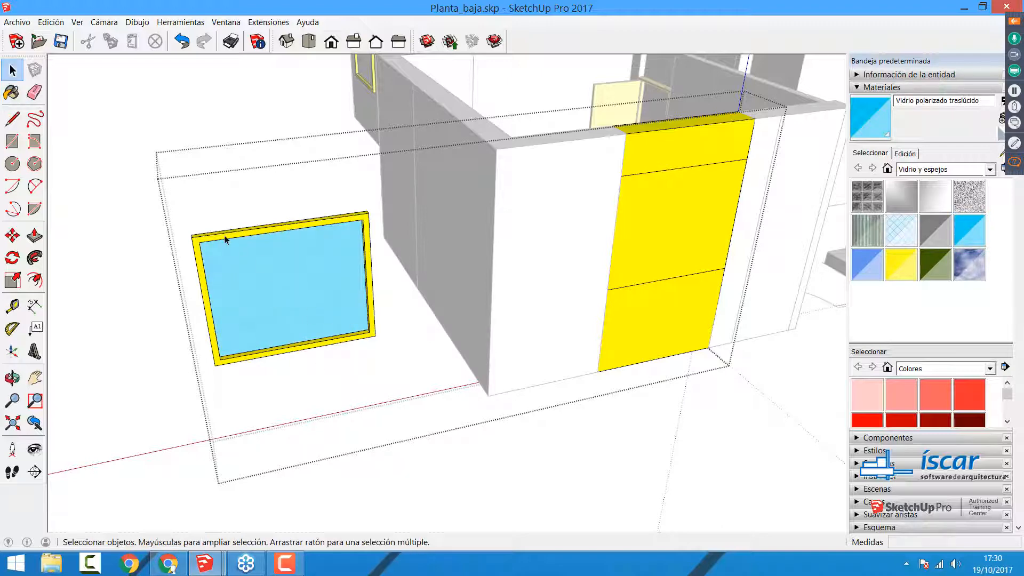
# Step: Undo the glass paint, frame extrusion and inner offset back to the plain copied window face
pyautogui.moveTo(225, 240); pyautogui.dragTo(203, 230, button='middle')
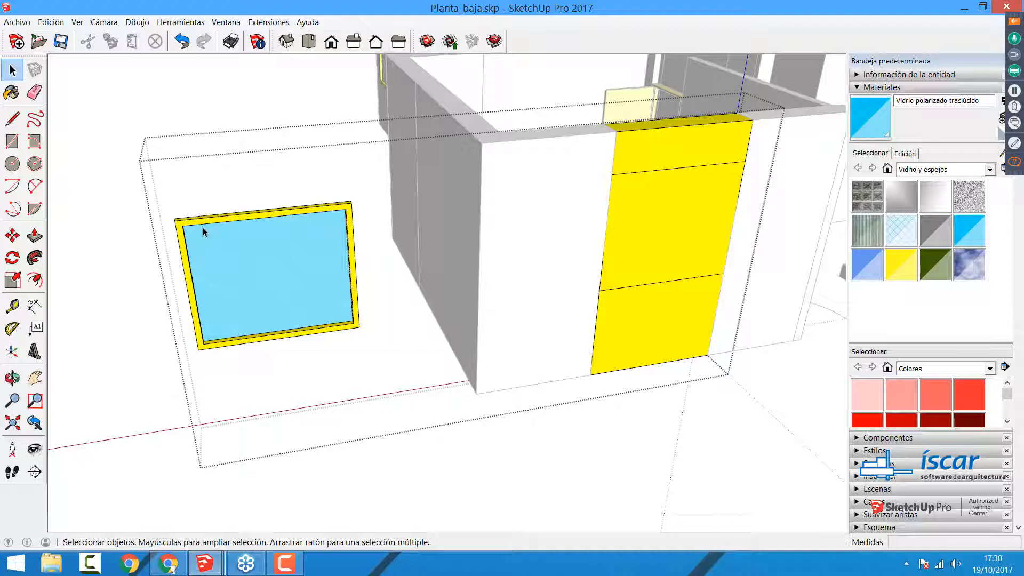
pyautogui.hotkey('ctrl', 'z')
pyautogui.hotkey('ctrl', 'z')
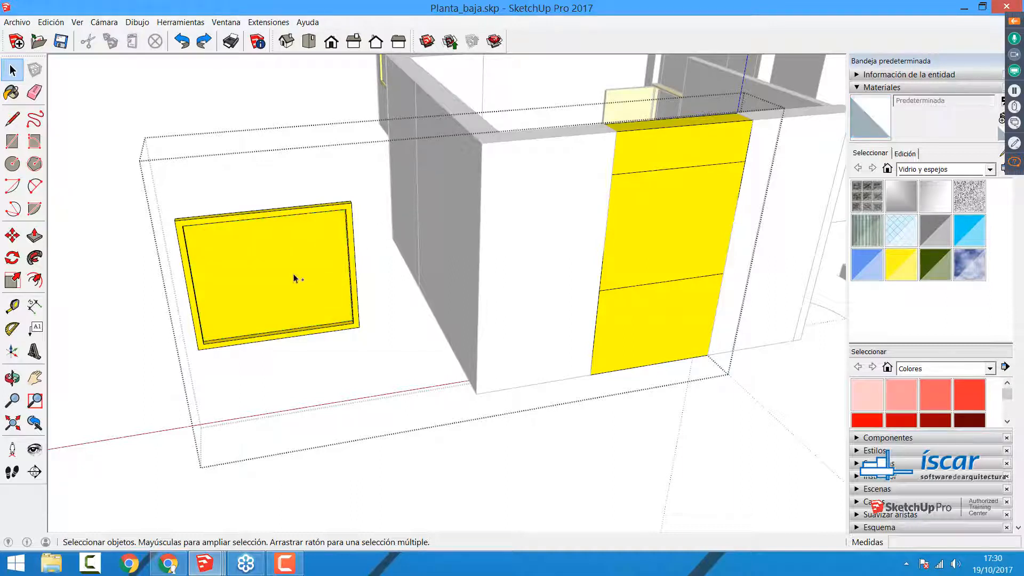
# Step: Draw a dividing line between the midpoints of the copied face's upper and lower edges
pyautogui.click(12, 119)
pyautogui.click(265, 209)
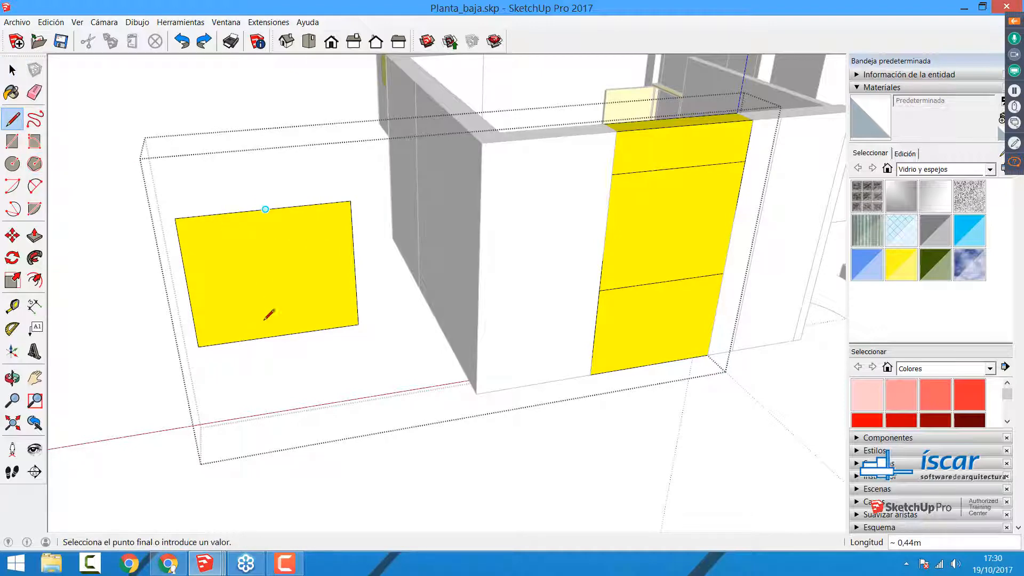
pyautogui.click(280, 334)
# Step: Offset the outlines of both halves of the copied face inward by 0.05 m
pyautogui.press('f')
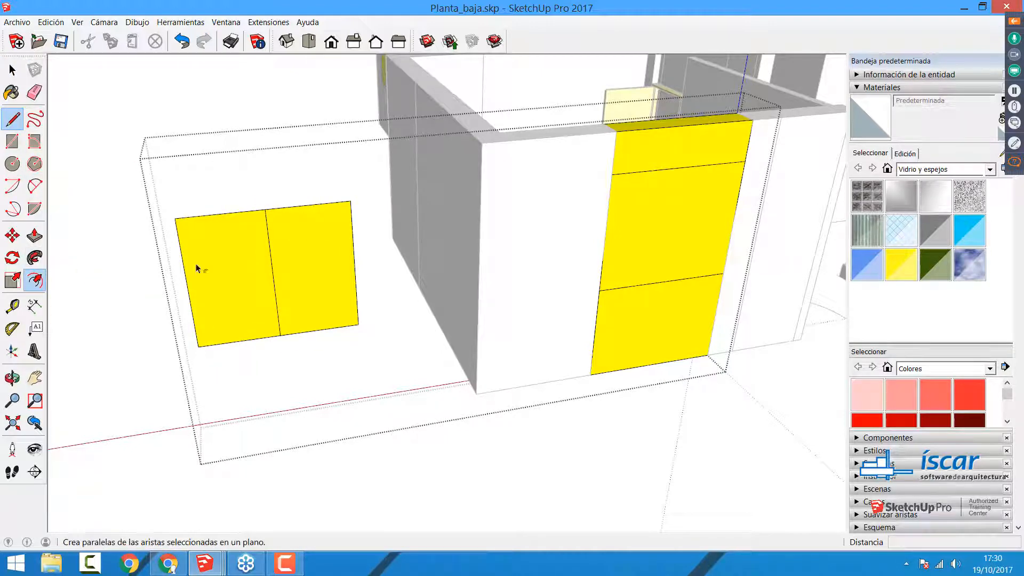
pyautogui.click(225, 224)
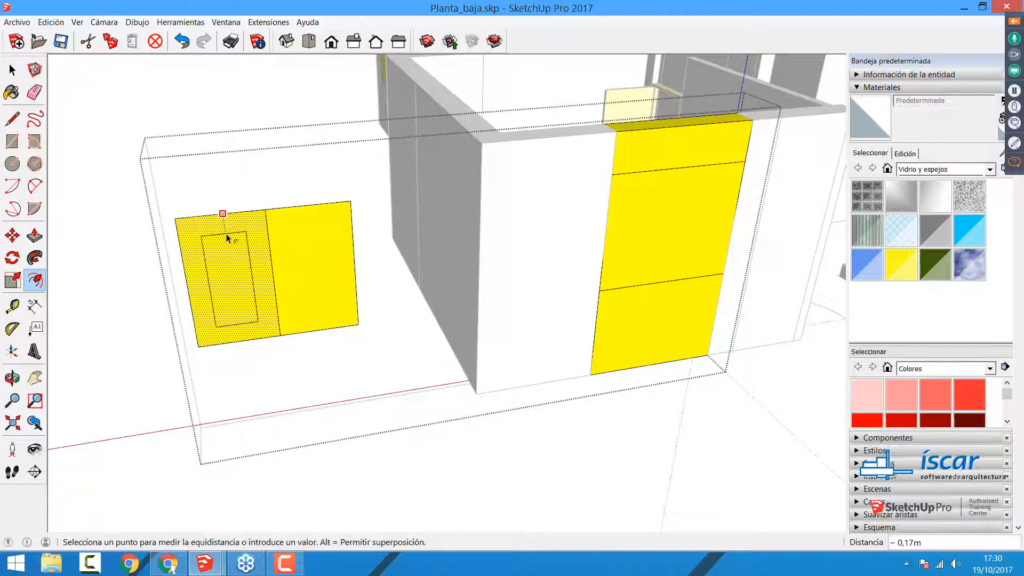
pyautogui.write('0,05')
pyautogui.press('Return')
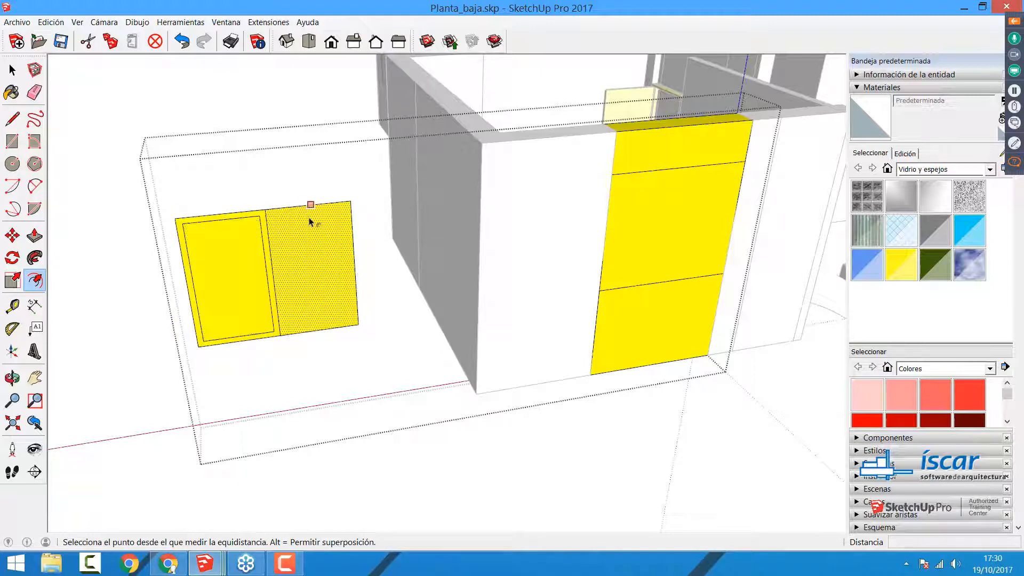
pyautogui.doubleClick(314, 251)
# Step: Push/Pull the borders of both window halves 0.05 m outward to form a double frame
pyautogui.moveTo(201, 320); pyautogui.dragTo(306, 336, button='middle')
pyautogui.press('Escape')
pyautogui.click(35, 236)
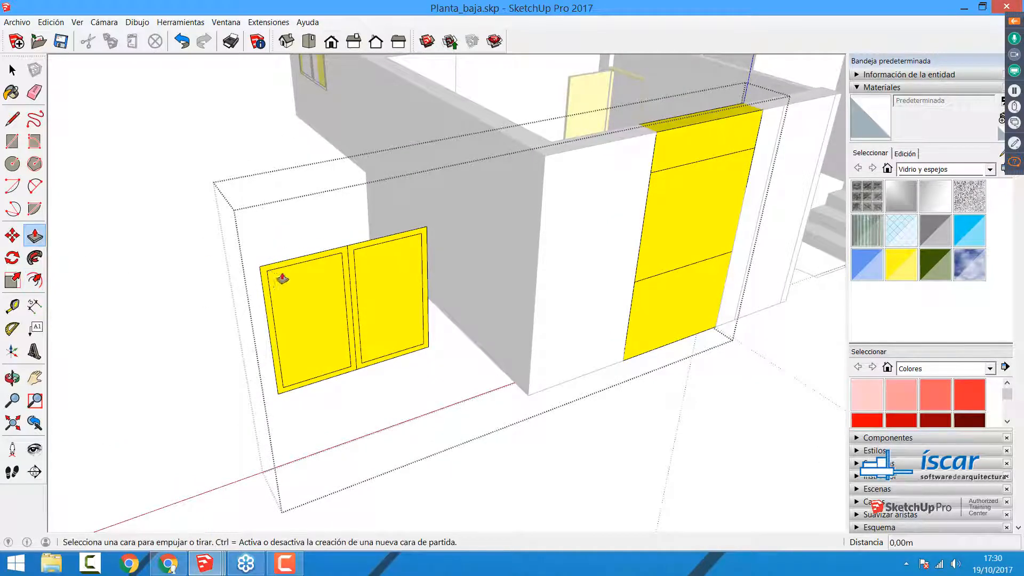
pyautogui.click(283, 269)
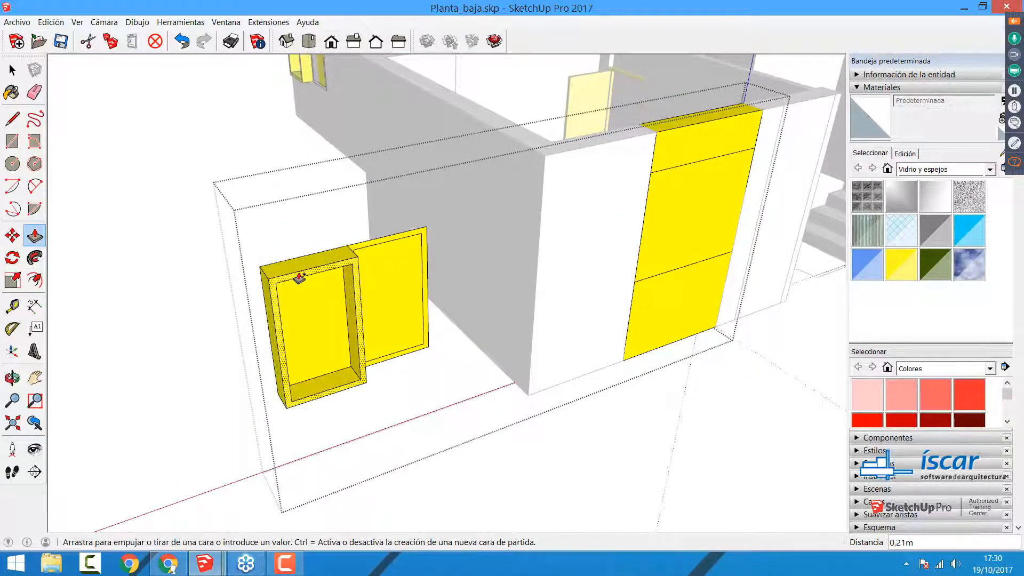
pyautogui.click(297, 274)
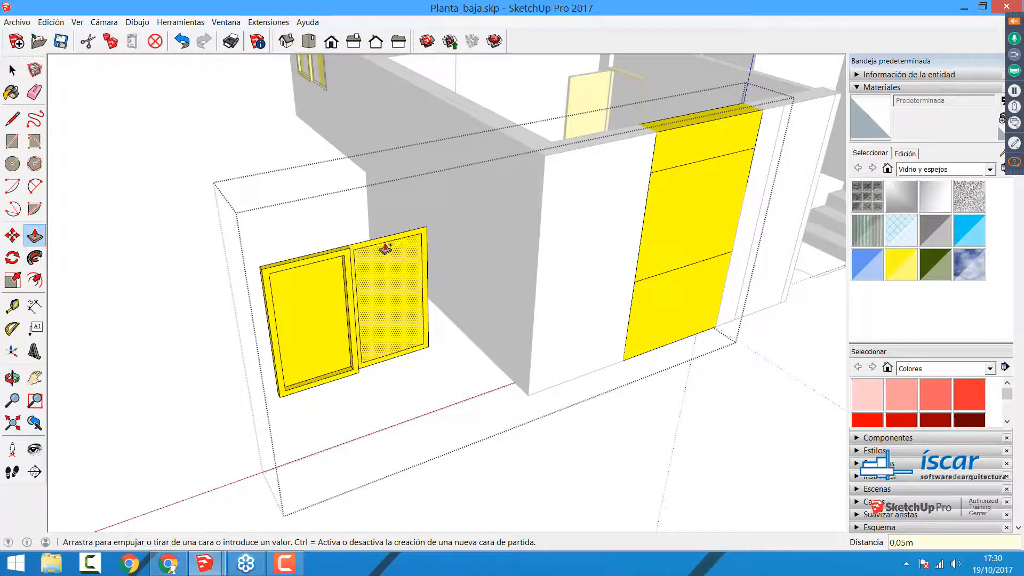
pyautogui.doubleClick(382, 246)
pyautogui.press('space')
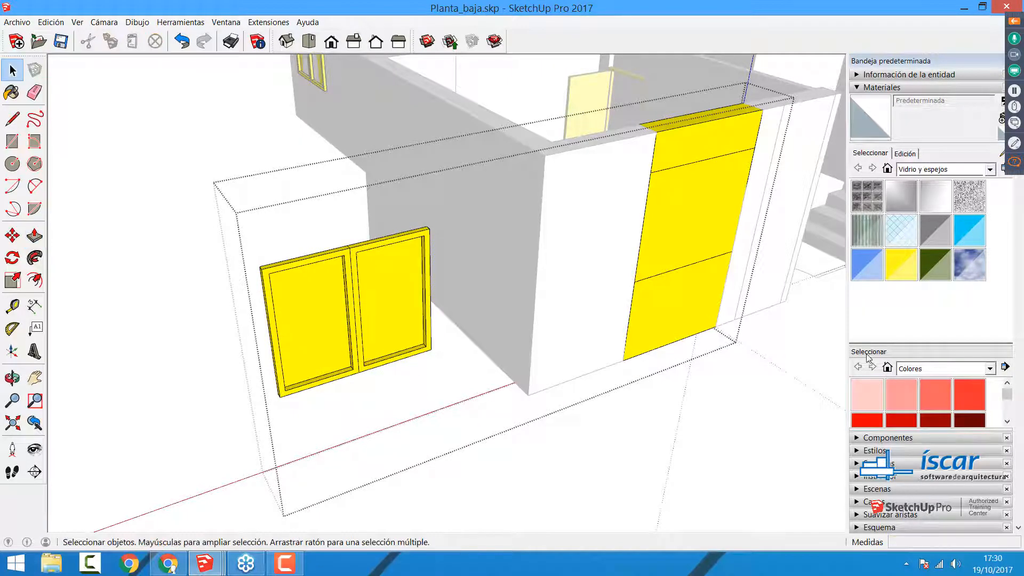
# Step: Paint both window panes with the Vidrio polarizado traslúcido material
pyautogui.click(973, 231)
pyautogui.click(297, 320)
pyautogui.click(396, 306)
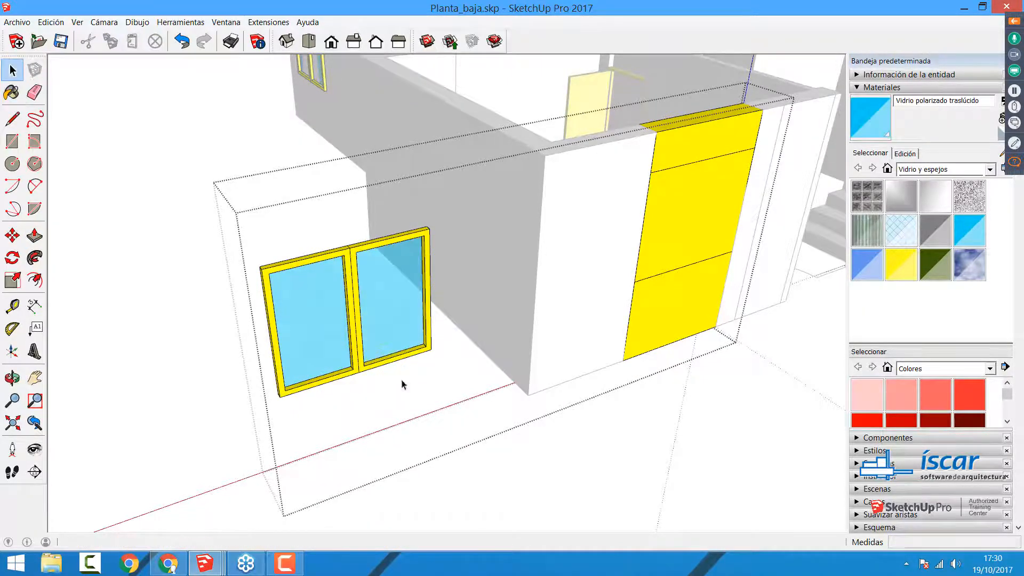
pyautogui.moveTo(405, 384); pyautogui.dragTo(339, 354, button='middle')
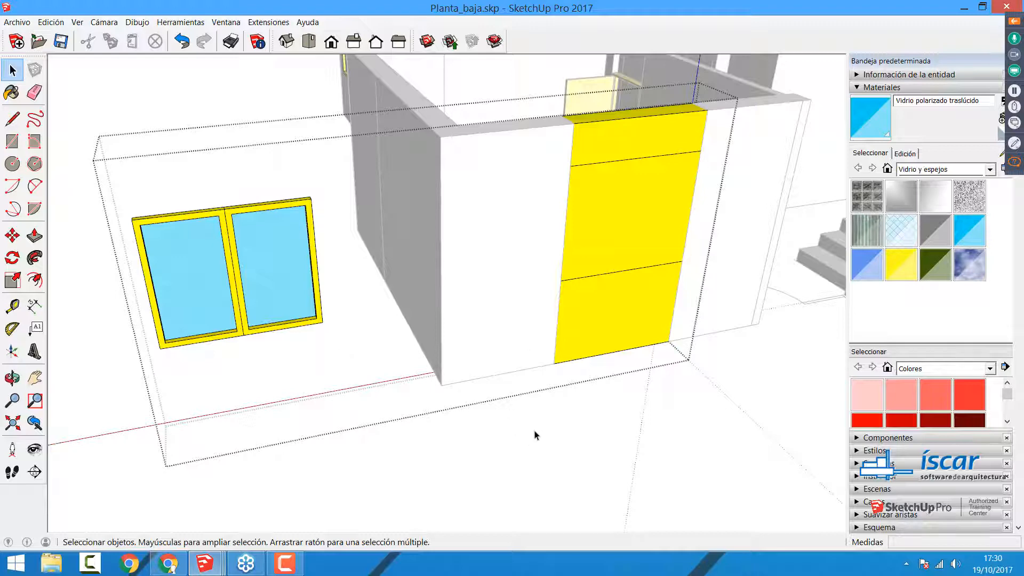
# Step: Close the window component and reopen it for editing
pyautogui.click(538, 445)
pyautogui.click(651, 173)
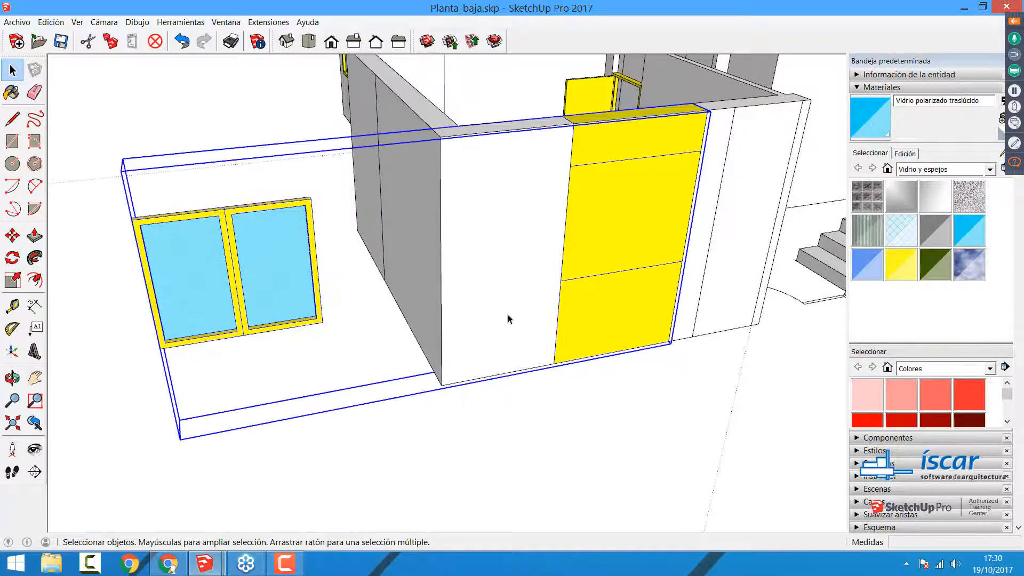
pyautogui.doubleClick(605, 233)
# Step: Compare the window's glass panes with the wall sections by selecting their faces one after another
pyautogui.click(287, 261)
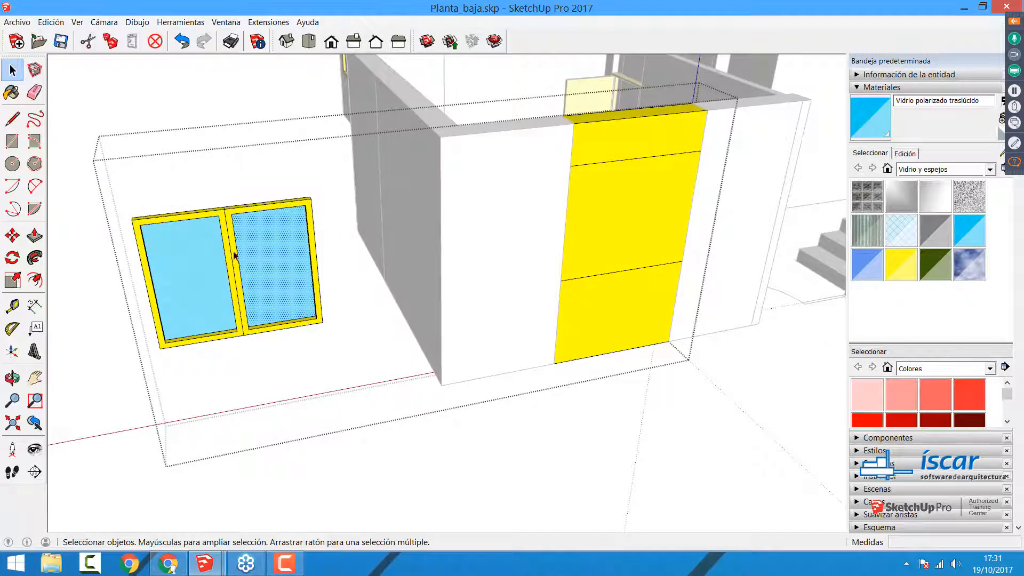
pyautogui.click(180, 273)
pyautogui.click(640, 187)
pyautogui.moveTo(615, 140); pyautogui.dragTo(614, 138)
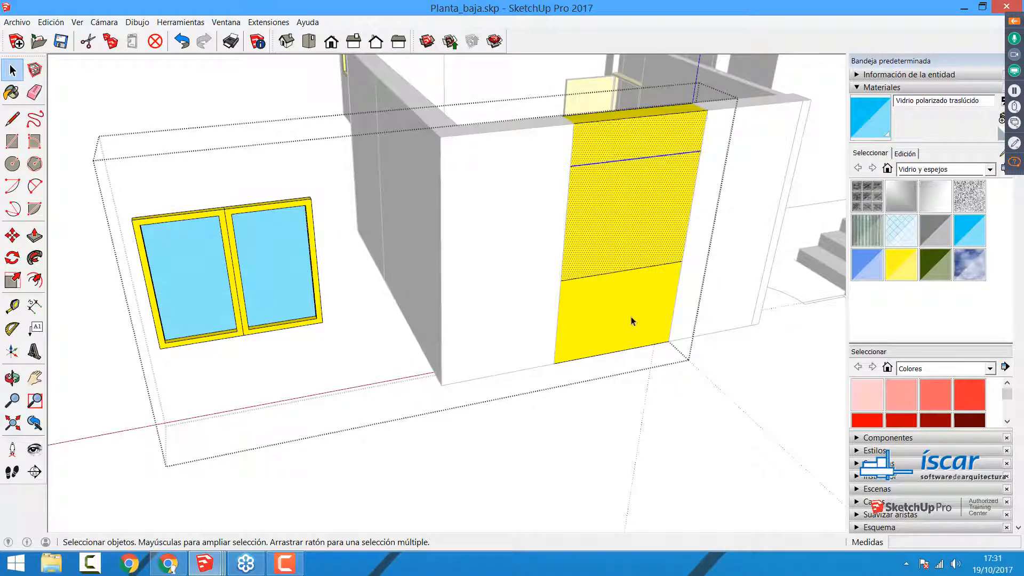
pyautogui.click(630, 320)
pyautogui.click(632, 219)
pyautogui.click(623, 154)
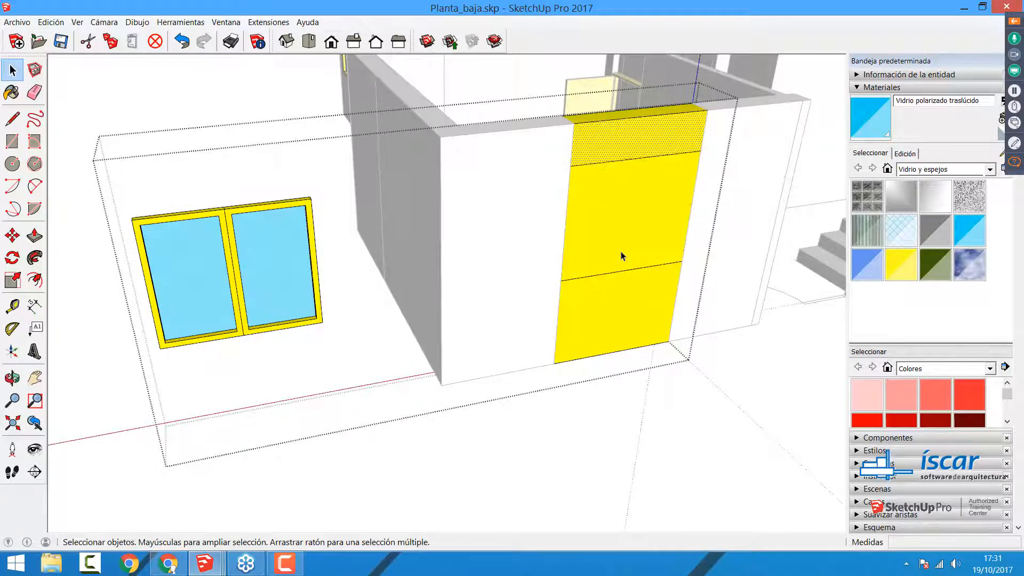
pyautogui.click(637, 237)
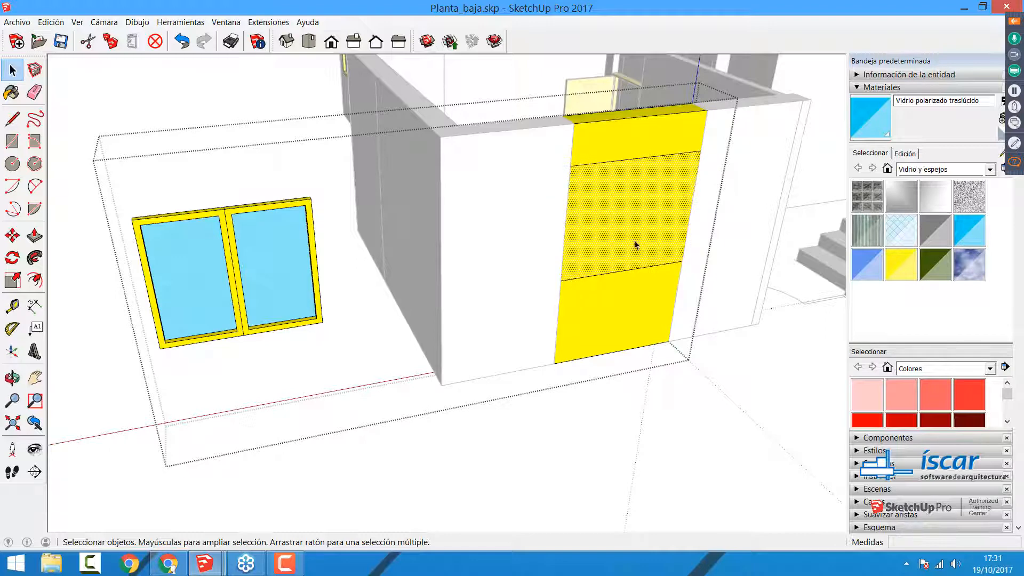
pyautogui.click(276, 265)
pyautogui.moveTo(581, 267); pyautogui.dragTo(237, 309, button='middle')
pyautogui.click(158, 291)
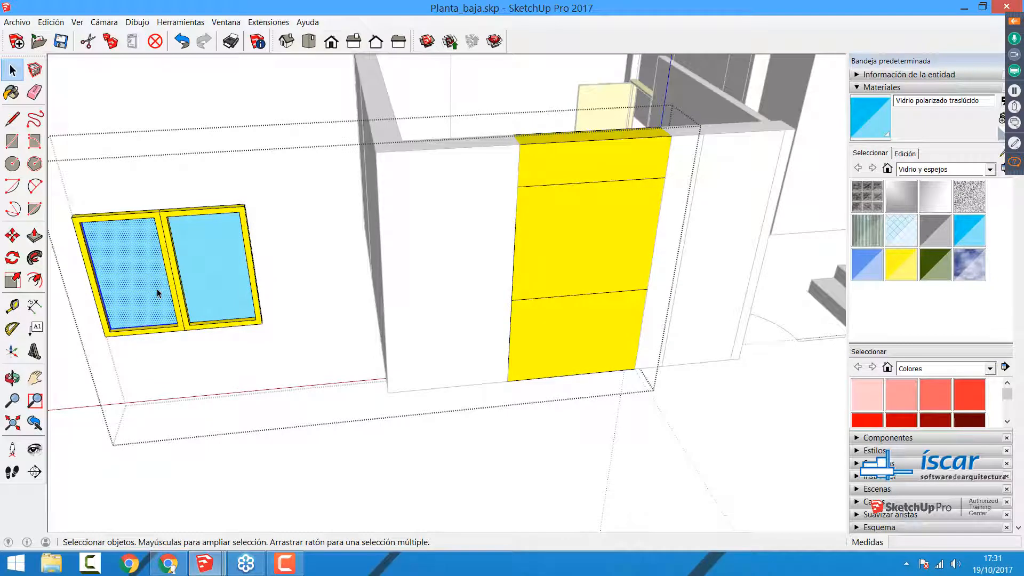
pyautogui.click(184, 267)
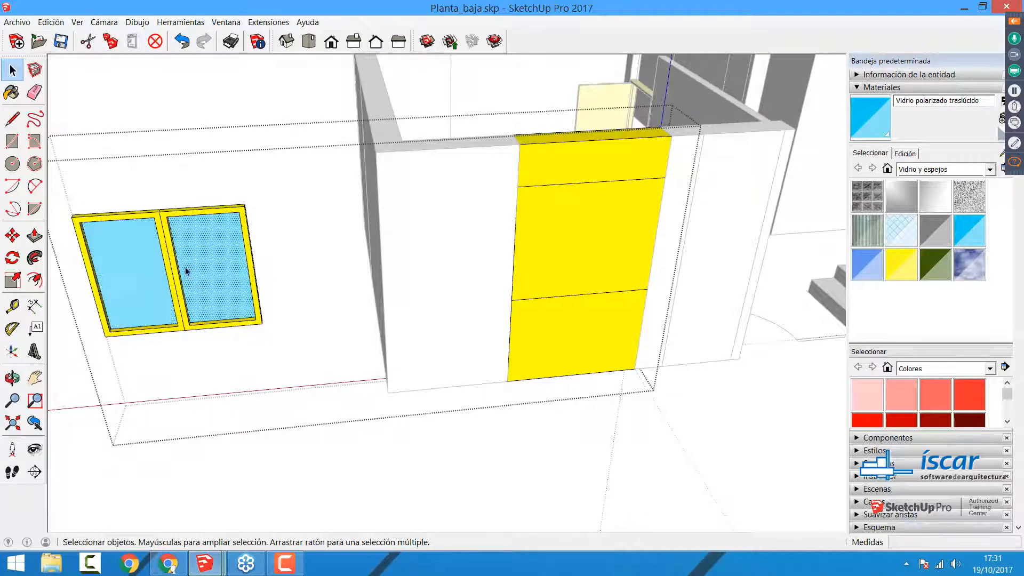
pyautogui.click(149, 257)
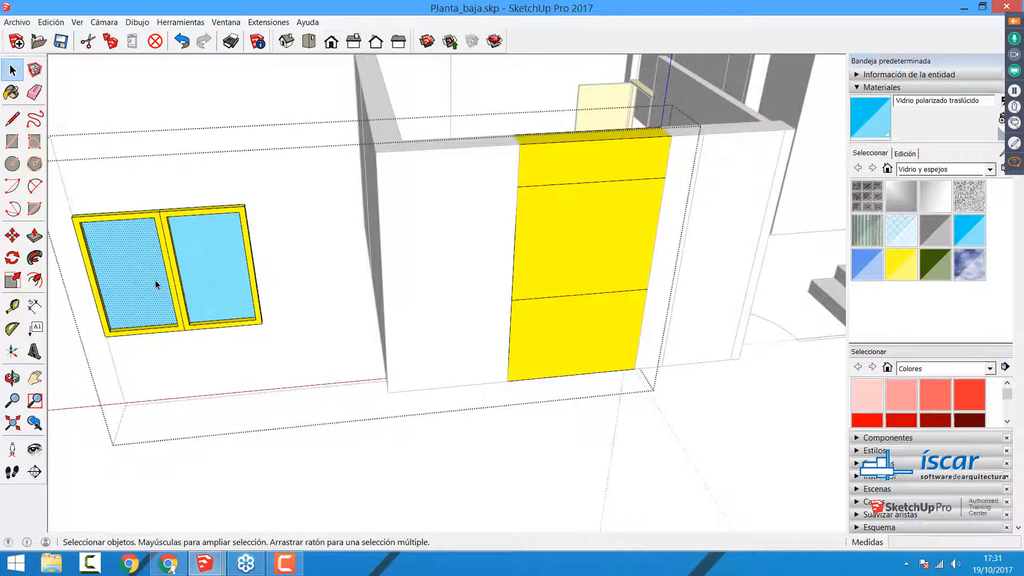
pyautogui.click(598, 238)
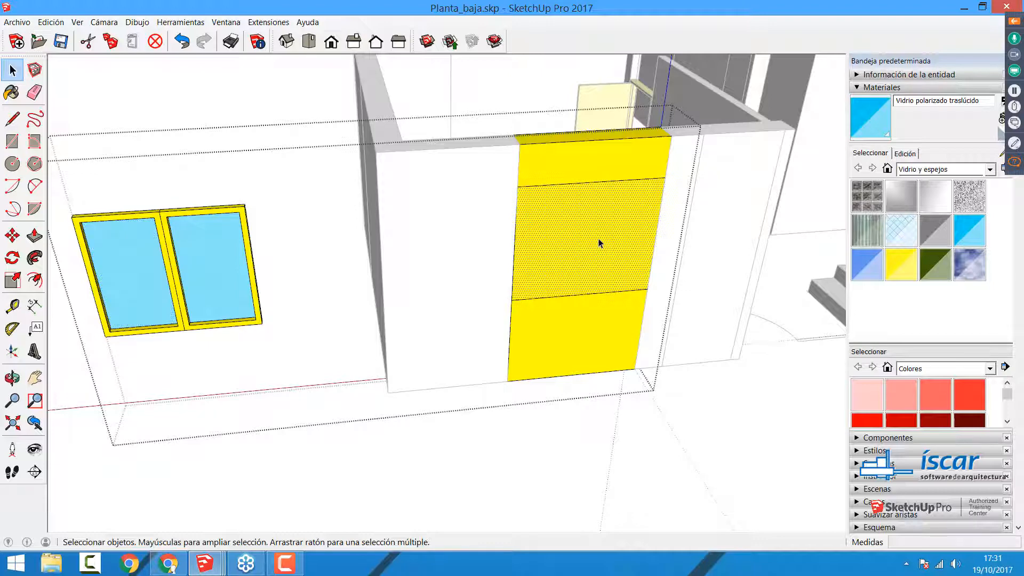
pyautogui.click(217, 238)
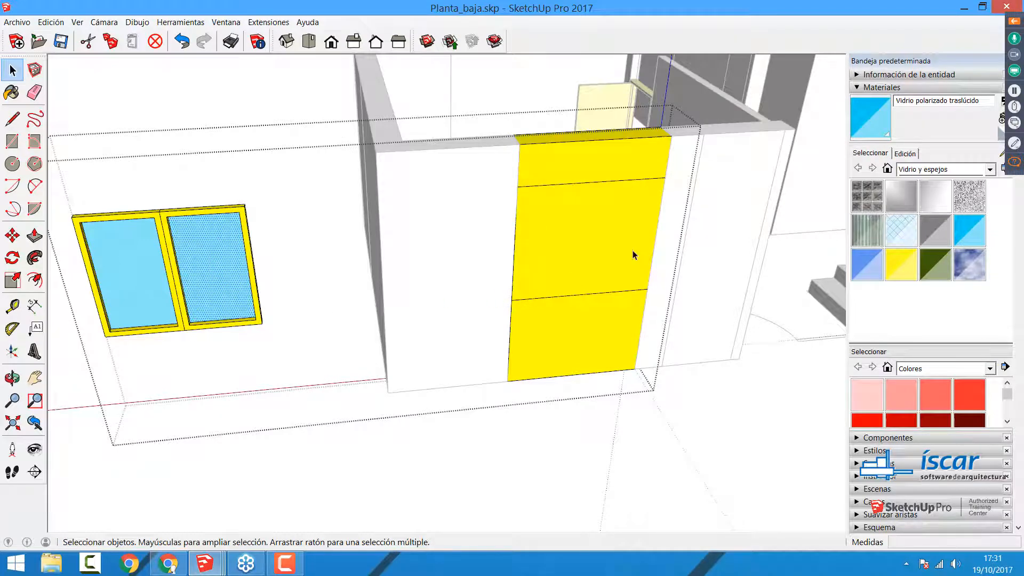
# Step: Delete the front and back faces of the middle wall section to open the window hole
pyautogui.moveTo(376, 273); pyautogui.dragTo(341, 267, button='middle')
pyautogui.click(565, 268)
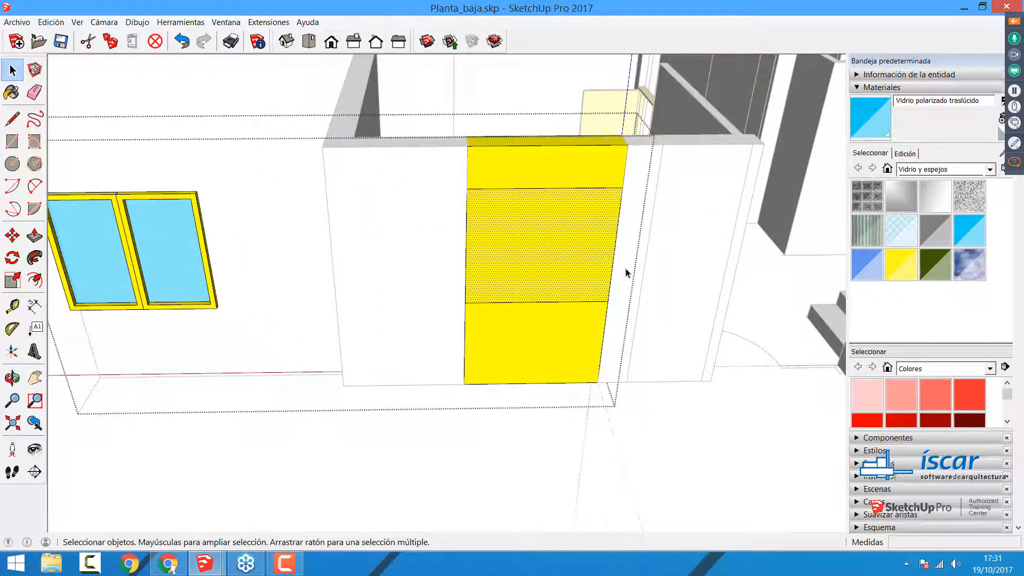
pyautogui.press('Delete')
pyautogui.click(545, 273)
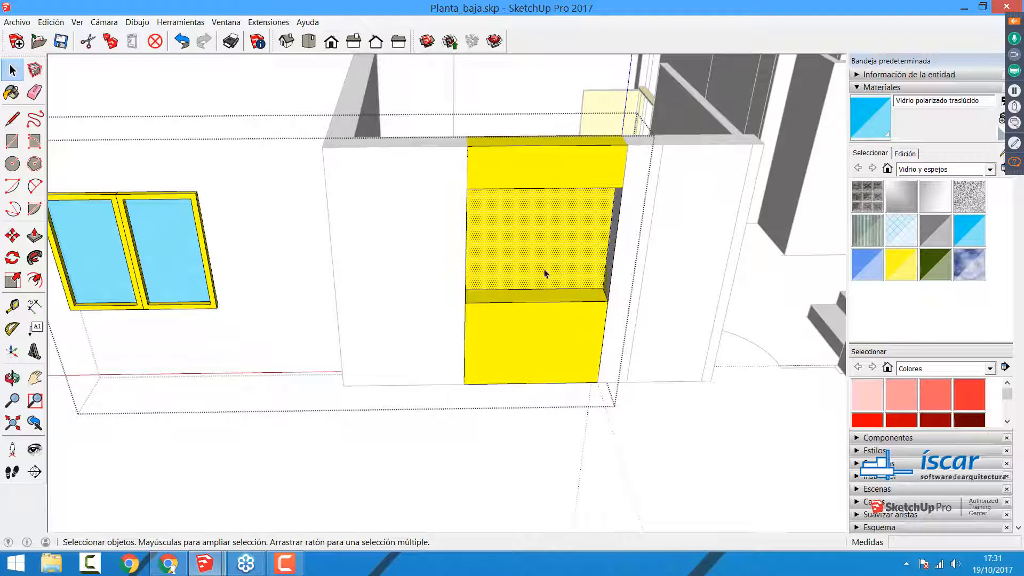
pyautogui.press('Delete')
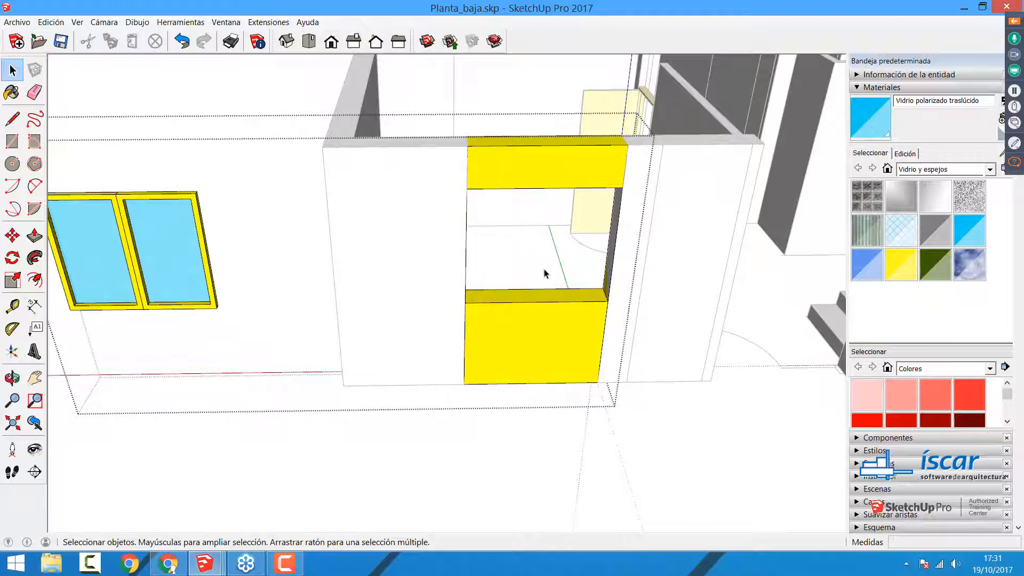
pyautogui.moveTo(355, 292); pyautogui.dragTo(371, 302, button='middle')
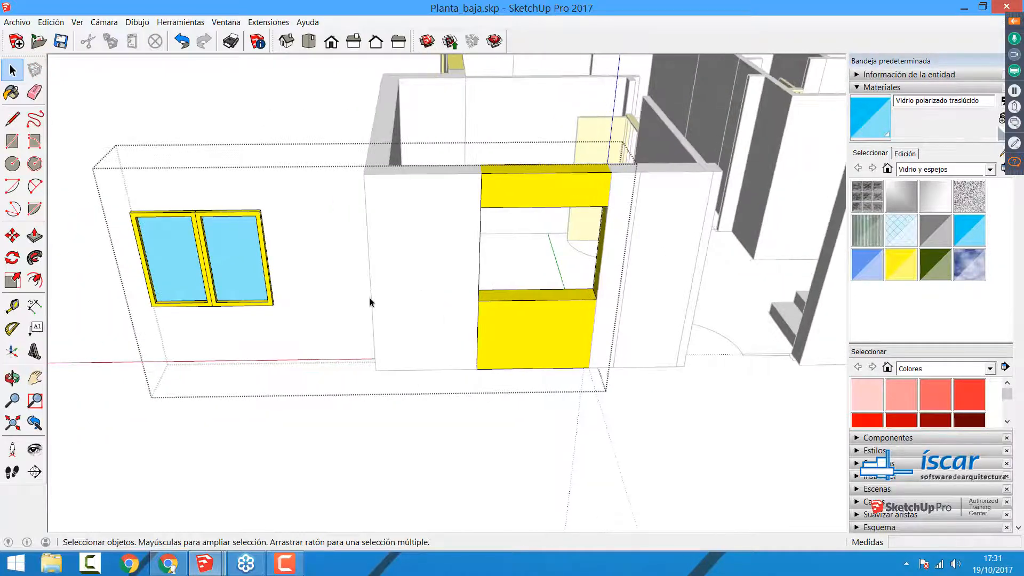
# Step: Inspect the ungrouped window frame and the lower wall section by selecting their parts one after another
pyautogui.click(255, 245)
pyautogui.click(198, 256)
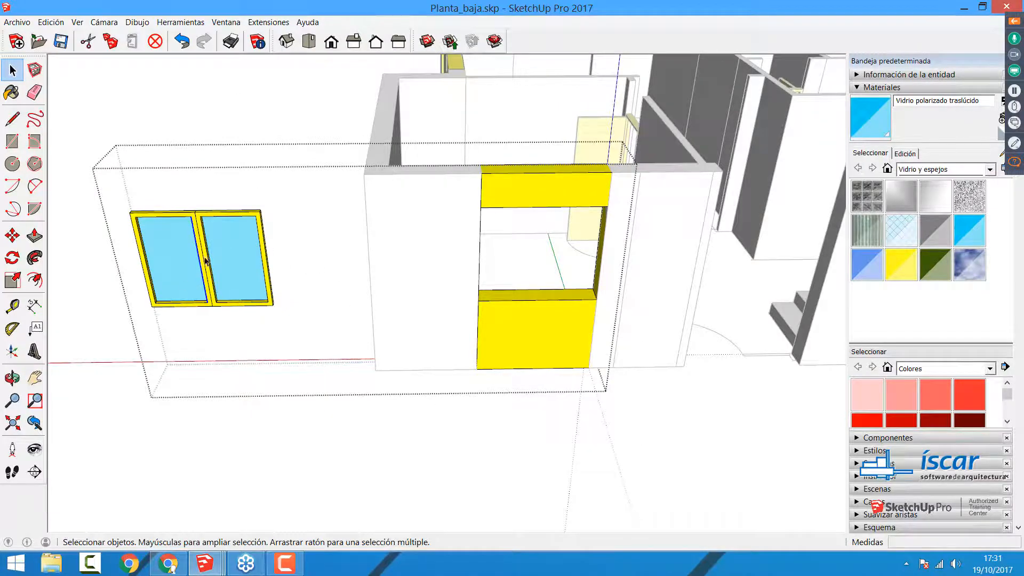
pyautogui.click(545, 309)
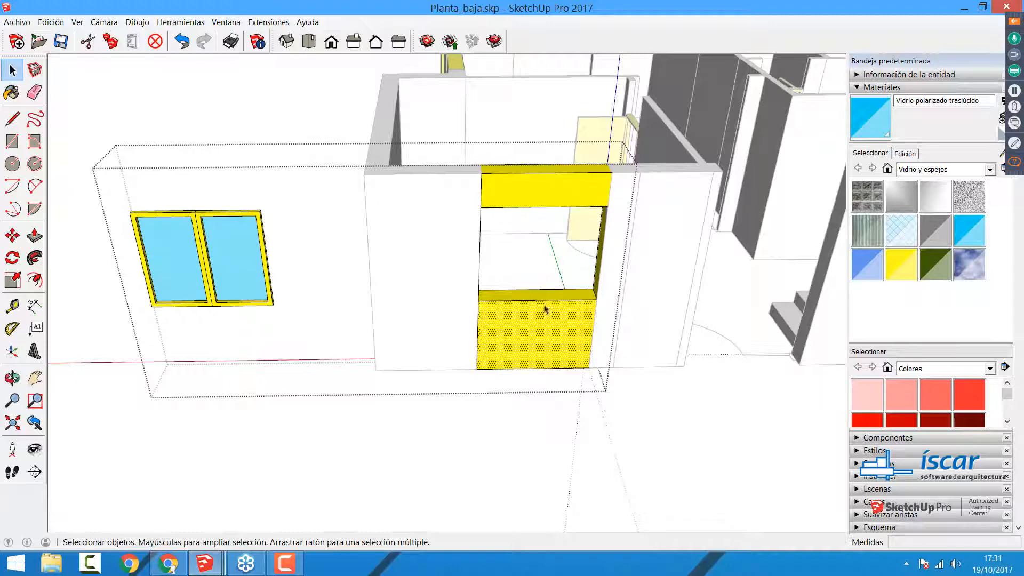
pyautogui.click(545, 300)
# Step: Move the ungrouped window geometry by its lower outer corner 3.80 m into the wall opening
pyautogui.moveTo(105, 187); pyautogui.dragTo(295, 330)
pyautogui.click(12, 235)
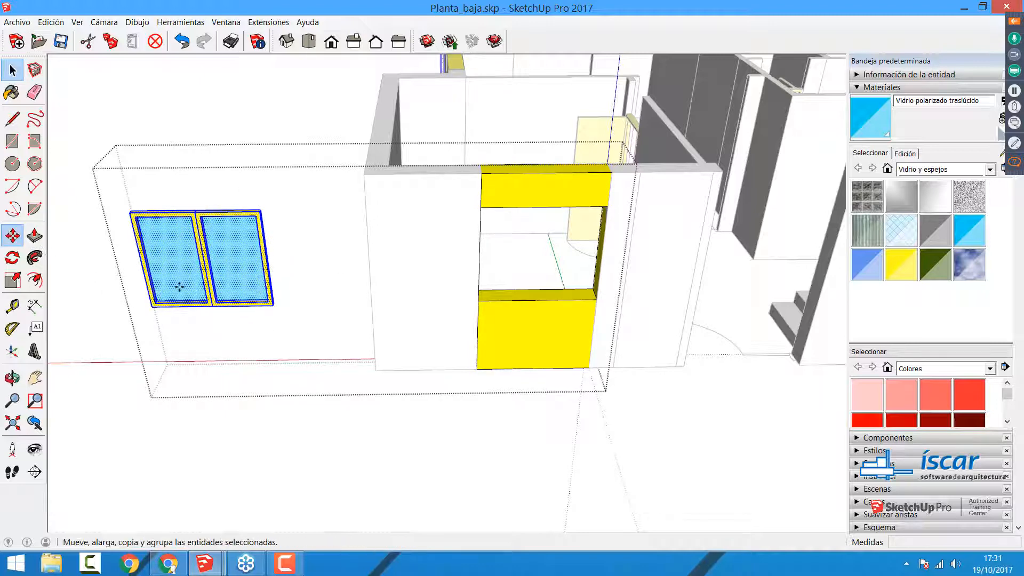
pyautogui.click(273, 305)
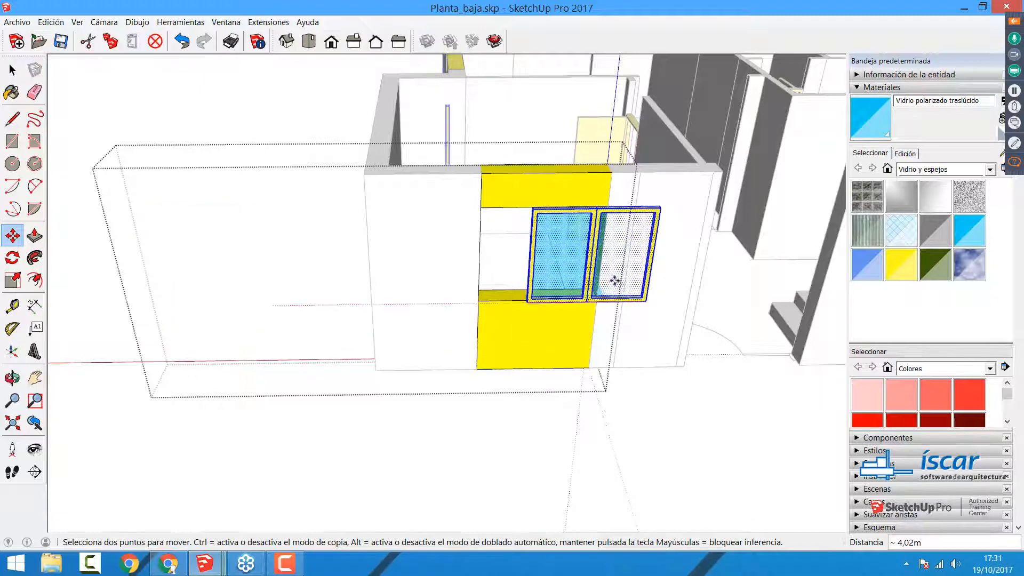
pyautogui.scroll(6, 594, 309)
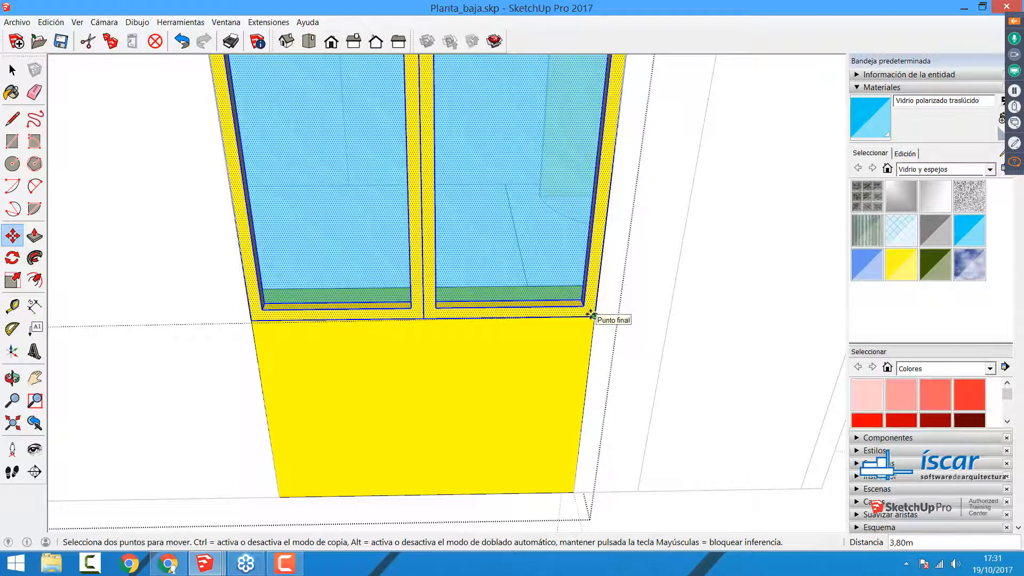
pyautogui.click(591, 316)
pyautogui.scroll(-5, 521, 375)
pyautogui.moveTo(521, 375); pyautogui.dragTo(343, 365, button='middle')
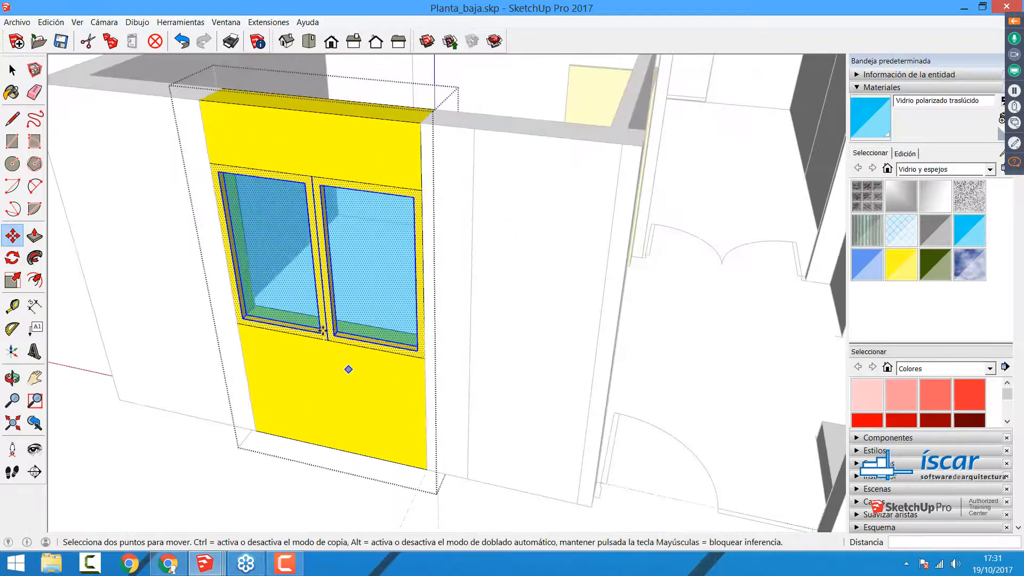
pyautogui.scroll(4, 331, 336)
pyautogui.scroll(-2, 495, 314)
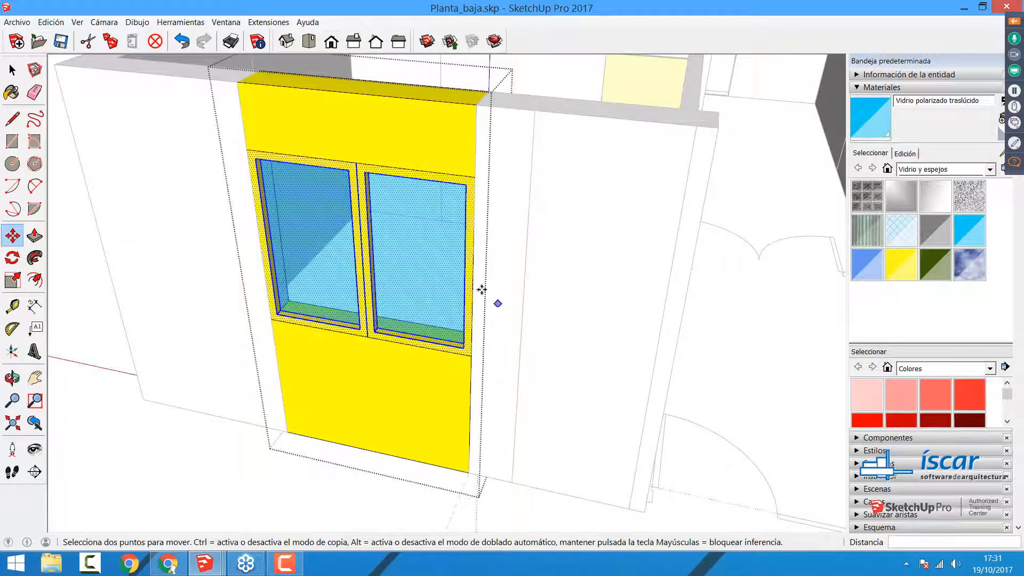
pyautogui.moveTo(481, 283); pyautogui.dragTo(457, 182, button='middle')
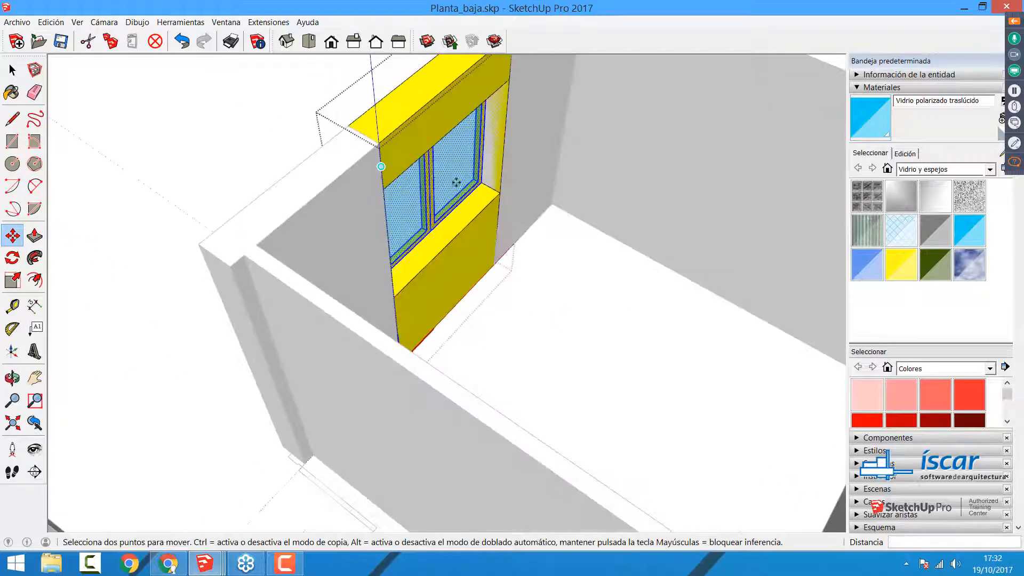
# Step: Try to move the attached window geometry toward the room, cancel it, and undo the window's placement in the opening
pyautogui.click(484, 186)
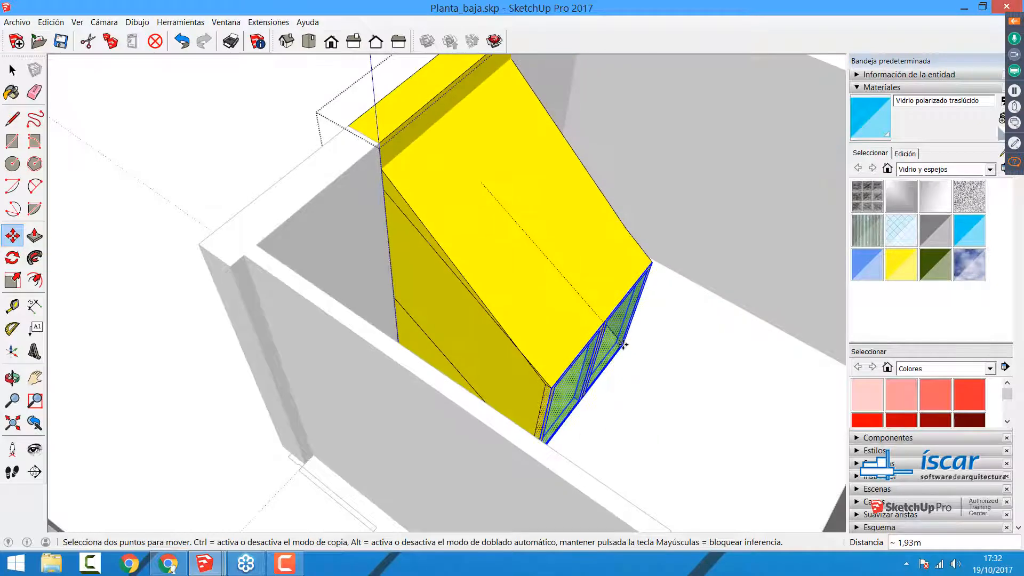
pyautogui.press('Escape')
pyautogui.moveTo(299, 322); pyautogui.dragTo(629, 336, button='middle')
pyautogui.hotkey('ctrl', 'z')
pyautogui.moveTo(273, 296); pyautogui.dragTo(386, 270, button='middle')
pyautogui.press('space')
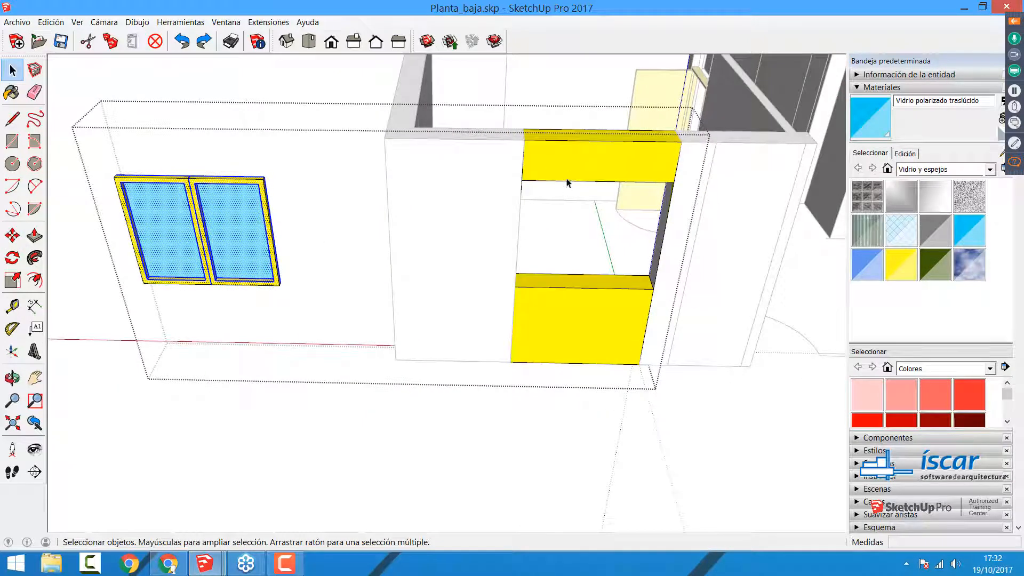
# Step: Group all the frame and glass geometry of the double window
pyautogui.moveTo(92, 154); pyautogui.dragTo(299, 337)
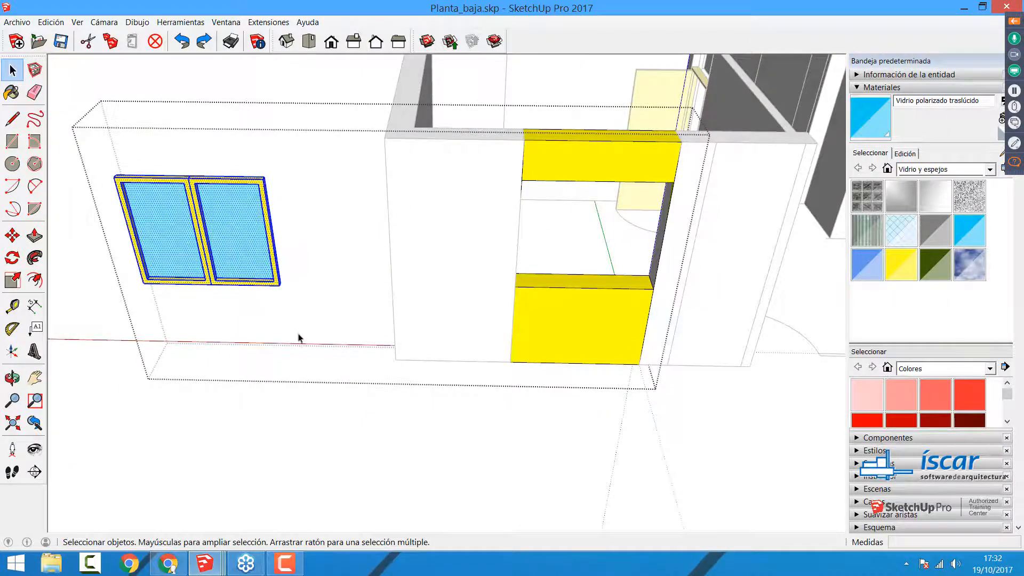
pyautogui.rightClick(209, 259)
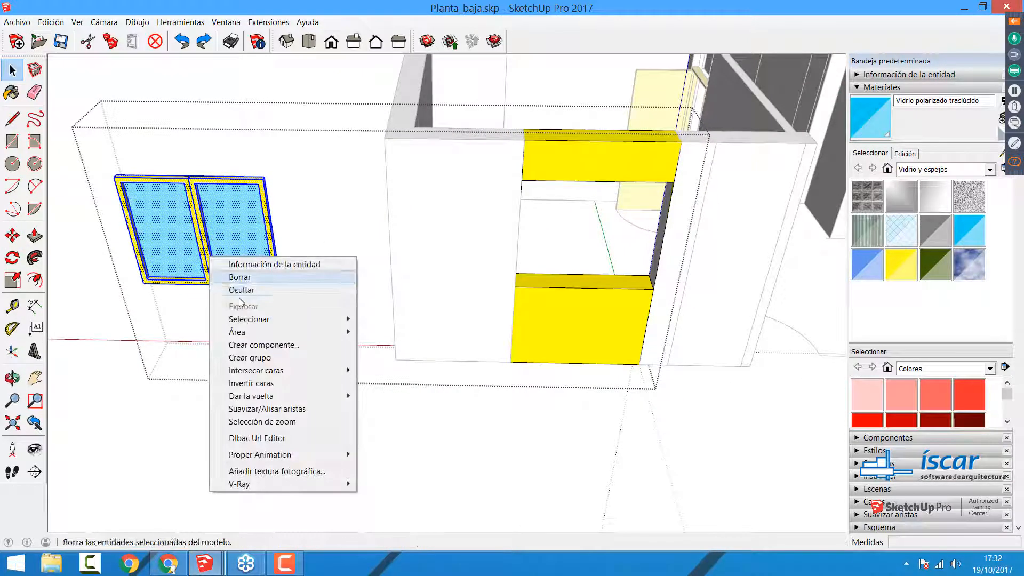
pyautogui.click(250, 364)
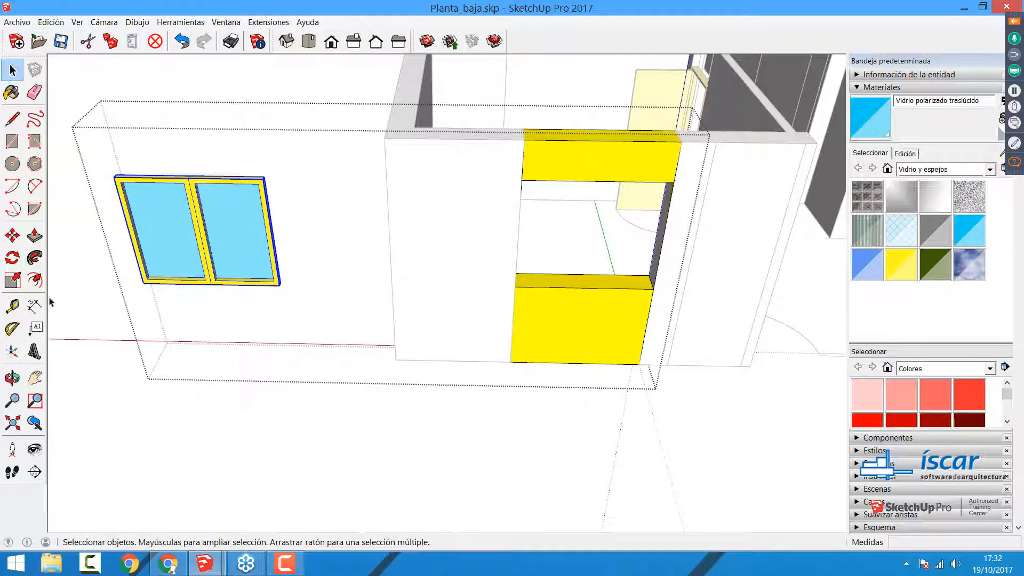
# Step: Move the window group by its lower outer corner 3.80 m onto the matching corner of the wall opening
pyautogui.press('m')
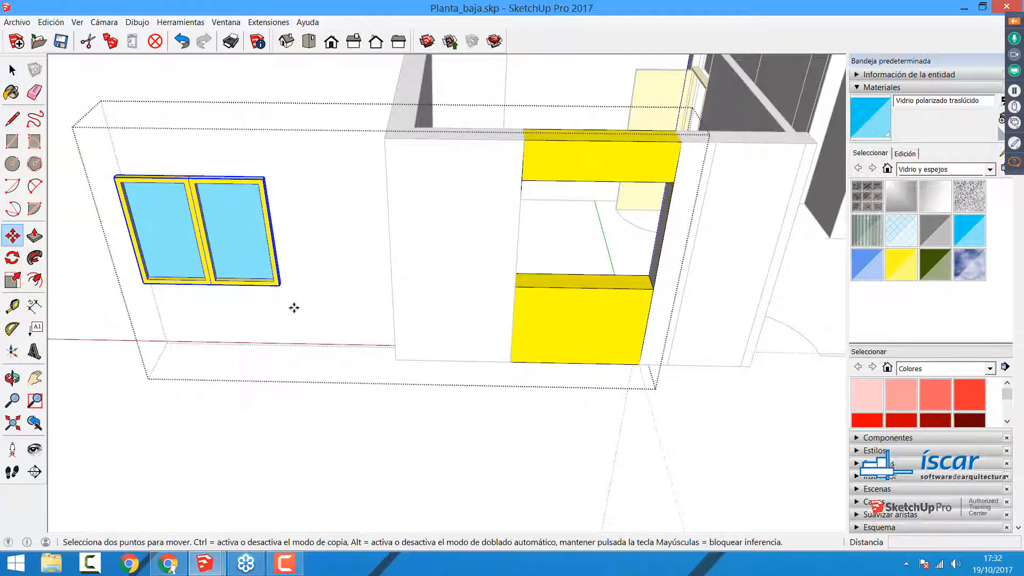
pyautogui.click(277, 285)
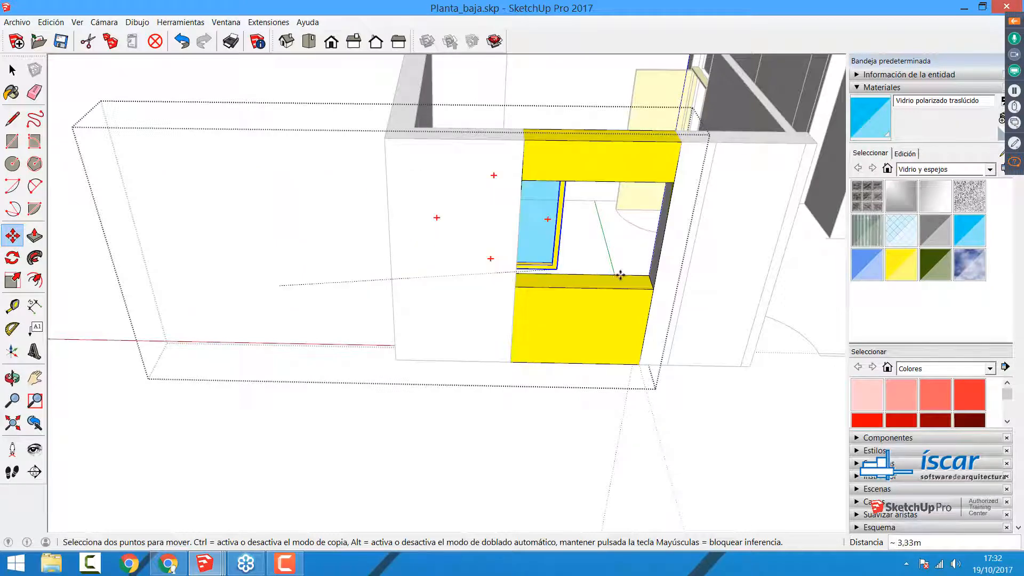
pyautogui.scroll(-4, 642, 289)
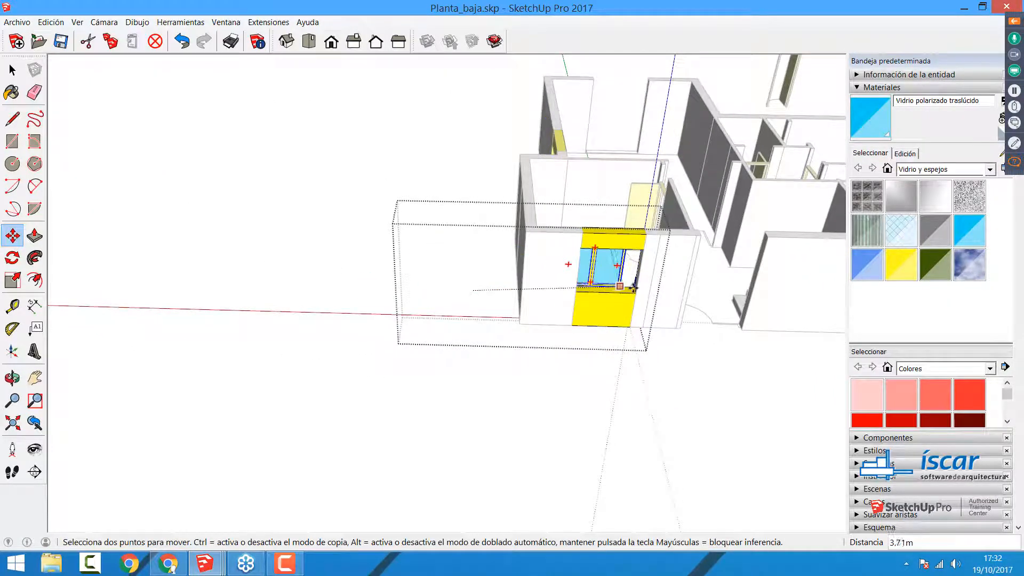
pyautogui.scroll(4, 637, 291)
pyautogui.scroll(1, 635, 287)
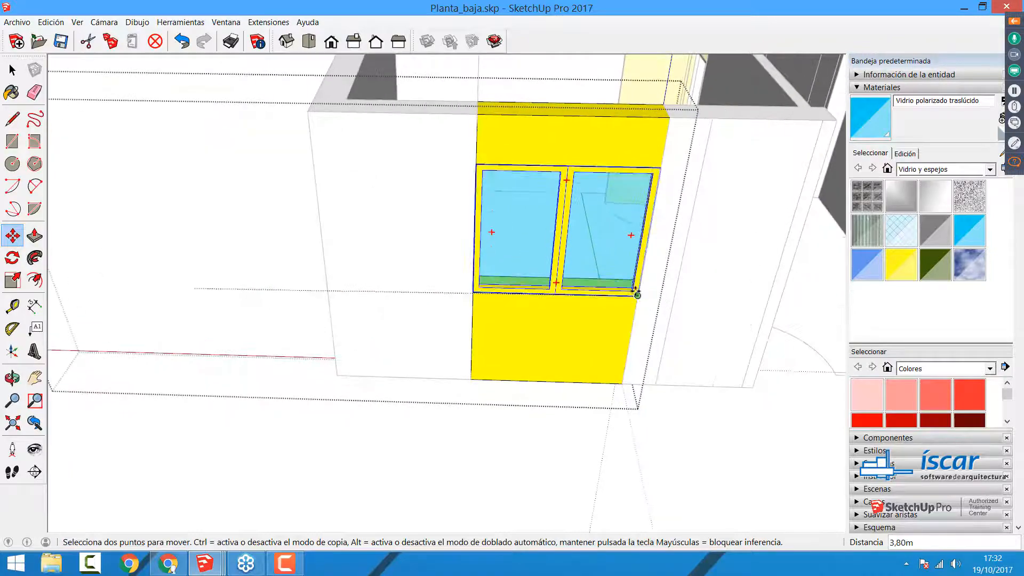
pyautogui.click(639, 289)
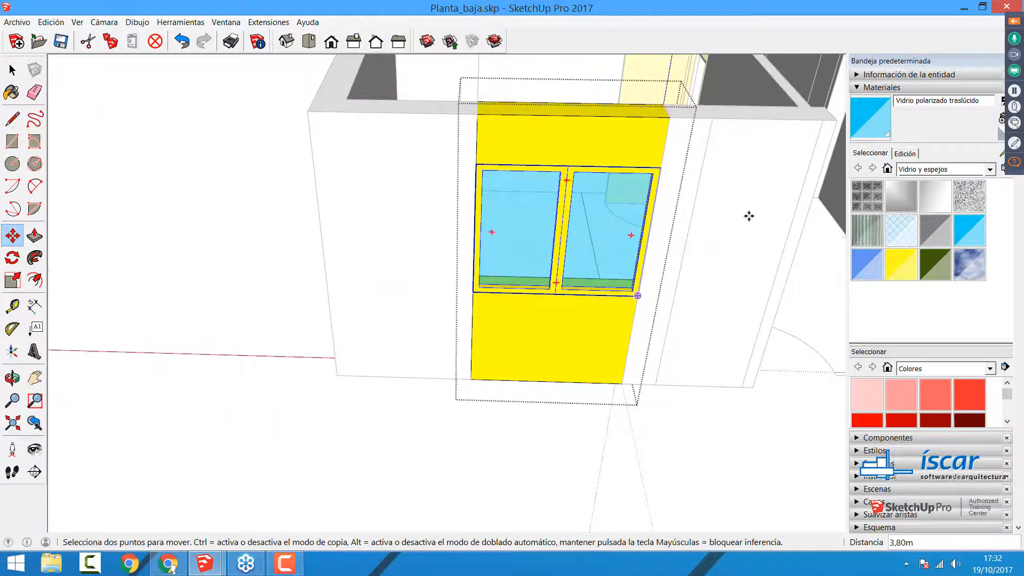
# Step: Move the window group about 0.20 m through the wall thickness toward the room's interior and close the component
pyautogui.moveTo(747, 217); pyautogui.dragTo(297, 293, button='middle')
pyautogui.press('space')
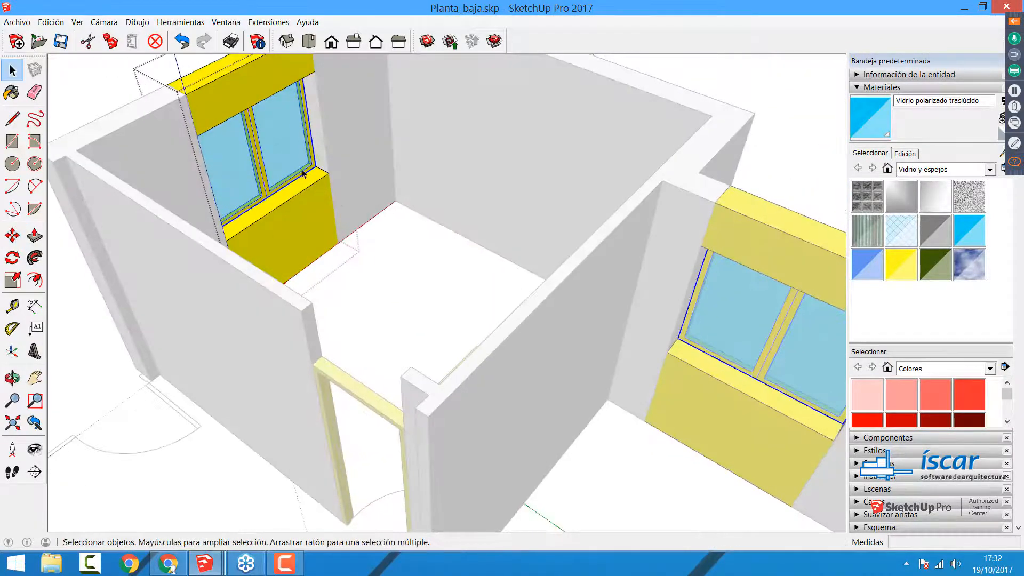
pyautogui.scroll(5, 297, 176)
pyautogui.press('m')
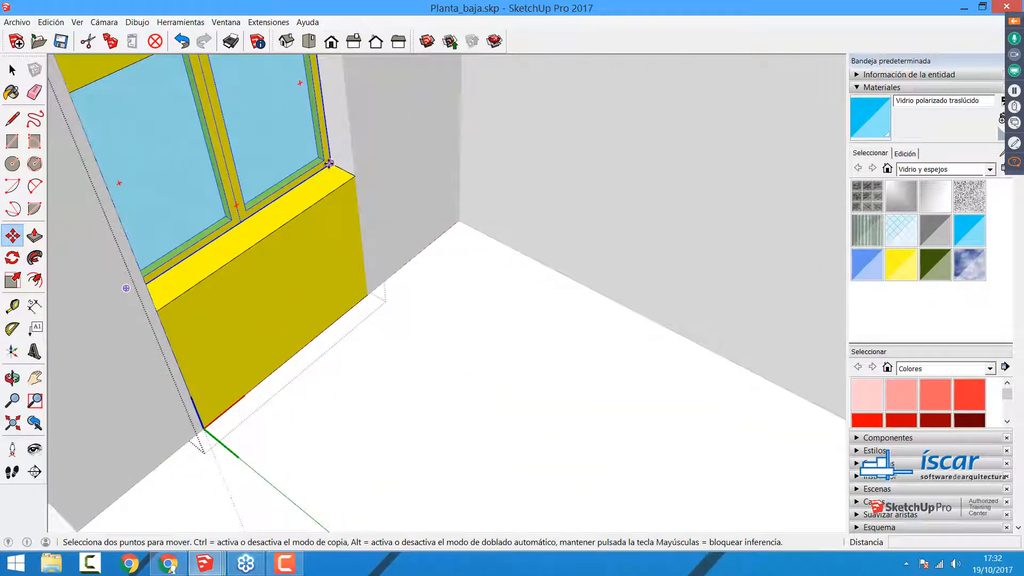
pyautogui.click(329, 163)
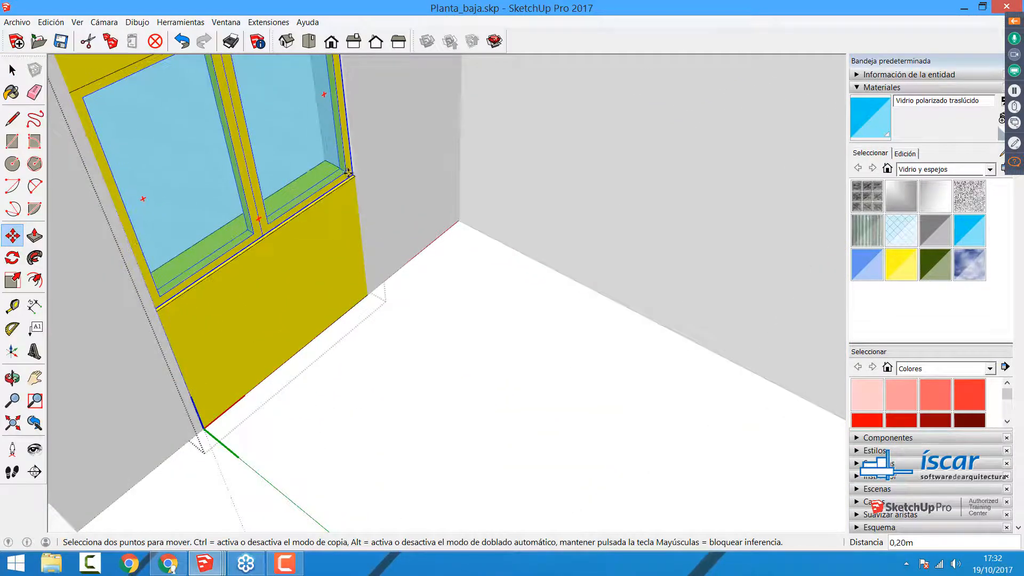
pyautogui.click(345, 173)
pyautogui.press('space')
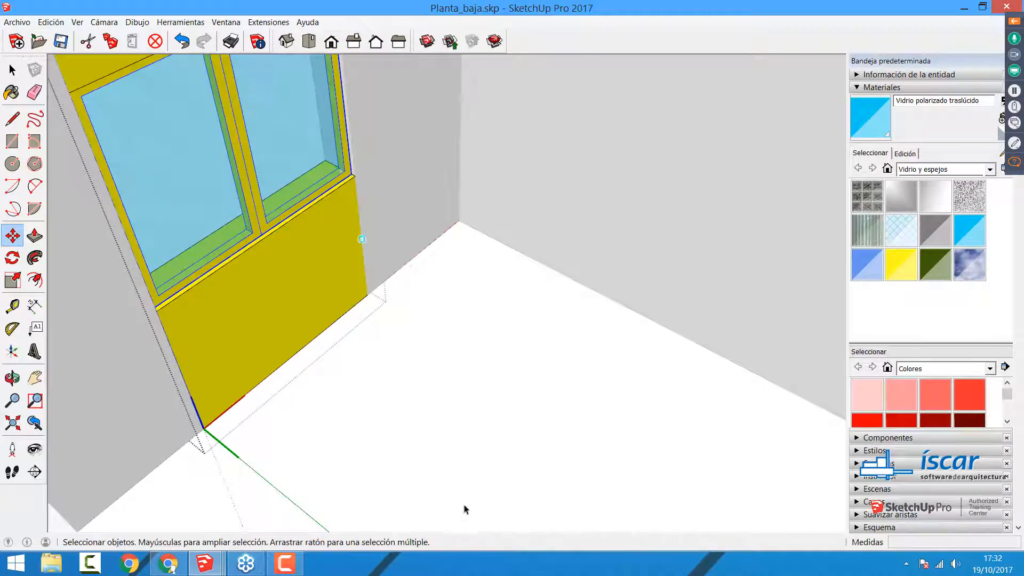
pyautogui.click(470, 511)
pyautogui.moveTo(354, 281); pyautogui.dragTo(644, 226, button='middle')
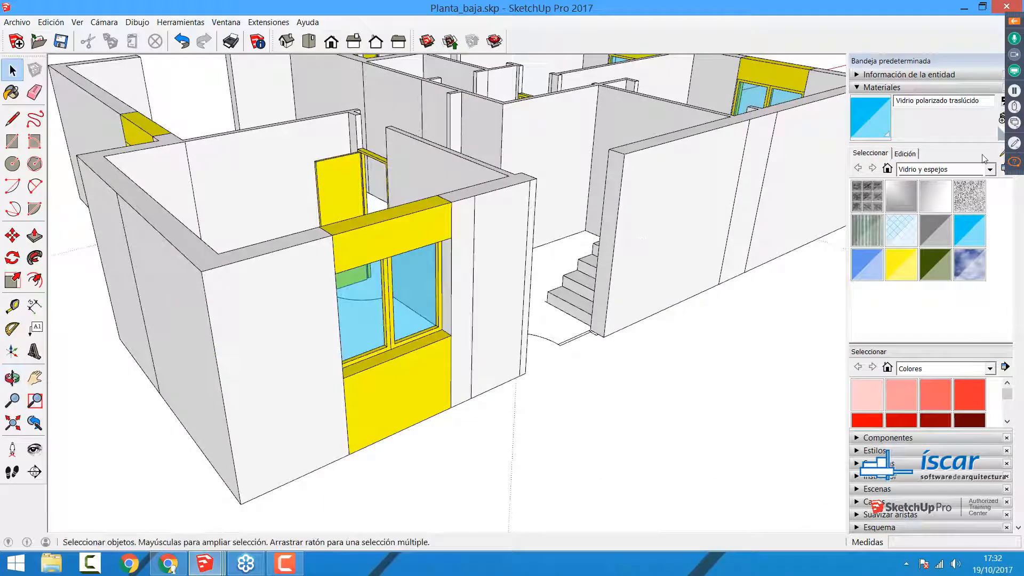
# Step: Select and deselect the wall component with its window as one object, and open it for editing
pyautogui.click(373, 249)
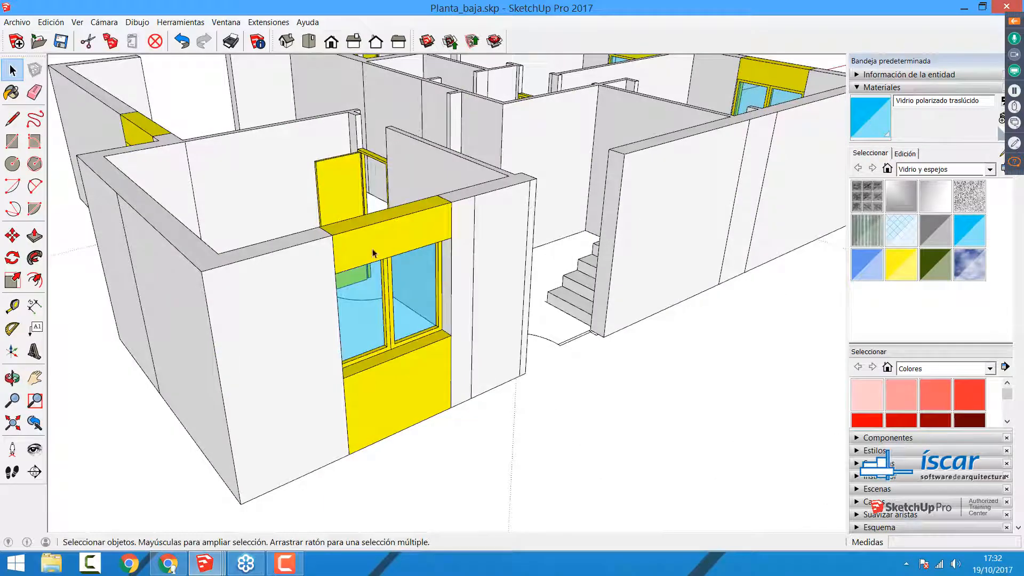
pyautogui.click(489, 411)
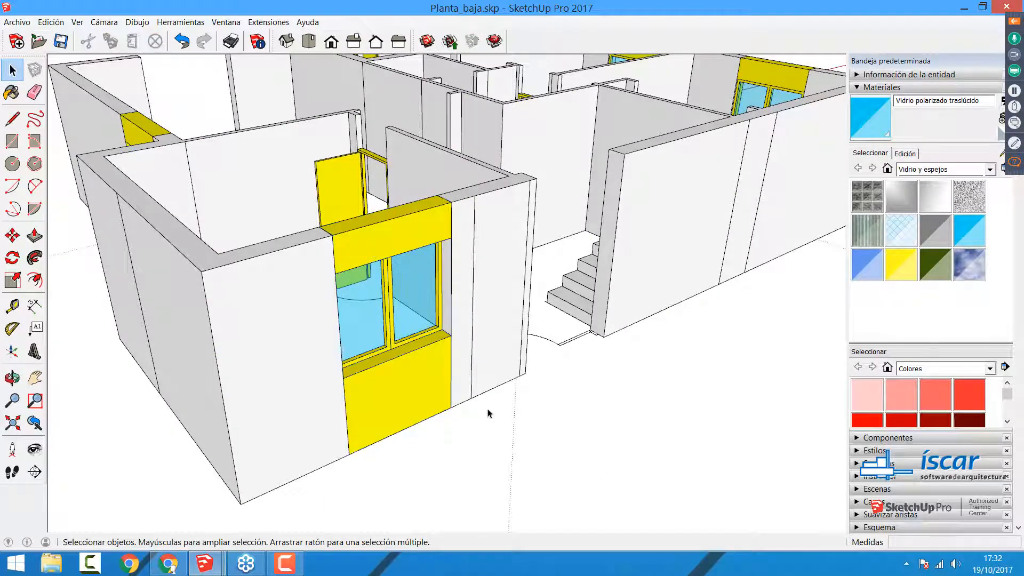
pyautogui.click(373, 241)
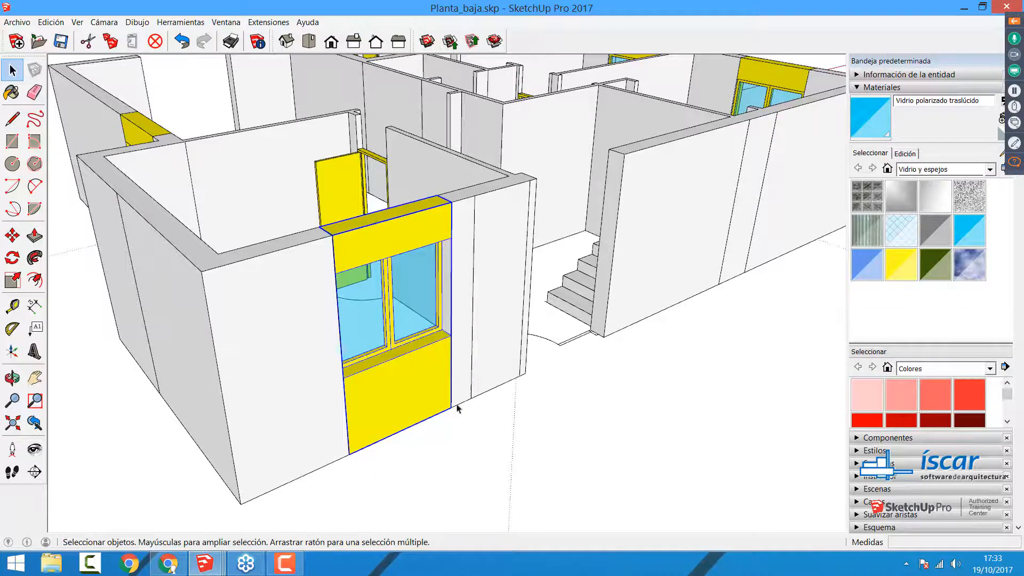
pyautogui.click(589, 434)
pyautogui.click(432, 241)
pyautogui.doubleClick(381, 236)
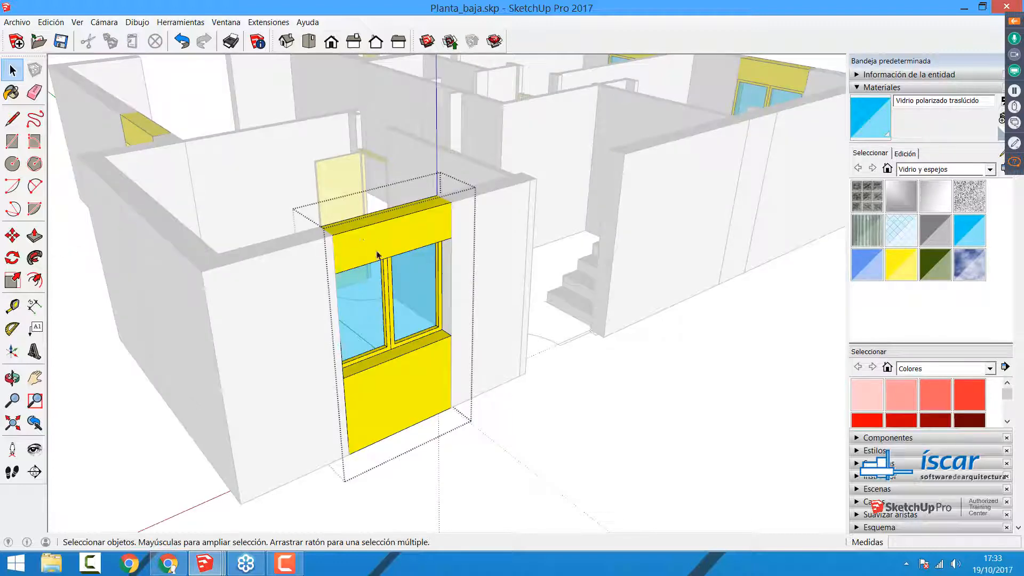
# Step: Compare the nested window group with the upper and lower wall faces by selecting each in turn
pyautogui.scroll(3, 381, 325)
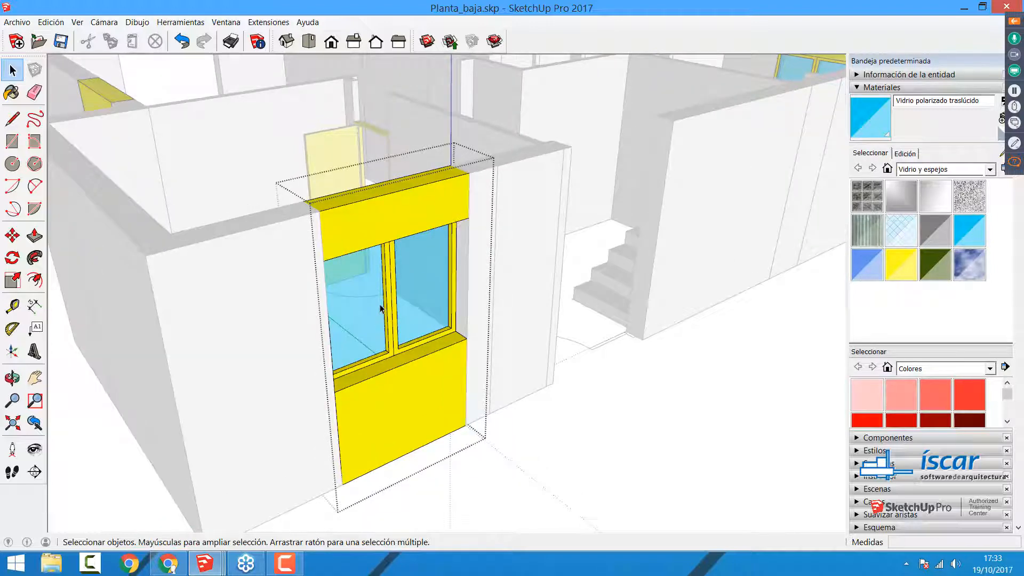
pyautogui.click(380, 308)
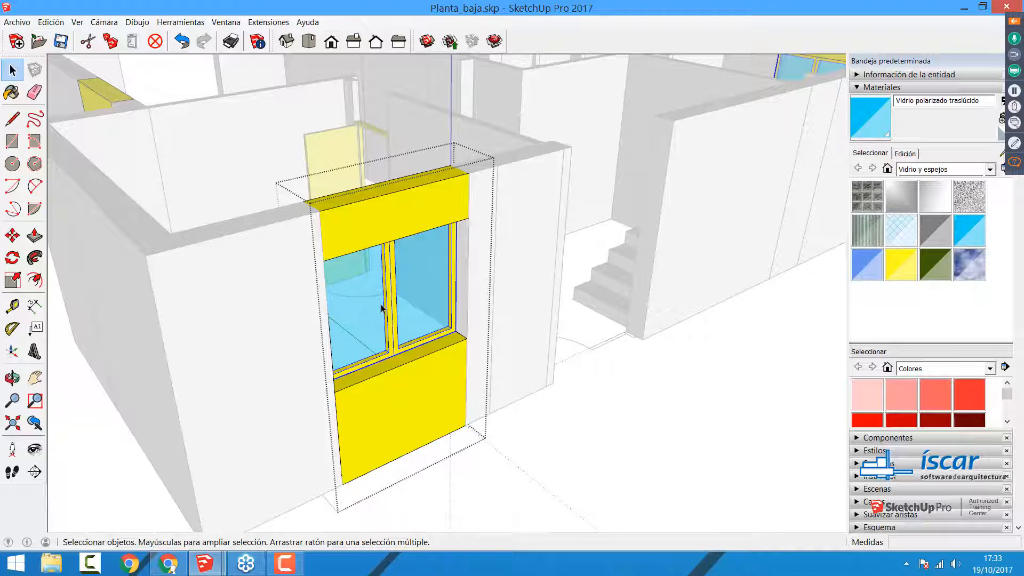
pyautogui.click(377, 231)
pyautogui.click(388, 401)
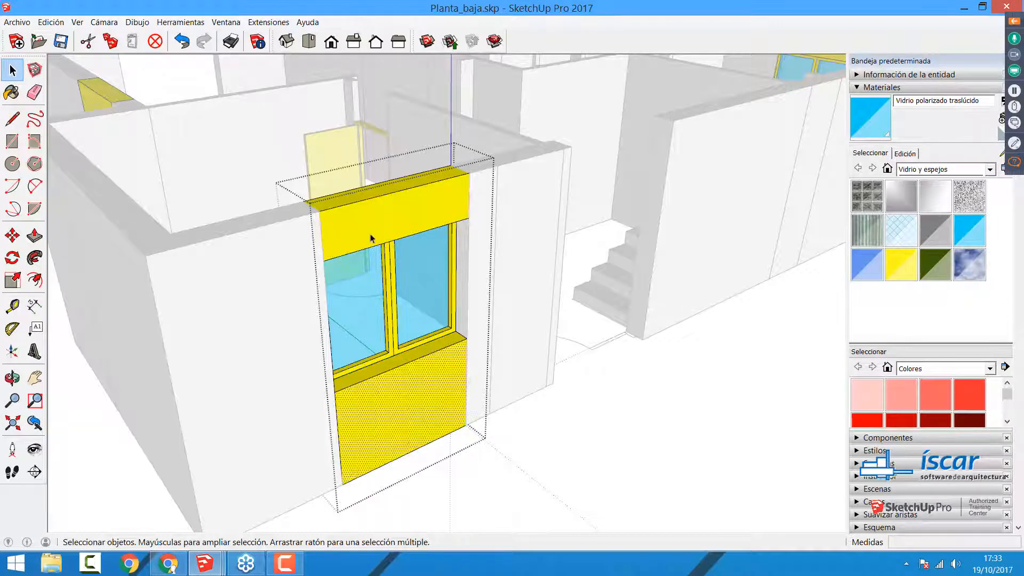
pyautogui.click(370, 234)
pyautogui.click(395, 418)
pyautogui.click(384, 315)
pyautogui.press('m')
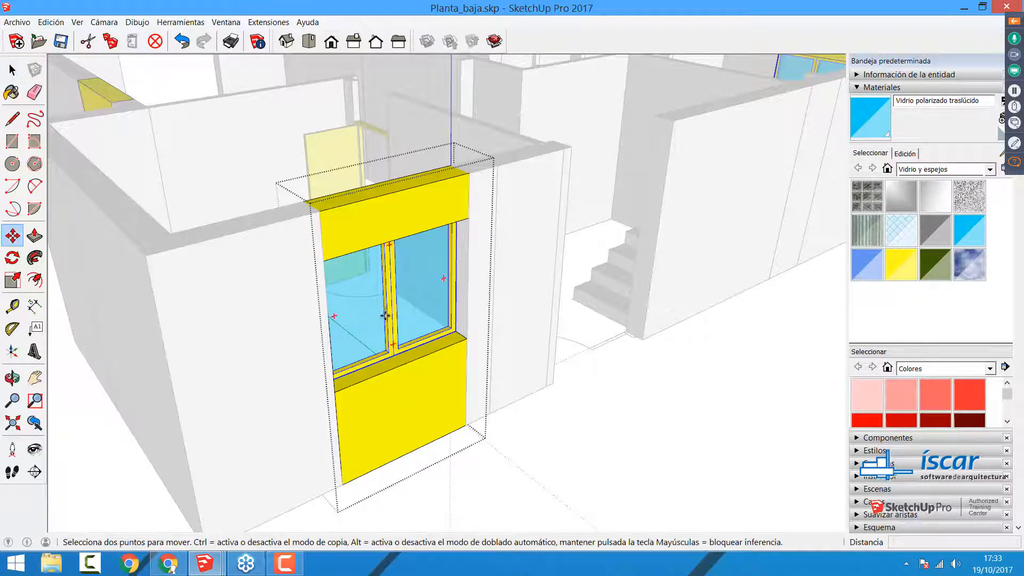
pyautogui.click(384, 315)
pyautogui.press('Escape')
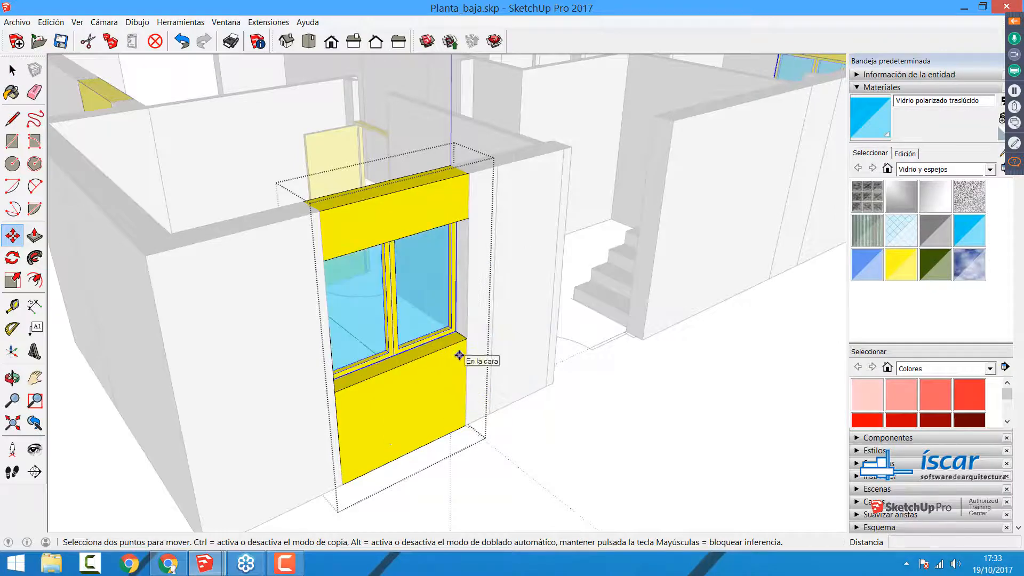
pyautogui.press('space')
# Step: Close the wall component, select it as a whole, and reopen it to reach the nested window group
pyautogui.click(562, 432)
pyautogui.click(391, 261)
pyautogui.doubleClick(391, 261)
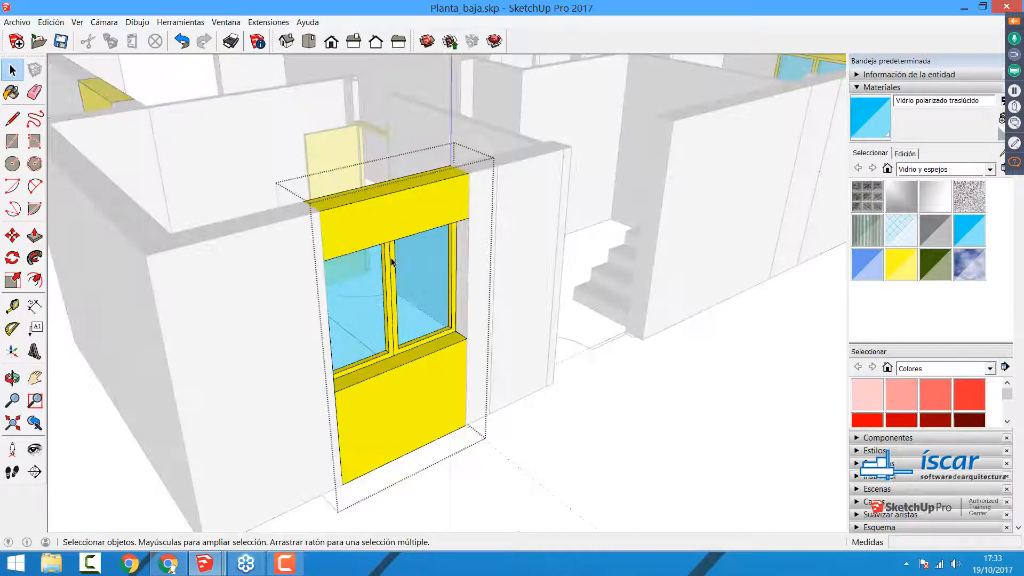
pyautogui.click(678, 502)
pyautogui.click(395, 265)
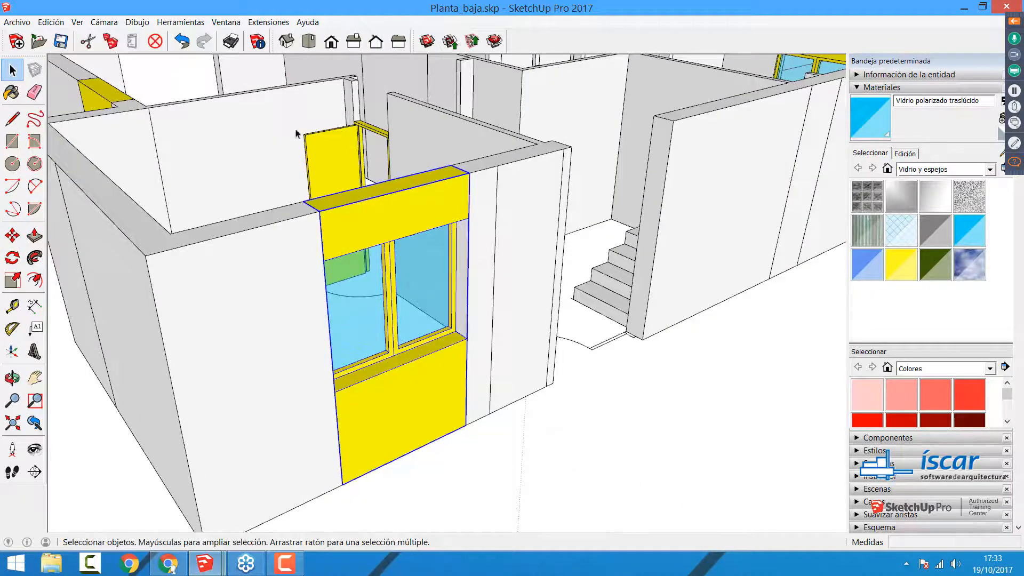
pyautogui.doubleClick(402, 242)
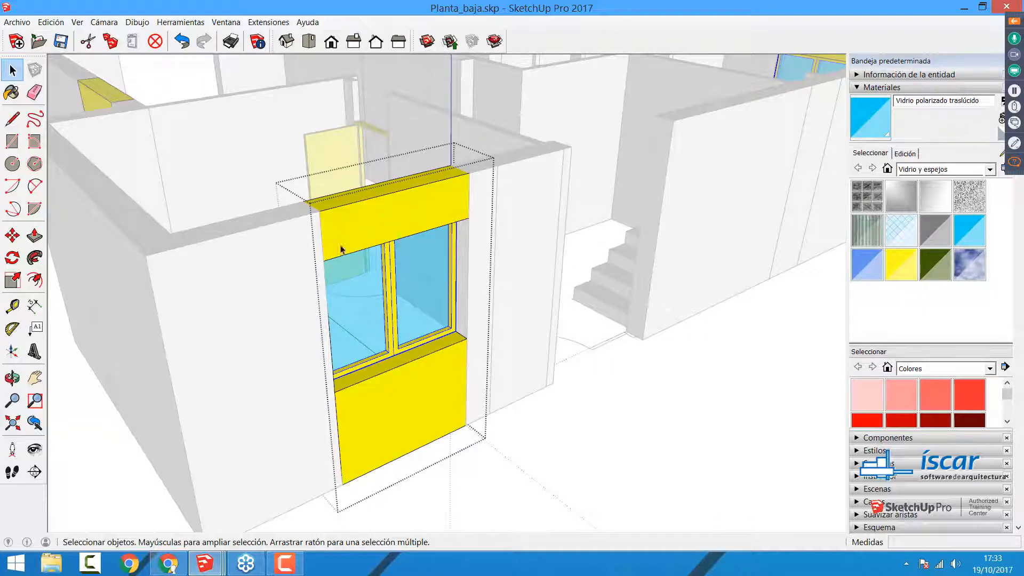
# Step: Close the window component, try erasing it as a whole from the wall, and undo the deletion
pyautogui.click(498, 337)
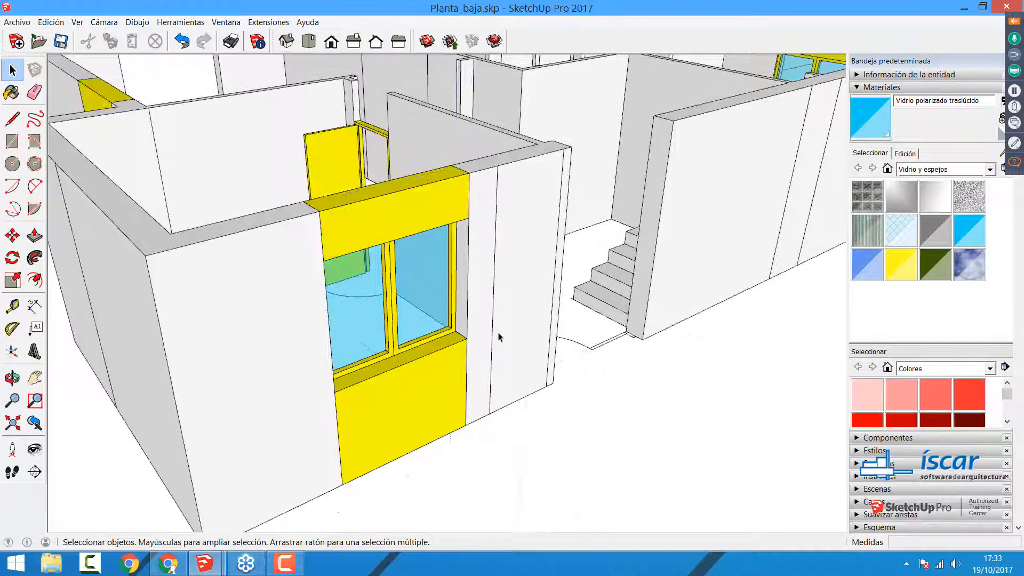
pyautogui.click(34, 91)
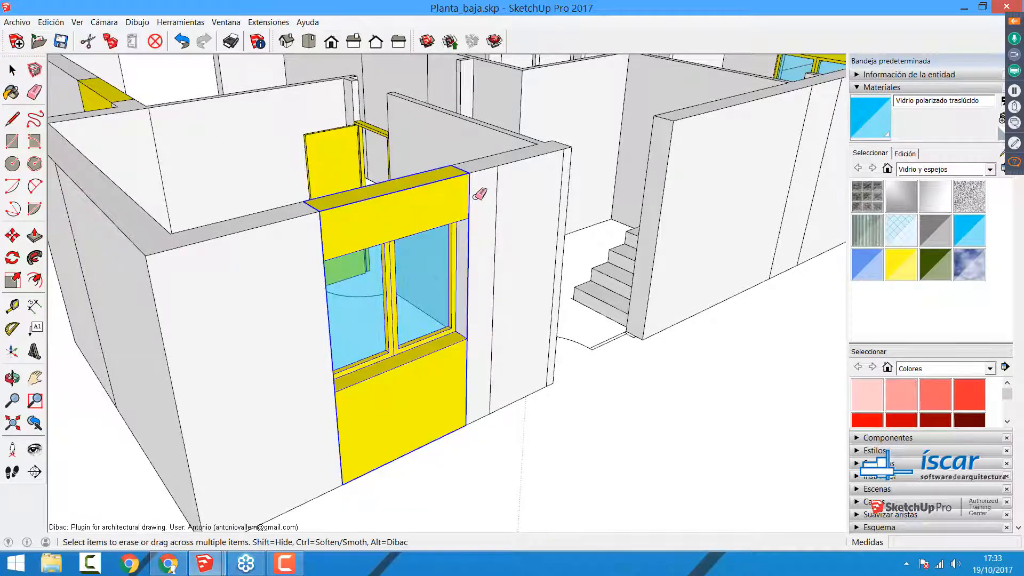
pyautogui.click(475, 197)
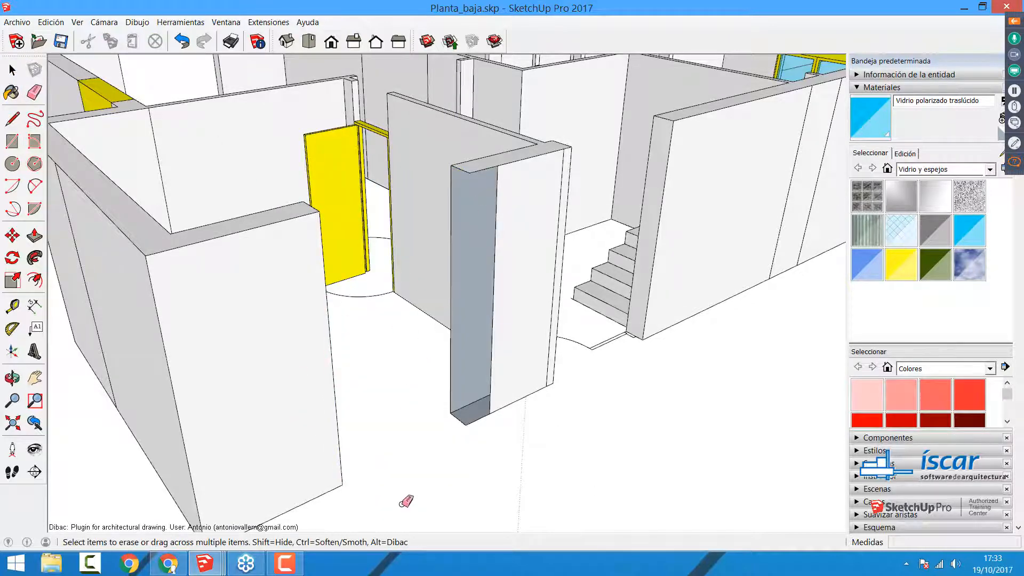
pyautogui.hotkey('ctrl', 'z')
pyautogui.press('space')
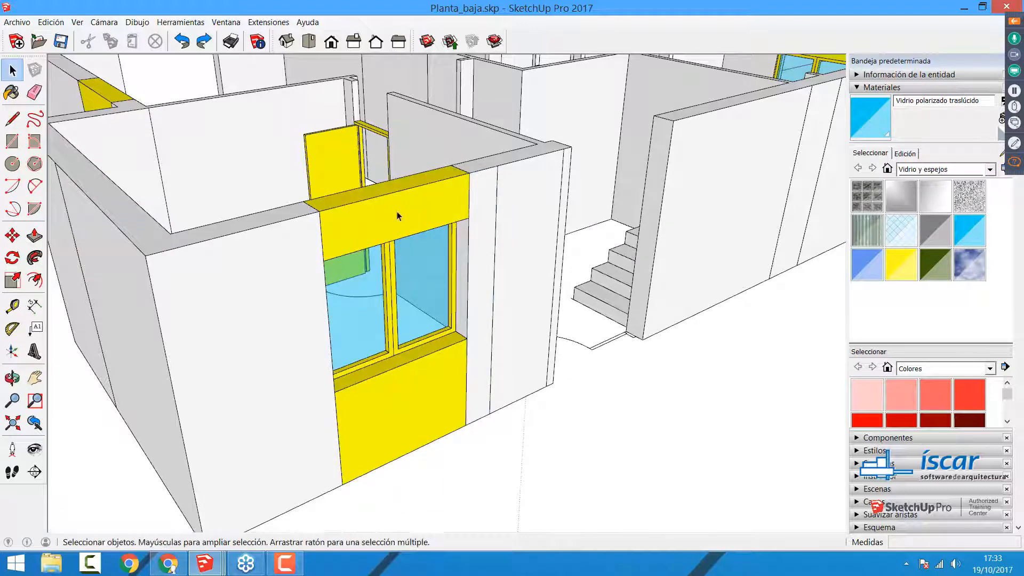
# Step: Explode the yellow window component in the front room's outer wall
pyautogui.click(397, 212)
pyautogui.rightClick(361, 224)
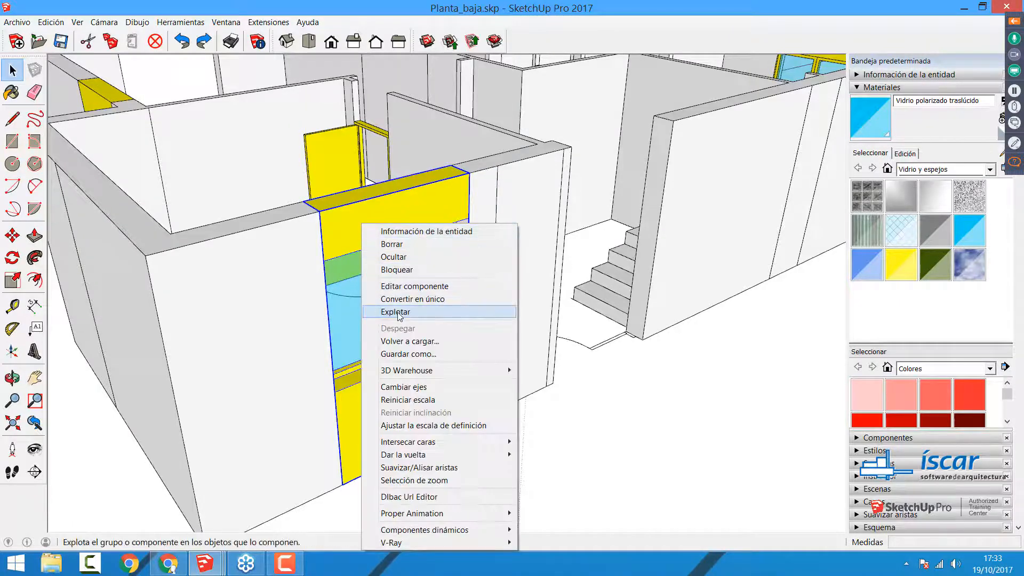
pyautogui.click(646, 433)
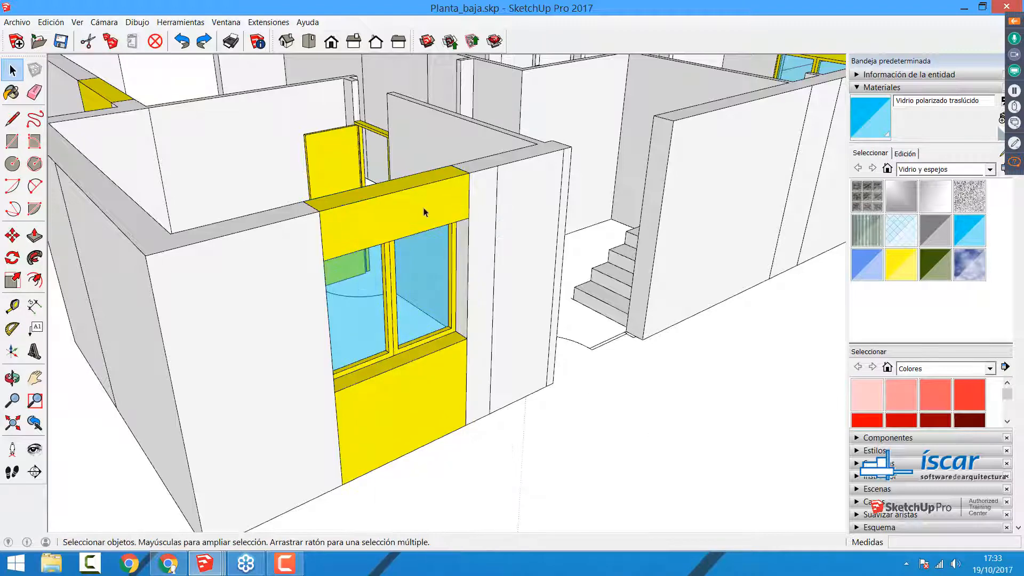
pyautogui.rightClick(377, 220)
pyautogui.click(416, 310)
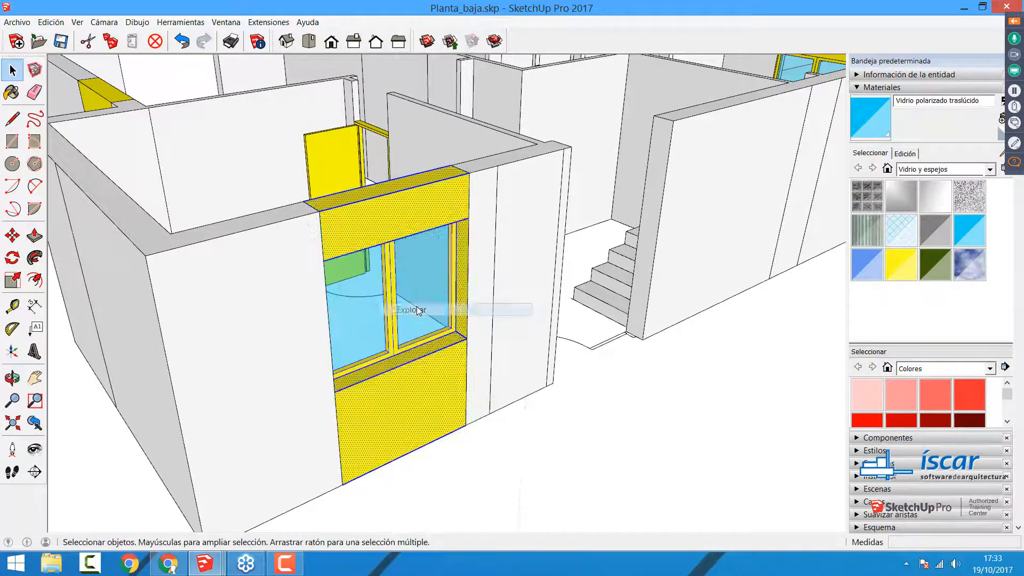
# Step: Move the nested double-window group out of its opening to free the surrounding wall faces
pyautogui.click(415, 299)
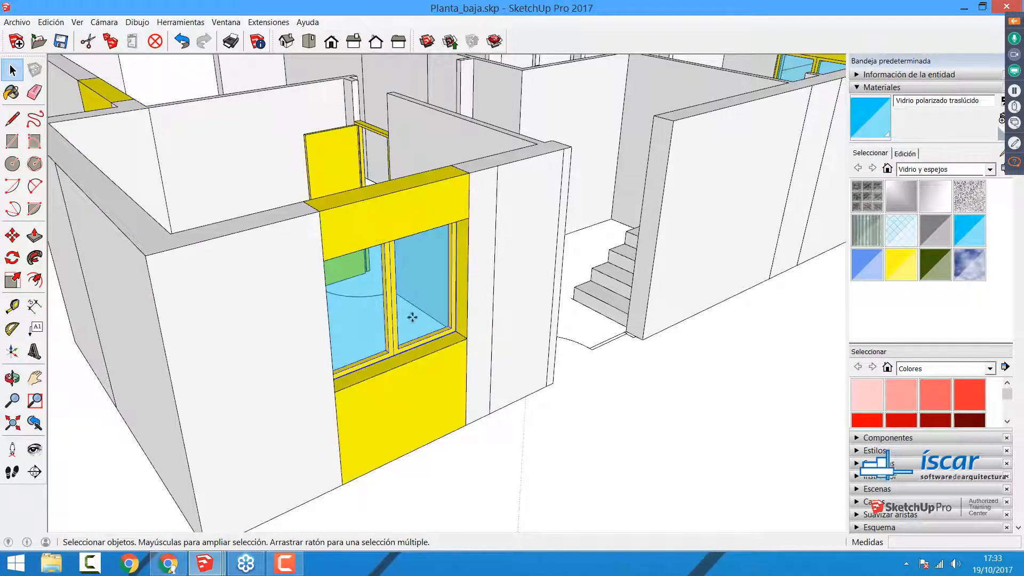
pyautogui.press('m')
pyautogui.click(415, 316)
pyautogui.click(471, 349)
pyautogui.press('space')
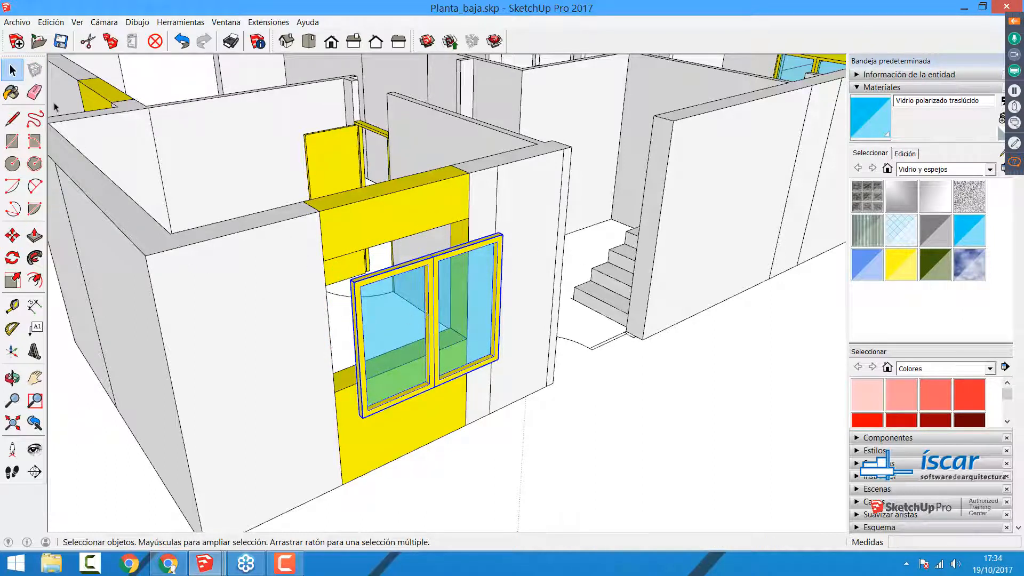
# Step: Erase the dividing edges between the yellow lintel above the opening and the adjoining wall faces
pyautogui.press('e')
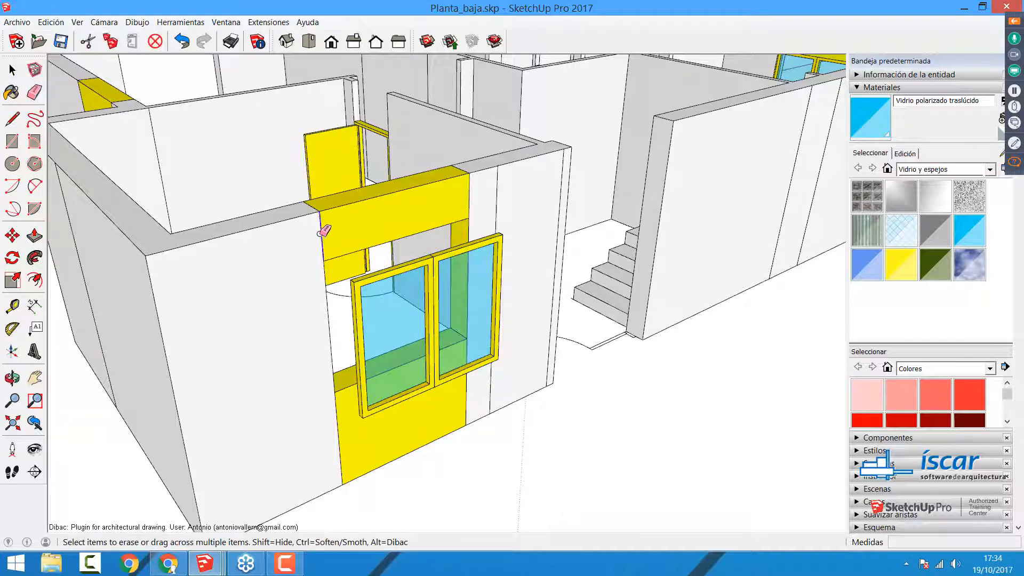
pyautogui.click(320, 233)
pyautogui.click(469, 200)
pyautogui.click(459, 169)
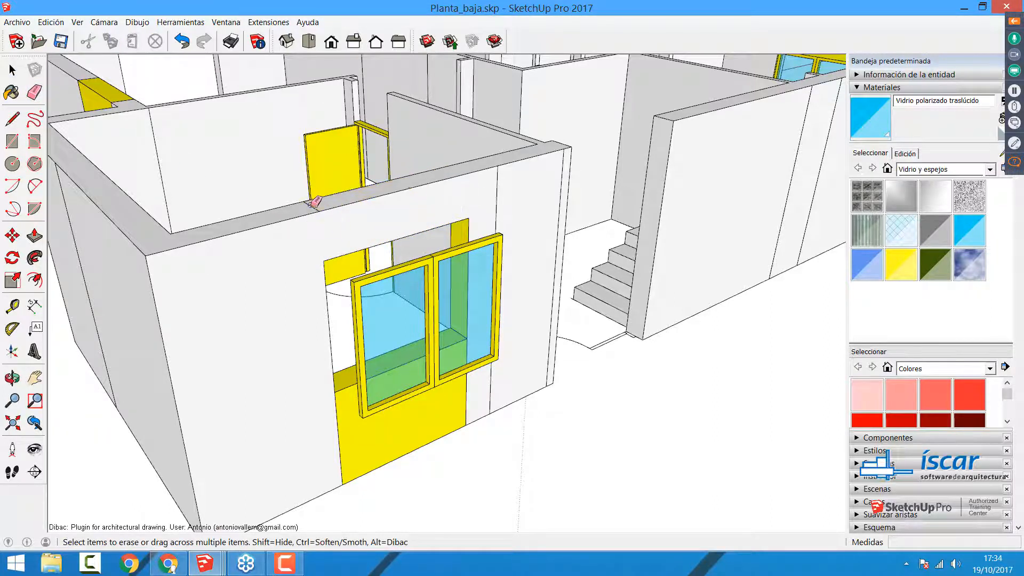
# Step: Remove the yellow face's left boundary below the opening and delete the two leftover vertical lines beside it
pyautogui.press('space')
pyautogui.click(344, 447)
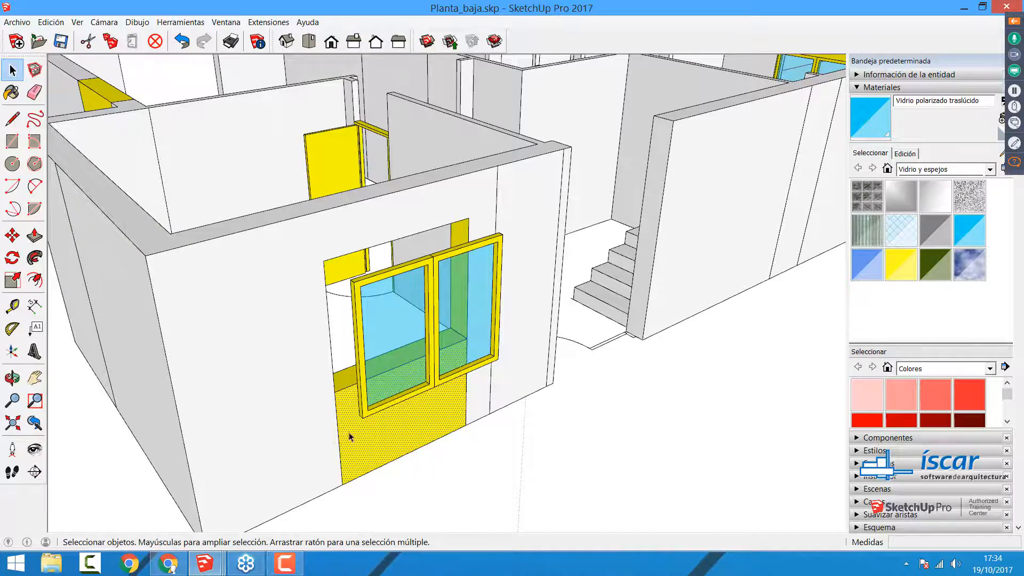
pyautogui.click(340, 437)
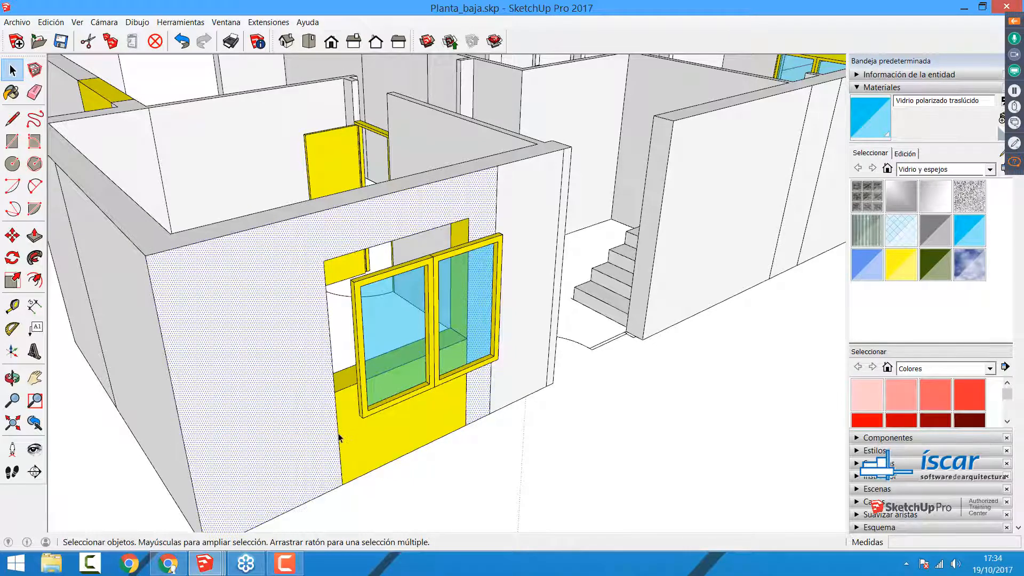
pyautogui.click(352, 435)
pyautogui.press('Delete')
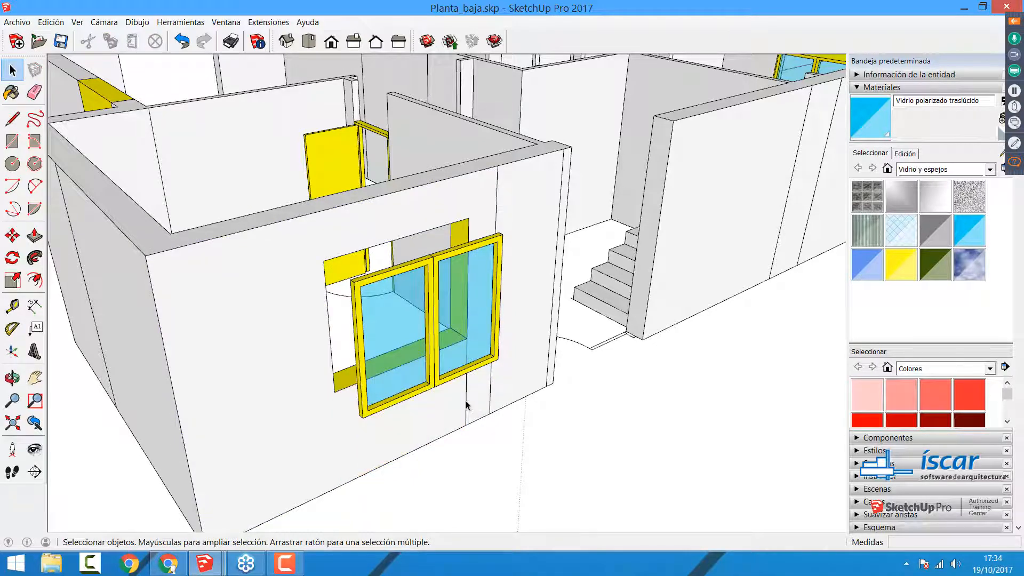
pyautogui.click(466, 401)
pyautogui.press('Delete')
pyautogui.click(490, 400)
pyautogui.press('Delete')
# Step: Move the double-window group by its lower corner back into the matching corner of the wall opening
pyautogui.click(424, 360)
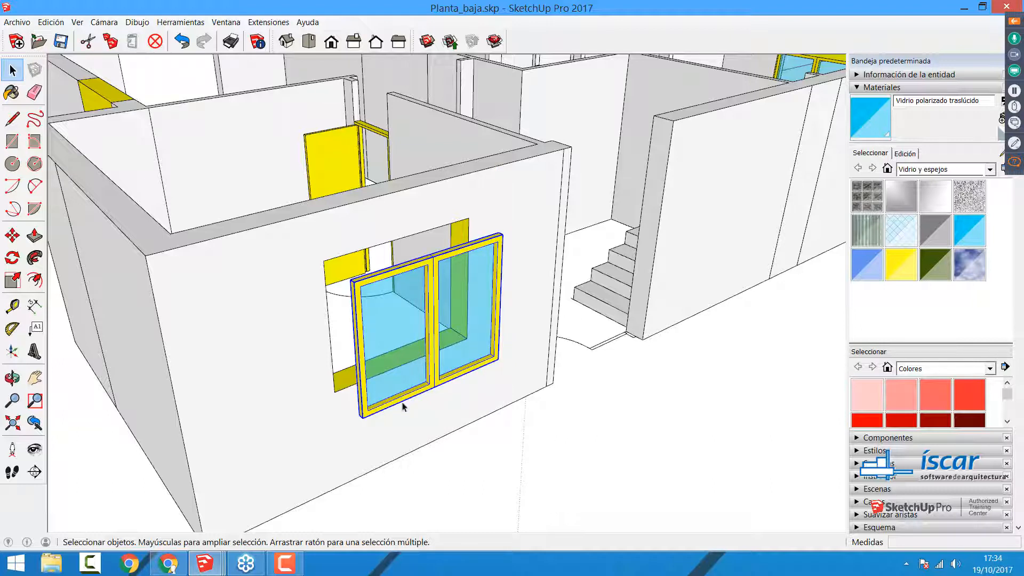
pyautogui.press('m')
pyautogui.click(356, 409)
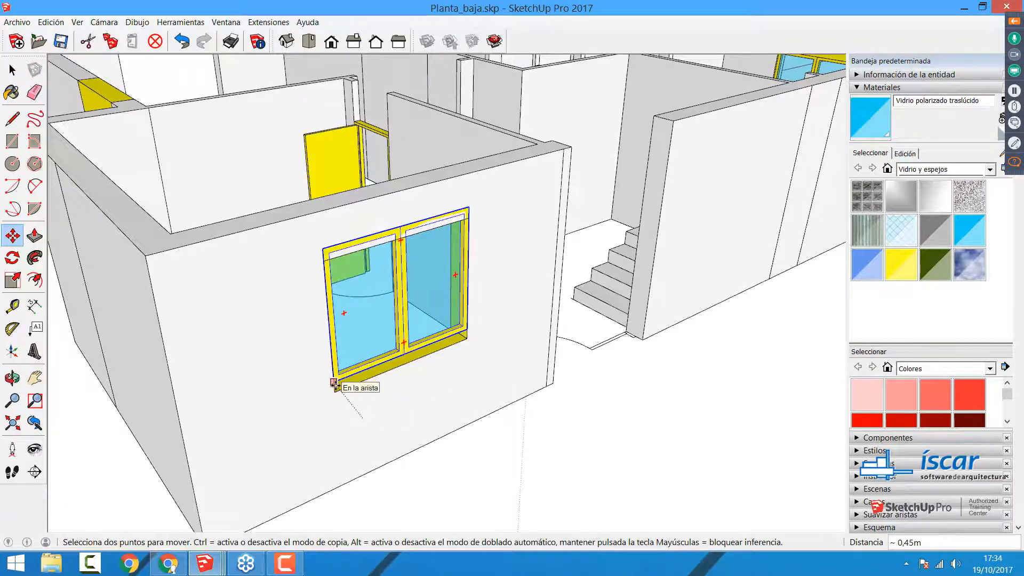
pyautogui.click(334, 392)
pyautogui.press('space')
pyautogui.scroll(-6, 393, 418)
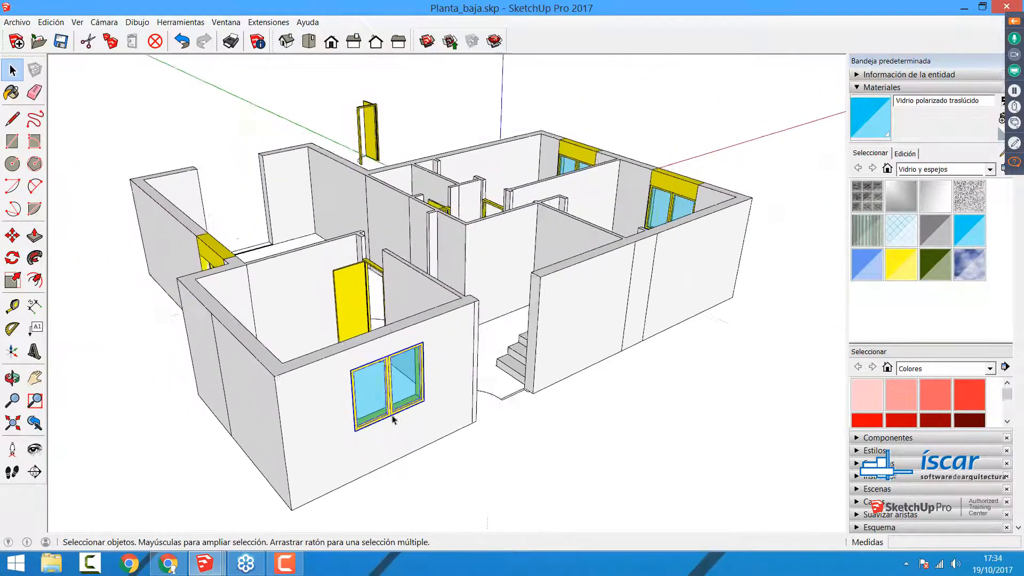
# Step: Select the three remaining window components in the house walls together and explode them
pyautogui.moveTo(594, 308); pyautogui.dragTo(478, 404, button='middle')
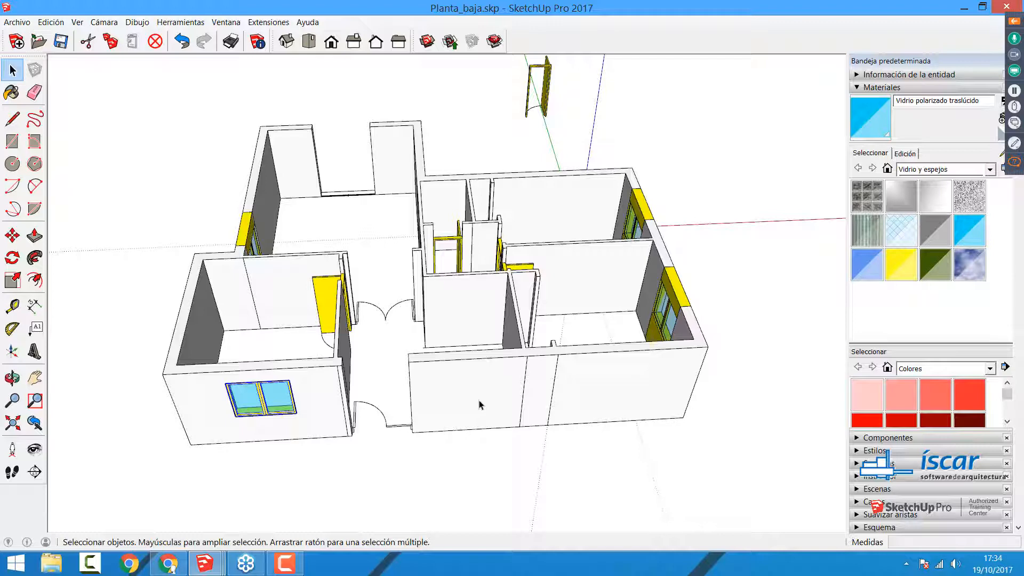
pyautogui.moveTo(573, 373); pyautogui.dragTo(295, 324, button='middle')
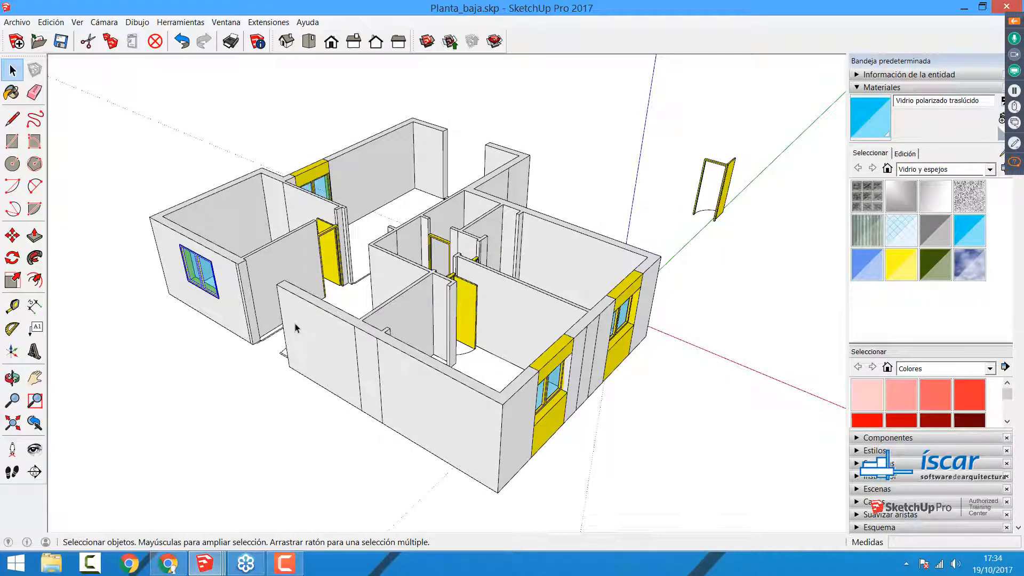
pyautogui.click(553, 361)
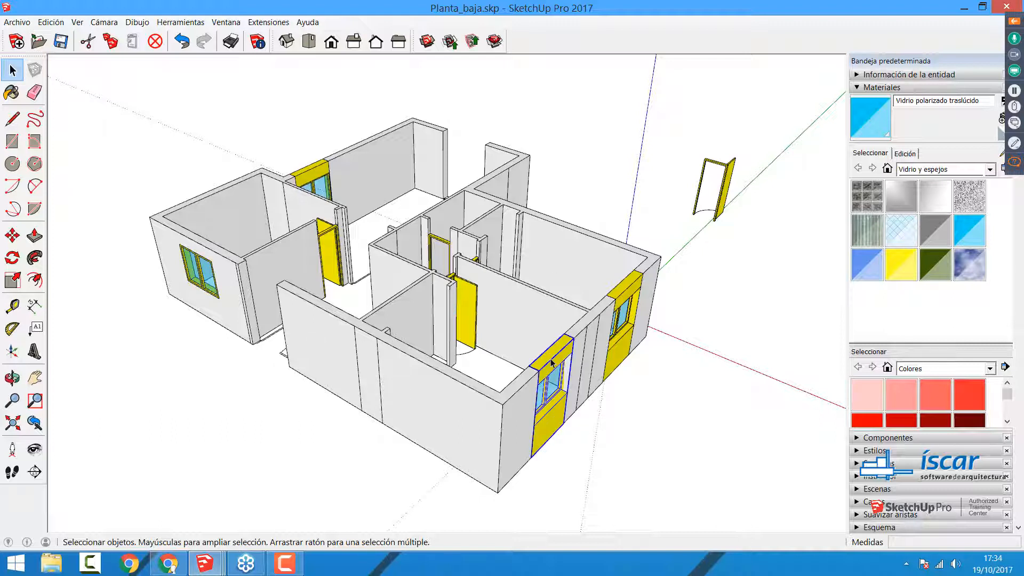
pyautogui.keyDown('shift'); pyautogui.click(627, 289); pyautogui.keyUp('shift')
pyautogui.keyDown('shift'); pyautogui.click(318, 178); pyautogui.keyUp('shift')
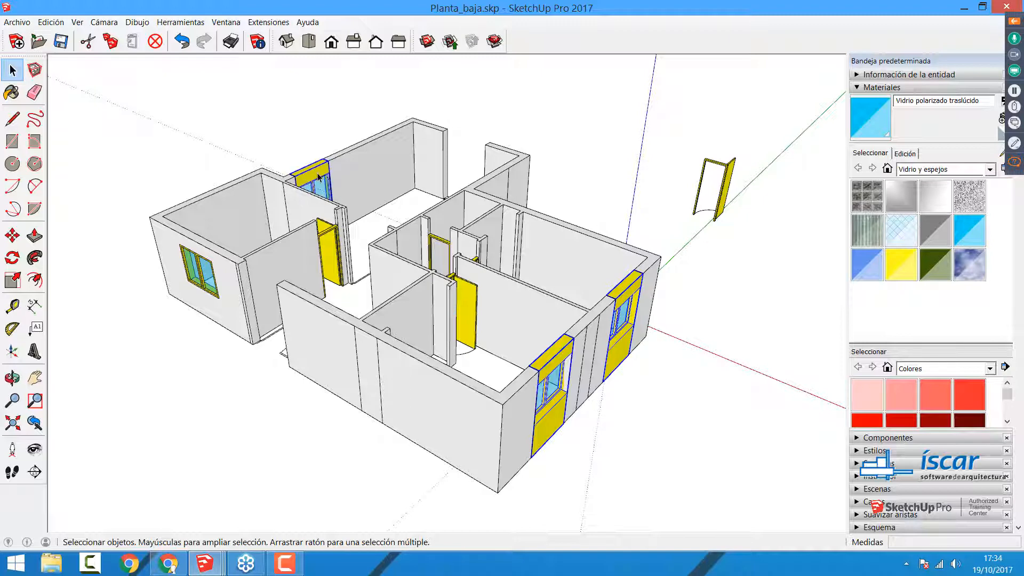
pyautogui.rightClick(318, 178)
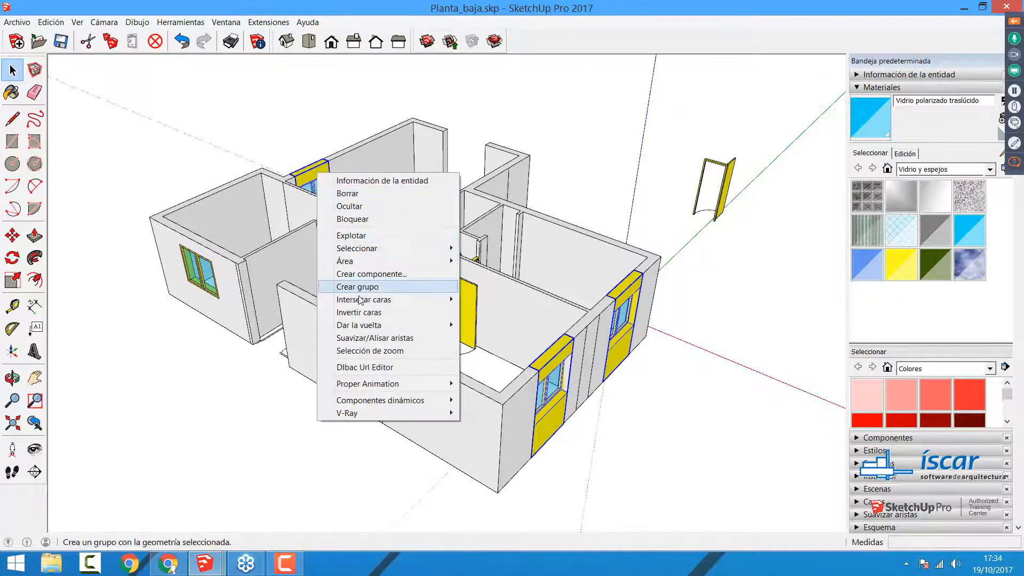
pyautogui.moveTo(361, 298)
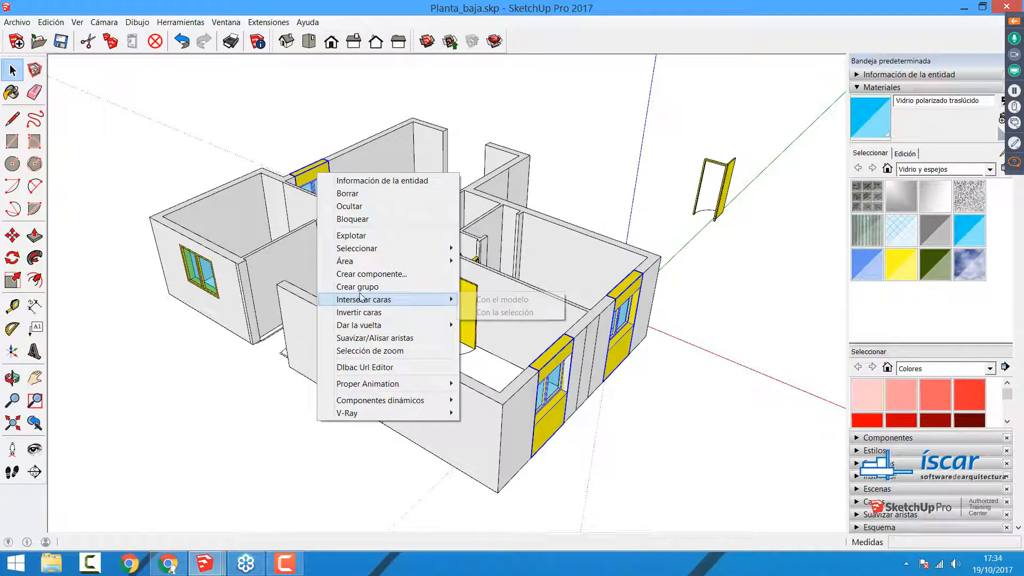
pyautogui.click(363, 241)
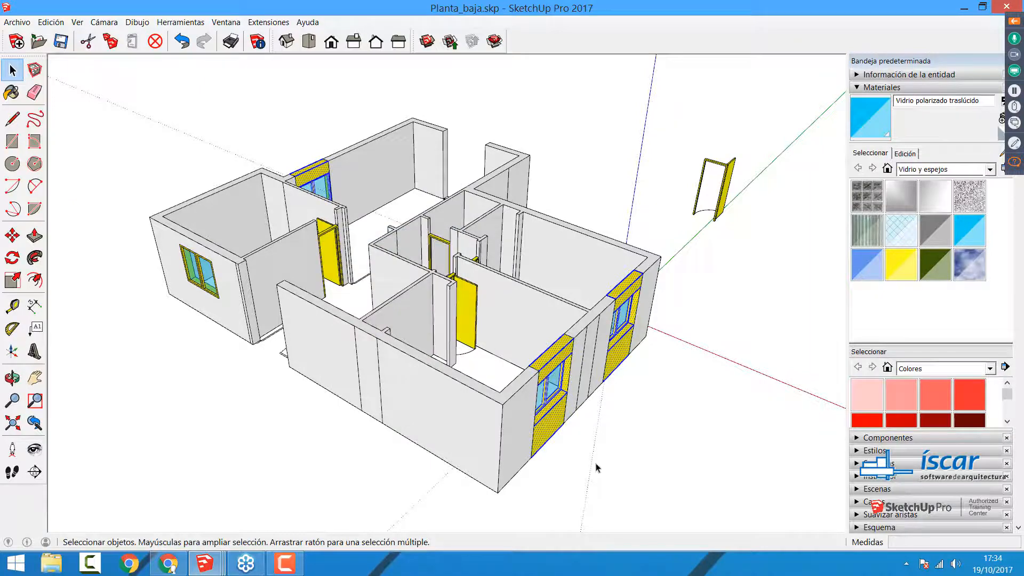
# Step: Move the nearer window group on the two-window side wall out of its opening
pyautogui.scroll(5, 479, 402)
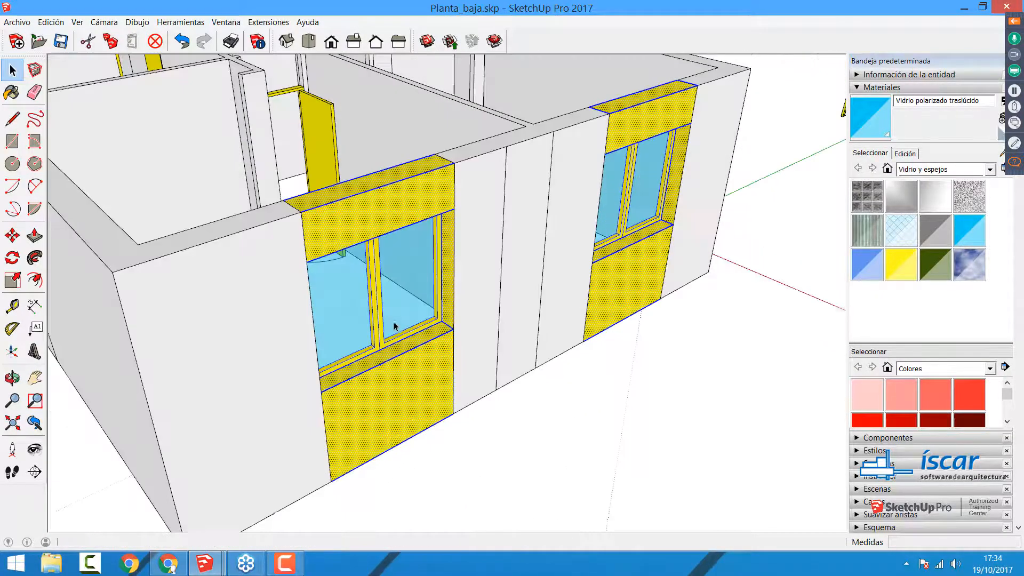
pyautogui.click(384, 323)
pyautogui.press('m')
pyautogui.click(385, 325)
pyautogui.click(424, 354)
pyautogui.press('space')
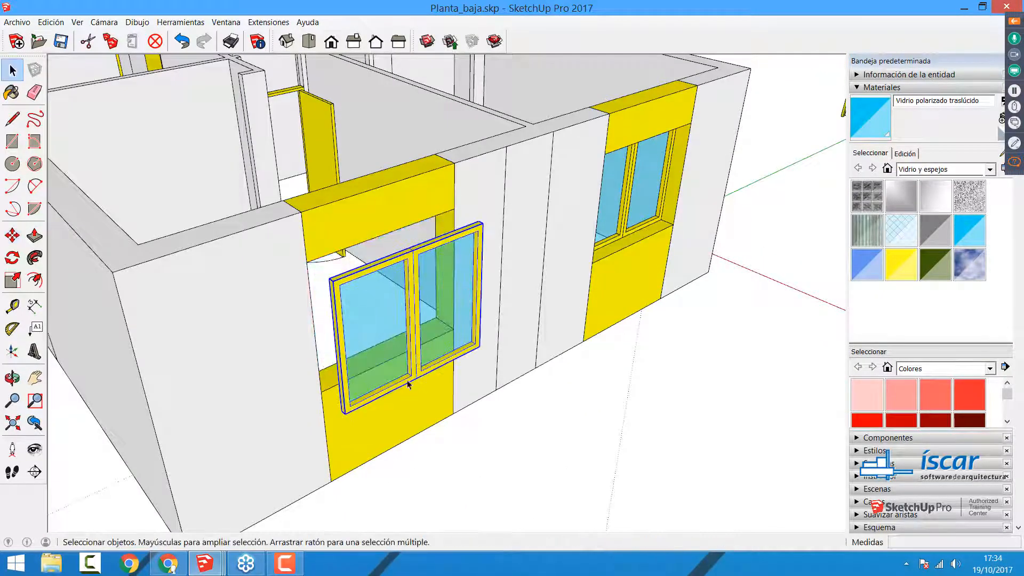
# Step: Erase the vertical dividing edges around both openings of the side wall and the first one on its top
pyautogui.press('e')
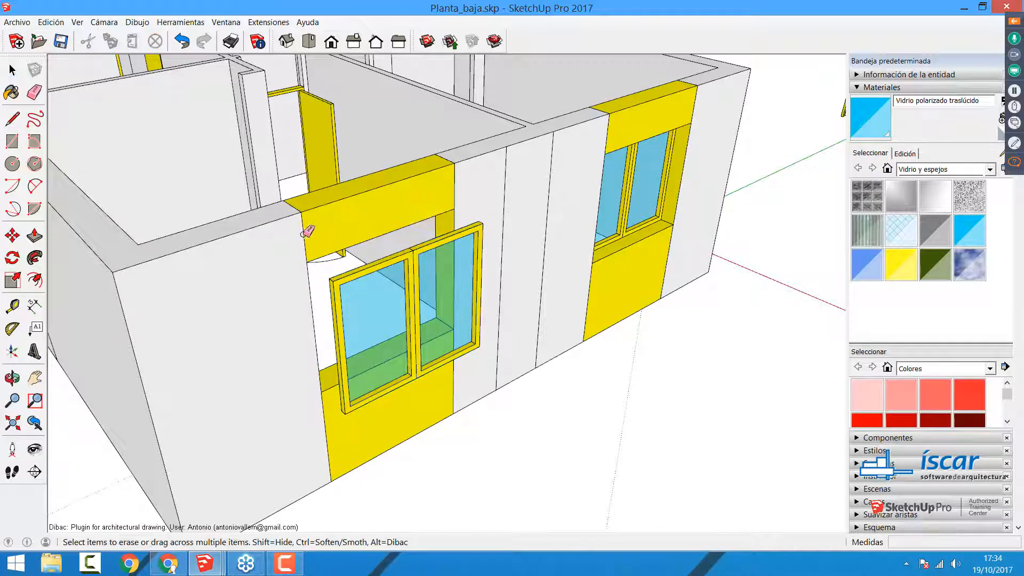
pyautogui.click(305, 234)
pyautogui.moveTo(422, 195); pyautogui.dragTo(696, 113)
pyautogui.moveTo(592, 293)
pyautogui.mouseDown()
pyautogui.moveTo(670, 277)
pyautogui.moveTo(675, 267)
pyautogui.mouseUp()
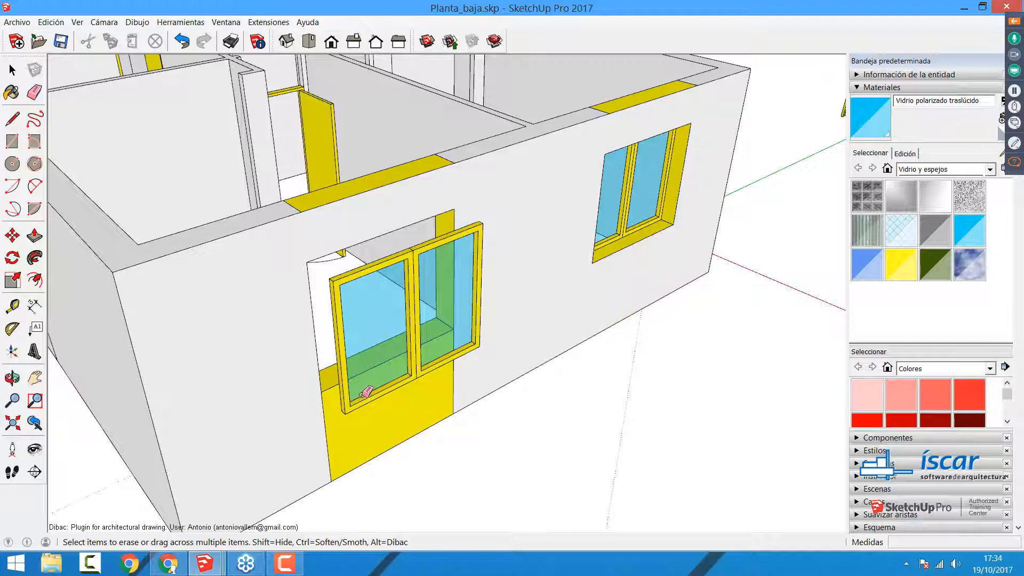
pyautogui.click(453, 379)
pyautogui.click(329, 438)
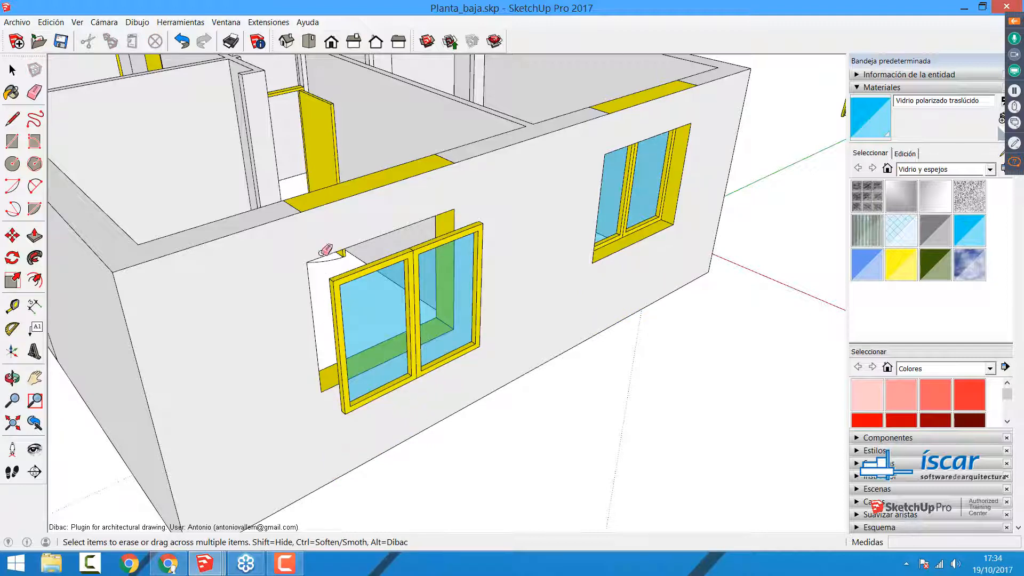
pyautogui.click(302, 206)
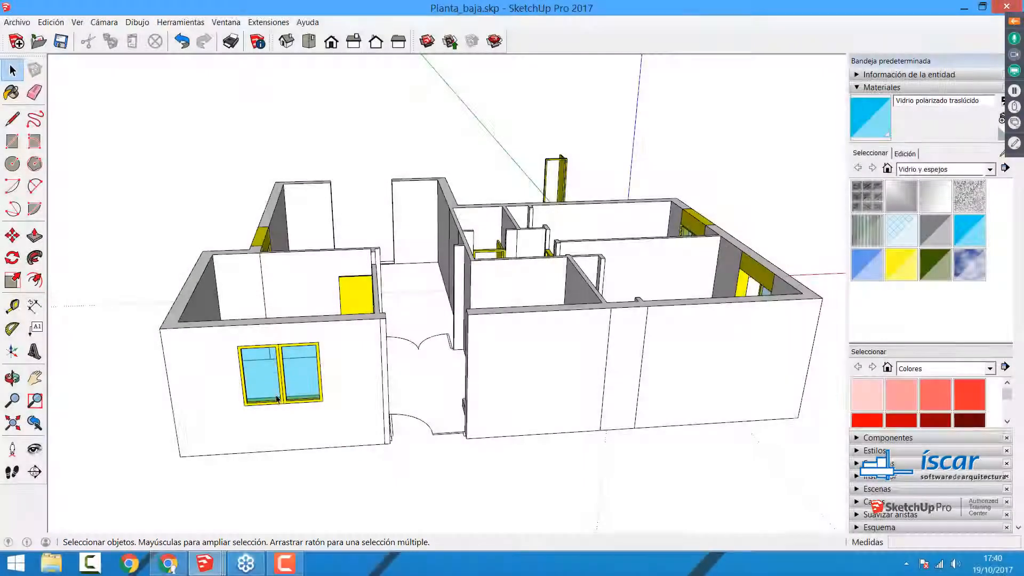
# Step: Explode the double-window group in the front room's wall
pyautogui.click(276, 399)
pyautogui.scroll(3, 277, 399)
pyautogui.rightClick(278, 383)
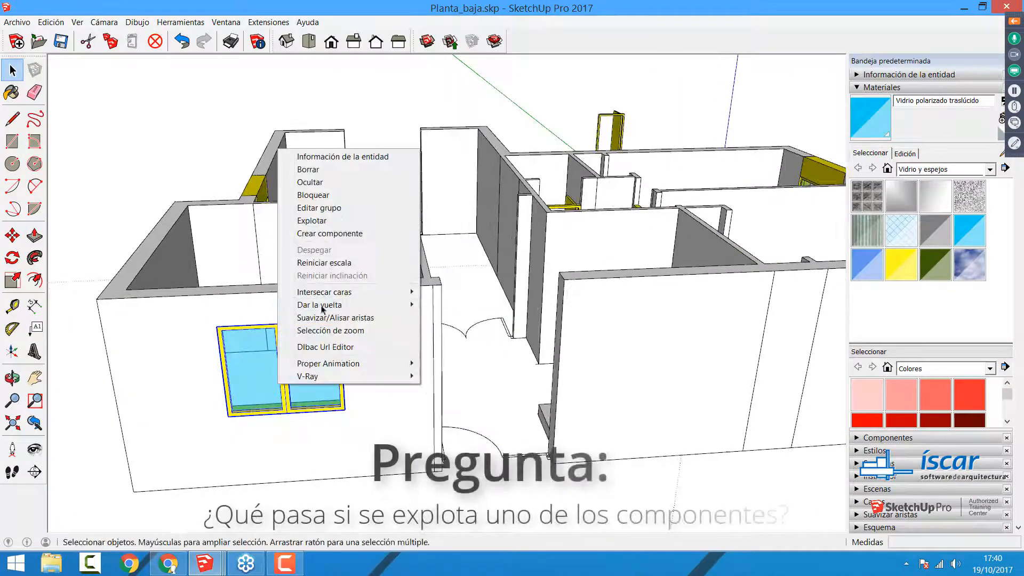
pyautogui.click(319, 220)
# Step: Try to move the exploded window geometry out of the front wall
pyautogui.press('m')
pyautogui.click(305, 366)
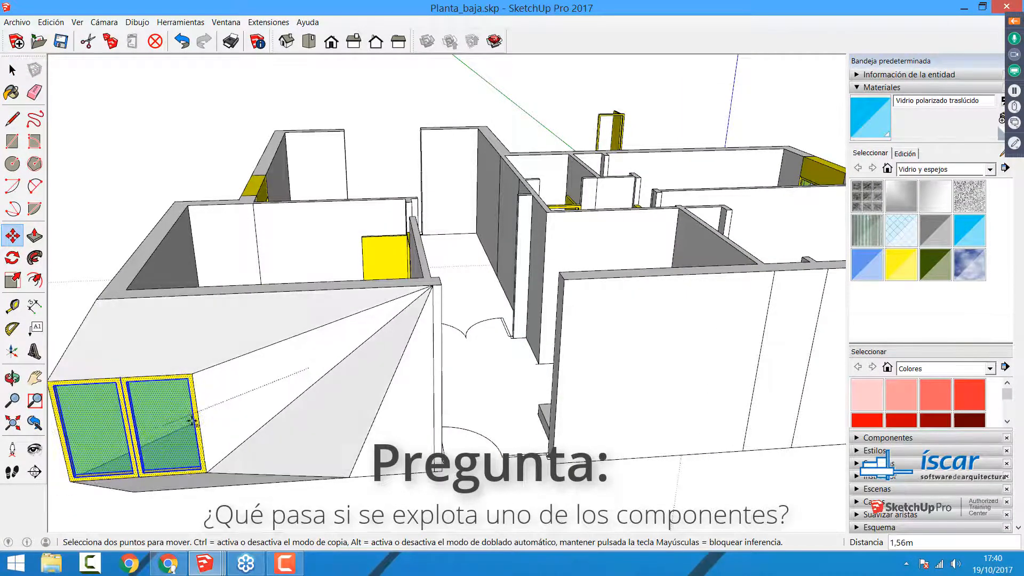
pyautogui.press('Escape')
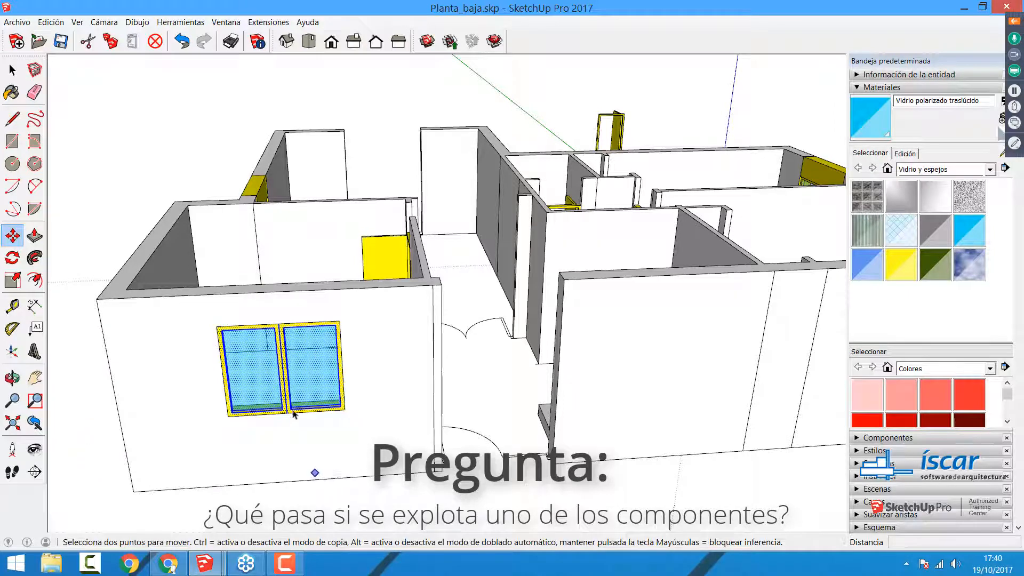
# Step: Erase the central divider edges of the exploded window and select the yellow face filling the opening
pyautogui.press('space')
pyautogui.press('e')
pyautogui.moveTo(292, 366); pyautogui.dragTo(273, 363)
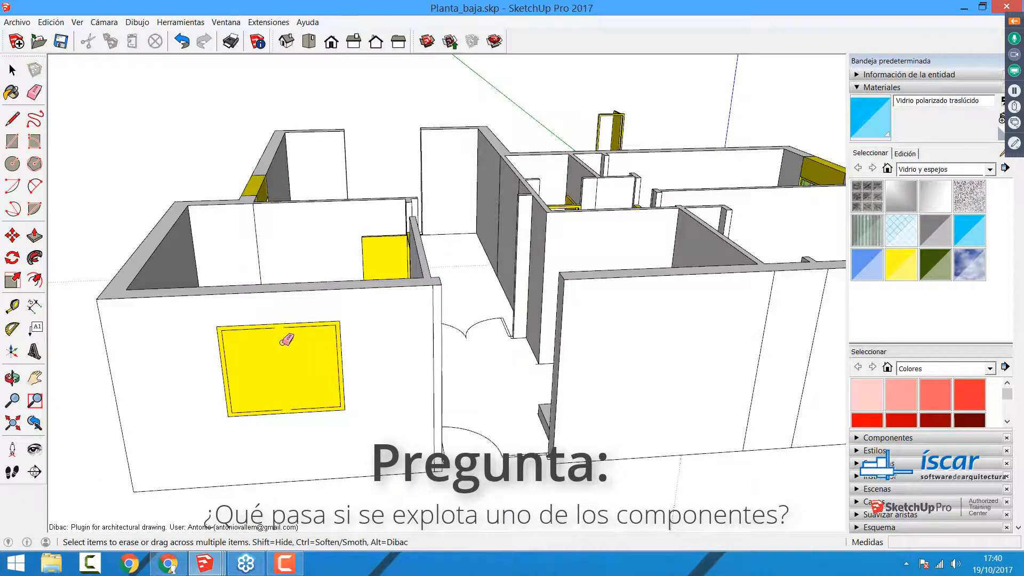
pyautogui.press('space')
pyautogui.click(296, 367)
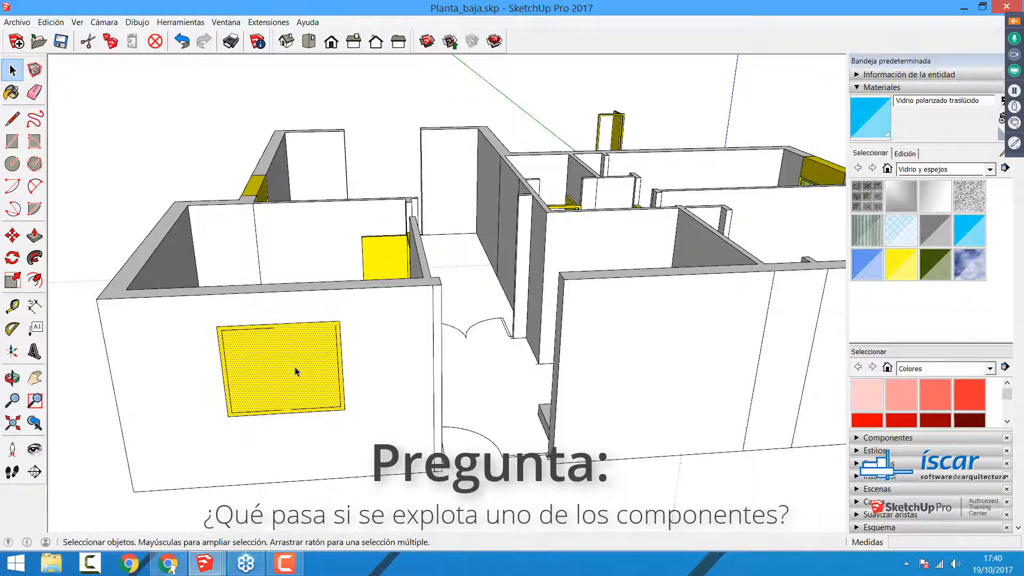
# Step: Undo the erasure of the exploded window's central divider and delete its glass pane
pyautogui.press('p')
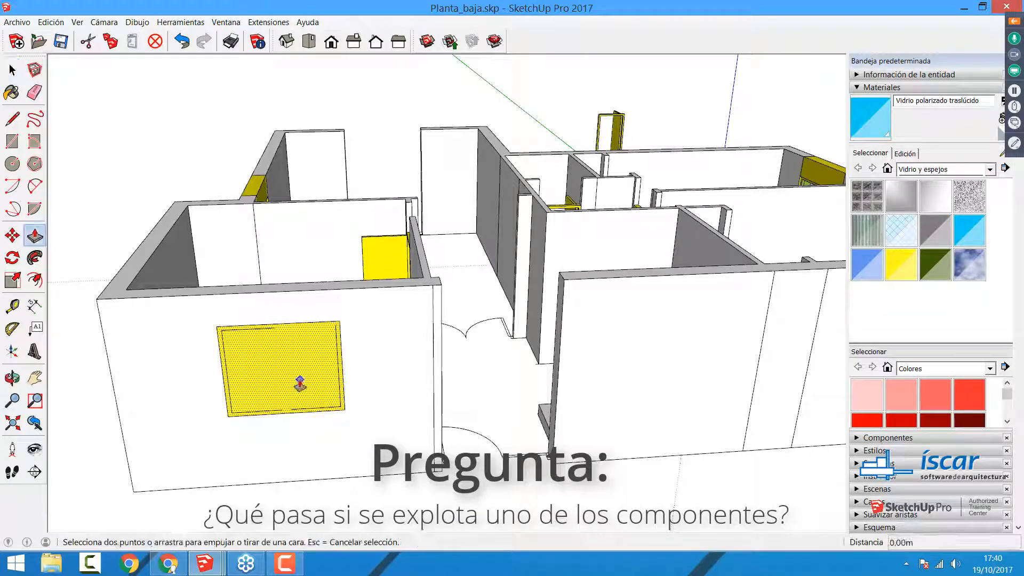
pyautogui.hotkey('ctrl', 'z')
pyautogui.press('space')
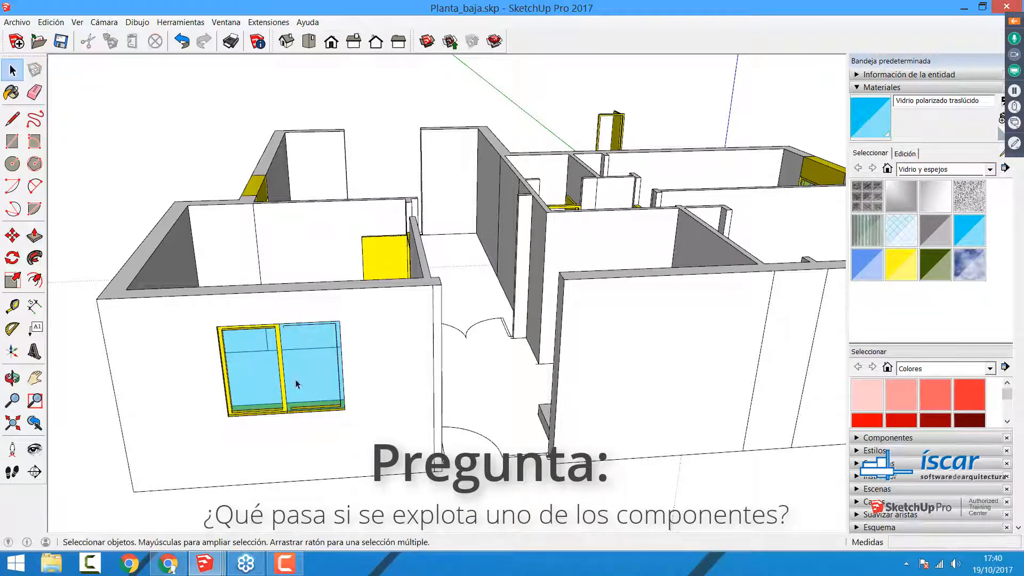
pyautogui.click(257, 367)
pyautogui.press('Delete')
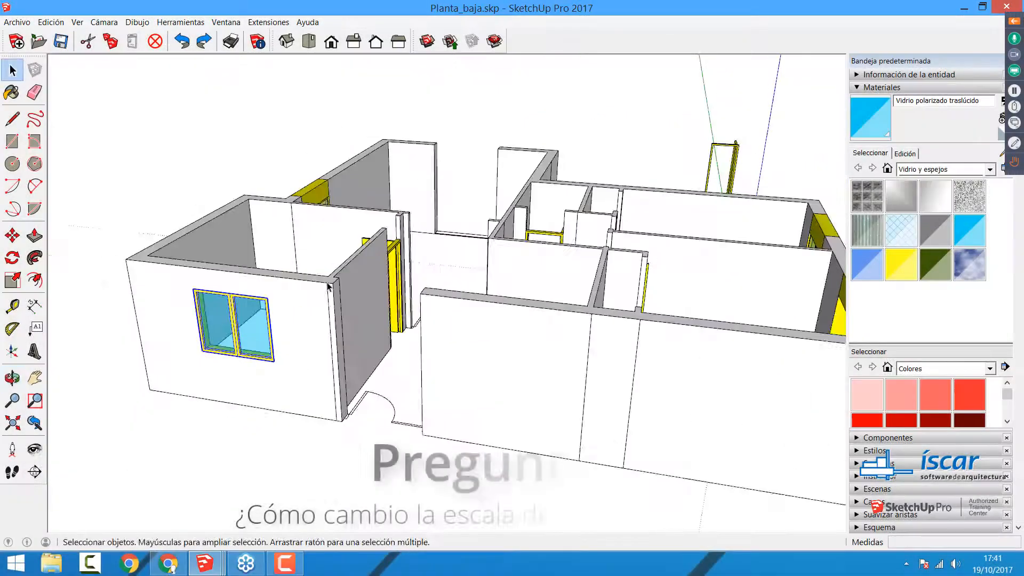
pyautogui.scroll(-5, 328, 286)
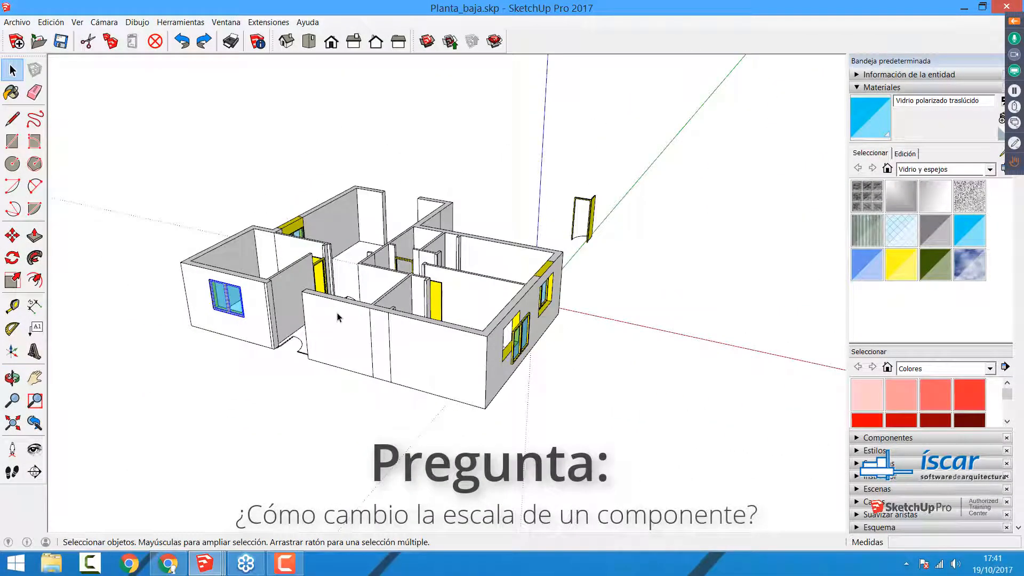
# Step: Search the 3D Warehouse for "mesa"
pyautogui.click(428, 42)
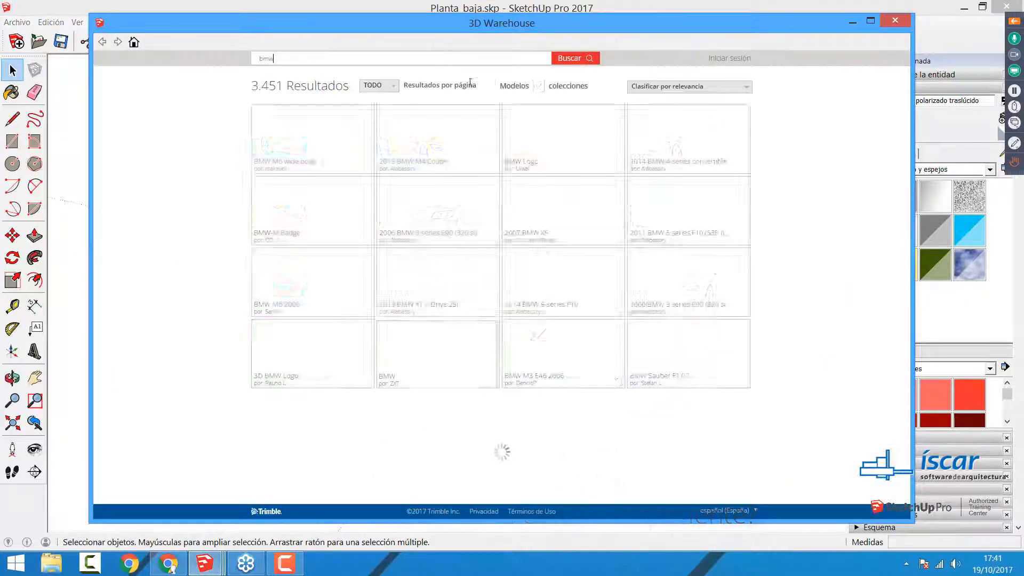
pyautogui.click(313, 59)
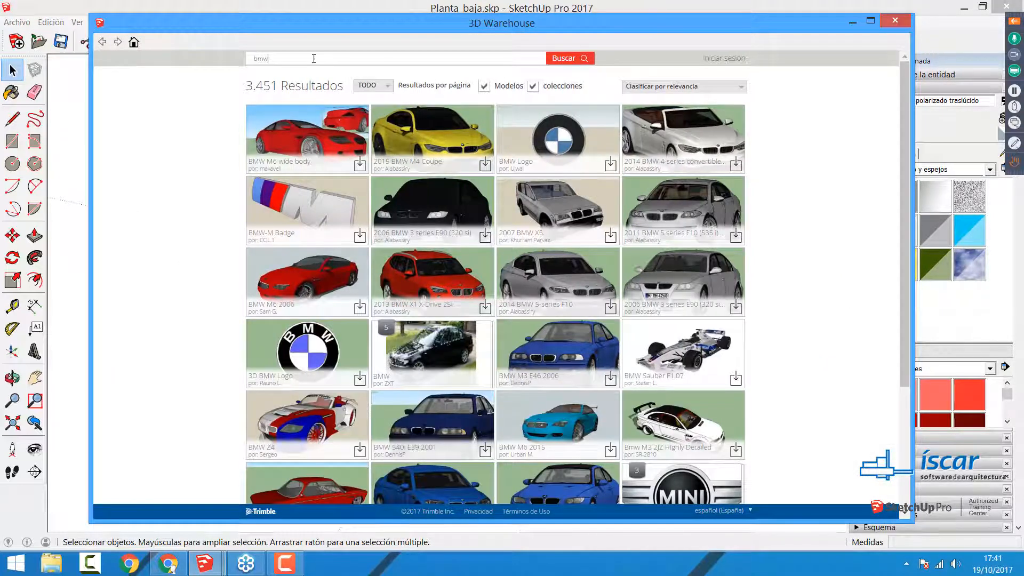
pyautogui.hotkey('ctrl', 'a')
pyautogui.write('mesa')
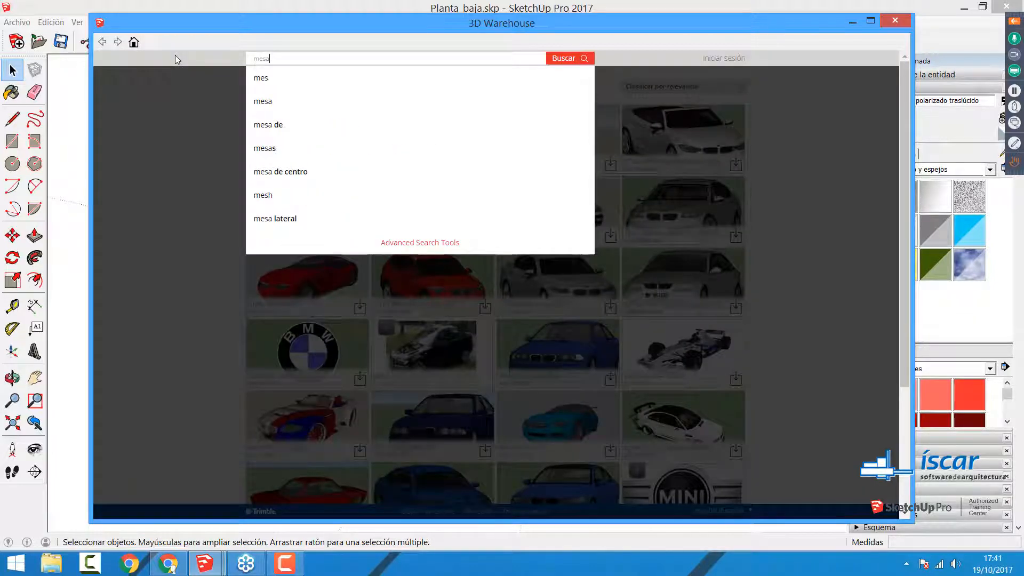
pyautogui.press('Return')
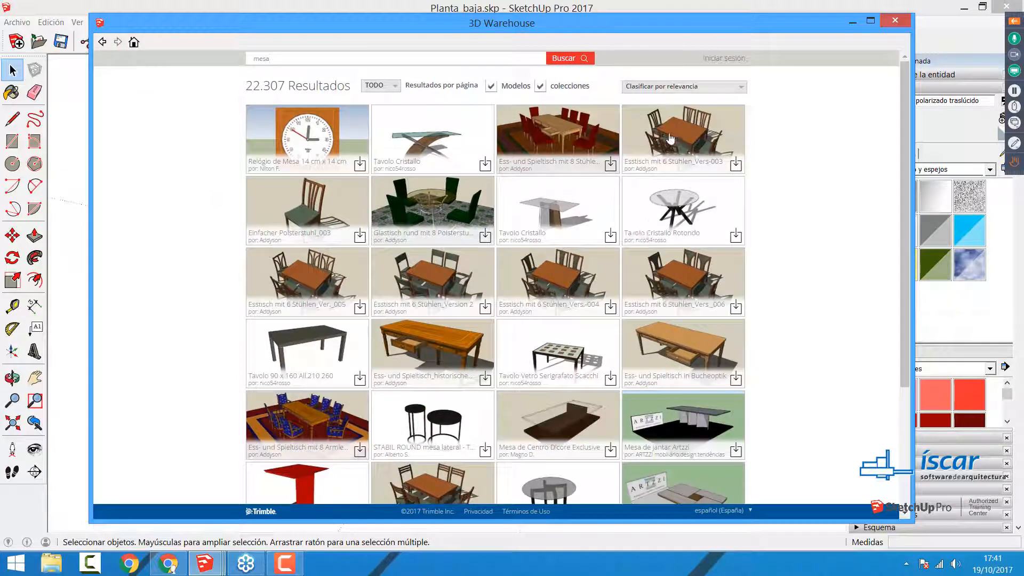
# Step: Load the "Tavolo Cristallo Rotondo" model and place it on the ground outside the house, near the wall with two windows
pyautogui.click(735, 236)
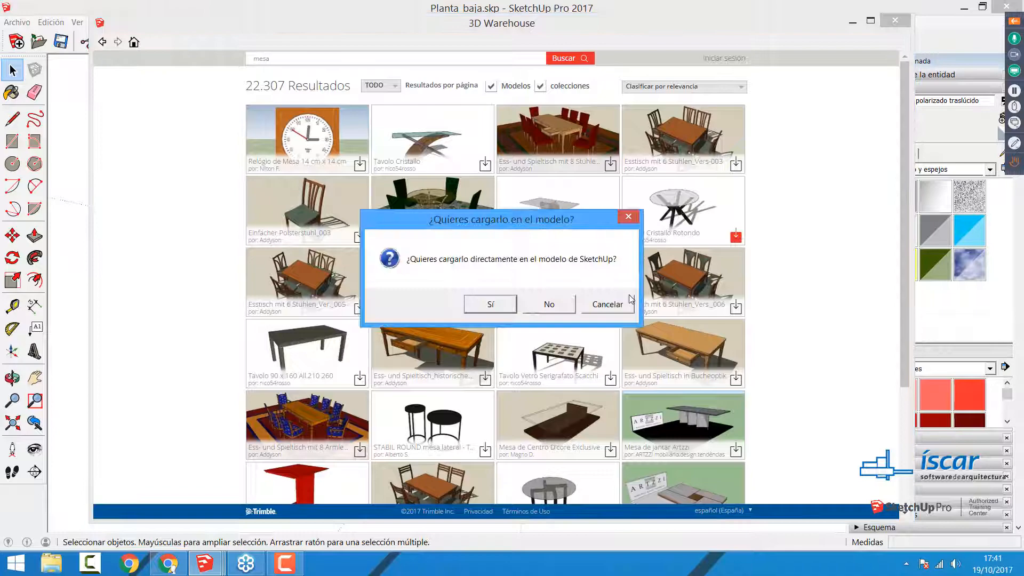
pyautogui.click(485, 303)
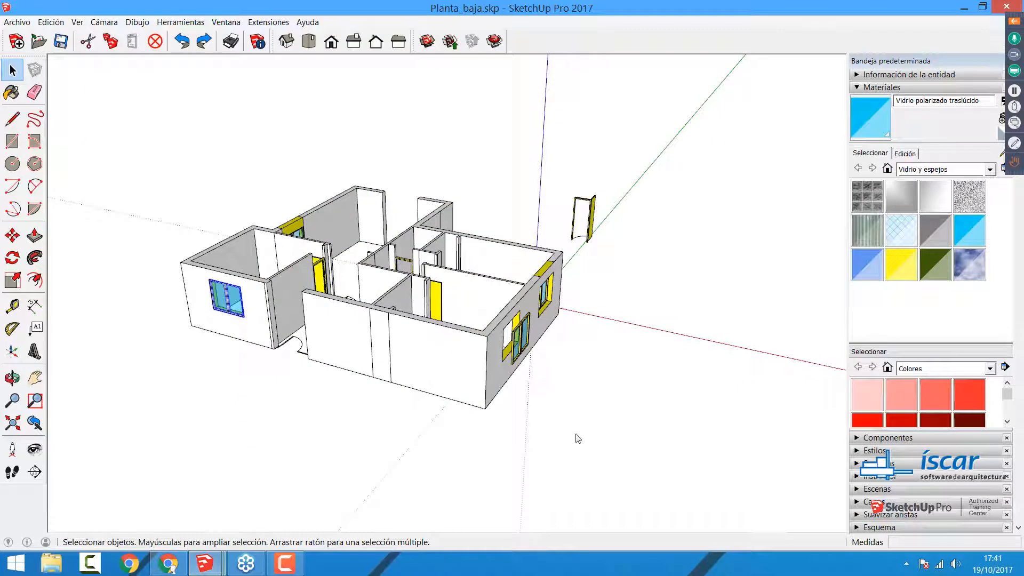
pyautogui.click(575, 430)
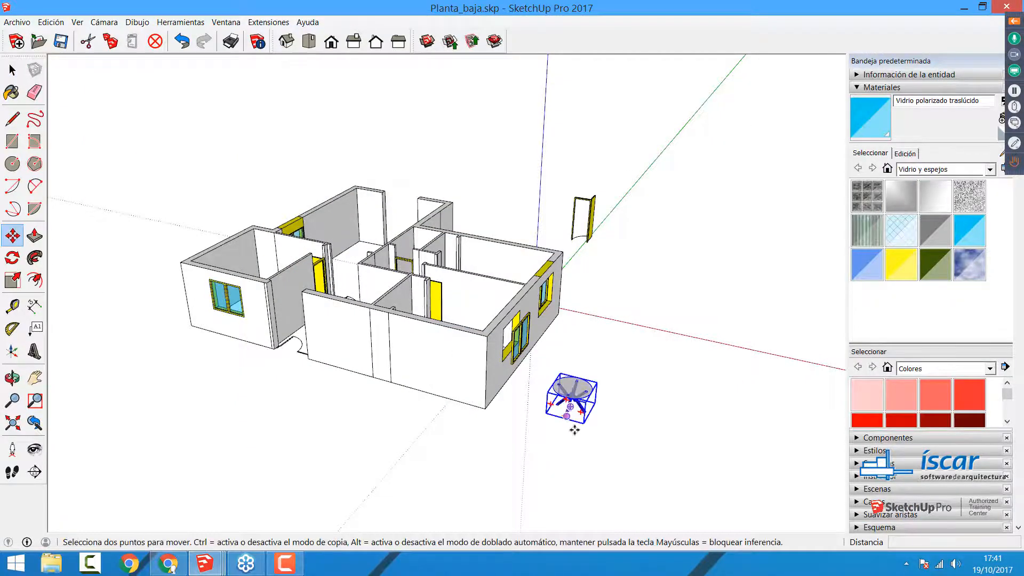
pyautogui.scroll(10, 574, 430)
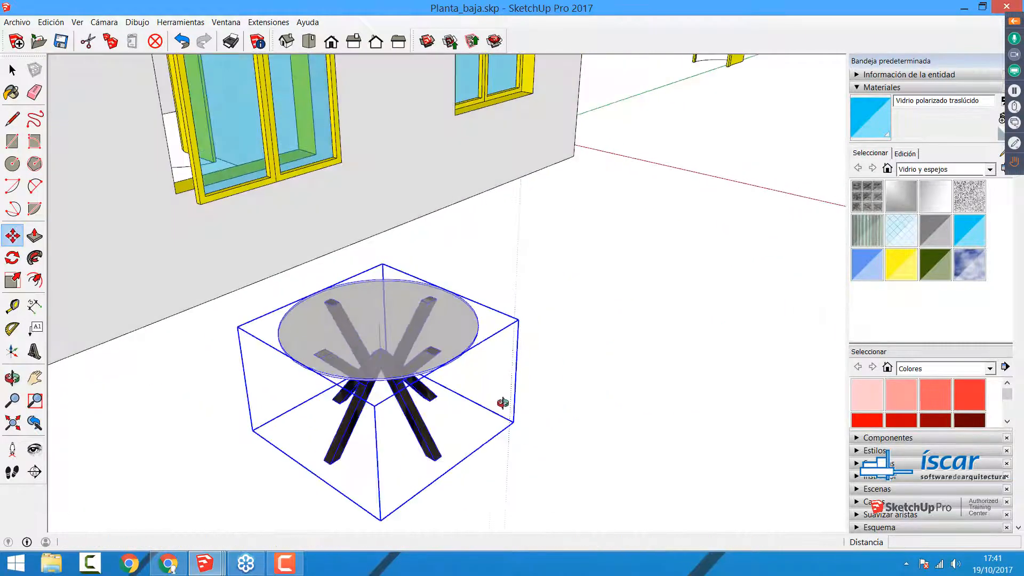
pyautogui.scroll(-8, 503, 402)
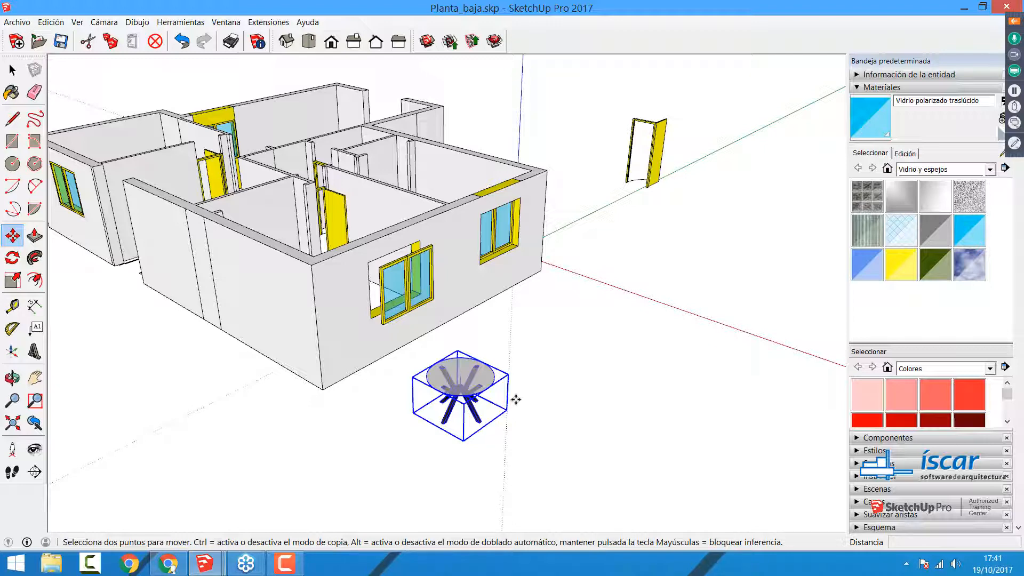
pyautogui.scroll(4, 368, 388)
pyautogui.press('space')
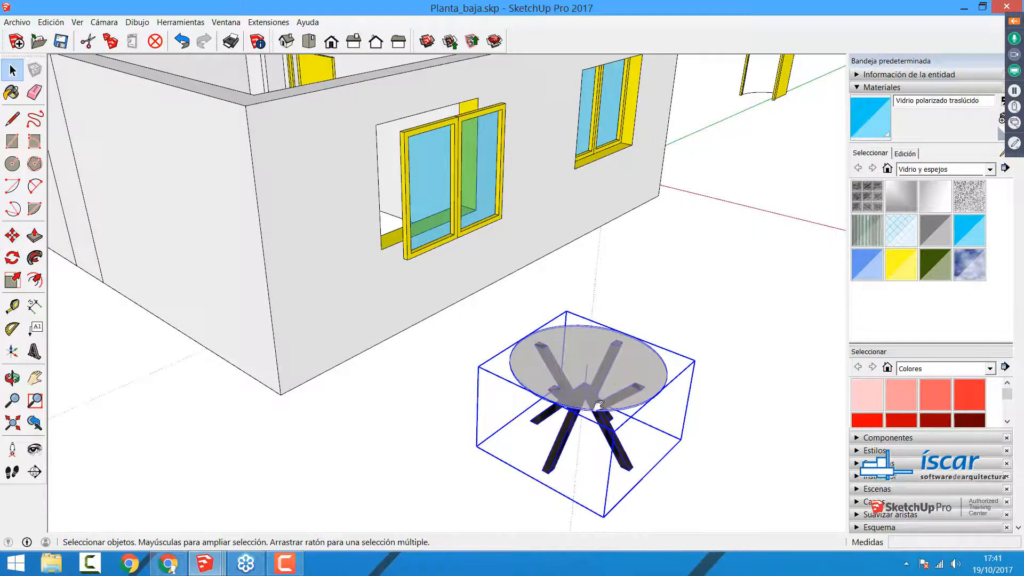
# Step: Open the round table component for editing and select its glass top
pyautogui.keyDown('shift'); pyautogui.moveTo(598, 406); pyautogui.dragTo(539, 398, button='middle'); pyautogui.keyUp('shift')
pyautogui.click(655, 313)
pyautogui.click(589, 356)
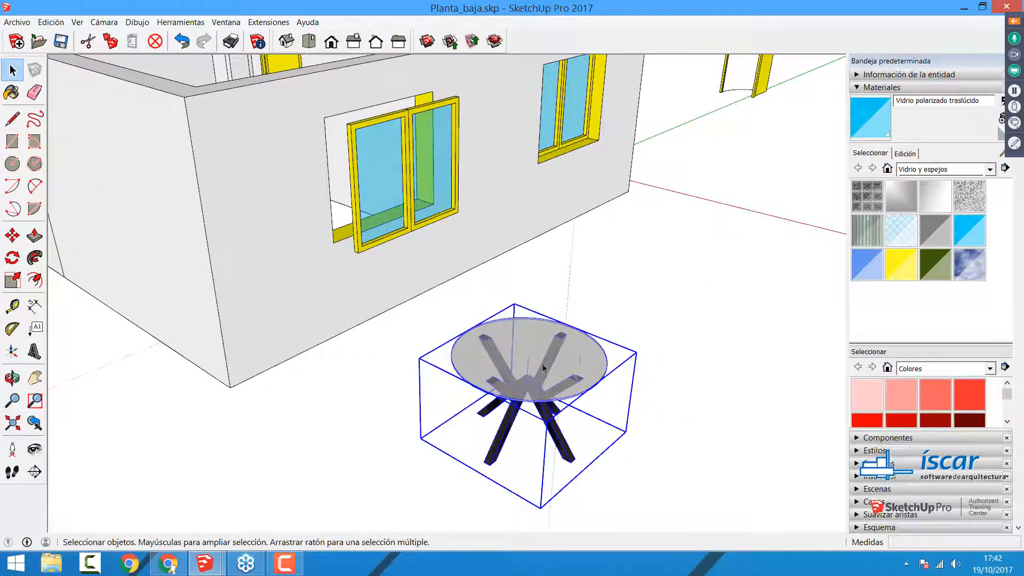
pyautogui.doubleClick(518, 395)
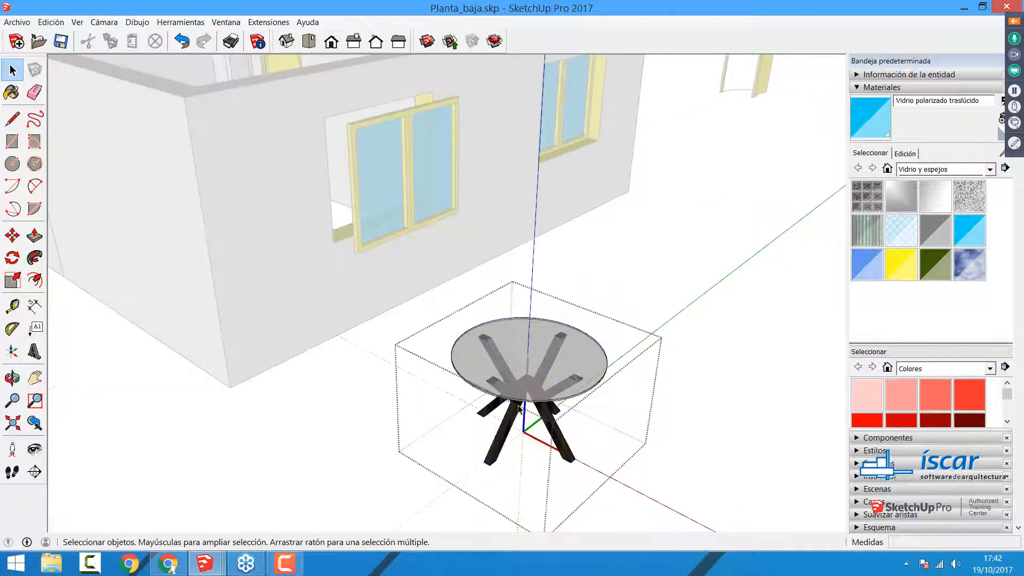
pyautogui.scroll(3, 591, 402)
pyautogui.click(576, 379)
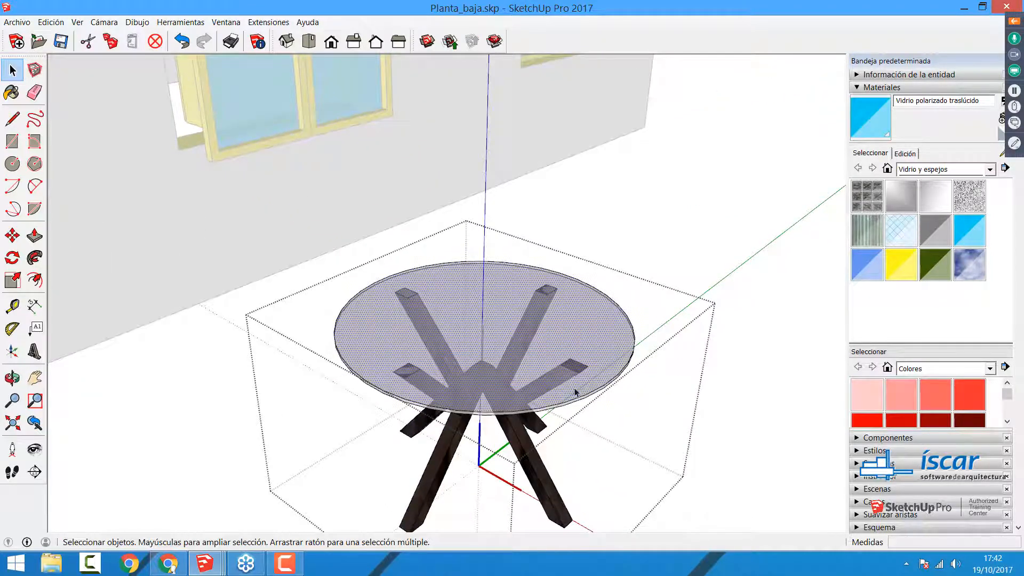
# Step: Explode the table's four crossed leg pieces inside the component, close it and select the whole table
pyautogui.click(523, 443)
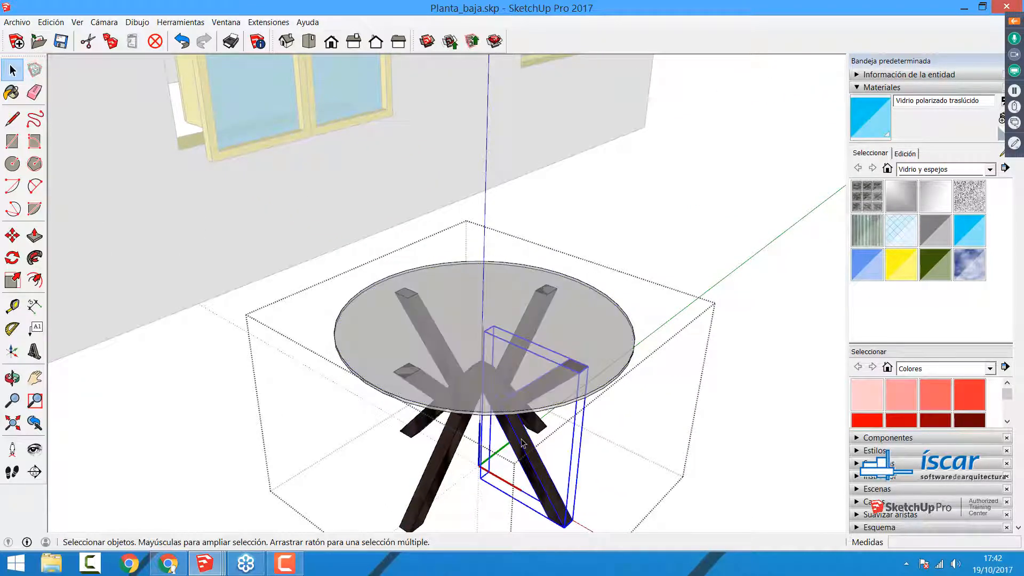
pyautogui.moveTo(523, 442)
pyautogui.mouseDown(button='middle')
pyautogui.moveTo(534, 440)
pyautogui.moveTo(504, 434)
pyautogui.moveTo(519, 429)
pyautogui.mouseUp(button='middle')
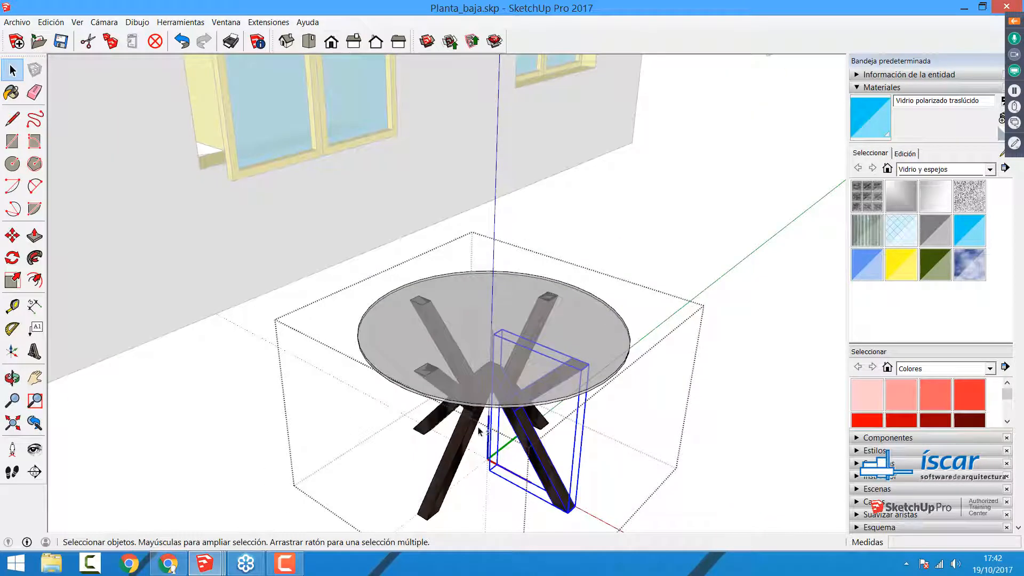
pyautogui.keyDown('shift'); pyautogui.click(445, 424); pyautogui.keyUp('shift')
pyautogui.keyDown('shift'); pyautogui.click(447, 415); pyautogui.keyUp('shift')
pyautogui.keyDown('shift'); pyautogui.click(543, 420); pyautogui.keyUp('shift')
pyautogui.rightClick(542, 420)
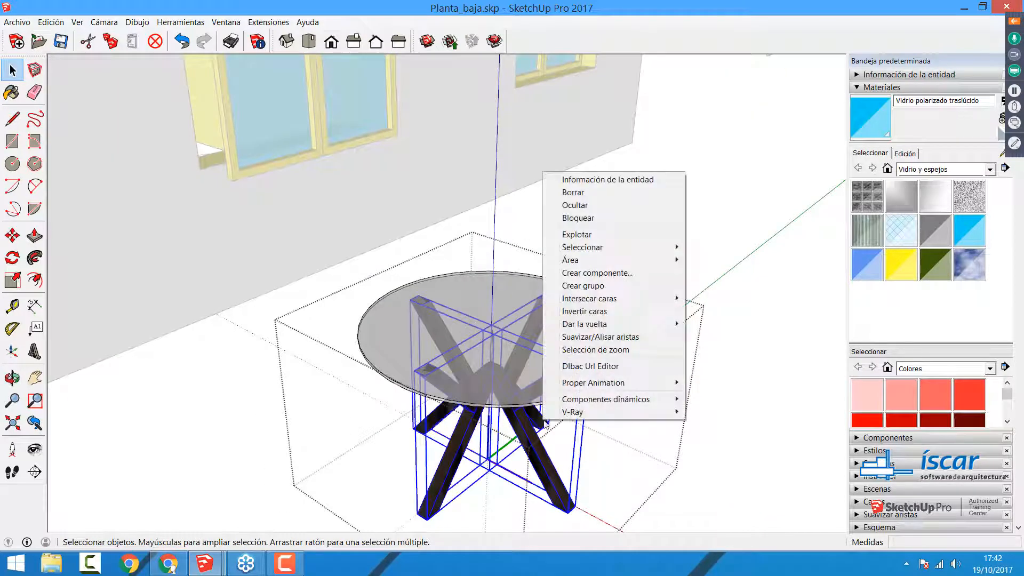
pyautogui.click(579, 234)
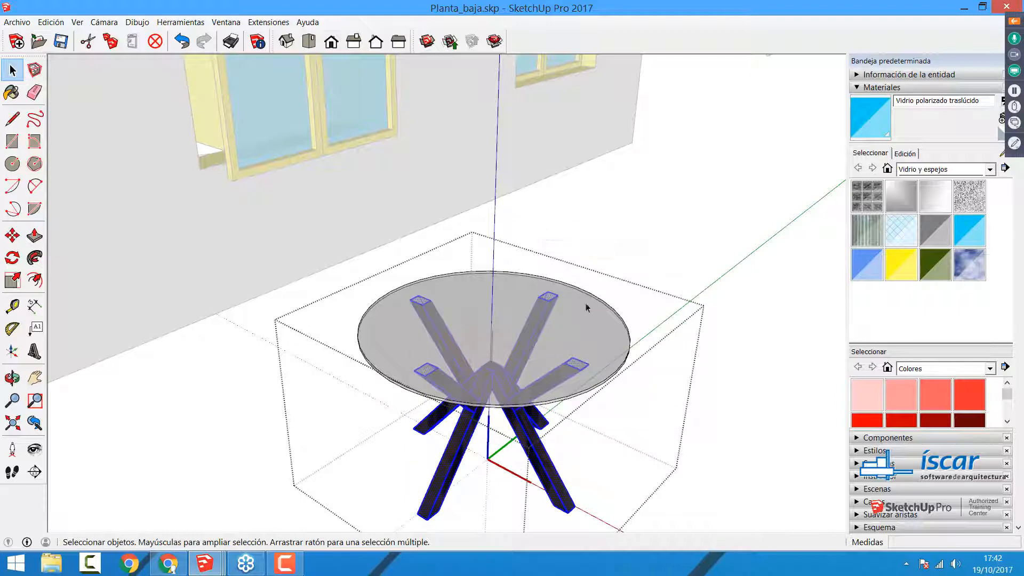
pyautogui.click(616, 285)
pyautogui.click(517, 369)
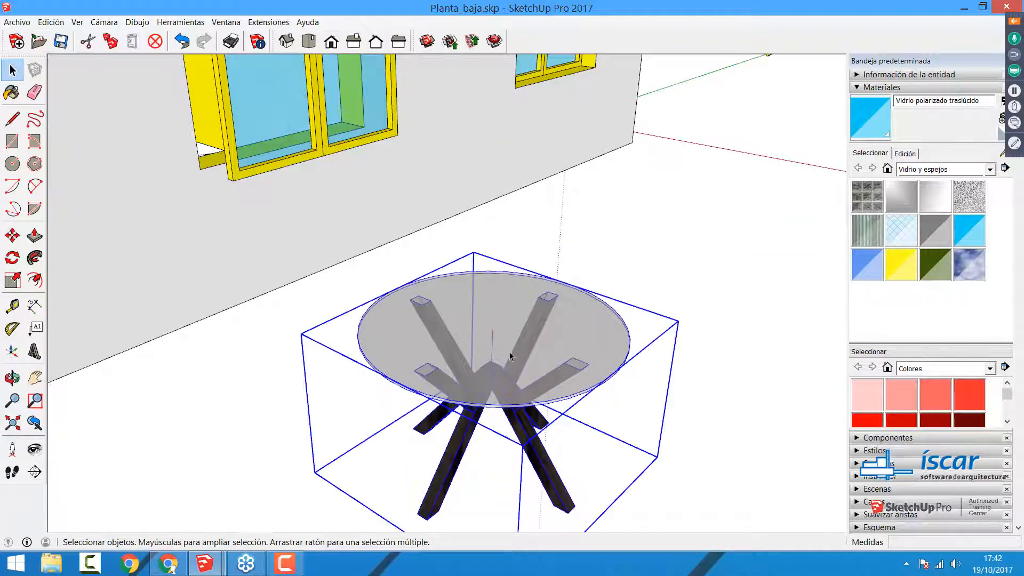
# Step: Resize the whole table component with the Tape Measure tool, setting the glass top's diameter to 0,8 m
pyautogui.doubleClick(507, 365)
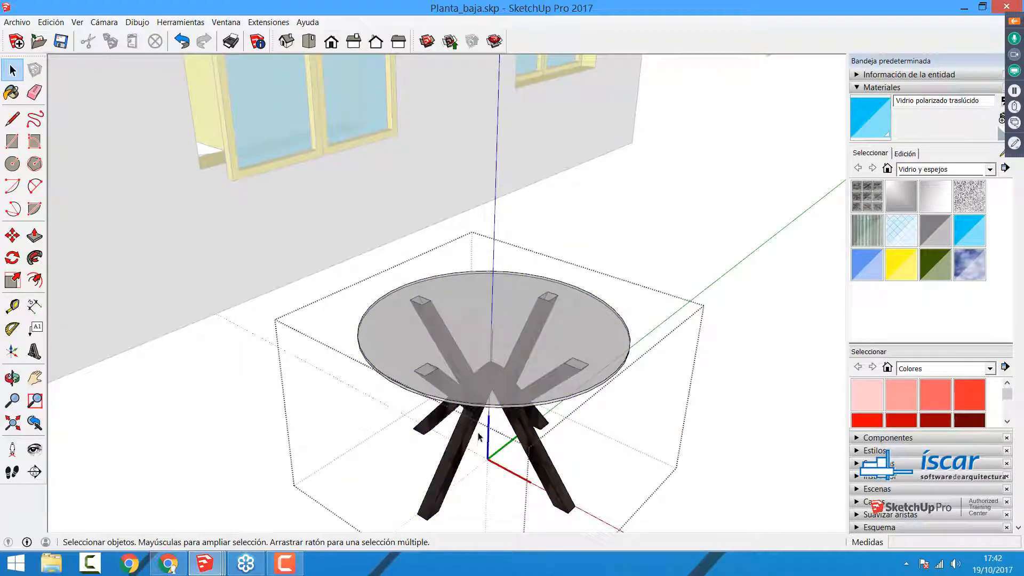
pyautogui.click(13, 308)
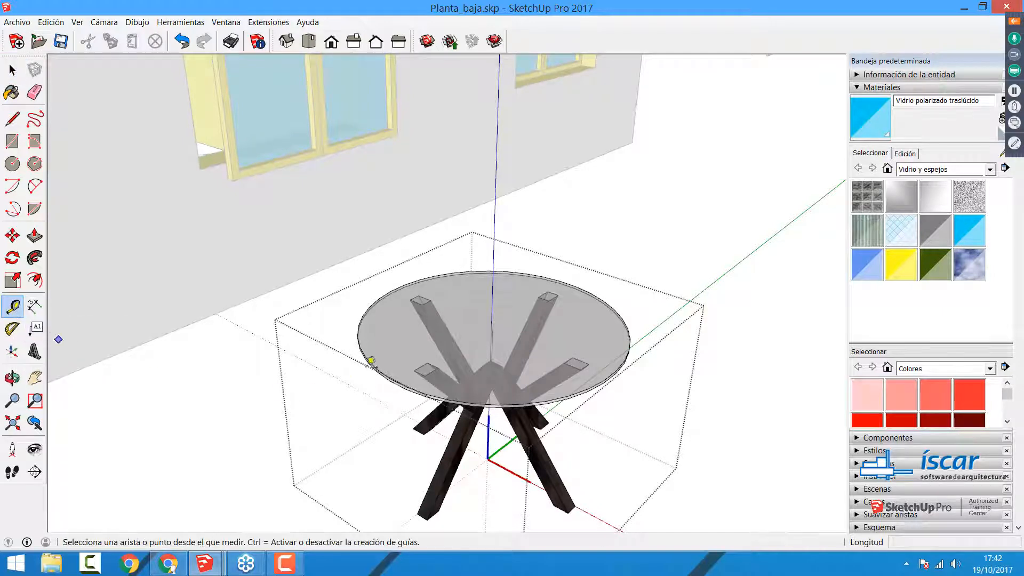
pyautogui.click(399, 280)
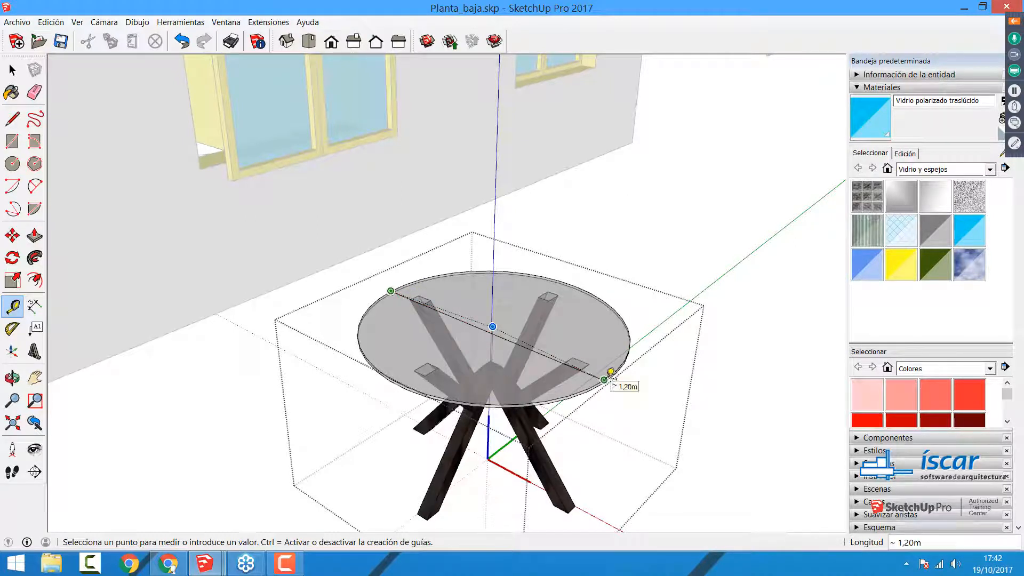
pyautogui.click(613, 375)
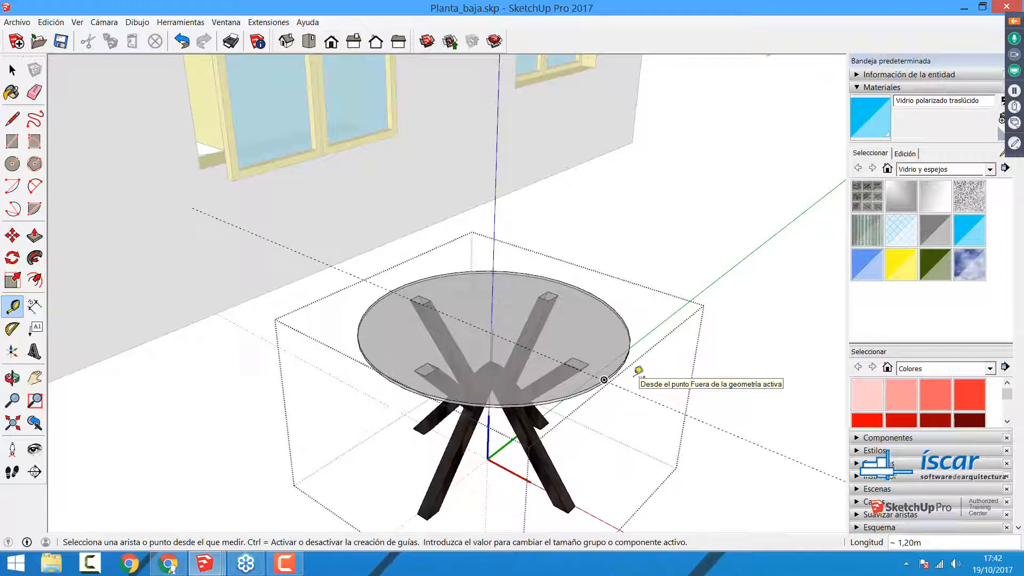
pyautogui.write('0,8')
pyautogui.press('Return')
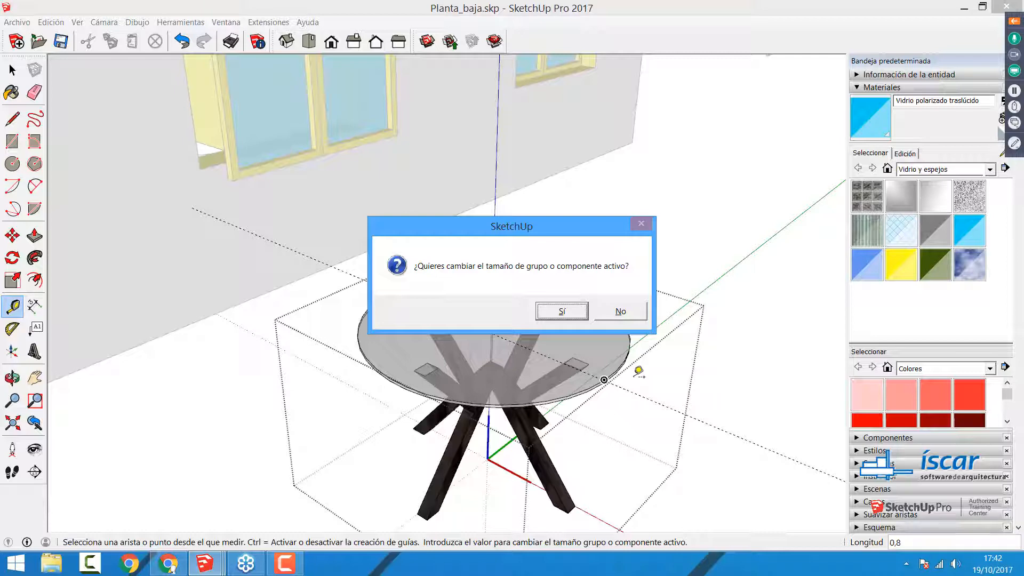
pyautogui.click(562, 311)
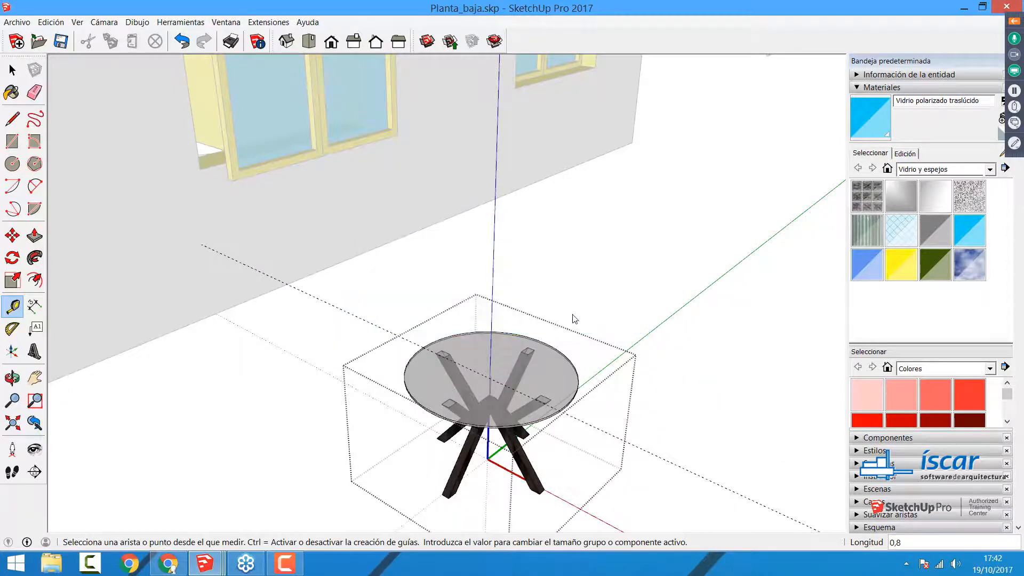
# Step: Measure the diameter of the resized glass top along the guide line
pyautogui.press('space')
pyautogui.moveTo(492, 377); pyautogui.dragTo(481, 425, button='middle')
pyautogui.scroll(3, 481, 425)
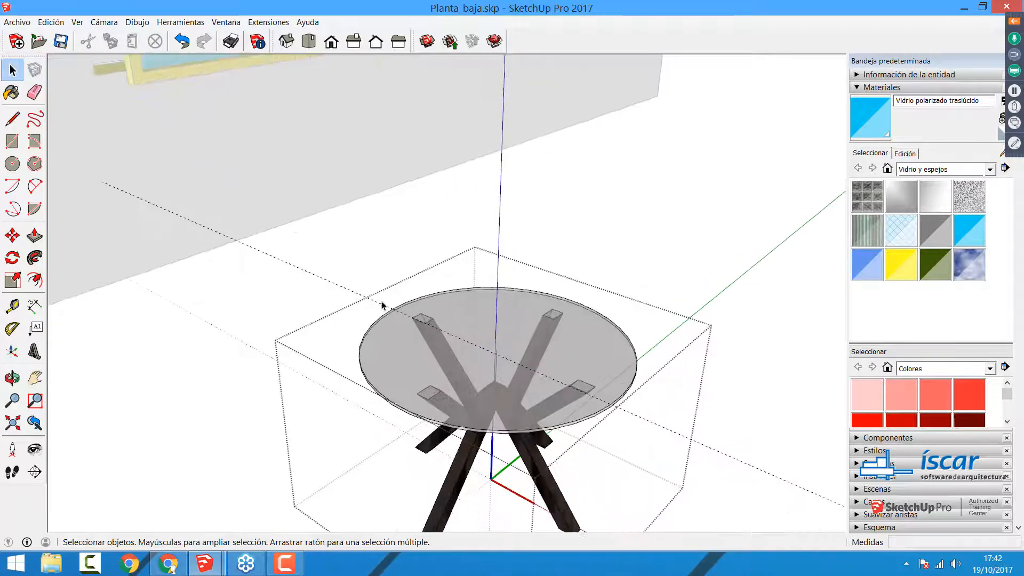
pyautogui.click(33, 307)
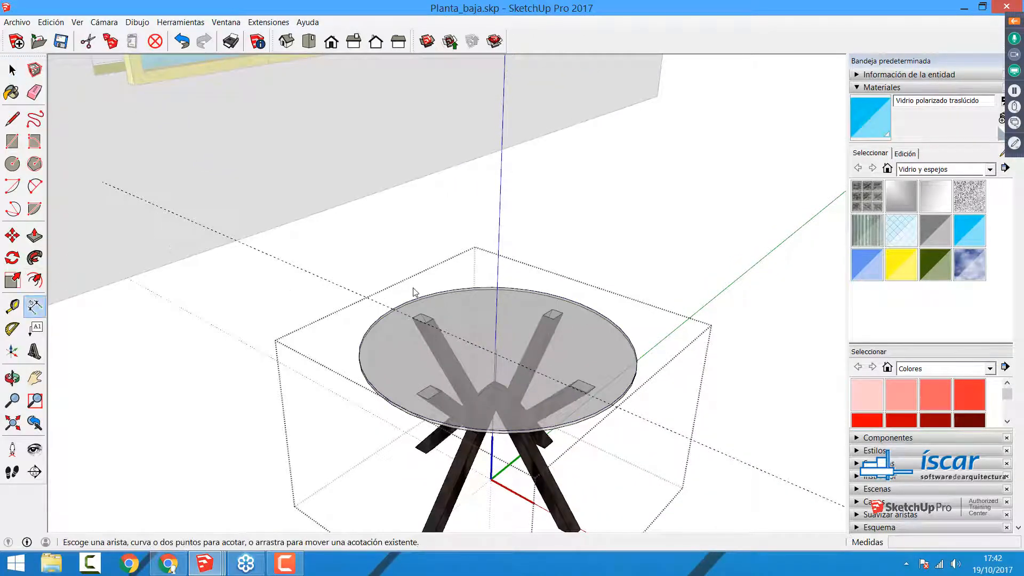
pyautogui.click(390, 307)
pyautogui.click(13, 308)
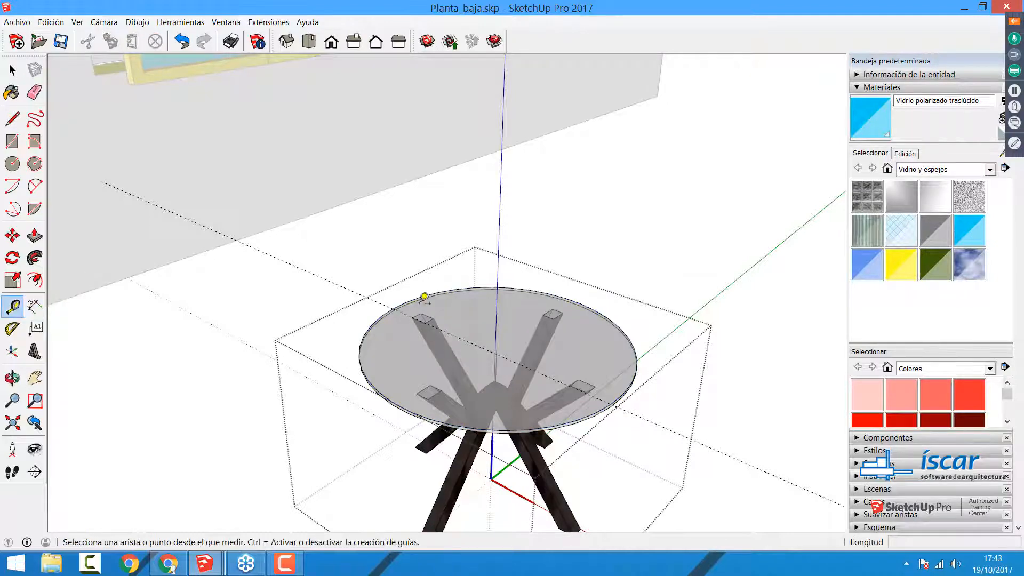
pyautogui.click(392, 308)
pyautogui.click(497, 347)
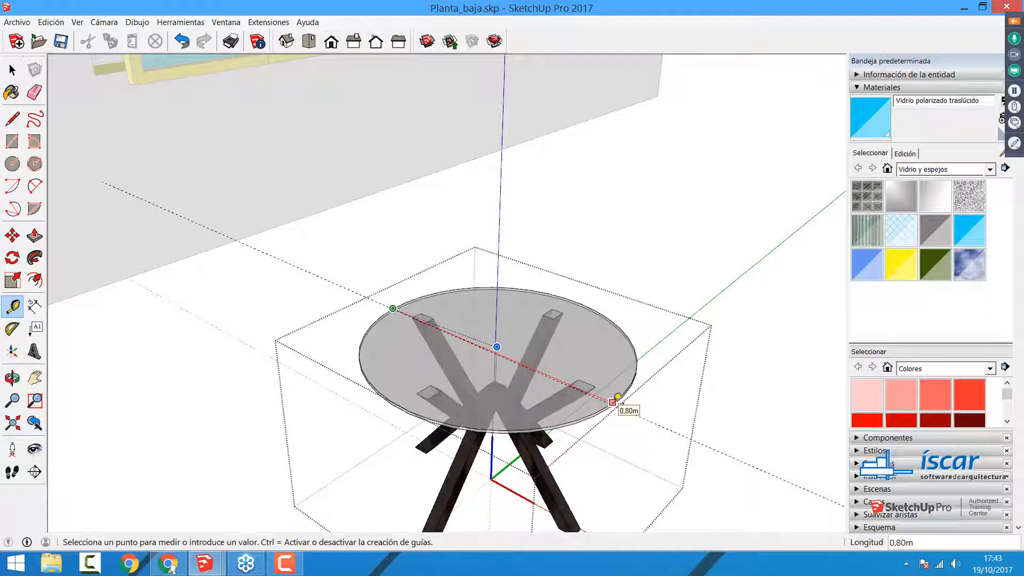
pyautogui.click(612, 403)
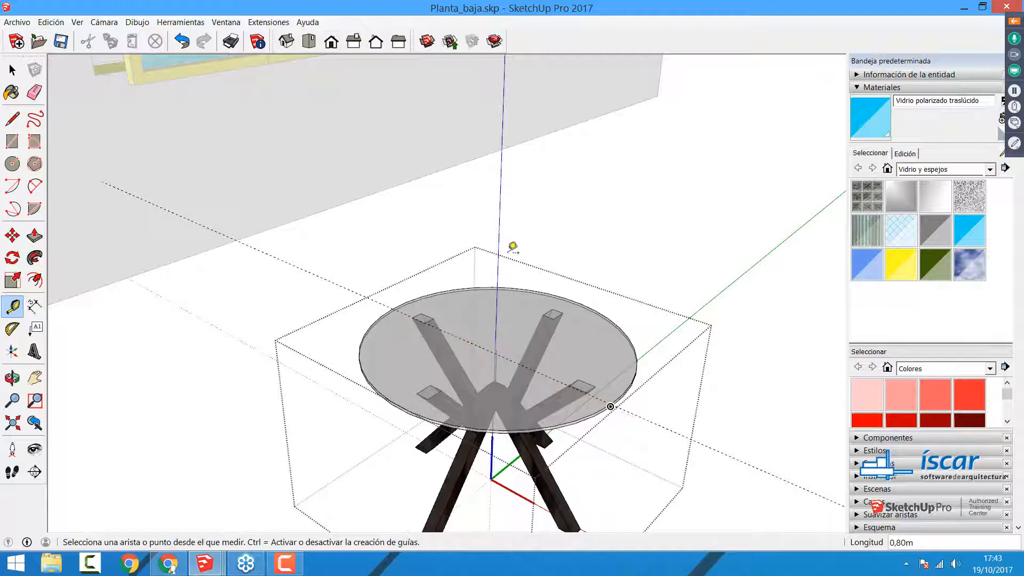
# Step: Close the table component and select the whole table
pyautogui.scroll(-3, 512, 243)
pyautogui.press('space')
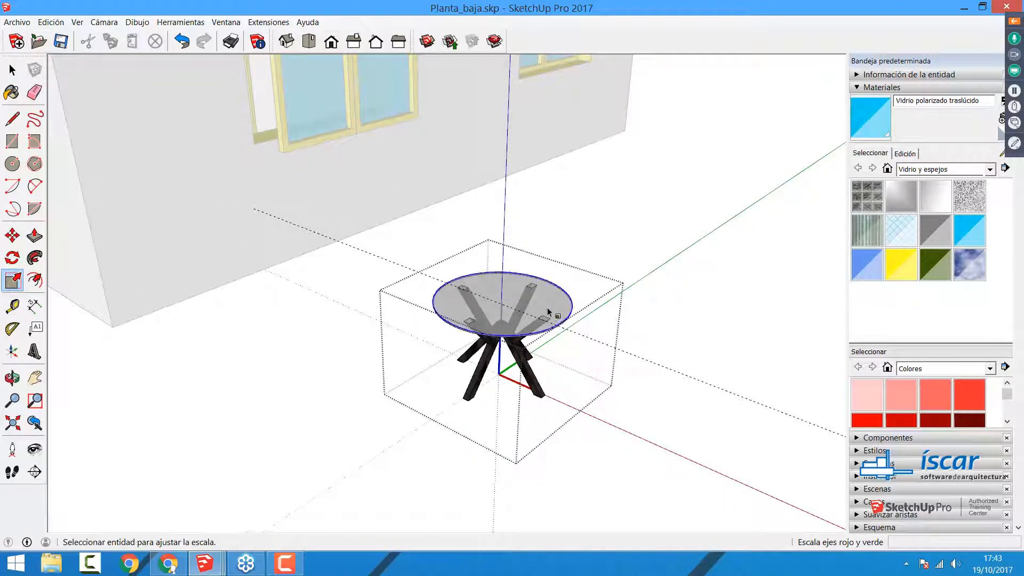
pyautogui.press('space')
pyautogui.click(585, 423)
pyautogui.click(497, 311)
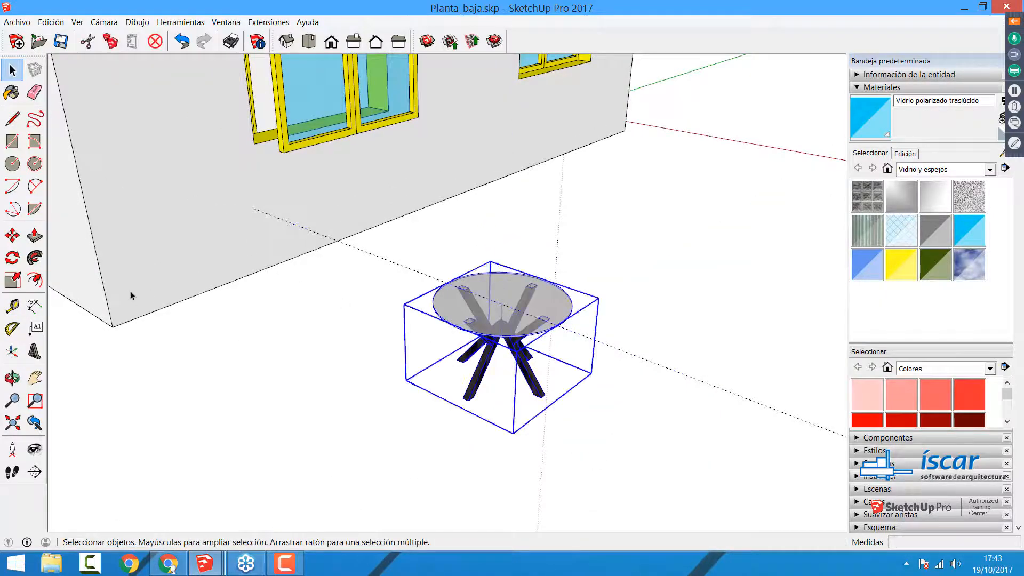
# Step: Shrink the whole table component uniformly with the Scale tool from an upper corner grip of its bounding box
pyautogui.click(13, 280)
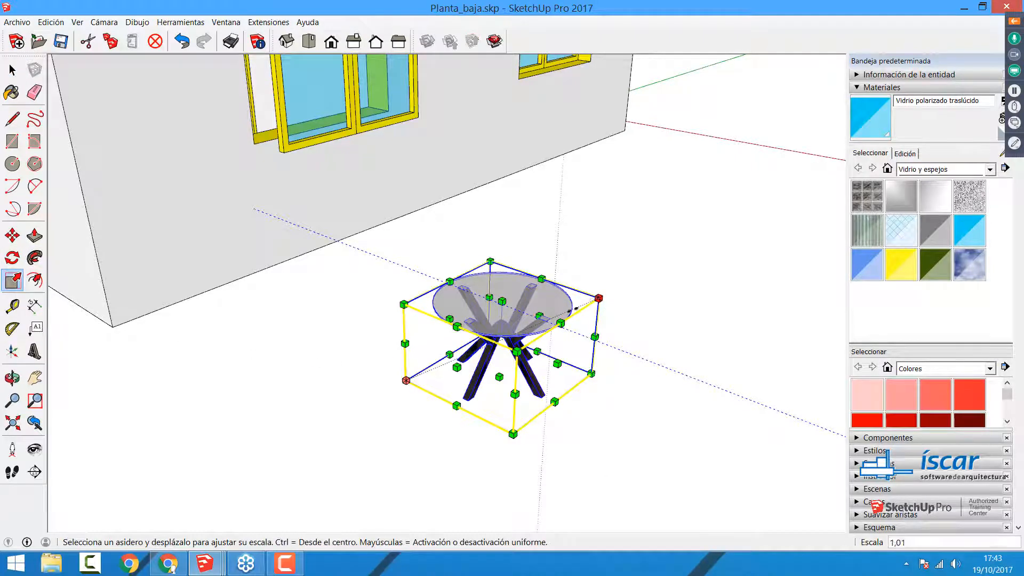
pyautogui.moveTo(598, 298); pyautogui.dragTo(516, 335)
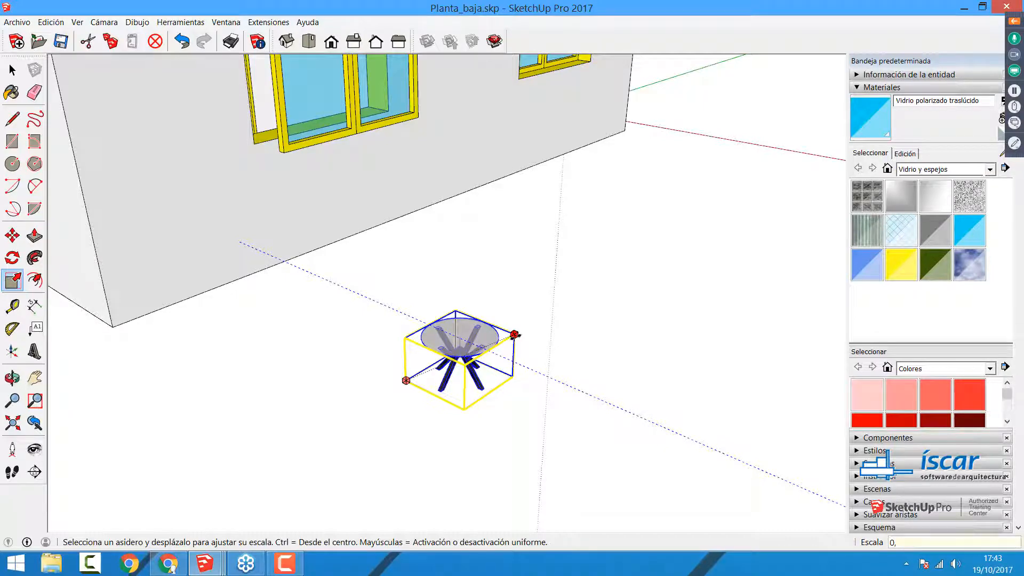
pyautogui.click(515, 335)
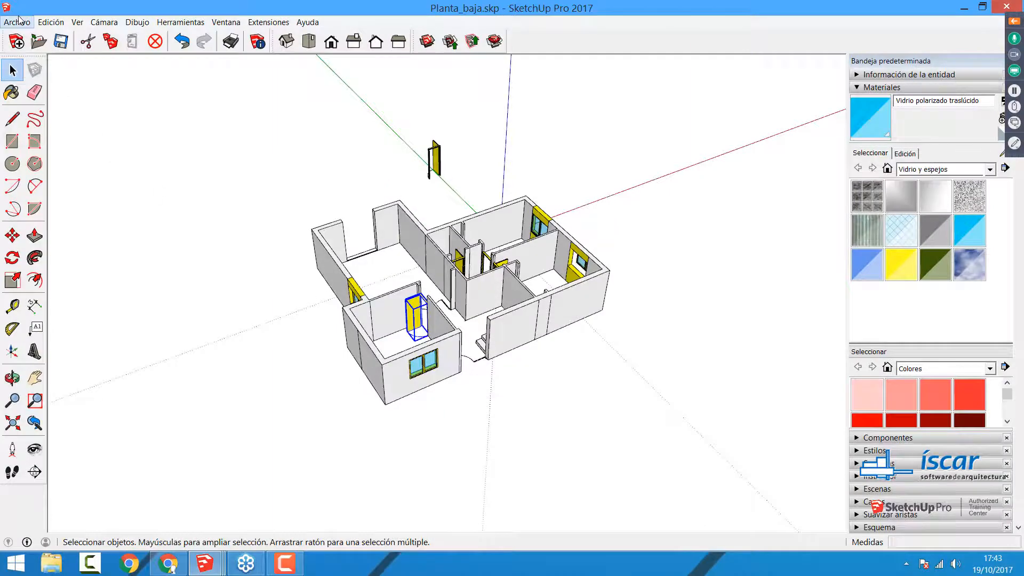
# Step: Start a new model, discarding the changes to Planta_baja.skp
pyautogui.click(17, 22)
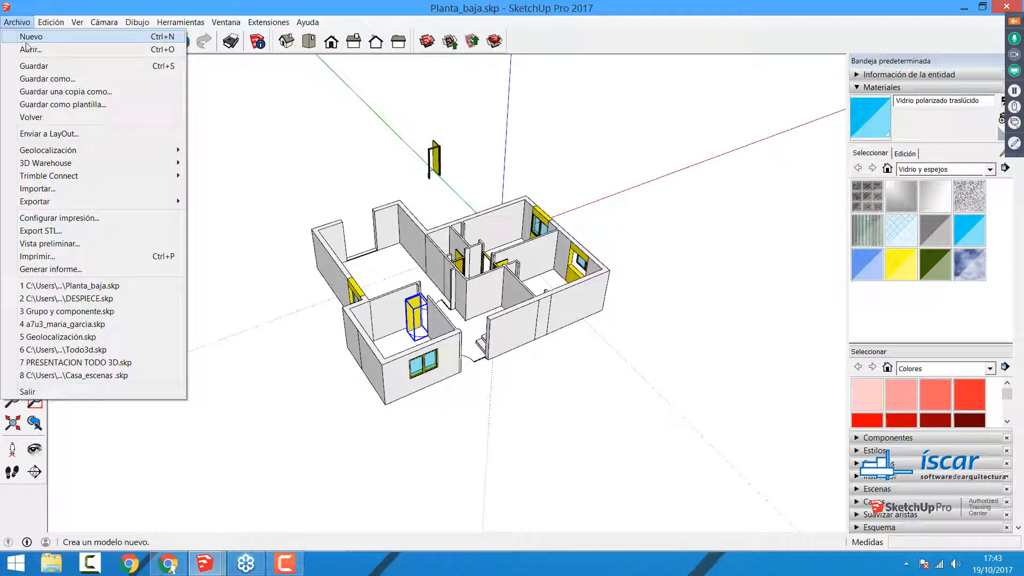
pyautogui.click(26, 38)
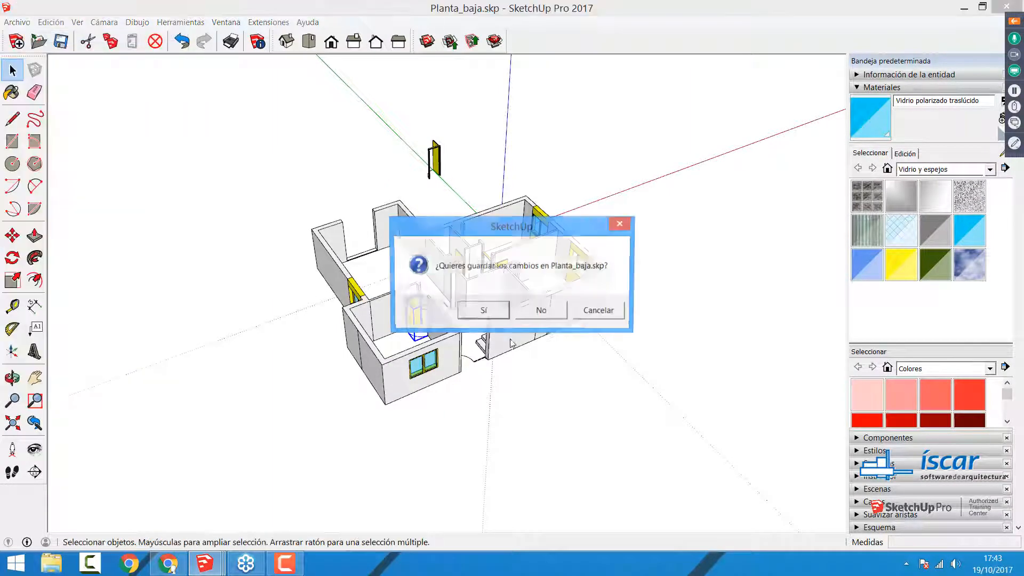
pyautogui.click(525, 316)
# Step: Open the existing model DESPIECE.skp from the Seminario SketchUp - Estudiantes y profesores folder
pyautogui.click(17, 22)
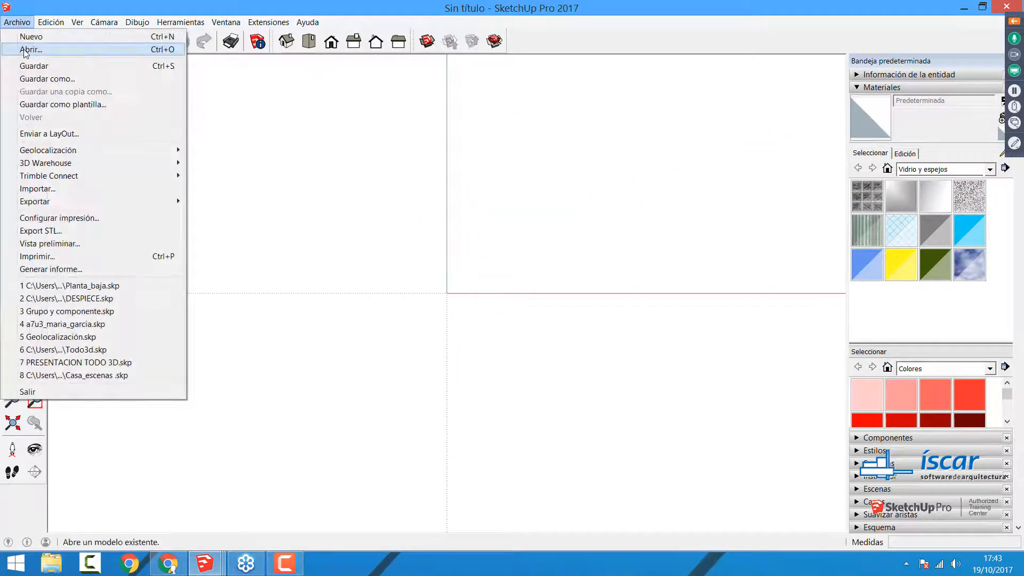
pyautogui.click(25, 50)
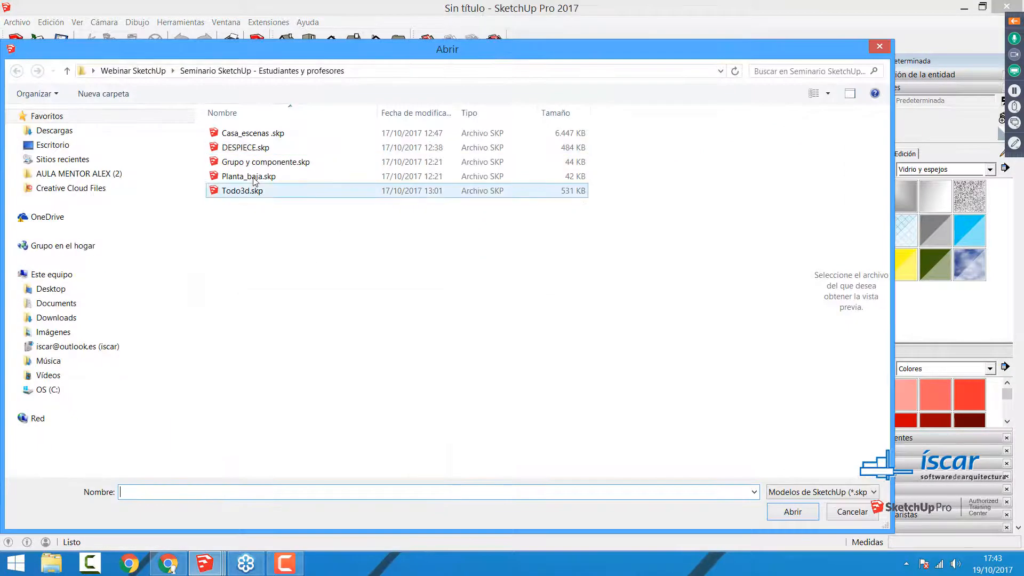
pyautogui.click(249, 150)
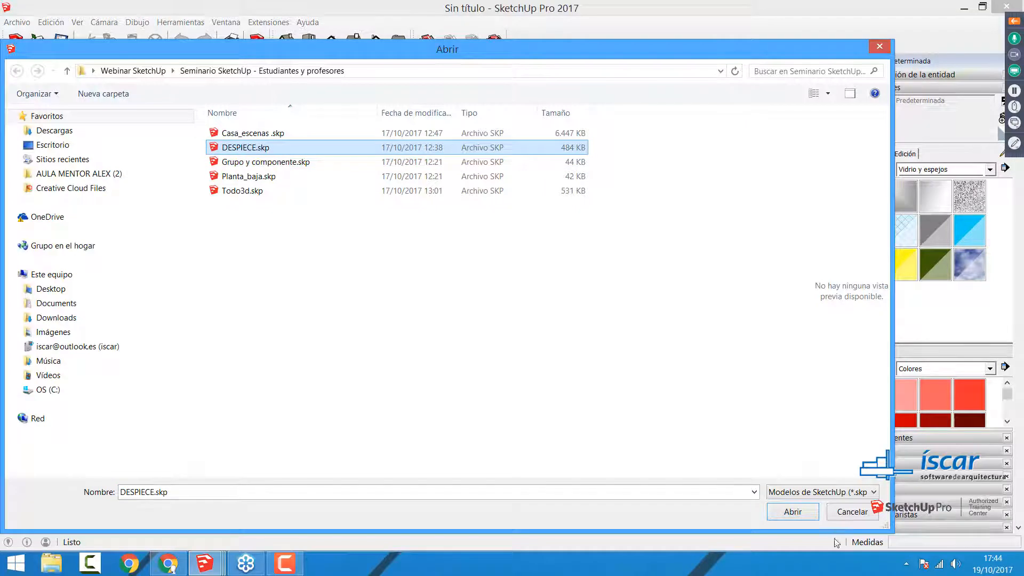
pyautogui.click(790, 512)
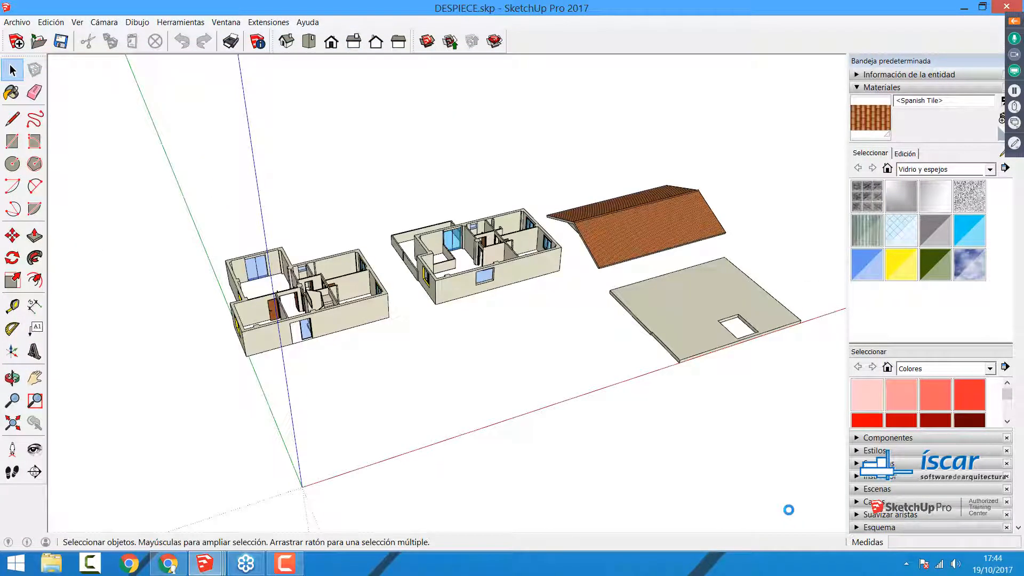
pyautogui.moveTo(485, 473); pyautogui.dragTo(447, 450, button='middle')
pyautogui.scroll(3, 800, 291)
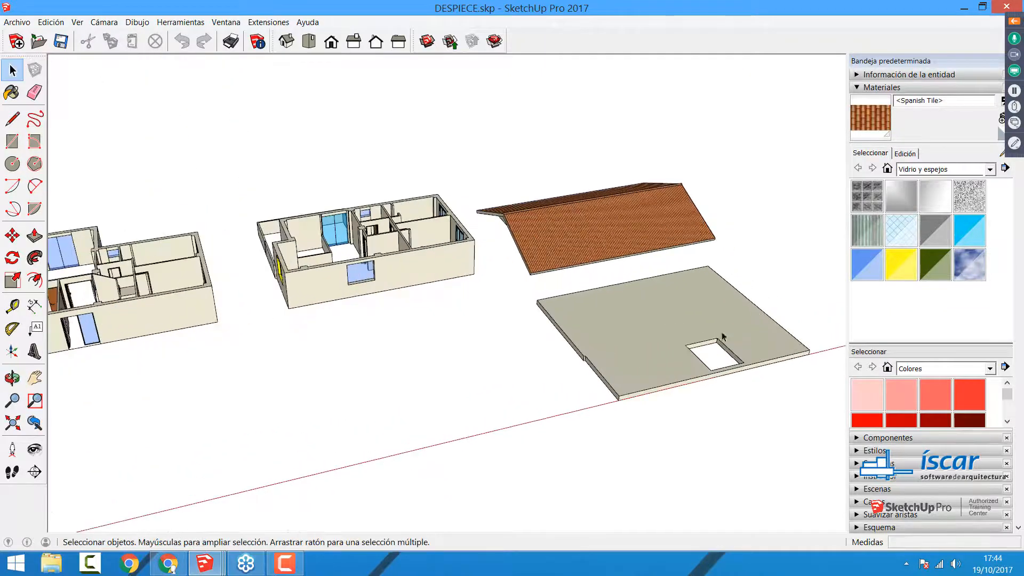
pyautogui.scroll(-3, 447, 293)
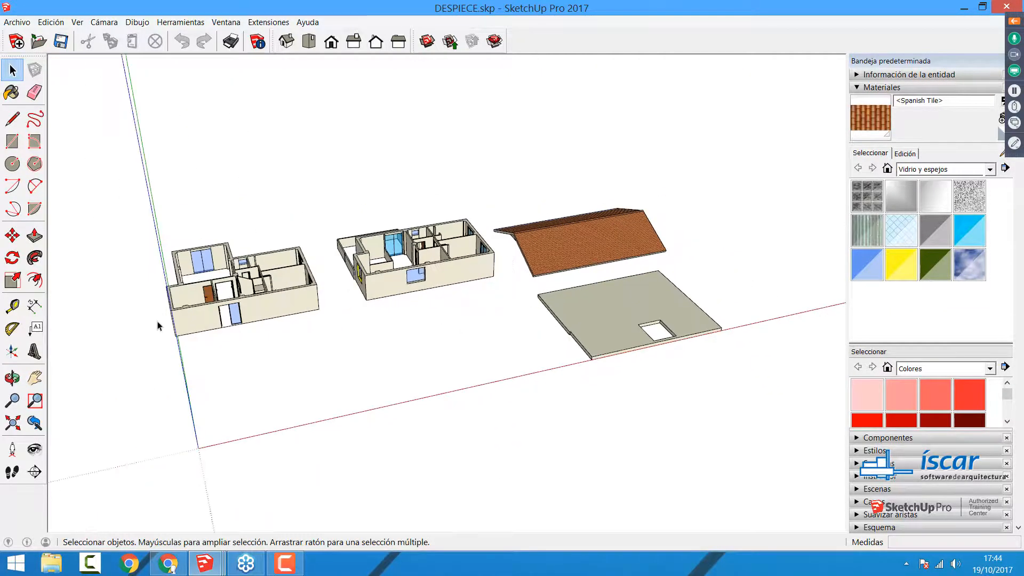
pyautogui.scroll(3, 160, 328)
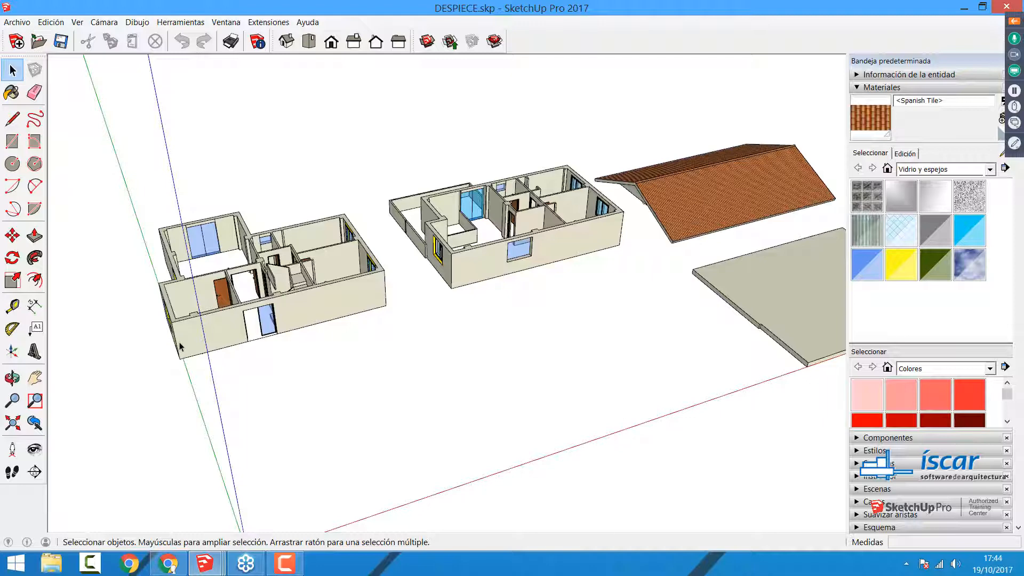
# Step: Select all the geometry of the ground floor model and make it a group
pyautogui.scroll(-2, 179, 347)
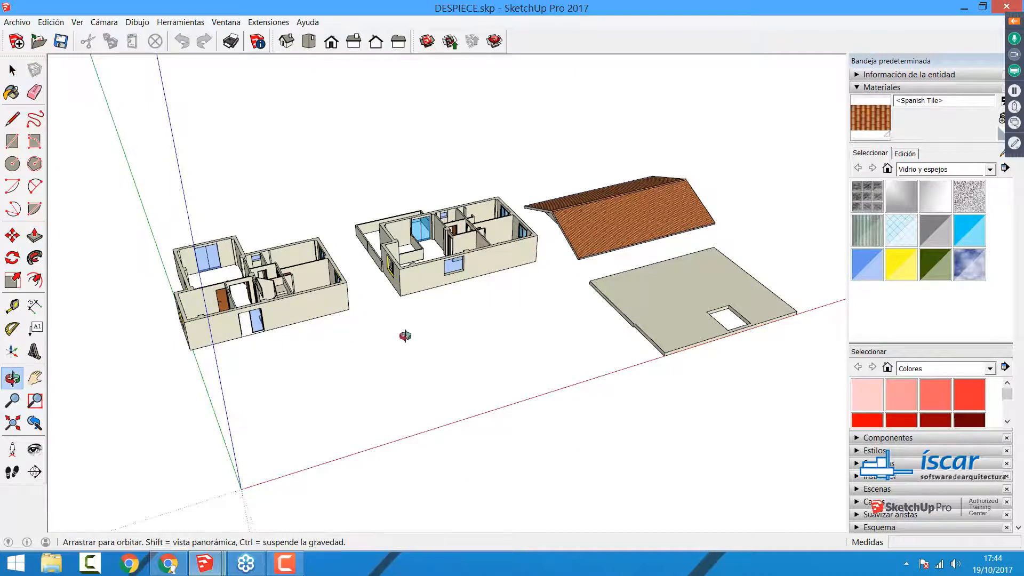
pyautogui.moveTo(406, 338); pyautogui.dragTo(302, 260, button='middle')
pyautogui.scroll(3, 313, 319)
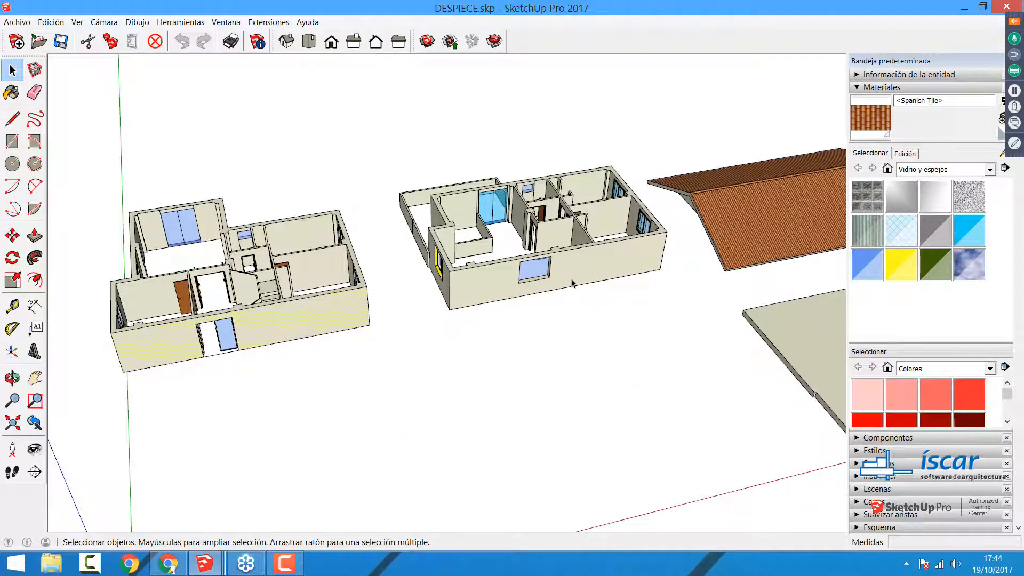
pyautogui.click(393, 382)
pyautogui.moveTo(61, 152); pyautogui.dragTo(389, 383)
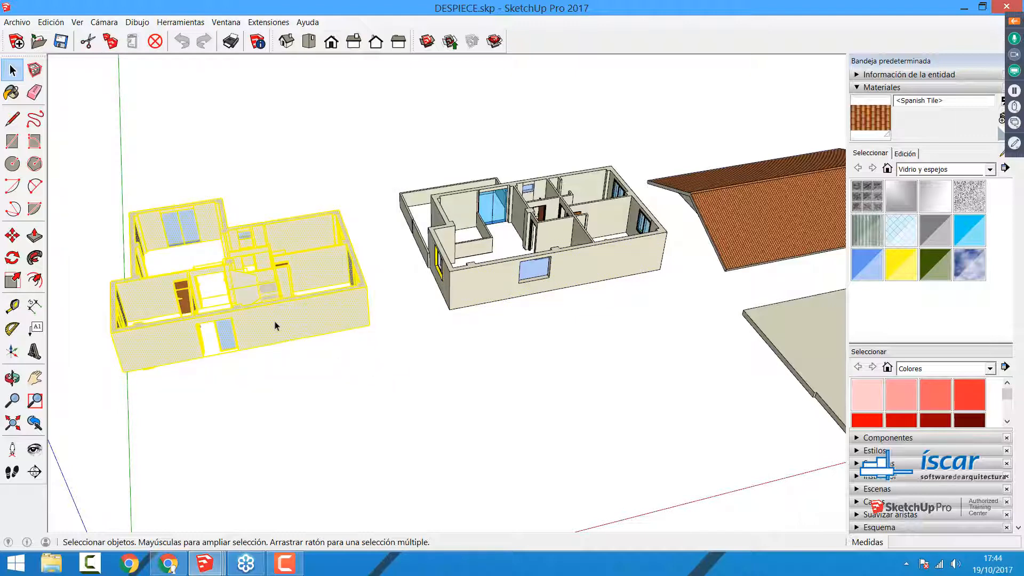
pyautogui.moveTo(69, 154); pyautogui.dragTo(390, 419)
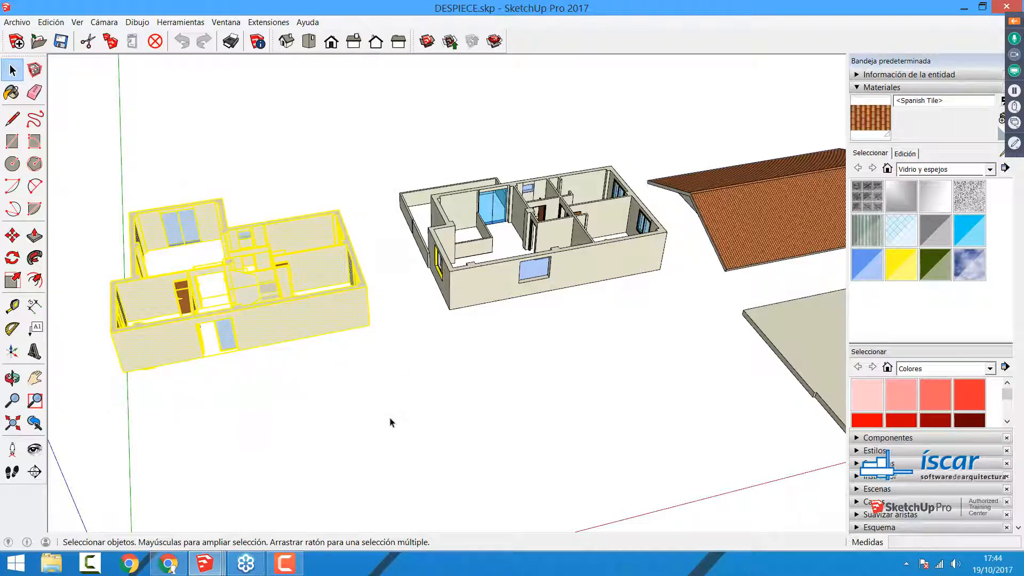
pyautogui.click(313, 158)
pyautogui.moveTo(81, 149); pyautogui.dragTo(382, 417)
pyautogui.rightClick(278, 322)
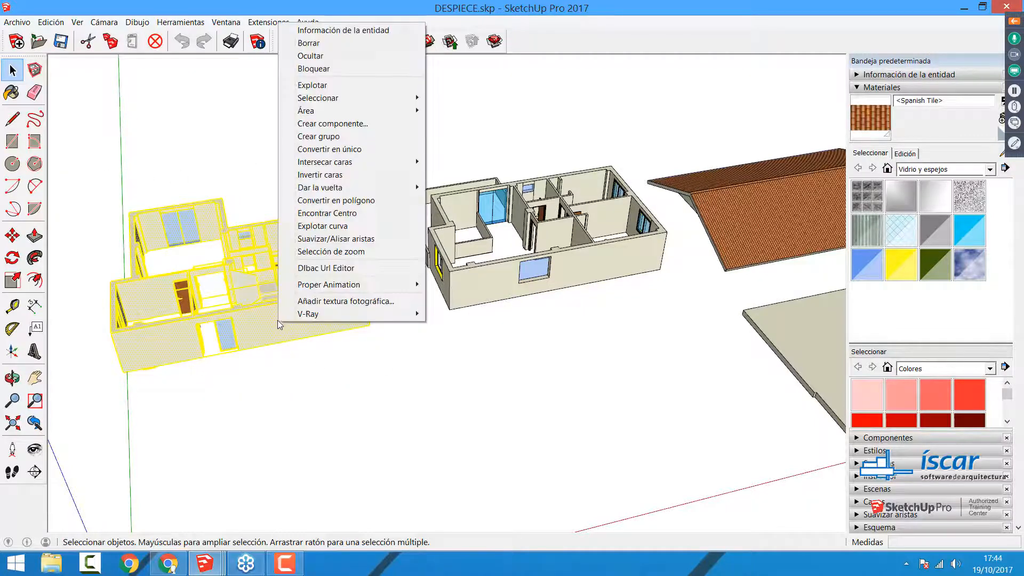
pyautogui.click(322, 137)
pyautogui.moveTo(514, 230); pyautogui.dragTo(483, 249, button='middle')
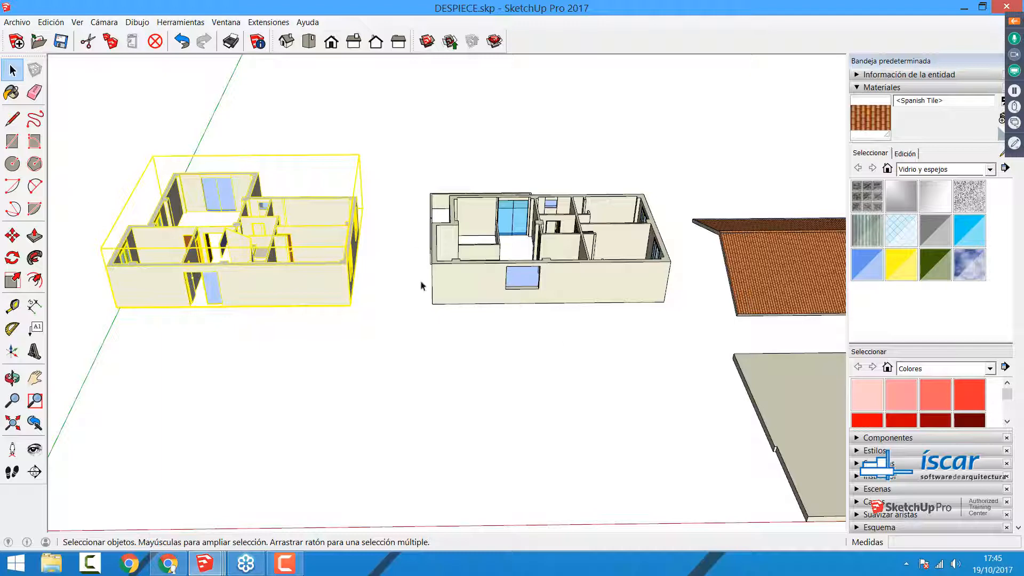
pyautogui.moveTo(413, 144); pyautogui.dragTo(687, 353)
pyautogui.rightClick(560, 281)
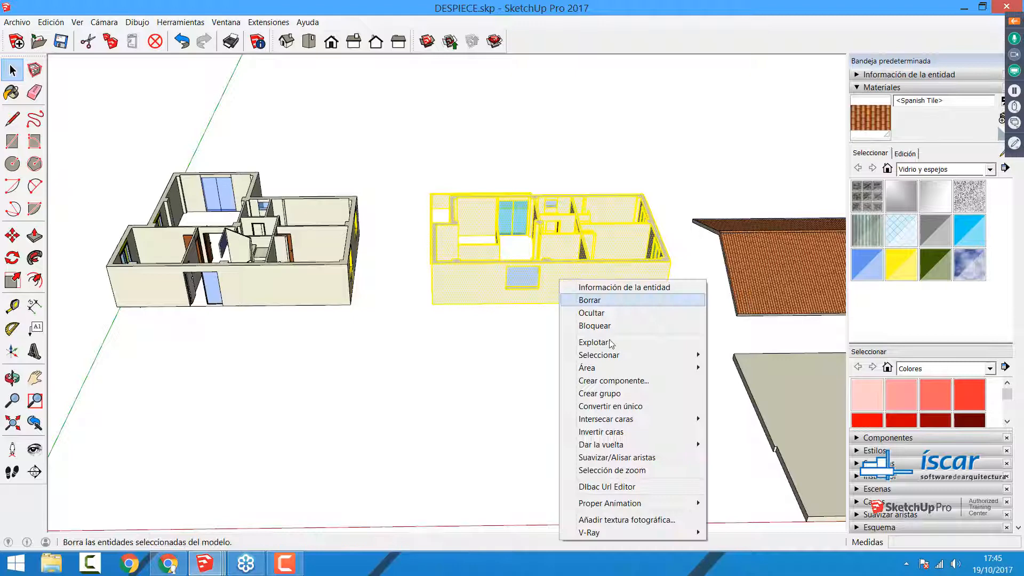
pyautogui.click(607, 397)
pyautogui.click(401, 130)
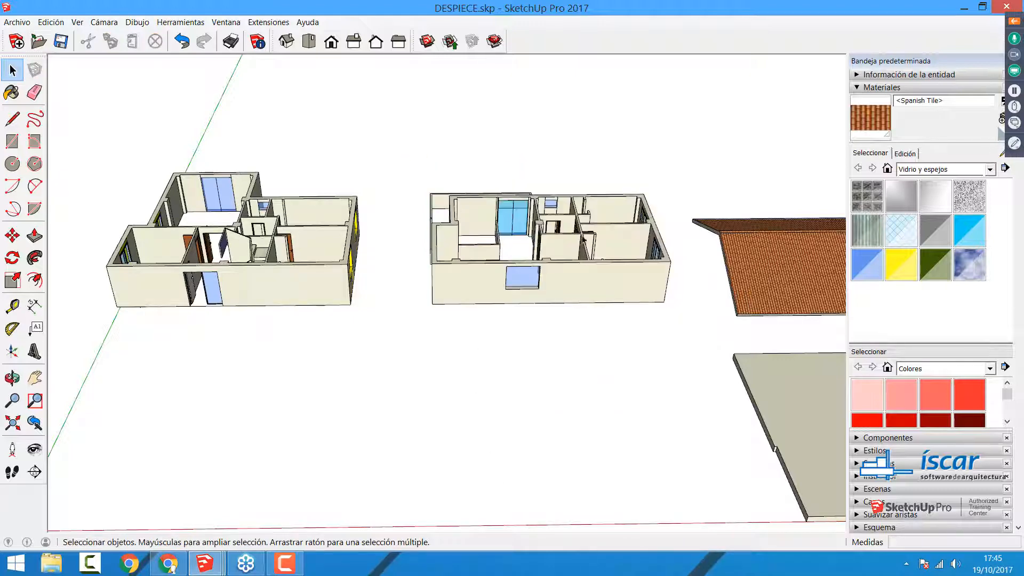
pyautogui.moveTo(399, 144); pyautogui.dragTo(661, 341)
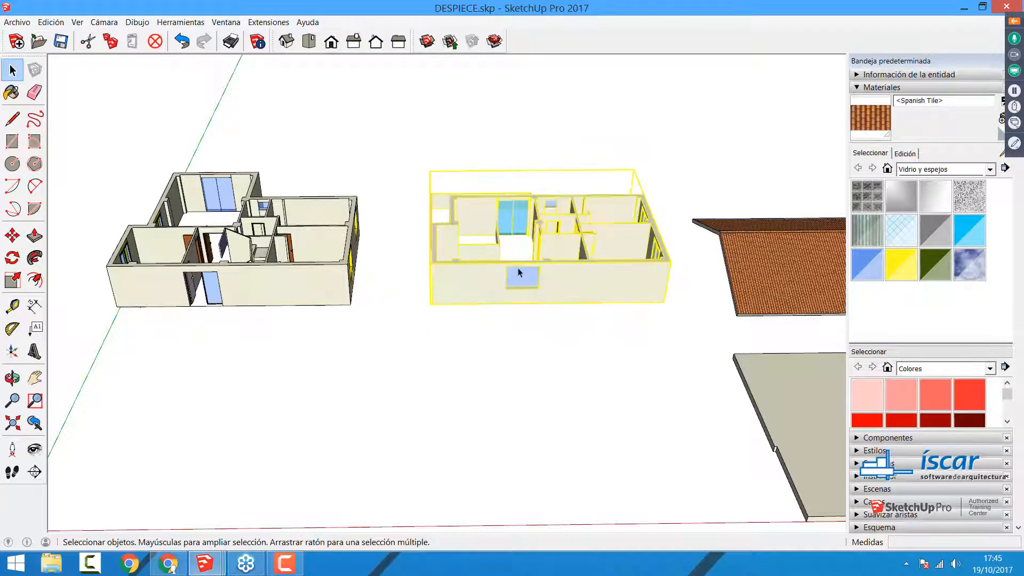
pyautogui.click(553, 393)
# Step: Select all the geometry of the upper floor model and make it a group
pyautogui.moveTo(398, 140); pyautogui.dragTo(673, 346)
pyautogui.rightClick(622, 295)
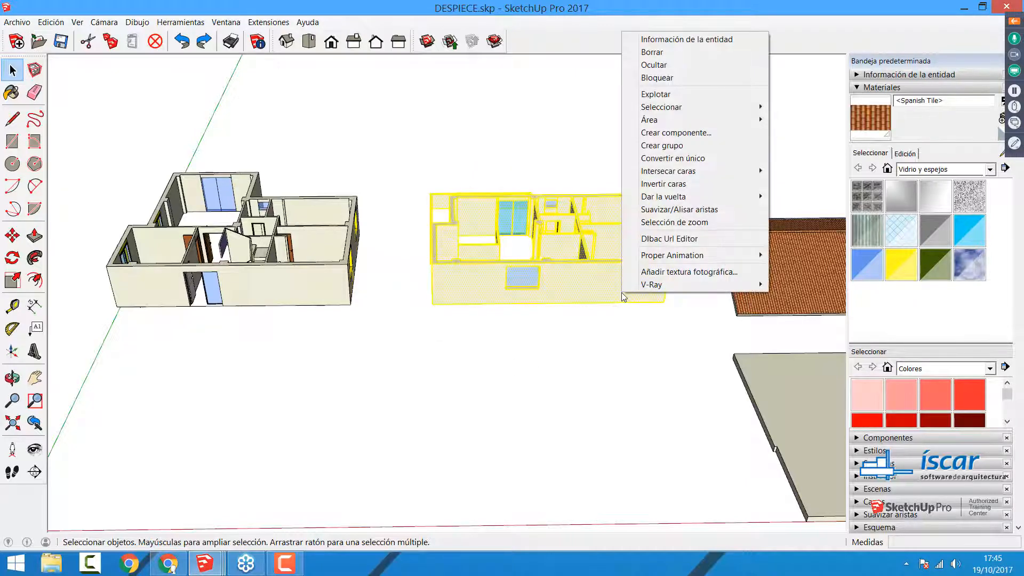
pyautogui.click(664, 145)
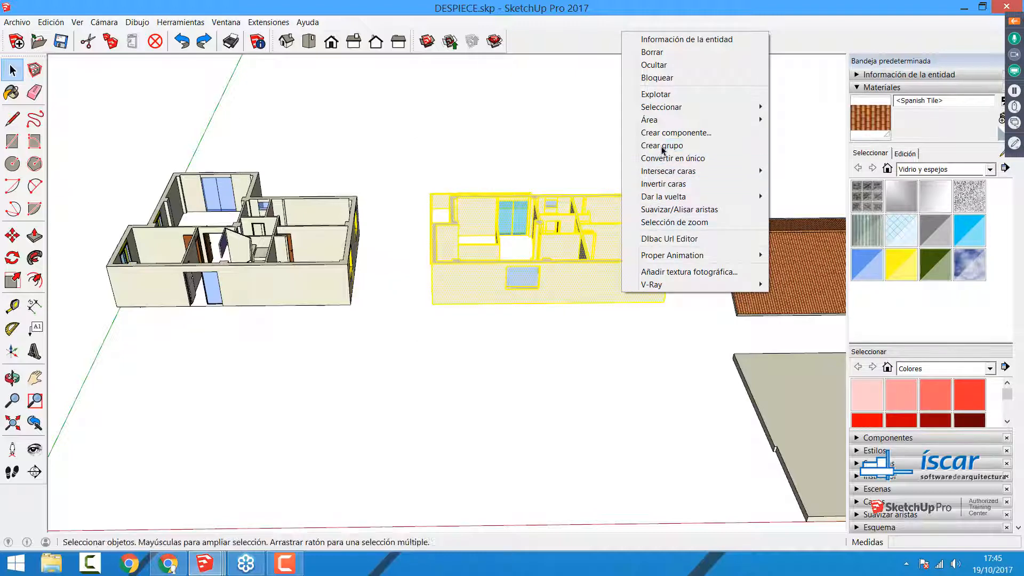
# Step: Check the ground floor and upper floor groups by selecting each of them in turn
pyautogui.click(533, 366)
pyautogui.scroll(-3, 534, 366)
pyautogui.moveTo(534, 366); pyautogui.dragTo(507, 345, button='middle')
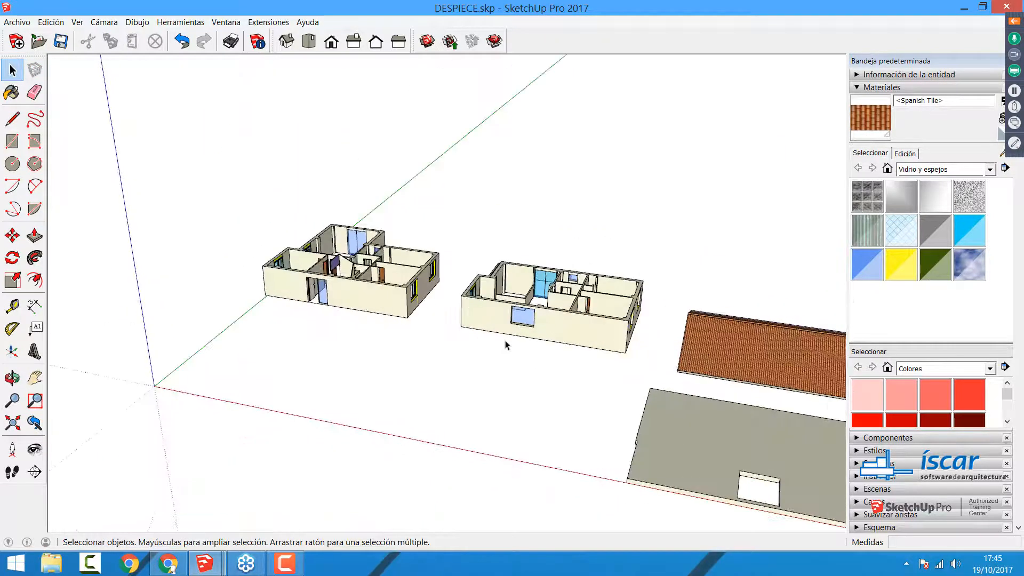
pyautogui.click(381, 316)
pyautogui.click(488, 334)
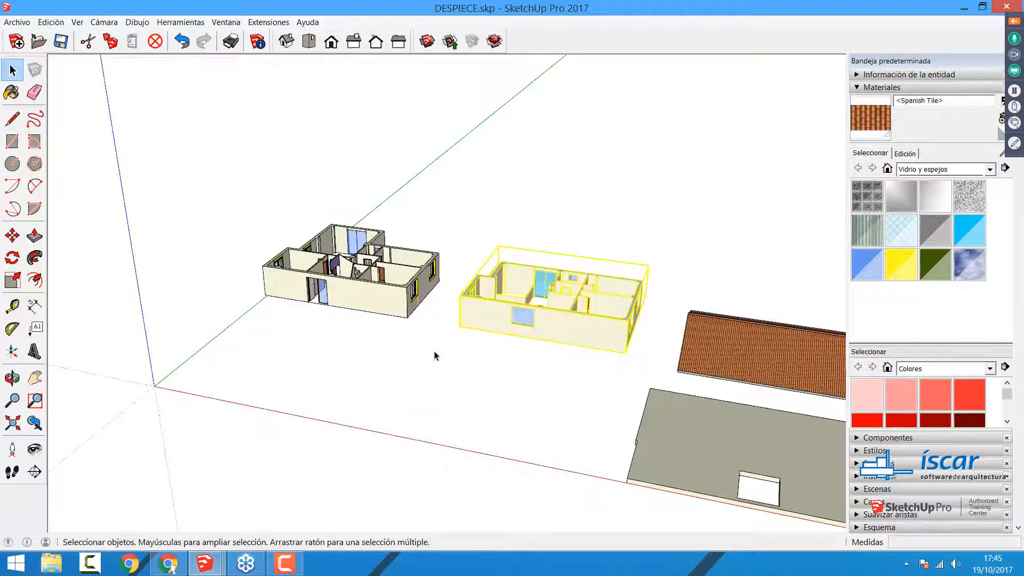
pyautogui.click(397, 313)
pyautogui.click(511, 333)
pyautogui.click(484, 384)
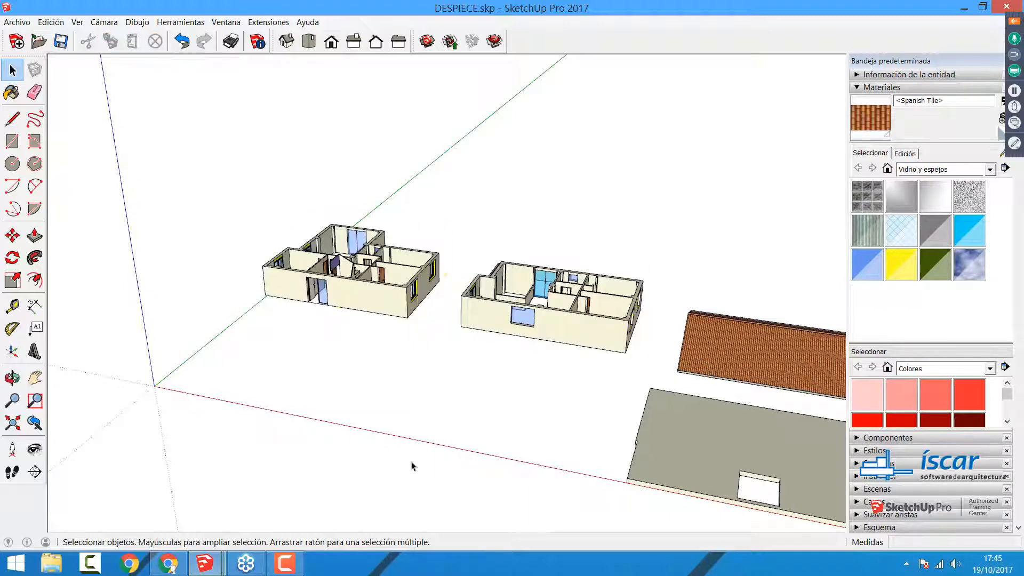
# Step: Select the whole slab with the stair opening and make it a group
pyautogui.press('o')
pyautogui.moveTo(342, 397); pyautogui.dragTo(693, 320)
pyautogui.press('space')
pyautogui.moveTo(694, 337); pyautogui.dragTo(619, 356, button='middle')
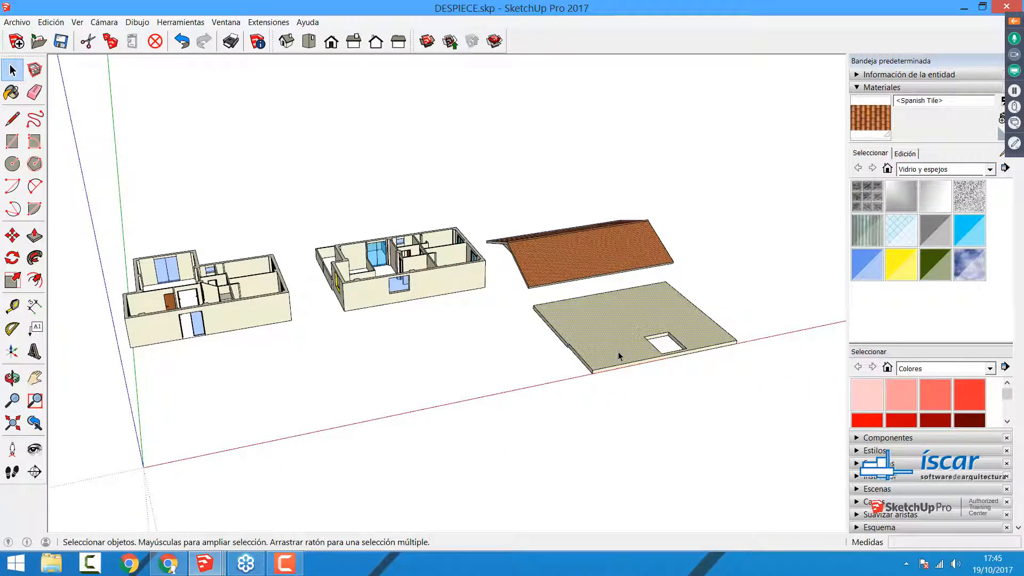
pyautogui.moveTo(533, 296); pyautogui.dragTo(599, 359, button='middle')
pyautogui.moveTo(481, 315); pyautogui.dragTo(745, 474)
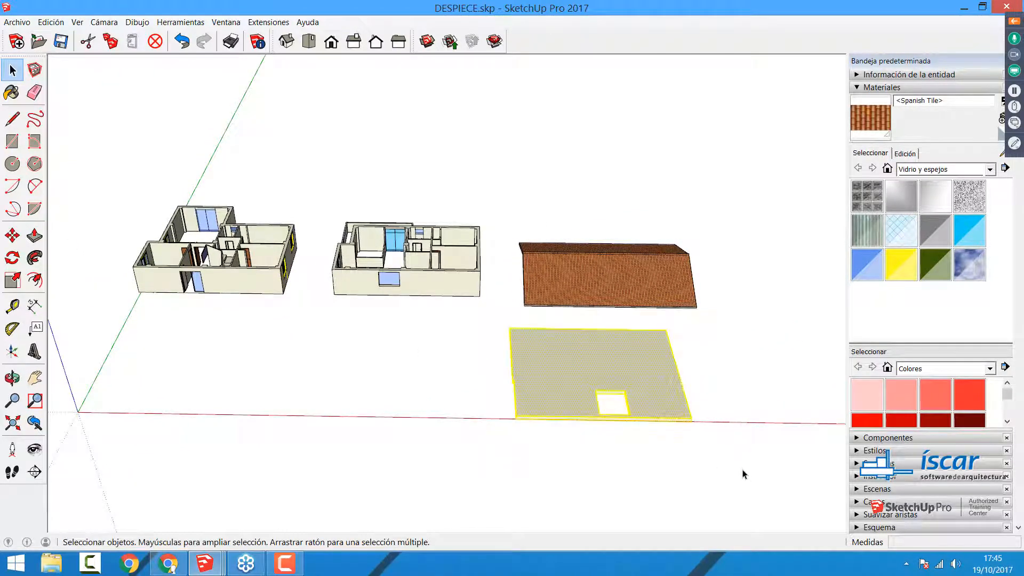
pyautogui.rightClick(563, 380)
pyautogui.click(592, 169)
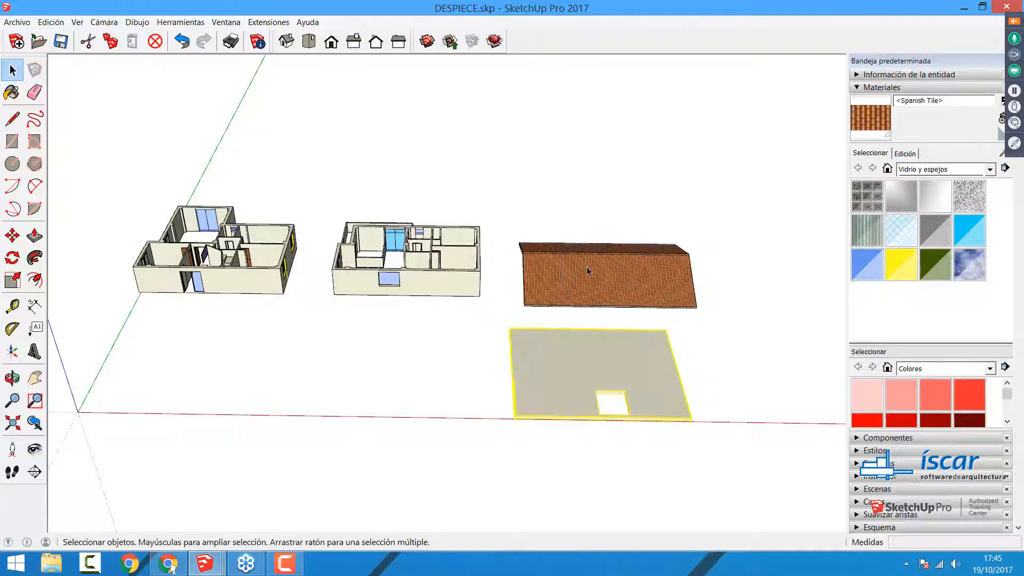
# Step: Move the slab group by its front right corner onto the matching top corner of the ground floor walls
pyautogui.click(12, 235)
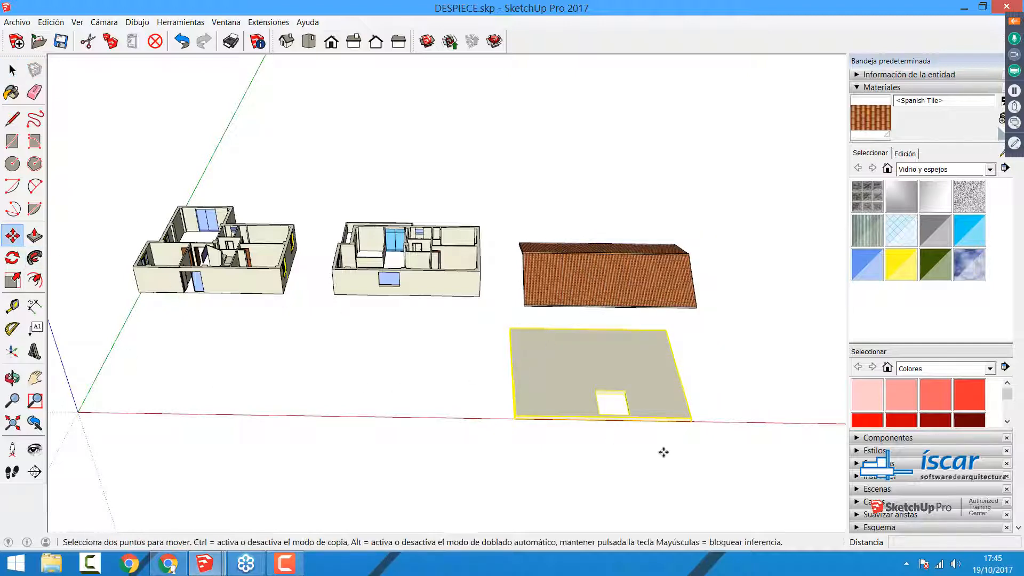
pyautogui.click(691, 422)
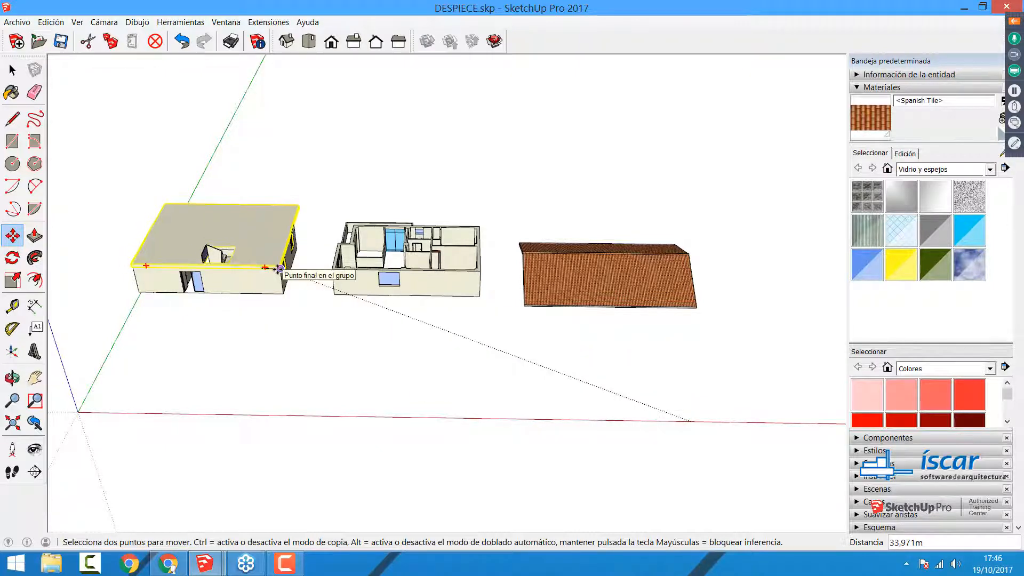
pyautogui.click(280, 267)
pyautogui.press('space')
pyautogui.scroll(4, 122, 255)
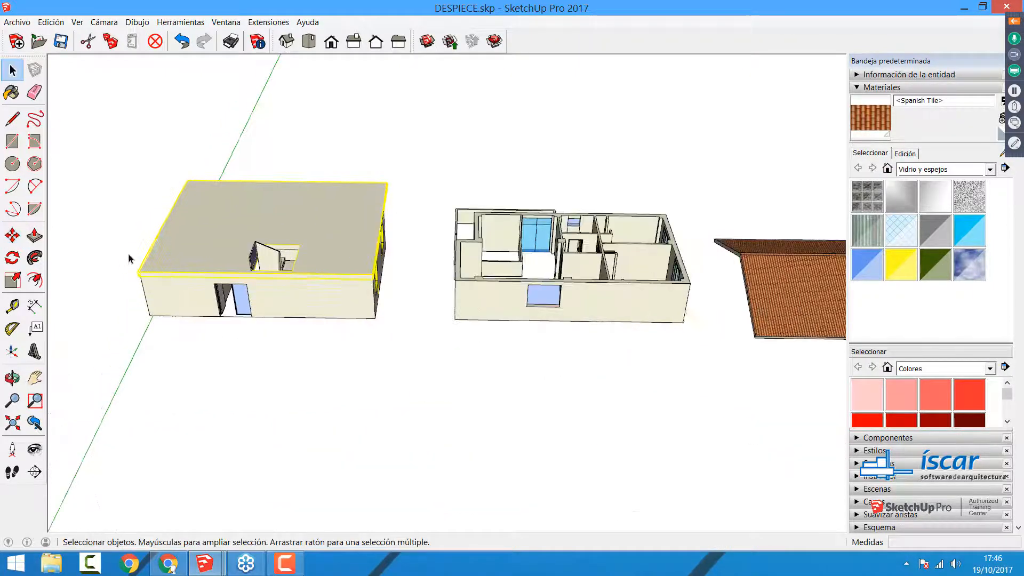
pyautogui.click(323, 407)
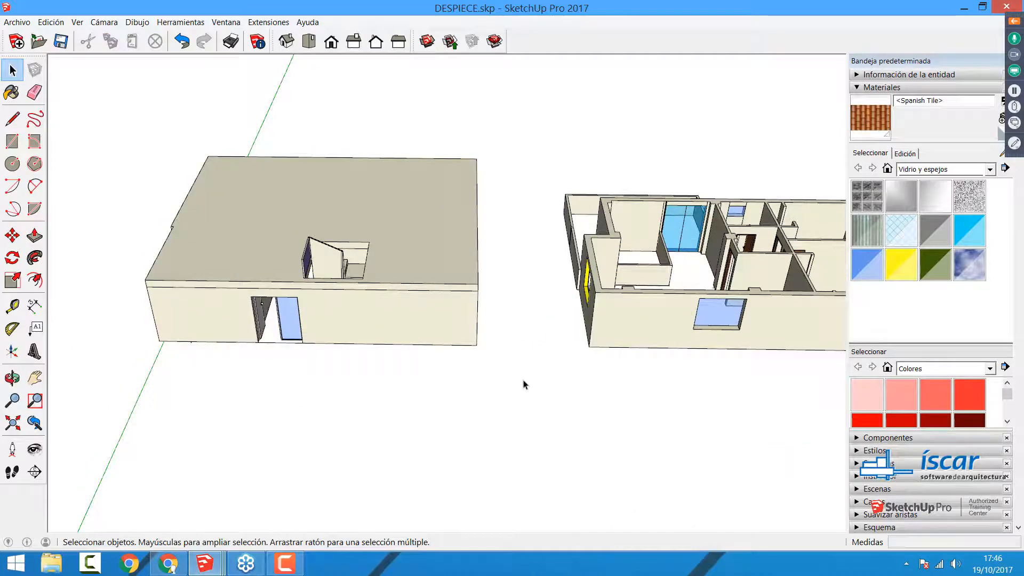
# Step: Move the upper floor group by its lower front right corner onto the matching upper corner of the slab
pyautogui.moveTo(523, 379); pyautogui.dragTo(728, 328, button='middle')
pyautogui.click(729, 328)
pyautogui.press('m')
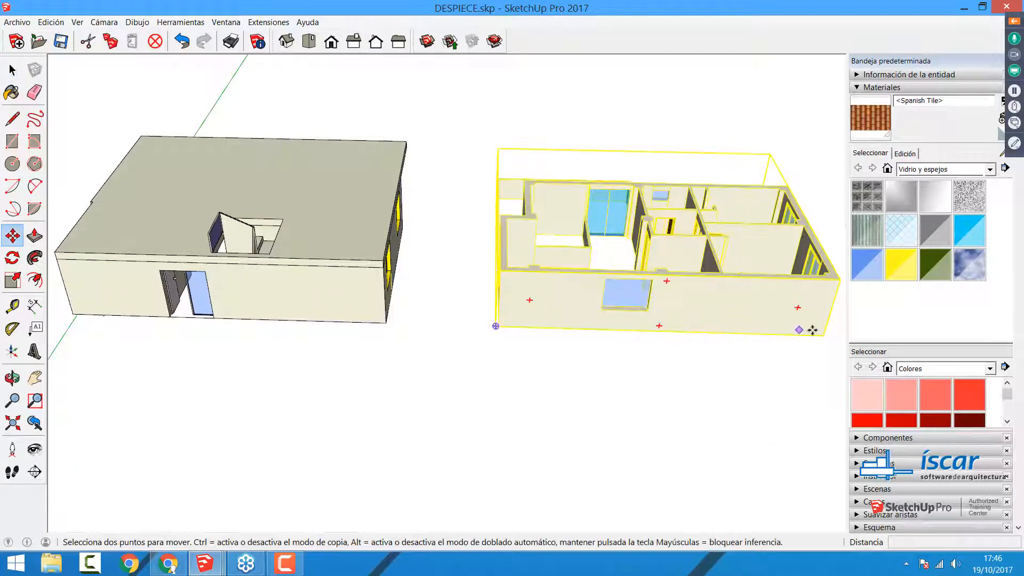
pyautogui.click(821, 336)
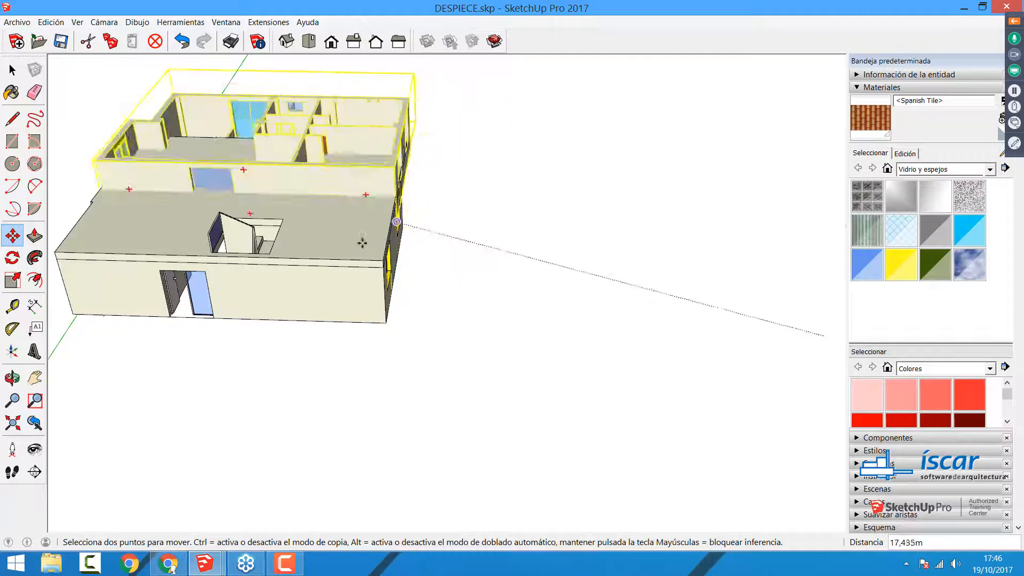
pyautogui.click(382, 260)
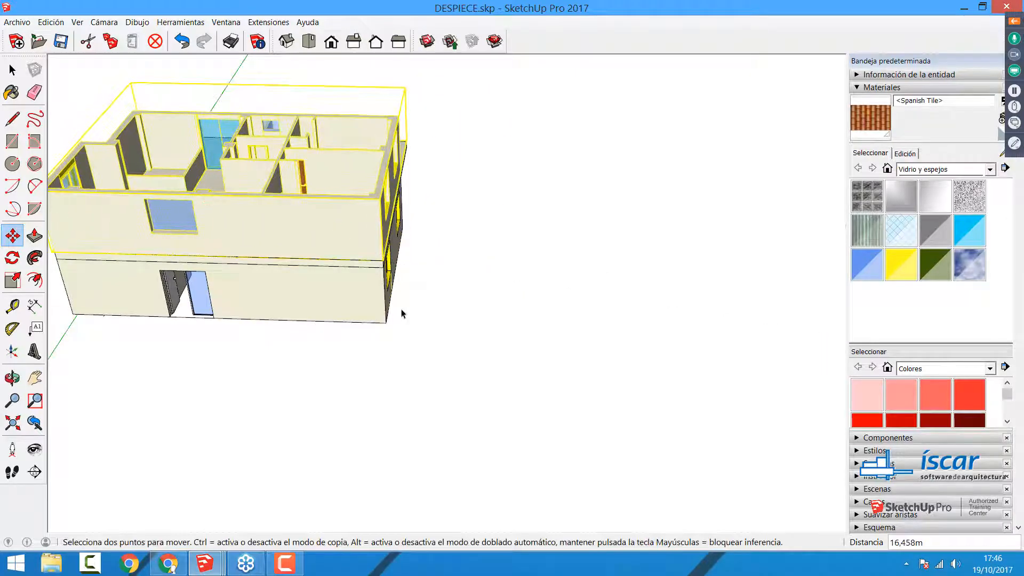
pyautogui.press('space')
pyautogui.click(263, 366)
# Step: Inspect the stacked house by selecting its upper floor, slab and ground floor groups in turn
pyautogui.moveTo(263, 366); pyautogui.dragTo(655, 380, button='middle')
pyautogui.scroll(1, 656, 380)
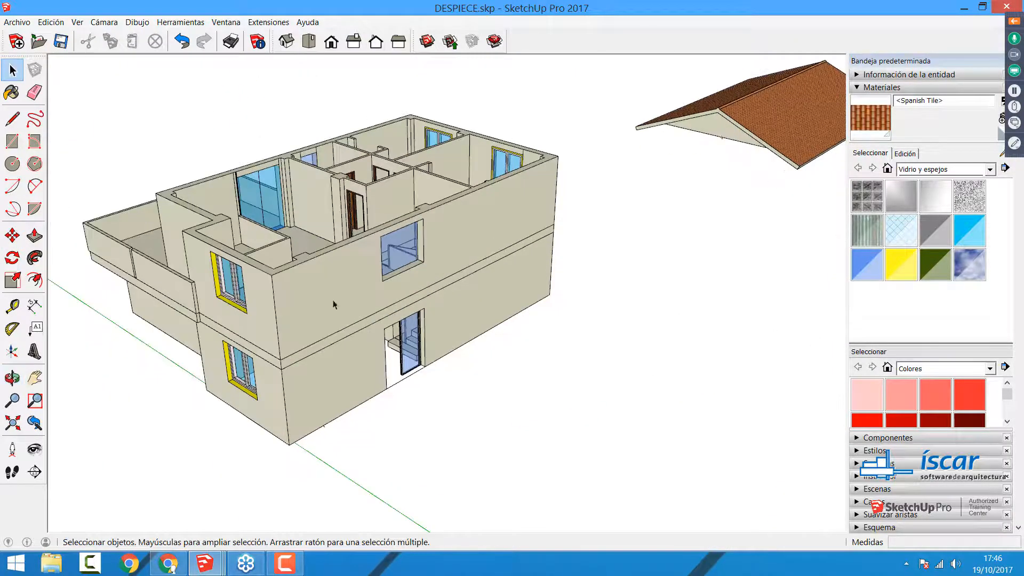
pyautogui.click(333, 302)
pyautogui.click(337, 340)
pyautogui.click(351, 372)
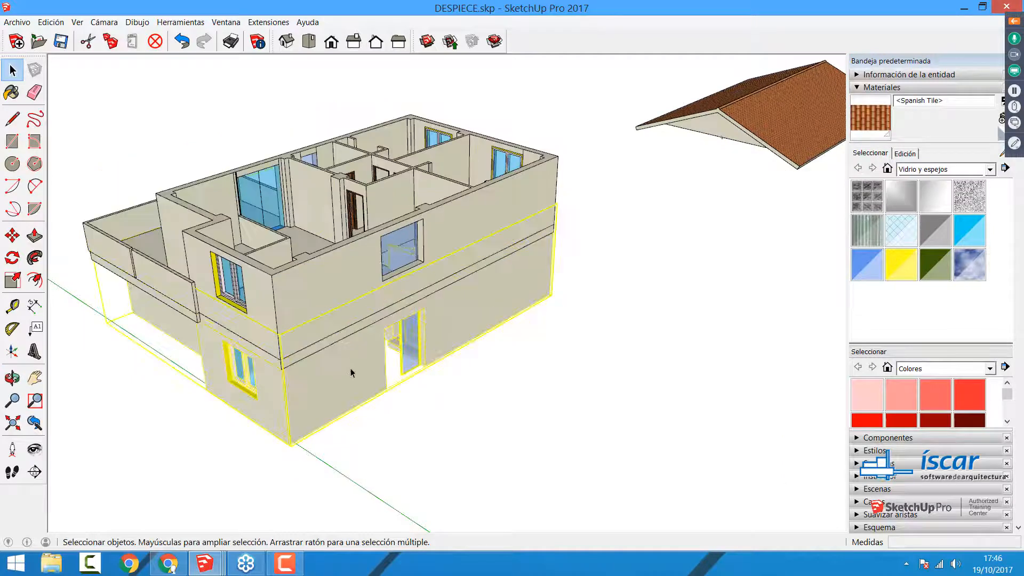
pyautogui.click(426, 482)
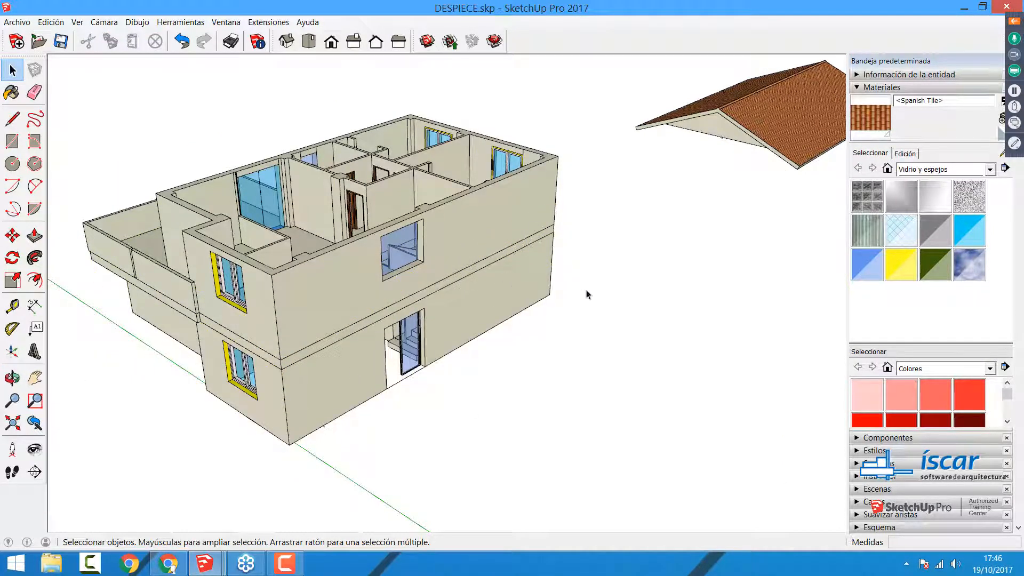
# Step: Undo the moves of the upper floor and the slab
pyautogui.hotkey('ctrl', 'z')
pyautogui.hotkey('ctrl', 'z')
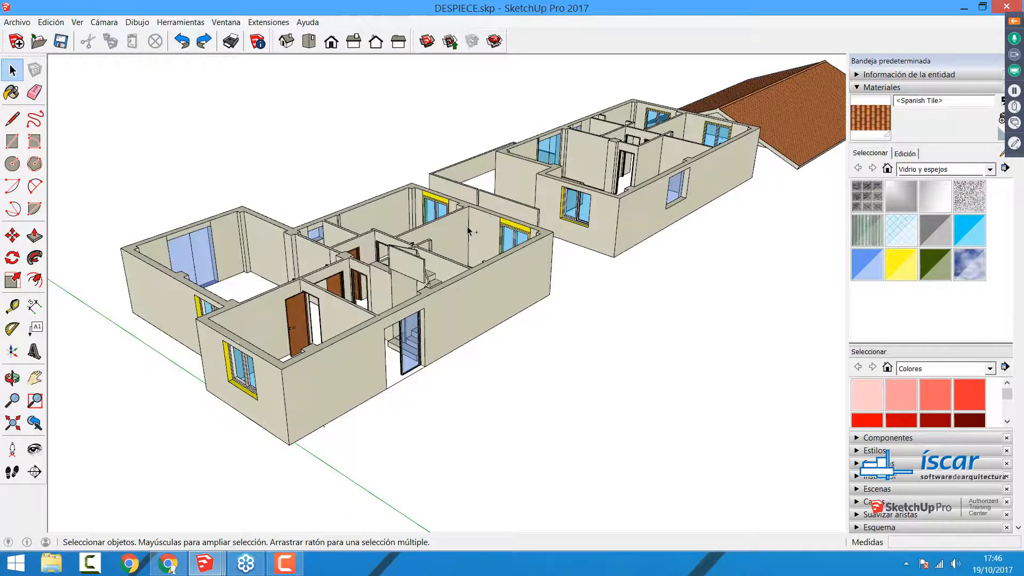
# Step: Delete the slab group lying beside the roof
pyautogui.scroll(-3, 471, 233)
pyautogui.moveTo(537, 223); pyautogui.dragTo(720, 255, button='middle')
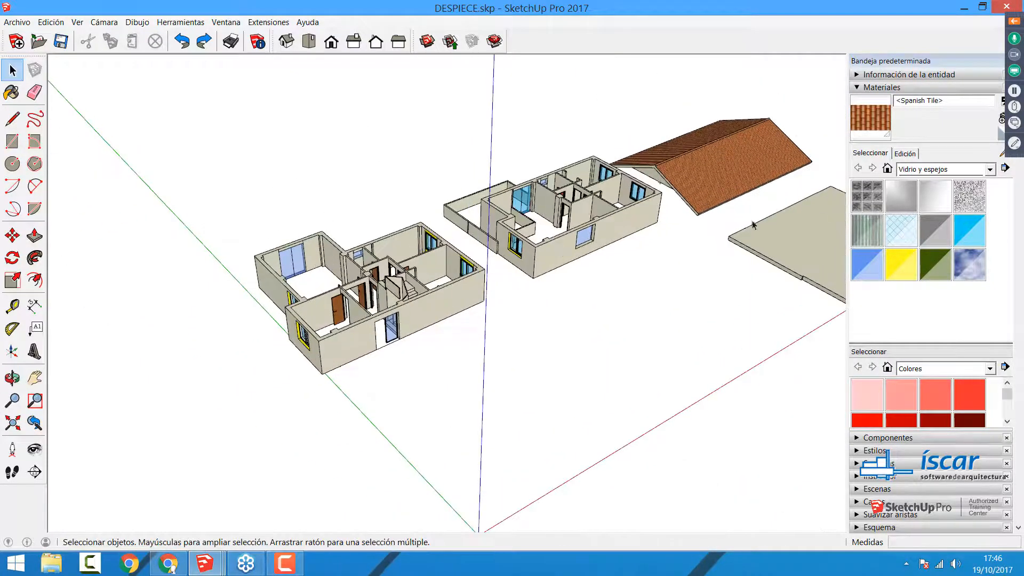
pyautogui.click(775, 270)
pyautogui.click(663, 282)
pyautogui.click(789, 257)
pyautogui.press('Delete')
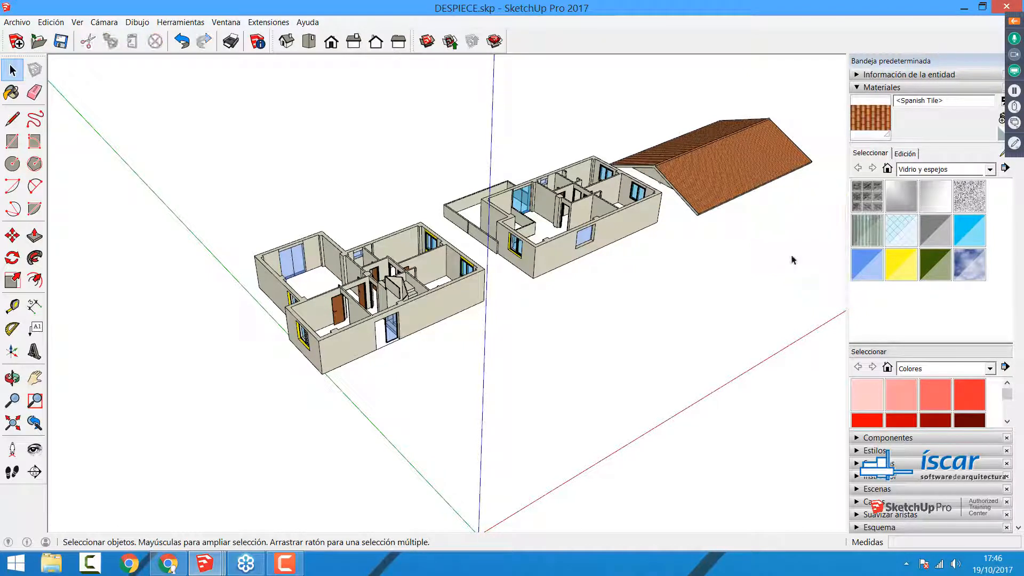
# Step: Try deleting the roof's tiled slope, undo that deletion and select the whole roof instead
pyautogui.click(709, 161)
pyautogui.press('Delete')
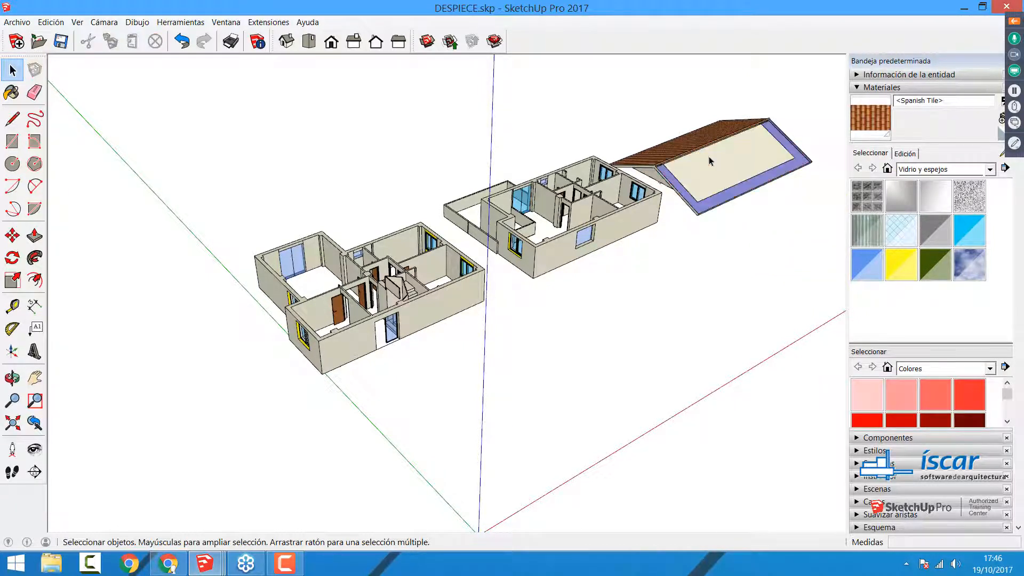
pyautogui.hotkey('ctrl', 'z')
pyautogui.click(719, 156)
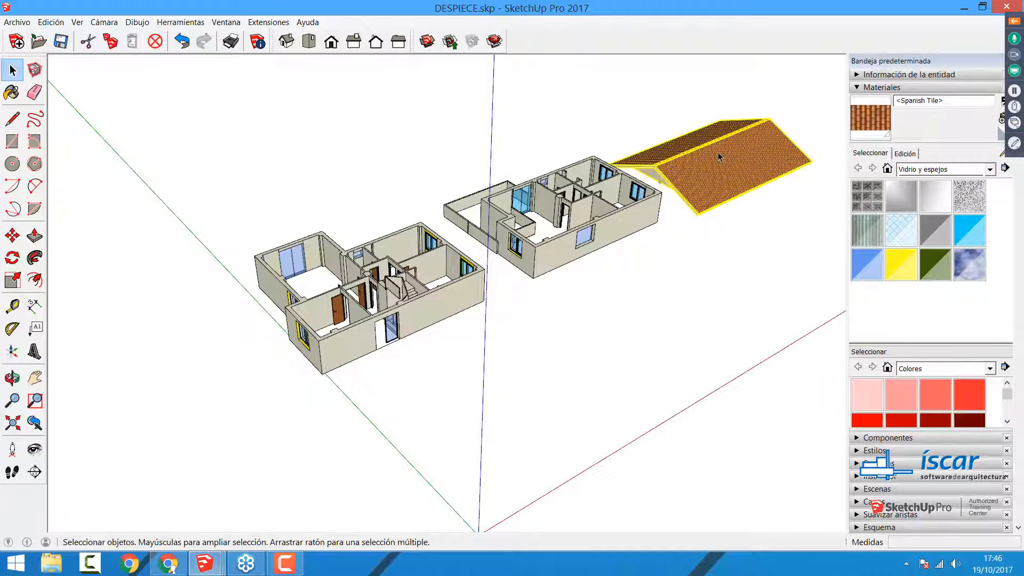
pyautogui.click(741, 368)
# Step: Draw a rectangle about 13.9 m by 12.5 m level with the wall tops, starting at the ground floor's front corner and covering all rooms
pyautogui.scroll(5, 342, 313)
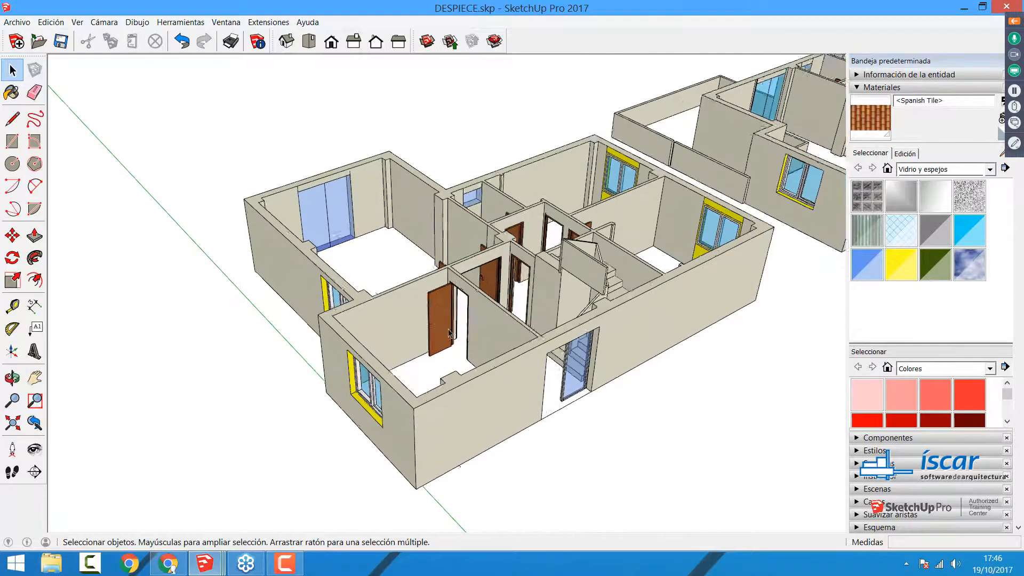
pyautogui.moveTo(449, 334); pyautogui.dragTo(572, 421, button='middle')
pyautogui.click(605, 382)
pyautogui.moveTo(606, 382); pyautogui.dragTo(505, 368, button='middle')
pyautogui.click(699, 87)
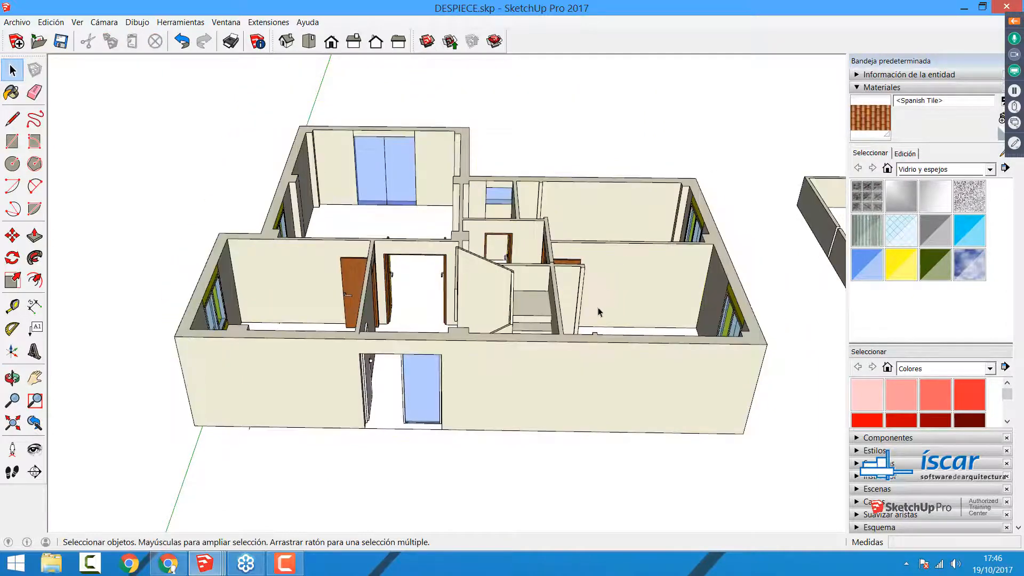
pyautogui.click(600, 286)
pyautogui.click(188, 126)
pyautogui.click(13, 143)
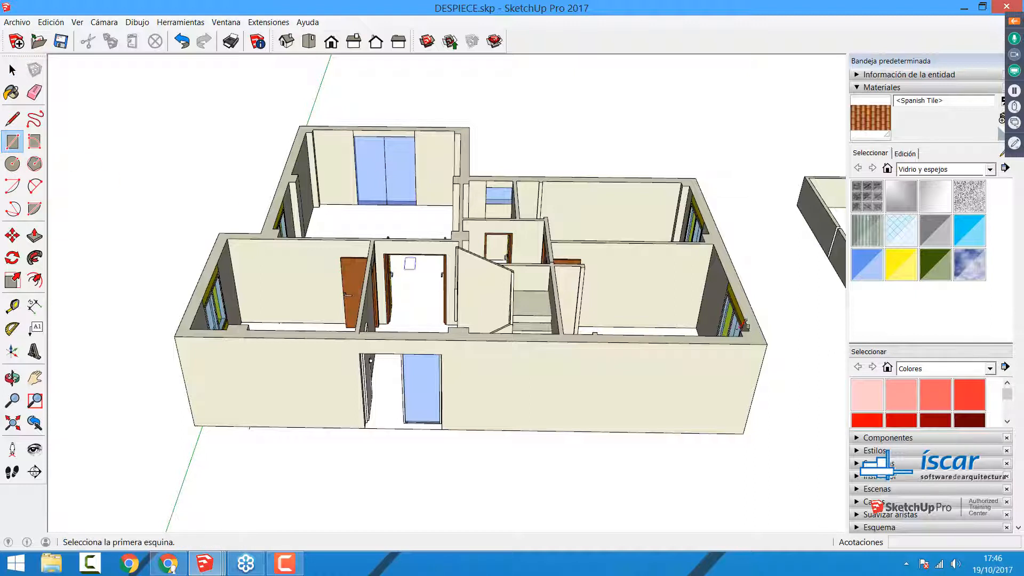
pyautogui.click(766, 344)
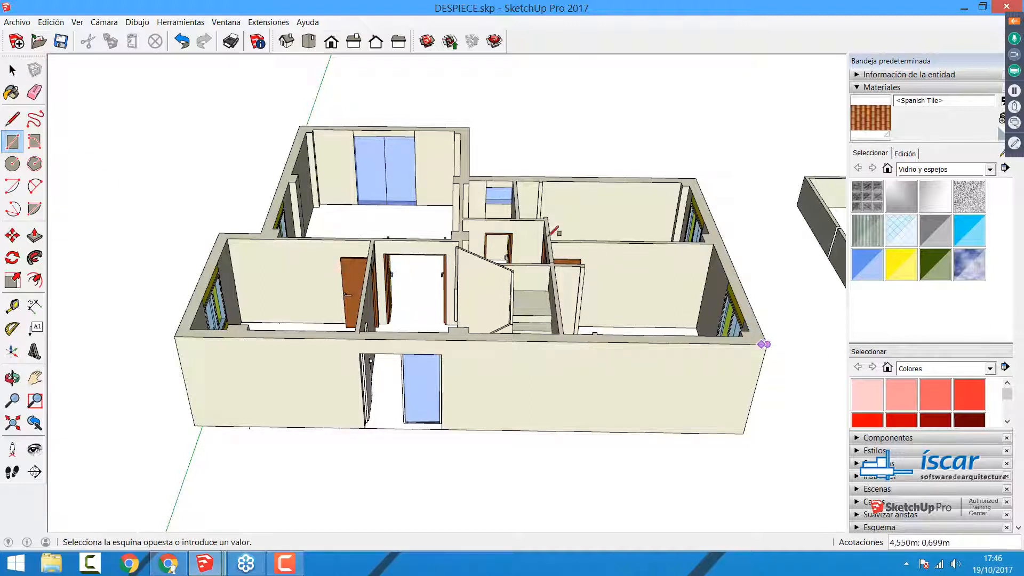
pyautogui.click(221, 91)
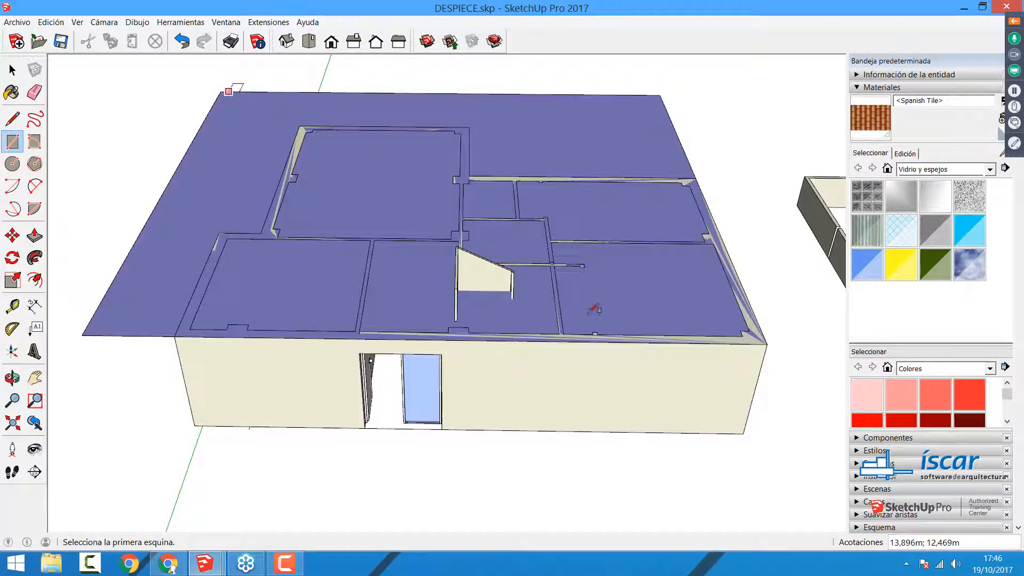
# Step: Try moving the ground floor group away from the new slab face to show that they are separate
pyautogui.press('space')
pyautogui.click(569, 384)
pyautogui.press('m')
pyautogui.click(589, 389)
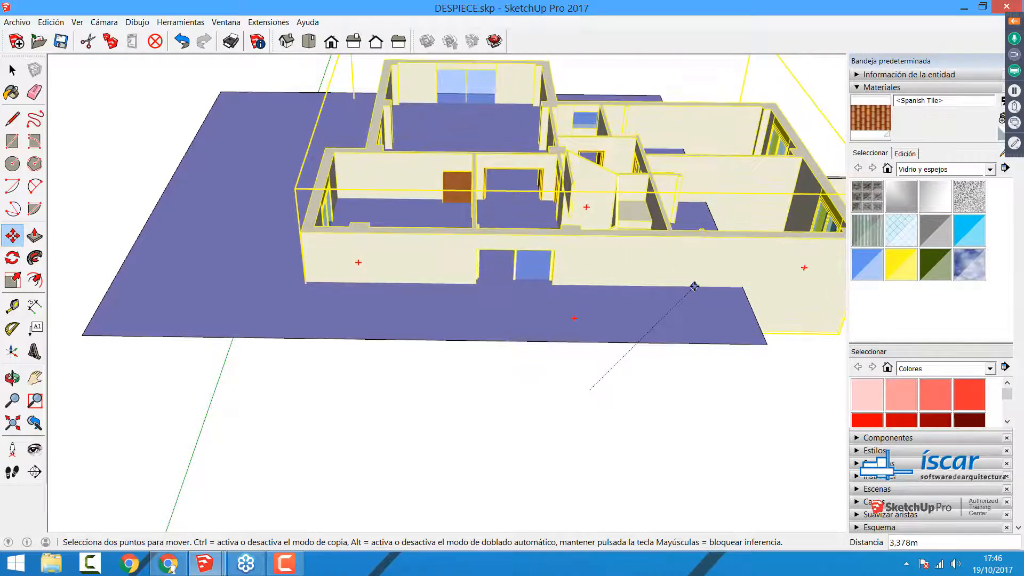
pyautogui.click(695, 275)
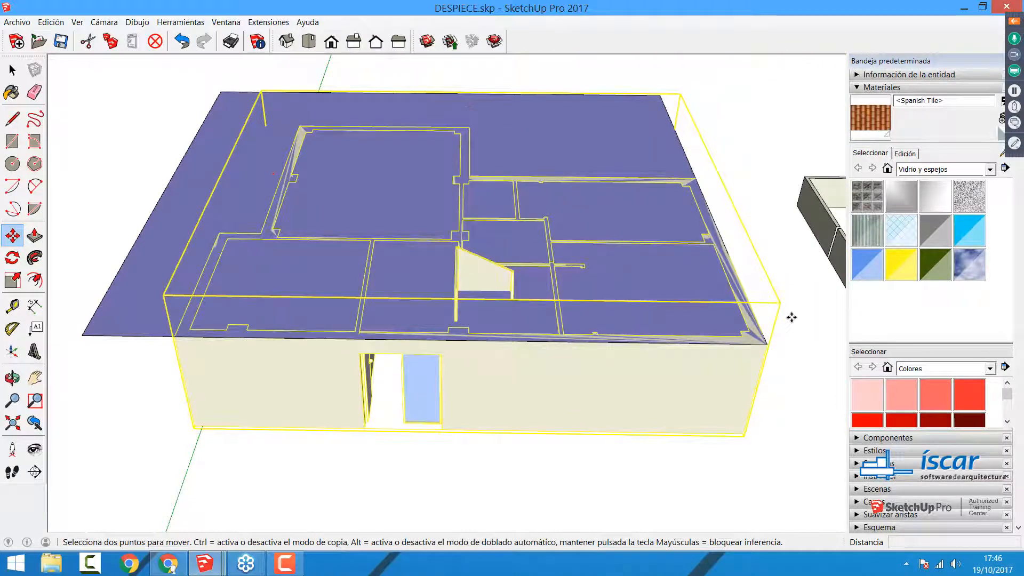
pyautogui.click(671, 388)
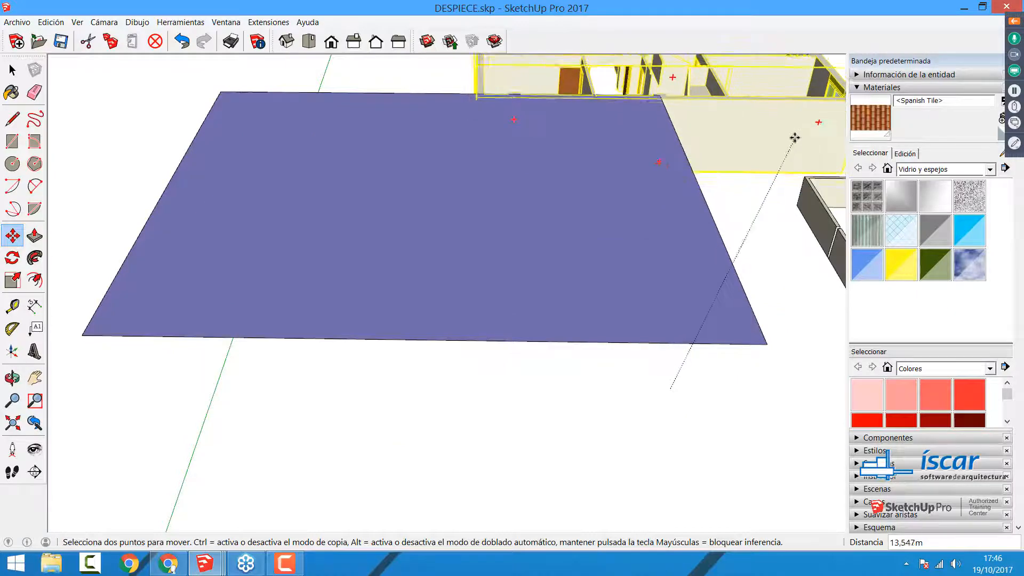
pyautogui.click(713, 237)
pyautogui.press('space')
# Step: Explode the ground floor group, try moving its loose geometry away from the slab face, and undo back to the group
pyautogui.rightClick(590, 373)
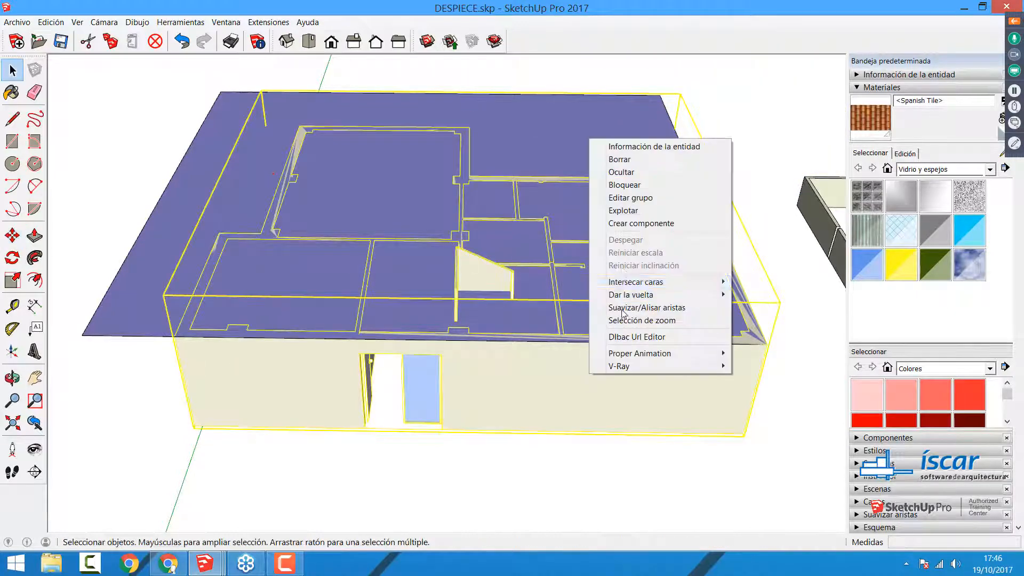
pyautogui.click(623, 211)
pyautogui.press('m')
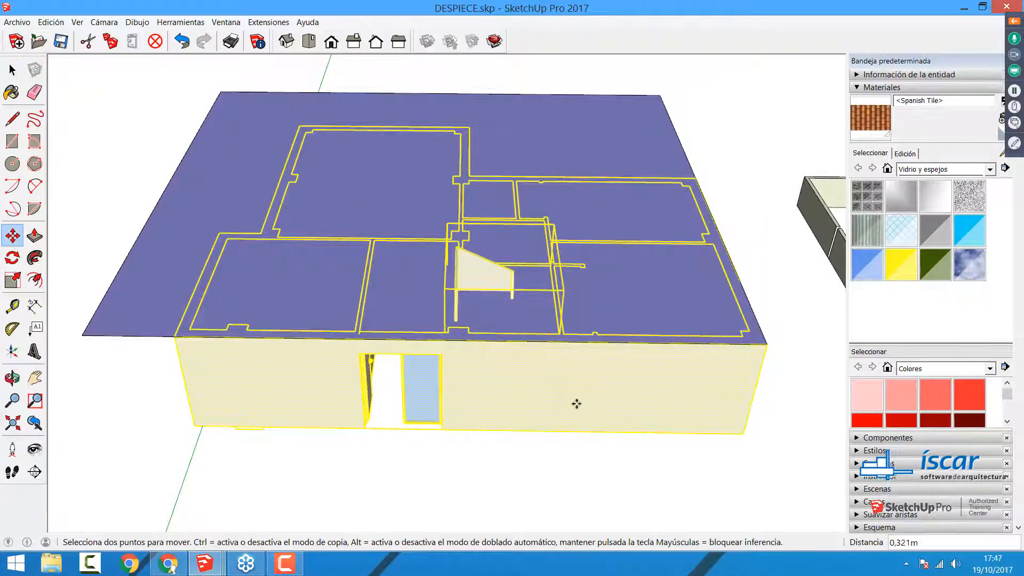
pyautogui.click(558, 376)
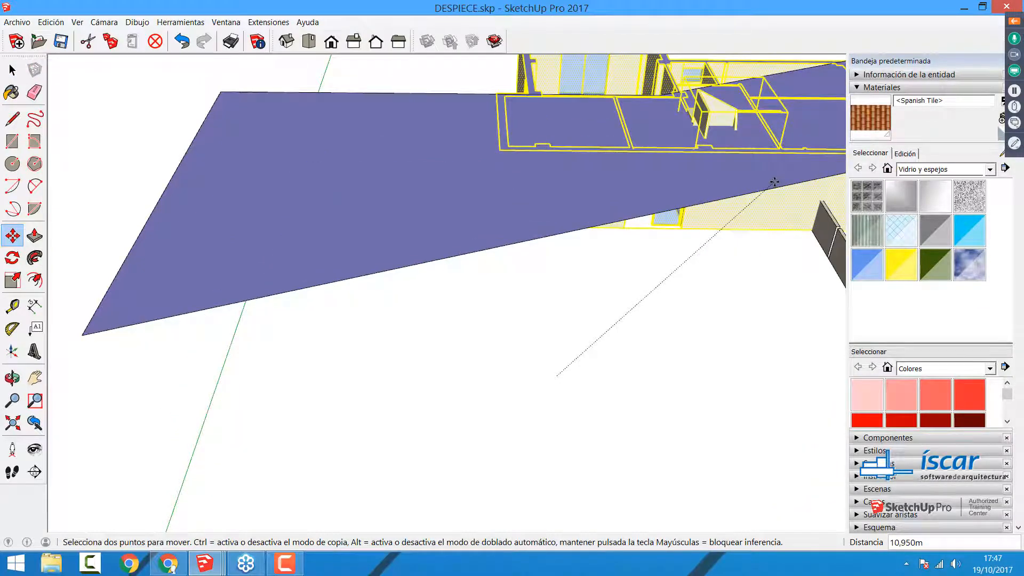
pyautogui.hotkey('ctrl', 'z')
pyautogui.press('space')
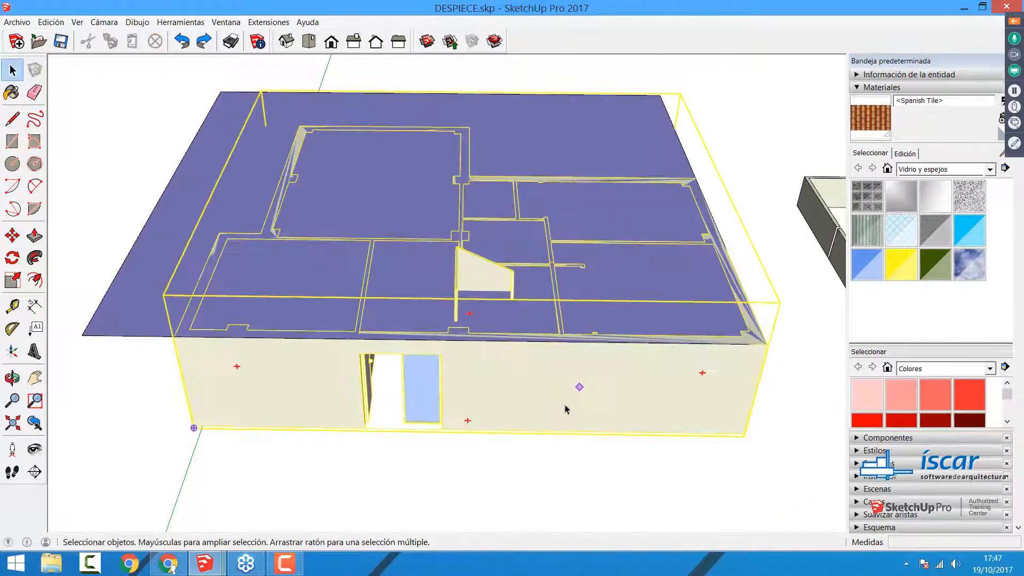
pyautogui.click(535, 478)
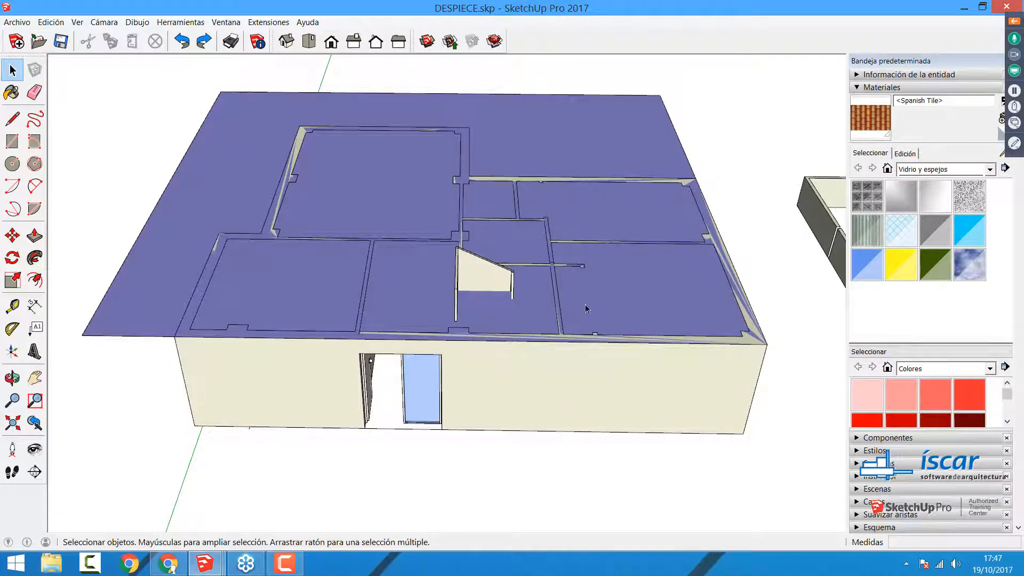
# Step: Draw a rectangle about 2.98 m by 2.78 m on the slab face around the staircase
pyautogui.moveTo(396, 331); pyautogui.dragTo(640, 392, button='middle')
pyautogui.scroll(5, 450, 279)
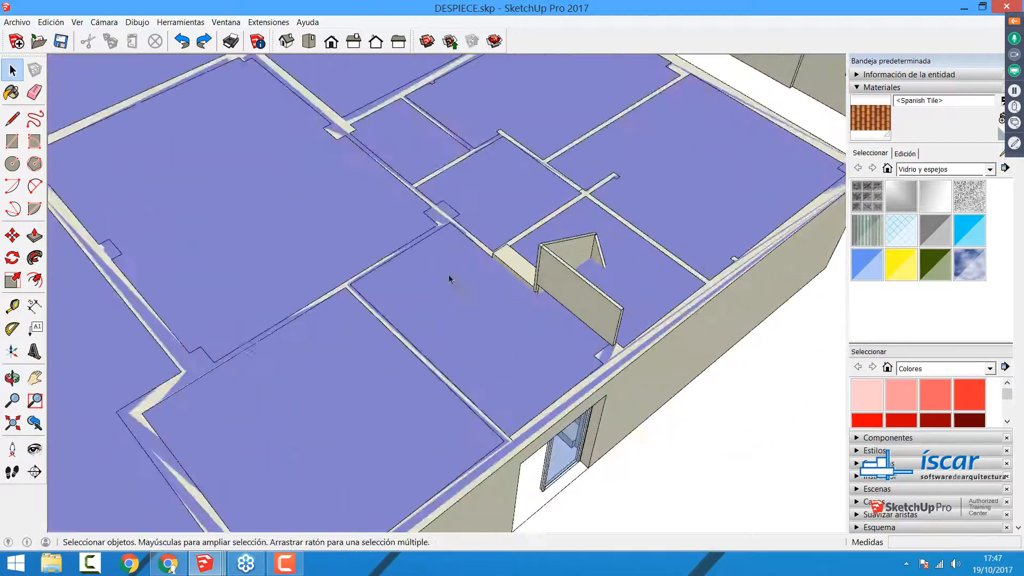
pyautogui.click(11, 144)
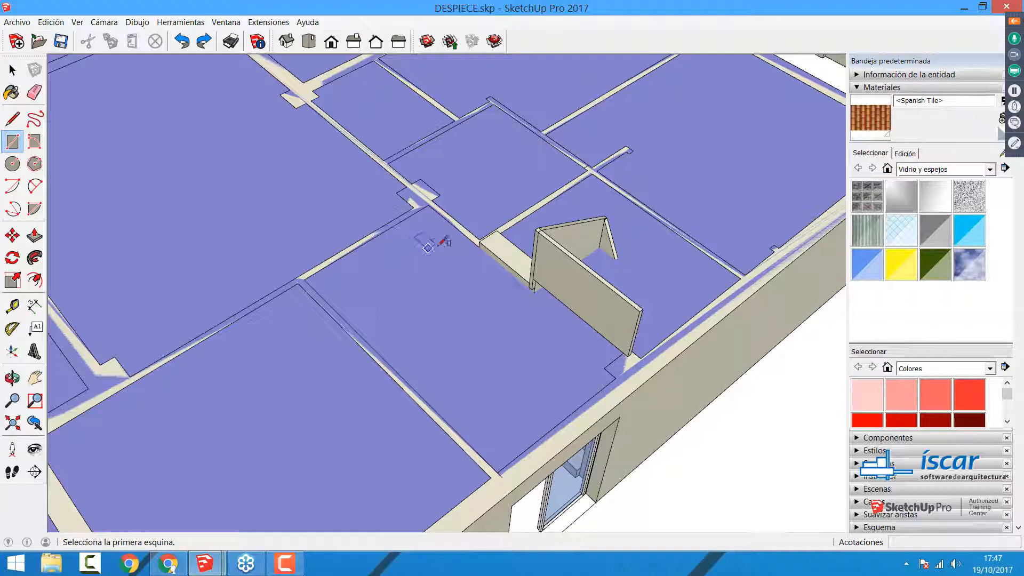
pyautogui.click(438, 245)
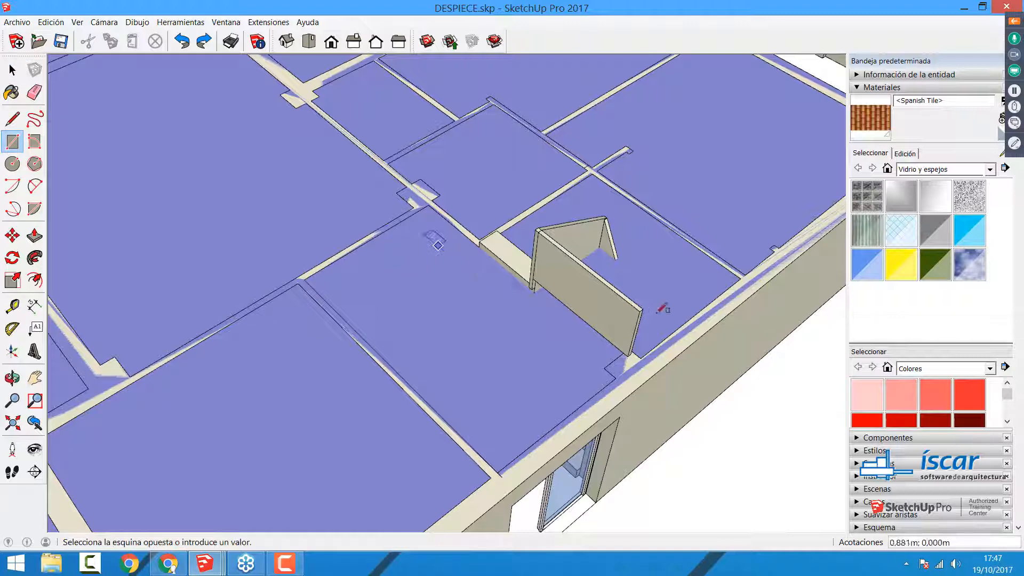
pyautogui.click(767, 268)
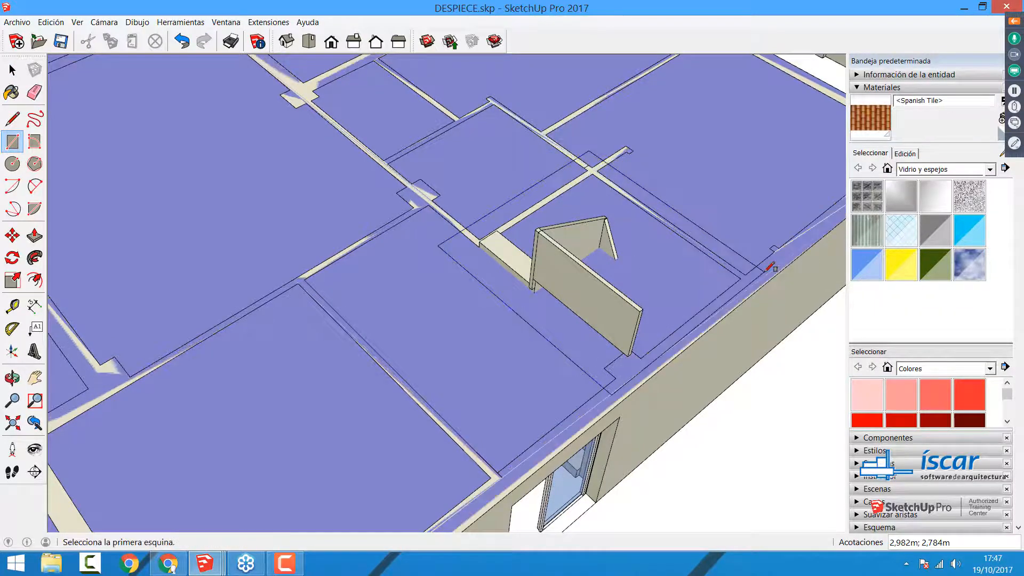
pyautogui.press('space')
# Step: Delete the rectangular face above the staircase to open the stairwell in the slab
pyautogui.scroll(-5, 533, 288)
pyautogui.click(595, 277)
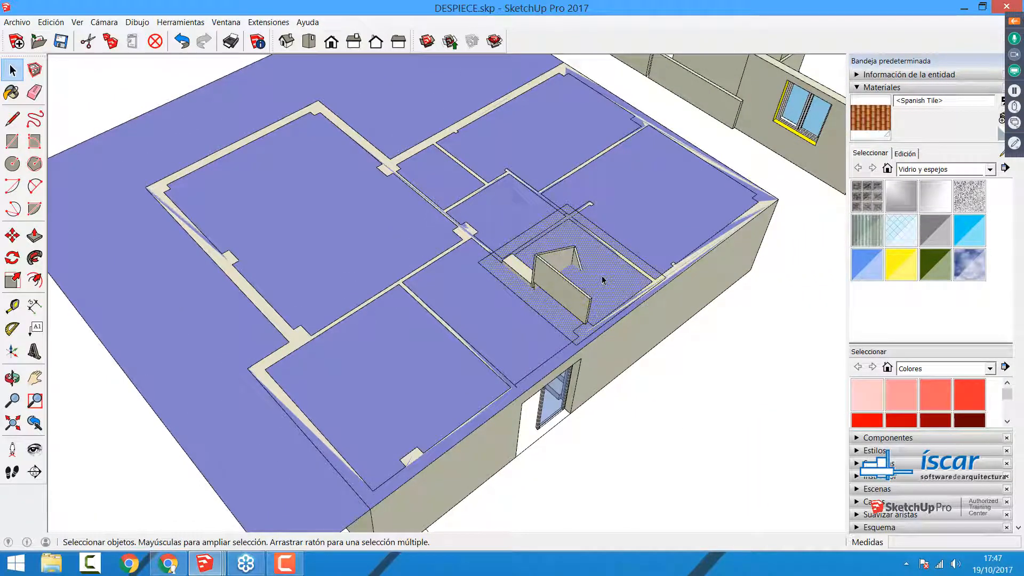
pyautogui.click(804, 469)
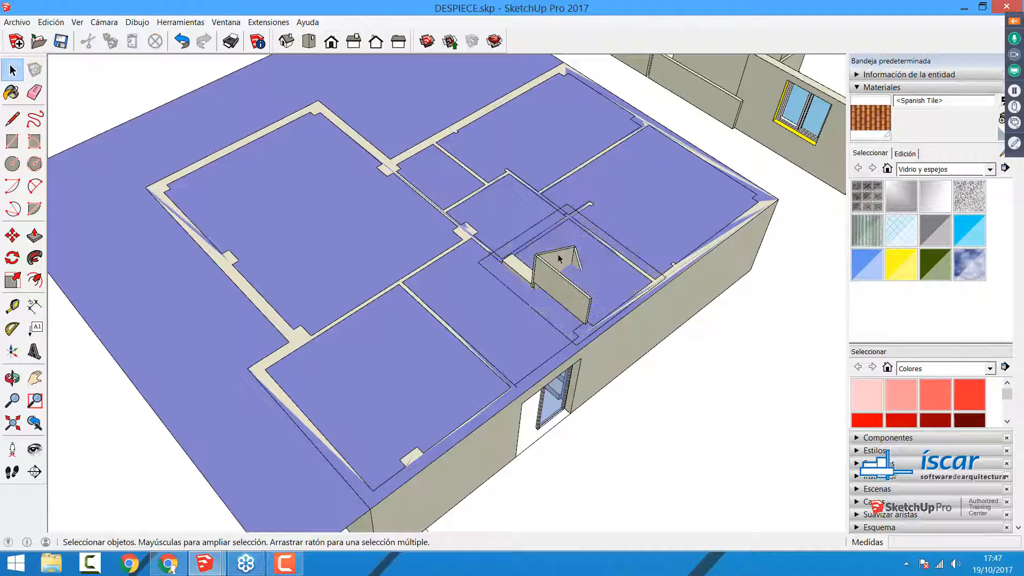
pyautogui.click(610, 280)
pyautogui.press('Delete')
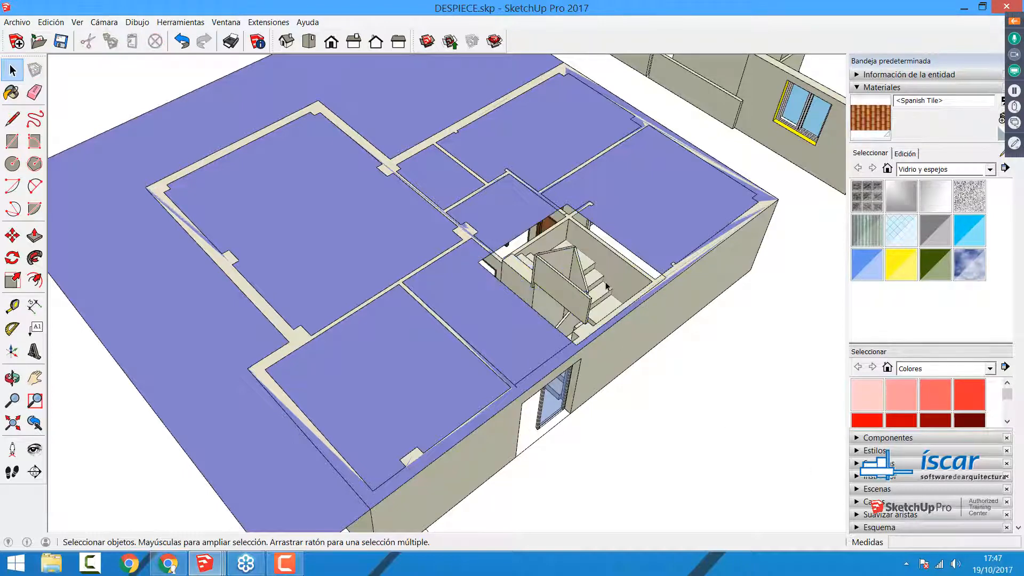
# Step: Extrude the slab face upwards to a thickness of 0.3 m
pyautogui.scroll(-2, 606, 286)
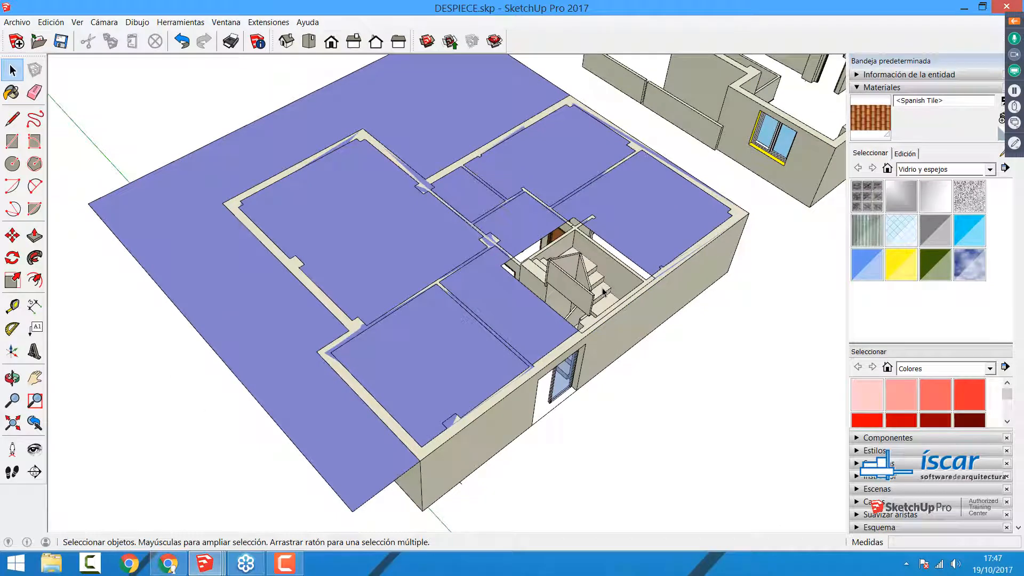
pyautogui.moveTo(604, 292); pyautogui.dragTo(518, 324, button='middle')
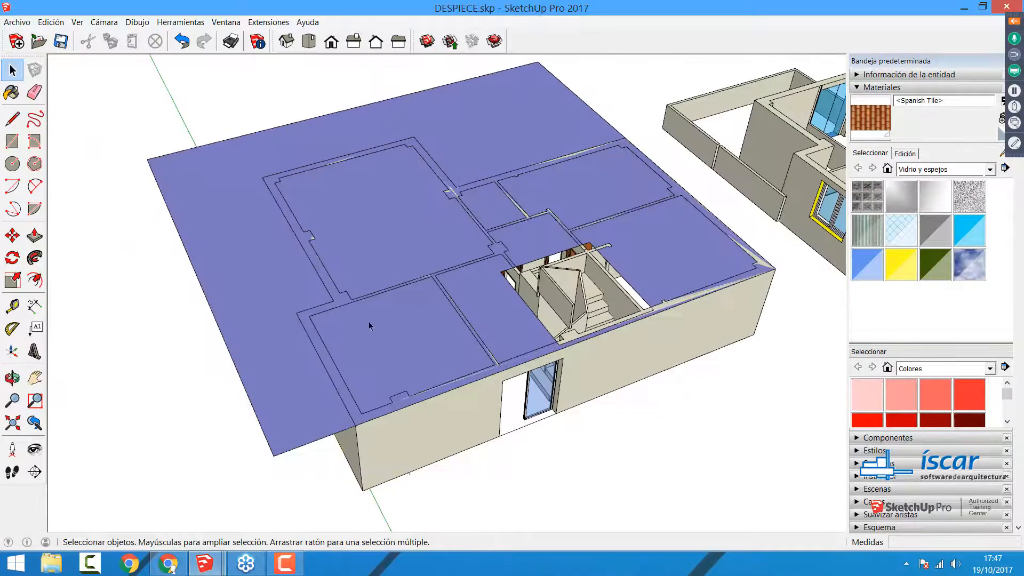
pyautogui.click(33, 236)
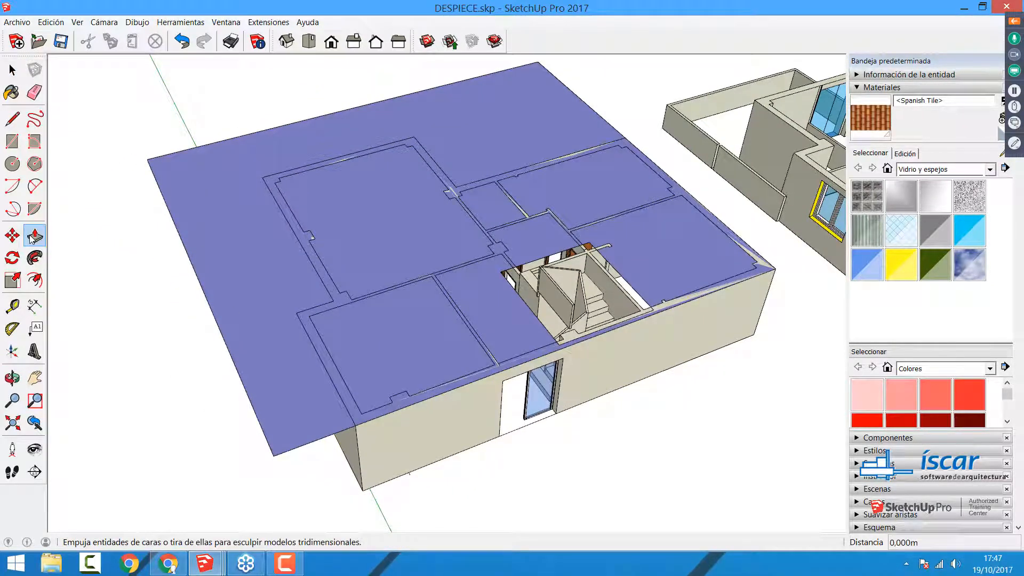
pyautogui.click(382, 313)
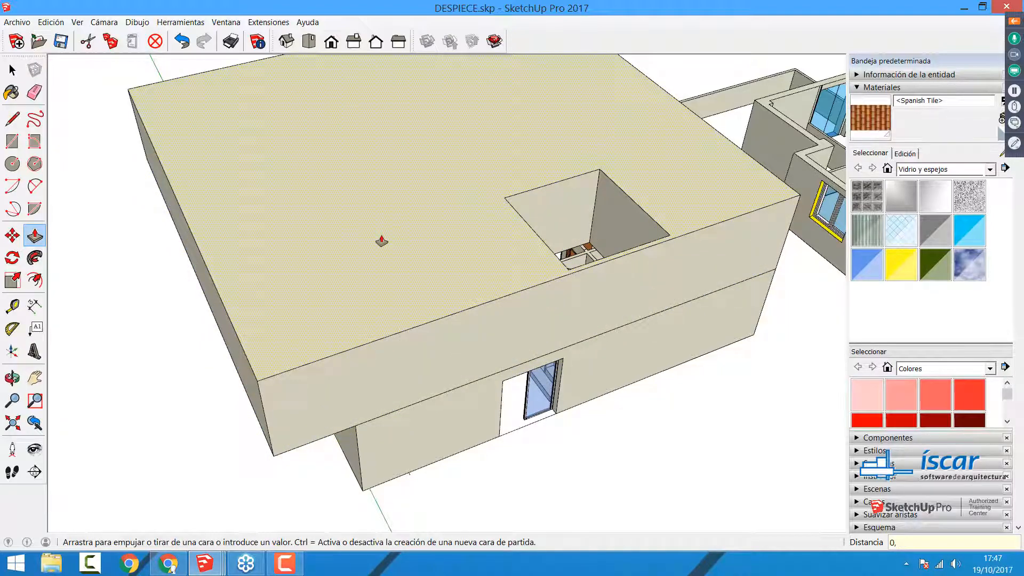
pyautogui.press('Return')
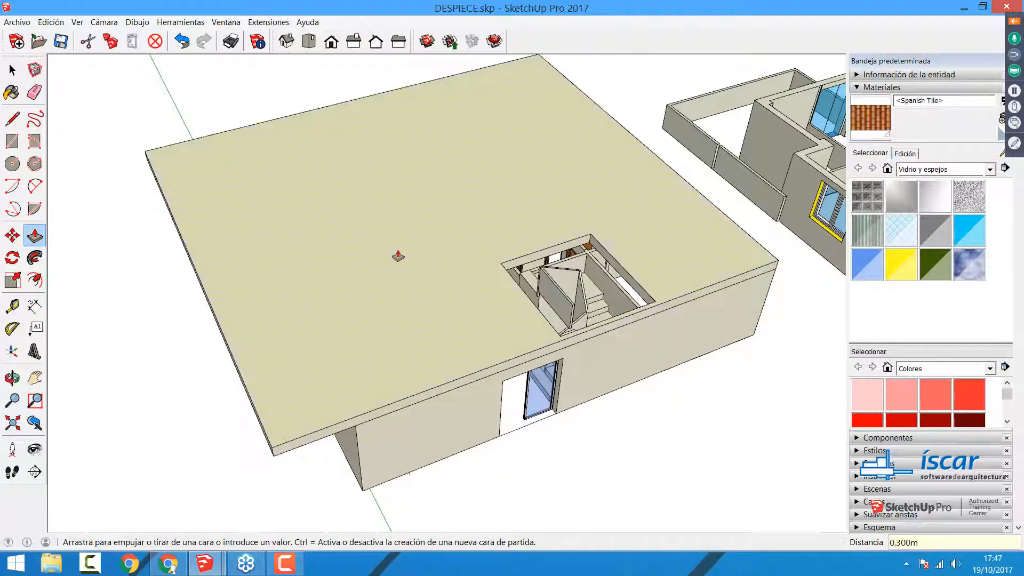
pyautogui.moveTo(381, 243); pyautogui.dragTo(258, 293, button='middle')
pyautogui.moveTo(381, 326); pyautogui.dragTo(298, 320, button='middle')
pyautogui.press('space')
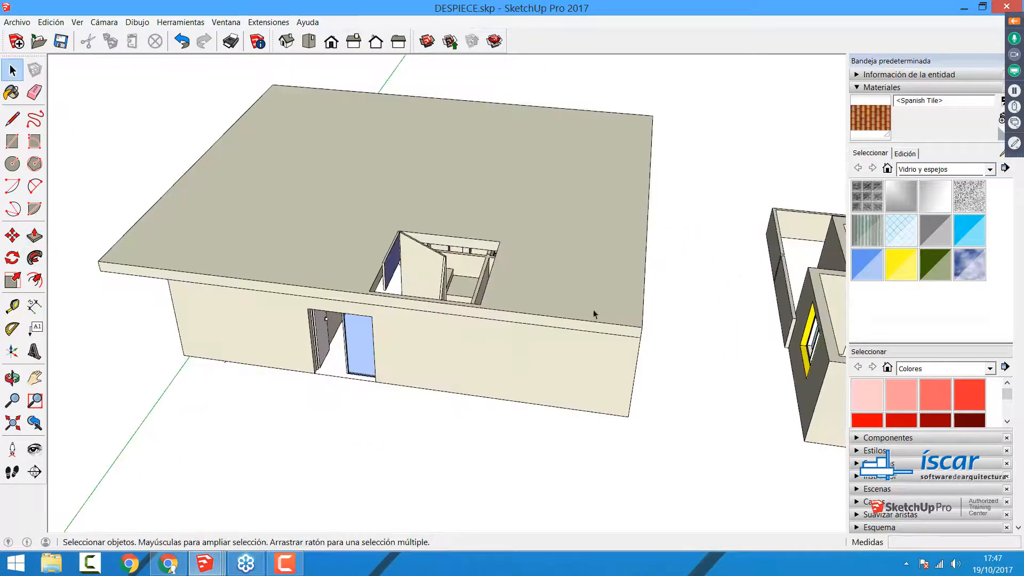
# Step: Try moving the ground floor group away from the extruded slab, and cancel the move
pyautogui.scroll(-2, 595, 314)
pyautogui.moveTo(595, 313); pyautogui.dragTo(414, 332, button='middle')
pyautogui.click(414, 298)
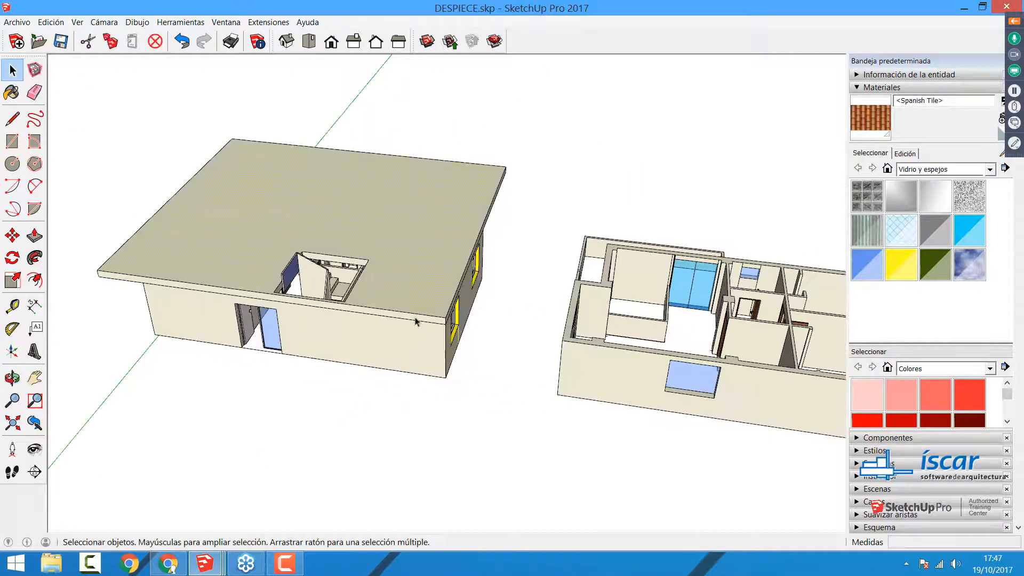
pyautogui.click(405, 348)
pyautogui.press('m')
pyautogui.click(409, 356)
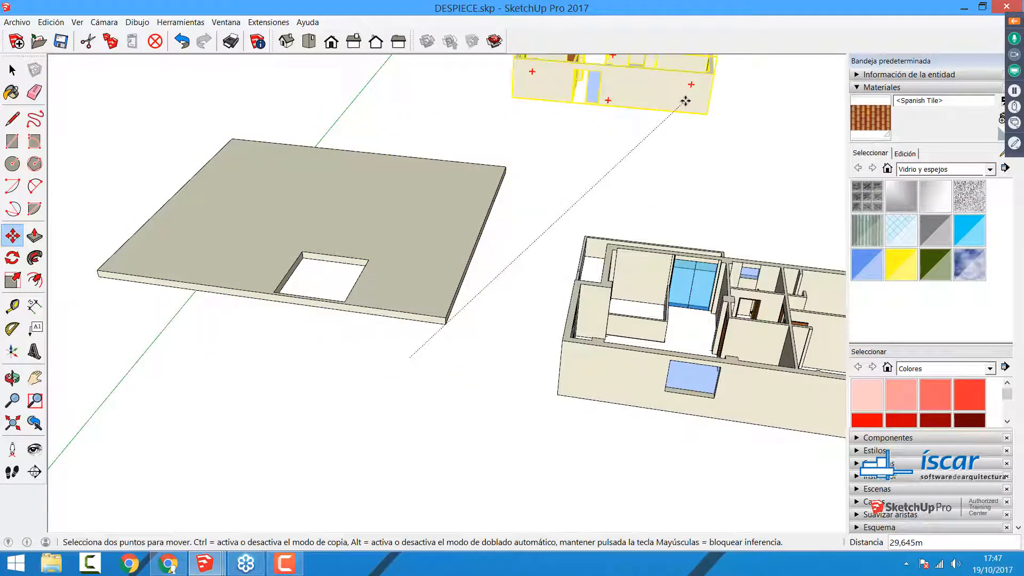
pyautogui.press('Escape')
# Step: Pull two sides of the slab's stair opening in to the stairwell walls, by about 0.38 m and 0.36 m
pyautogui.moveTo(405, 182); pyautogui.dragTo(283, 221, button='middle')
pyautogui.scroll(8, 282, 221)
pyautogui.scroll(5, 283, 221)
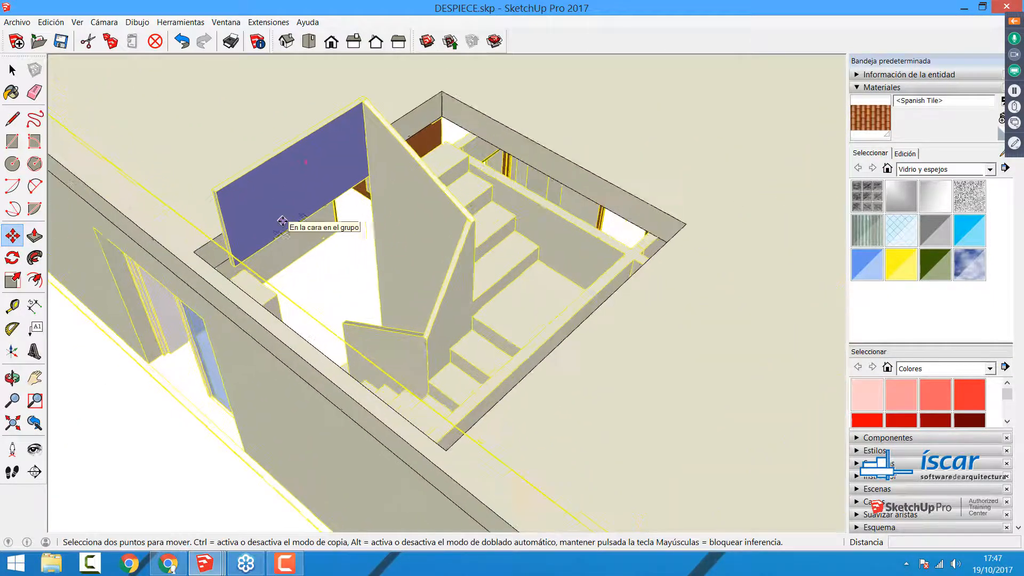
pyautogui.press('space')
pyautogui.moveTo(459, 277); pyautogui.dragTo(233, 248, button='middle')
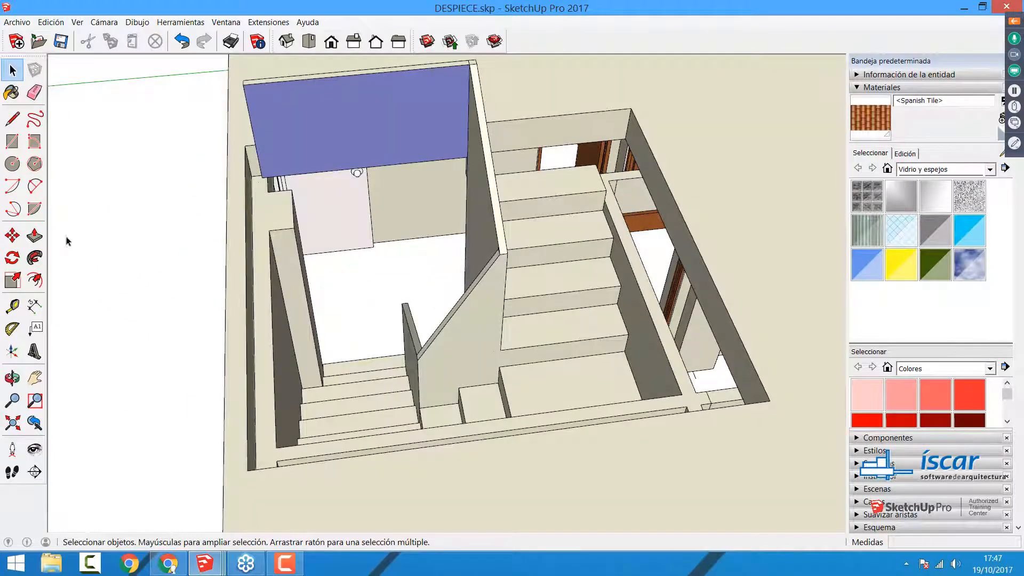
pyautogui.click(41, 238)
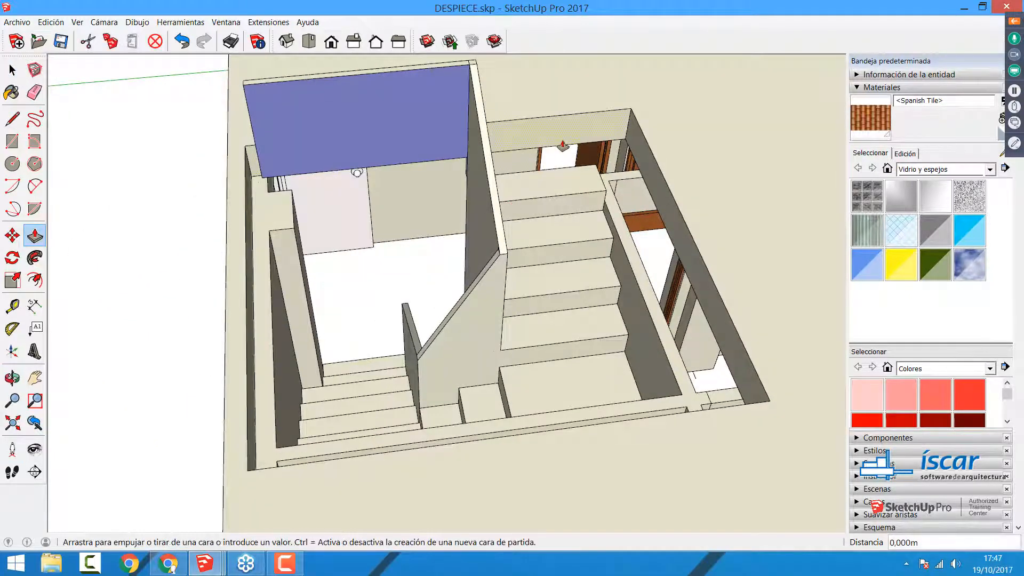
pyautogui.click(539, 174)
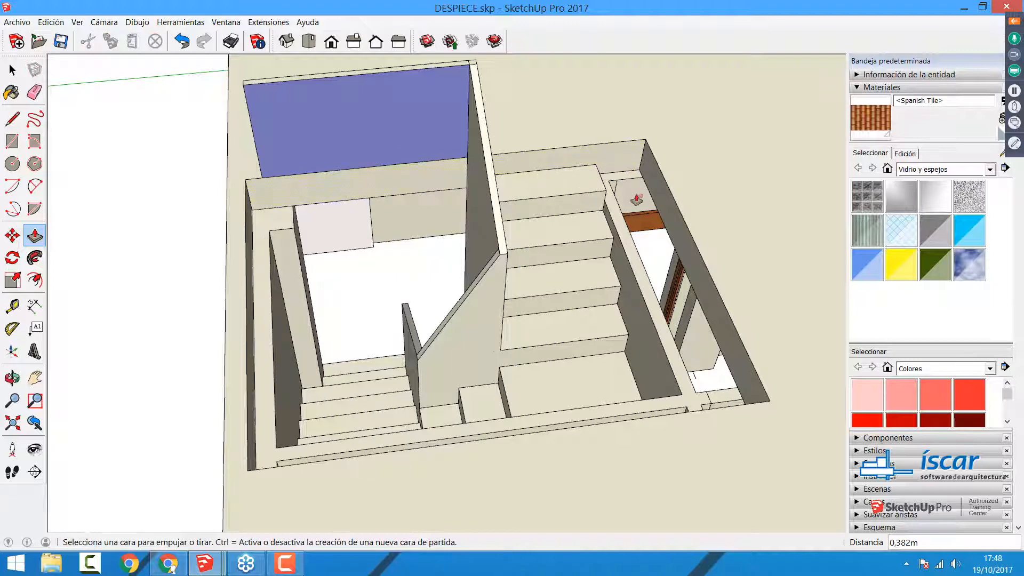
pyautogui.click(671, 216)
pyautogui.click(633, 273)
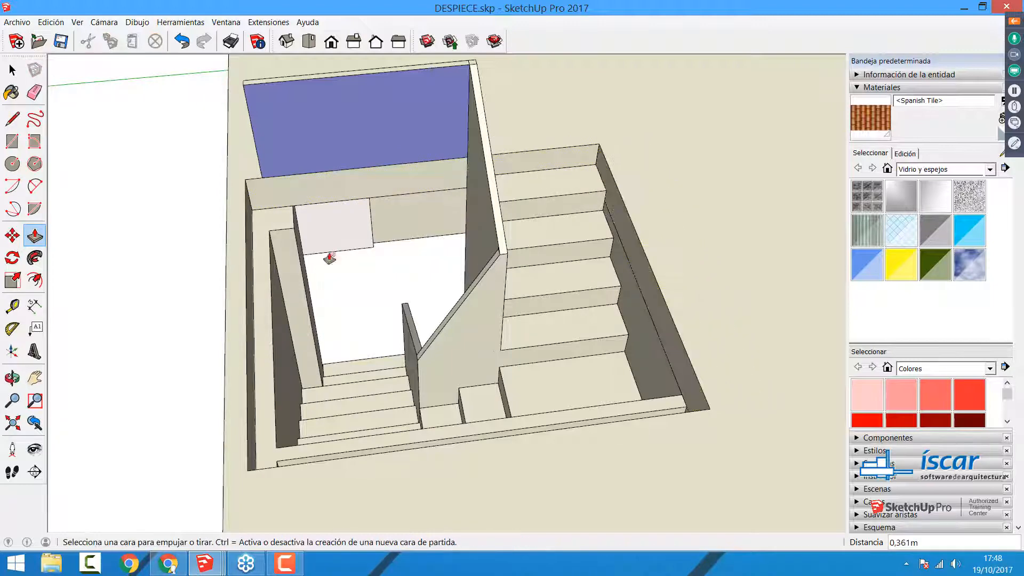
# Step: Adjust the remaining sides of the slab's stair opening with Push/Pull so they line up with the stairwell walls
pyautogui.moveTo(330, 258); pyautogui.dragTo(608, 304, button='middle')
pyautogui.click(622, 222)
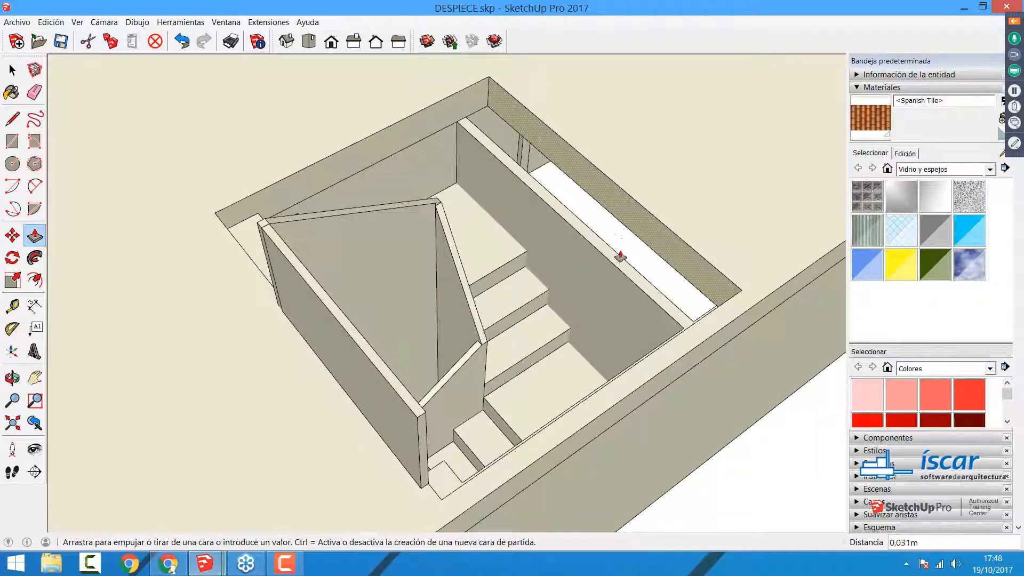
pyautogui.click(613, 265)
pyautogui.press('o')
pyautogui.moveTo(535, 377); pyautogui.dragTo(666, 277)
pyautogui.press('p')
pyautogui.click(589, 218)
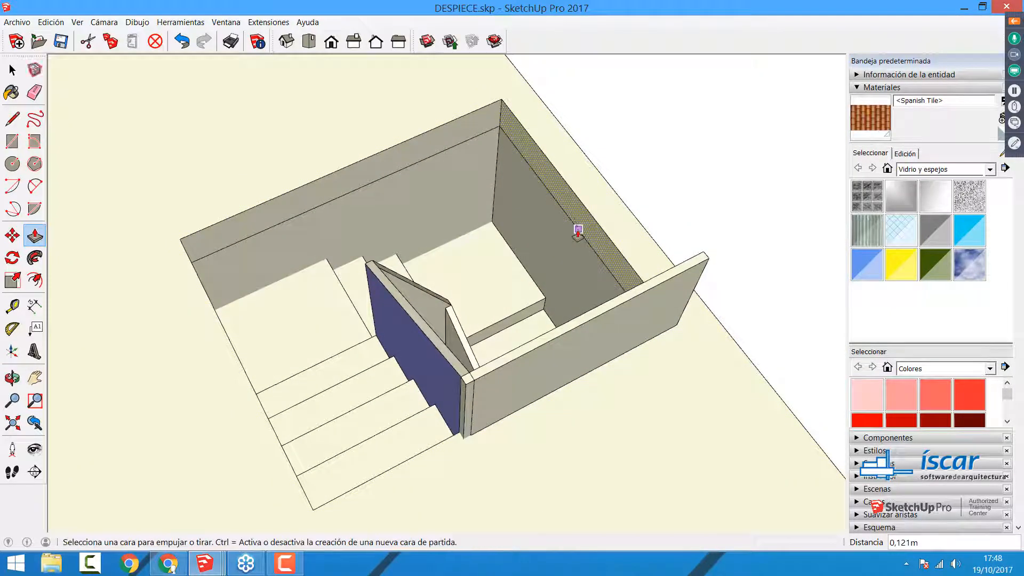
# Step: Move the upper floor group by its lower outer corner onto the matching corner of the slab above the ground floor
pyautogui.scroll(-2, 487, 235)
pyautogui.scroll(-4, 320, 359)
pyautogui.moveTo(320, 359); pyautogui.dragTo(534, 320, button='middle')
pyautogui.scroll(-5, 515, 290)
pyautogui.scroll(-3, 515, 290)
pyautogui.scroll(-2, 380, 281)
pyautogui.press('space')
pyautogui.click(570, 338)
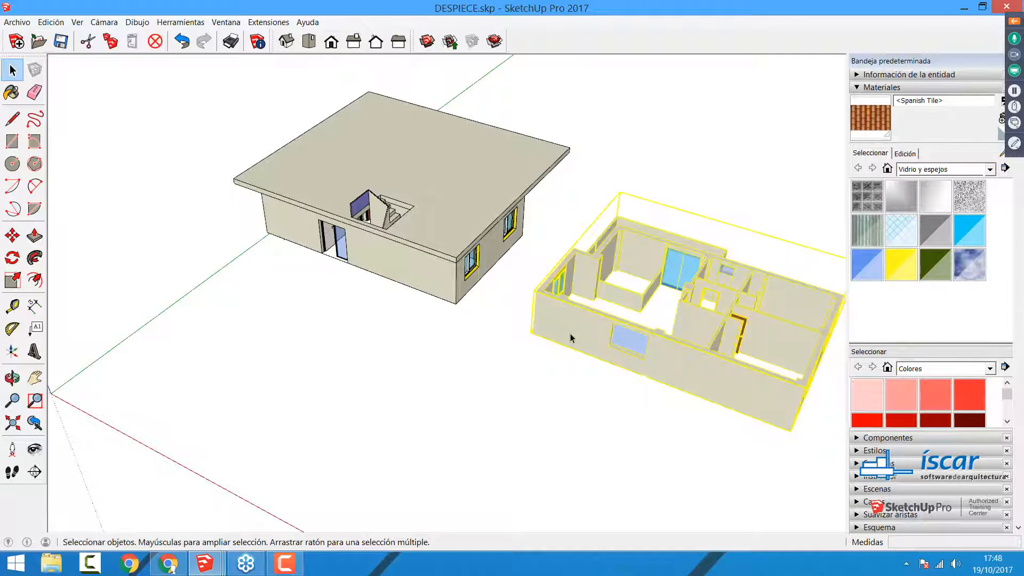
pyautogui.click(12, 235)
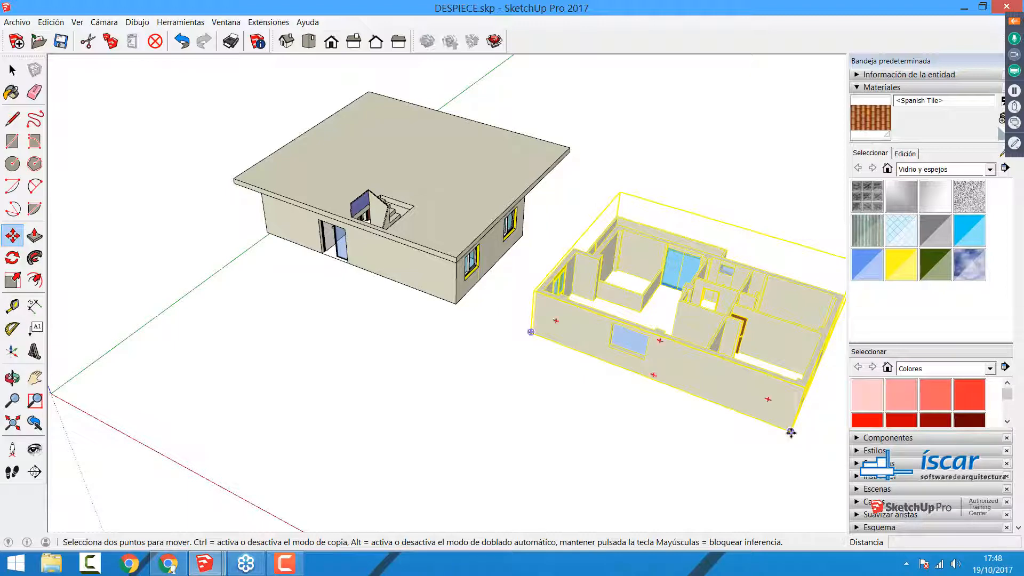
pyautogui.click(792, 433)
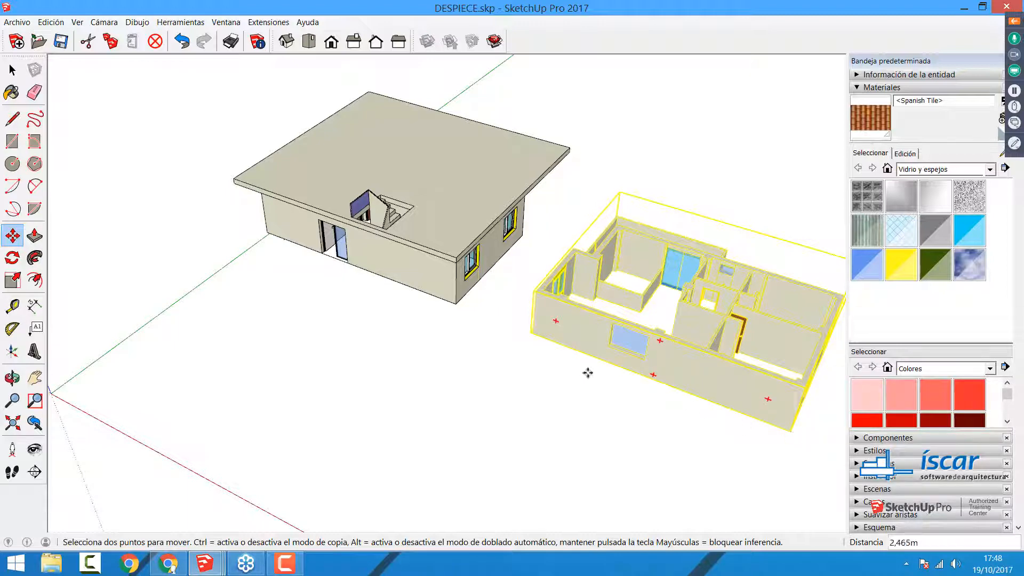
pyautogui.click(456, 257)
pyautogui.press('space')
pyautogui.click(418, 400)
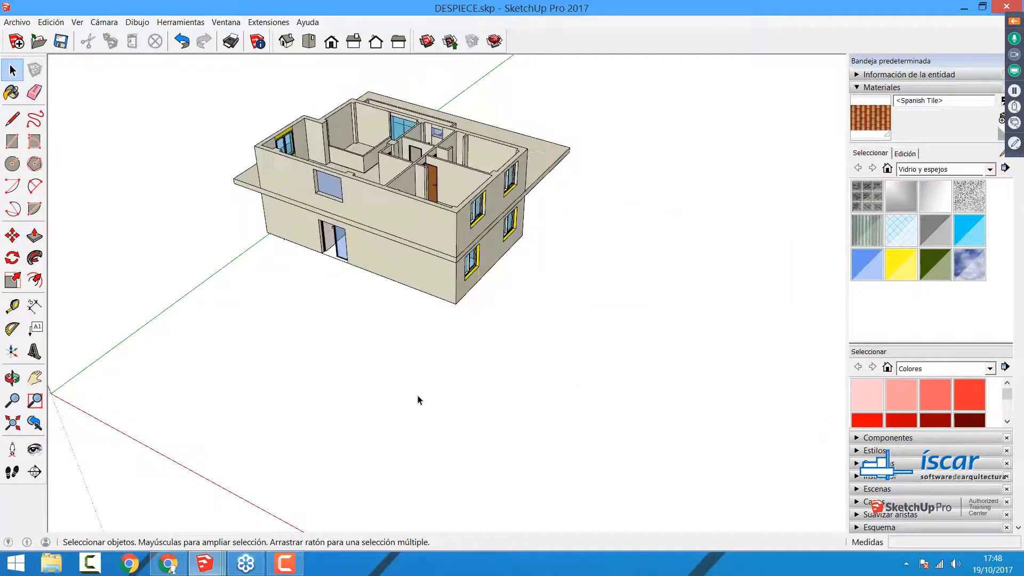
# Step: Try to move both floor groups together away from the slab, and cancel the move
pyautogui.scroll(4, 335, 166)
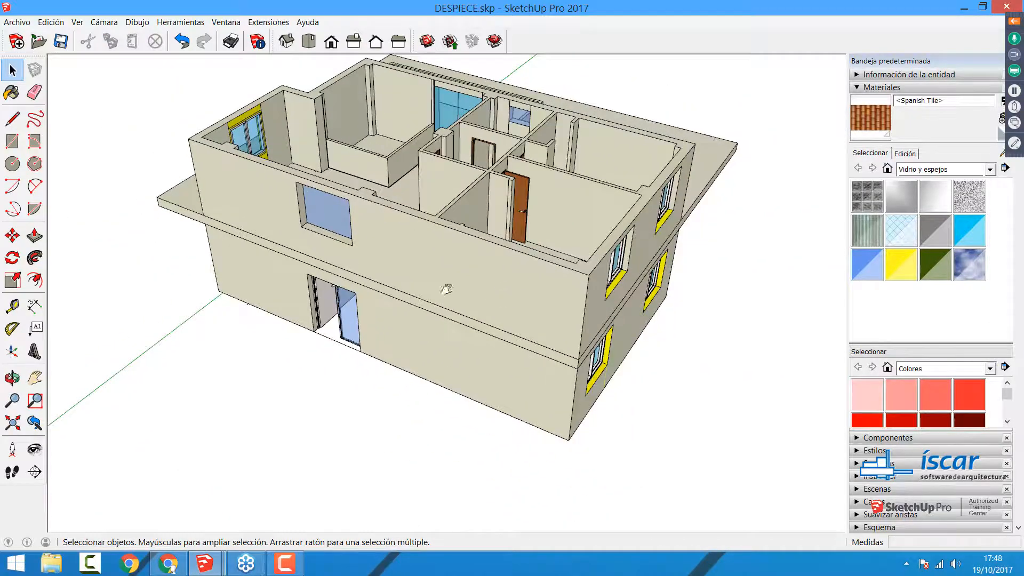
pyautogui.moveTo(446, 289); pyautogui.dragTo(587, 367, button='middle')
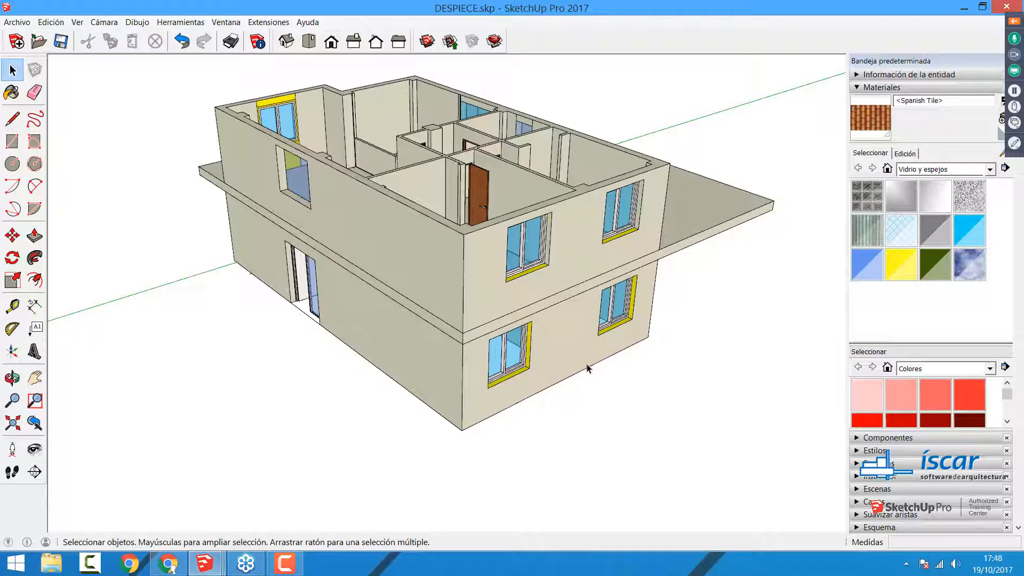
pyautogui.click(555, 235)
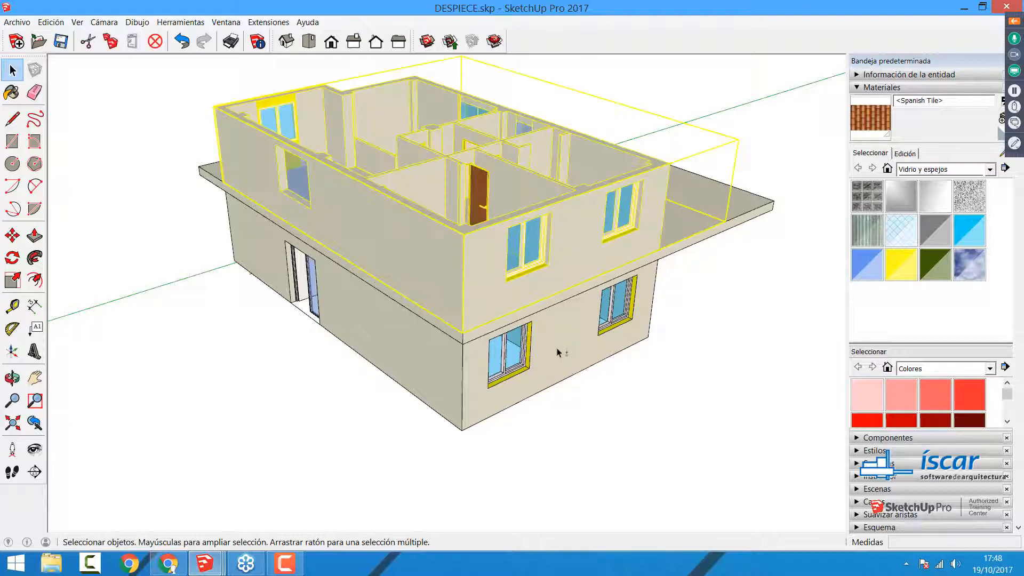
pyautogui.keyDown('shift'); pyautogui.click(573, 346); pyautogui.keyUp('shift')
pyautogui.press('m')
pyautogui.click(575, 342)
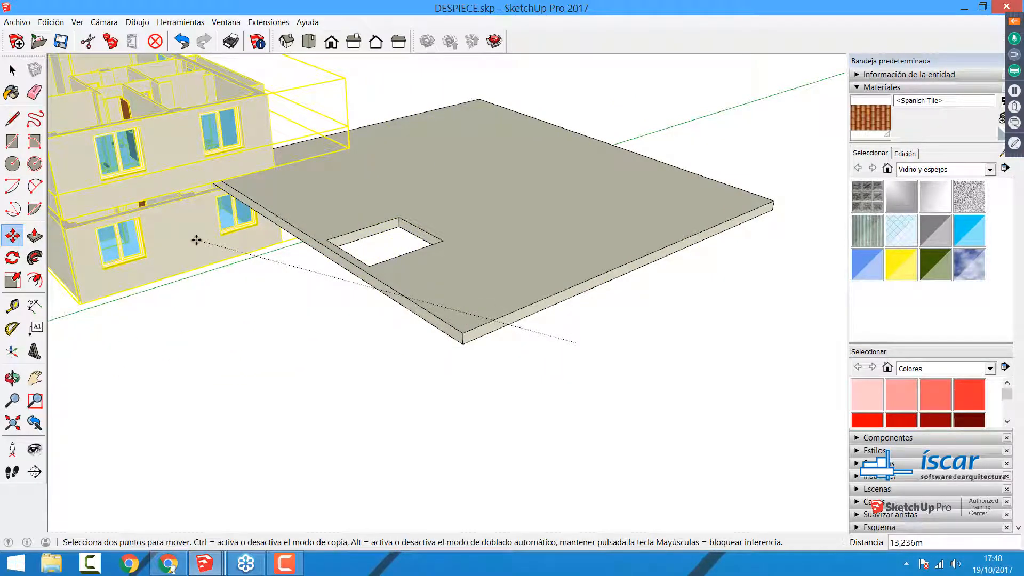
pyautogui.press('Escape')
pyautogui.press('space')
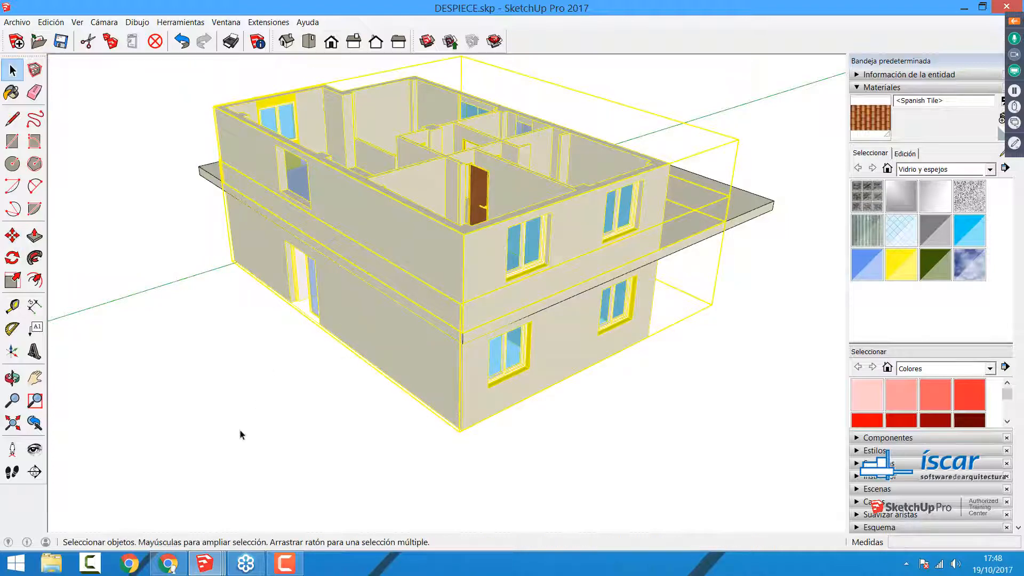
pyautogui.click(240, 435)
pyautogui.moveTo(392, 260); pyautogui.dragTo(462, 281, button='middle')
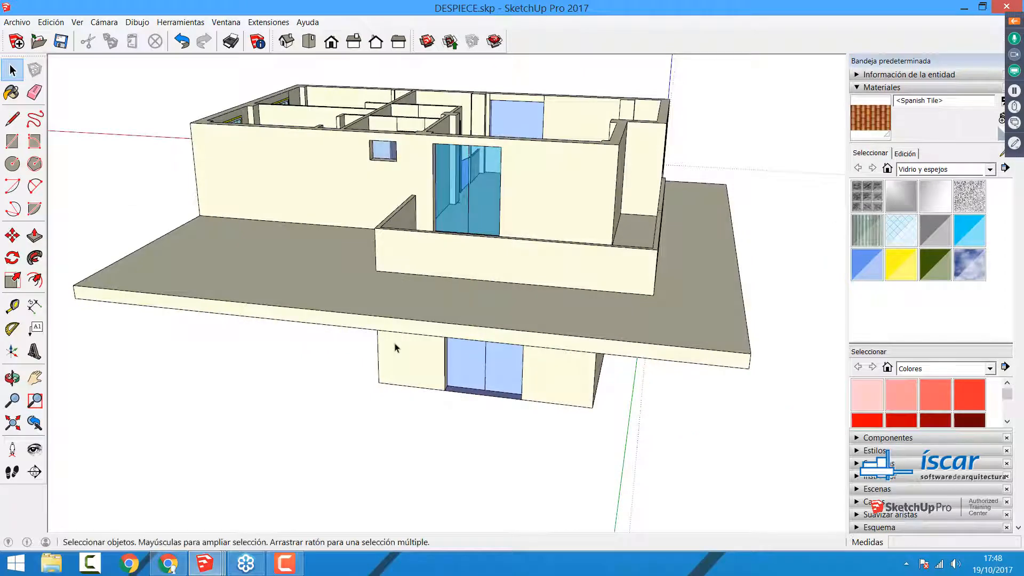
pyautogui.scroll(5, 126, 318)
pyautogui.scroll(-6, 126, 318)
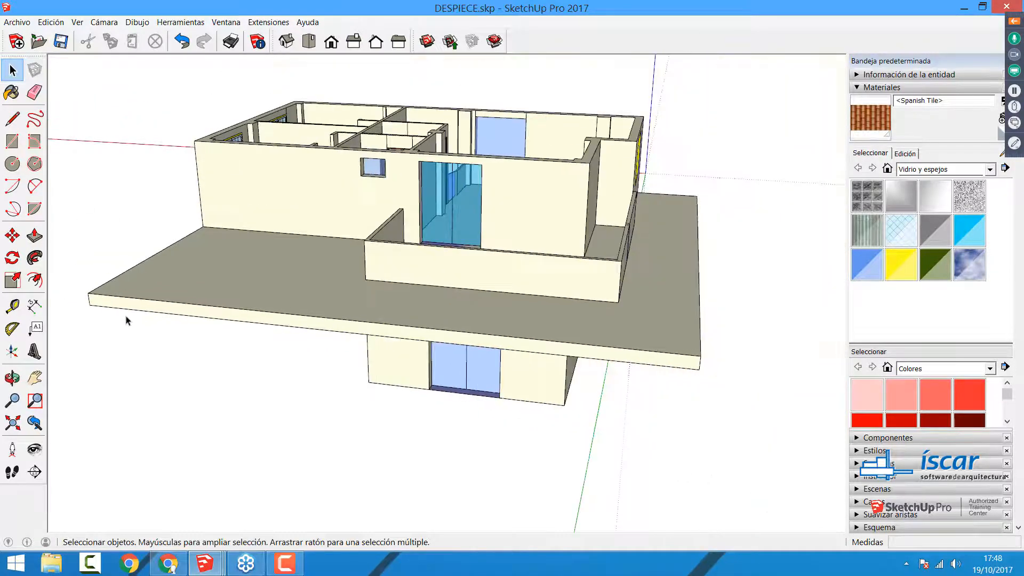
pyautogui.scroll(3, 127, 320)
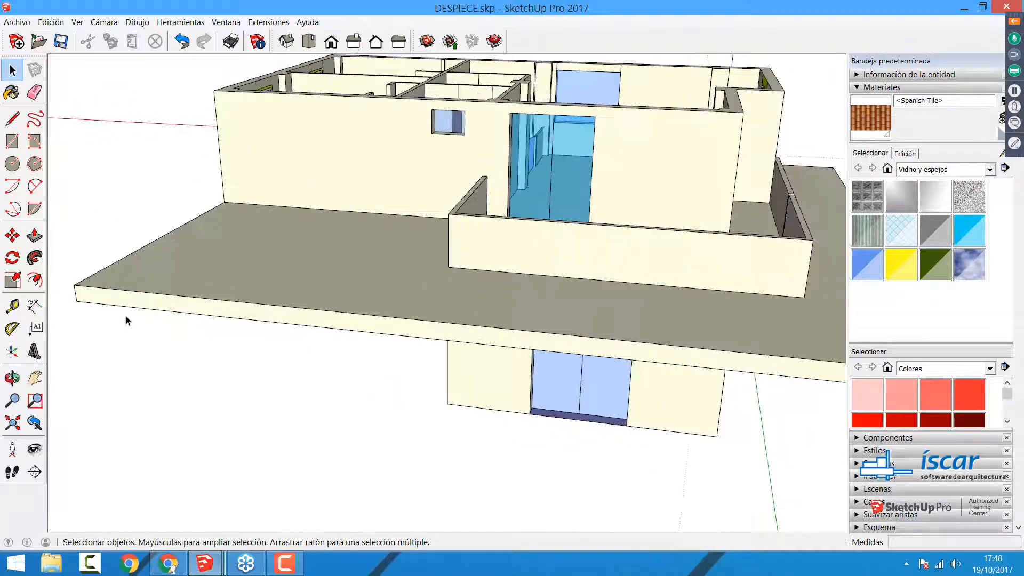
pyautogui.click(11, 120)
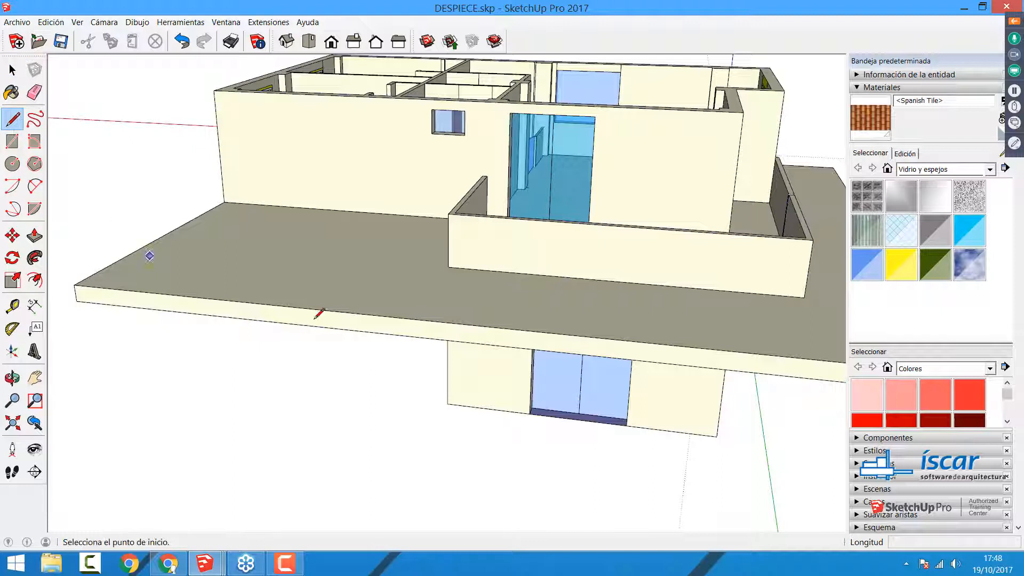
pyautogui.click(349, 312)
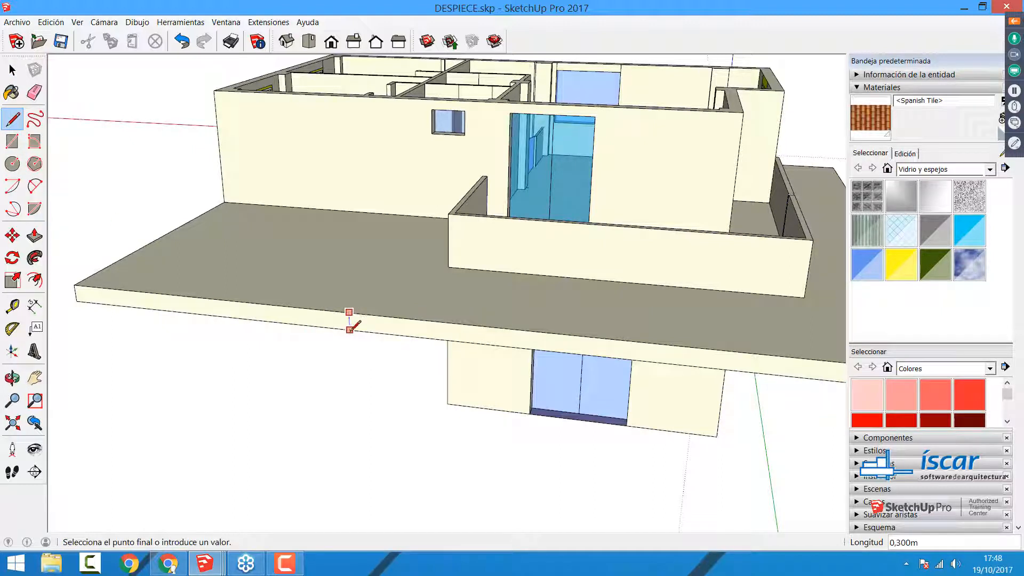
pyautogui.click(350, 330)
pyautogui.click(34, 237)
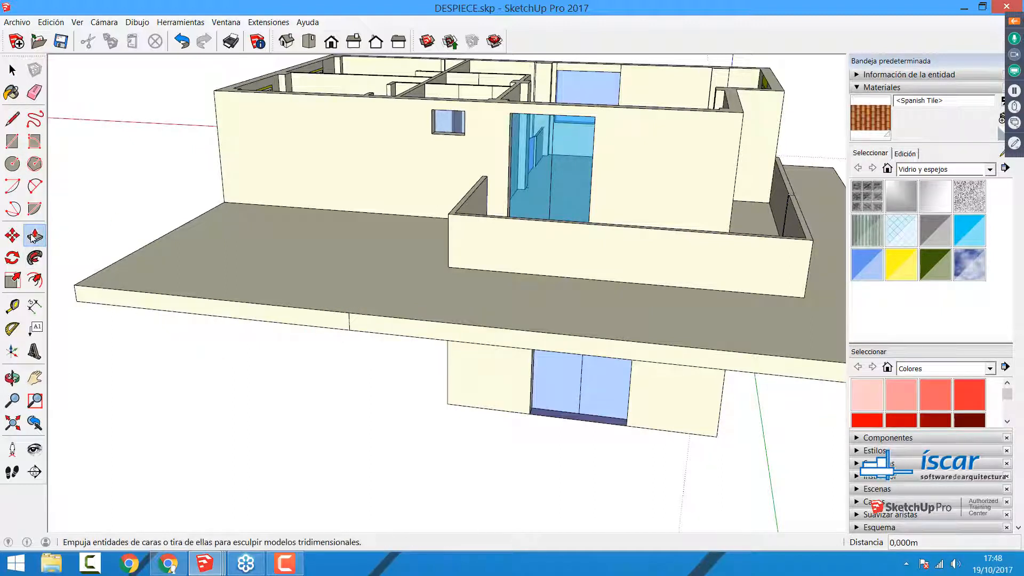
pyautogui.click(182, 41)
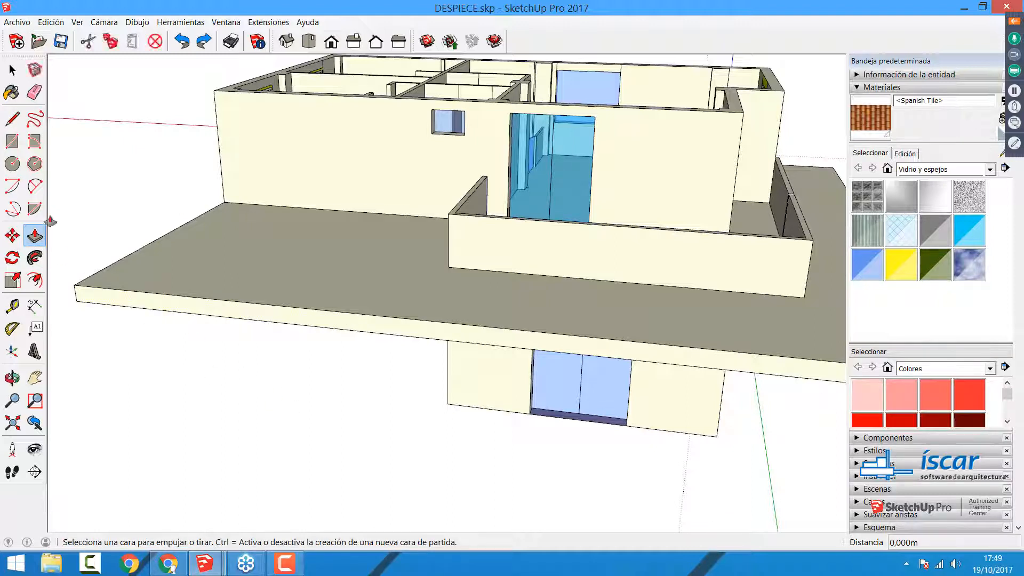
# Step: Split the slab's overhanging edge with a 0.3 m vertical line and push the section beside the terrace in about 5.47 m to the house wall
pyautogui.click(12, 118)
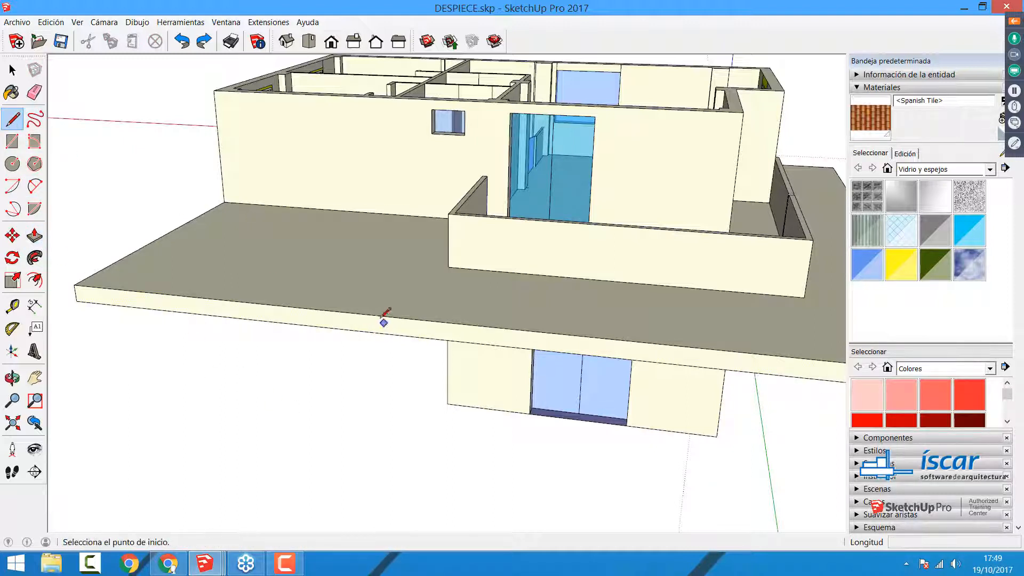
pyautogui.click(379, 316)
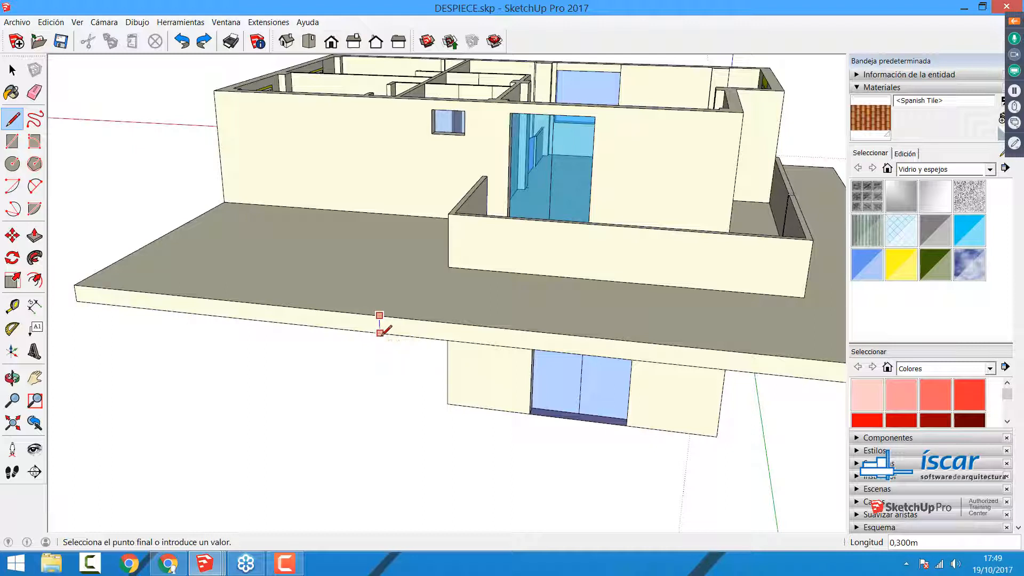
pyautogui.click(380, 333)
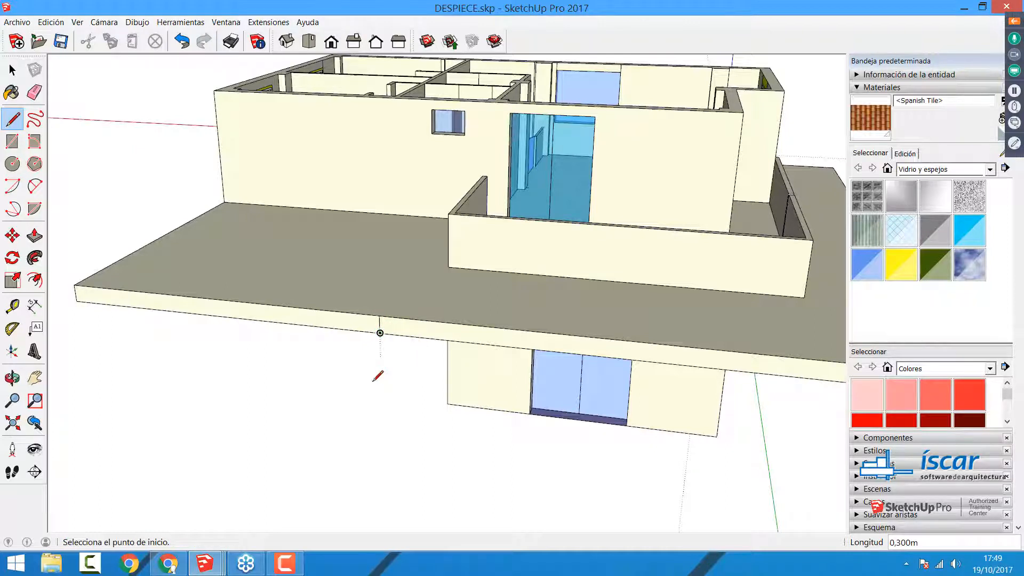
pyautogui.click(34, 235)
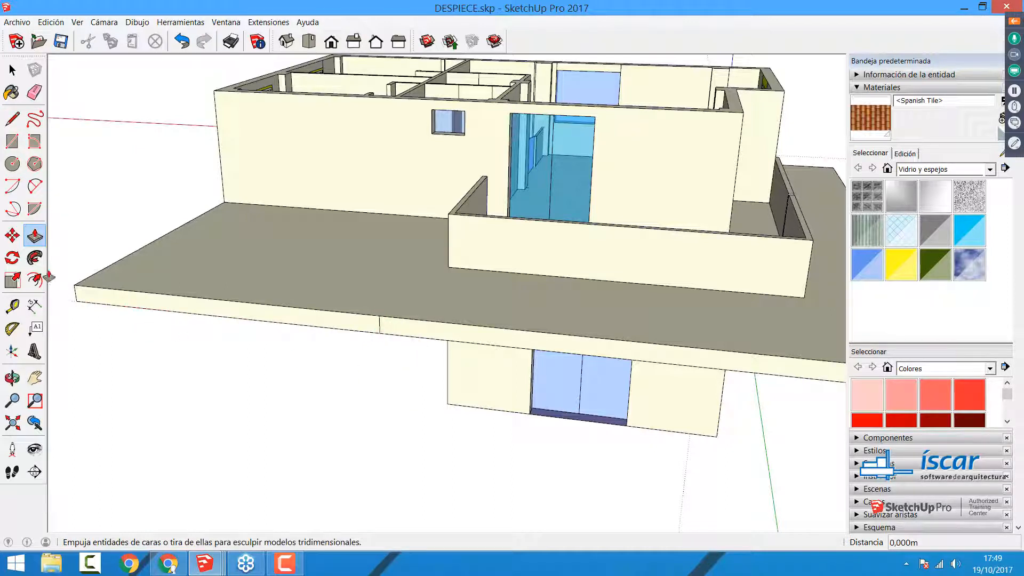
pyautogui.click(140, 307)
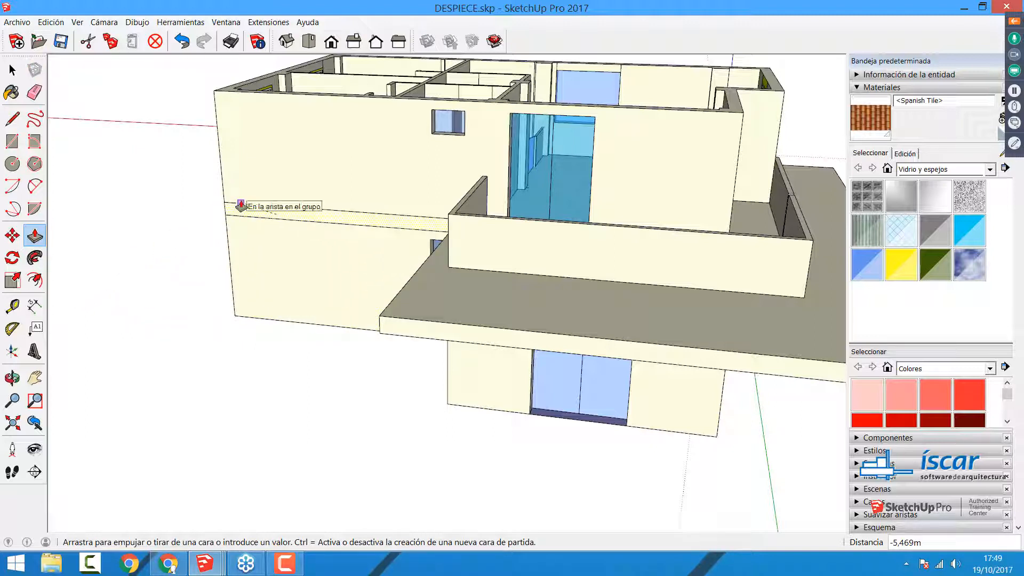
pyautogui.click(240, 206)
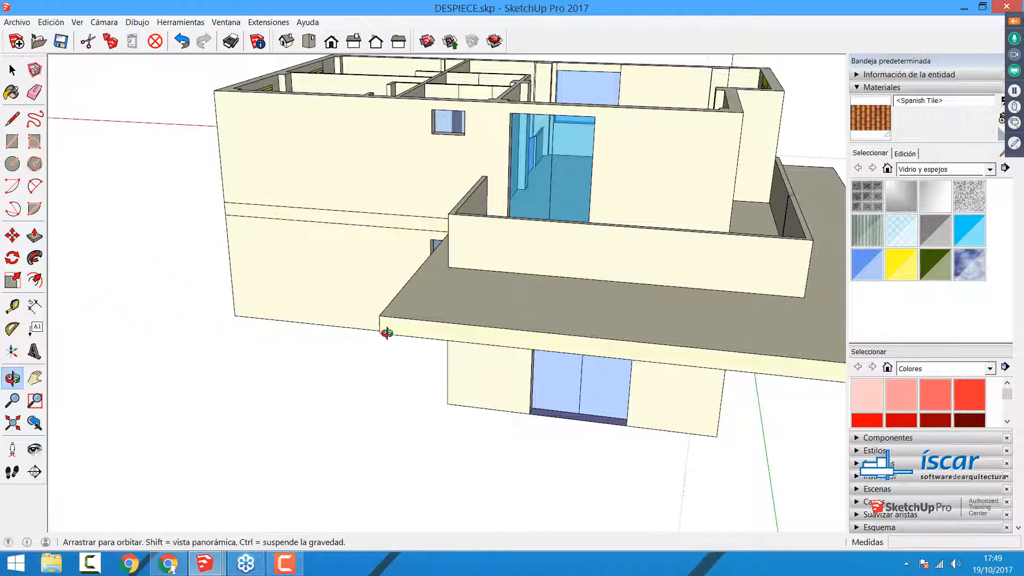
# Step: Push the slab's side face beside the terrace in about 0.48 m, in line with the terrace parapet
pyautogui.moveTo(388, 331); pyautogui.dragTo(582, 264, button='middle')
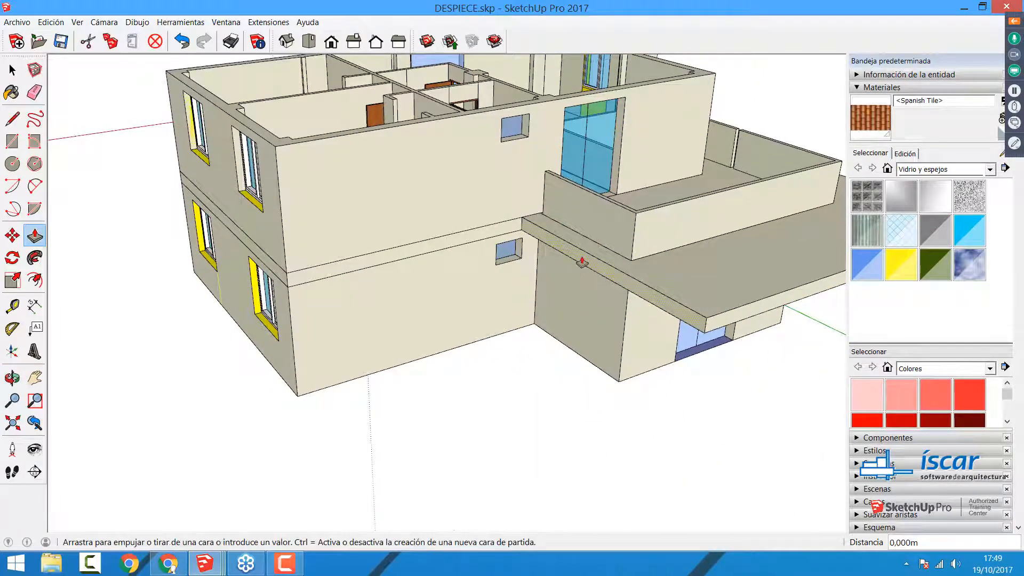
pyautogui.click(605, 309)
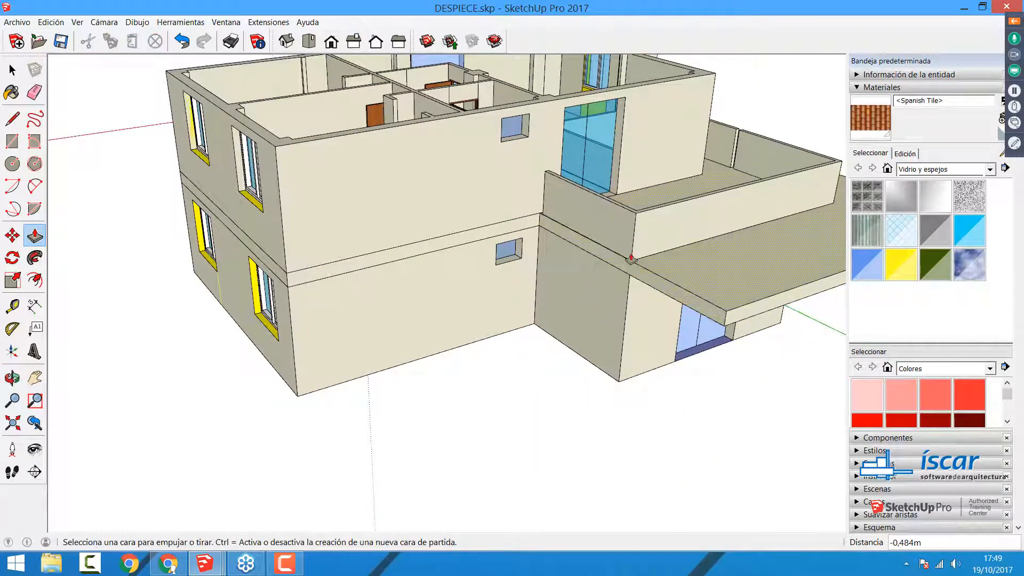
pyautogui.scroll(5, 625, 267)
pyautogui.press('space')
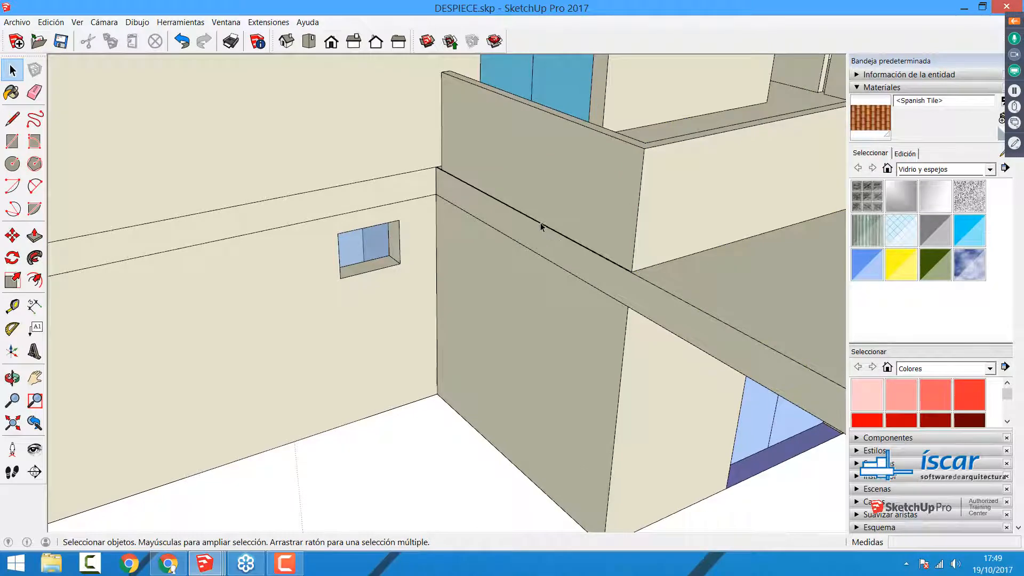
pyautogui.scroll(-6, 540, 226)
# Step: Push the slab's outer edge in front of the terrace back until it is flush with the long parapet
pyautogui.moveTo(637, 255); pyautogui.dragTo(515, 238, button='middle')
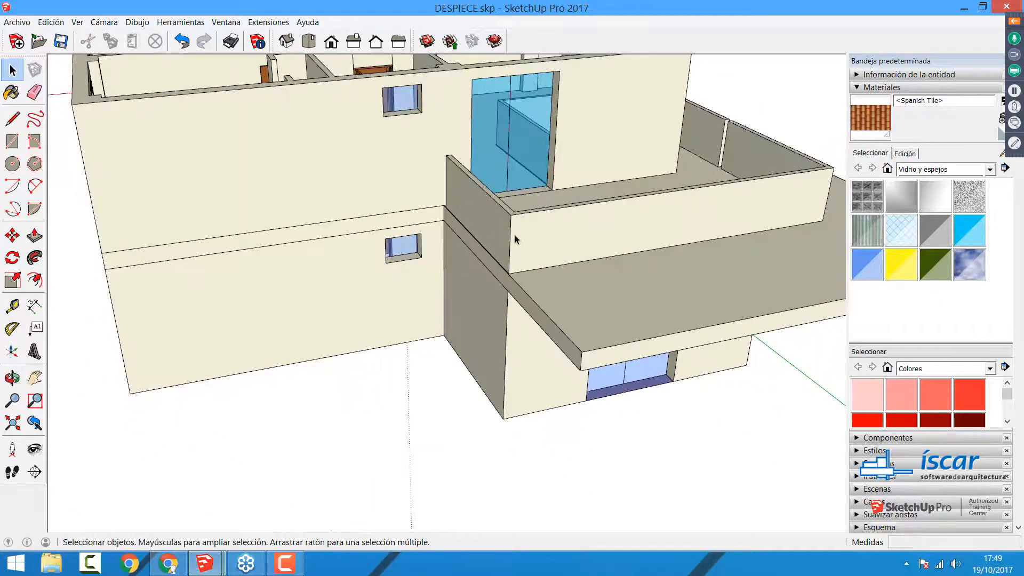
pyautogui.moveTo(579, 237); pyautogui.dragTo(293, 336, button='middle')
pyautogui.scroll(3, 292, 336)
pyautogui.click(34, 235)
pyautogui.click(35, 235)
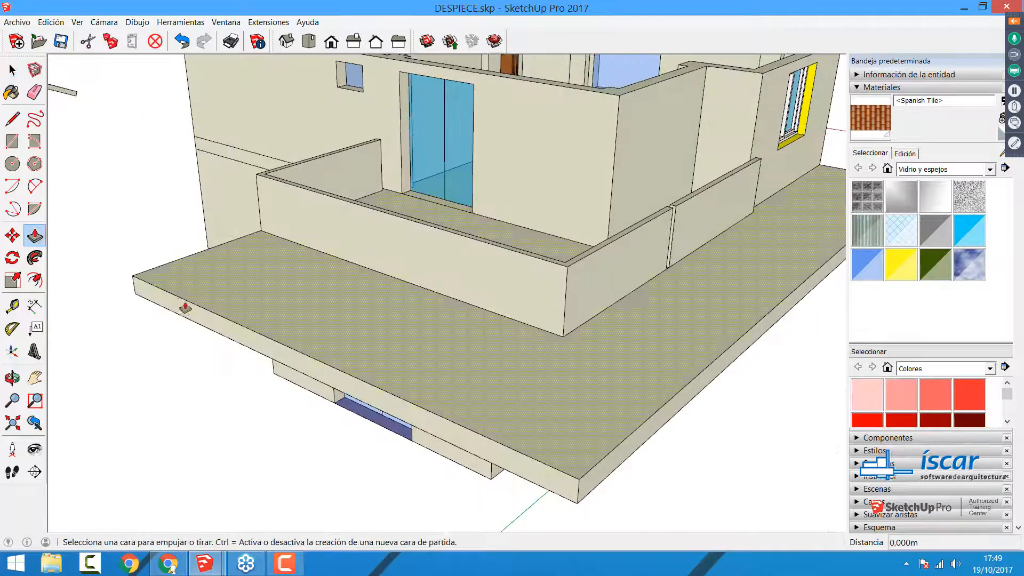
pyautogui.moveTo(186, 314); pyautogui.dragTo(619, 424)
pyautogui.moveTo(619, 424); pyautogui.dragTo(295, 311, button='middle')
pyautogui.moveTo(294, 310); pyautogui.dragTo(380, 349)
# Step: Split the slab's other overhanging side with a 0.3 m vertical line and push the section under the upper window in about 0.8 m to the wall
pyautogui.moveTo(379, 270); pyautogui.dragTo(62, 269)
pyautogui.press('c')
pyautogui.press('a')
pyautogui.press('l')
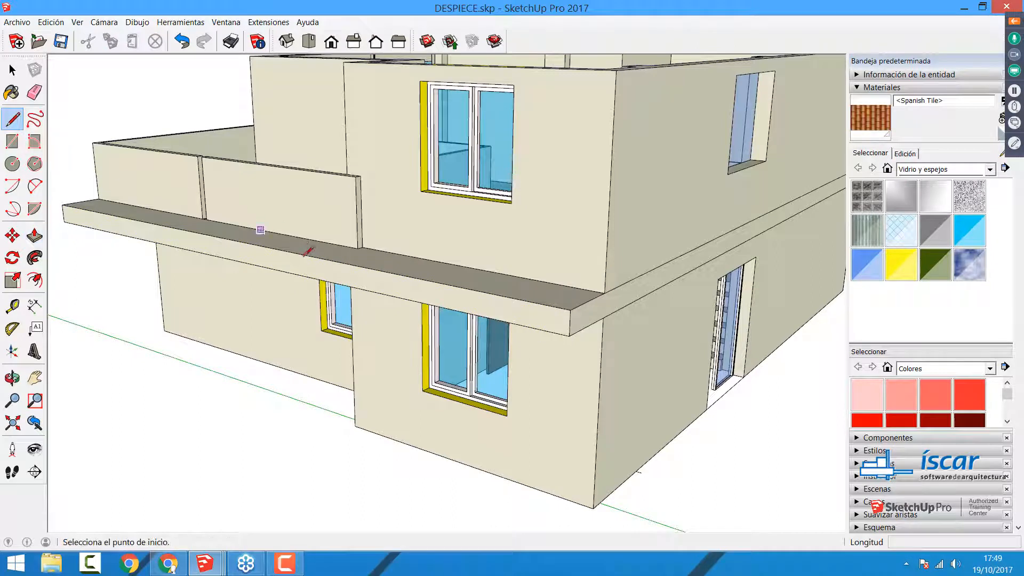
pyautogui.click(346, 265)
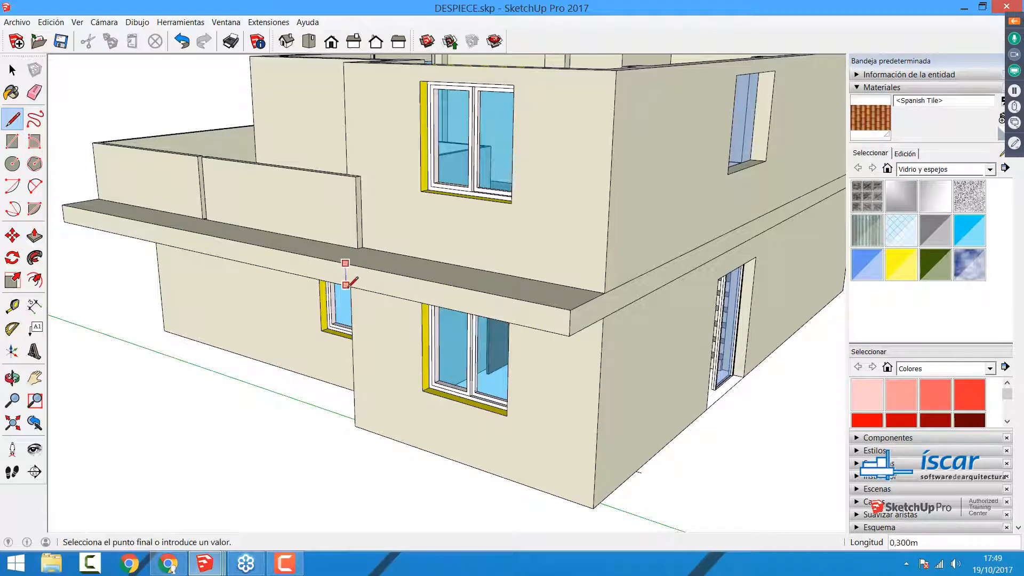
pyautogui.click(345, 287)
pyautogui.press('p')
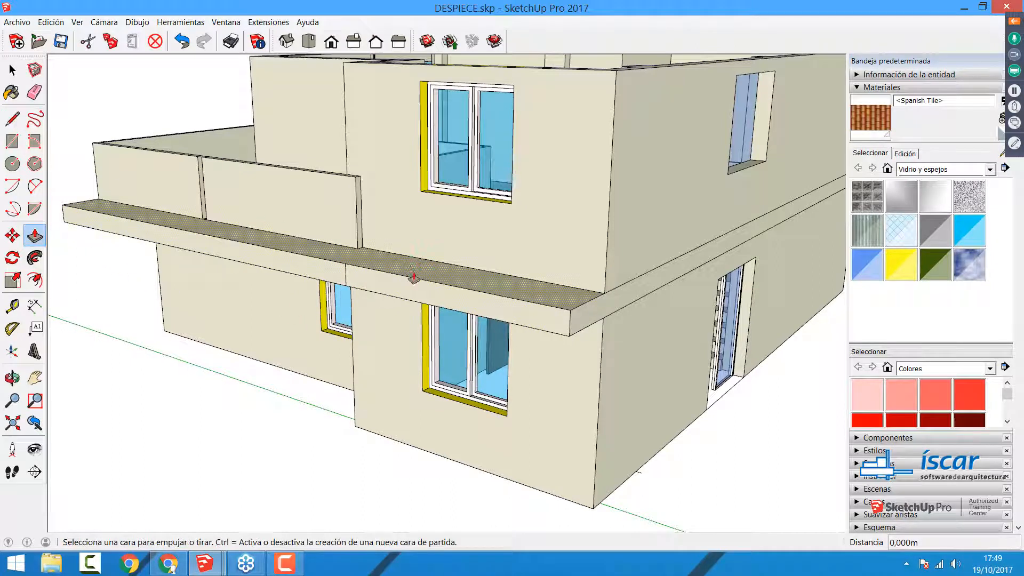
pyautogui.moveTo(412, 276); pyautogui.dragTo(527, 326)
pyautogui.click(527, 324)
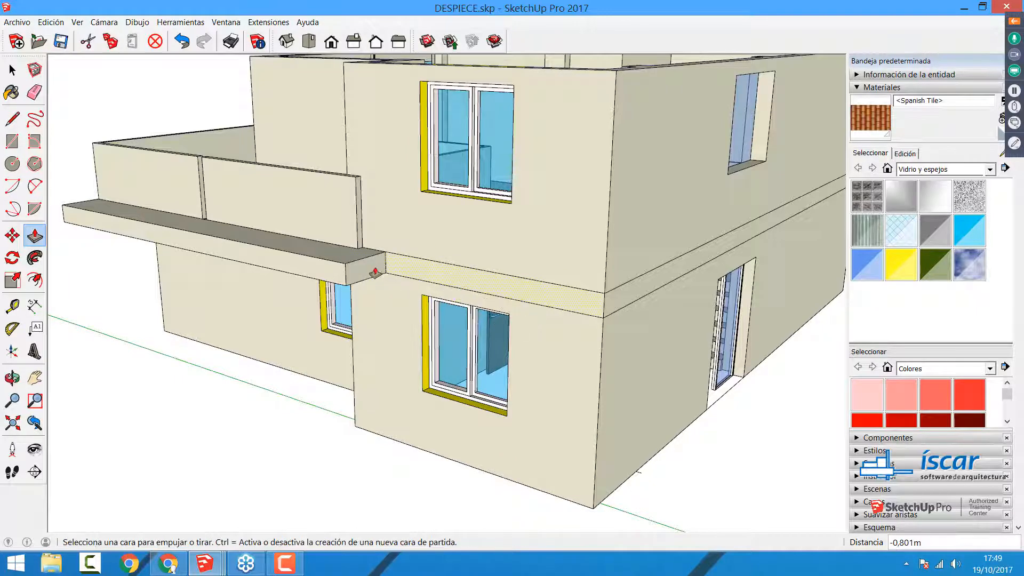
# Step: Push the remaining slab section under the terrace in about 0.7 m to the parapet, and trim its end face flush with the parapet's end
pyautogui.click(302, 272)
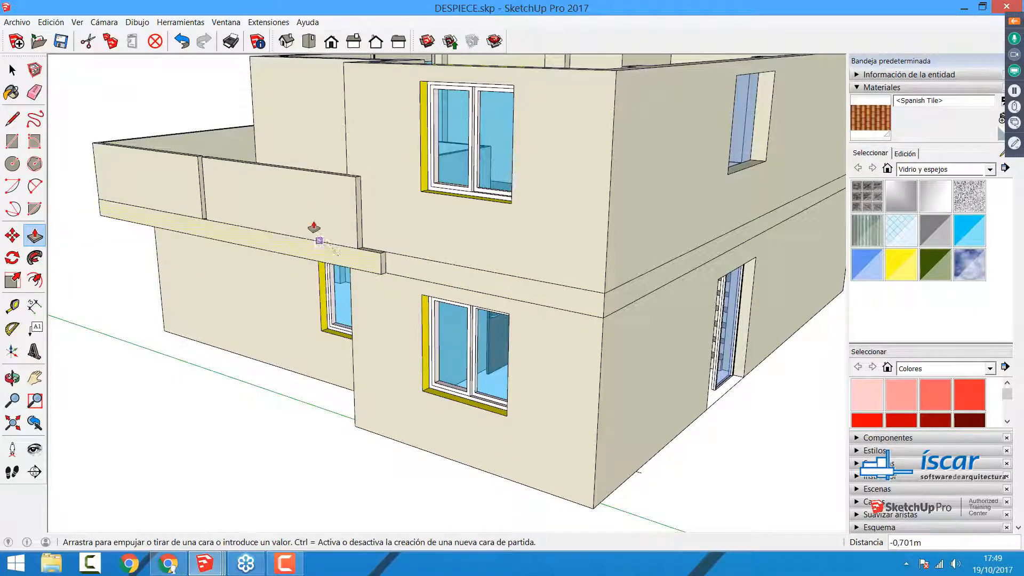
pyautogui.scroll(4, 358, 245)
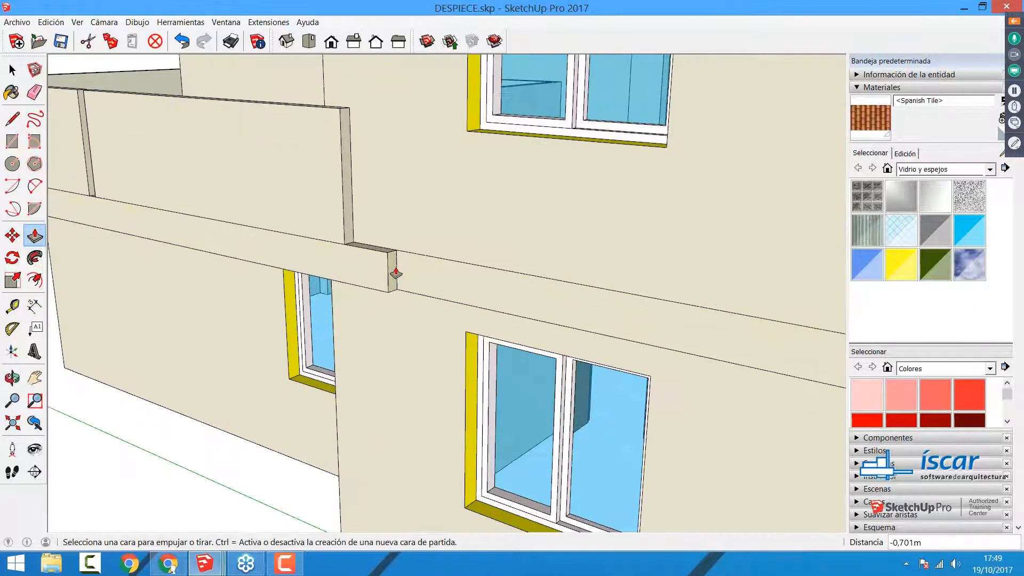
pyautogui.click(343, 231)
pyautogui.scroll(-5, 352, 264)
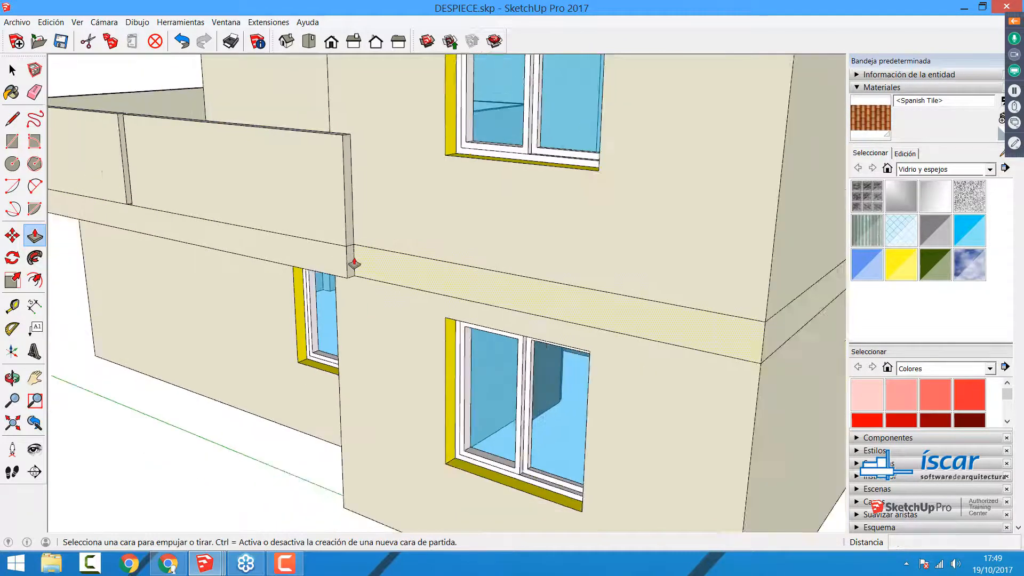
pyautogui.scroll(-2, 355, 263)
pyautogui.press('space')
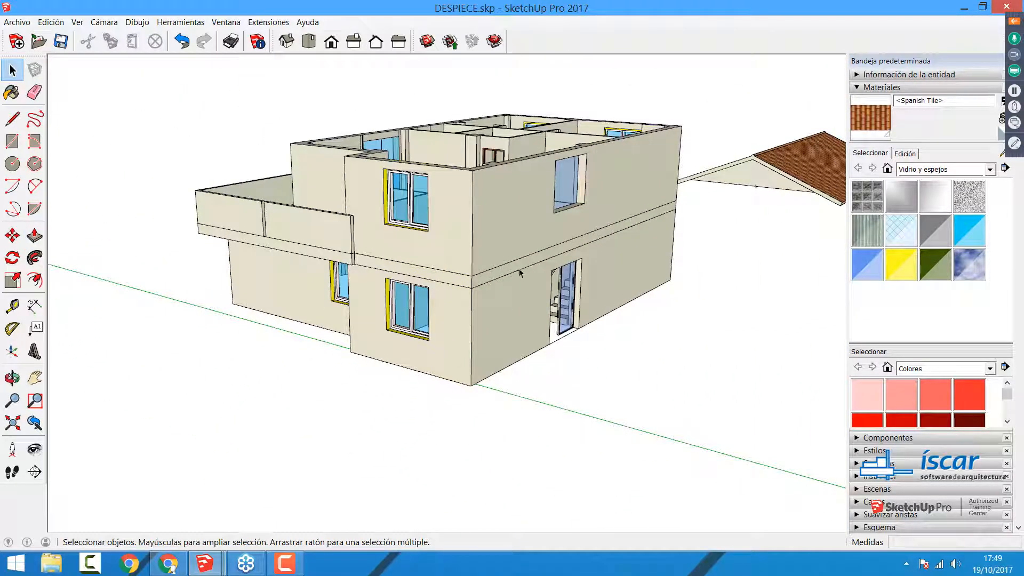
# Step: Pull the slab's long side face above the glazed door out about 1.43 m, and undo it
pyautogui.press('p')
pyautogui.click(499, 273)
pyautogui.click(549, 330)
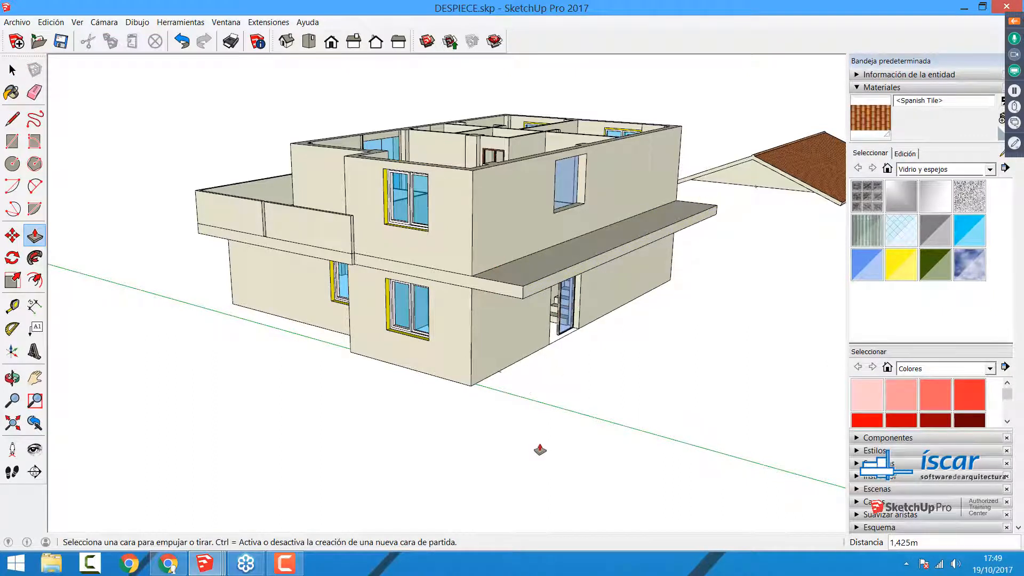
pyautogui.hotkey('ctrl', 'z')
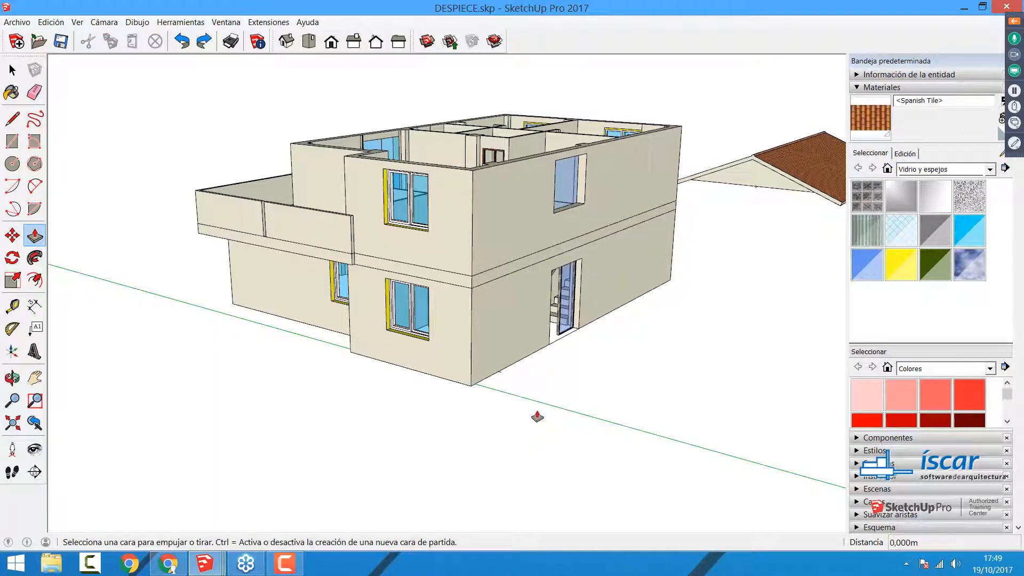
pyautogui.press('space')
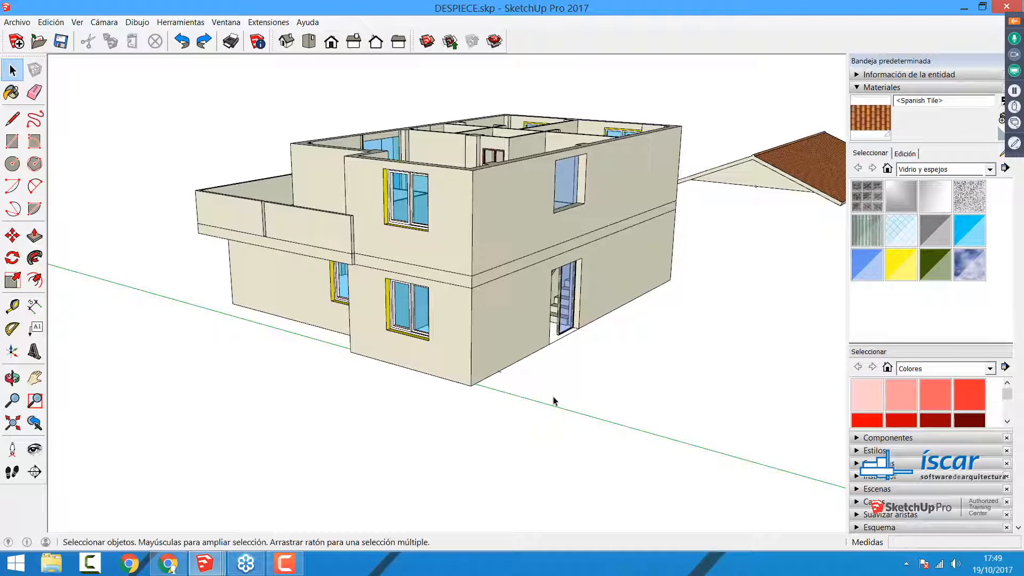
# Step: Try to select the slab's faces and edges between the two storeys and make them a group
pyautogui.press('o')
pyautogui.moveTo(365, 229); pyautogui.dragTo(183, 230)
pyautogui.moveTo(182, 231); pyautogui.dragTo(130, 234, button='middle')
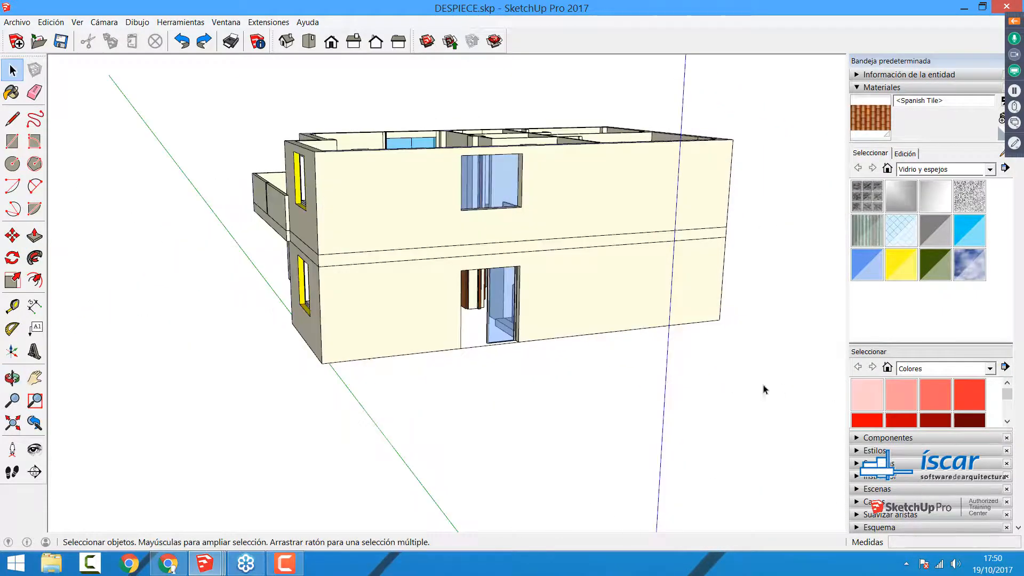
pyautogui.moveTo(566, 345); pyautogui.dragTo(516, 332, button='middle')
pyautogui.moveTo(184, 176); pyautogui.dragTo(785, 296)
pyautogui.moveTo(757, 359); pyautogui.dragTo(640, 320, button='middle')
pyautogui.rightClick(606, 324)
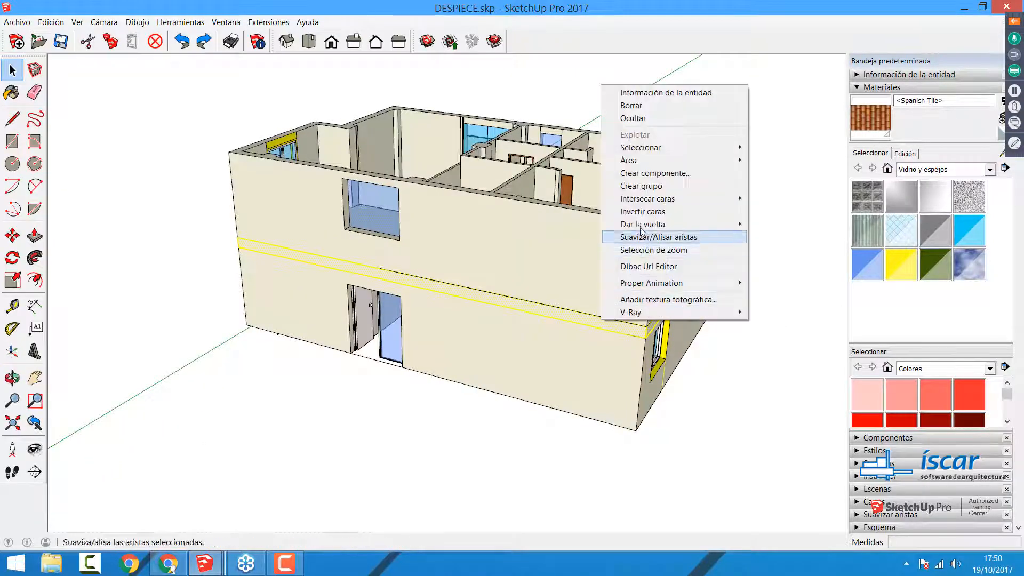
pyautogui.click(648, 186)
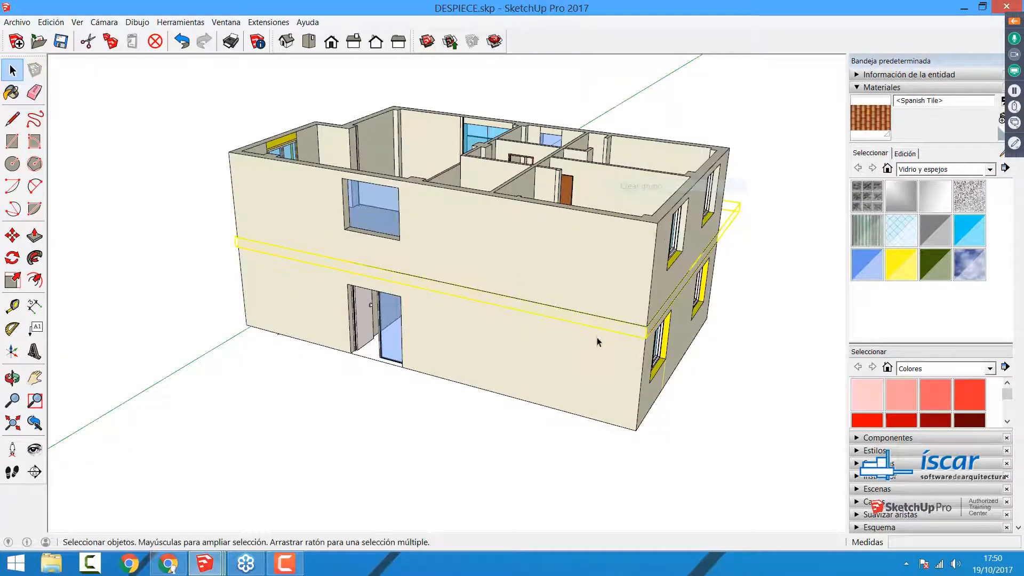
# Step: Move the upper and lower storeys together about 20.15 m sideways, leaving the slab on its own
pyautogui.click(520, 435)
pyautogui.scroll(-3, 410, 280)
pyautogui.click(486, 254)
pyautogui.keyDown('shift'); pyautogui.click(487, 336); pyautogui.keyUp('shift')
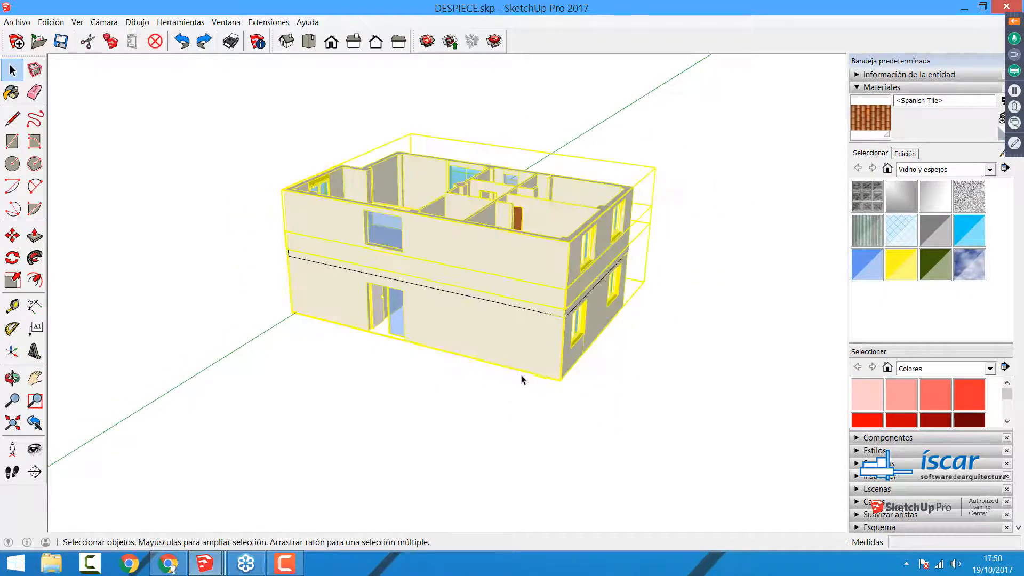
pyautogui.press('m')
pyautogui.click(556, 381)
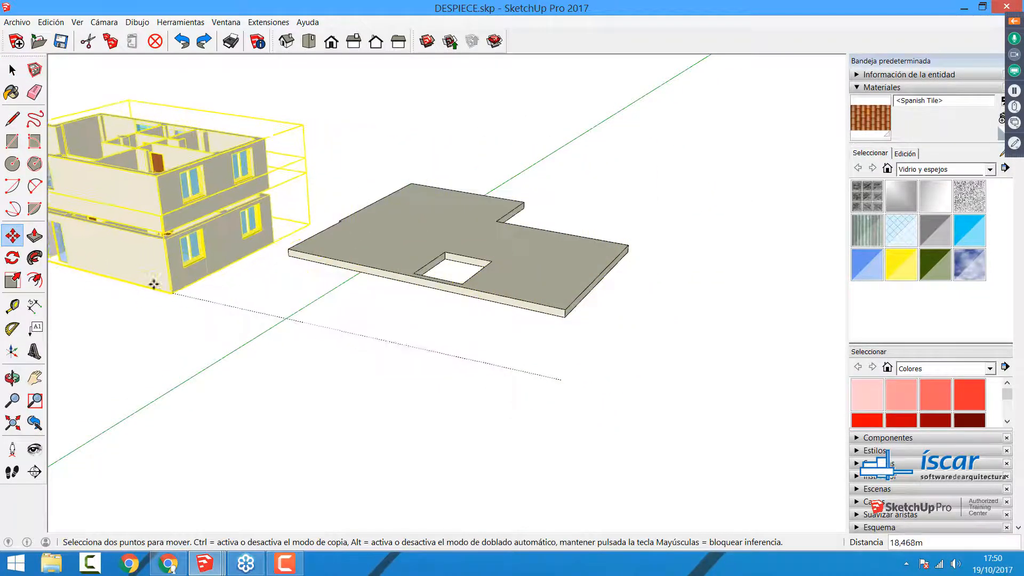
pyautogui.click(150, 274)
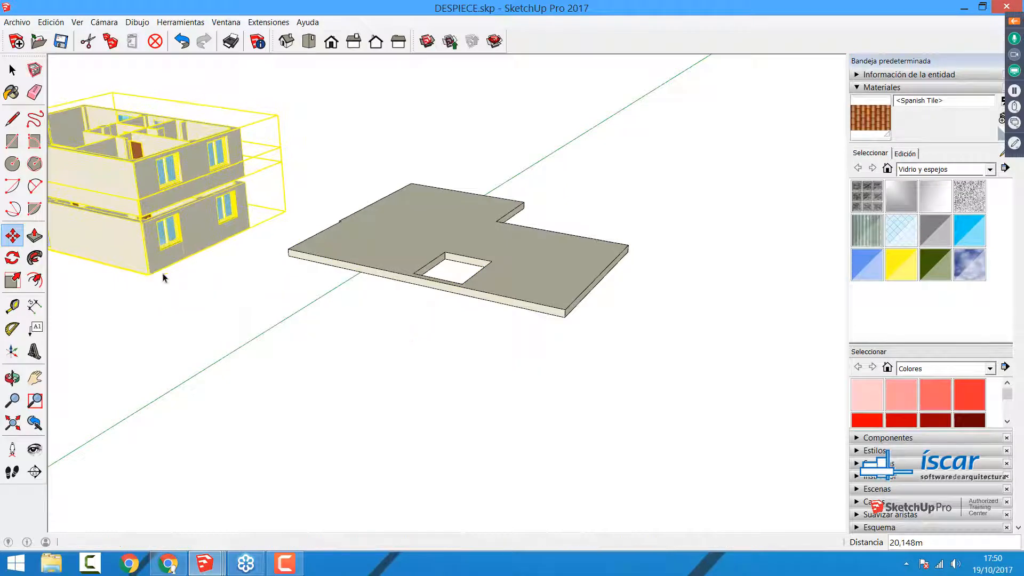
# Step: Select all of the isolated slab's geometry and make it a group
pyautogui.press('space')
pyautogui.moveTo(643, 363); pyautogui.dragTo(697, 386)
pyautogui.rightClick(561, 276)
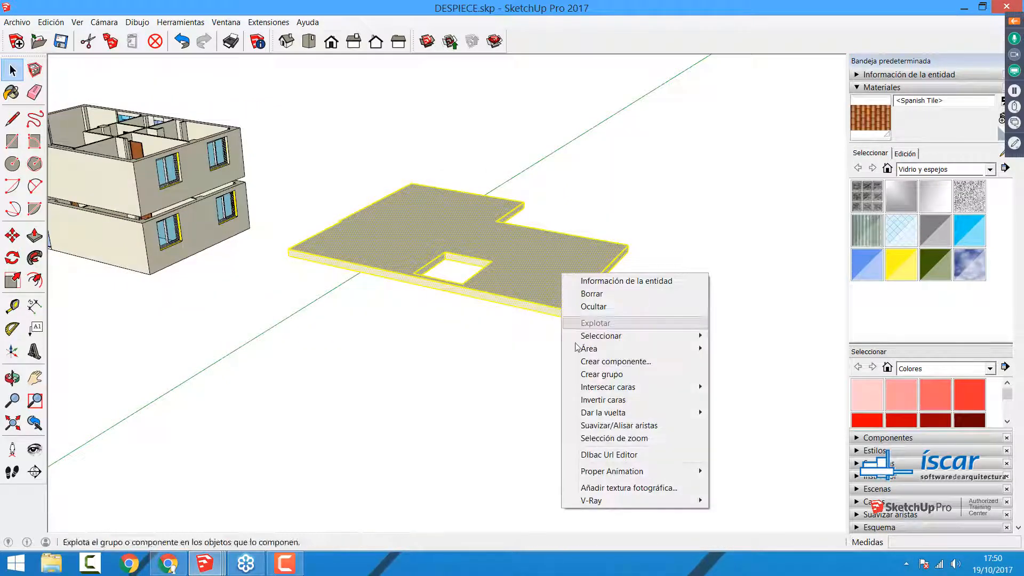
pyautogui.click(591, 376)
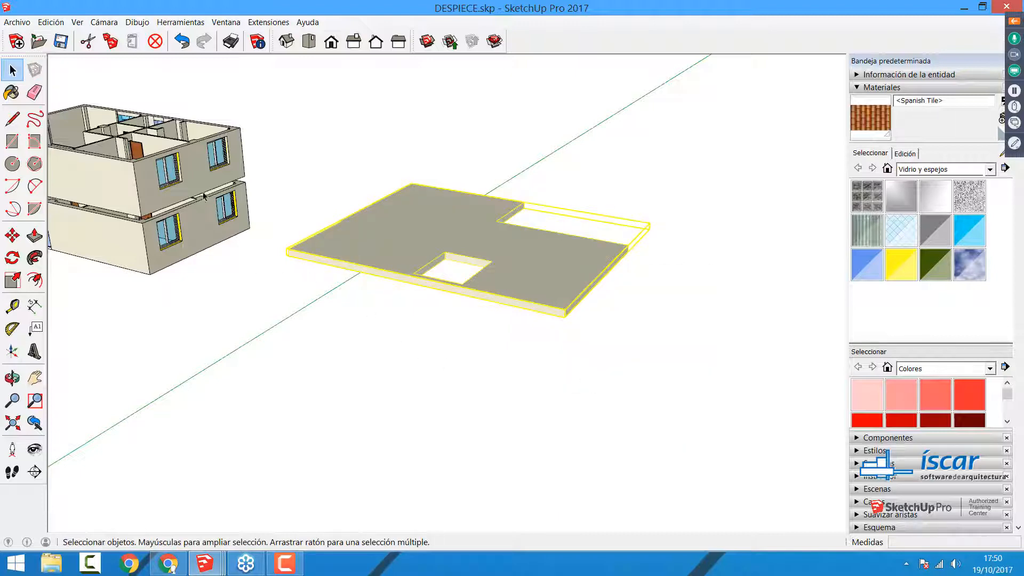
# Step: Move both storeys together back to their original place around the slab, matching them at the slab's corner
pyautogui.click(203, 194)
pyautogui.keyDown('ctrl'); pyautogui.click(181, 252); pyautogui.keyUp('ctrl')
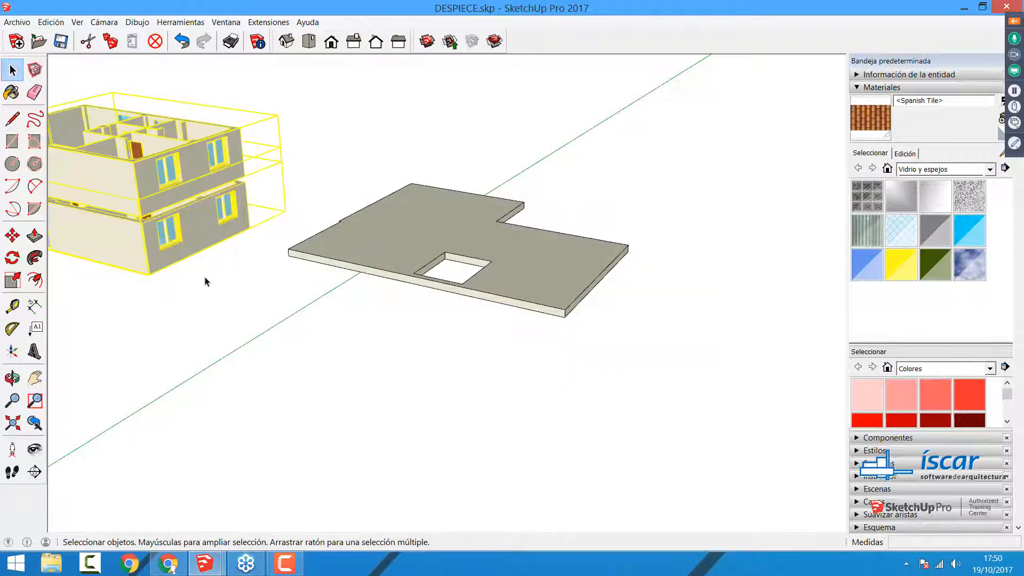
pyautogui.press('m')
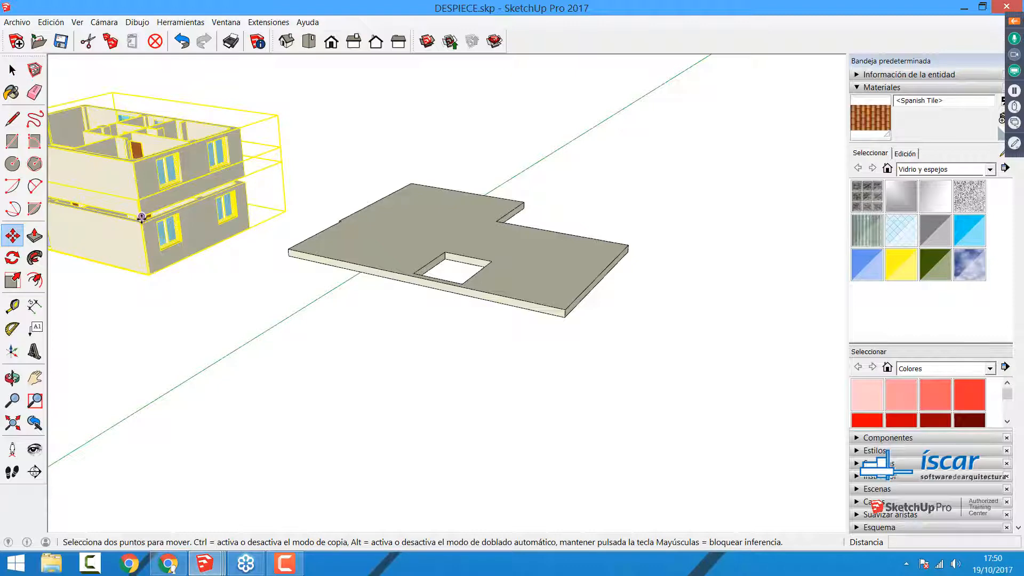
pyautogui.click(142, 226)
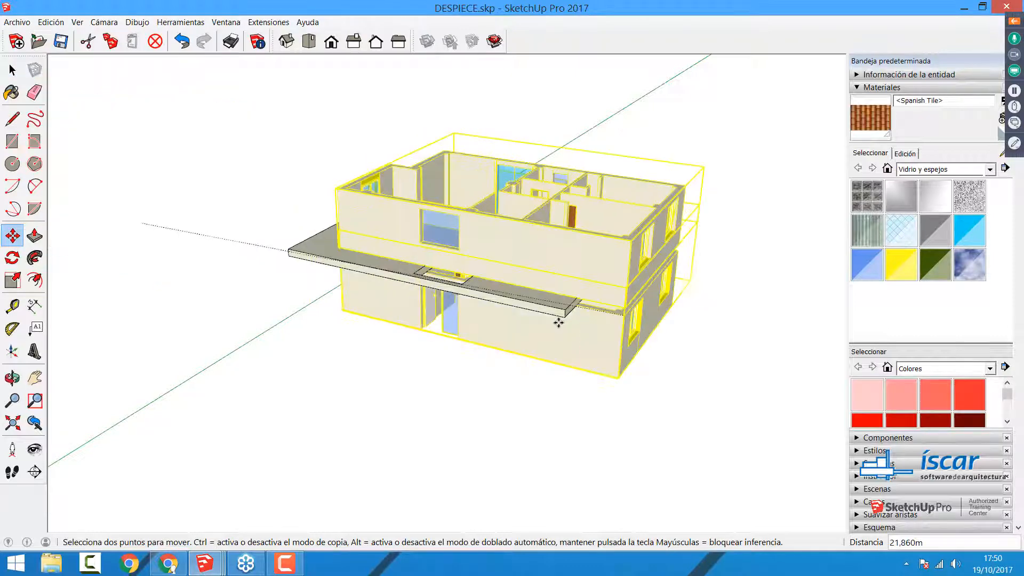
pyautogui.click(558, 380)
pyautogui.press('space')
pyautogui.click(354, 359)
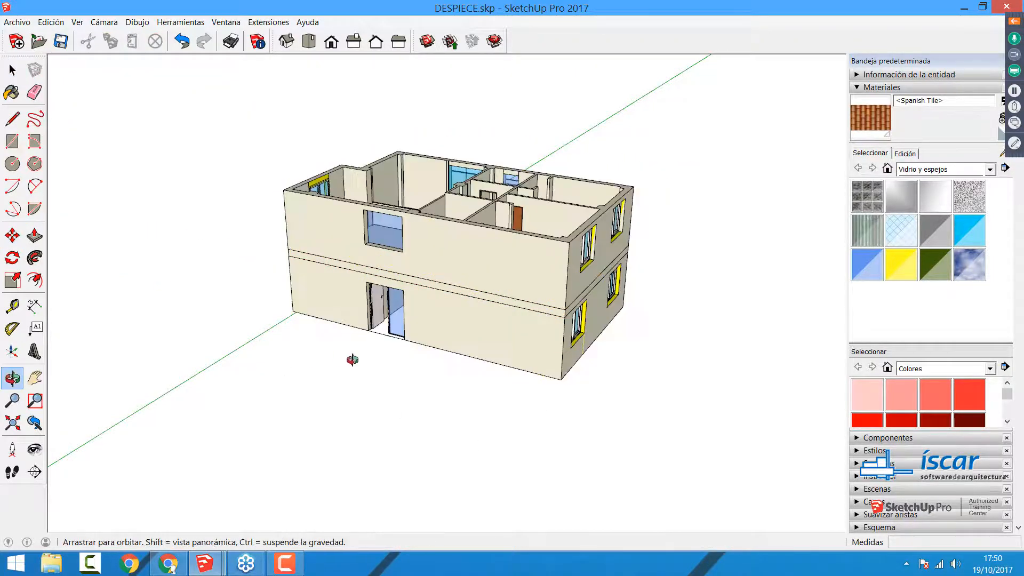
# Step: Draw a ground rectangle of about 14.6 × 16.46 m around the house base and give it a small downward thickness
pyautogui.moveTo(354, 359); pyautogui.dragTo(675, 354, button='middle')
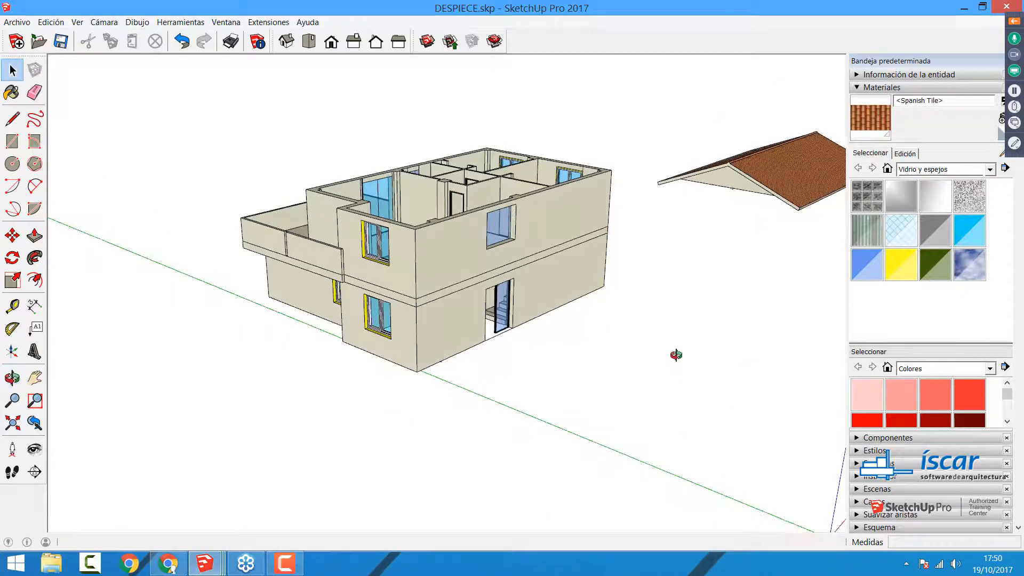
pyautogui.click(12, 141)
pyautogui.click(660, 297)
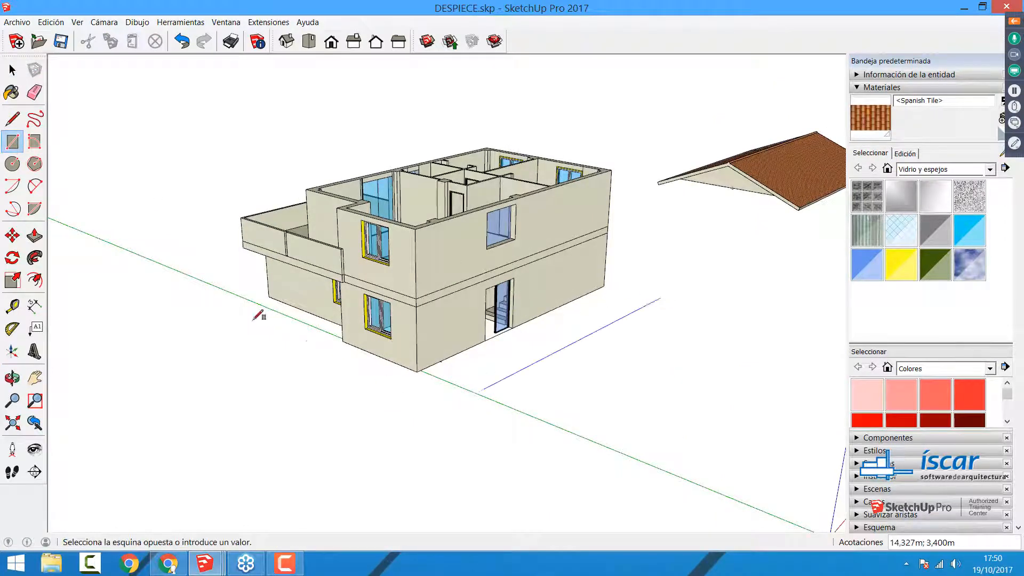
pyautogui.click(156, 294)
pyautogui.press('p')
pyautogui.moveTo(502, 383); pyautogui.dragTo(525, 422)
pyautogui.press('space')
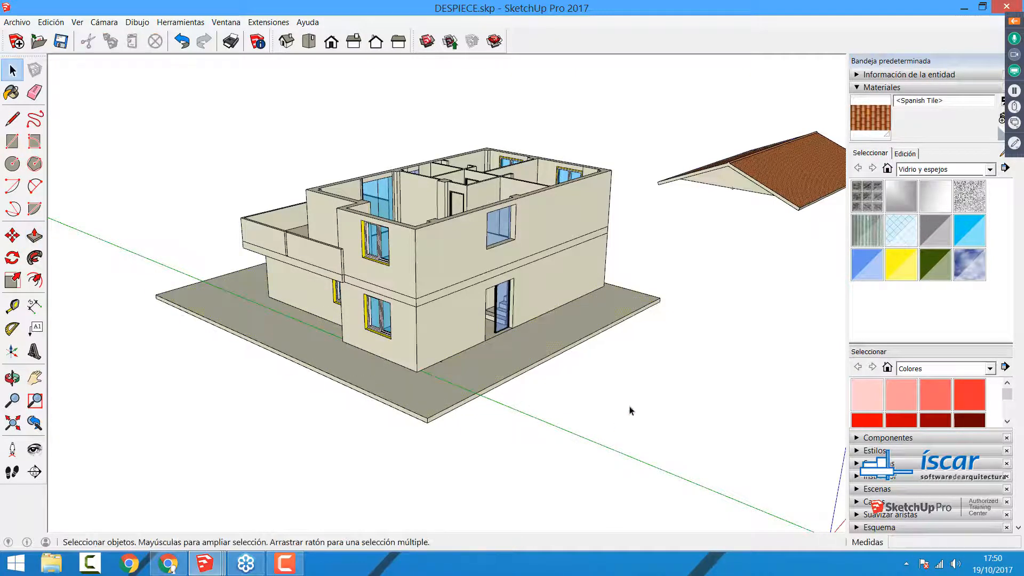
# Step: Cut a rectangular opening of about 2.3 × 1.36 m through the ground slab in front of the glazed door
pyautogui.scroll(8, 571, 430)
pyautogui.press('r')
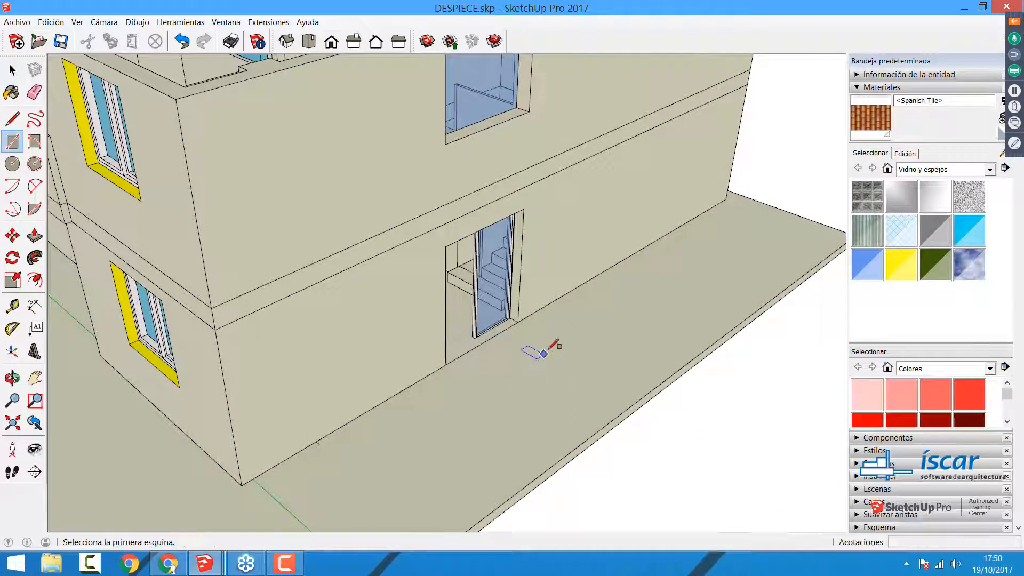
pyautogui.click(547, 349)
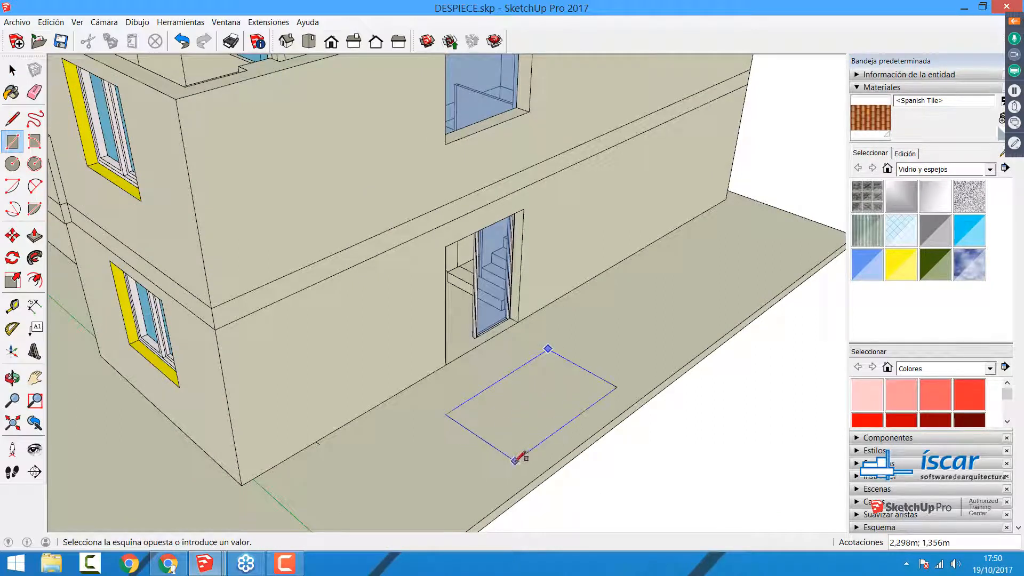
pyautogui.click(514, 461)
pyautogui.press('p')
pyautogui.moveTo(540, 401); pyautogui.dragTo(537, 416)
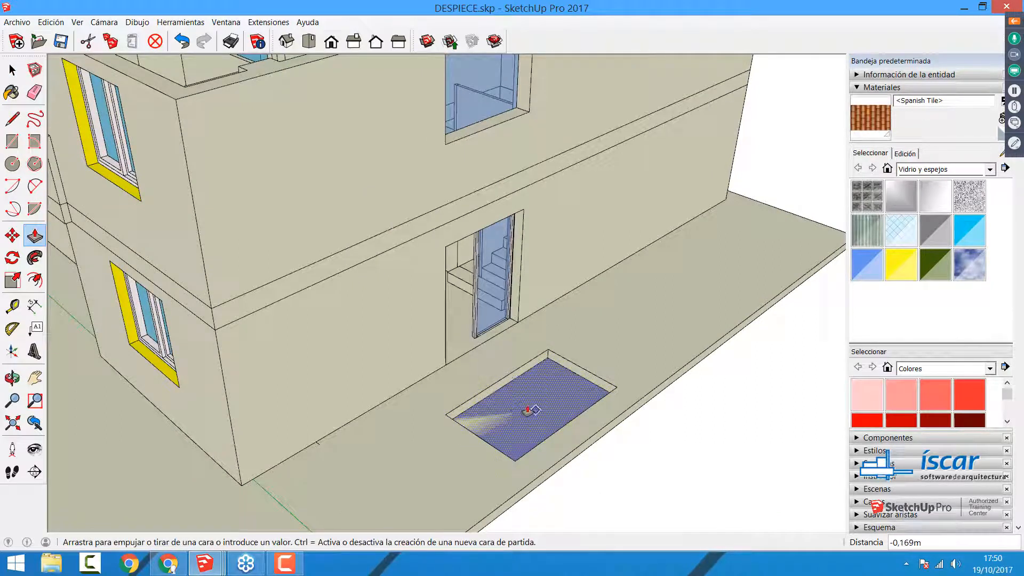
pyautogui.click(517, 406)
pyautogui.press('space')
pyautogui.scroll(-5, 600, 377)
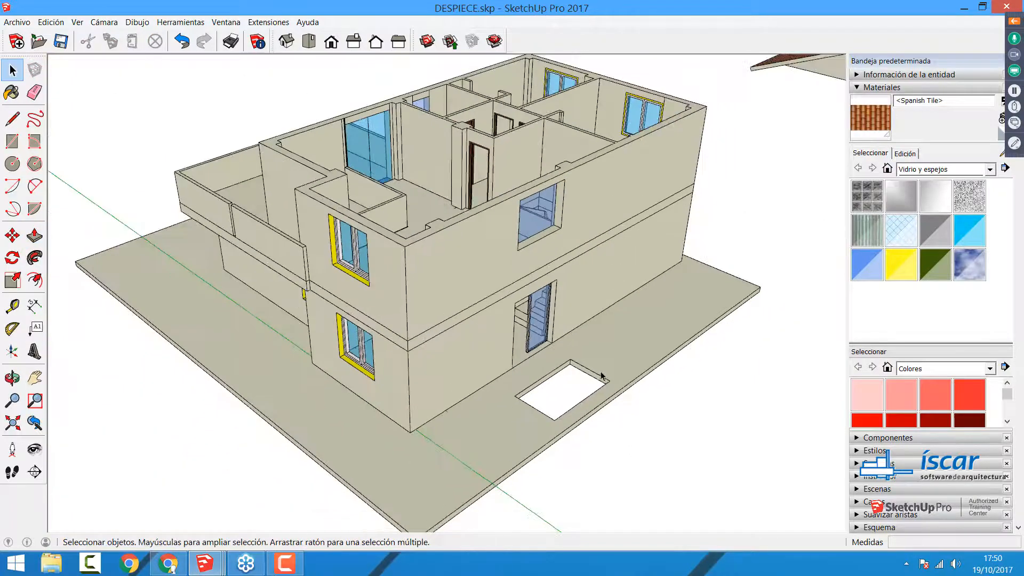
# Step: Undo the opening and its rectangle in the ground slab
pyautogui.hotkey('ctrl', 'z')
pyautogui.hotkey('ctrl', 'z')
pyautogui.scroll(-6, 587, 386)
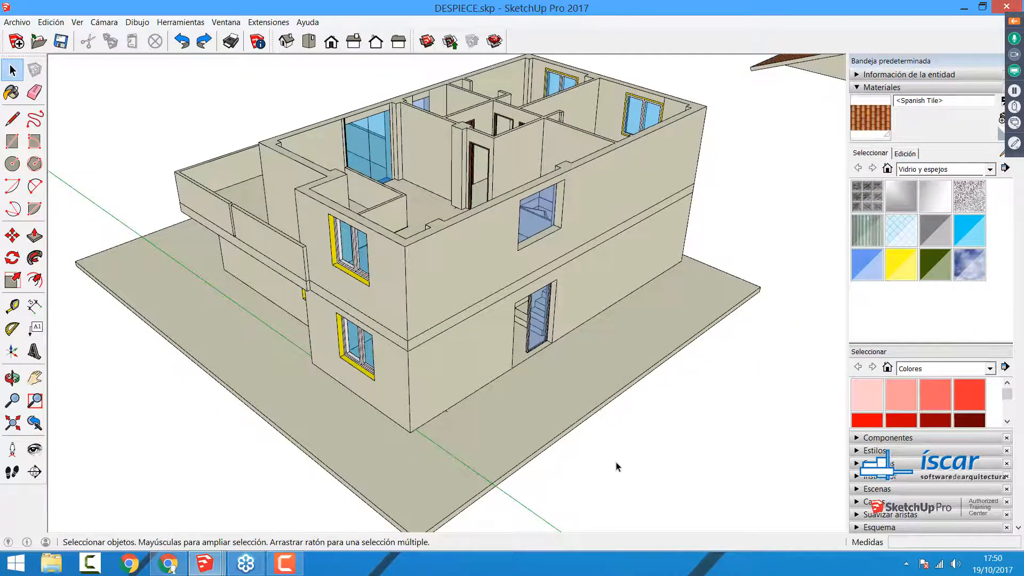
# Step: Move the upper storey about 8.5 m away to expose the slab with the stair opening
pyautogui.moveTo(581, 386); pyautogui.dragTo(462, 341, button='middle')
pyautogui.moveTo(635, 354); pyautogui.dragTo(570, 314, button='middle')
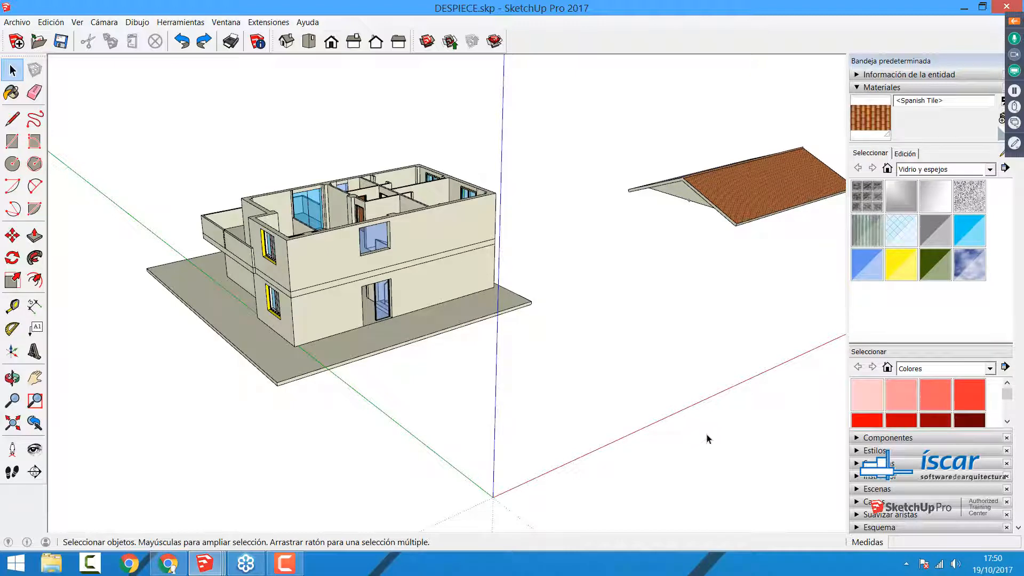
pyautogui.scroll(5, 279, 315)
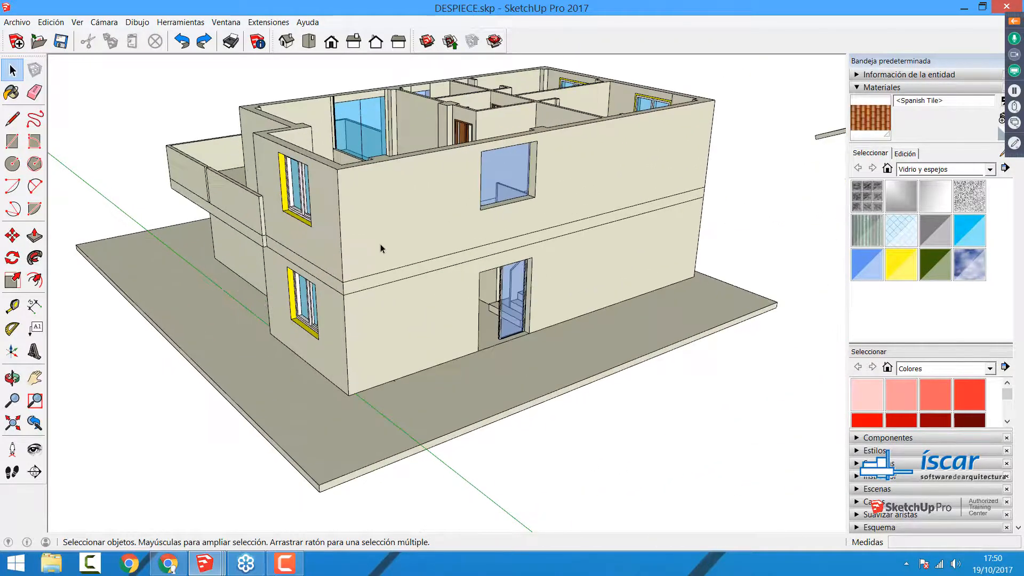
pyautogui.click(380, 244)
pyautogui.press('m')
pyautogui.click(380, 243)
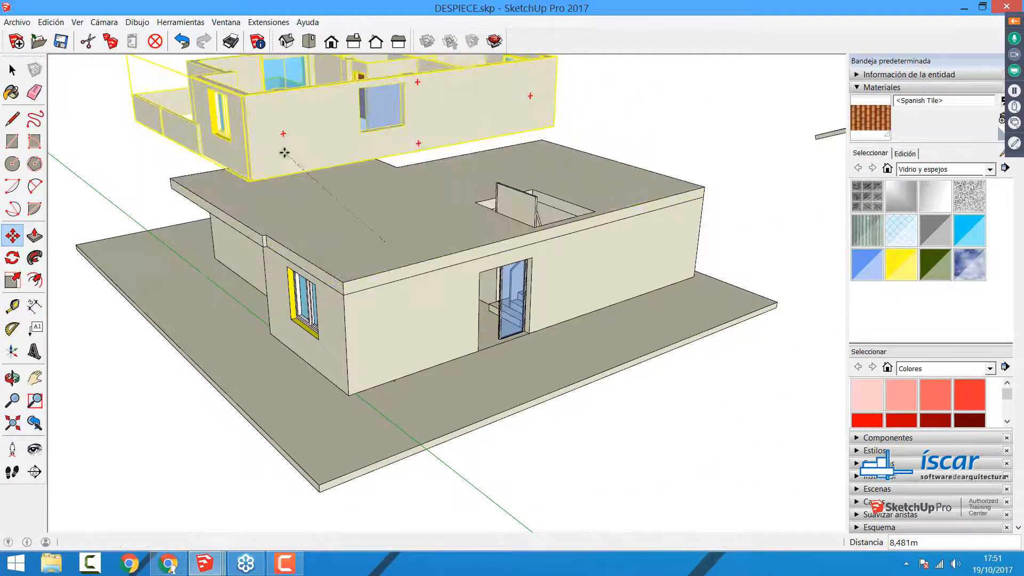
pyautogui.click(285, 153)
pyautogui.press('space')
# Step: Move the slab with the stair opening sideways off the ground-floor walls
pyautogui.click(389, 255)
pyautogui.press('m')
pyautogui.click(279, 213)
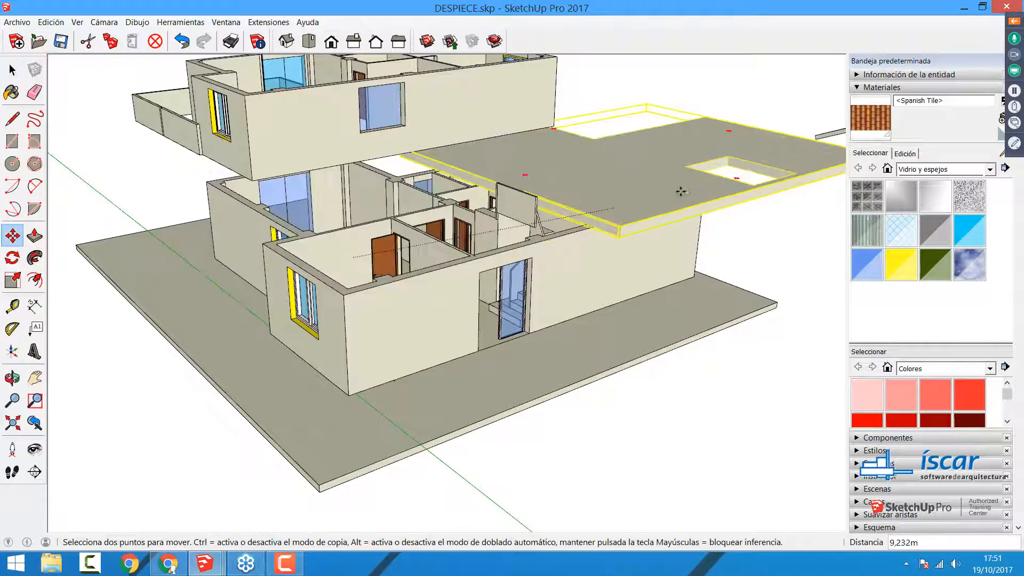
pyautogui.click(681, 191)
pyautogui.press('space')
# Step: Move the ground-floor walls sideways off the ground slab
pyautogui.click(521, 276)
pyautogui.press('m')
pyautogui.click(525, 265)
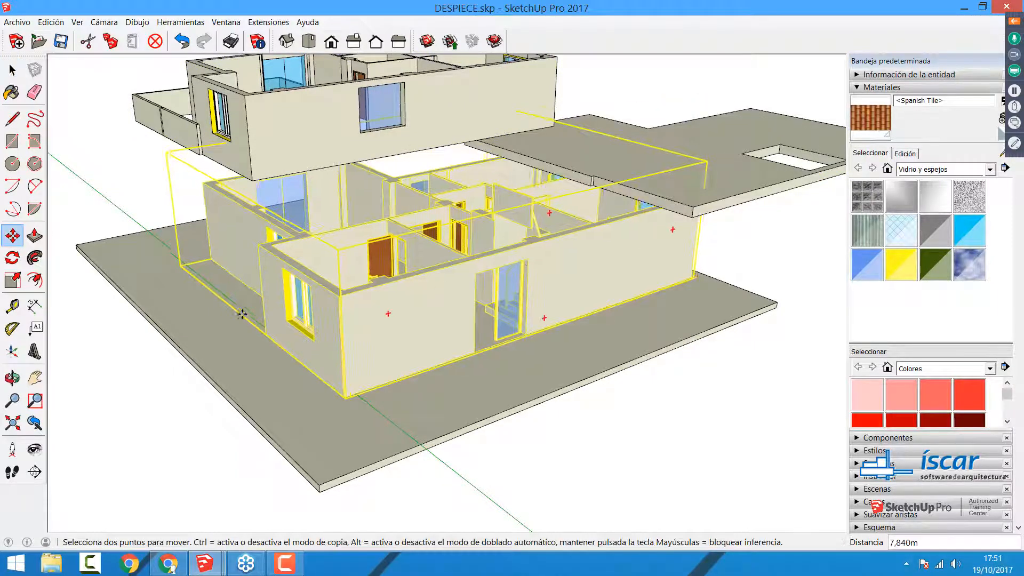
pyautogui.click(96, 290)
pyautogui.press('space')
pyautogui.scroll(-4, 581, 437)
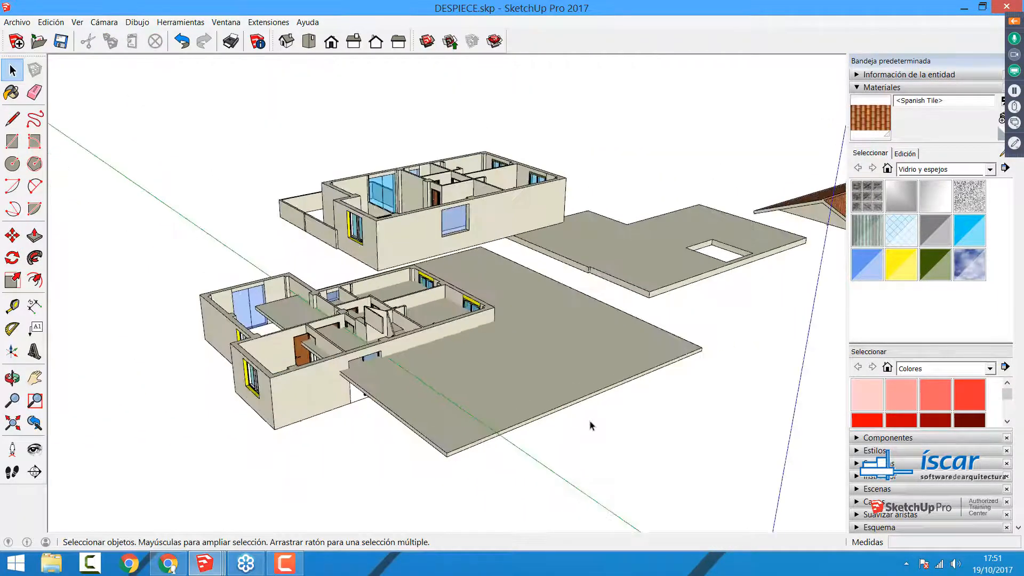
# Step: Undo the three moves of the upper storey, the stair slab and the ground floor
pyautogui.hotkey('ctrl', 'z')
pyautogui.hotkey('ctrl', 'z')
pyautogui.hotkey('ctrl', 'z')
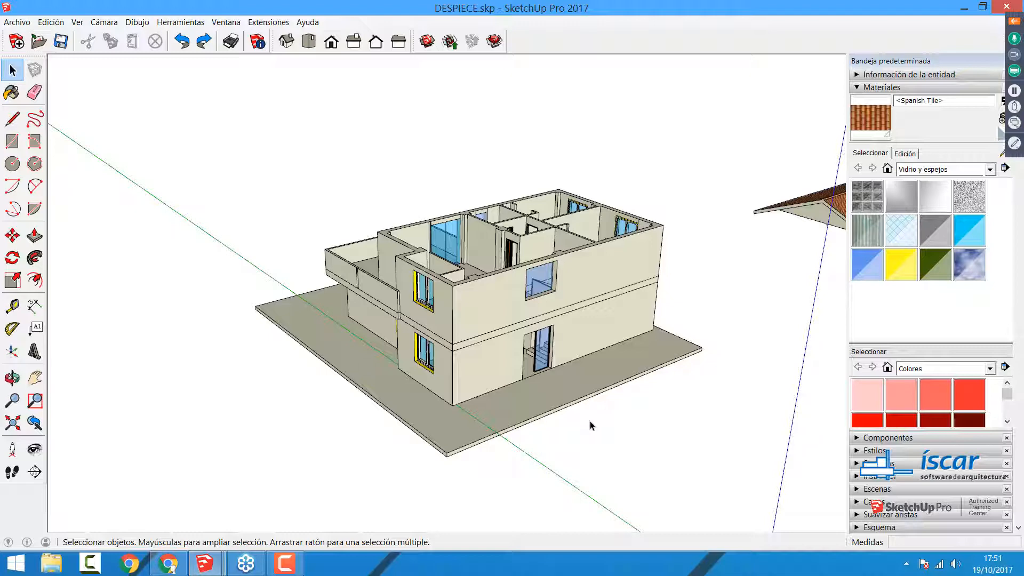
# Step: Draw a rectangle over the top of the upper storey's walls, snapped to two opposite outer corners
pyautogui.moveTo(533, 359); pyautogui.dragTo(797, 217, button='middle')
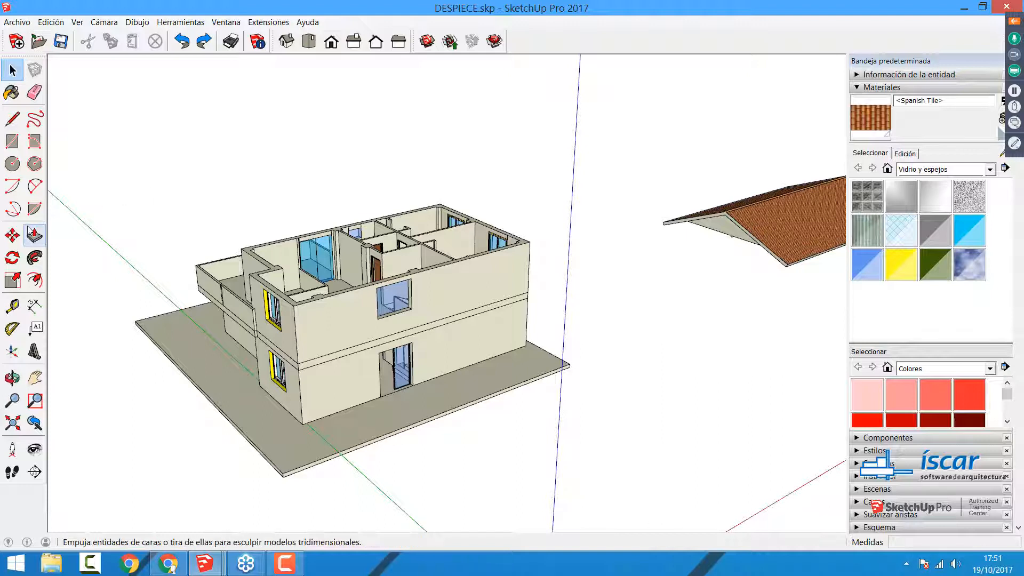
pyautogui.click(12, 141)
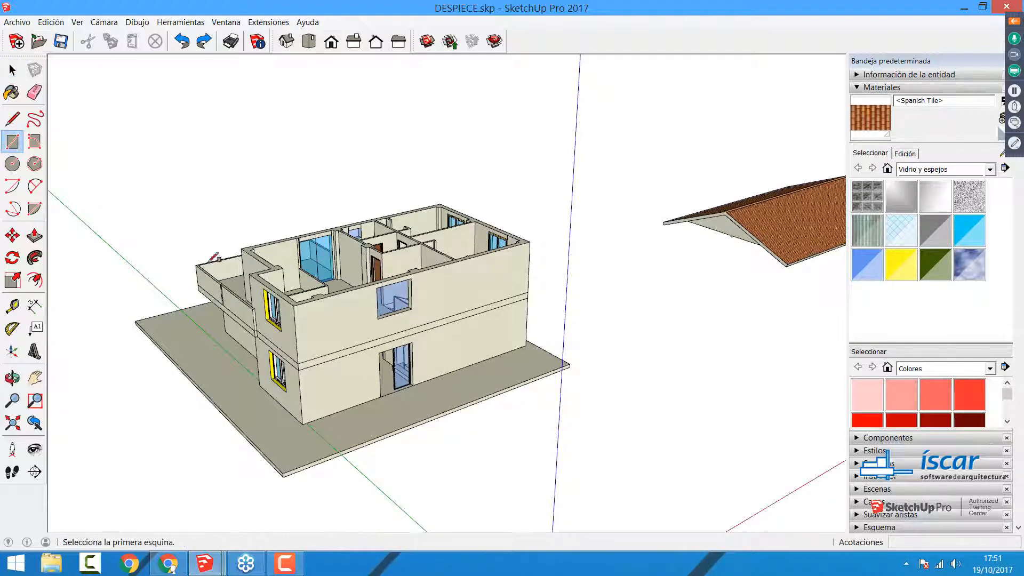
pyautogui.click(294, 306)
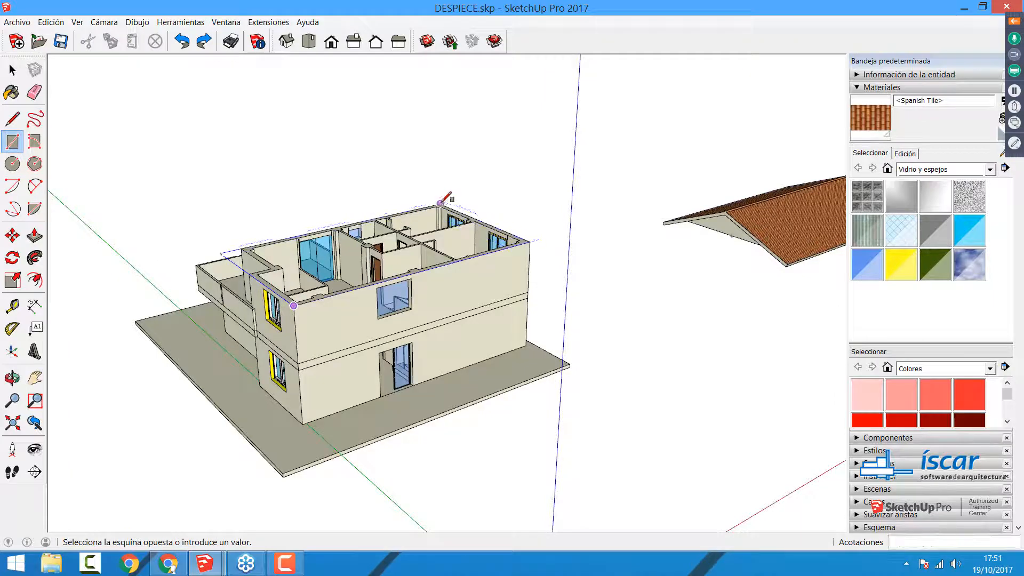
pyautogui.scroll(2, 442, 201)
pyautogui.click(441, 203)
pyautogui.press('space')
pyautogui.click(445, 347)
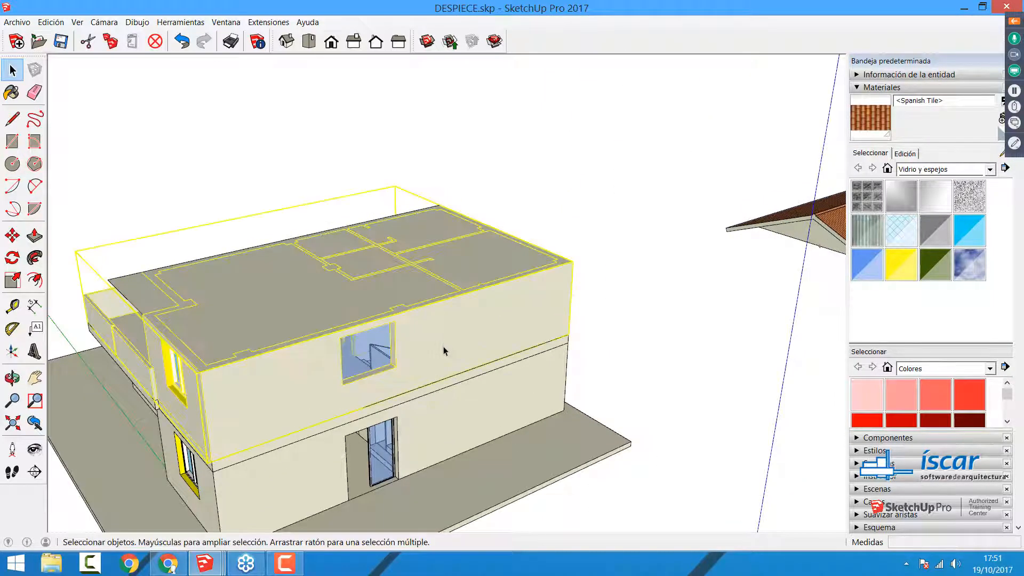
pyautogui.press('m')
pyautogui.click(444, 341)
pyautogui.click(592, 294)
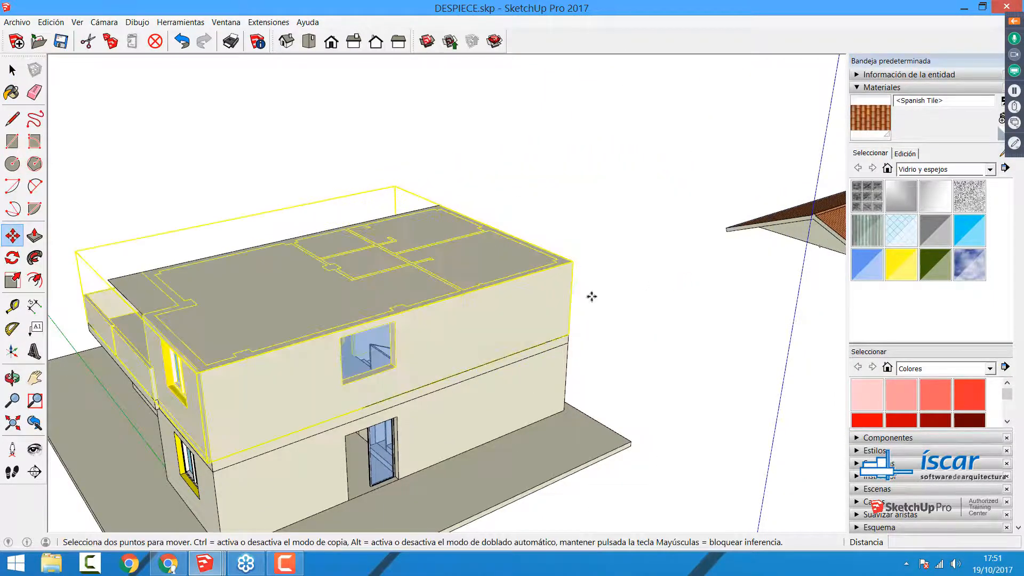
# Step: Draw a 12 m line across the middle of the rectangle over the upper storey, between its short edges' midpoints
pyautogui.moveTo(464, 262)
pyautogui.mouseDown(button='middle')
pyautogui.moveTo(485, 300)
pyautogui.moveTo(483, 341)
pyautogui.mouseUp(button='middle')
pyautogui.press('l')
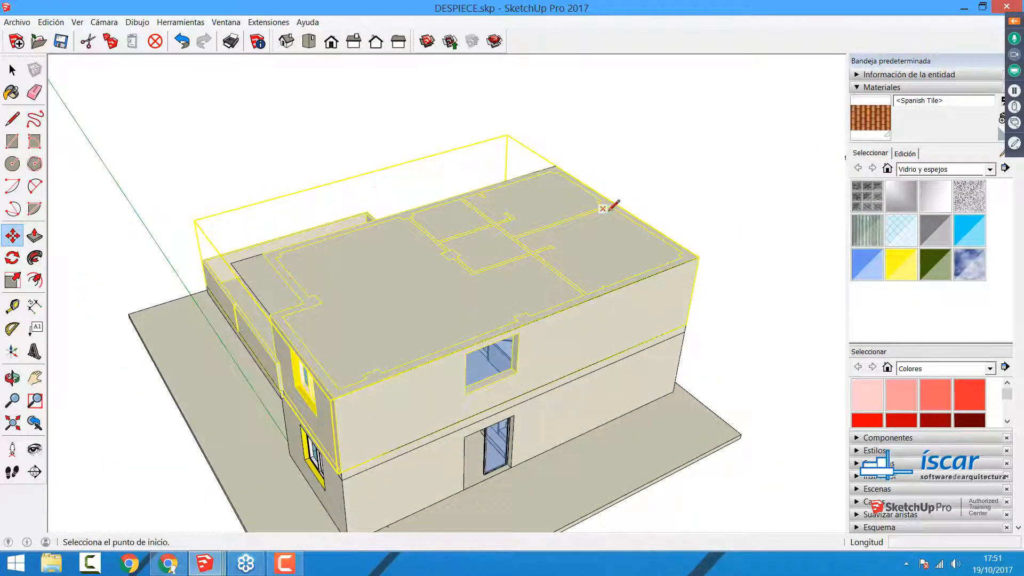
pyautogui.click(621, 207)
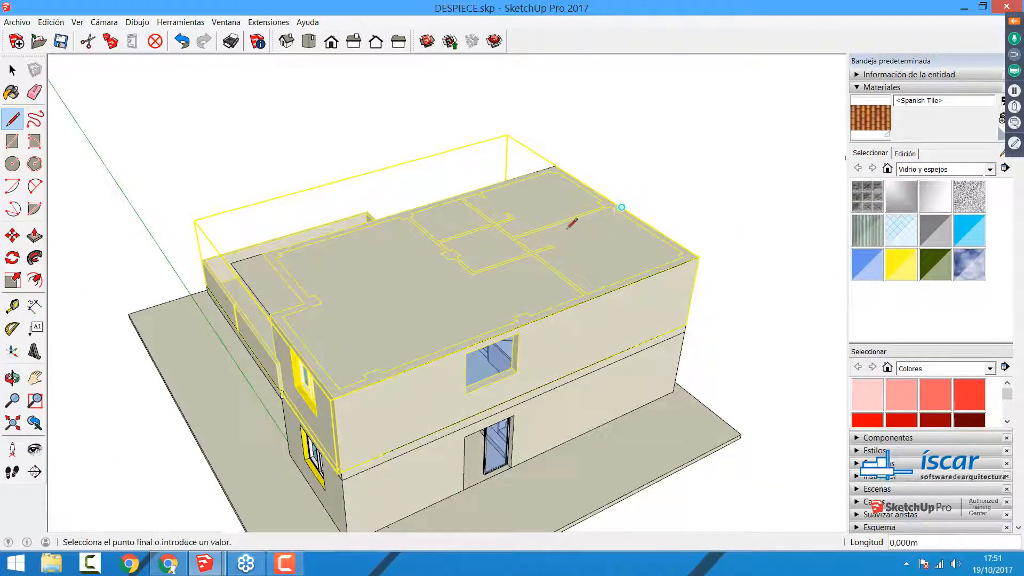
pyautogui.click(280, 322)
# Step: Move the divided rectangle about 28.17 m along the red axis, off the house, and deselect it
pyautogui.press('space')
pyautogui.click(394, 336)
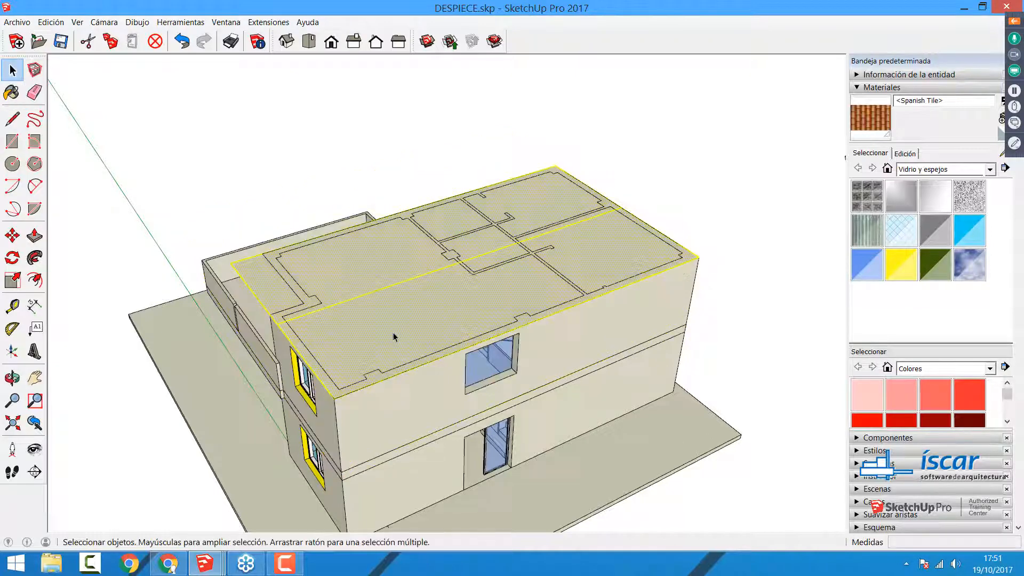
pyautogui.press('m')
pyautogui.click(434, 298)
pyautogui.scroll(-5, 457, 288)
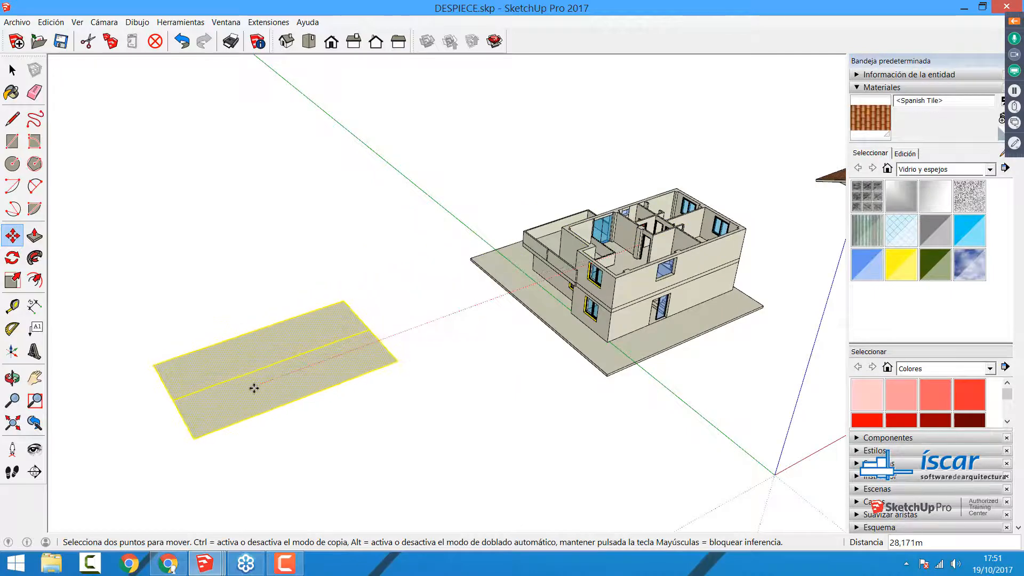
pyautogui.click(253, 386)
pyautogui.moveTo(344, 375); pyautogui.dragTo(442, 325, button='middle')
pyautogui.scroll(4, 442, 325)
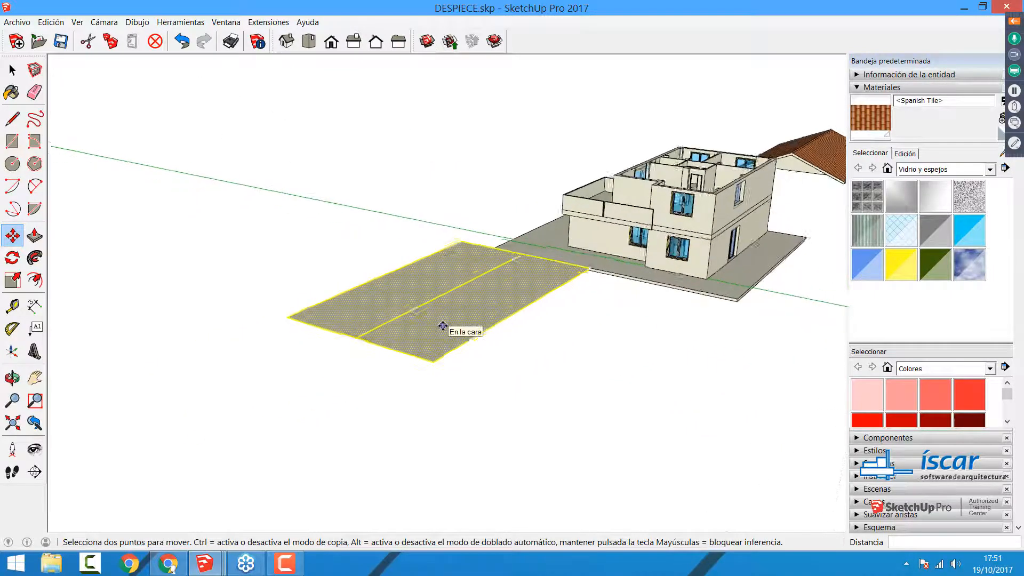
pyautogui.press('space')
pyautogui.click(517, 399)
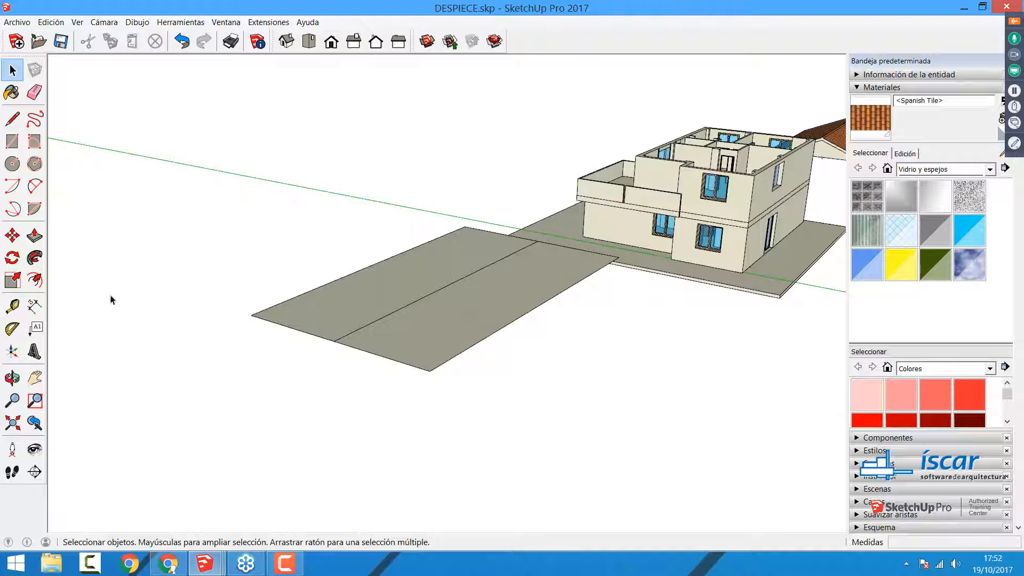
# Step: Enter "Instant Roof - Vali Architects" as 3D text, highlight the plugin name, and cancel the text placement
pyautogui.click(34, 351)
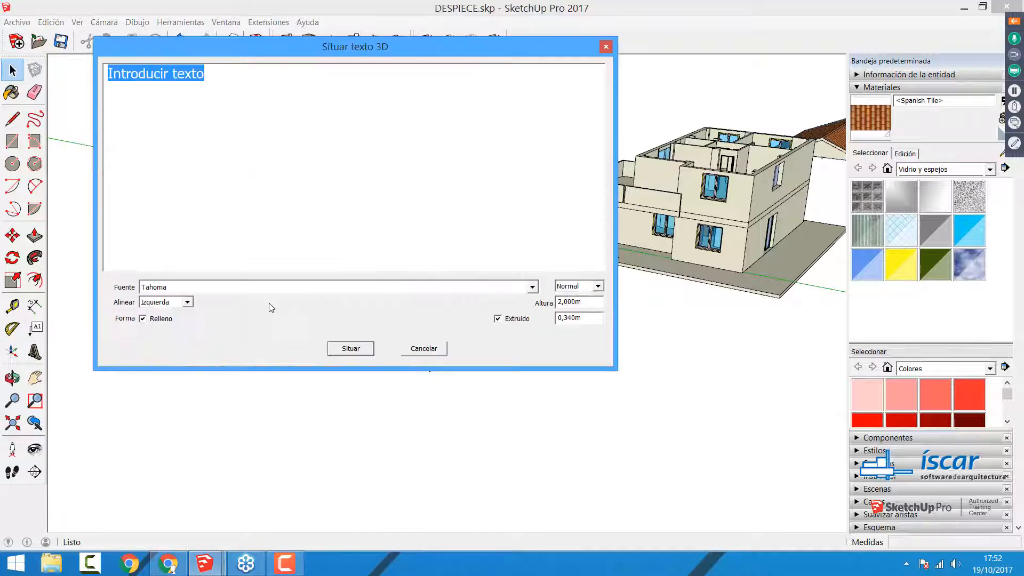
pyautogui.press('BackSpace')
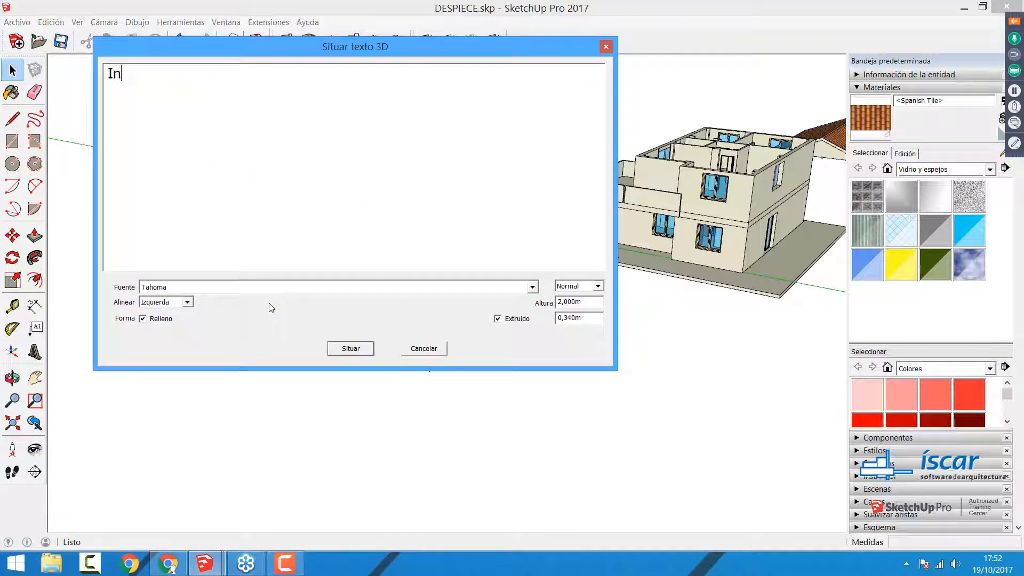
pyautogui.write('Instant Roof - Vali Architects')
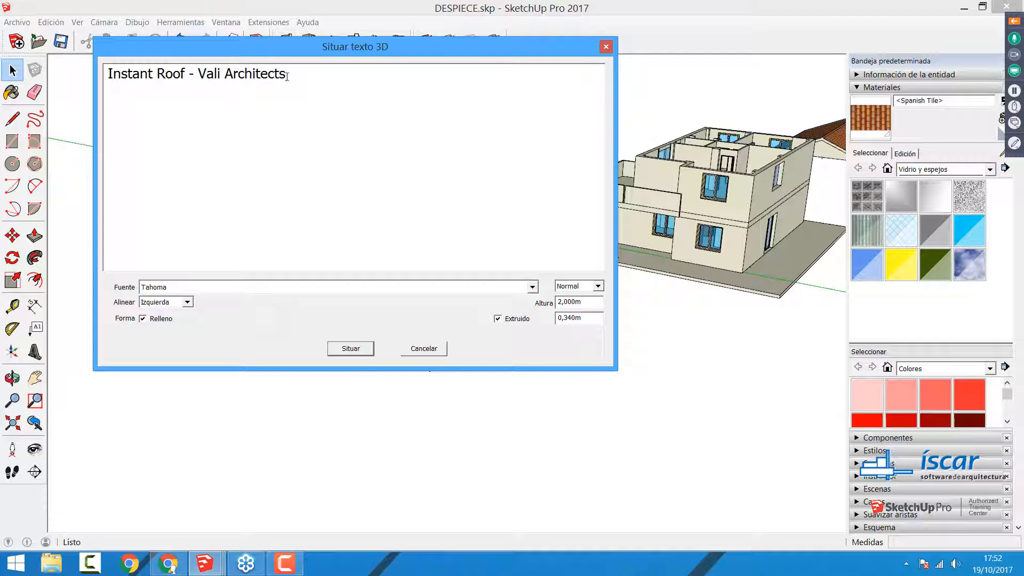
pyautogui.moveTo(287, 76); pyautogui.dragTo(107, 74)
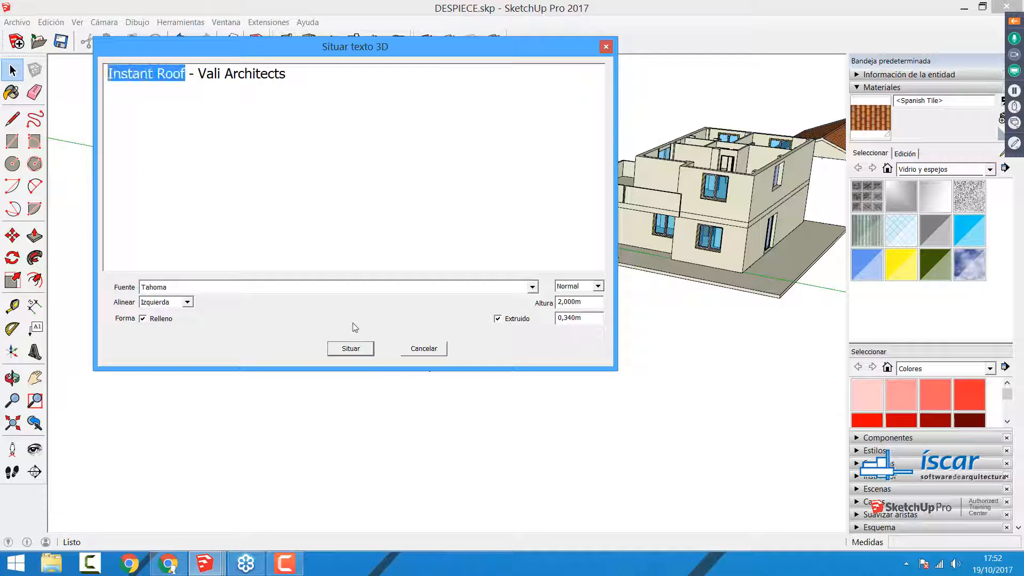
pyautogui.click(424, 349)
# Step: Raise the rectangle's centre line 1 m along the blue axis to form a gabled roof
pyautogui.click(422, 299)
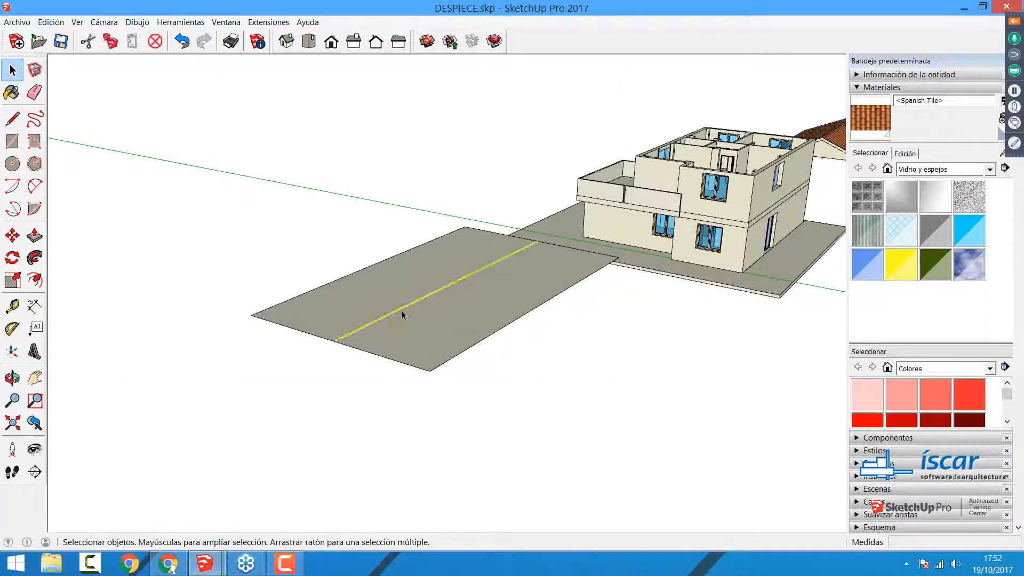
pyautogui.press('m')
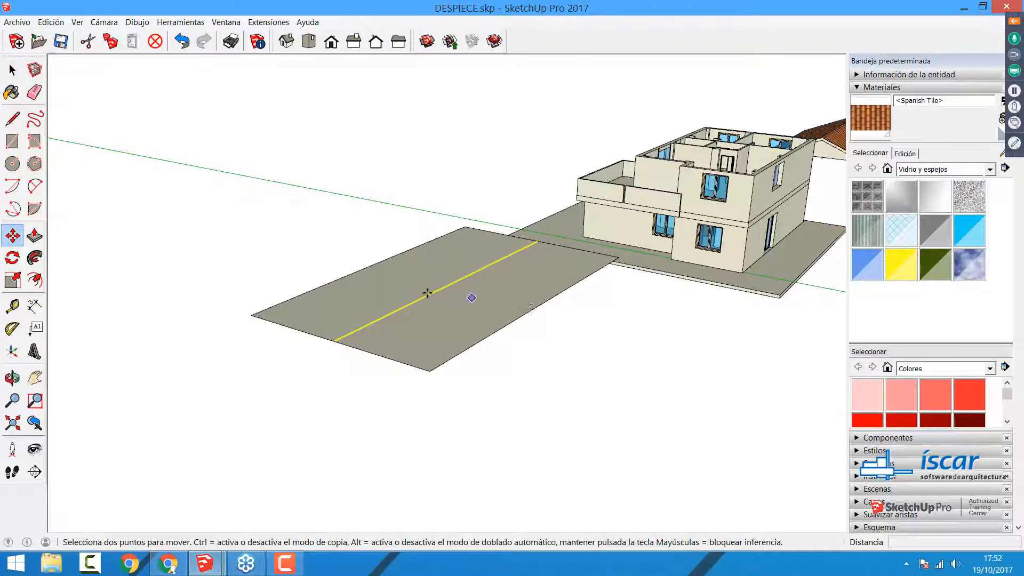
pyautogui.click(427, 295)
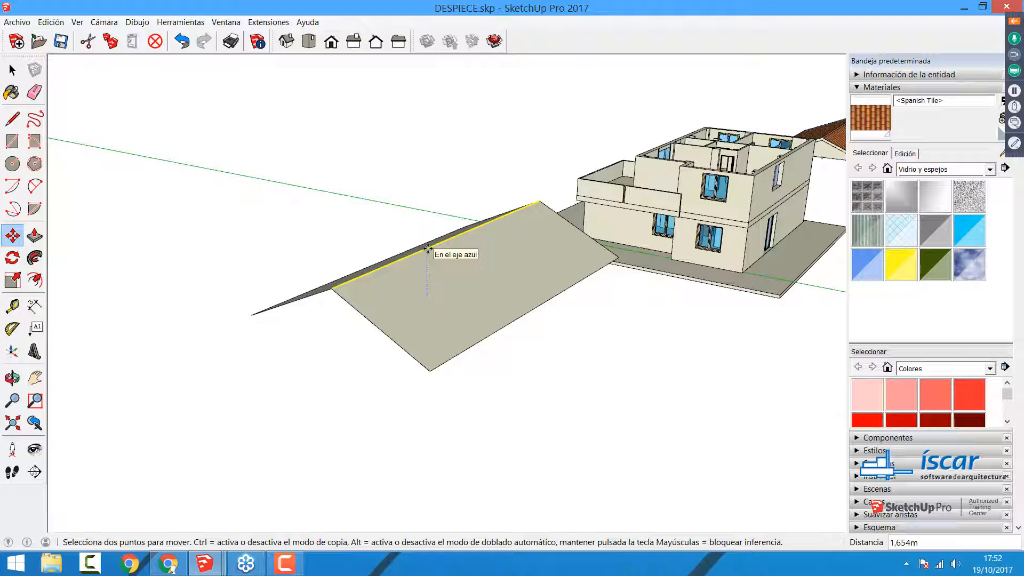
pyautogui.write('1')
pyautogui.press('Return')
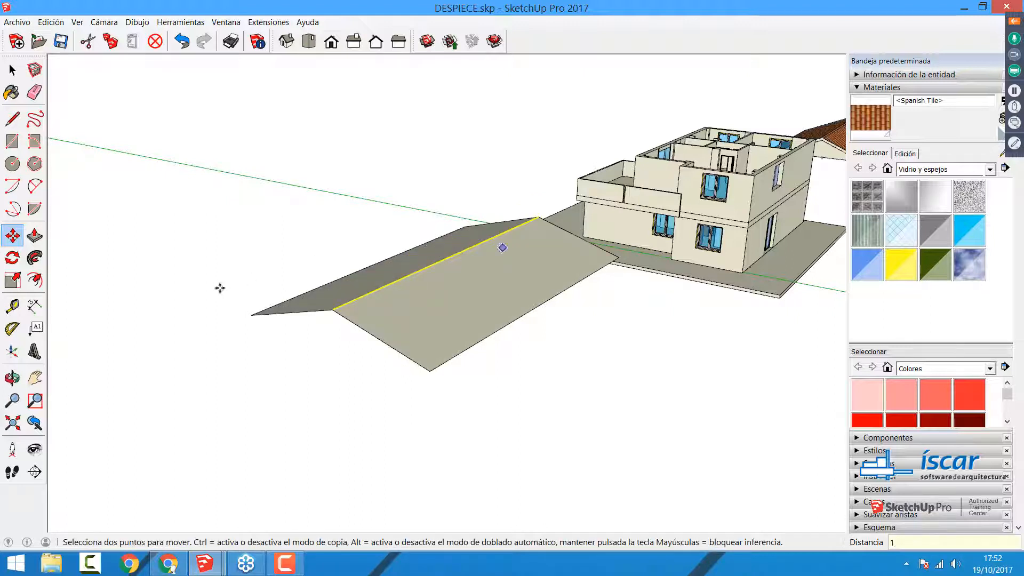
# Step: Push/pull one roof slope to a thickness of about 0.14 m and repeat the same thickness on the other slope
pyautogui.click(36, 235)
pyautogui.click(427, 326)
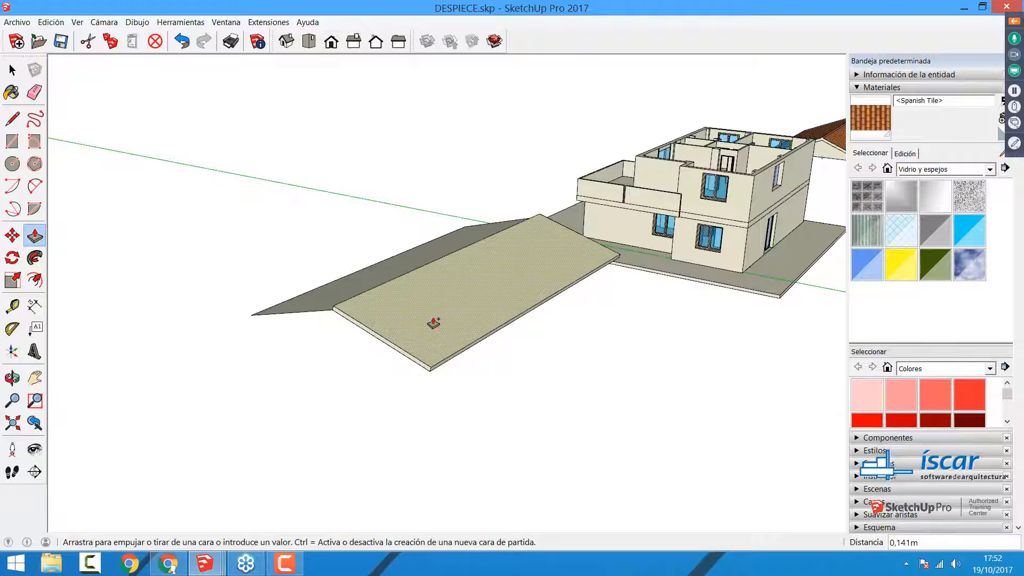
pyautogui.click(435, 323)
pyautogui.scroll(5, 346, 311)
pyautogui.scroll(-3, 369, 330)
pyautogui.doubleClick(386, 343)
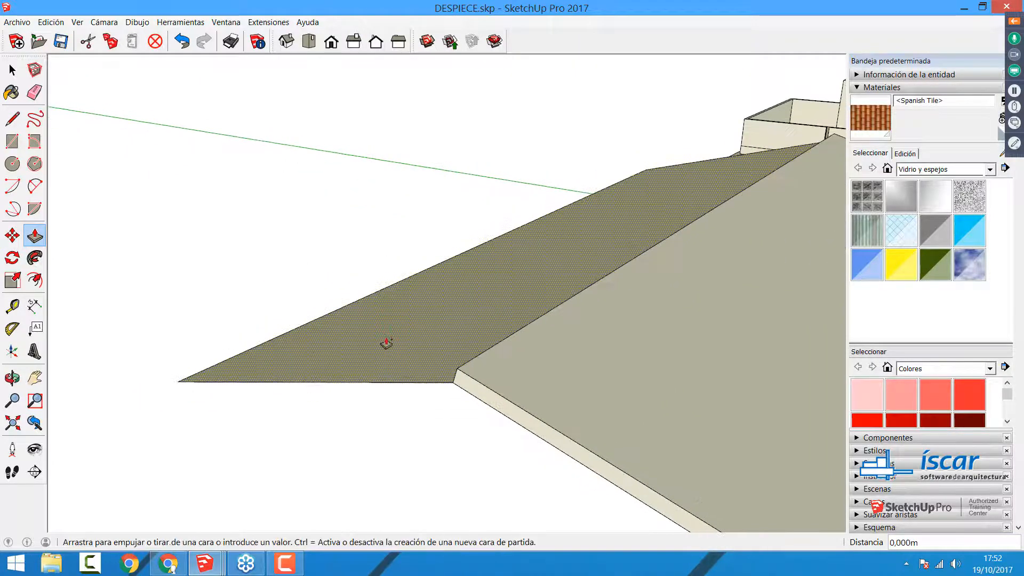
# Step: Close the V-shaped gap at the ridge end with a two-point arc bulging about 0.04 m upward between the slopes' upper corners
pyautogui.scroll(-2, 357, 333)
pyautogui.moveTo(739, 268); pyautogui.dragTo(456, 226, button='middle')
pyautogui.scroll(-3, 647, 338)
pyautogui.moveTo(647, 338); pyautogui.dragTo(526, 365, button='middle')
pyautogui.scroll(4, 502, 369)
pyautogui.scroll(-2, 503, 369)
pyautogui.moveTo(421, 350); pyautogui.dragTo(442, 320, button='middle')
pyautogui.press('p')
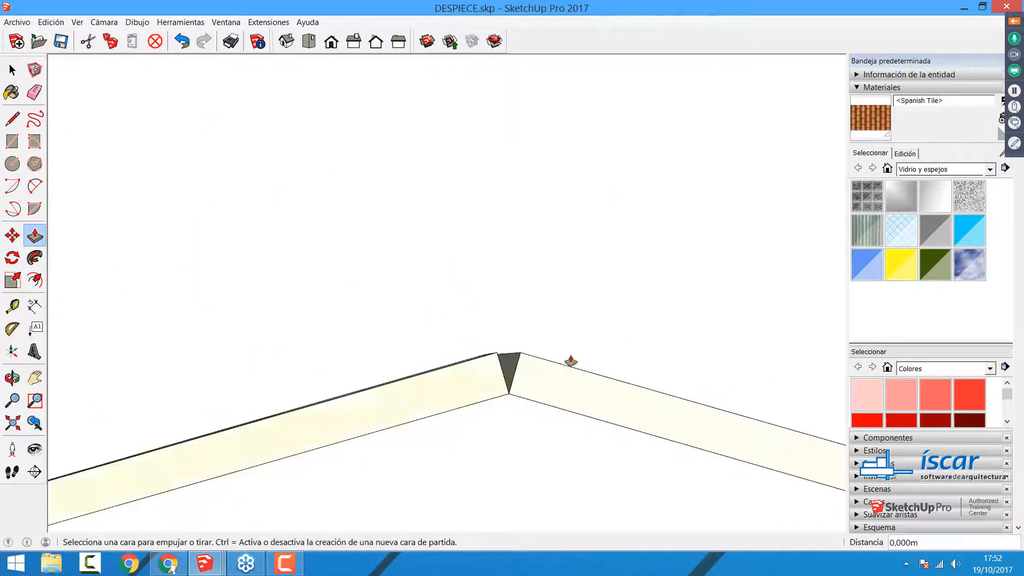
pyautogui.moveTo(558, 375)
pyautogui.mouseDown(button='middle')
pyautogui.moveTo(555, 391)
pyautogui.moveTo(533, 388)
pyautogui.moveTo(546, 389)
pyautogui.mouseUp(button='middle')
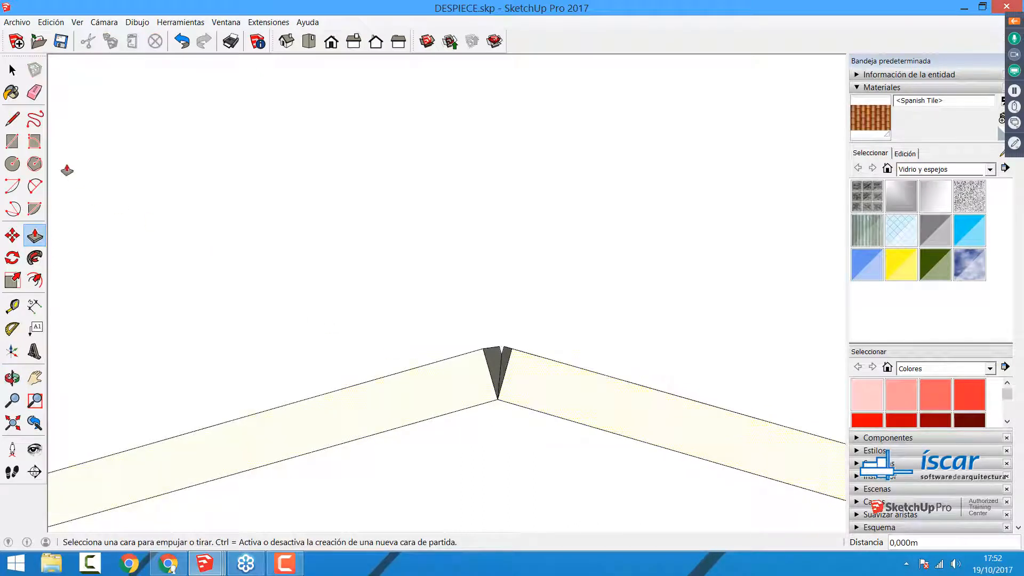
pyautogui.click(35, 187)
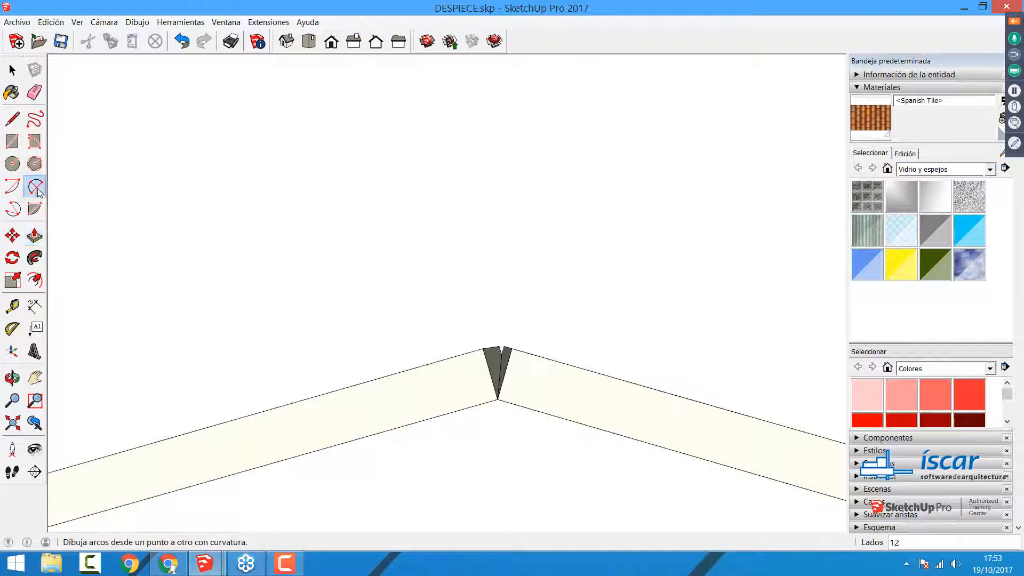
pyautogui.click(483, 348)
pyautogui.click(512, 347)
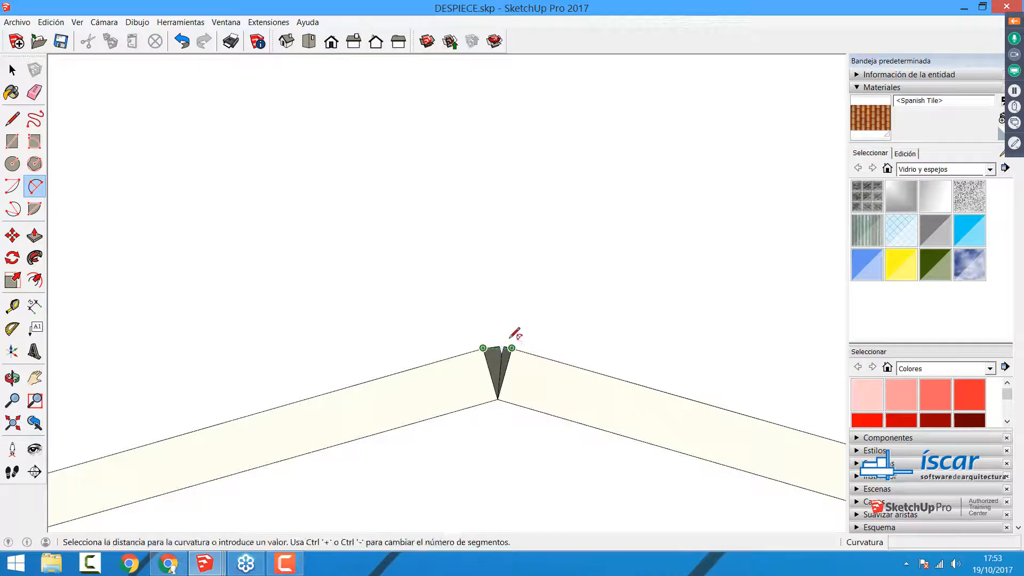
pyautogui.click(507, 331)
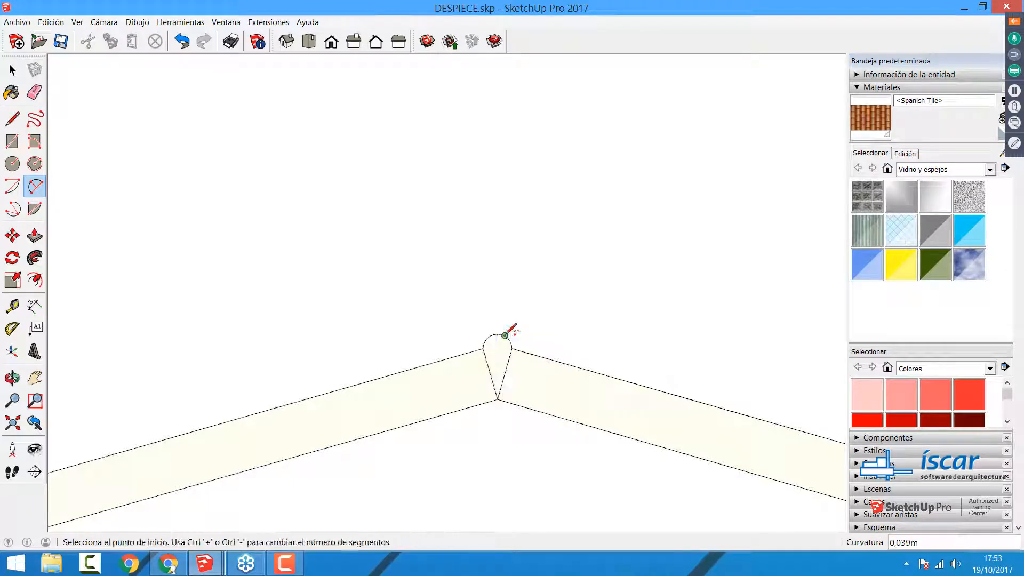
# Step: Extrude the rounded ridge profile 12 m along the full length of the roof
pyautogui.press('space')
pyautogui.moveTo(532, 313); pyautogui.dragTo(393, 352, button='middle')
pyautogui.moveTo(293, 410); pyautogui.dragTo(266, 426, button='middle')
pyautogui.click(34, 236)
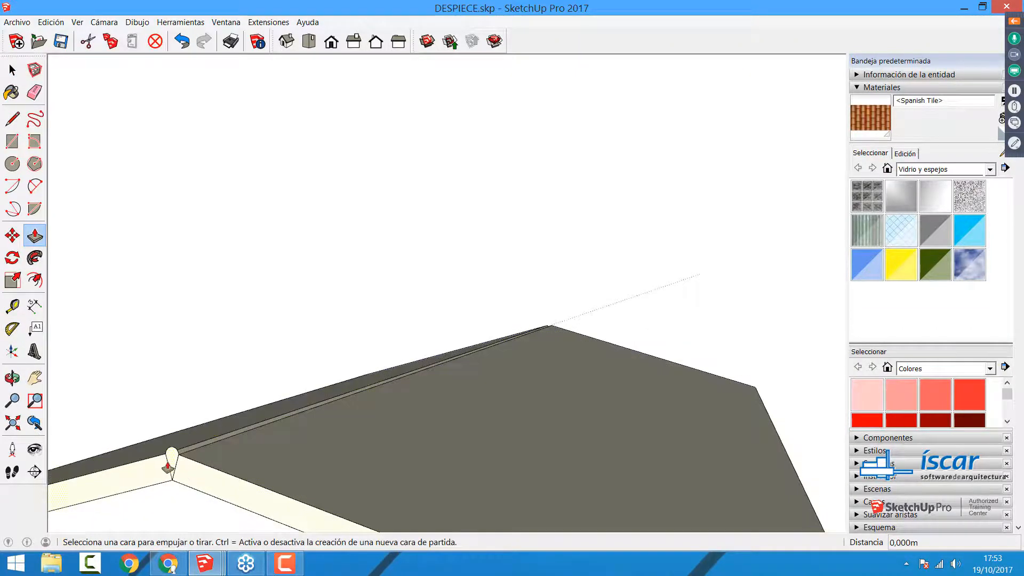
pyautogui.click(171, 463)
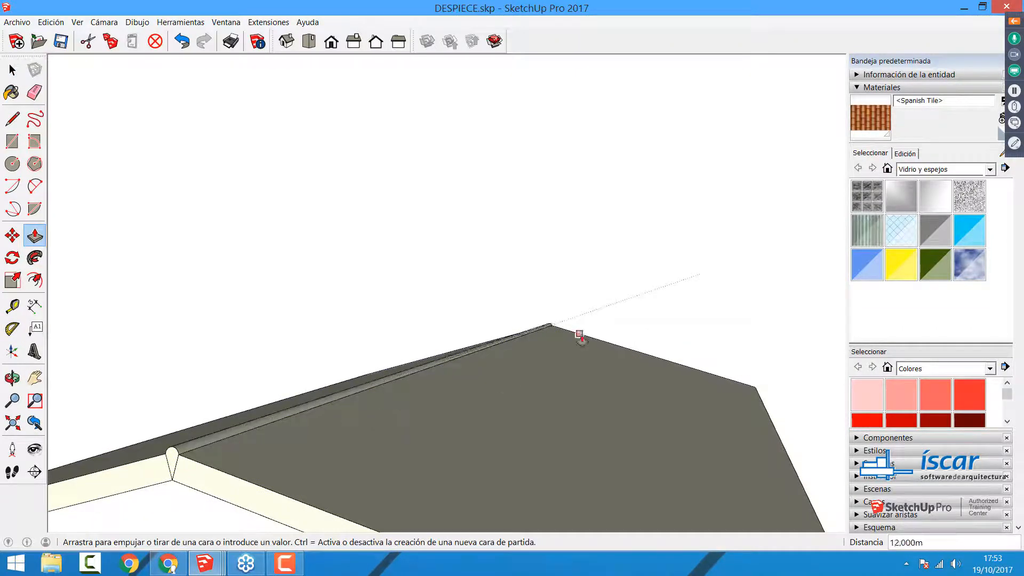
pyautogui.write('12')
pyautogui.press('Return')
pyautogui.scroll(-5, 575, 344)
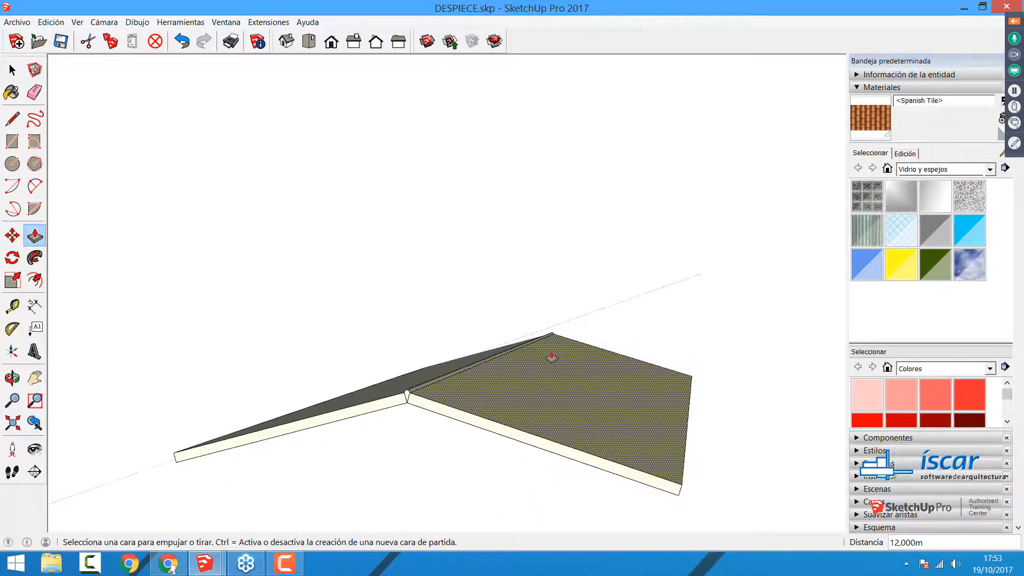
# Step: Draw a 7 m line between the two lower eave corners to close the triangular gable face
pyautogui.press('space')
pyautogui.click(12, 118)
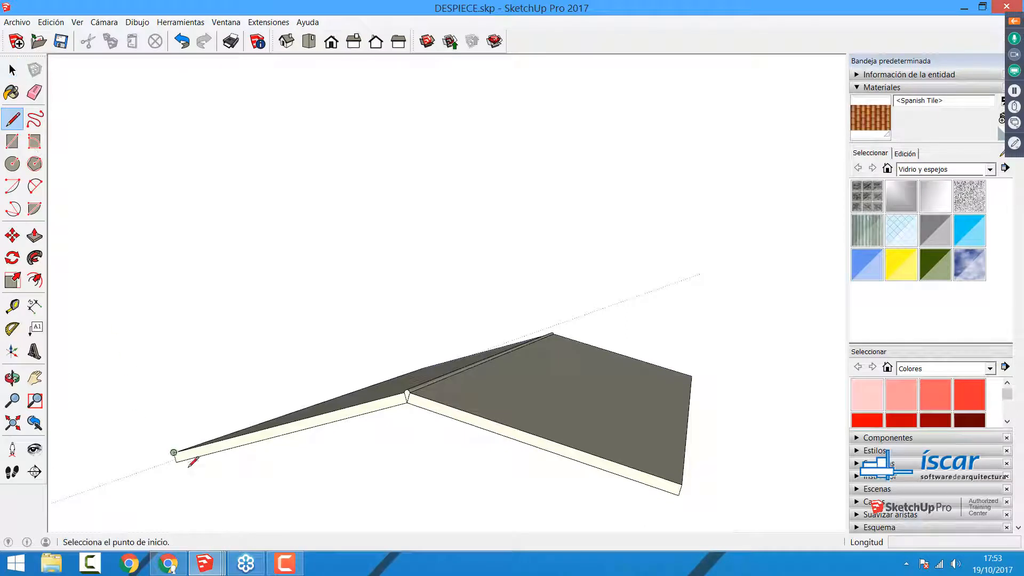
pyautogui.click(177, 461)
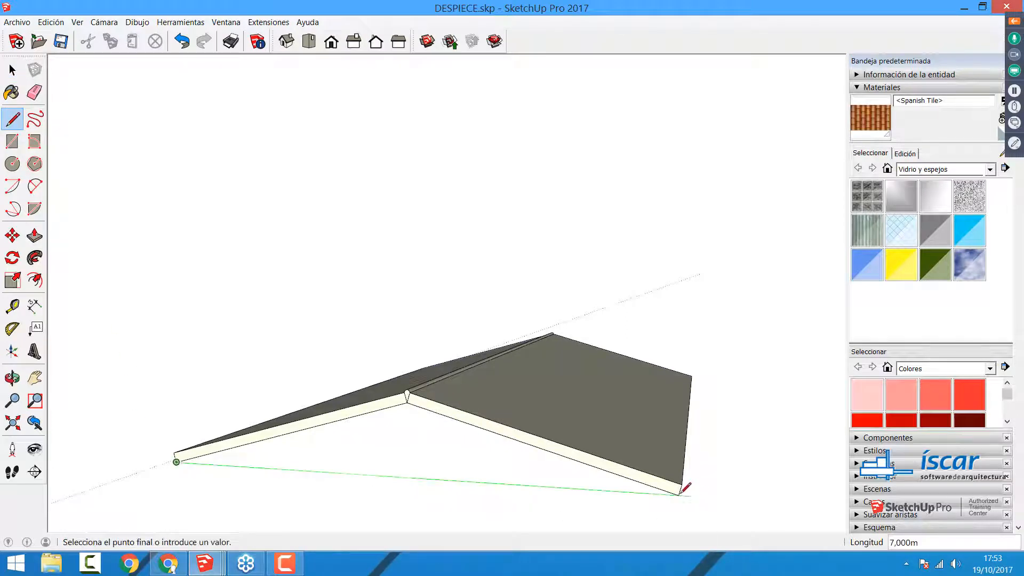
pyautogui.click(679, 493)
pyautogui.press('space')
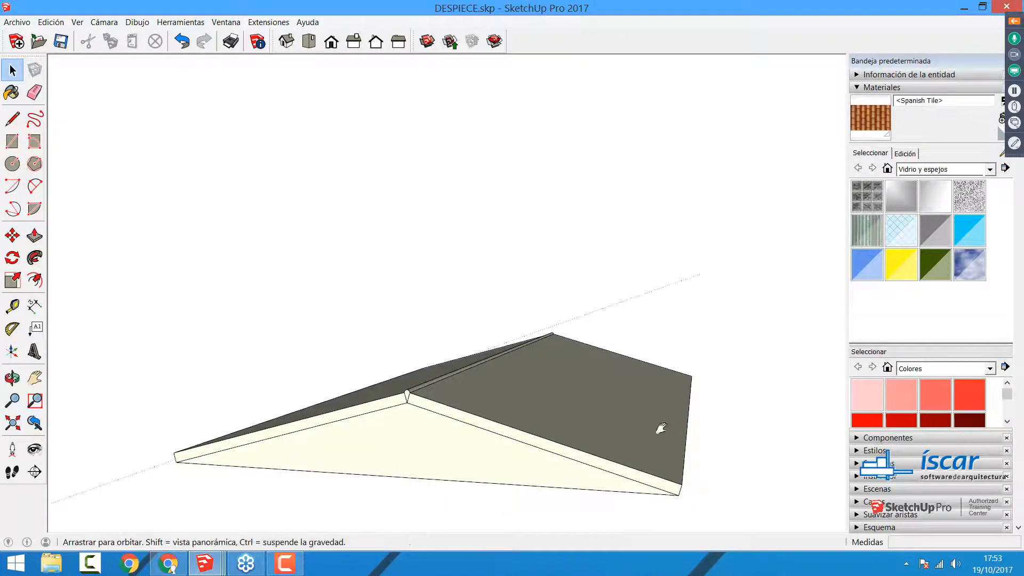
# Step: Extrude the triangular gable face 12 m beneath the slopes to the roof's opposite end
pyautogui.moveTo(660, 427); pyautogui.dragTo(363, 393, button='middle')
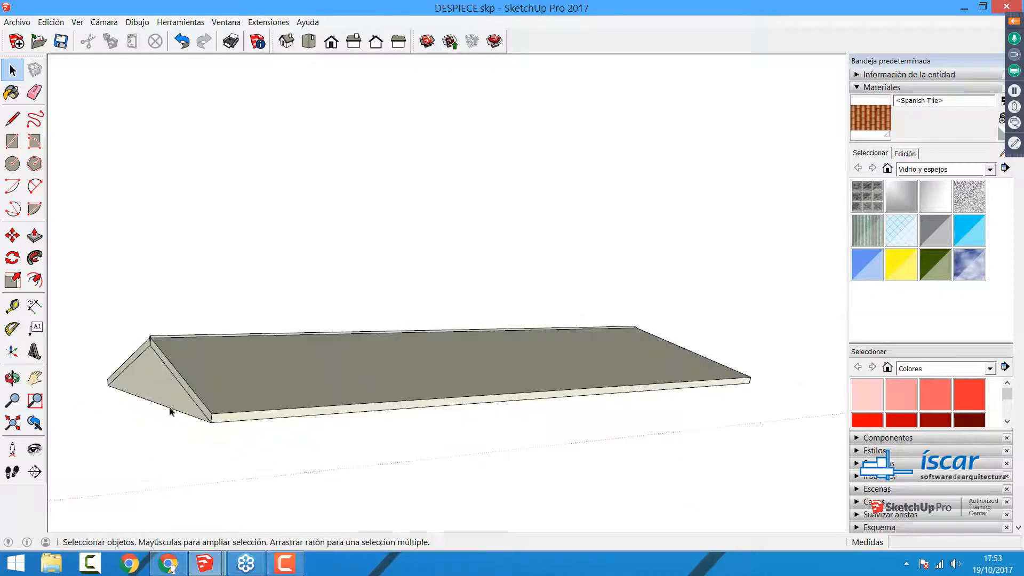
pyautogui.click(147, 398)
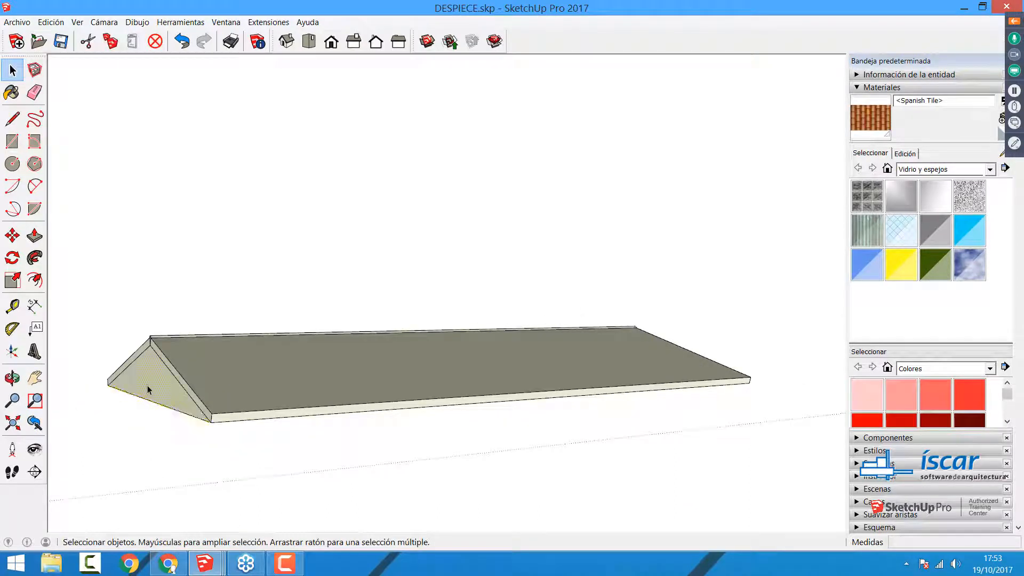
pyautogui.click(155, 403)
pyautogui.press('p')
pyautogui.moveTo(516, 425); pyautogui.dragTo(70, 412, button='middle')
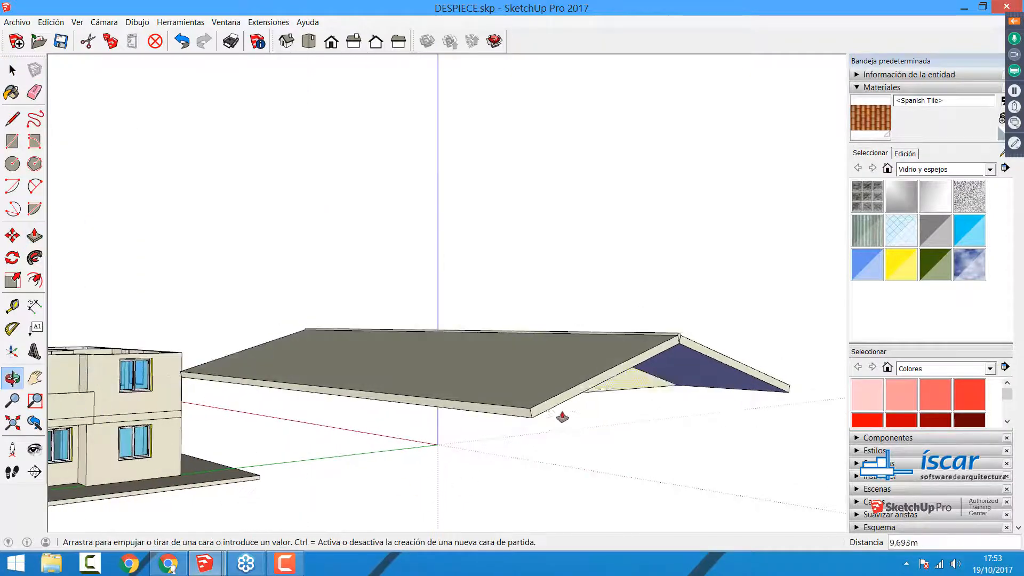
# Step: Erase the V-shaped seam lines between the ridge profile and the slopes at the roof's end
pyautogui.press('e')
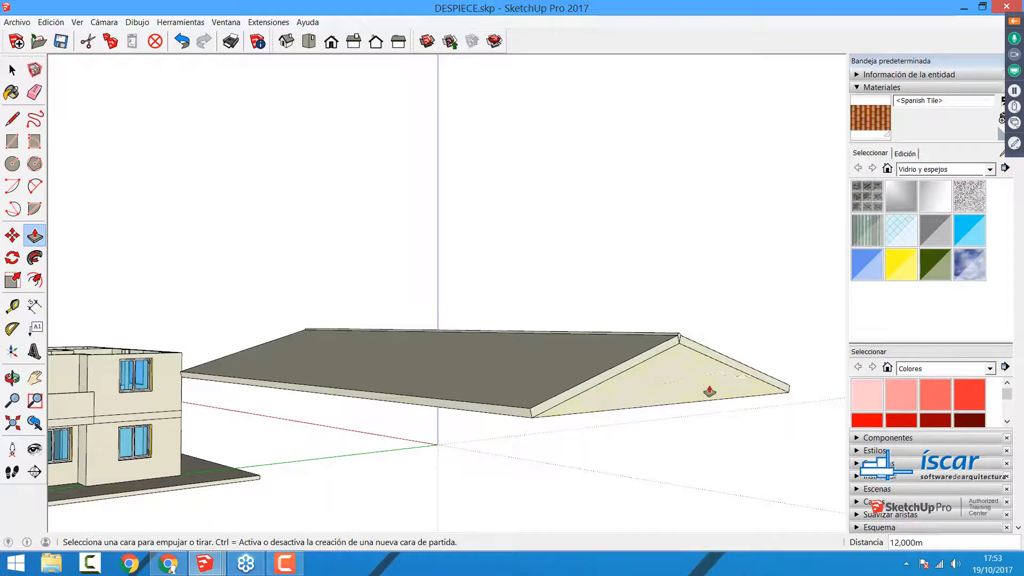
pyautogui.scroll(8, 693, 363)
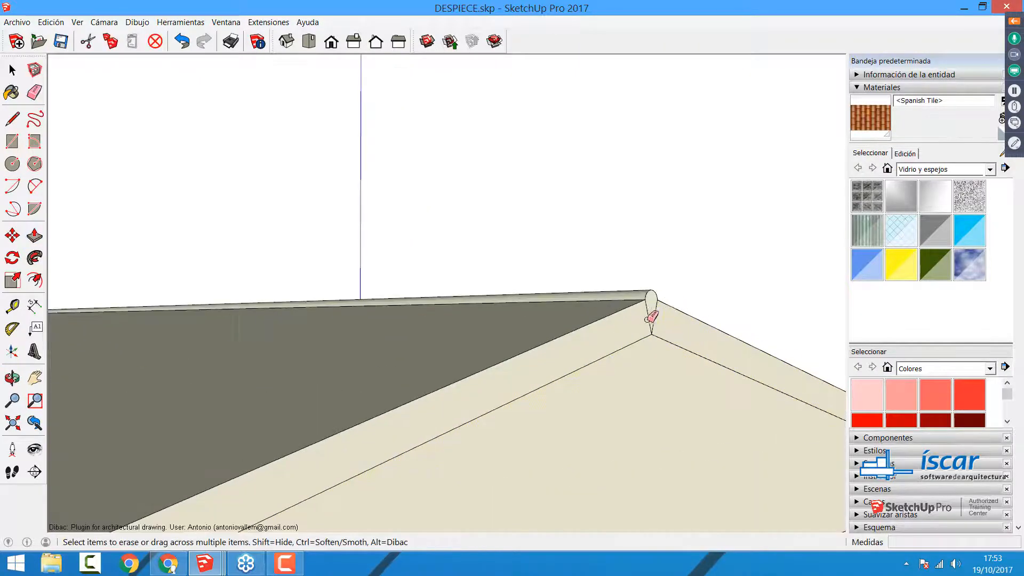
pyautogui.scroll(-5, 651, 311)
# Step: Extrude the roof slopes' end face about 0.49 m beyond the triangular gable to form an overhang
pyautogui.press('p')
pyautogui.scroll(-2, 657, 362)
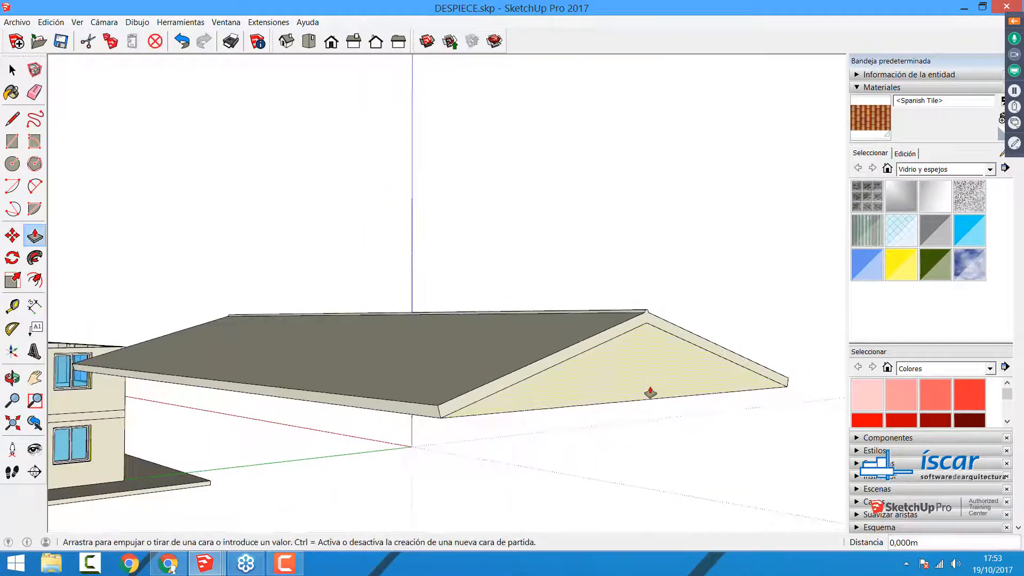
pyautogui.click(649, 391)
pyautogui.press('Escape')
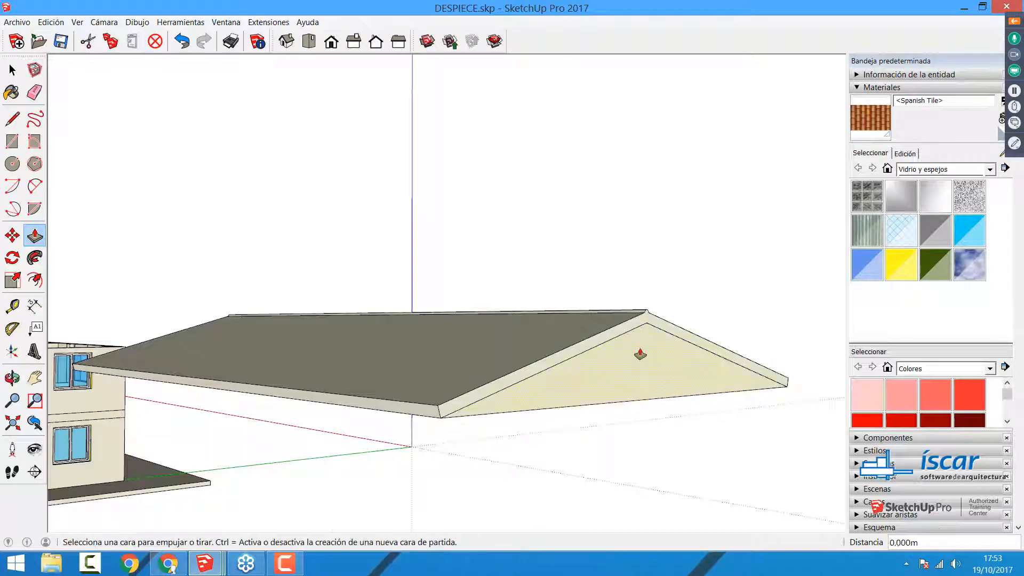
pyautogui.click(640, 327)
pyautogui.click(669, 336)
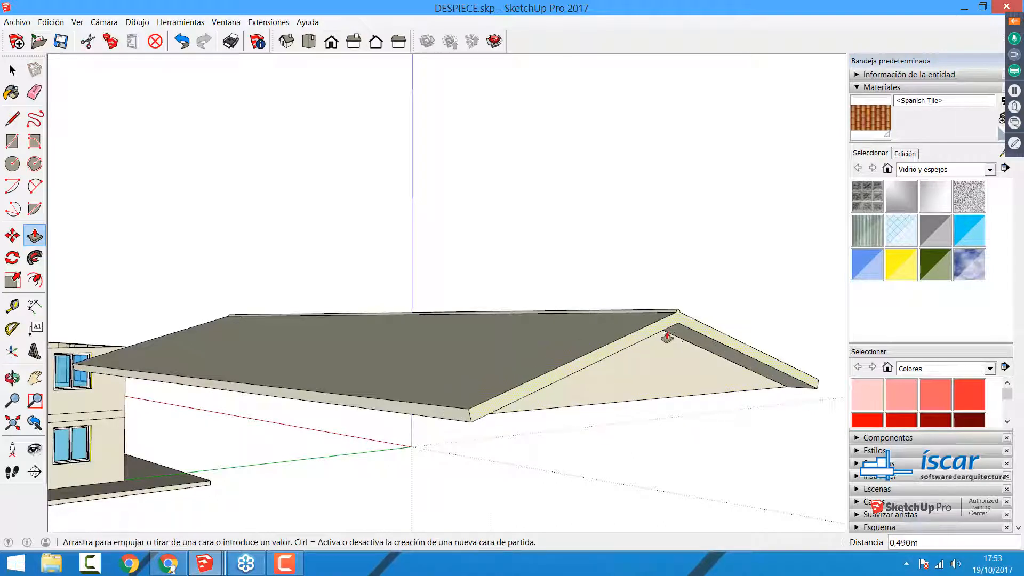
# Step: Select all the connected roof geometry and make it a group
pyautogui.press('space')
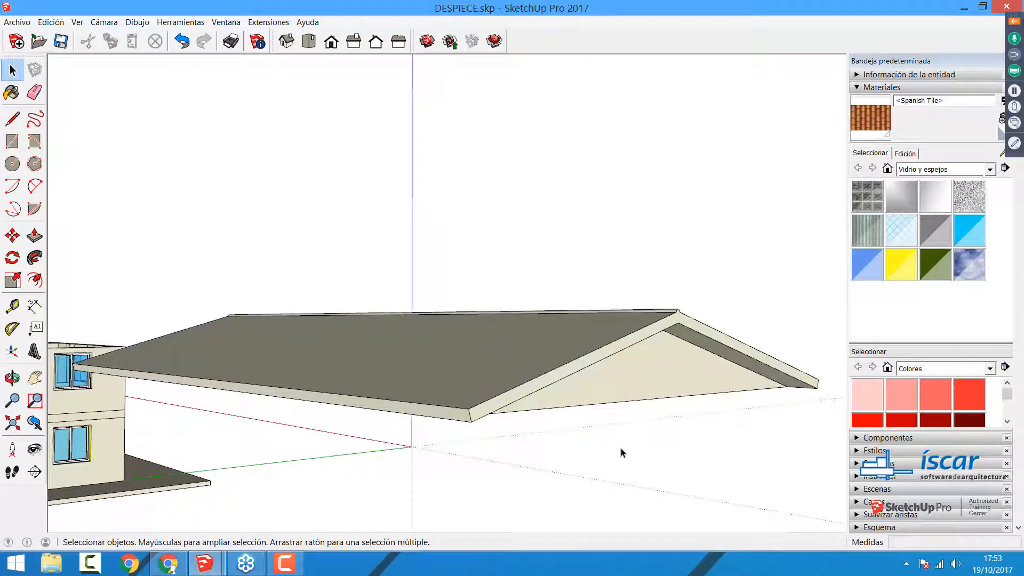
pyautogui.moveTo(619, 450); pyautogui.dragTo(562, 427, button='middle')
pyautogui.tripleClick(540, 377)
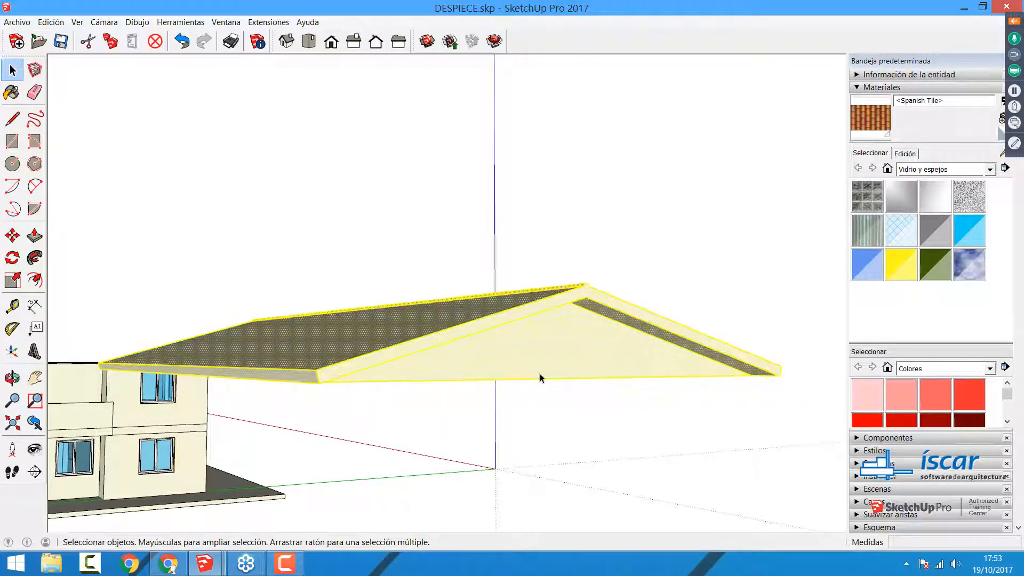
pyautogui.rightClick(540, 378)
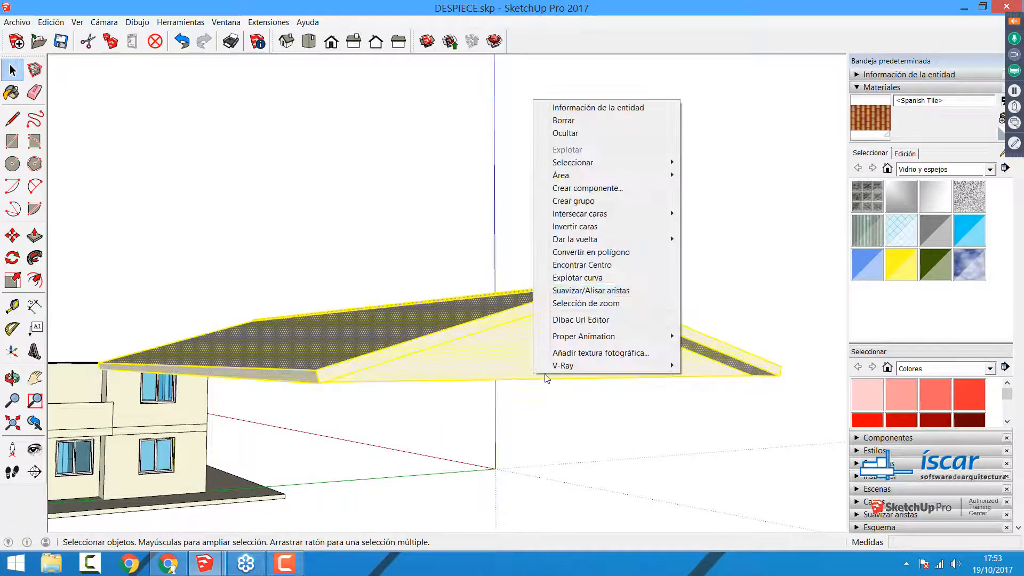
pyautogui.click(568, 210)
# Step: Inside the roof group, erase the ridge-end seam and extrude the slopes' end face beyond the opposite gable as an overhang
pyautogui.moveTo(558, 360); pyautogui.dragTo(526, 379, button='middle')
pyautogui.moveTo(276, 380); pyautogui.dragTo(851, 422, button='middle')
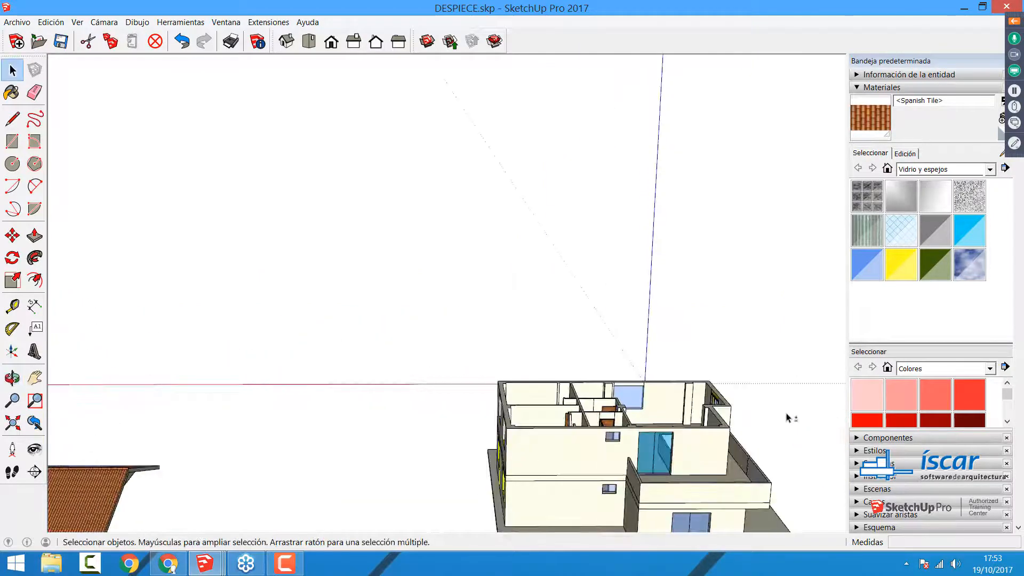
pyautogui.moveTo(789, 418); pyautogui.dragTo(500, 339, button='middle')
pyautogui.scroll(6, 500, 339)
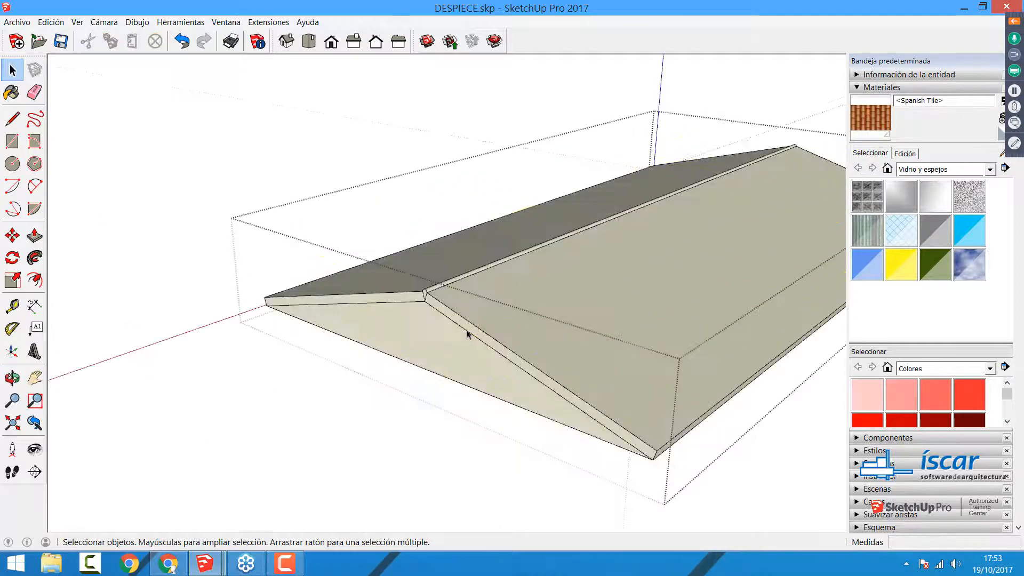
pyautogui.press('p')
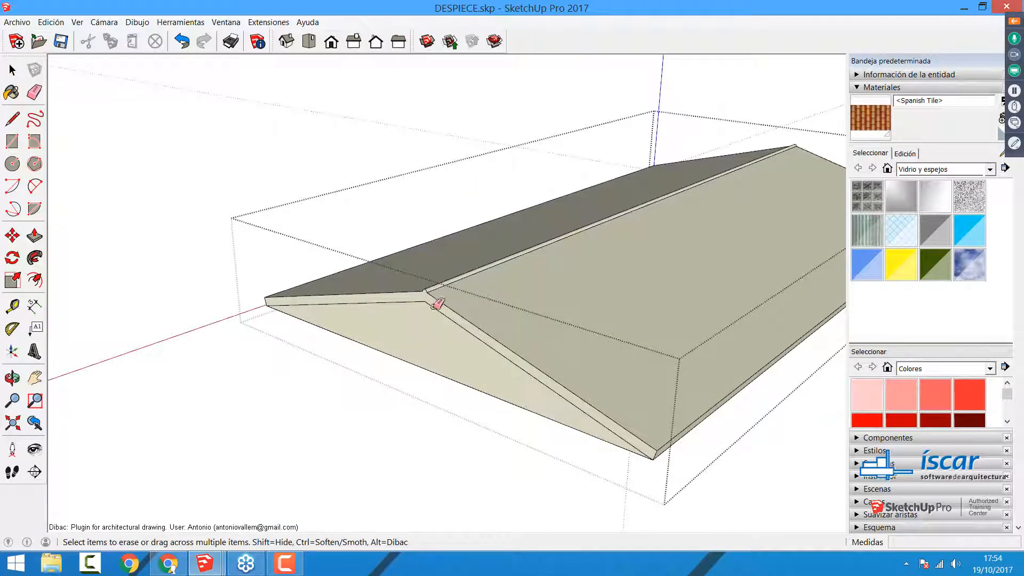
pyautogui.moveTo(424, 310); pyautogui.dragTo(391, 338)
pyautogui.press('space')
pyautogui.click(355, 431)
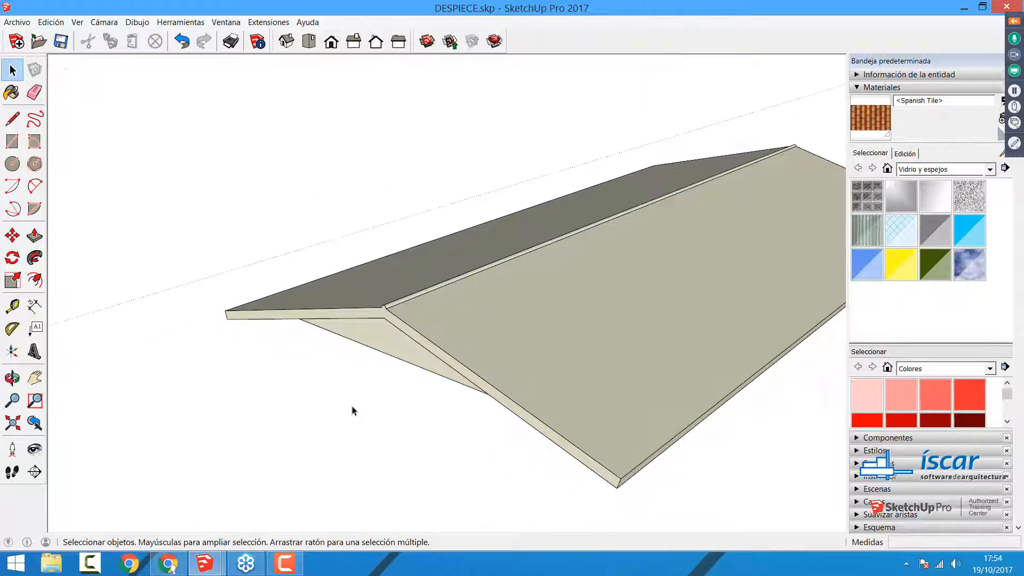
# Step: Move the roof group onto the top of the house so that it covers the upper storey
pyautogui.scroll(-1, 441, 344)
pyautogui.click(441, 343)
pyautogui.moveTo(439, 343); pyautogui.dragTo(466, 357, button='middle')
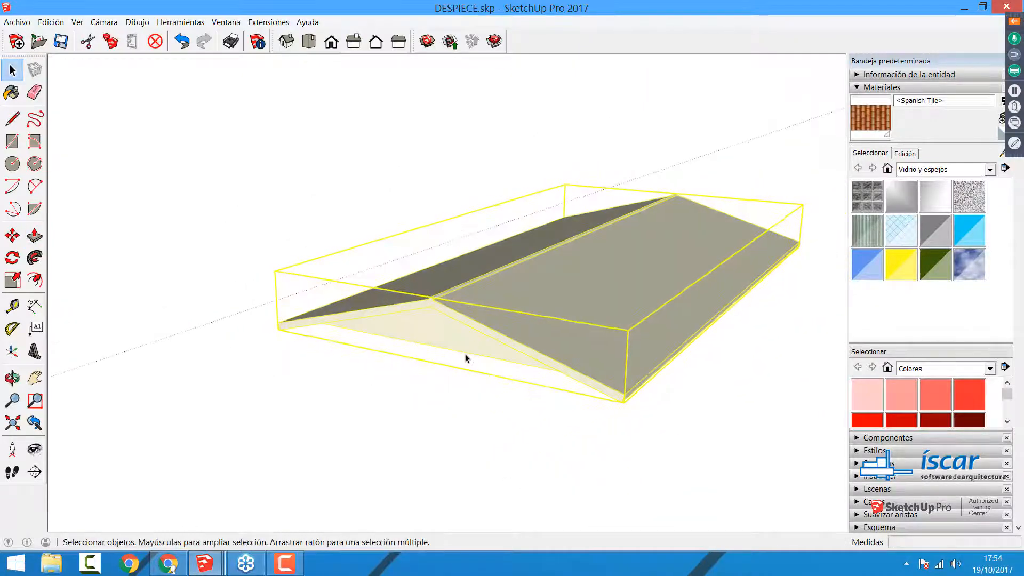
pyautogui.press('m')
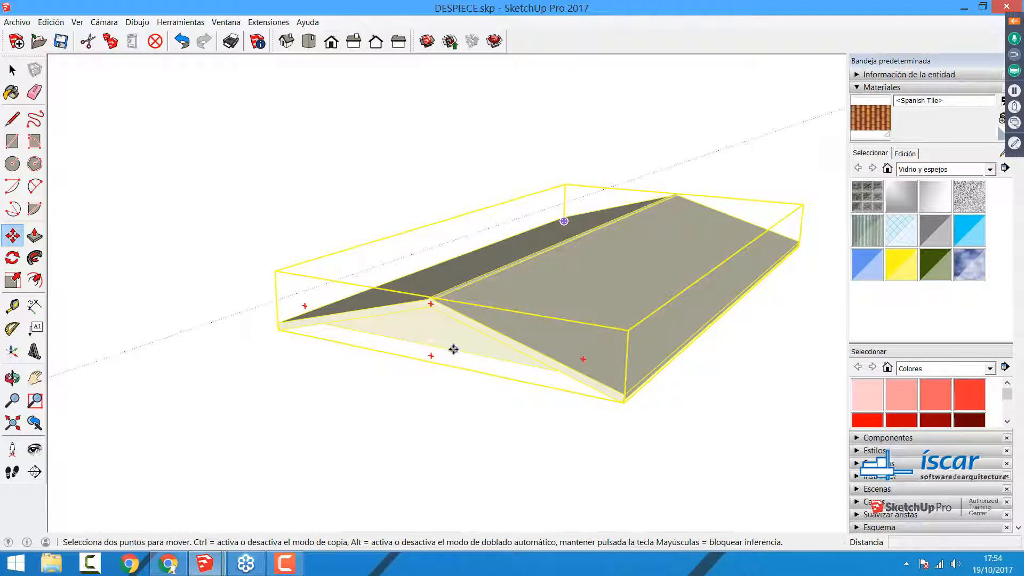
pyautogui.scroll(-8, 459, 336)
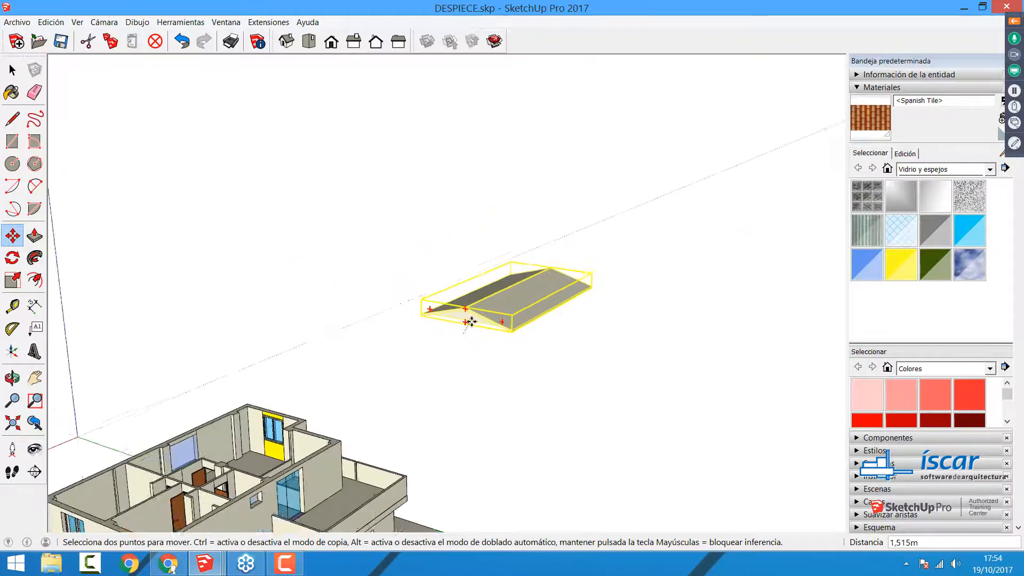
pyautogui.moveTo(469, 320); pyautogui.dragTo(688, 368, button='middle')
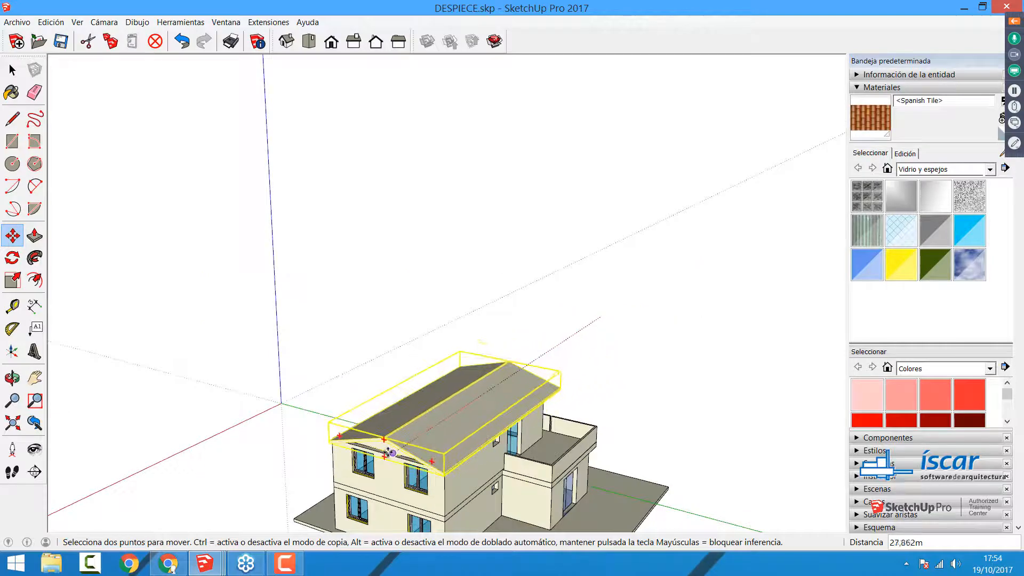
pyautogui.click(386, 453)
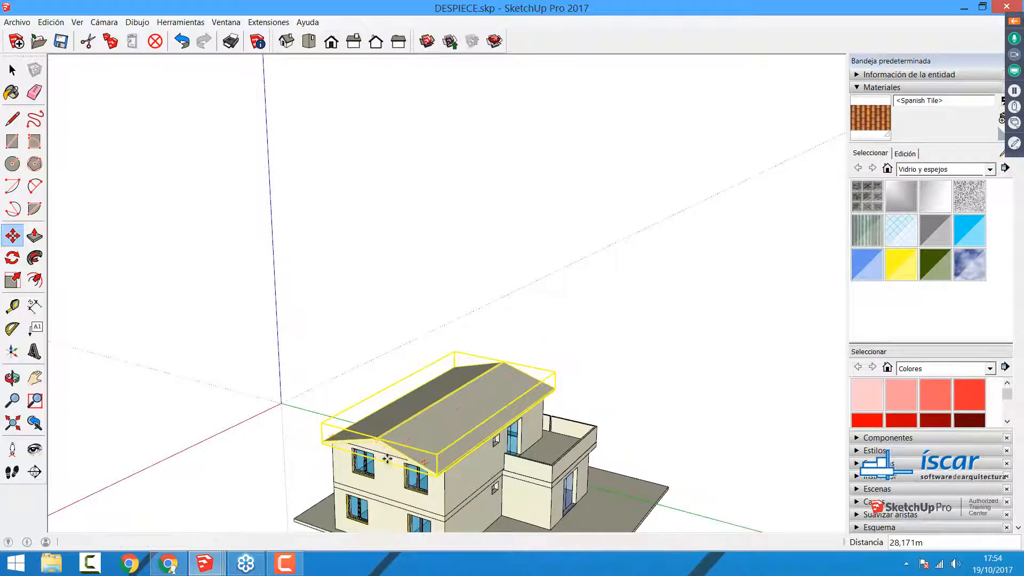
pyautogui.press('space')
pyautogui.click(626, 372)
# Step: Paint both slopes and the ridge inside the roof group with the Spanish Tile material
pyautogui.scroll(5, 437, 433)
pyautogui.doubleClick(437, 433)
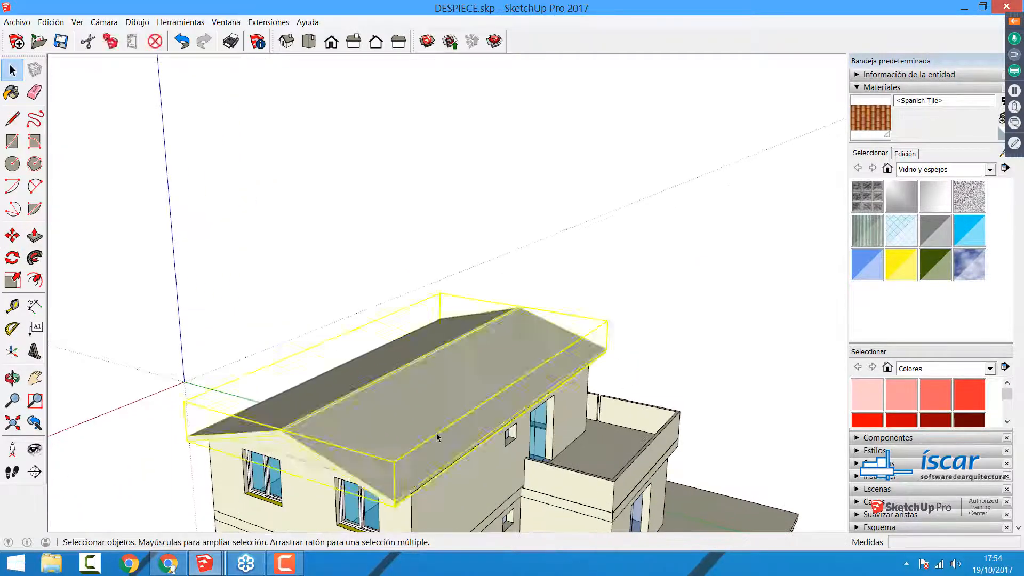
pyautogui.click(870, 118)
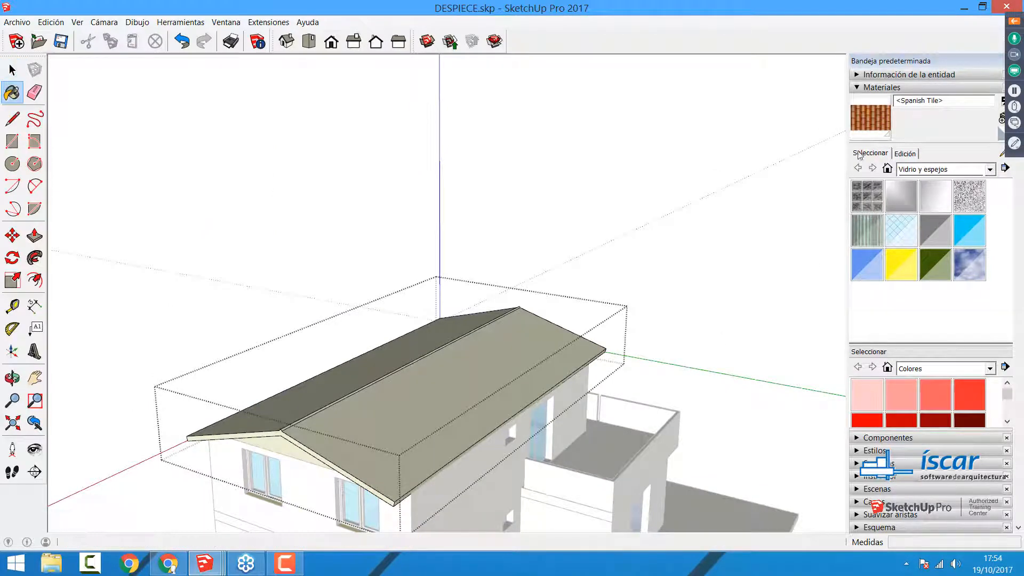
pyautogui.click(407, 430)
pyautogui.click(344, 387)
pyautogui.scroll(4, 320, 408)
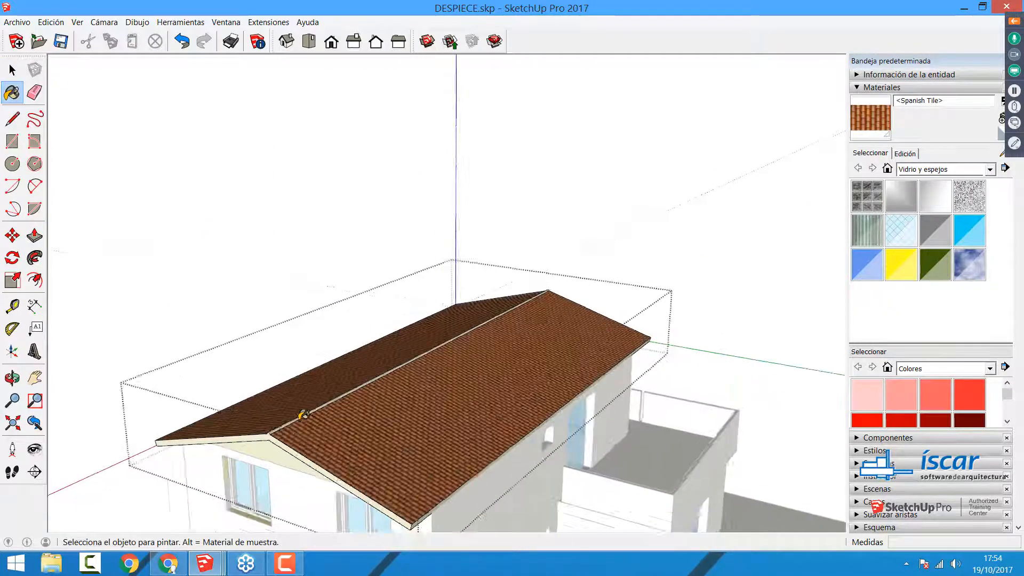
pyautogui.click(297, 412)
pyautogui.press('space')
pyautogui.scroll(-8, 449, 360)
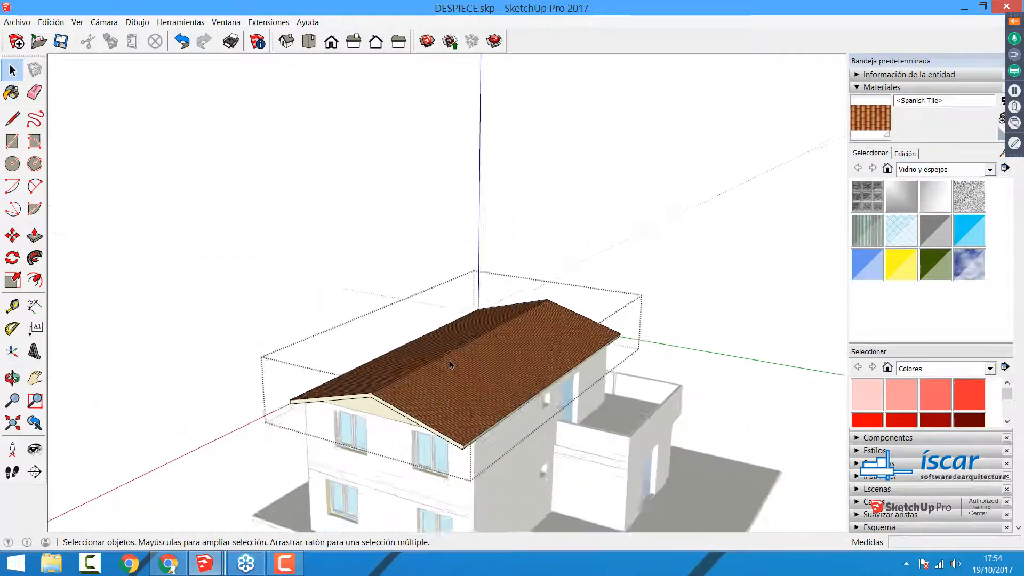
# Step: Inspect the roofed house from several sides and select its roof, upper storey and ground floor in turn
pyautogui.moveTo(625, 356); pyautogui.dragTo(469, 380, button='middle')
pyautogui.scroll(4, 470, 380)
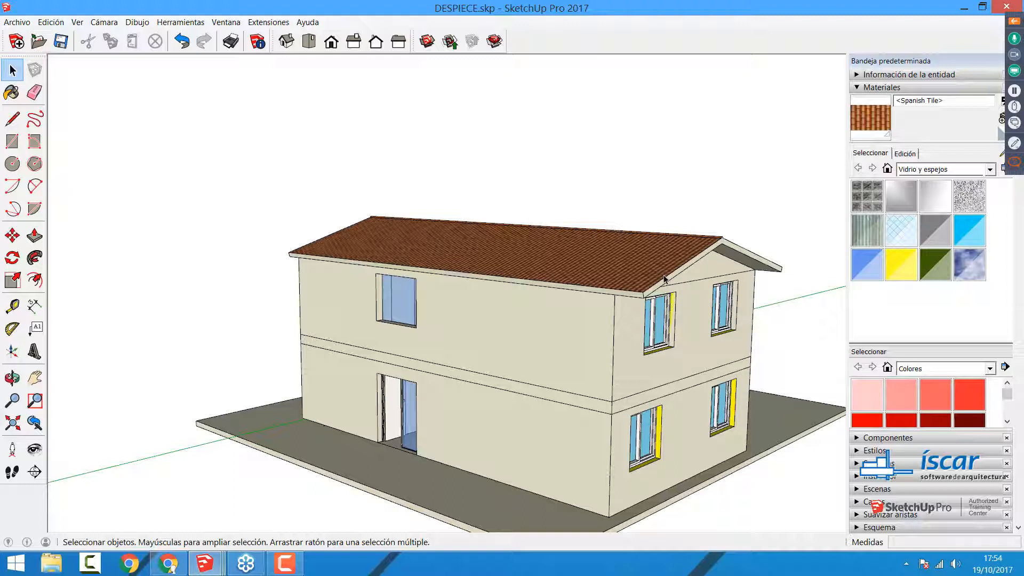
pyautogui.moveTo(668, 347); pyautogui.dragTo(539, 268, button='middle')
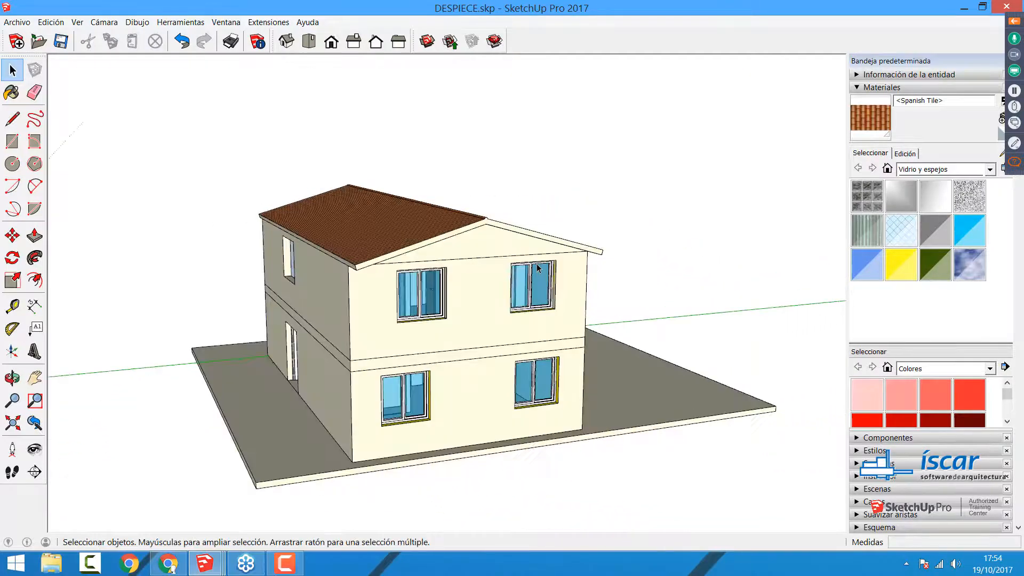
pyautogui.moveTo(477, 264); pyautogui.dragTo(499, 241, button='middle')
pyautogui.click(498, 241)
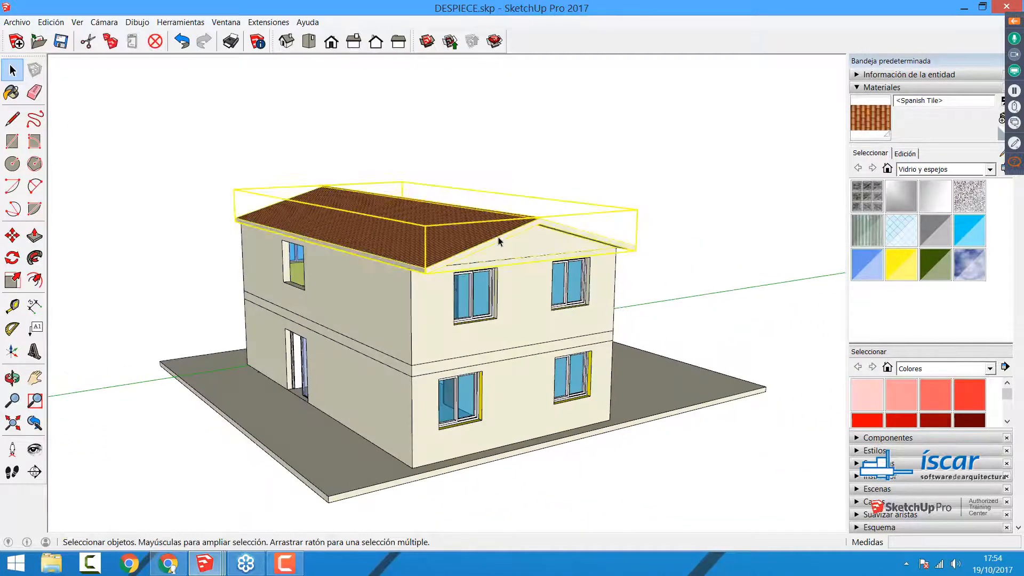
pyautogui.click(502, 287)
pyautogui.click(489, 360)
pyautogui.click(502, 402)
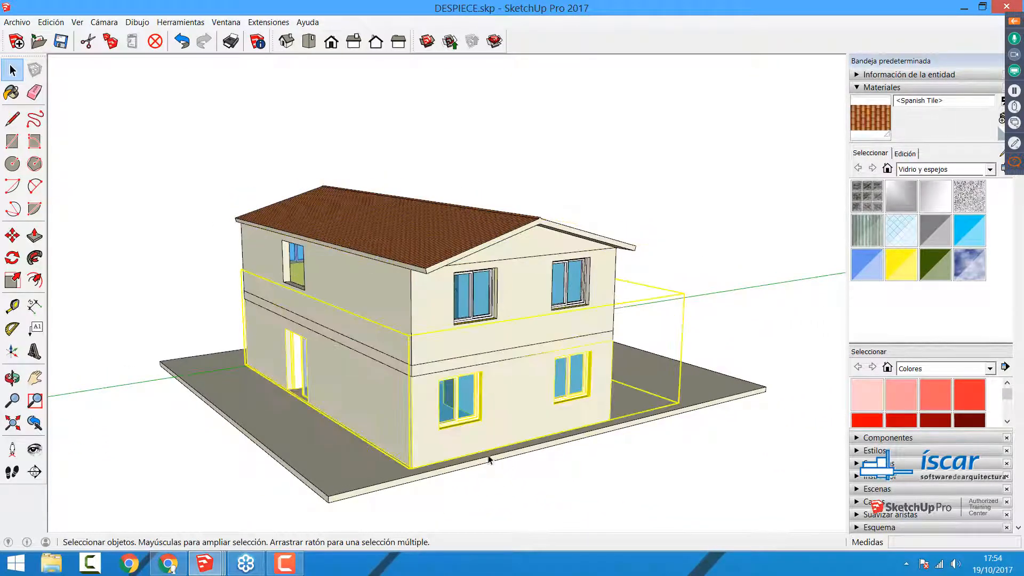
# Step: Select the ground slab beneath the house with its edges and make it a group
pyautogui.click(330, 481)
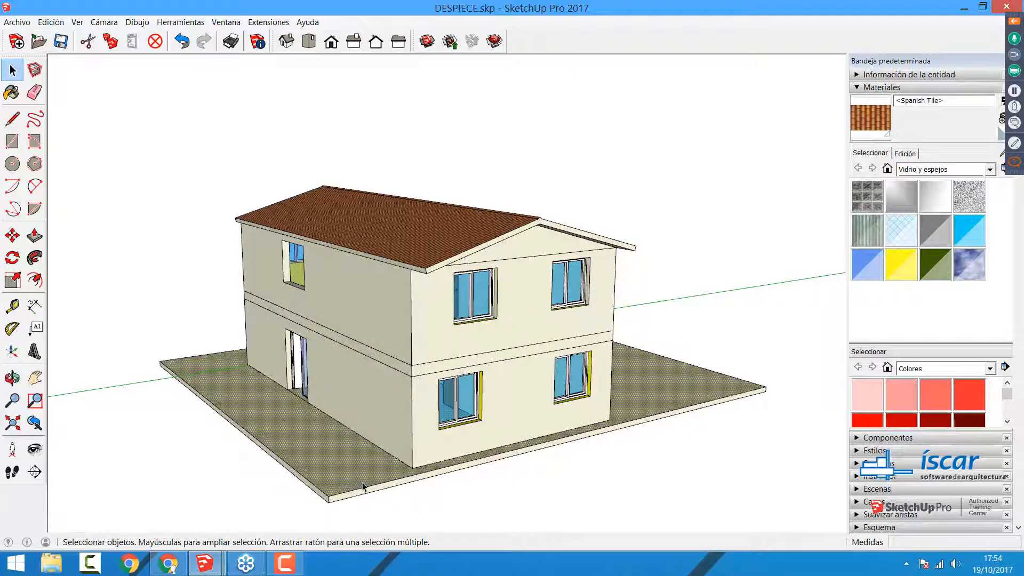
pyautogui.doubleClick(362, 483)
pyautogui.rightClick(342, 466)
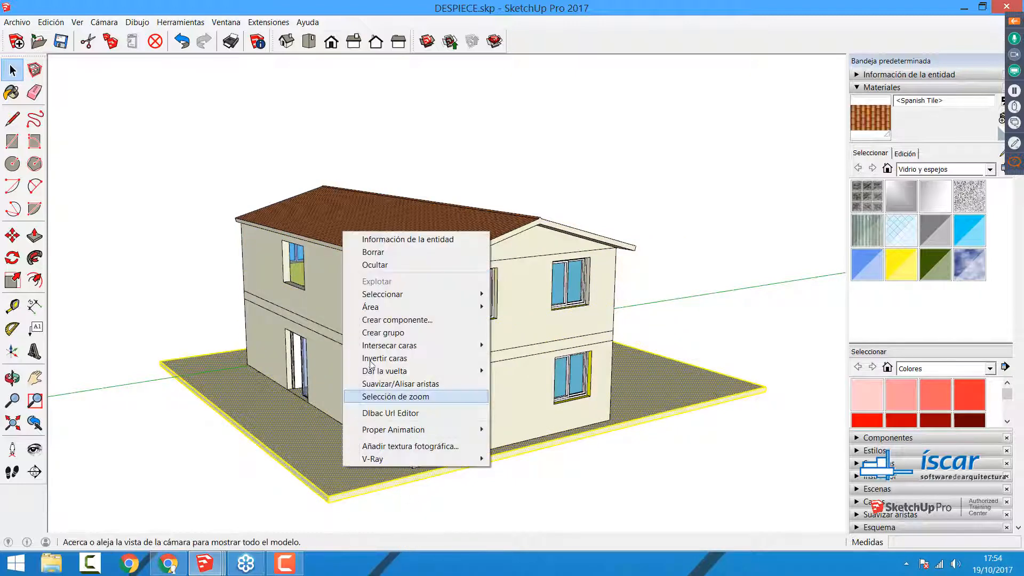
pyautogui.click(383, 333)
# Step: Check that the ground floor and upper storey select separately, and delete the roof group
pyautogui.click(422, 369)
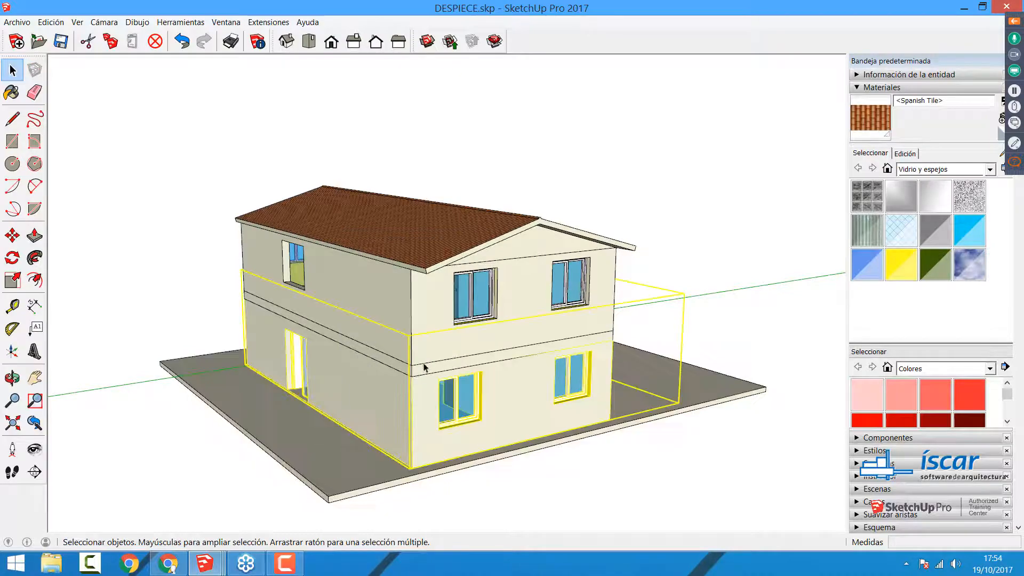
pyautogui.click(428, 326)
pyautogui.click(451, 230)
pyautogui.press('Delete')
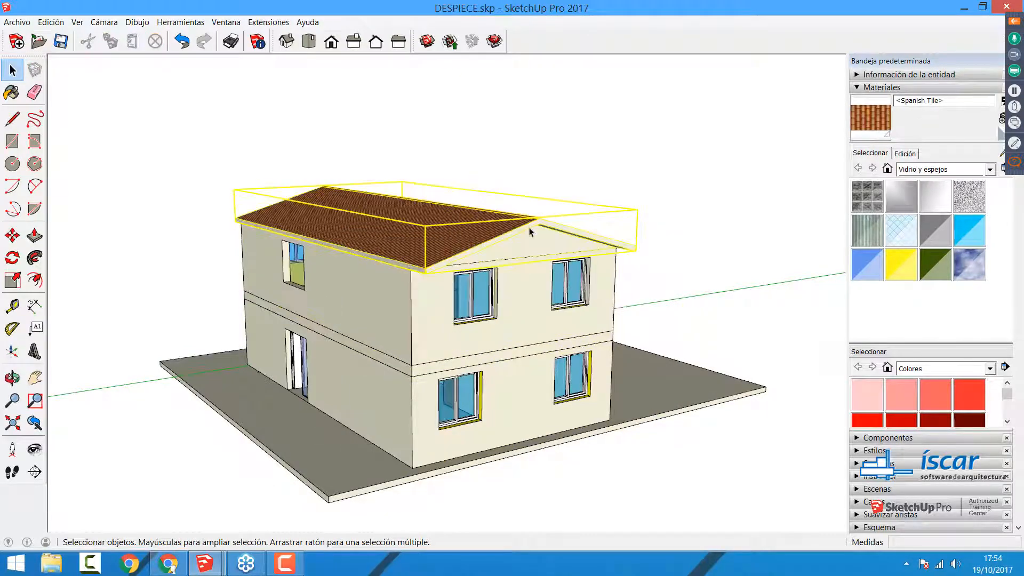
# Step: Open the upper storey group and examine its interior doors and walls from above
pyautogui.moveTo(529, 228); pyautogui.dragTo(493, 336, button='middle')
pyautogui.press('space')
pyautogui.scroll(5, 469, 336)
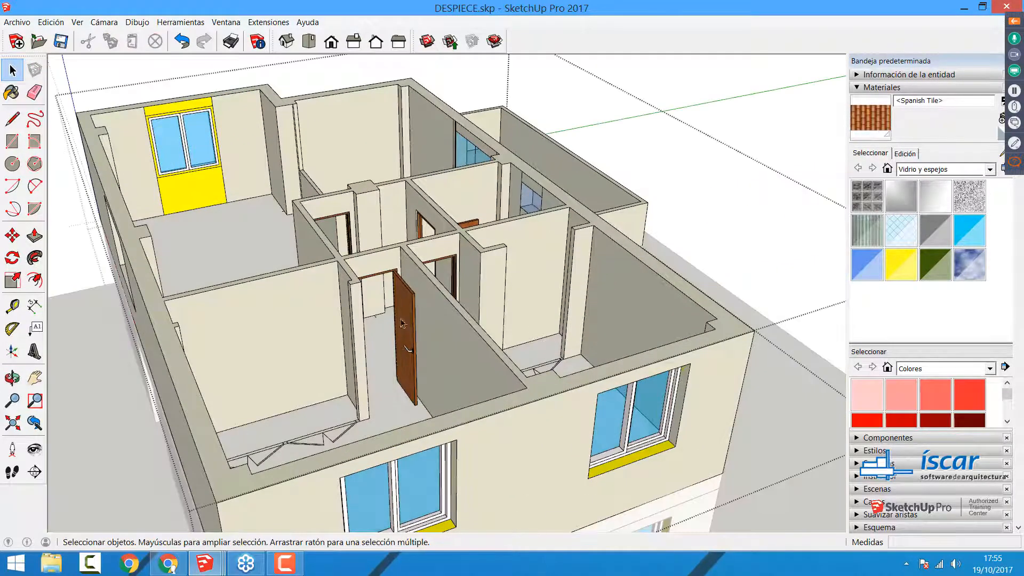
pyautogui.click(393, 302)
pyautogui.click(346, 243)
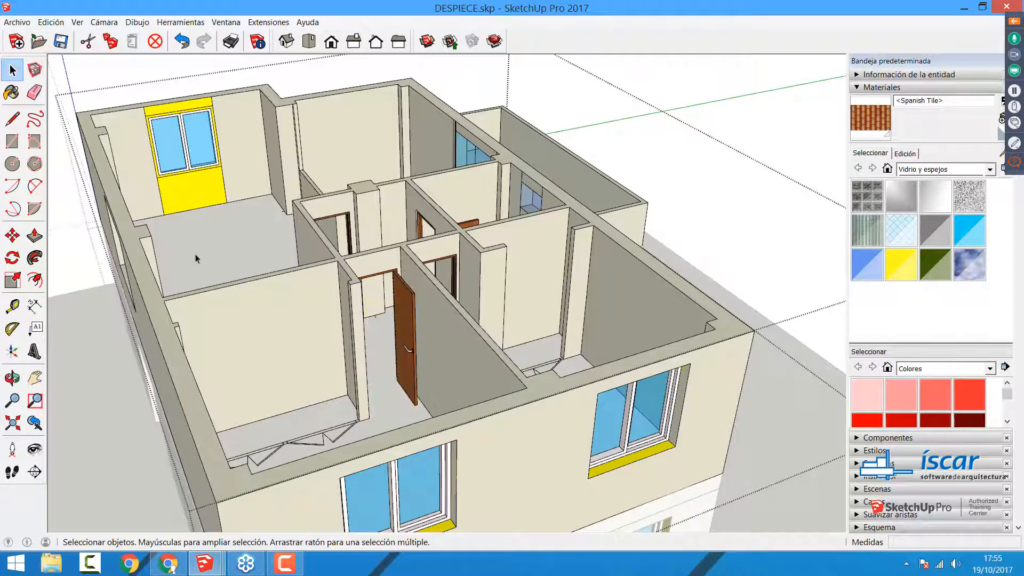
pyautogui.scroll(-10, 456, 391)
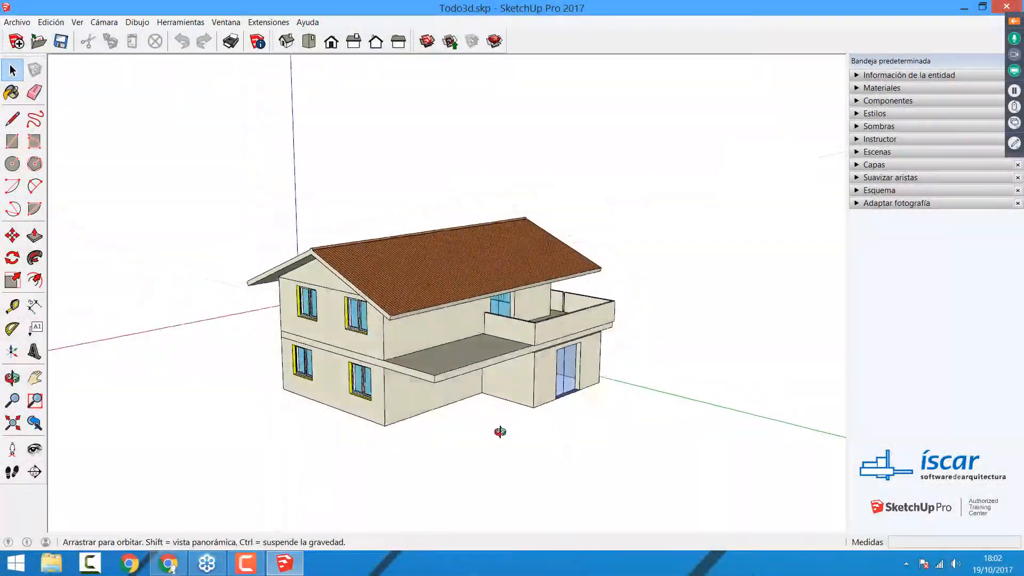
pyautogui.click(17, 22)
pyautogui.click(21, 51)
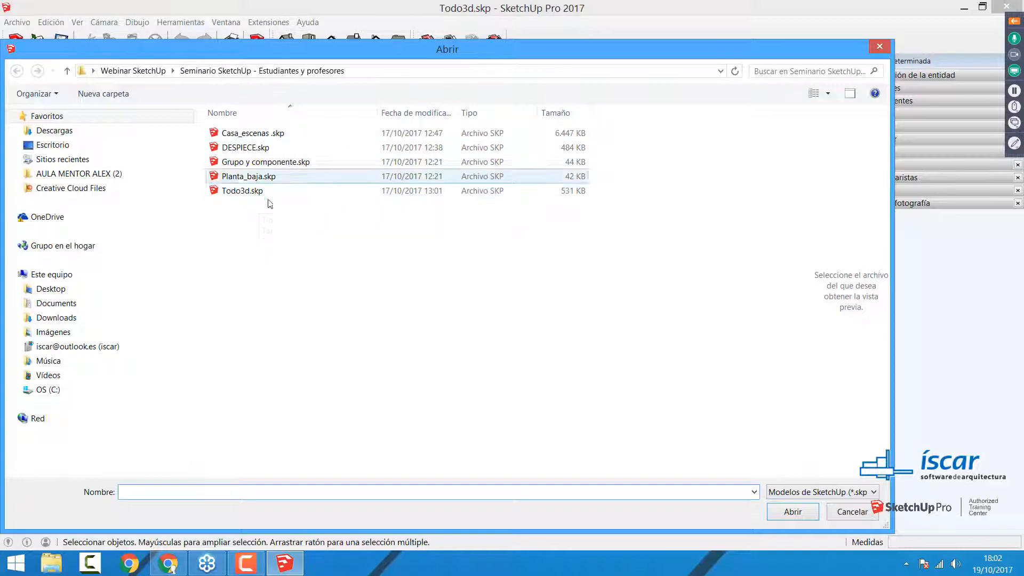
pyautogui.click(845, 513)
# Step: Examine the house's separate groups in Todo3d.skp by selecting the roof, upper storey and ground floor in turn
pyautogui.moveTo(465, 456); pyautogui.dragTo(393, 315, button='middle')
pyautogui.click(364, 195)
pyautogui.click(311, 267)
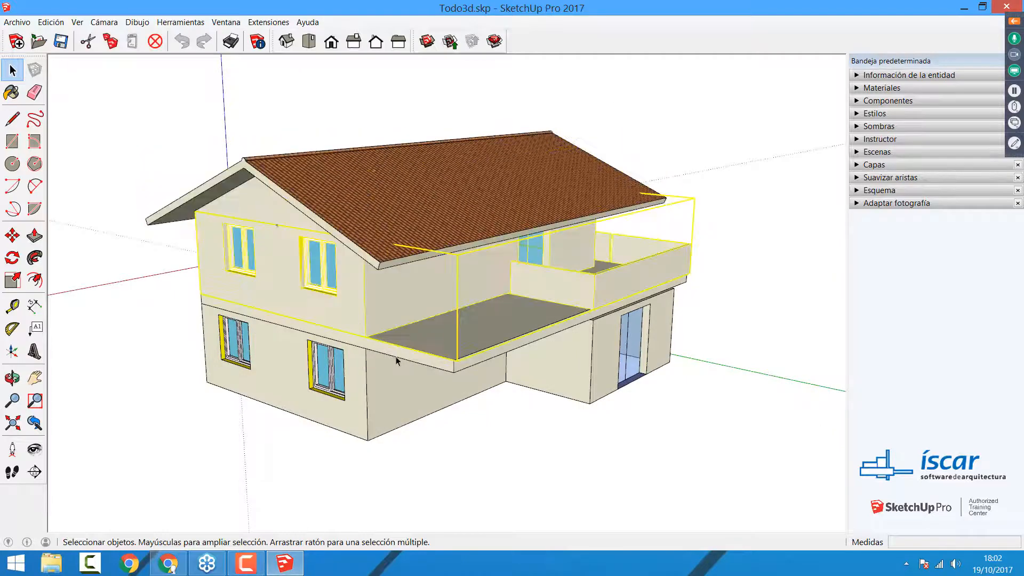
pyautogui.click(394, 355)
pyautogui.click(351, 416)
pyautogui.click(647, 486)
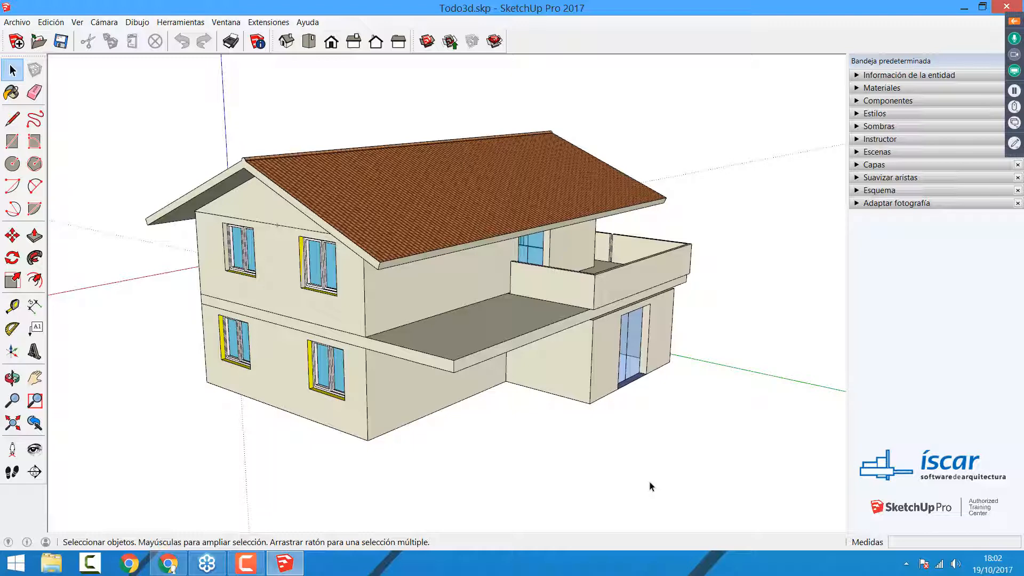
pyautogui.click(399, 219)
pyautogui.click(323, 280)
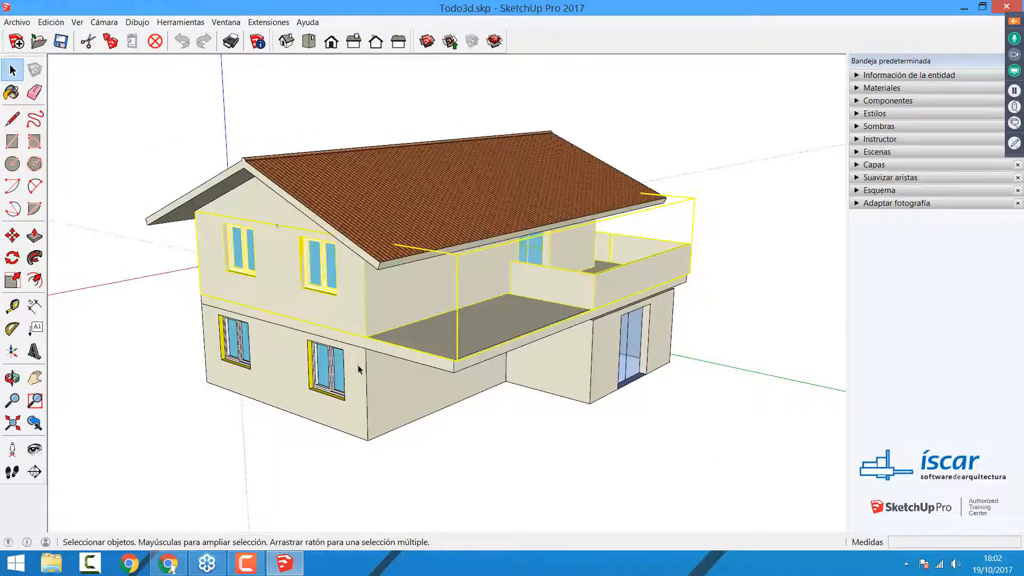
pyautogui.click(380, 369)
pyautogui.moveTo(168, 562)
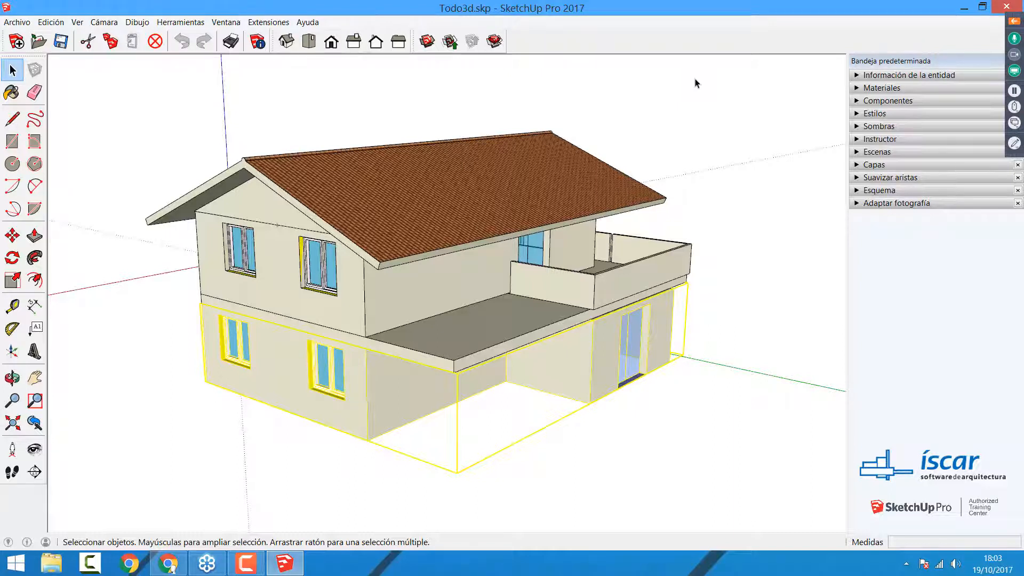
# Step: Select the roof group again to check it as a separate part, and clear the selection
pyautogui.click(746, 140)
pyautogui.click(526, 222)
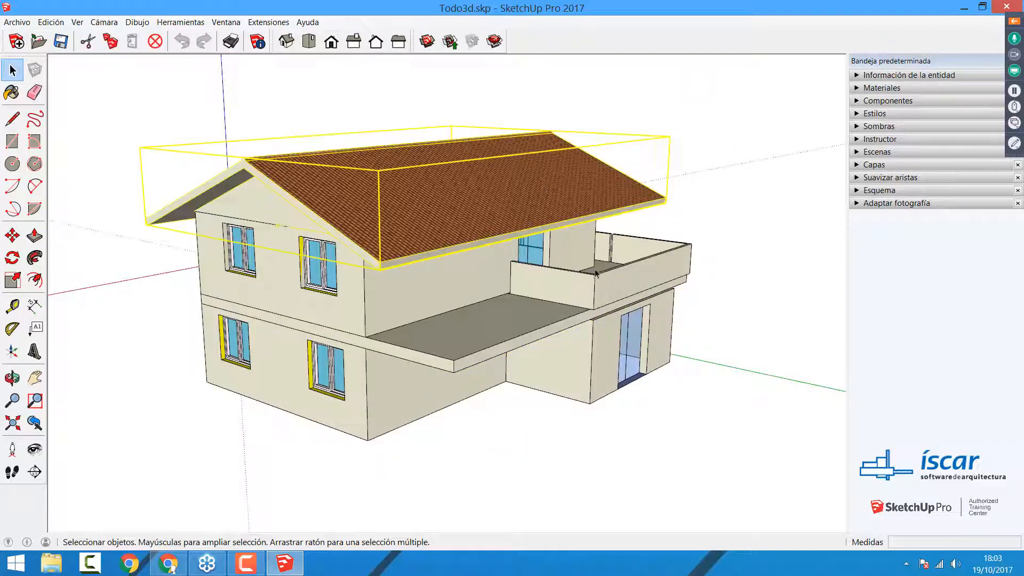
pyautogui.click(774, 209)
# Step: Delete the layer PLANTA BAJA, moving its contents to the default layer
pyautogui.click(861, 166)
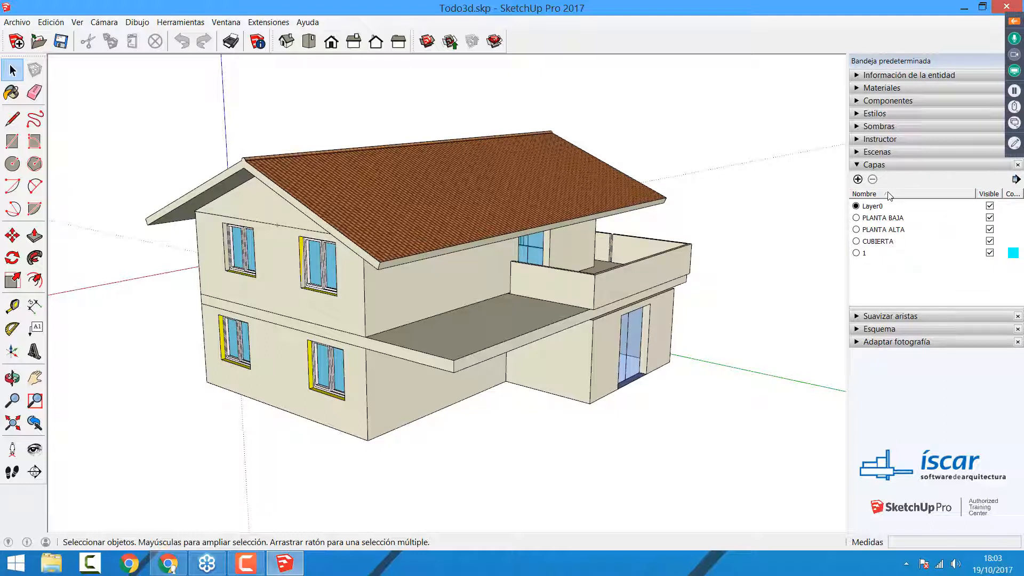
pyautogui.click(884, 220)
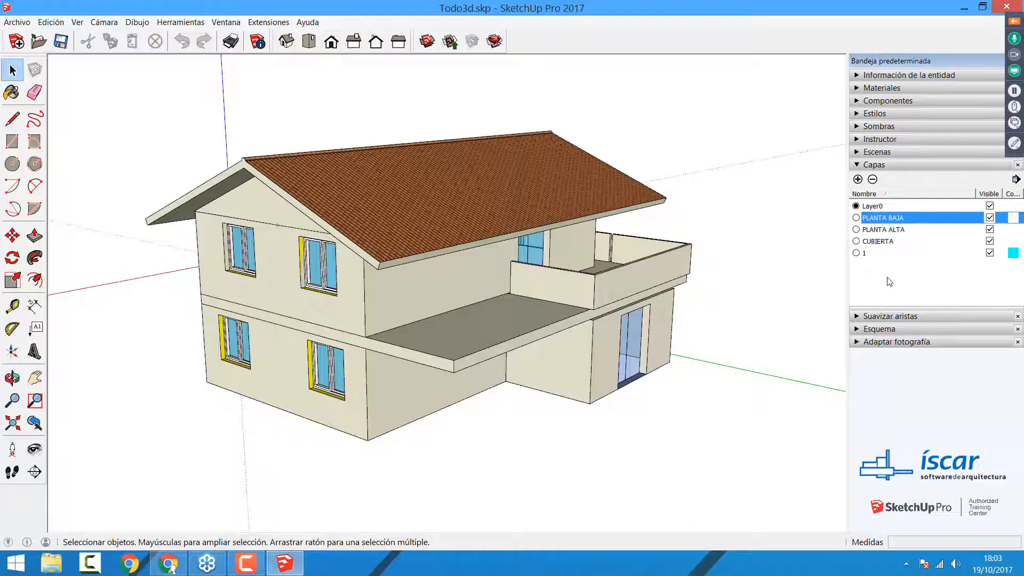
pyautogui.keyDown('shift'); pyautogui.click(887, 232); pyautogui.keyUp('shift')
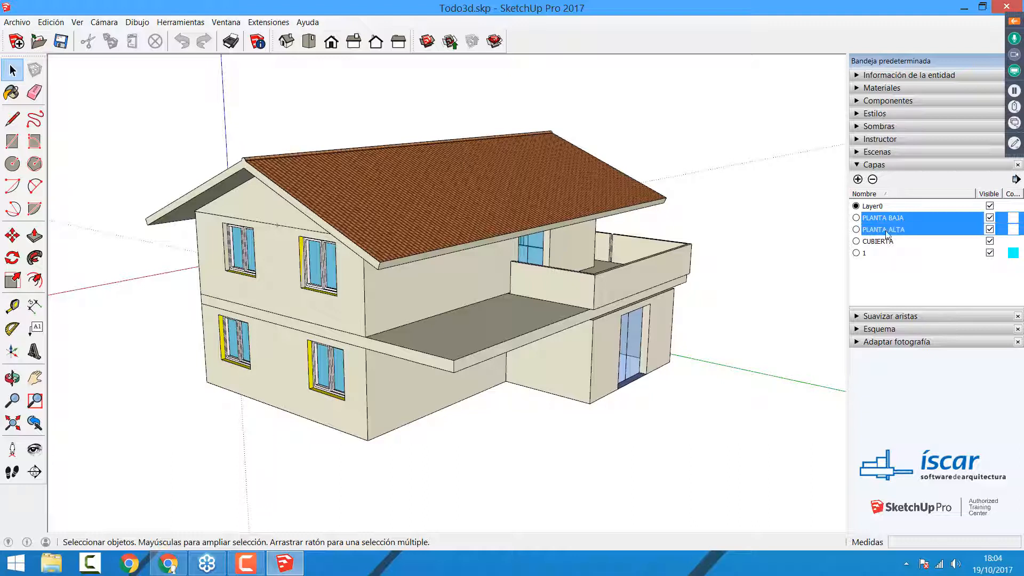
pyautogui.click(887, 219)
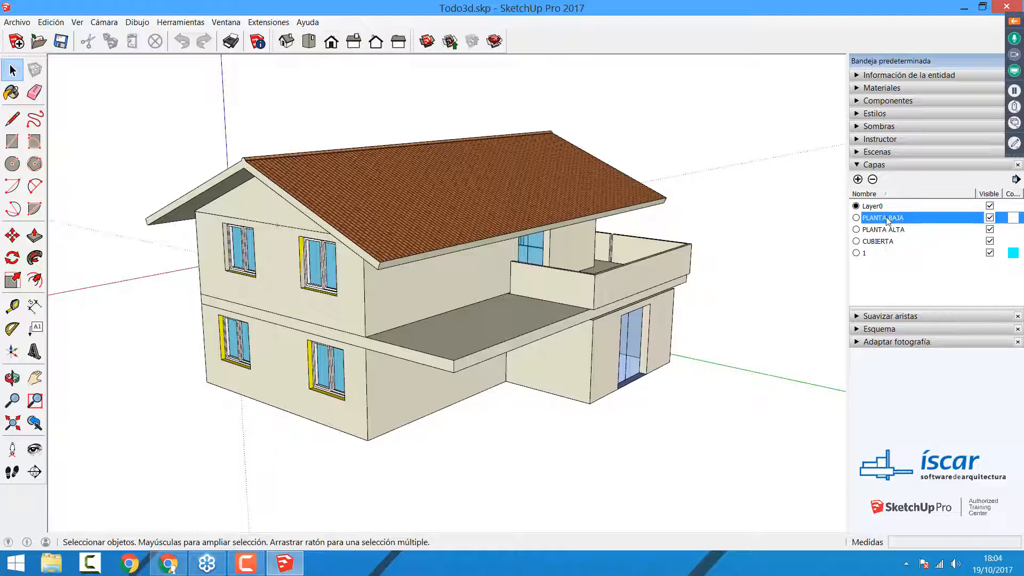
pyautogui.click(904, 252)
pyautogui.click(892, 219)
pyautogui.click(897, 267)
pyautogui.click(888, 218)
pyautogui.click(872, 180)
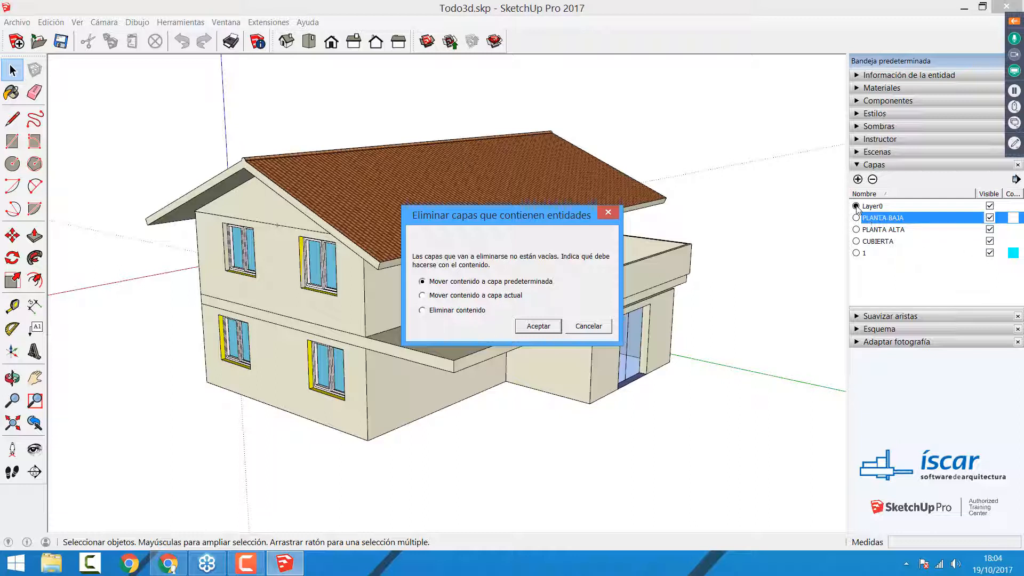
pyautogui.click(534, 326)
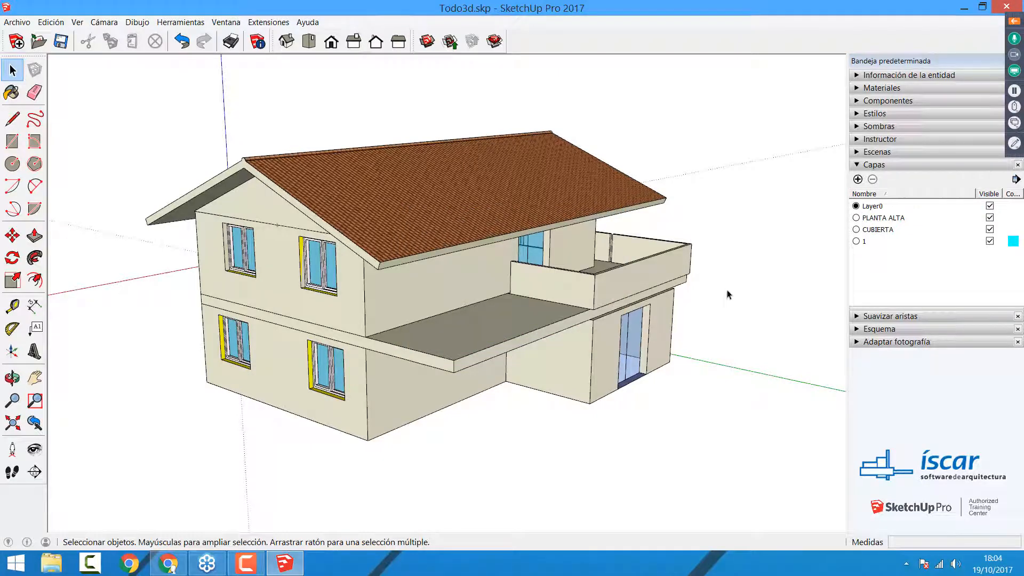
# Step: Delete the layers PLANTA ALTA, CUBIERTA and 1, moving their contents to the default layer
pyautogui.click(883, 219)
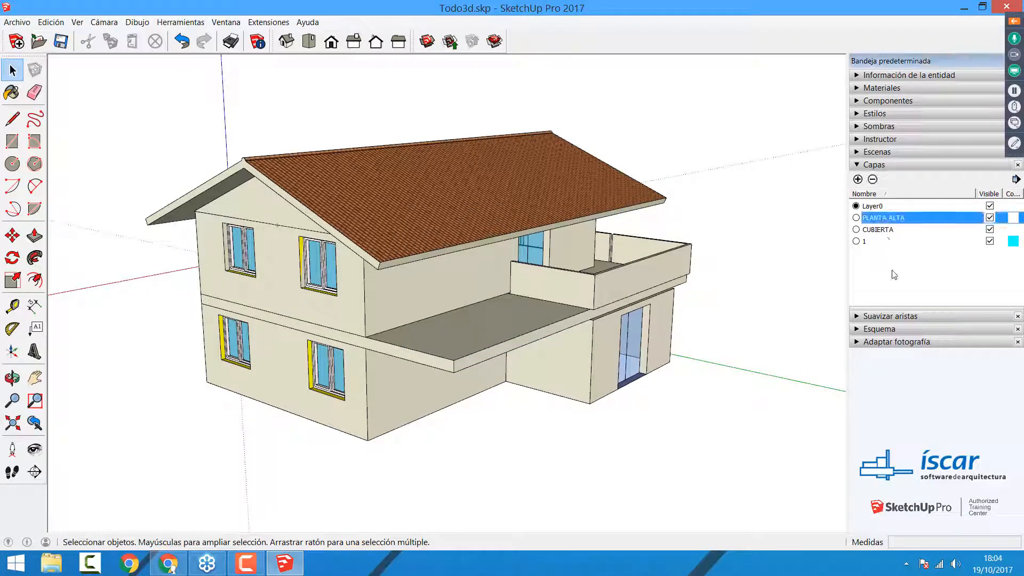
pyautogui.click(872, 180)
pyautogui.click(538, 327)
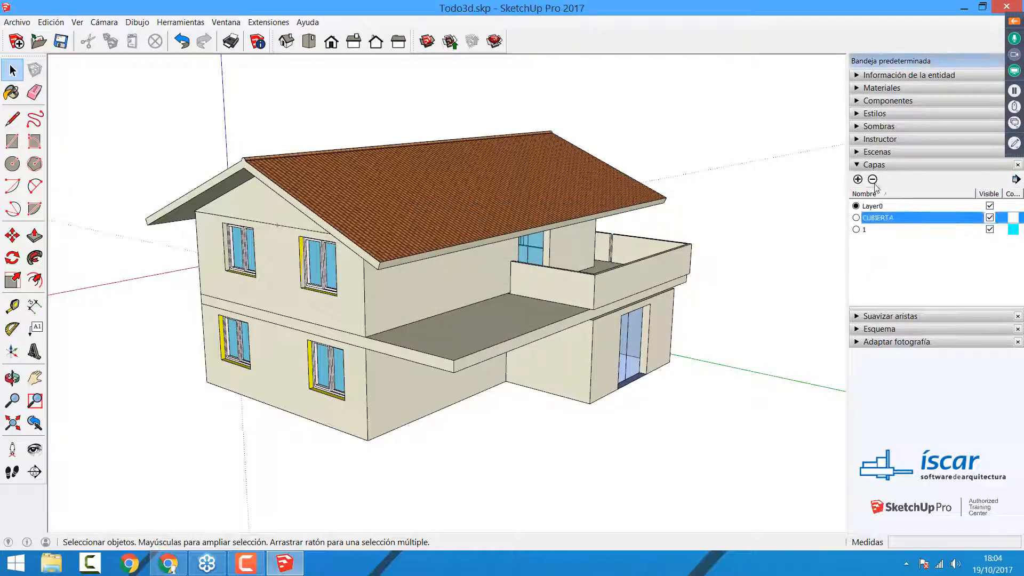
pyautogui.click(873, 179)
pyautogui.click(535, 327)
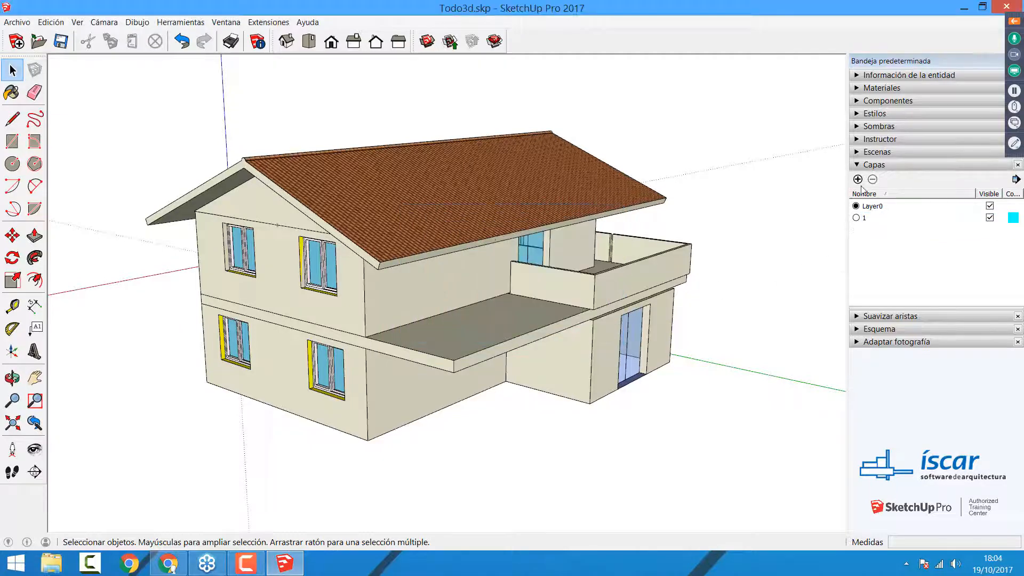
pyautogui.click(878, 217)
pyautogui.click(872, 180)
pyautogui.click(539, 327)
# Step: Add two new layers named 1 and 2
pyautogui.click(857, 179)
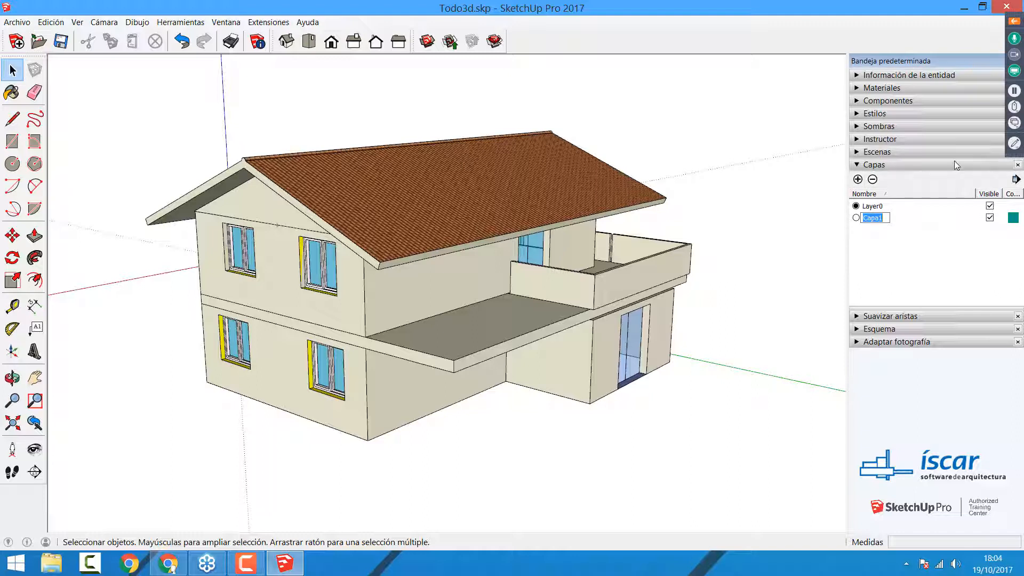
pyautogui.write('1')
pyautogui.click(954, 279)
pyautogui.click(858, 179)
pyautogui.write('2')
pyautogui.click(902, 276)
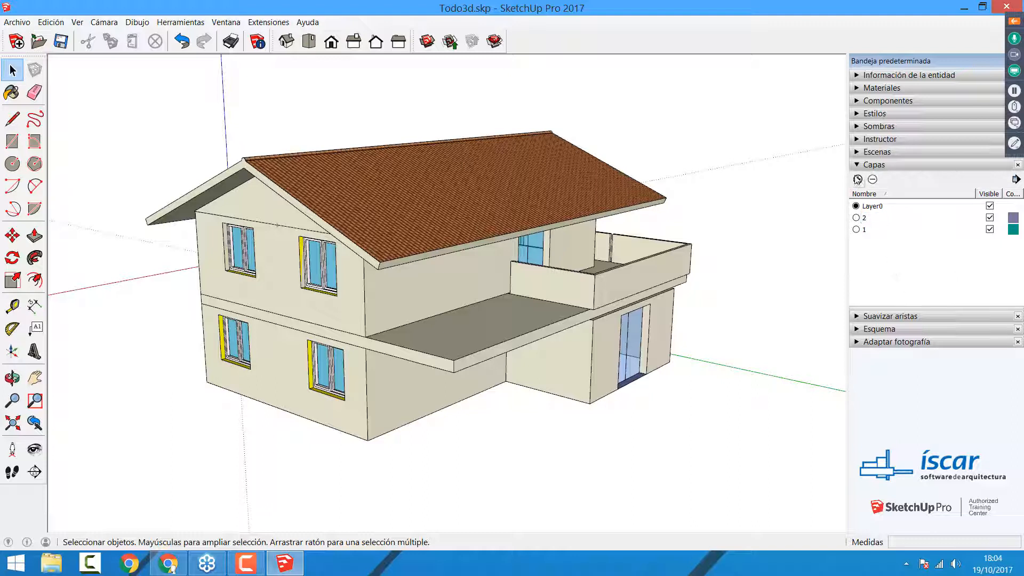
# Step: Add two more layers named 3 and 4
pyautogui.click(857, 179)
pyautogui.write('3')
pyautogui.click(896, 298)
pyautogui.click(858, 180)
pyautogui.write('4')
pyautogui.click(899, 278)
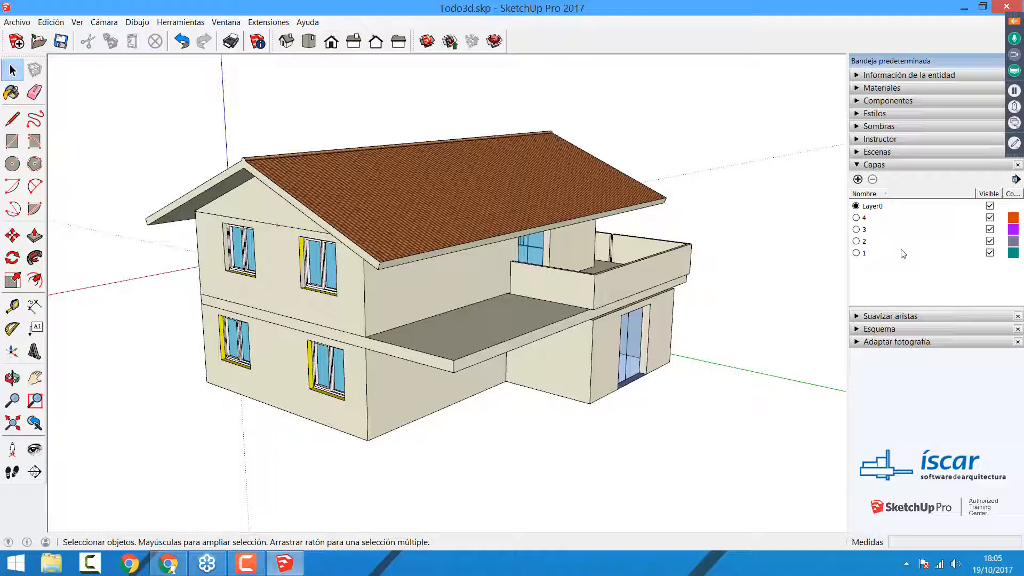
# Step: Select the roof group and show its entity information
pyautogui.click(458, 203)
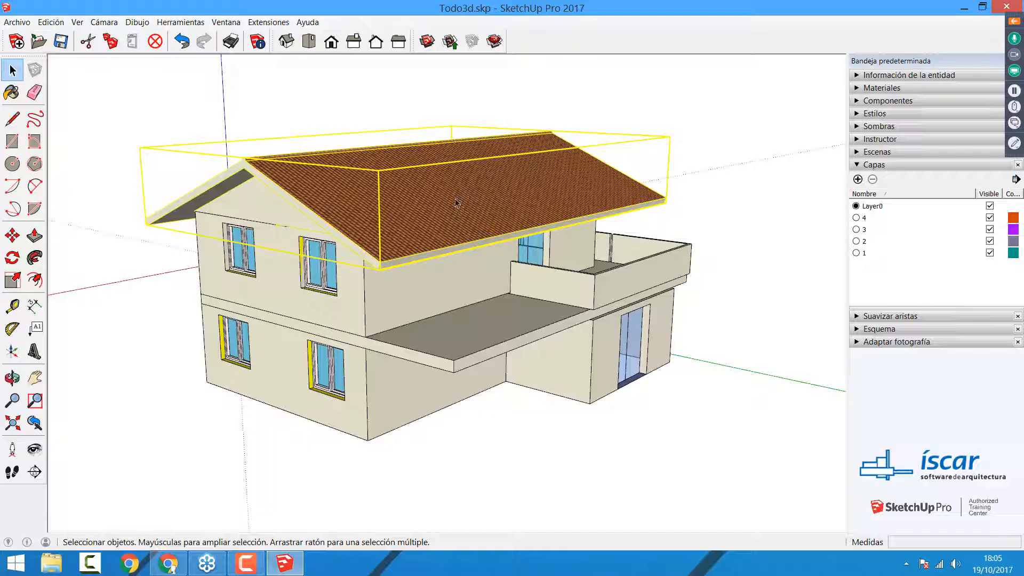
pyautogui.click(687, 173)
pyautogui.click(353, 220)
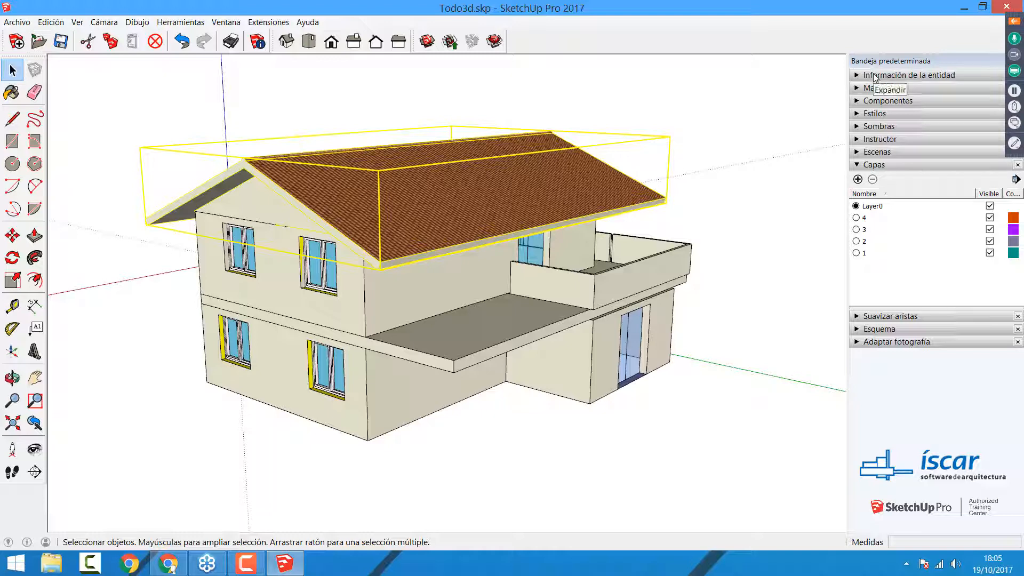
pyautogui.rightClick(458, 178)
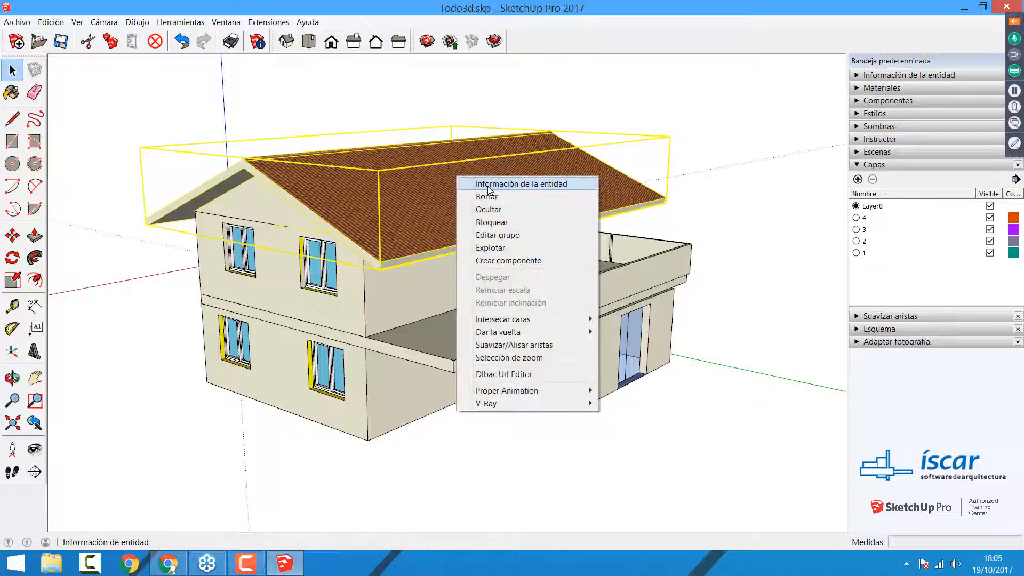
pyautogui.click(821, 92)
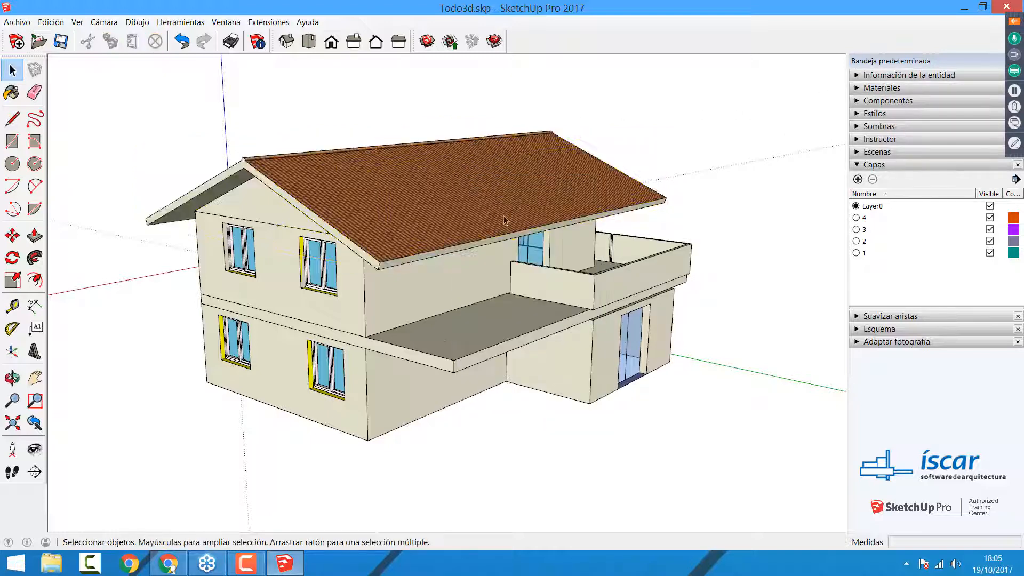
pyautogui.rightClick(470, 218)
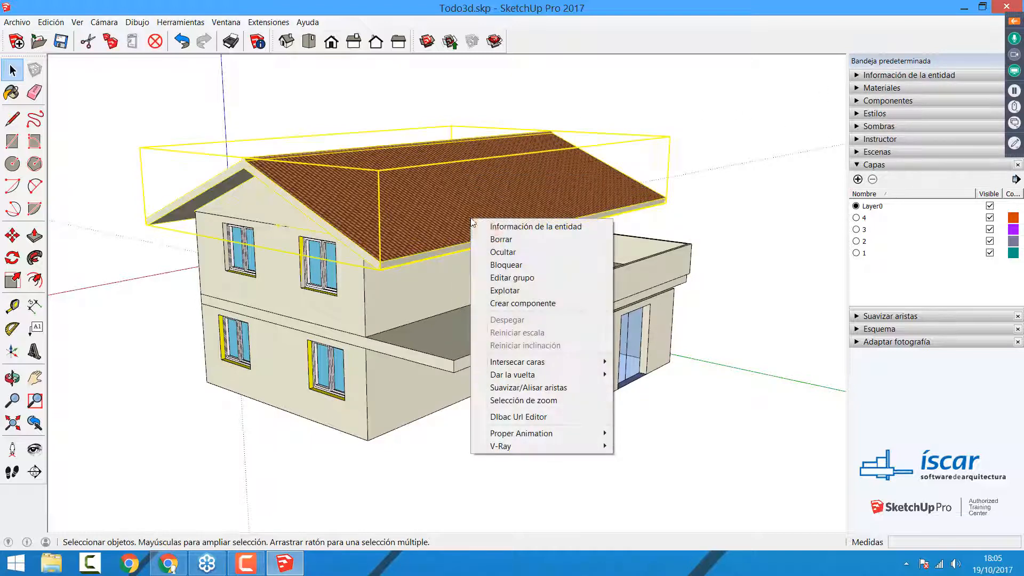
pyautogui.click(875, 78)
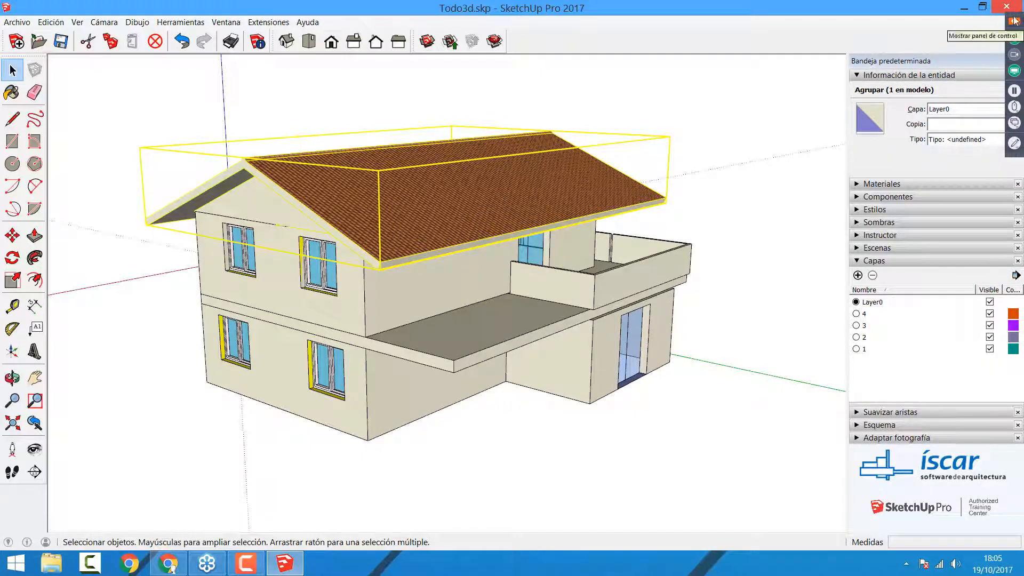
# Step: Assign the roof group to layer 1 and clear the selection
pyautogui.moveTo(1015, 16)
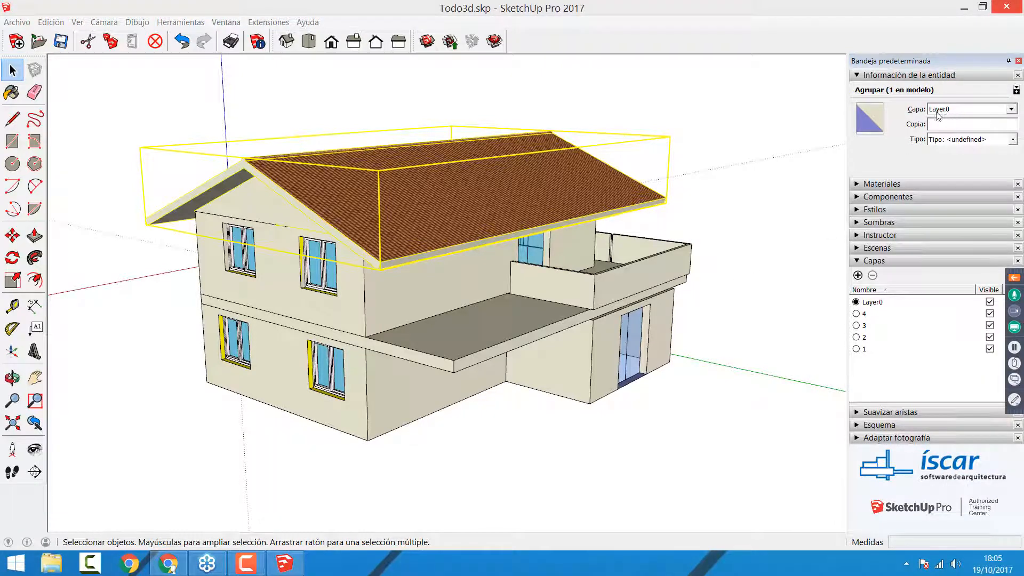
pyautogui.click(476, 215)
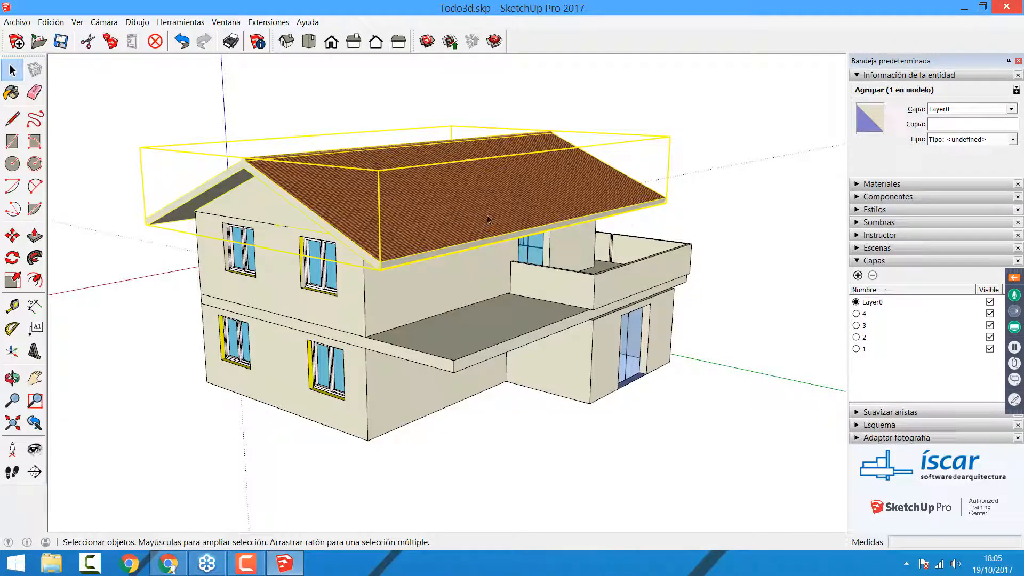
pyautogui.click(1011, 109)
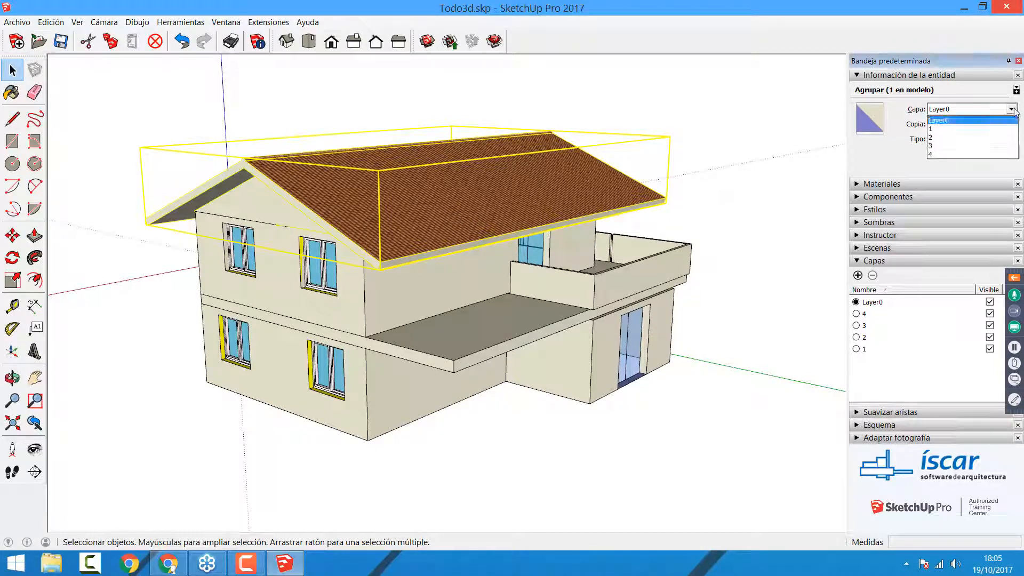
pyautogui.click(986, 129)
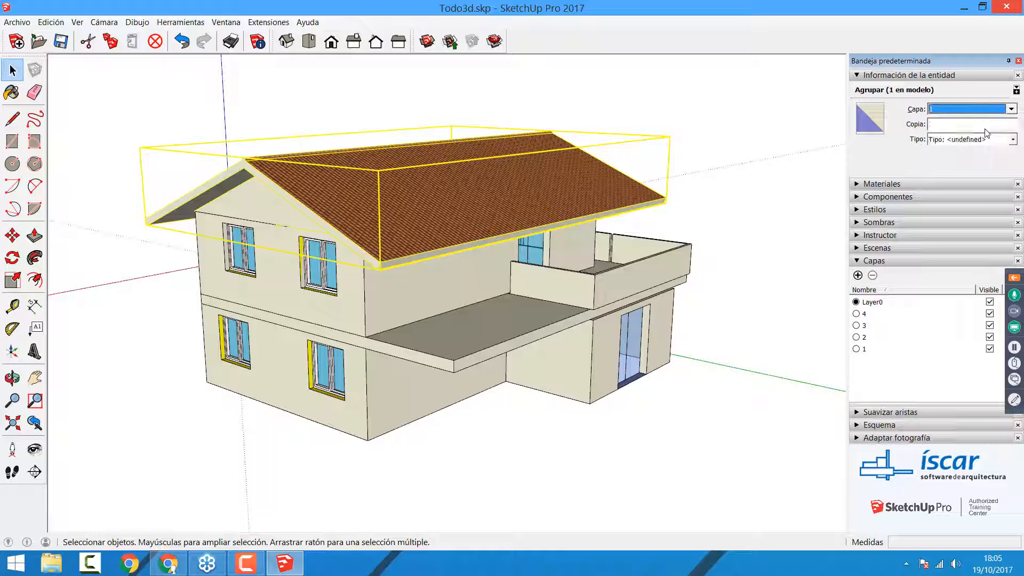
pyautogui.click(762, 151)
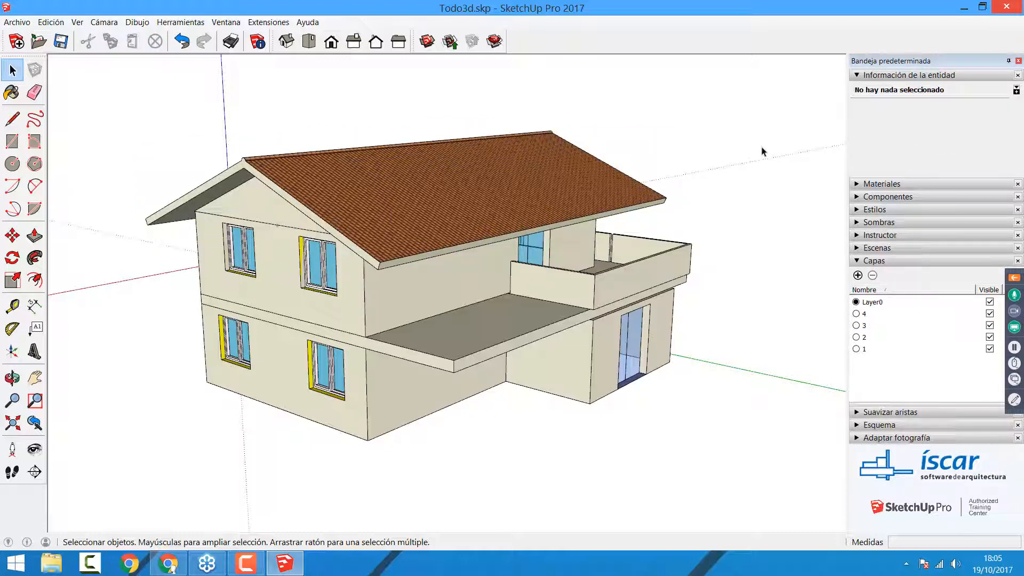
# Step: Assign the upper storey group to layer 2 and clear the selection
pyautogui.click(320, 300)
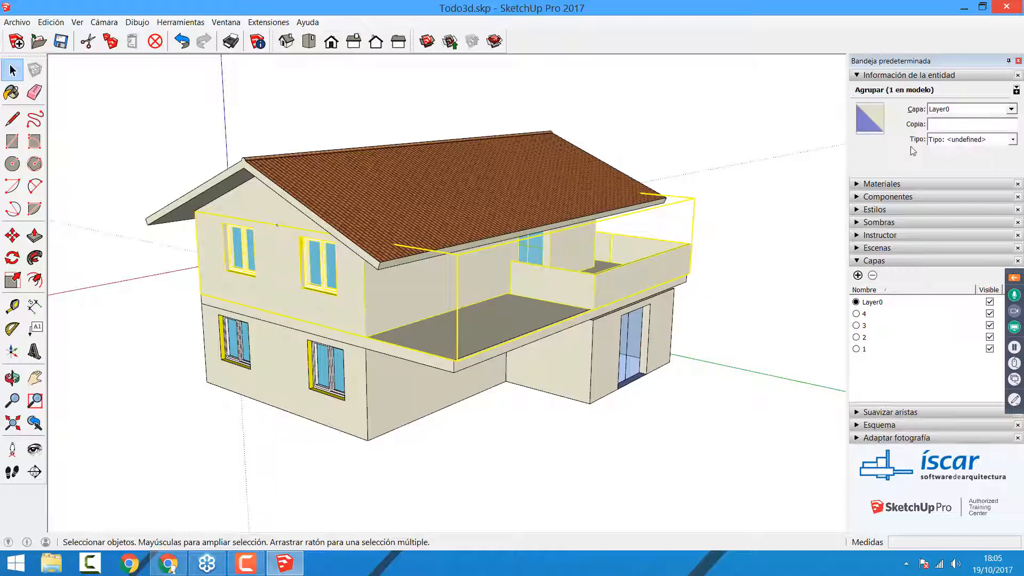
pyautogui.click(1010, 109)
pyautogui.click(968, 137)
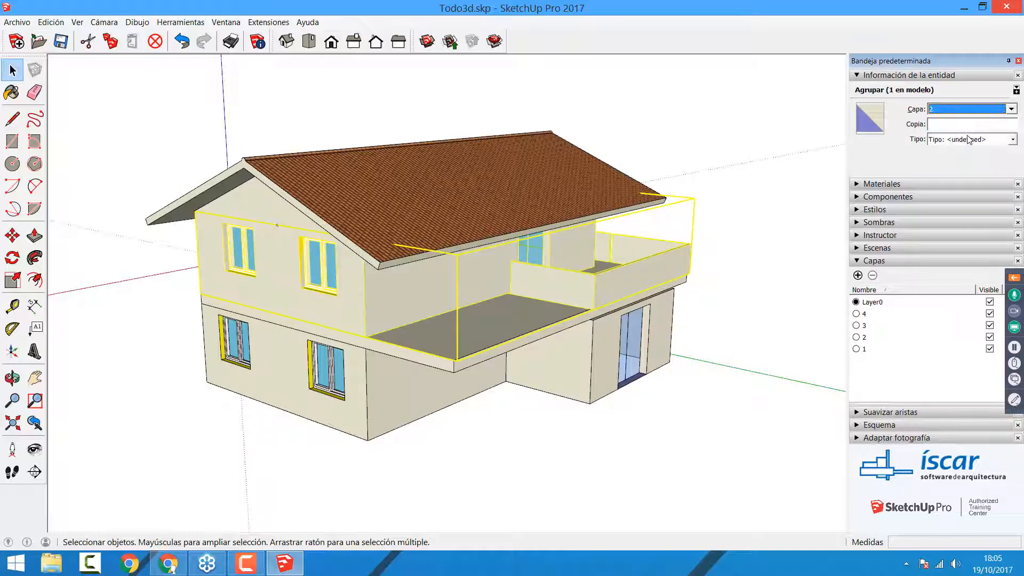
pyautogui.click(731, 205)
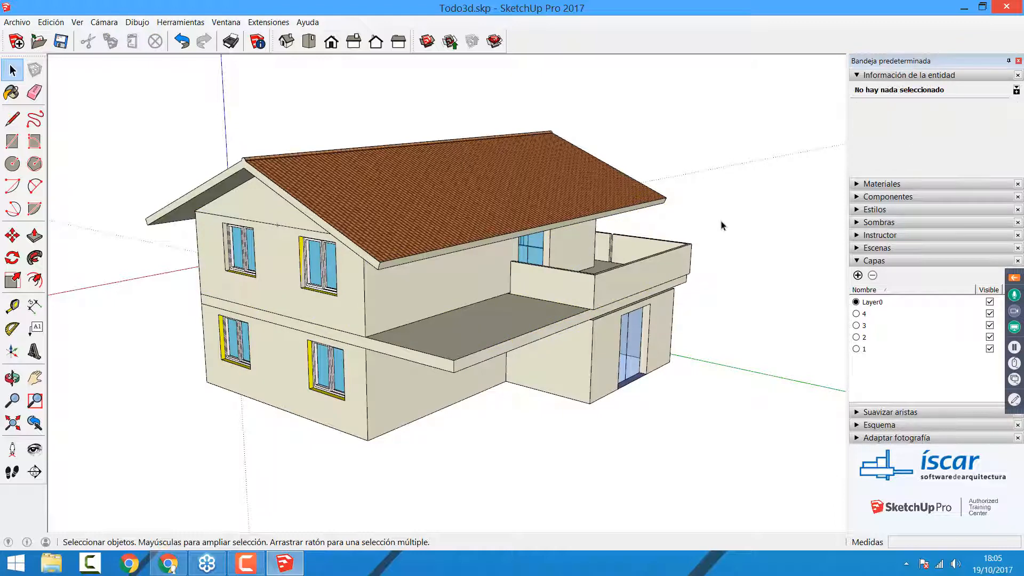
# Step: Assign the floor slab group between the two storeys to layer 3 and clear the selection
pyautogui.click(485, 328)
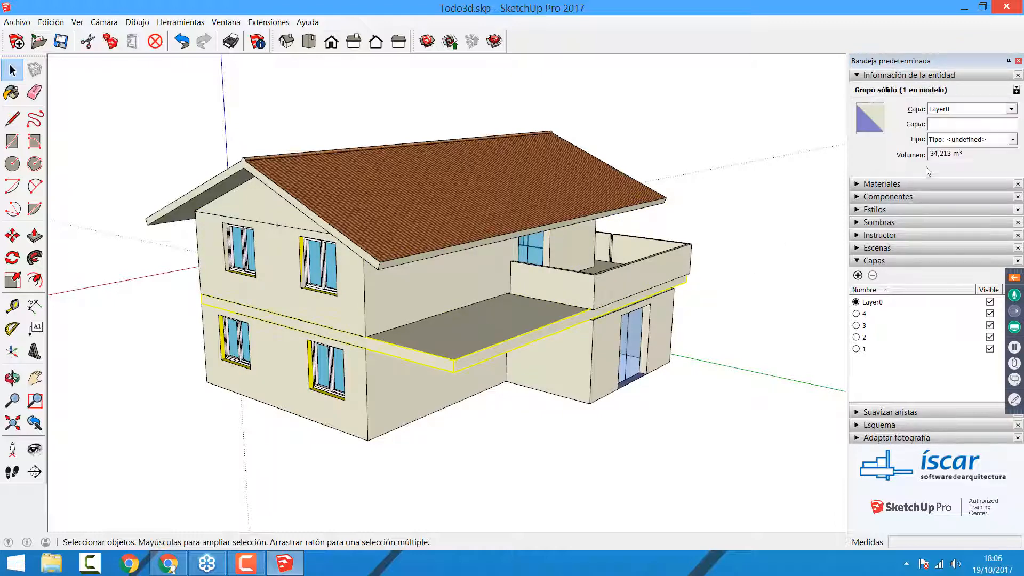
pyautogui.click(1009, 111)
pyautogui.click(968, 148)
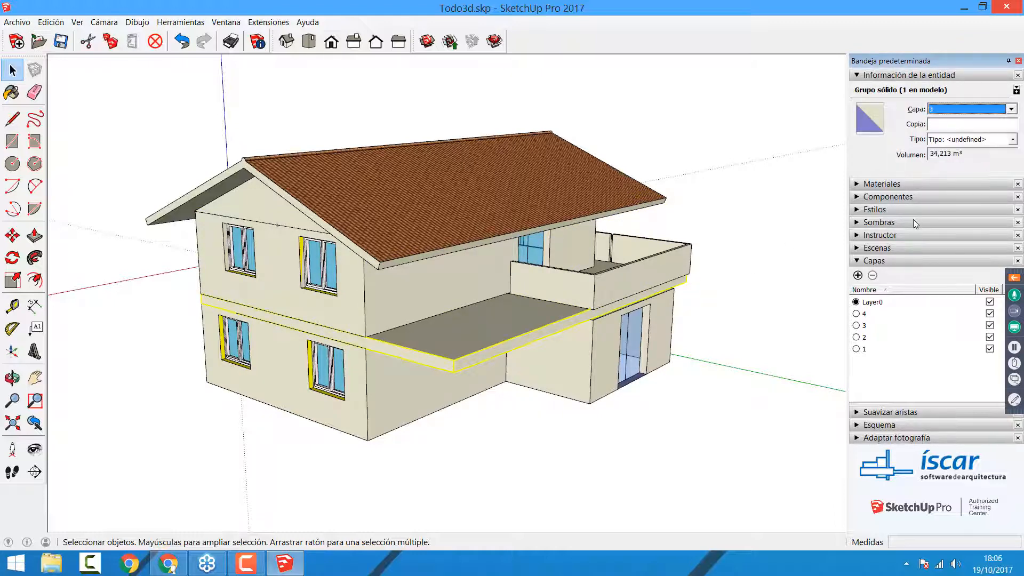
pyautogui.click(811, 238)
# Step: Assign the ground floor group to layer 4 and clear the selection
pyautogui.click(600, 367)
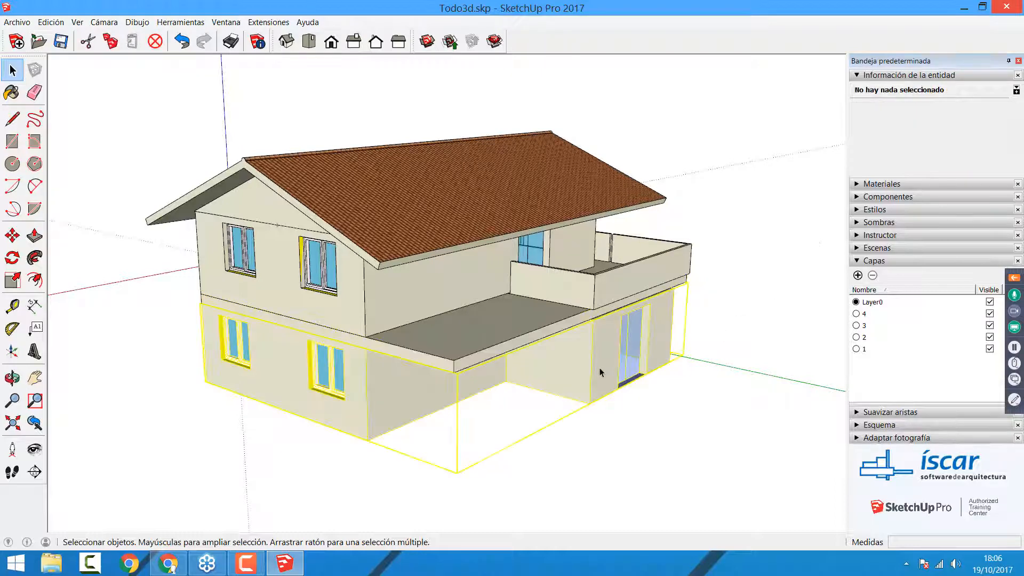
pyautogui.click(966, 111)
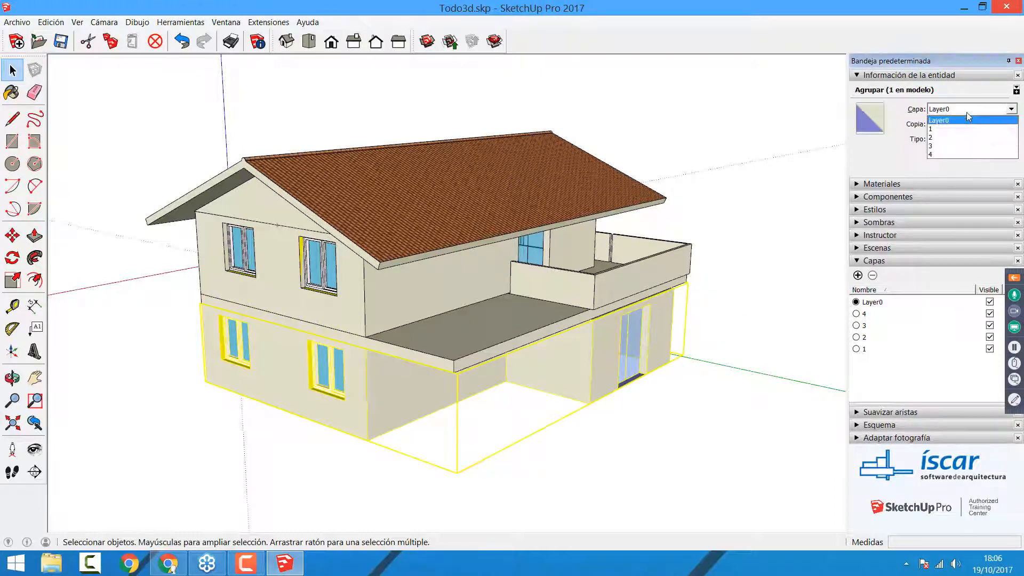
pyautogui.click(940, 153)
pyautogui.click(823, 252)
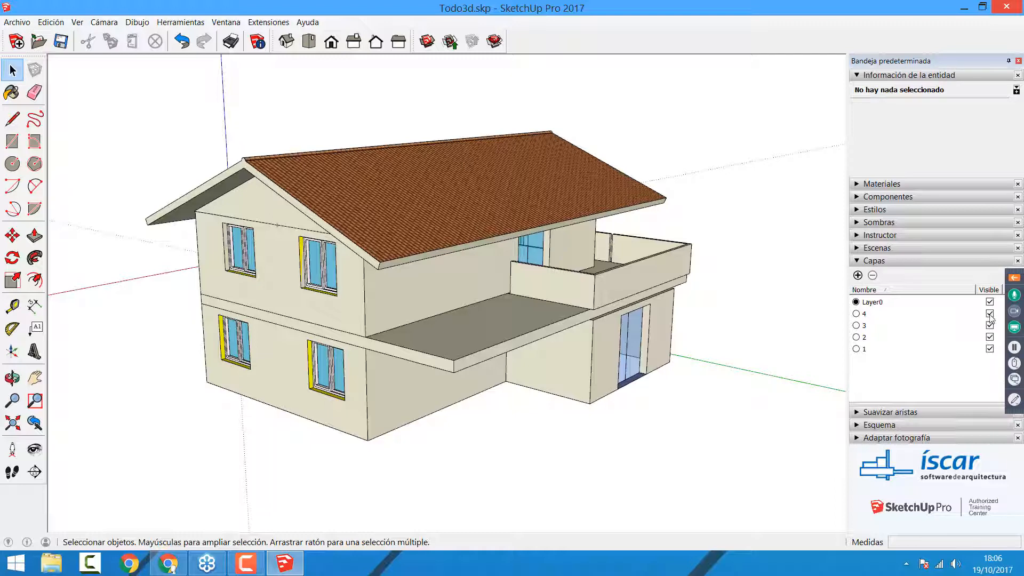
# Step: Switch the visibility of layer 1 off and on repeatedly to check that it controls the roof, leaving it visible
pyautogui.click(991, 350)
pyautogui.click(991, 349)
pyautogui.click(991, 350)
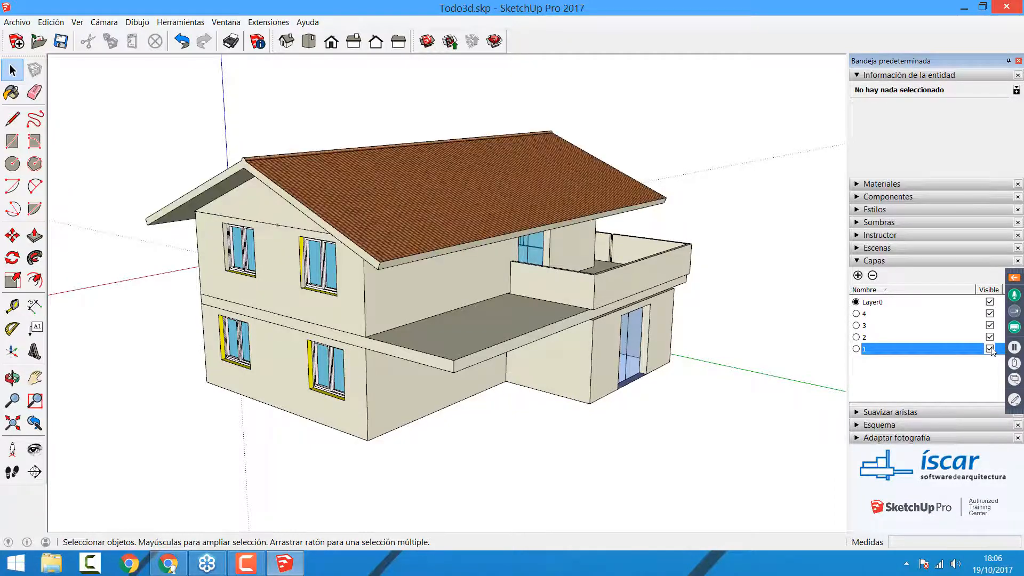
pyautogui.click(991, 349)
pyautogui.click(990, 349)
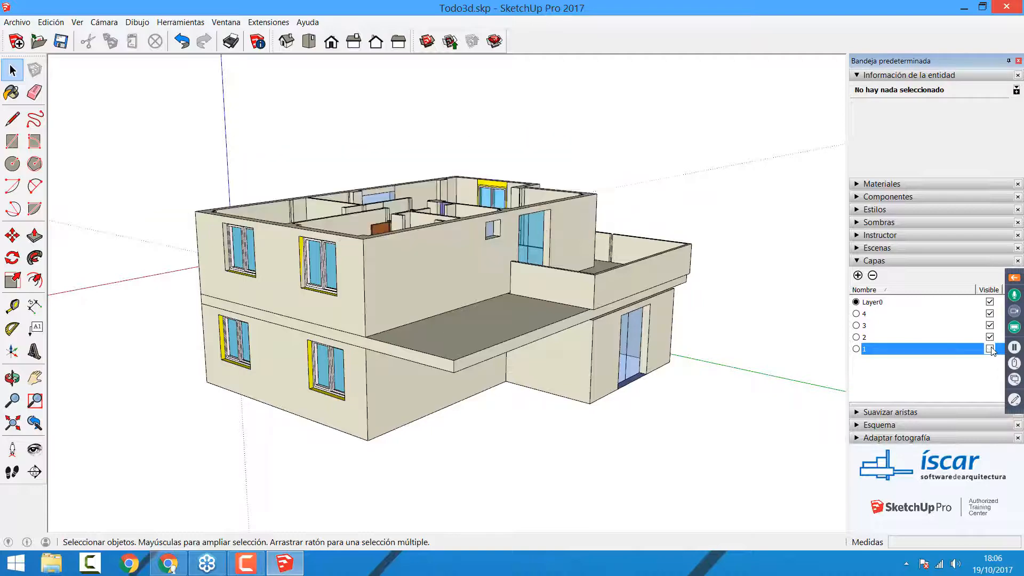
pyautogui.click(991, 349)
pyautogui.moveTo(439, 347); pyautogui.dragTo(382, 364, button='middle')
pyautogui.scroll(2, 385, 364)
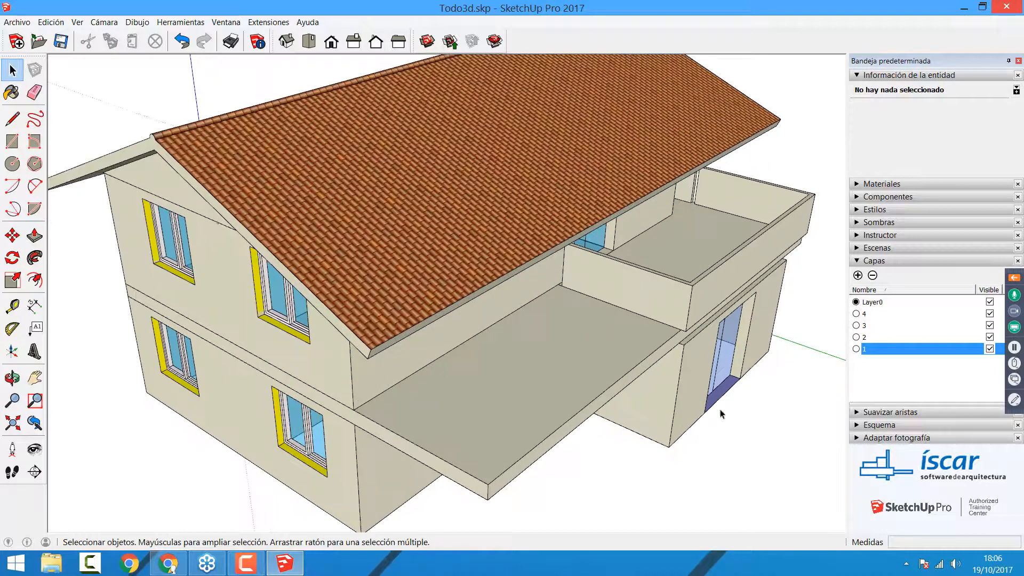
# Step: Hide layer 1 to remove the roof and inspect the interior of the upper storey
pyautogui.scroll(-2, 728, 402)
pyautogui.click(990, 348)
pyautogui.scroll(4, 530, 320)
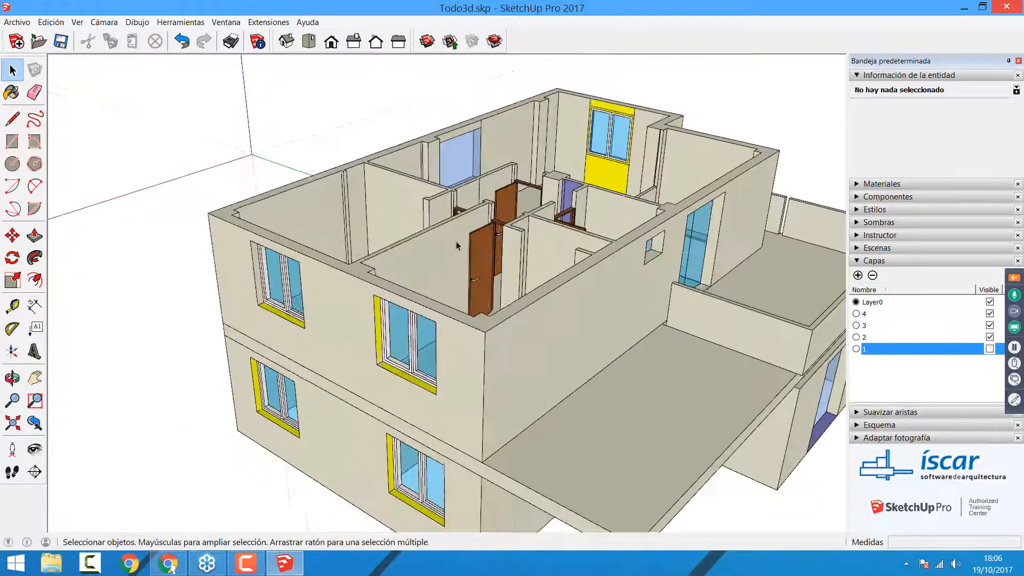
pyautogui.scroll(3, 529, 322)
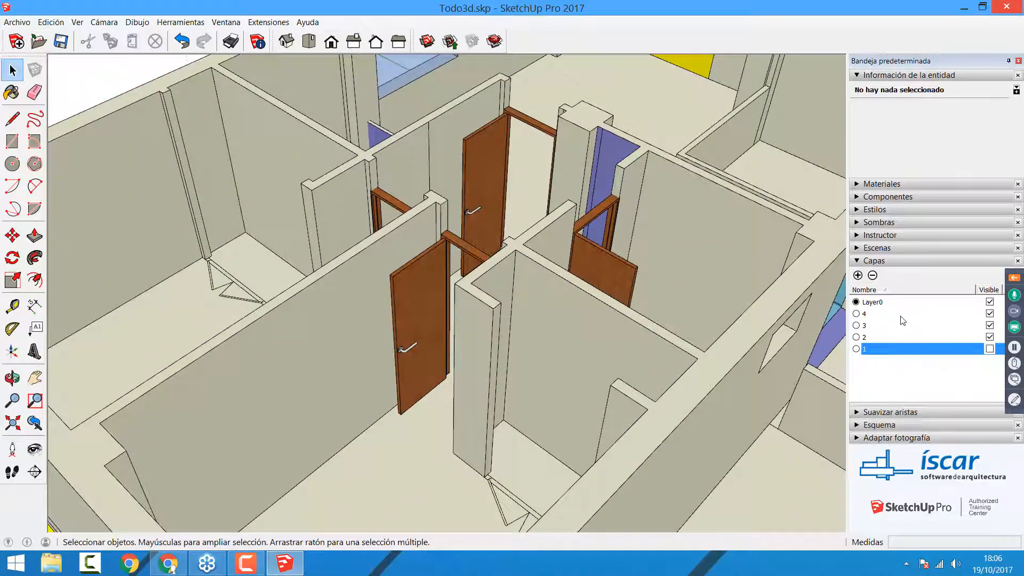
# Step: Hide layers 2 and 3 to expose the ground floor interior, keeping Layer0 as the active layer
pyautogui.click(990, 337)
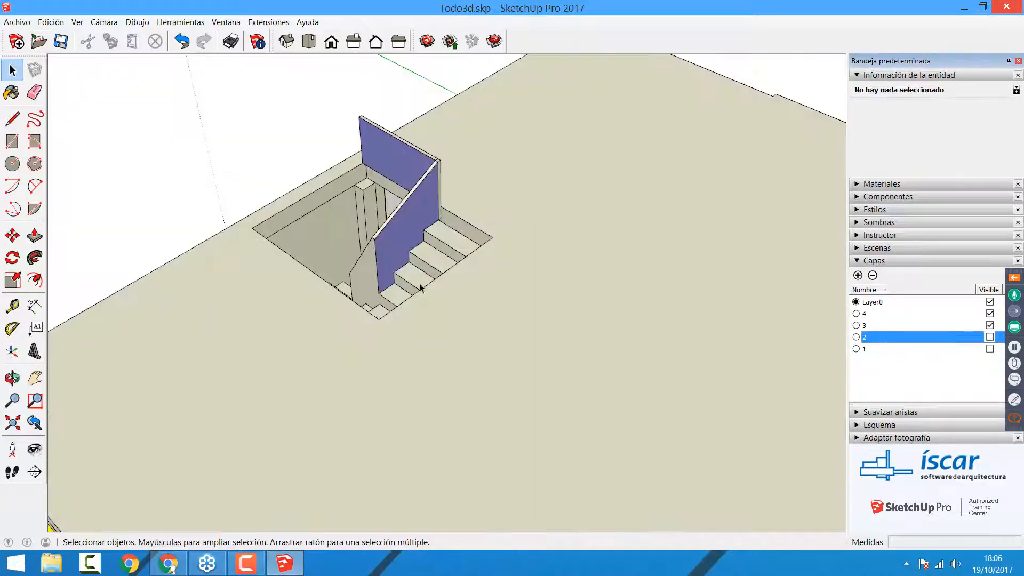
pyautogui.scroll(-3, 403, 232)
pyautogui.scroll(-2, 403, 232)
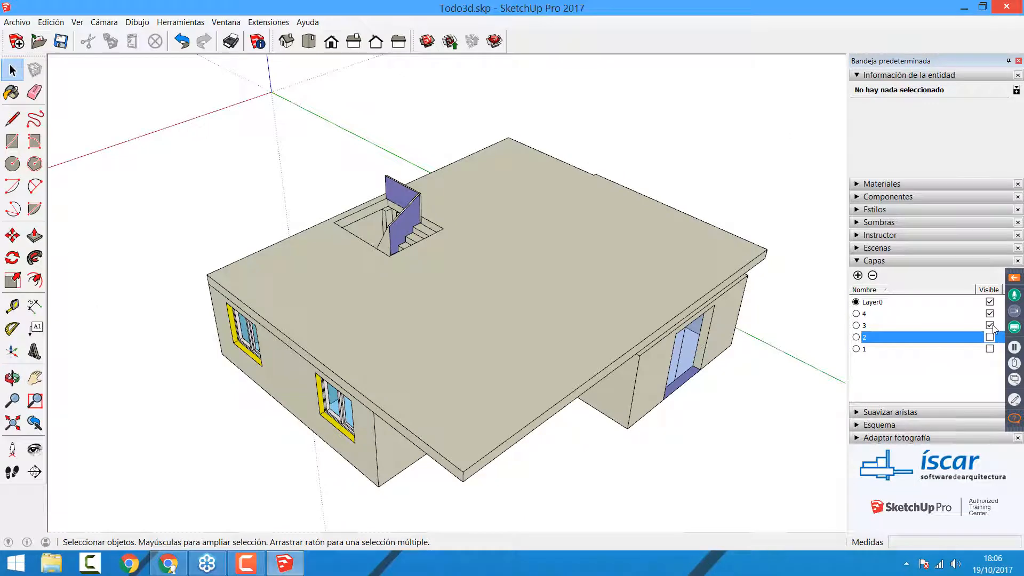
pyautogui.click(990, 326)
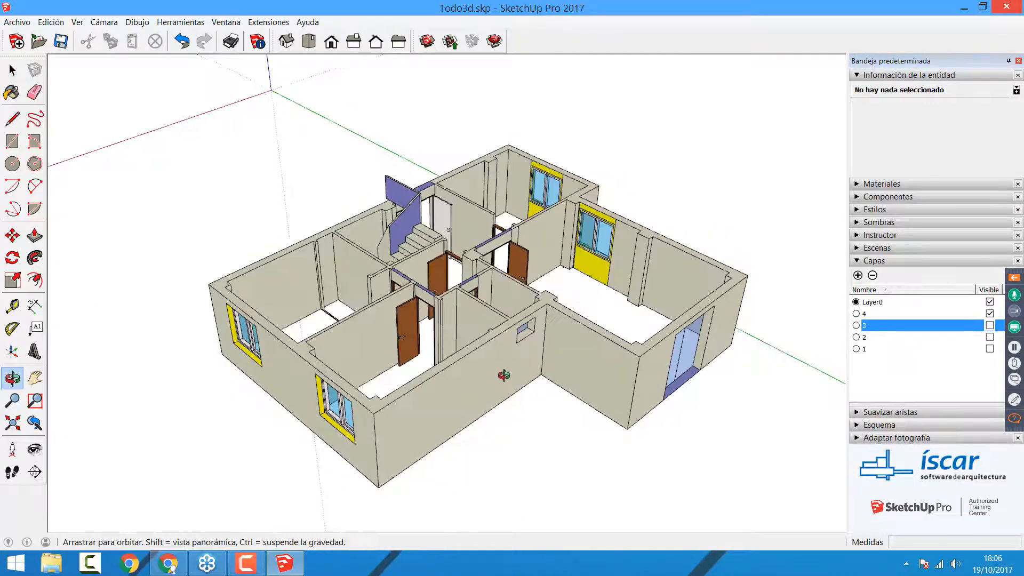
pyautogui.scroll(3, 501, 376)
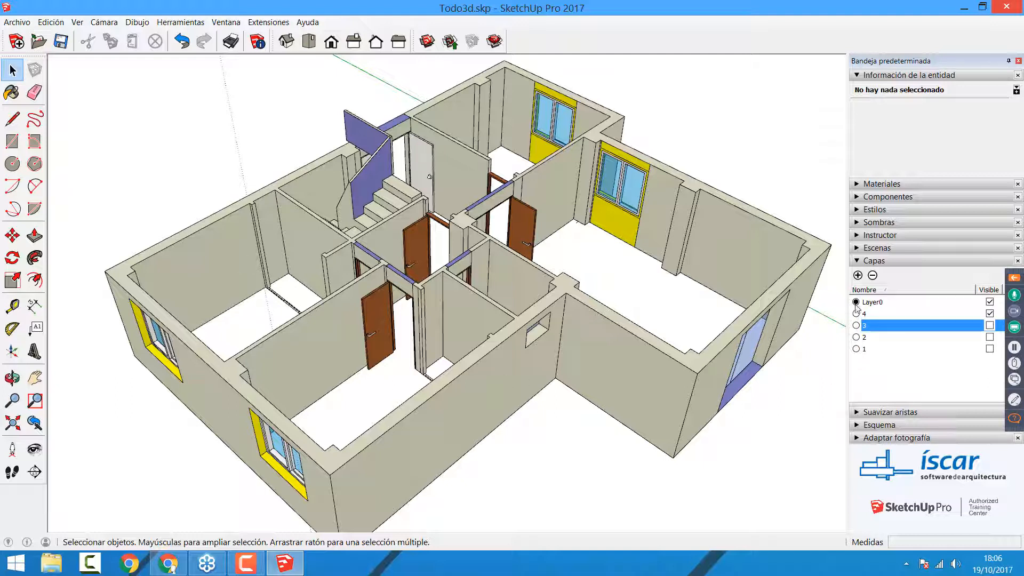
pyautogui.click(857, 303)
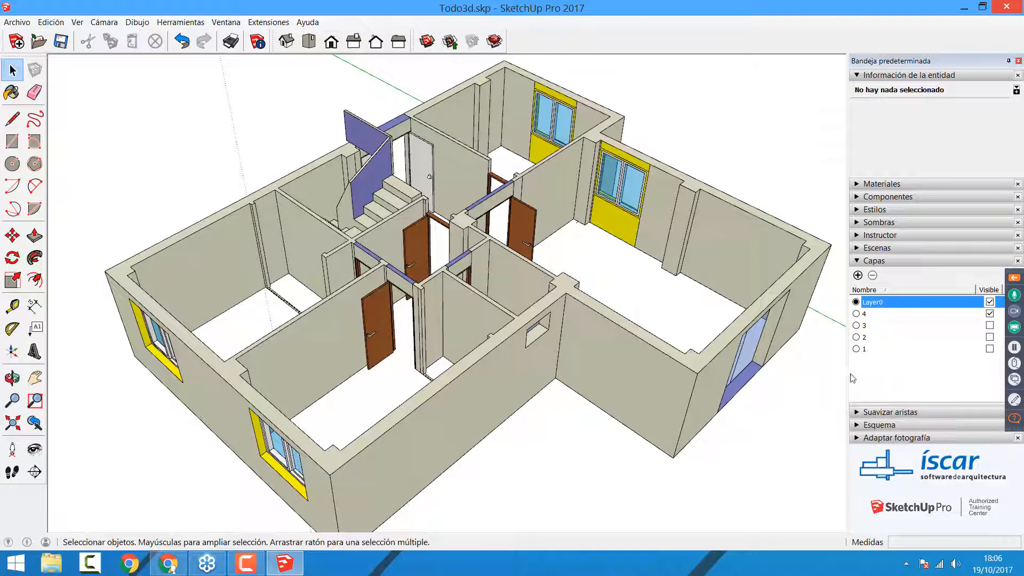
# Step: Open the ground floor group for editing and select five of its brown interior door components together
pyautogui.click(495, 242)
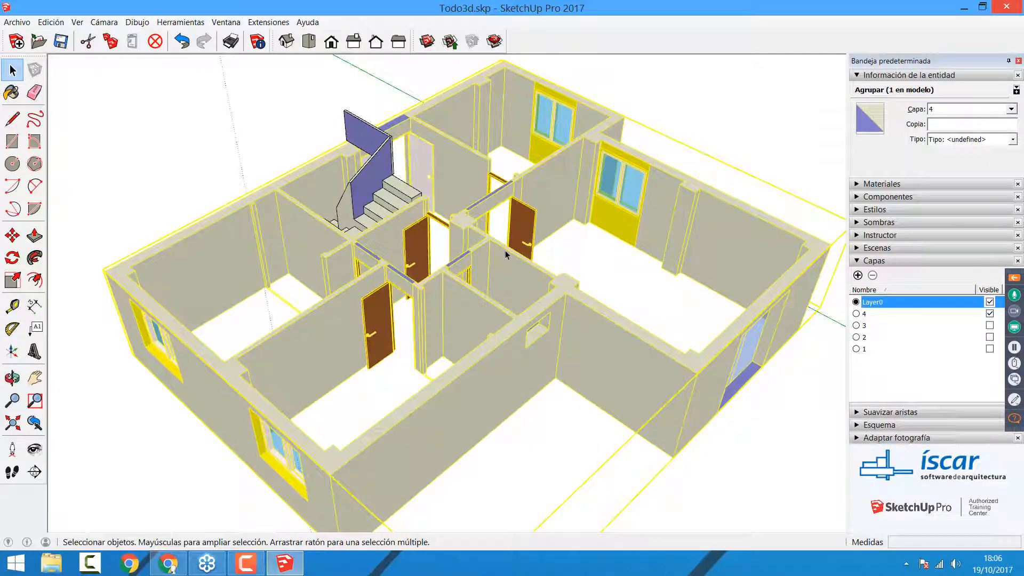
pyautogui.doubleClick(505, 251)
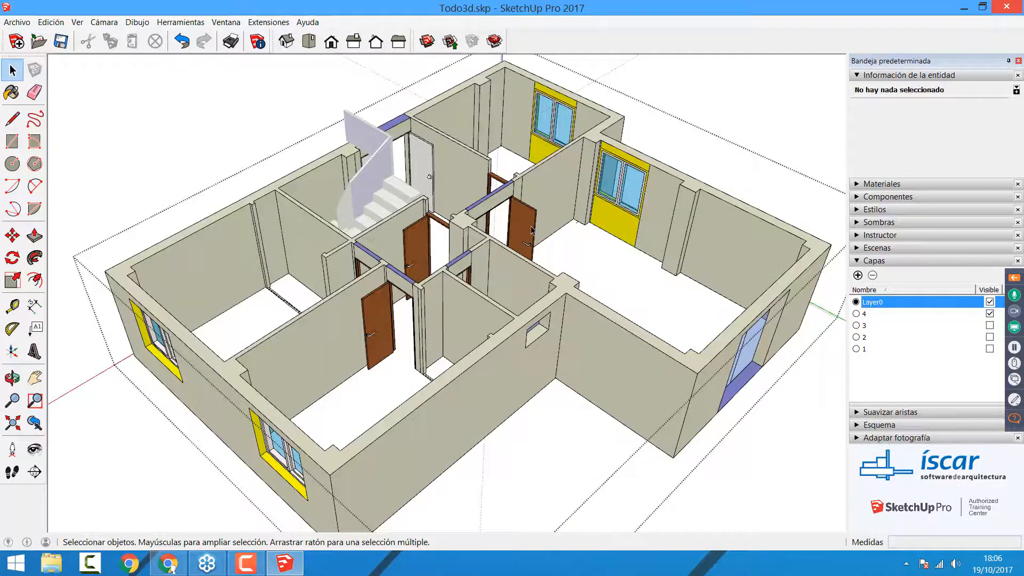
pyautogui.scroll(4, 529, 229)
pyautogui.click(529, 229)
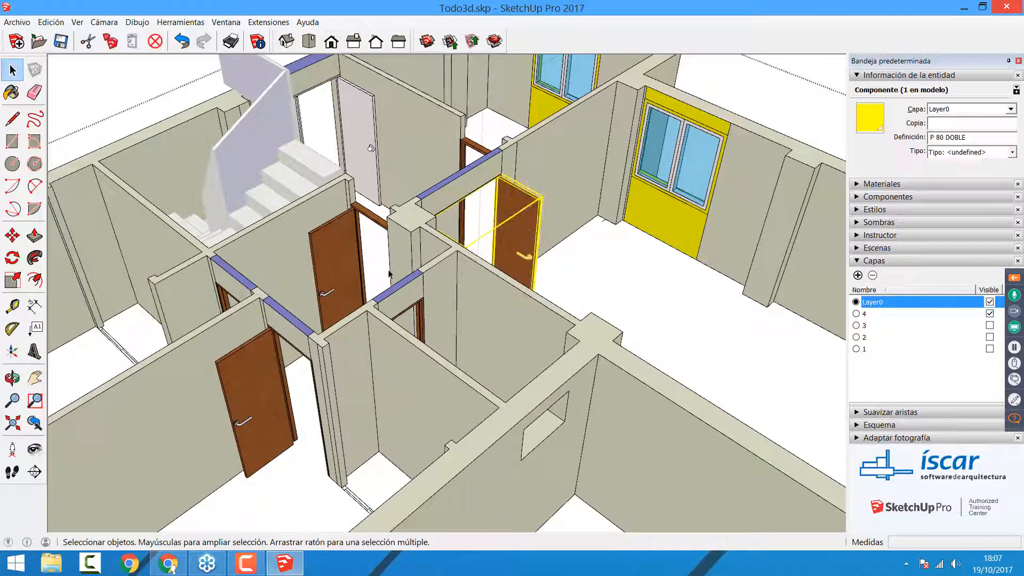
pyautogui.keyDown('shift'); pyautogui.click(269, 367); pyautogui.keyUp('shift')
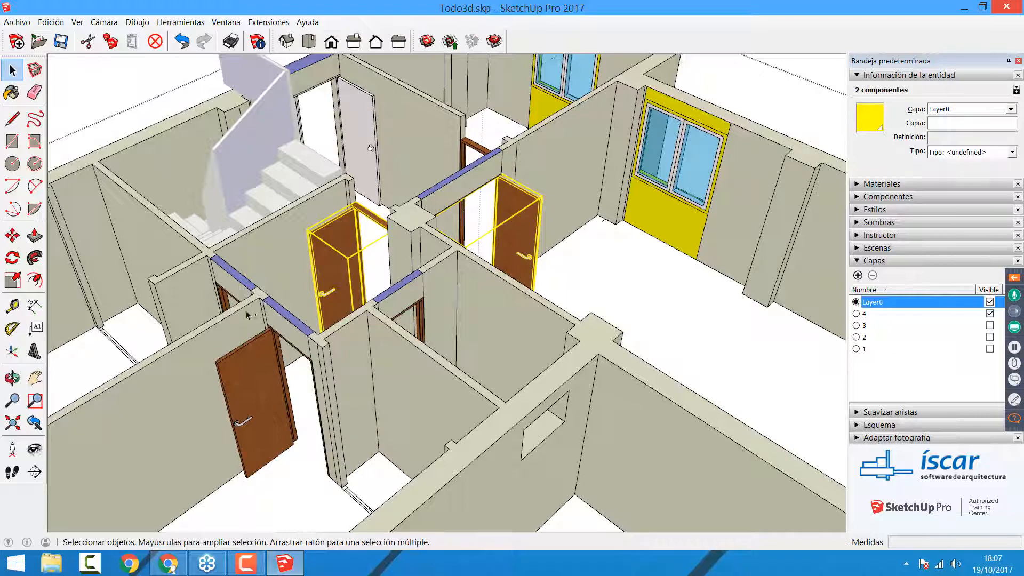
pyautogui.scroll(4, 437, 173)
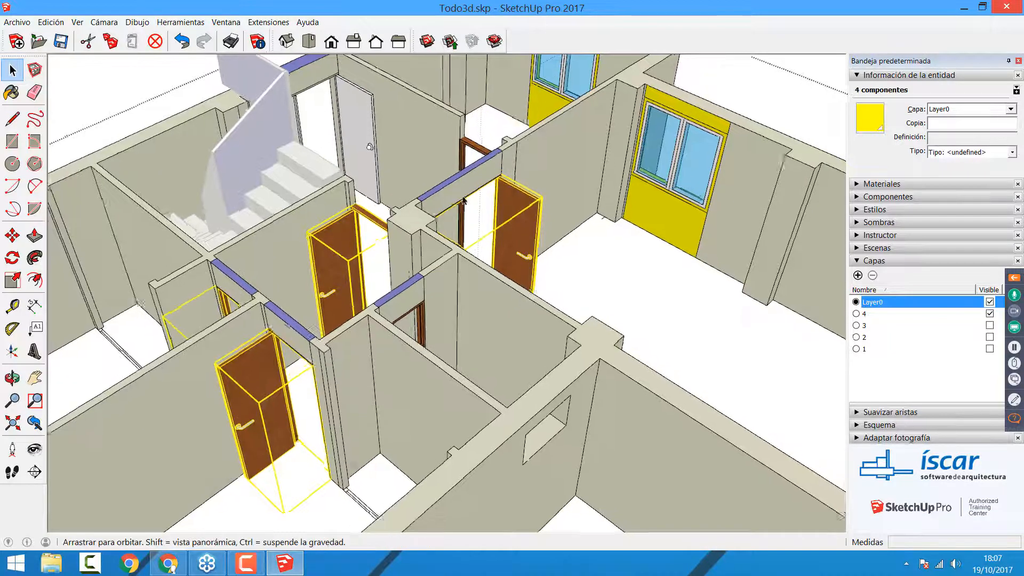
pyautogui.keyDown('shift'); pyautogui.click(451, 248); pyautogui.keyUp('shift')
pyautogui.scroll(-3, 428, 251)
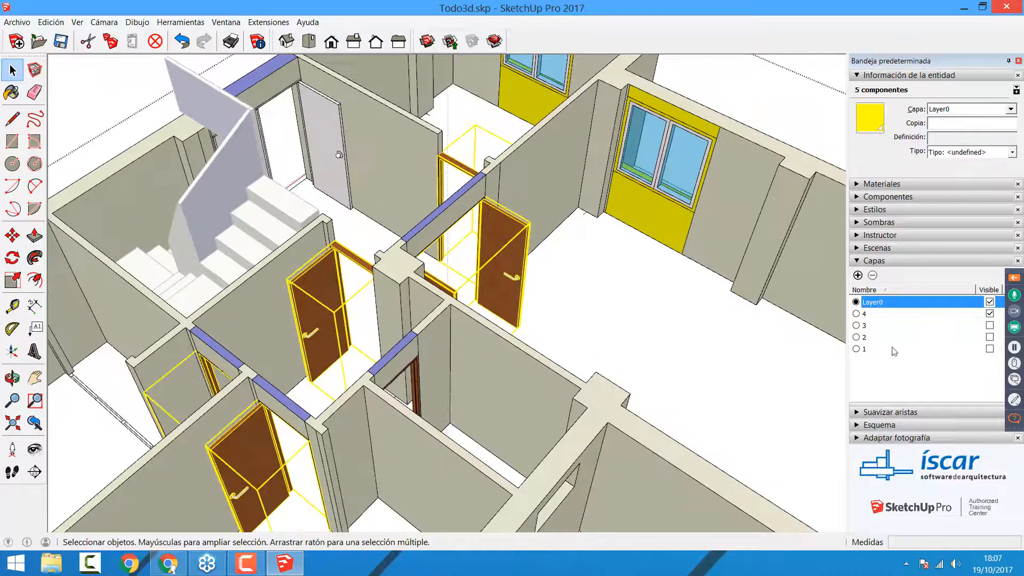
# Step: Create a layer named Puertas, assign the selected doors to it and clear the selection
pyautogui.click(857, 275)
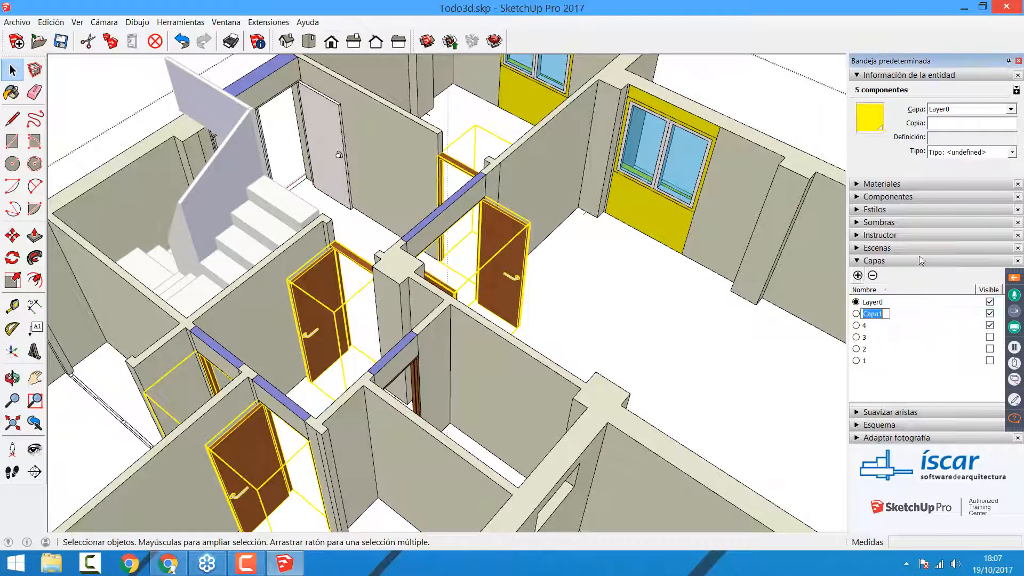
pyautogui.write('Puertas')
pyautogui.click(896, 377)
pyautogui.click(1011, 109)
pyautogui.click(968, 160)
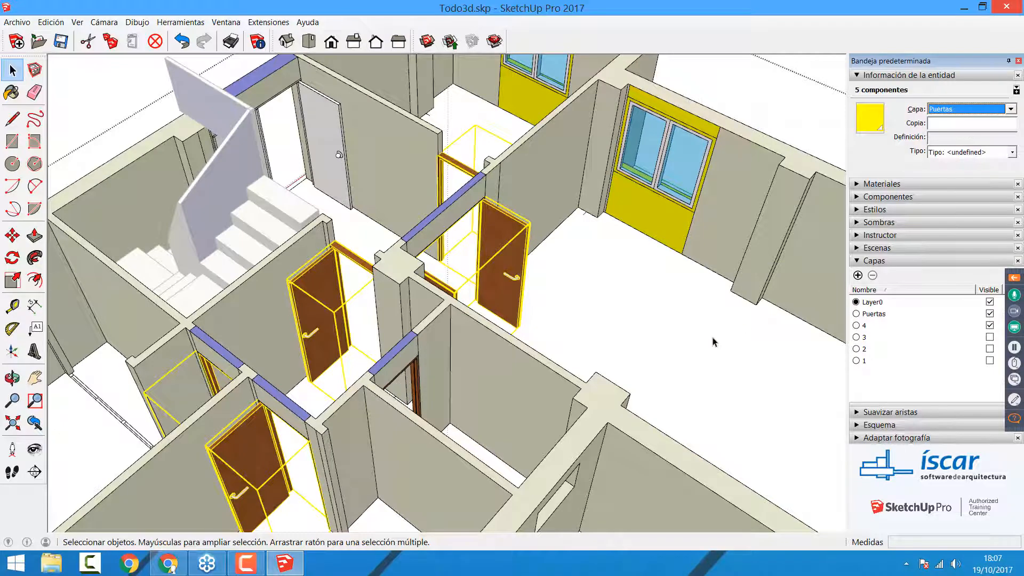
pyautogui.click(716, 342)
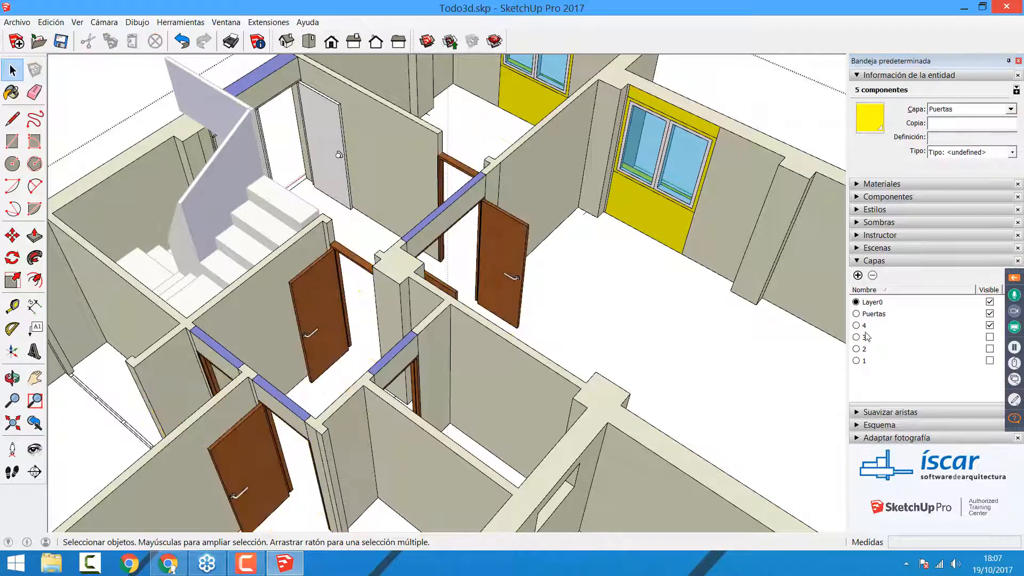
# Step: Switch the visibility of the Puertas layer off and on repeatedly to check the doors, leaving it hidden
pyautogui.click(990, 314)
pyautogui.click(990, 314)
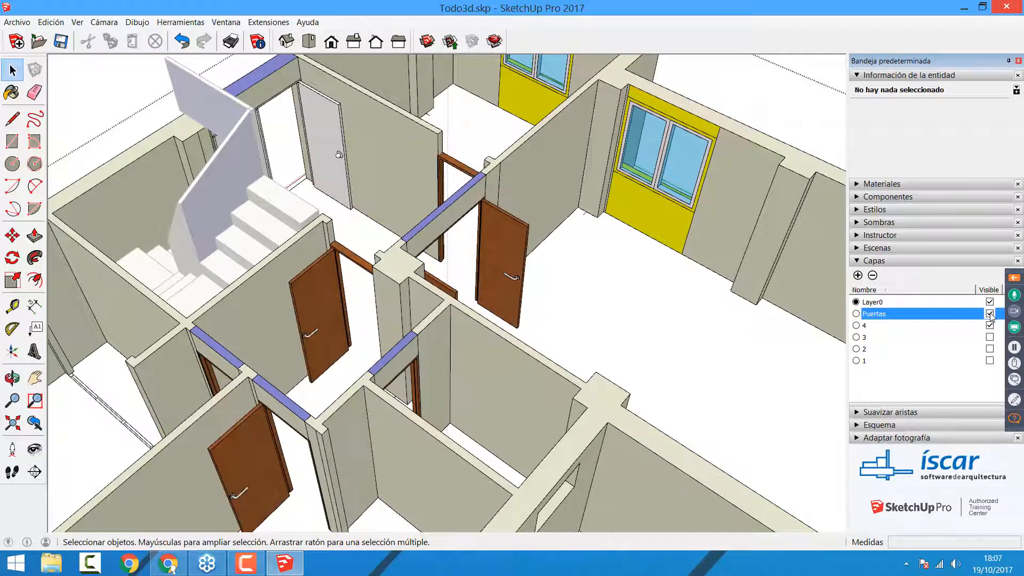
pyautogui.click(990, 314)
pyautogui.click(989, 313)
pyautogui.click(990, 313)
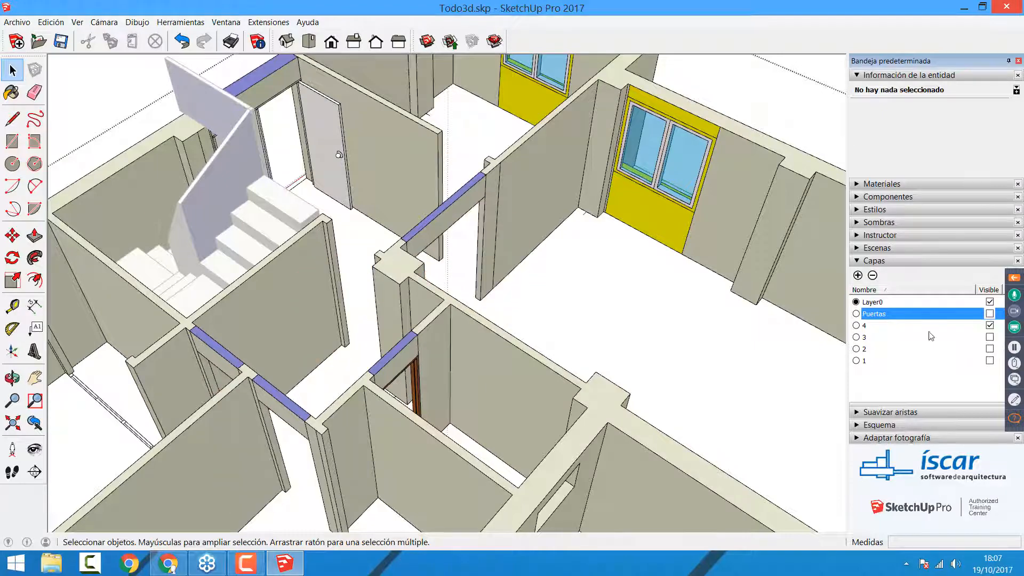
# Step: Leave the ground floor group and toggle the Puertas layer again over the whole storey, ending with it visible
pyautogui.scroll(-10, 361, 271)
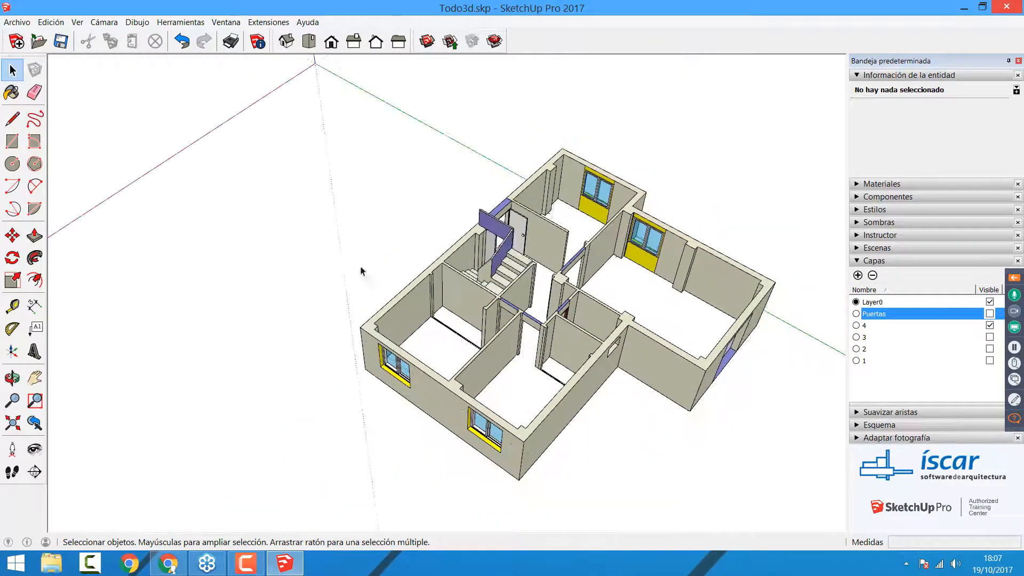
pyautogui.moveTo(751, 454); pyautogui.dragTo(775, 382, button='middle')
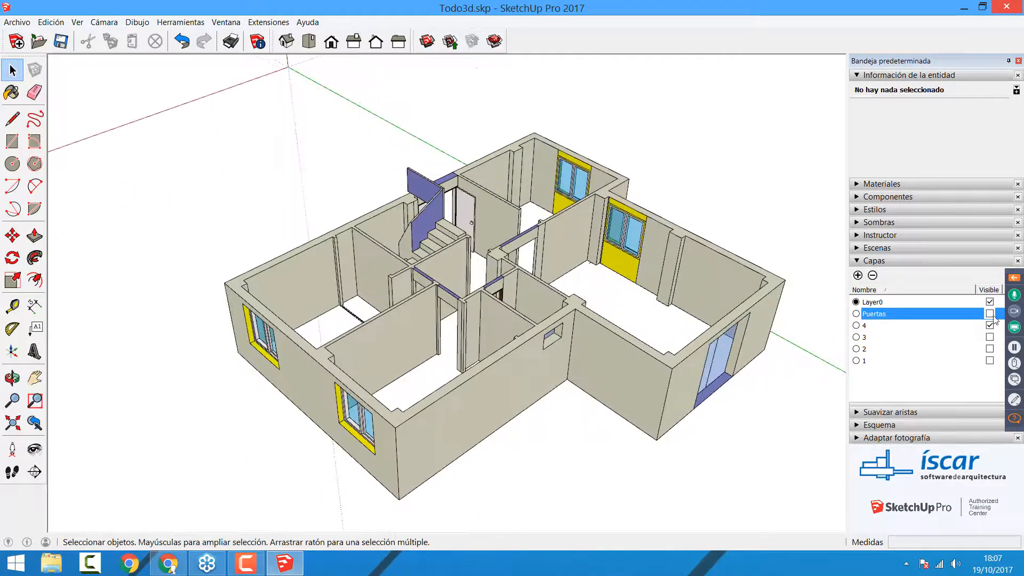
pyautogui.click(990, 314)
pyautogui.click(990, 314)
pyautogui.click(989, 314)
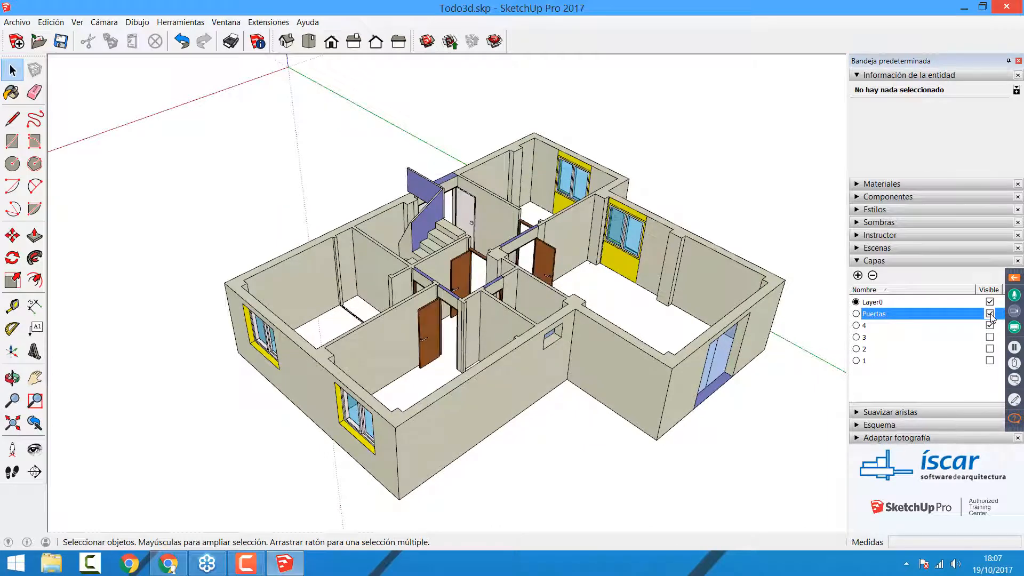
# Step: Show layers 3, 2 and 1 again to restore the complete house and view it from a lower angle
pyautogui.click(990, 339)
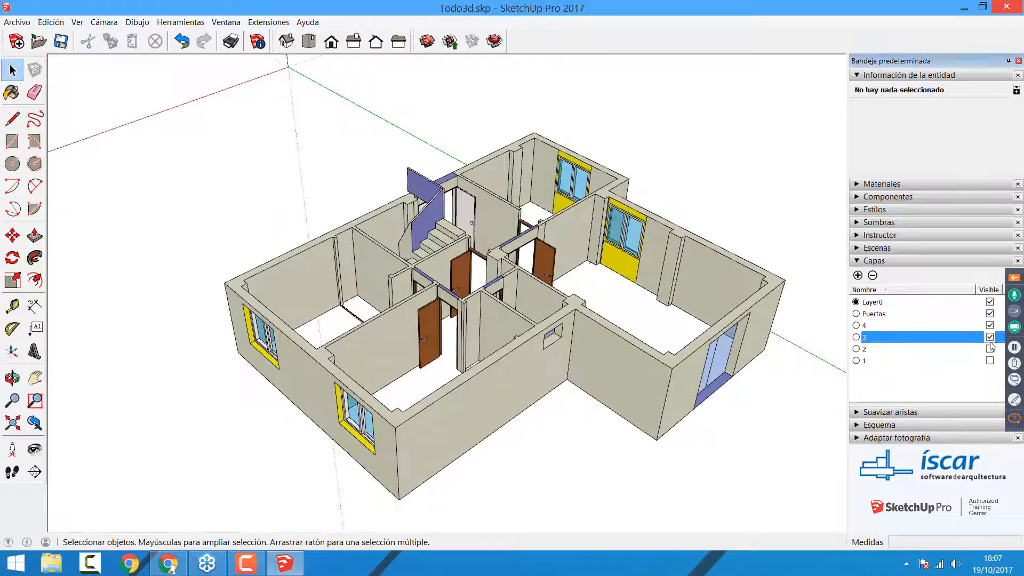
pyautogui.click(989, 349)
pyautogui.click(990, 360)
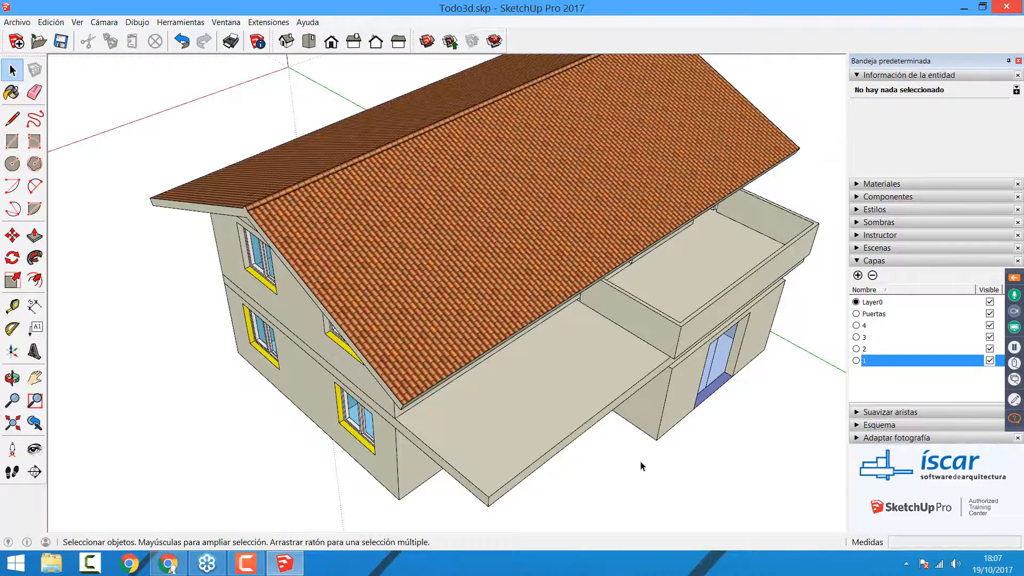
pyautogui.moveTo(678, 483); pyautogui.dragTo(690, 344, button='middle')
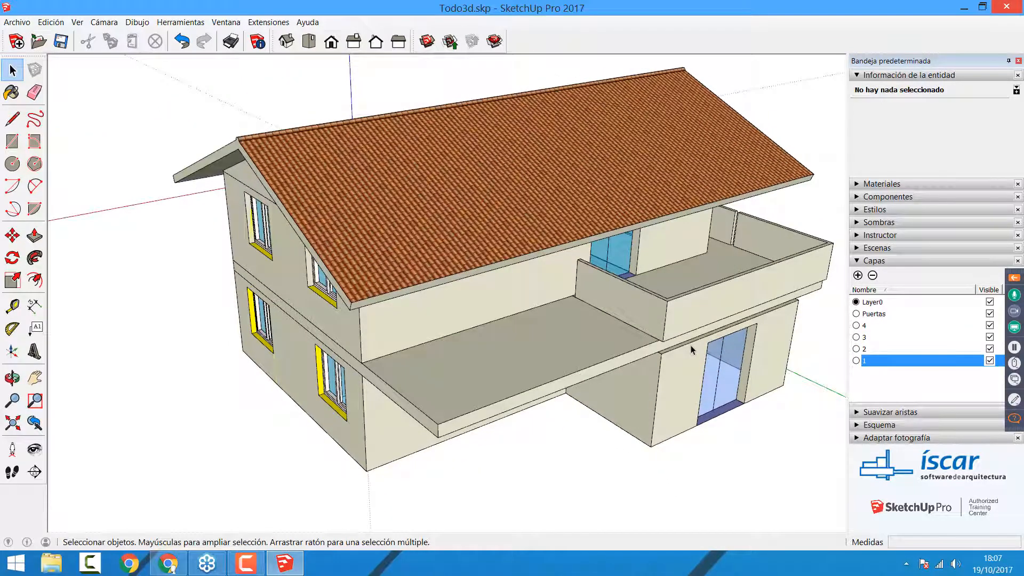
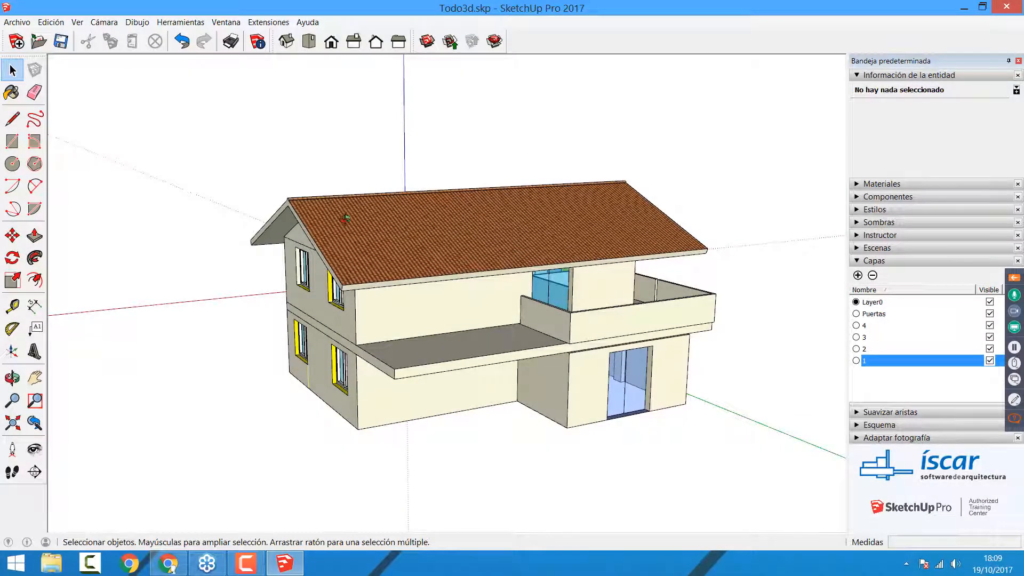
pyautogui.moveTo(345, 217)
pyautogui.mouseDown(button='middle')
pyautogui.moveTo(484, 263)
pyautogui.moveTo(448, 229)
pyautogui.moveTo(426, 261)
pyautogui.moveTo(423, 248)
pyautogui.mouseUp(button='middle')
pyautogui.scroll(-2, 475, 252)
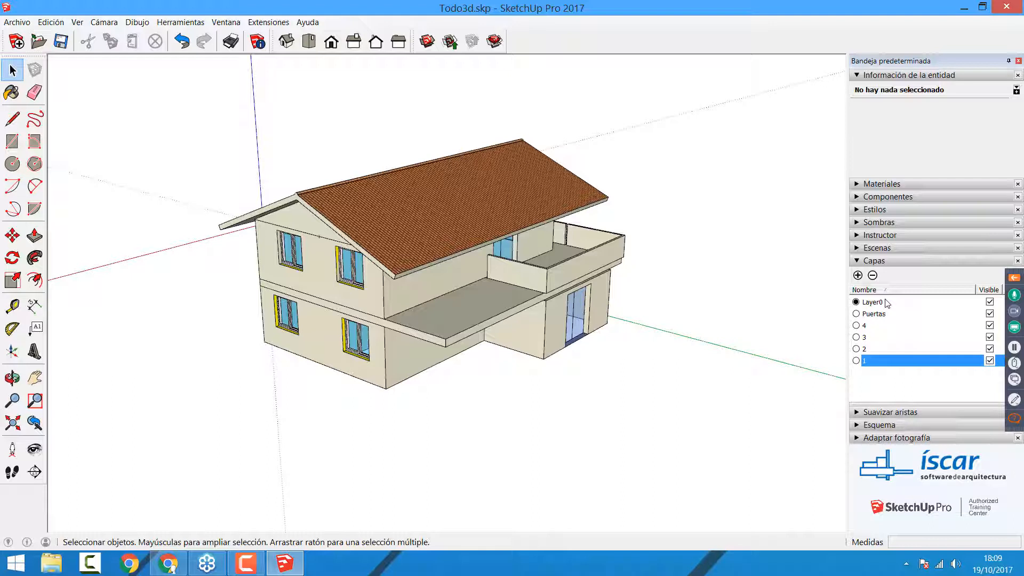
pyautogui.click(451, 216)
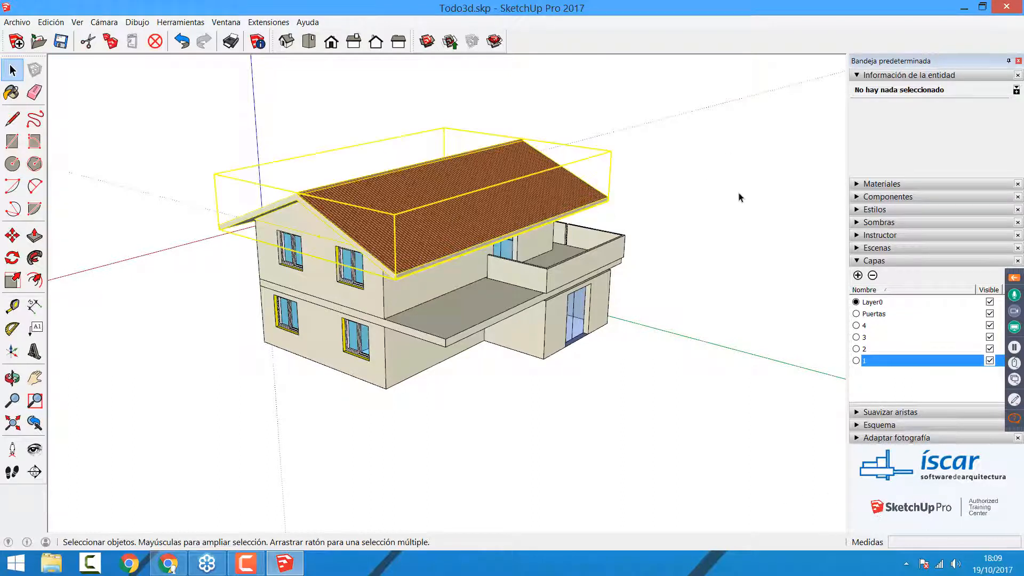
pyautogui.click(806, 188)
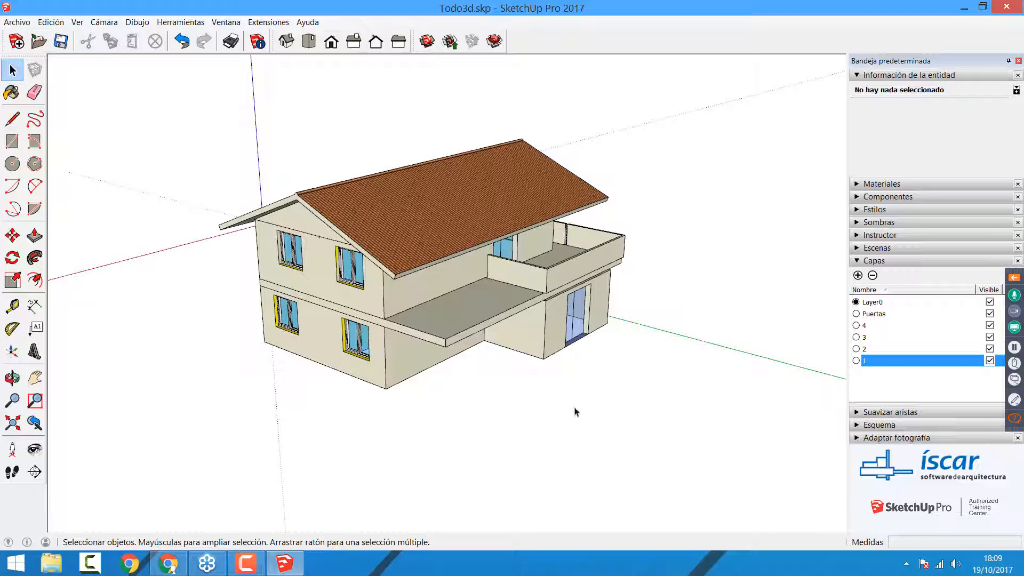
# Step: Place a section plane parallel to the gable facade of the house
pyautogui.moveTo(341, 429); pyautogui.dragTo(325, 403, button='middle')
pyautogui.scroll(2, 242, 373)
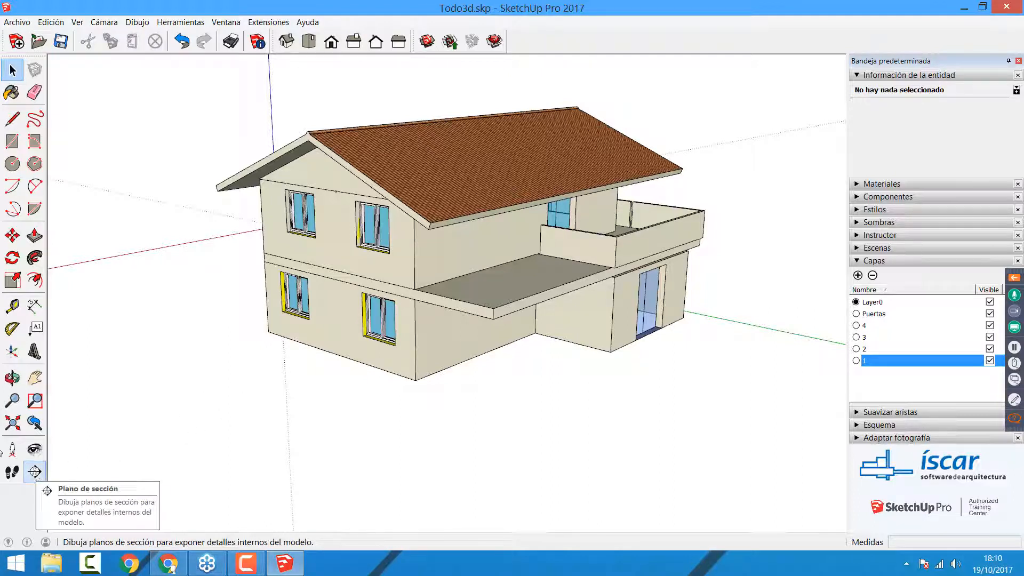
pyautogui.click(40, 474)
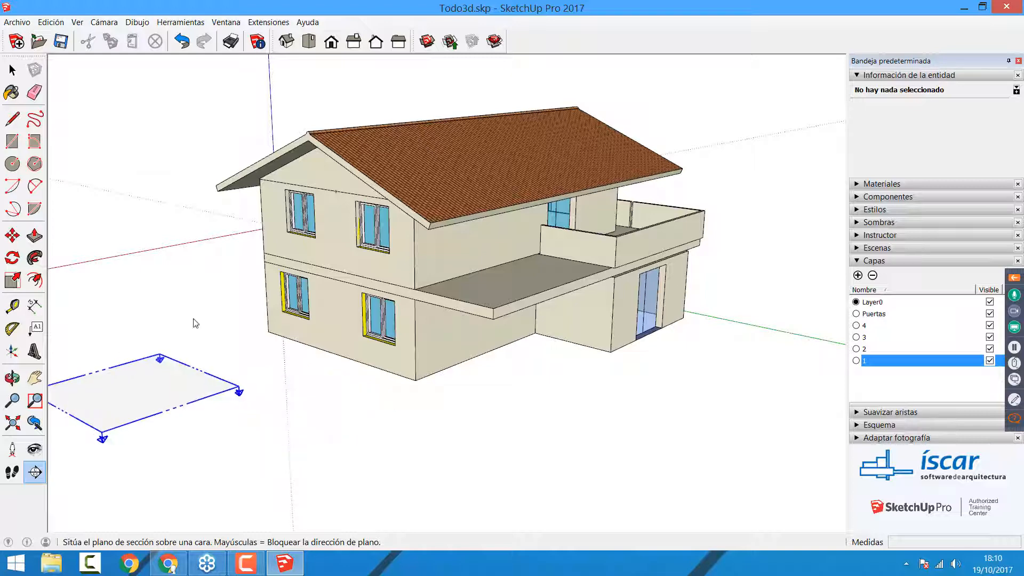
pyautogui.click(337, 272)
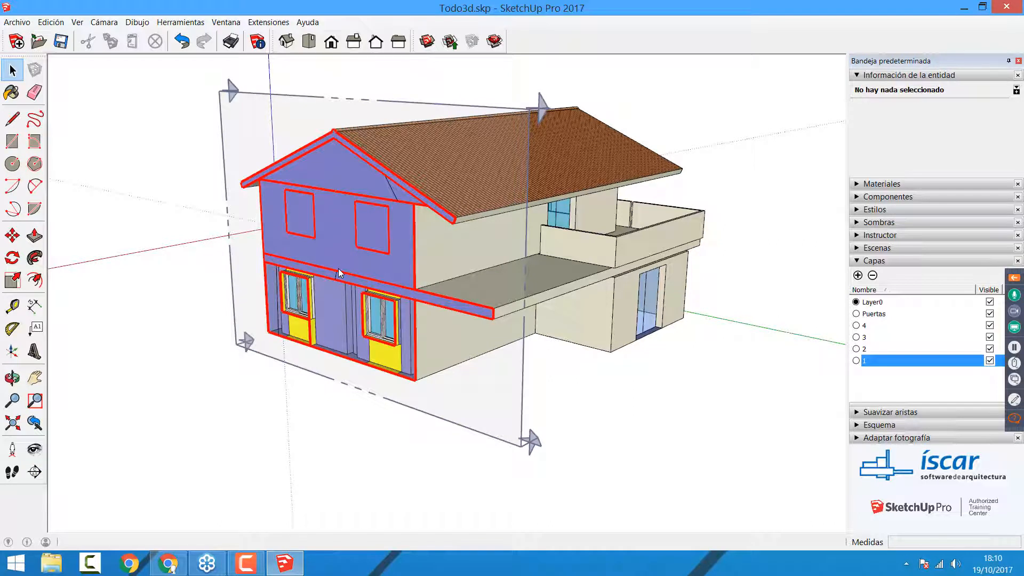
# Step: Move the section plane about 5.7 m along the red axis into the house and deselect it
pyautogui.click(248, 111)
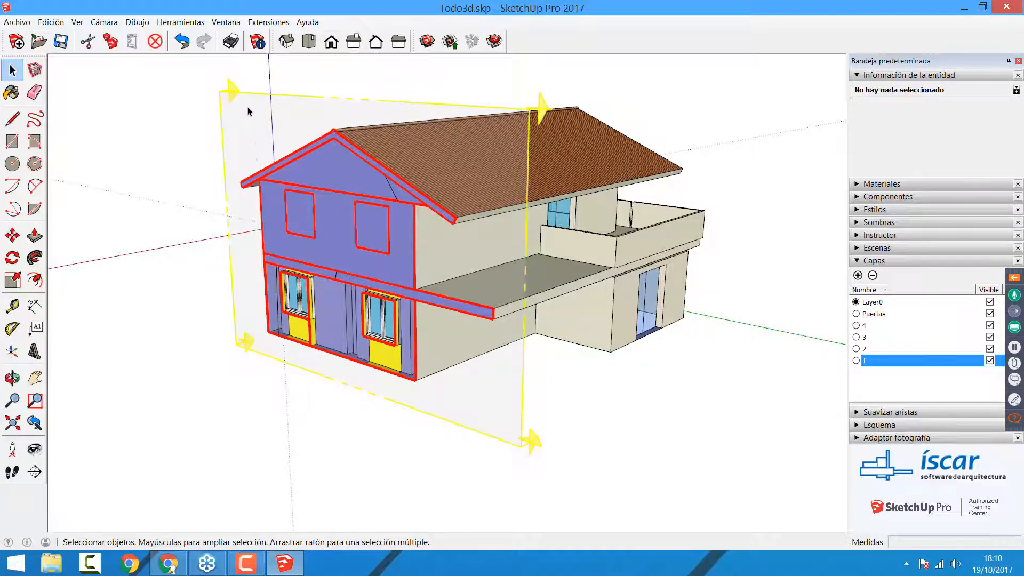
pyautogui.click(9, 243)
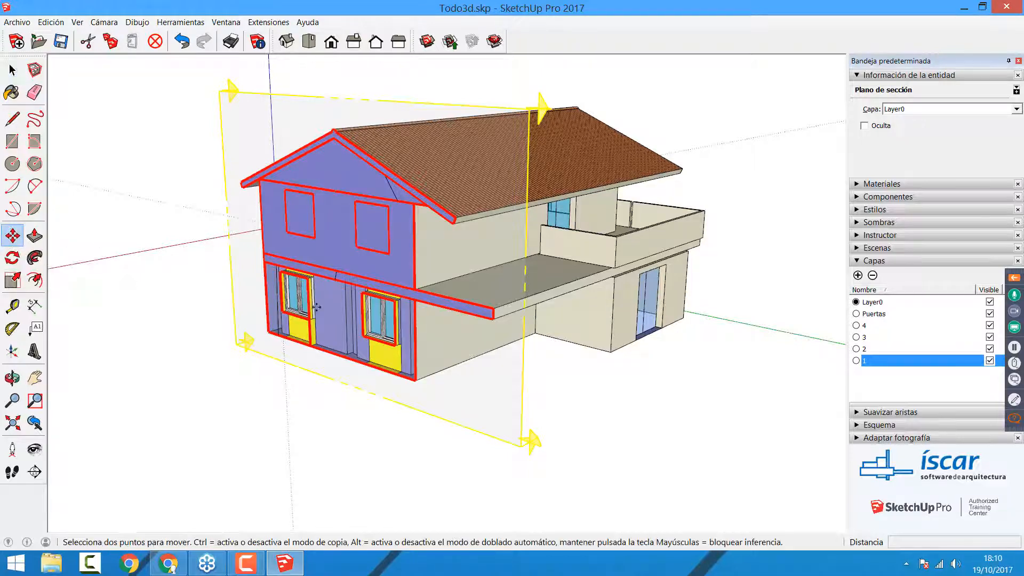
pyautogui.click(284, 373)
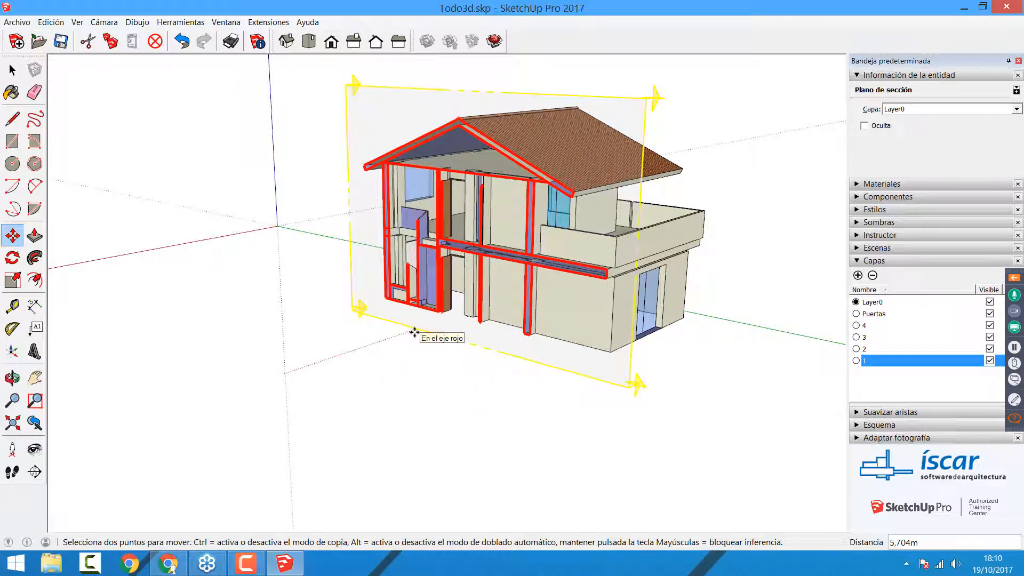
pyautogui.write('5,')
pyautogui.press('Return')
pyautogui.press('space')
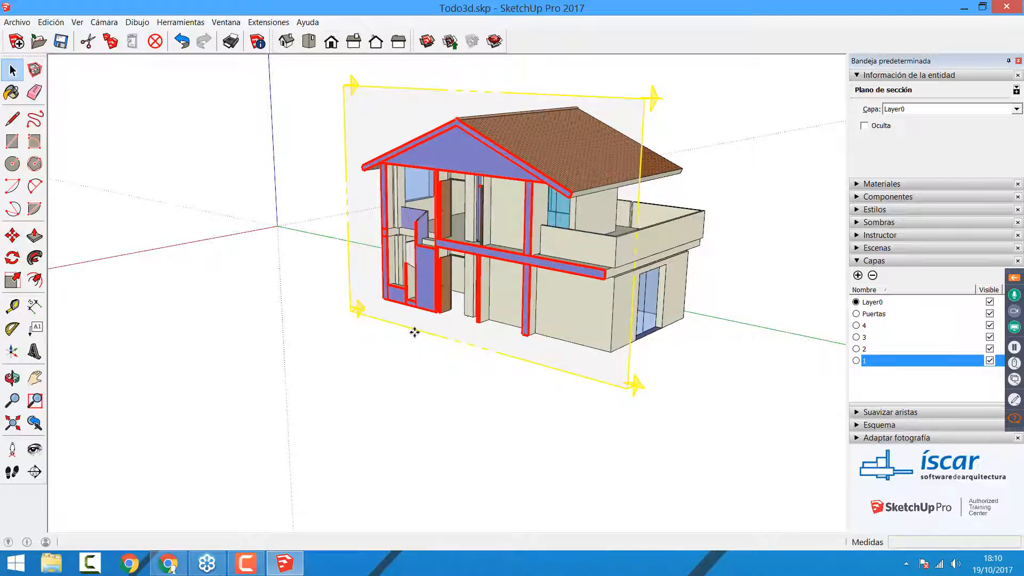
pyautogui.click(415, 449)
pyautogui.moveTo(533, 354); pyautogui.dragTo(585, 369, button='middle')
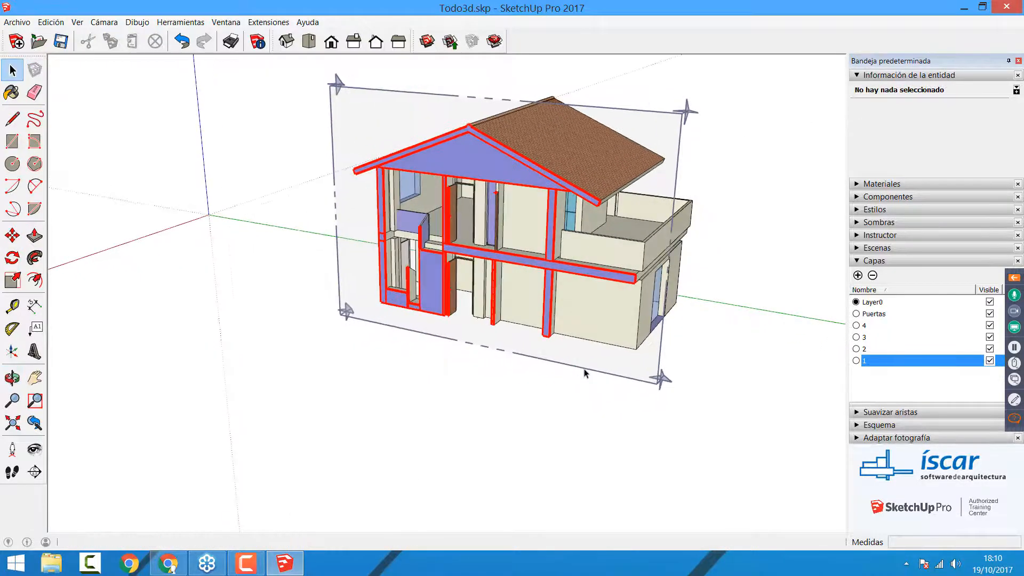
# Step: Turn off Dibac Solid Section for the section plane and deselect it
pyautogui.rightClick(664, 132)
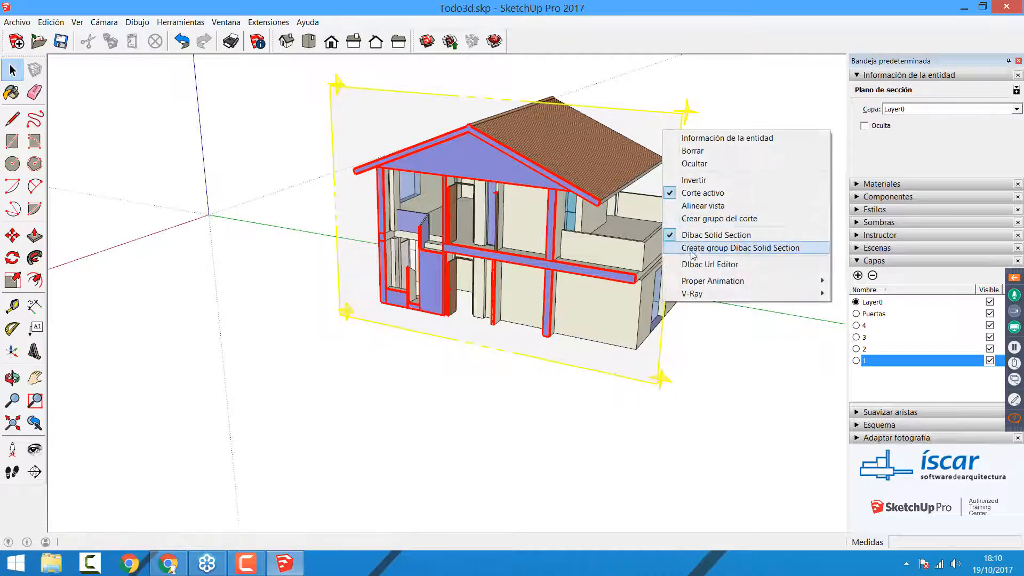
pyautogui.click(695, 241)
pyautogui.click(569, 477)
pyautogui.moveTo(568, 477); pyautogui.dragTo(490, 447, button='middle')
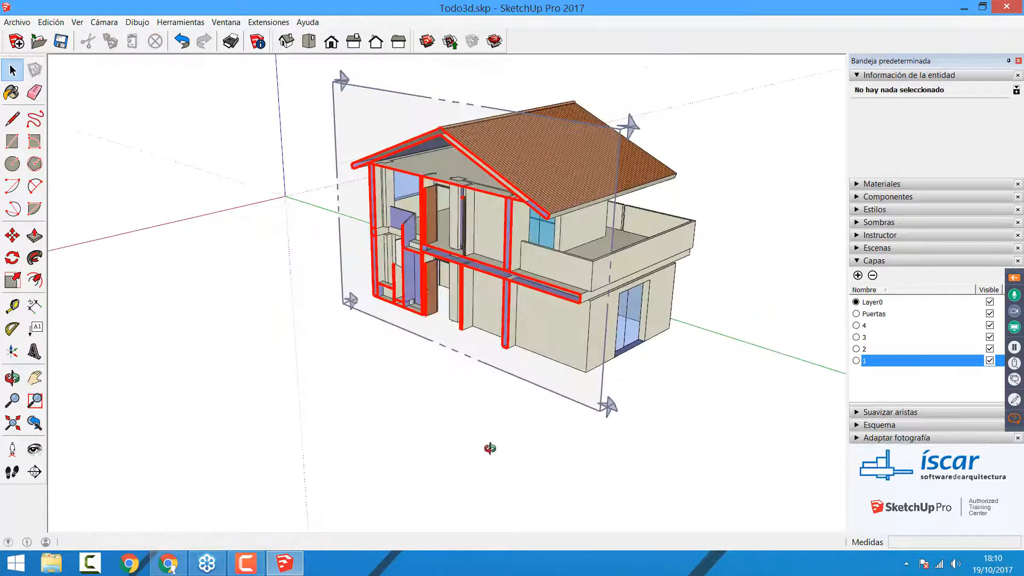
# Step: Rotate the section plane about 42° around the green axis so it cuts the house at a slope
pyautogui.click(335, 100)
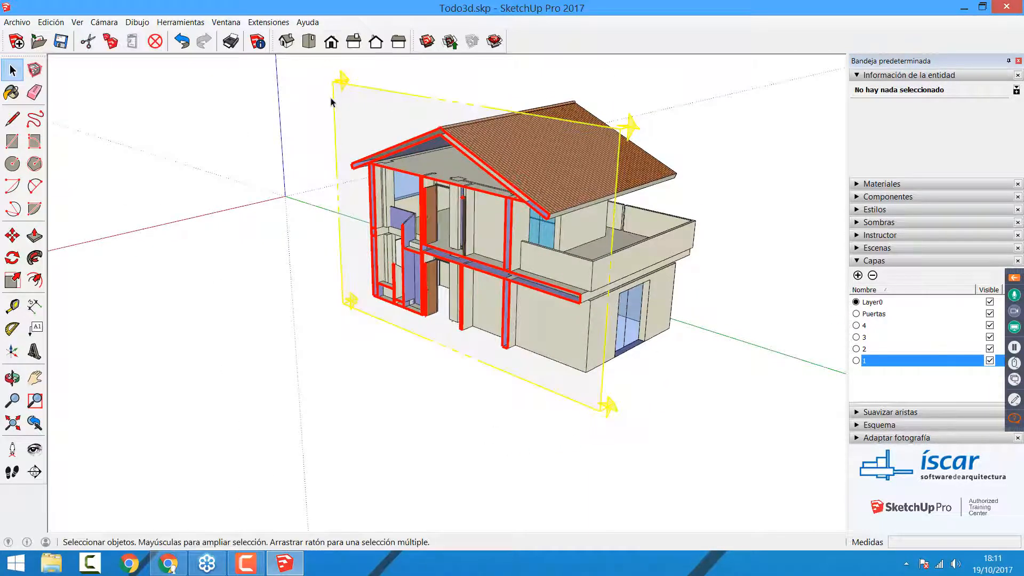
pyautogui.click(12, 258)
pyautogui.moveTo(297, 270); pyautogui.dragTo(251, 224, button='middle')
pyautogui.click(298, 181)
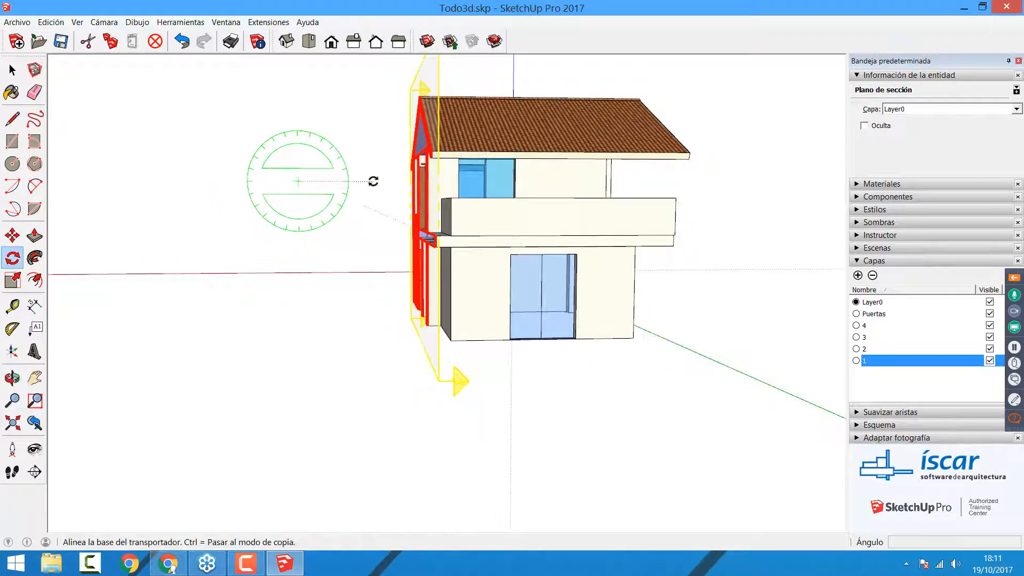
pyautogui.click(373, 181)
pyautogui.click(366, 241)
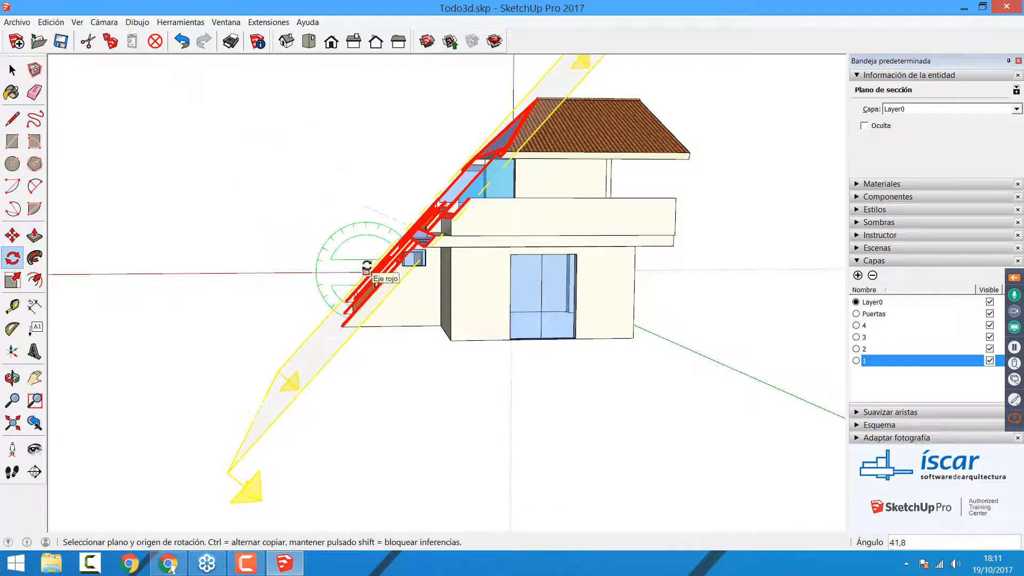
# Step: Rotate the sloped section plane about 39° around the vertical axis
pyautogui.scroll(-1, 363, 196)
pyautogui.moveTo(363, 196); pyautogui.dragTo(192, 424, button='middle')
pyautogui.click(172, 428)
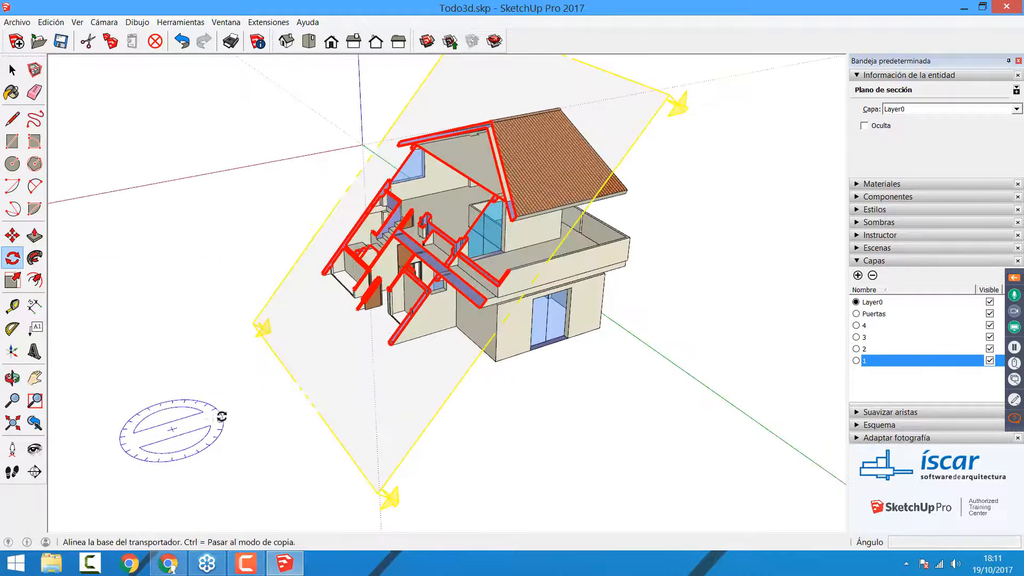
pyautogui.click(224, 412)
pyautogui.click(194, 400)
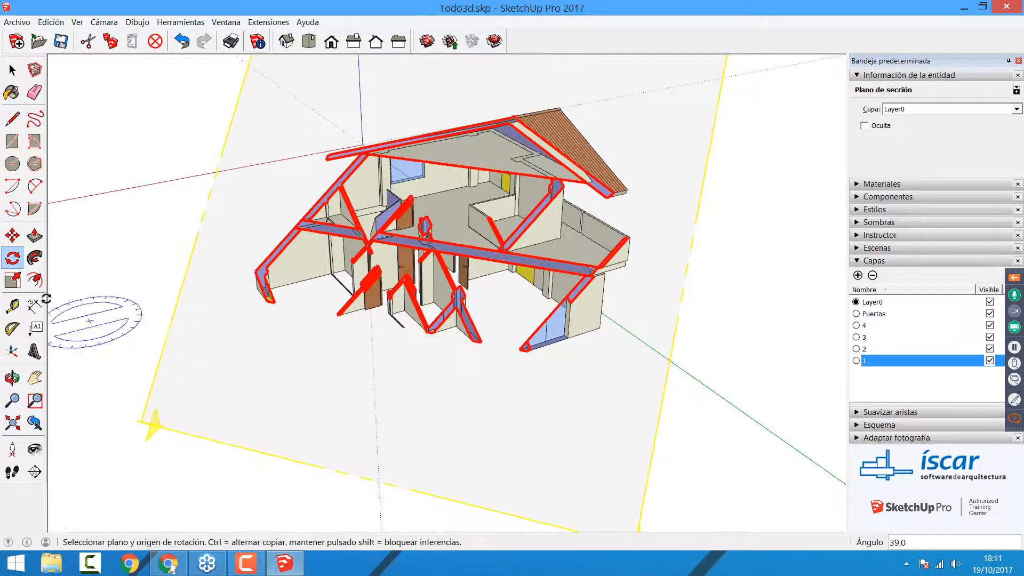
# Step: Move the tilted section plane about 0.47 m through the house
pyautogui.moveTo(451, 353); pyautogui.dragTo(203, 331, button='middle')
pyautogui.click(12, 236)
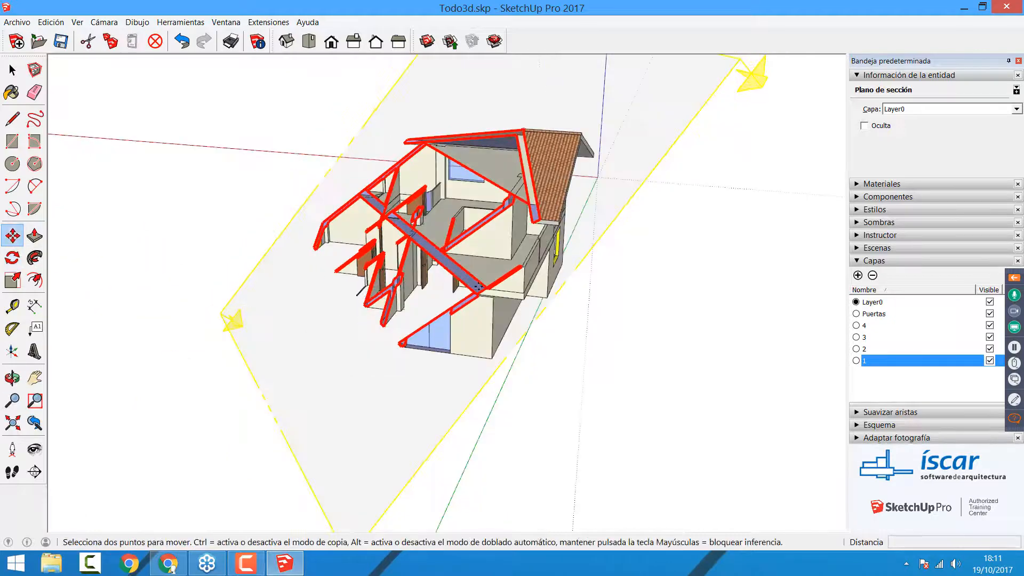
pyautogui.click(468, 383)
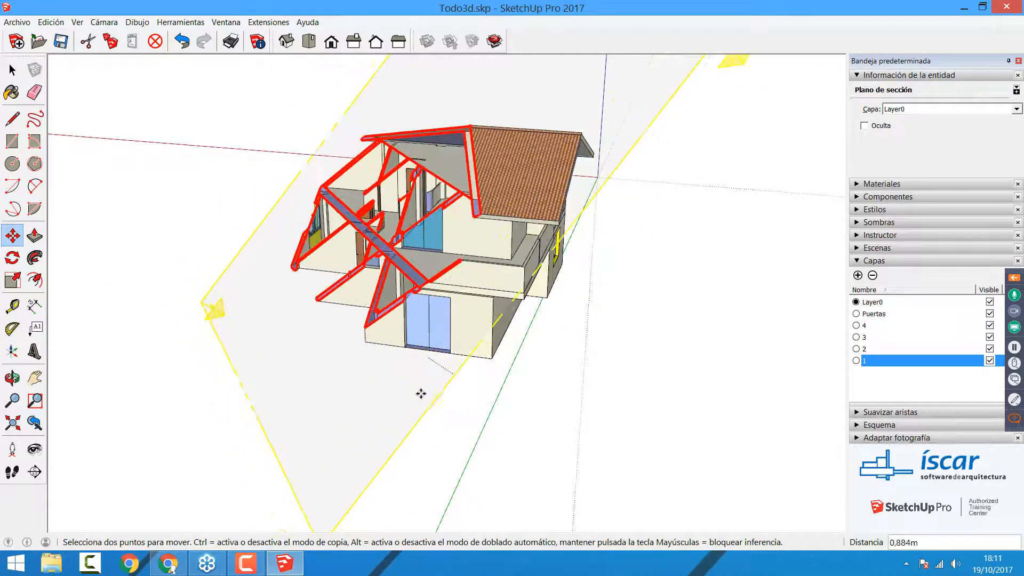
pyautogui.click(424, 396)
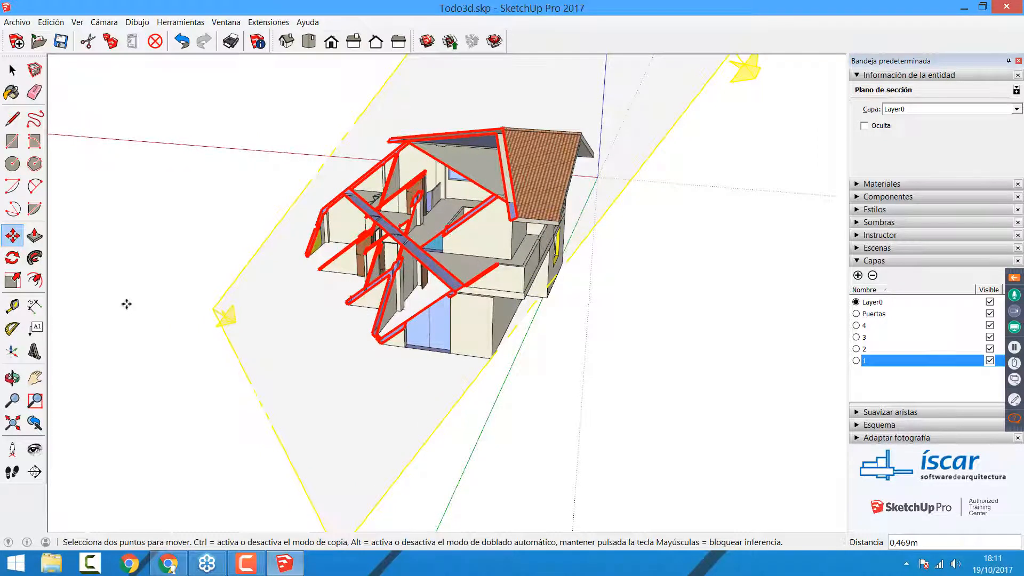
# Step: Undo the section plane's move, rotations and solid-section change, and delete the plane
pyautogui.hotkey('ctrl', 'z')
pyautogui.hotkey('ctrl', 'z')
pyautogui.hotkey('ctrl', 'z')
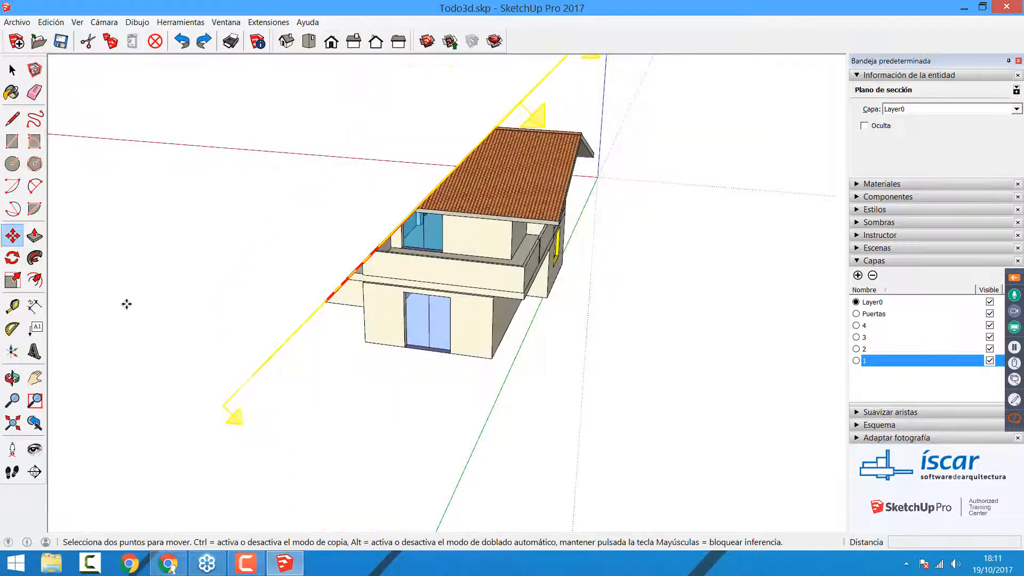
pyautogui.moveTo(213, 315); pyautogui.dragTo(468, 298, button='middle')
pyautogui.hotkey('ctrl', 'z')
pyautogui.hotkey('ctrl', 'z')
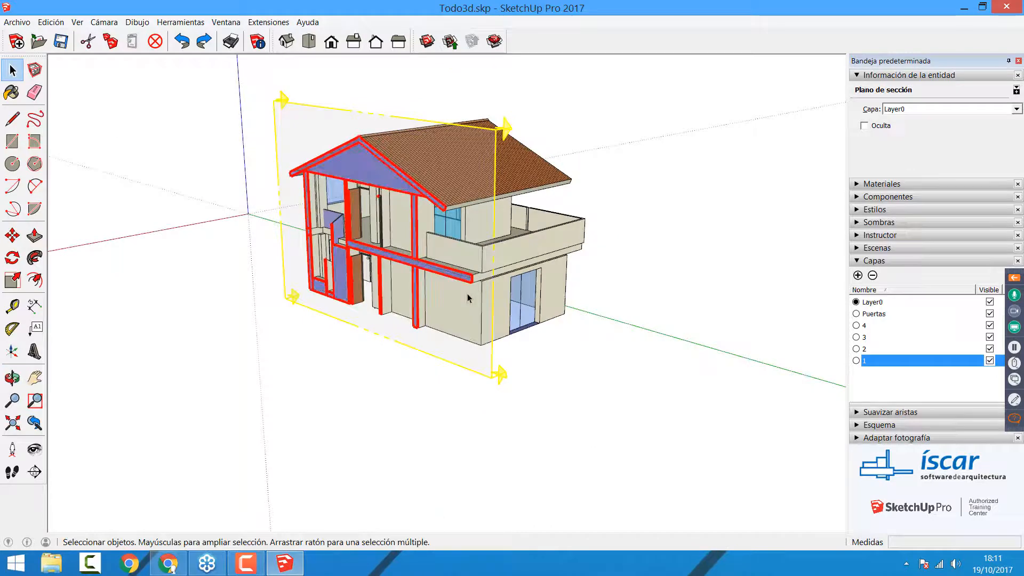
pyautogui.press('Delete')
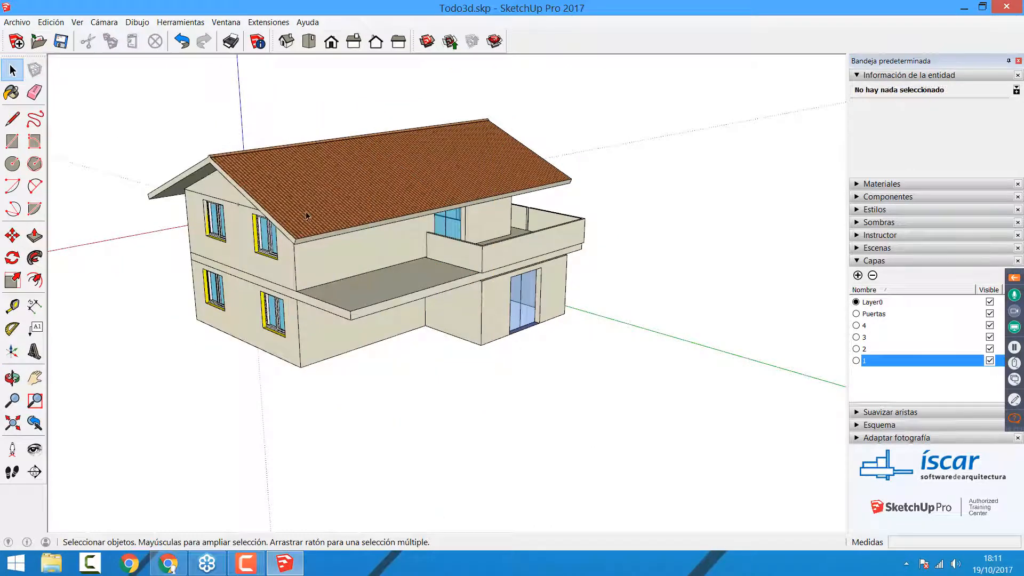
# Step: Open the roof group for editing and place a section plane on its gable end
pyautogui.click(308, 216)
pyautogui.moveTo(251, 226); pyautogui.dragTo(310, 286, button='middle')
pyautogui.click(311, 286)
pyautogui.click(289, 223)
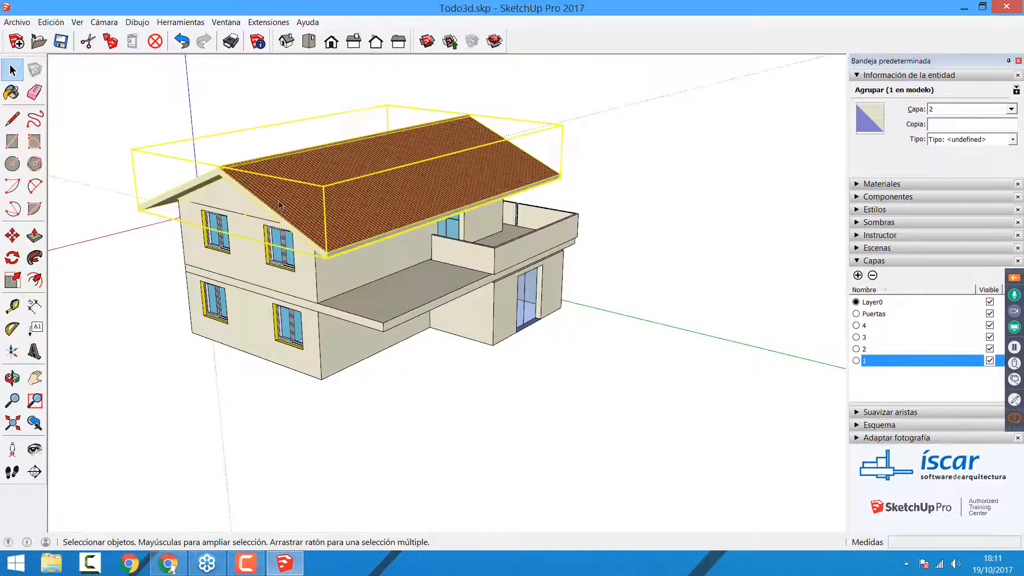
pyautogui.doubleClick(287, 216)
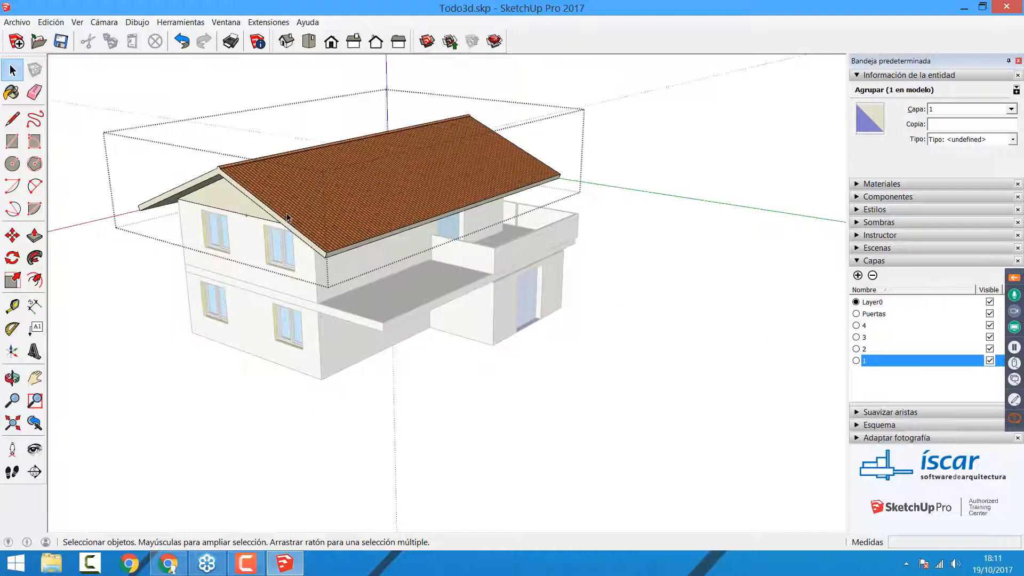
pyautogui.click(34, 476)
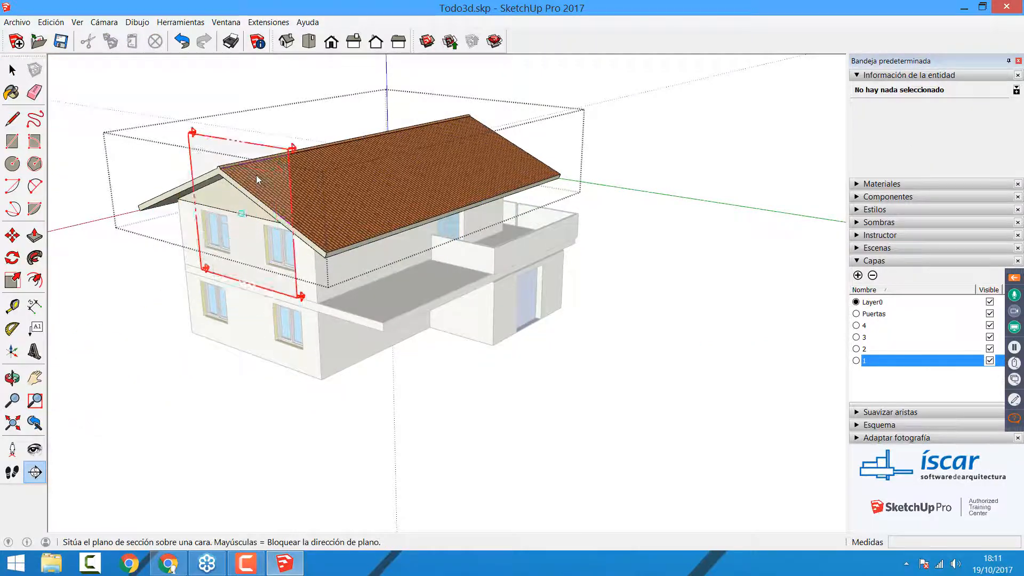
pyautogui.click(228, 193)
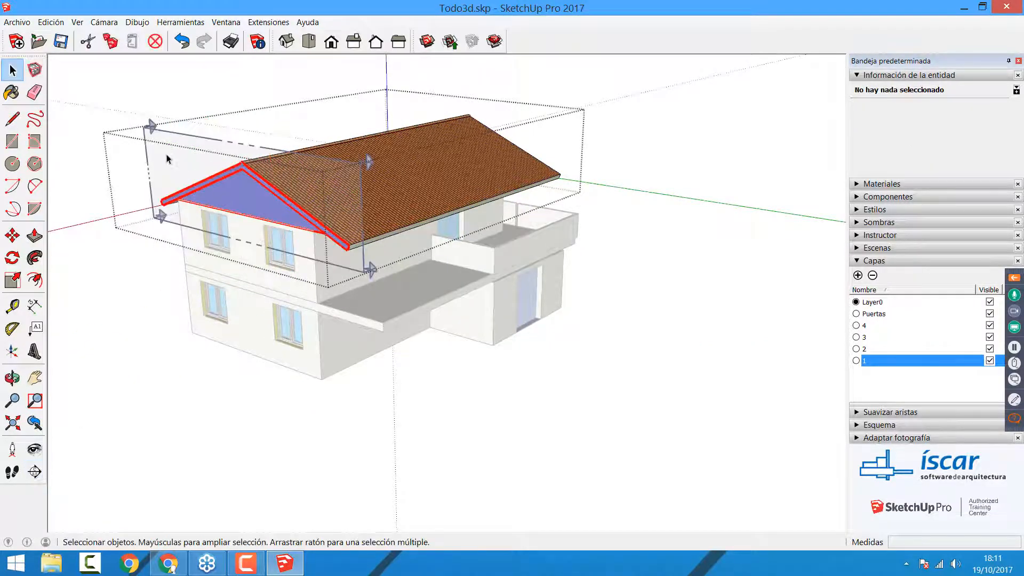
# Step: Move the roof group's section plane about 8.3 m along the ridge direction
pyautogui.click(12, 235)
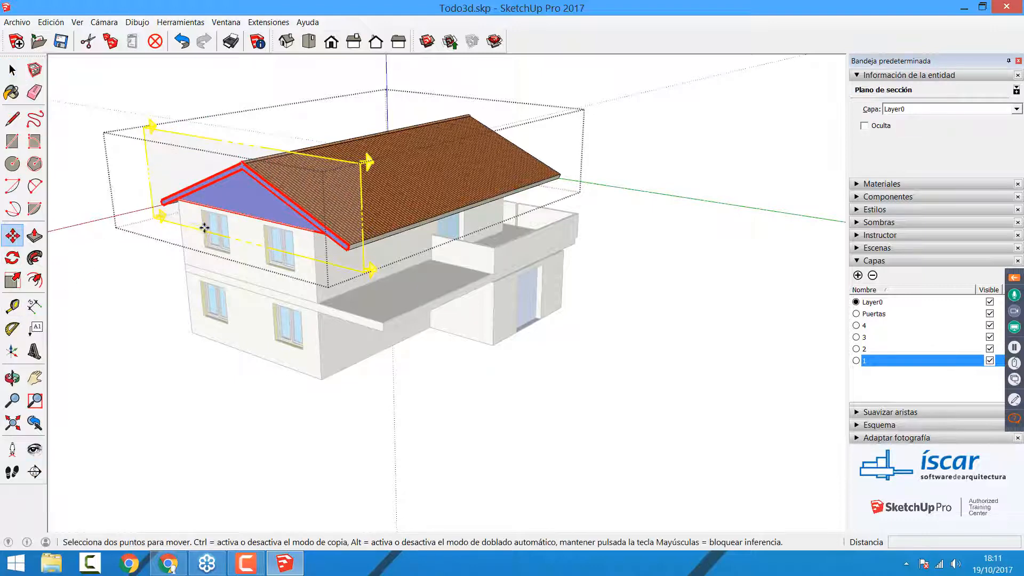
pyautogui.click(203, 224)
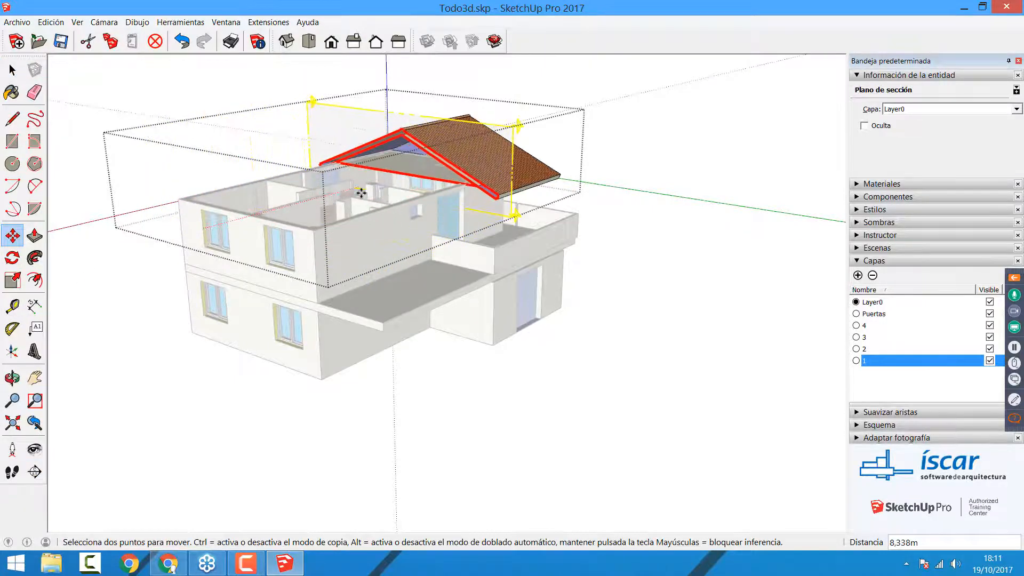
pyautogui.click(359, 199)
pyautogui.press('space')
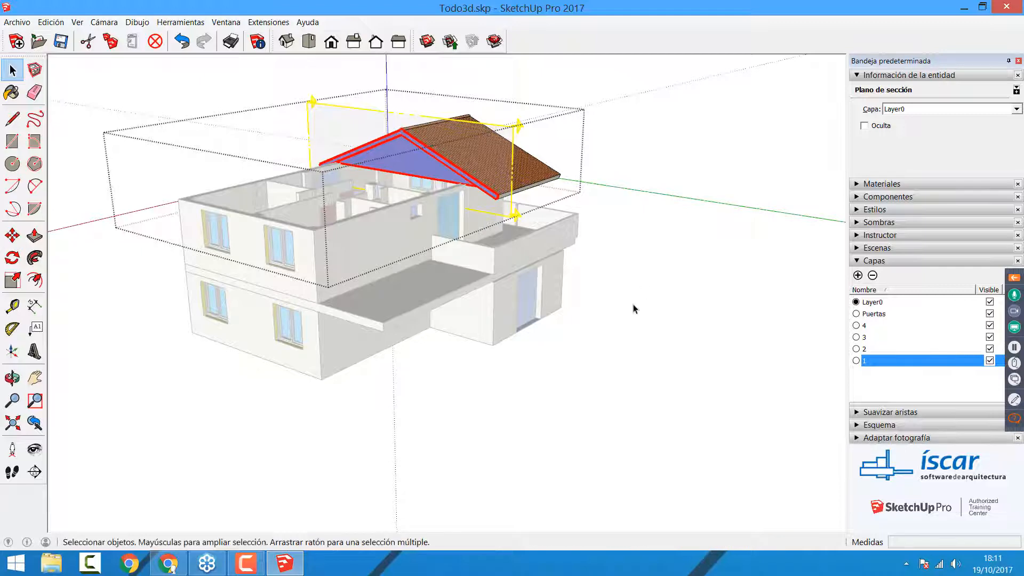
# Step: Leave the roof group, open the upper floor group and place a section plane parallel to its long facade
pyautogui.click(633, 308)
pyautogui.doubleClick(340, 251)
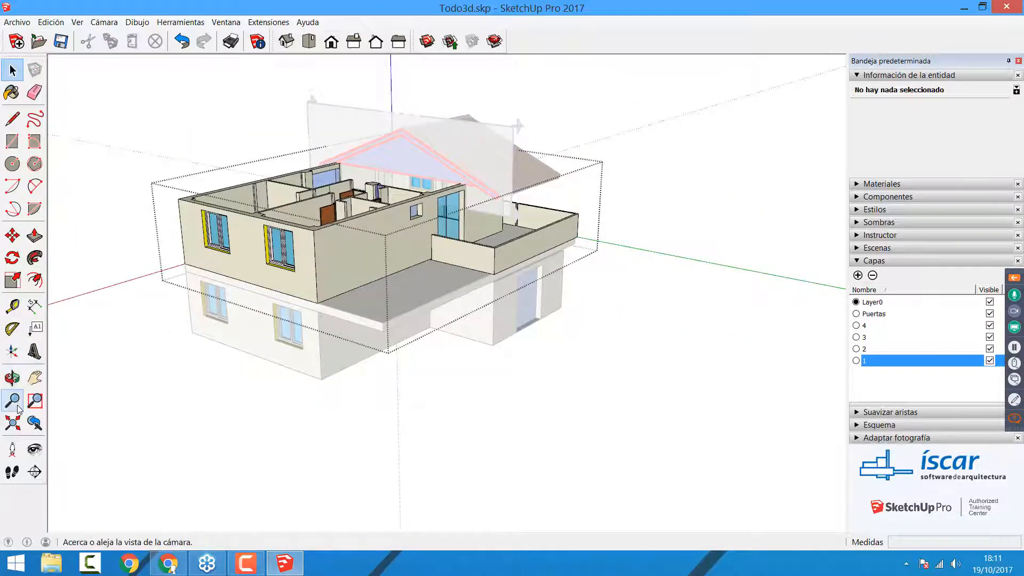
pyautogui.click(34, 471)
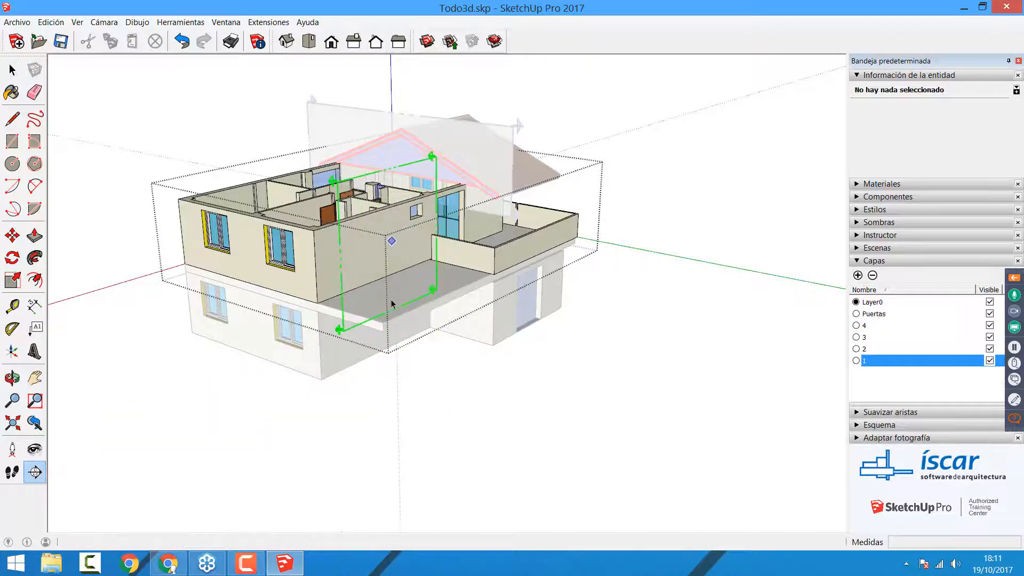
pyautogui.click(341, 320)
# Step: Move the upper floor group's section plane about 3.4 m into the building and leave the group
pyautogui.press('m')
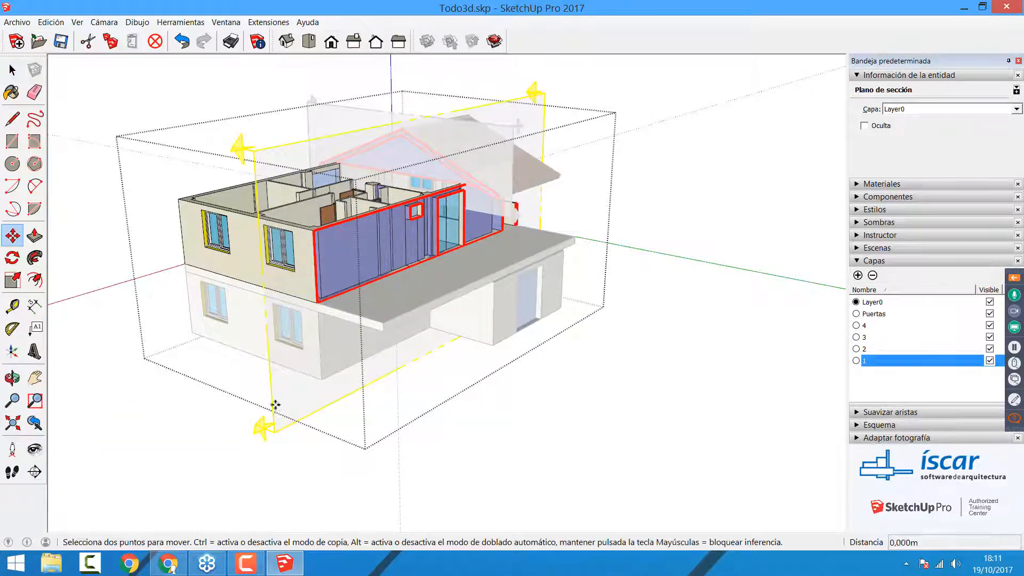
pyautogui.moveTo(274, 407); pyautogui.dragTo(222, 389)
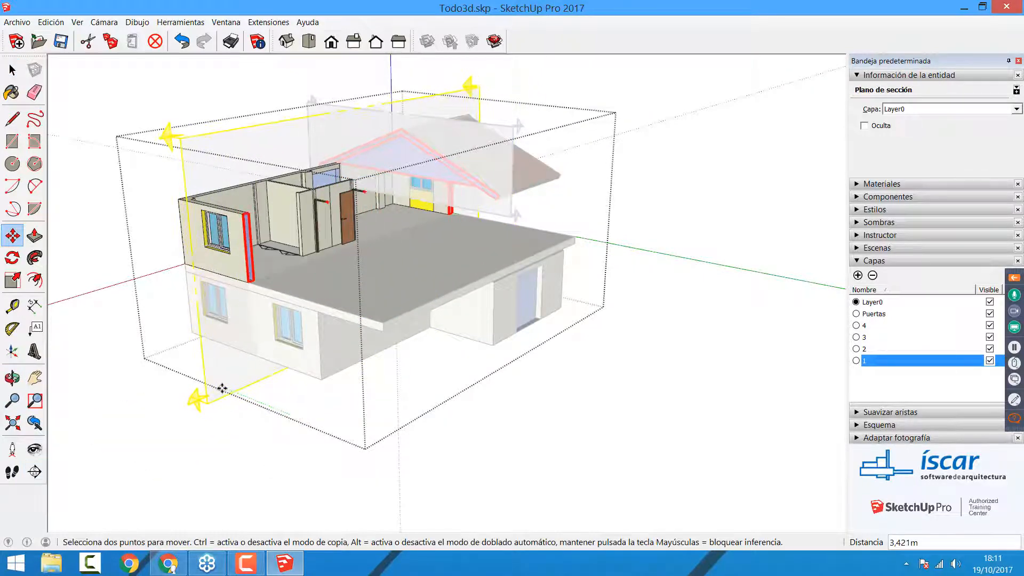
pyautogui.press('space')
pyautogui.click(342, 462)
pyautogui.moveTo(500, 408); pyautogui.dragTo(482, 409, button='middle')
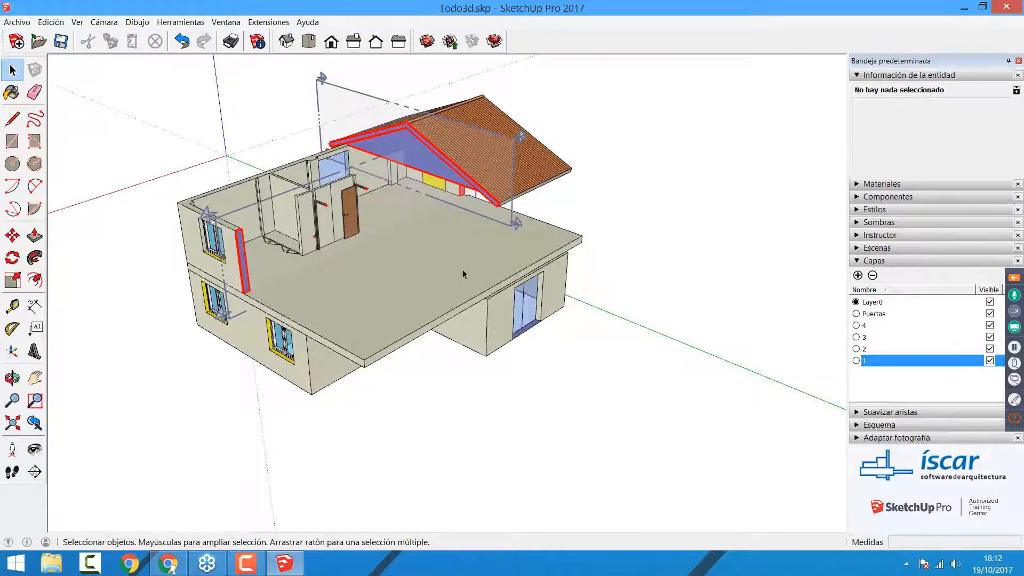
# Step: Undo the moves and placements of the section planes in the upper floor and roof groups
pyautogui.hotkey('ctrl', 'z')
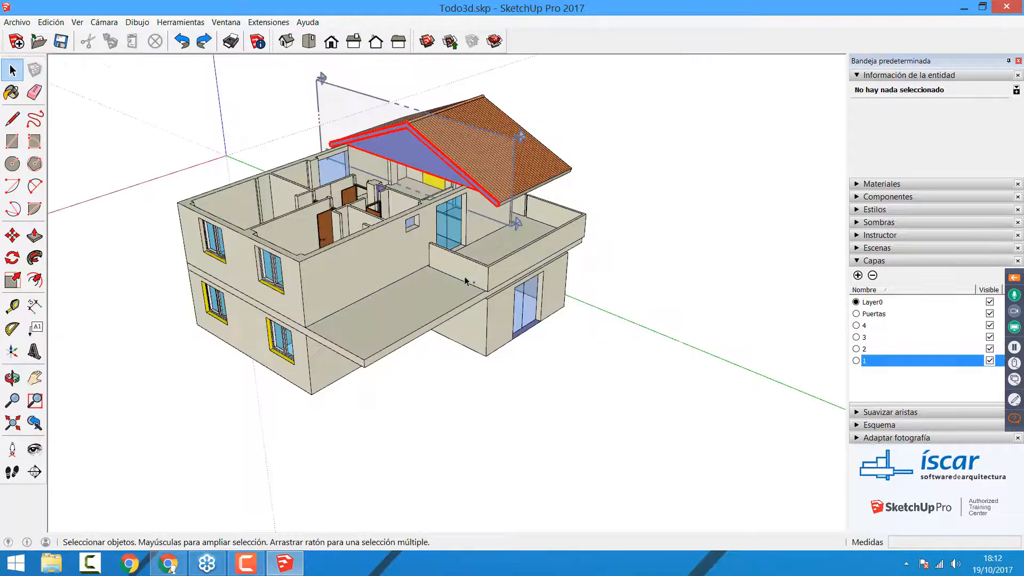
pyautogui.hotkey('ctrl', 'z')
pyautogui.hotkey('ctrl', 'z')
pyautogui.hotkey('ctrl', 'z')
pyautogui.click(455, 428)
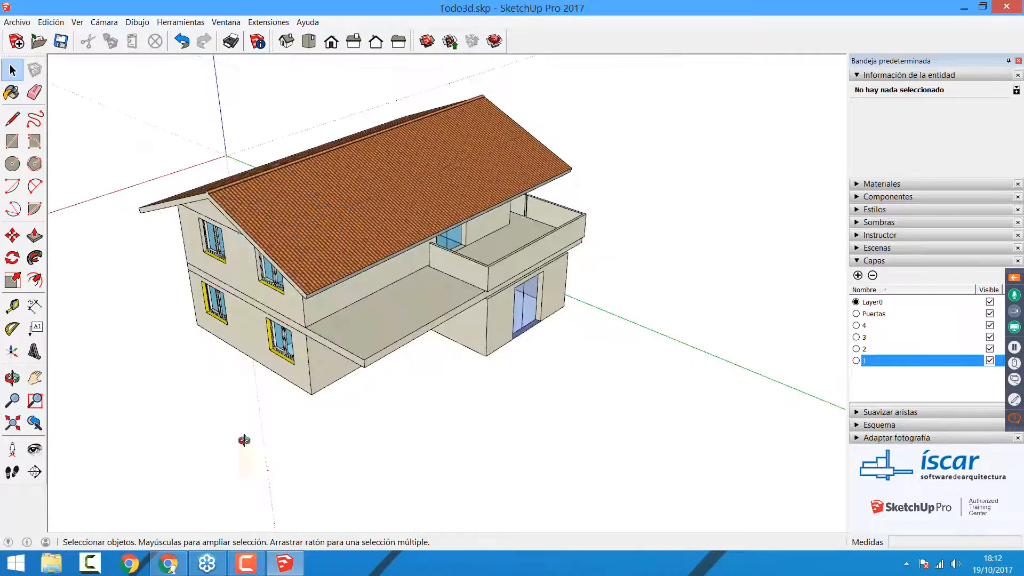
# Step: Place a section plane for the whole house on its gable end and move it about 5.5 m into the building
pyautogui.moveTo(243, 440); pyautogui.dragTo(78, 442, button='middle')
pyautogui.click(34, 471)
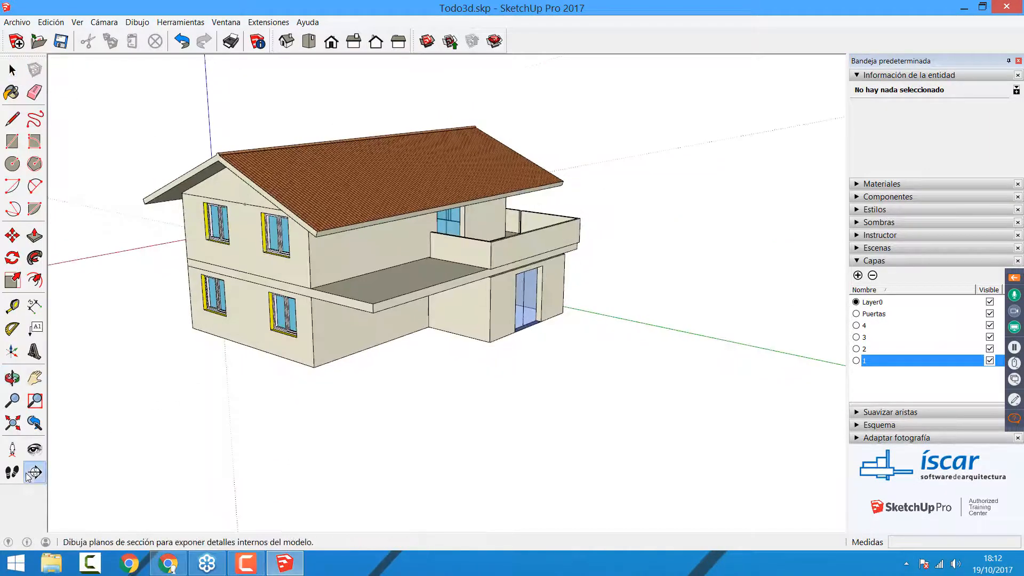
pyautogui.click(199, 256)
pyautogui.press('m')
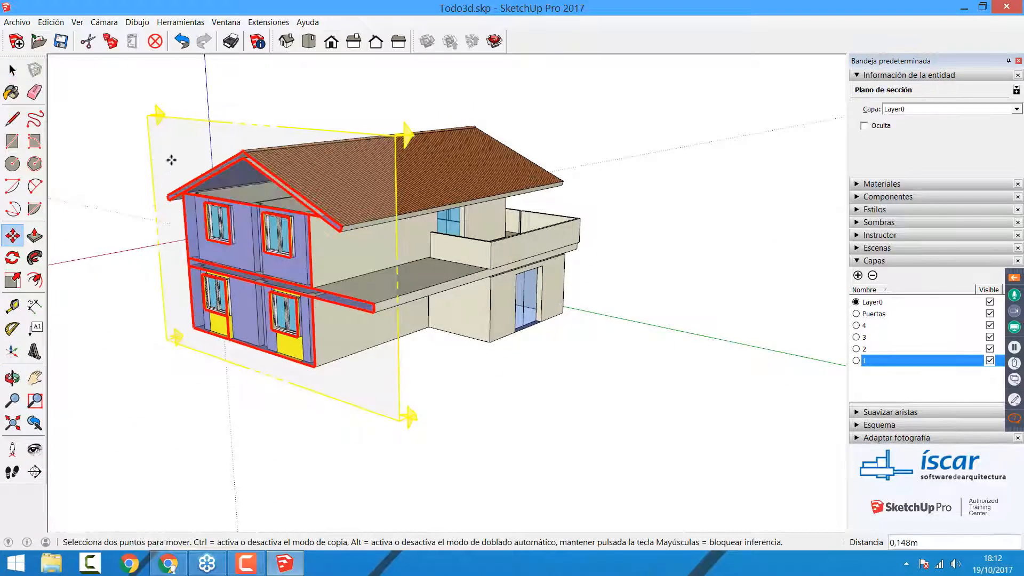
pyautogui.moveTo(171, 160); pyautogui.dragTo(275, 139)
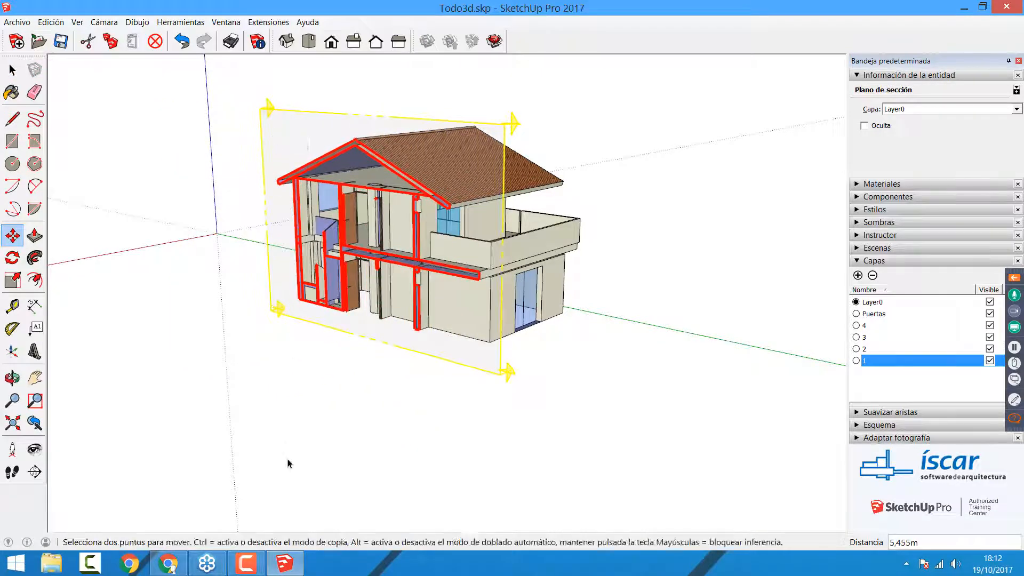
pyautogui.press('space')
pyautogui.click(286, 447)
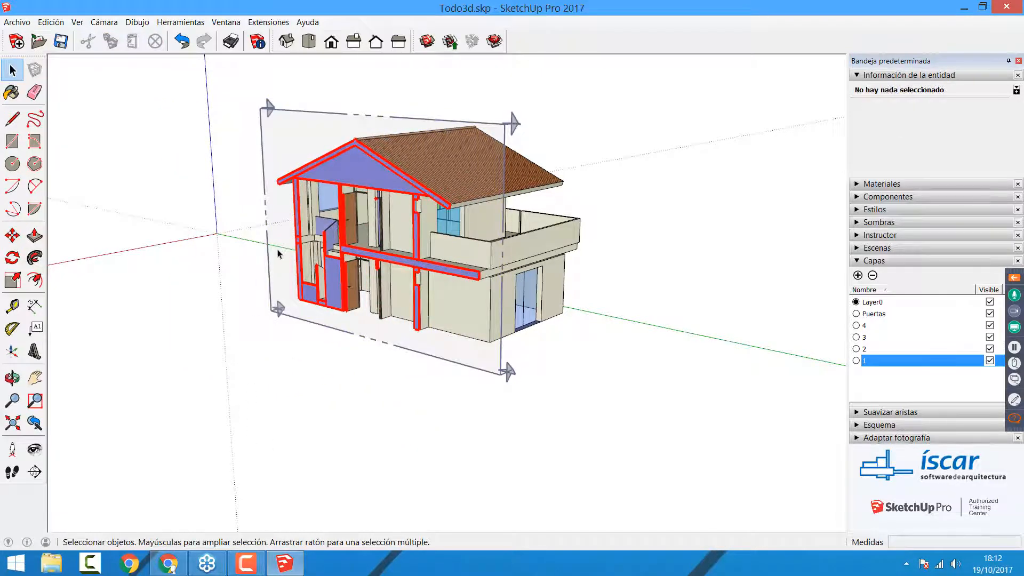
# Step: Turn off the section plane's active cut and undo that change
pyautogui.rightClick(306, 131)
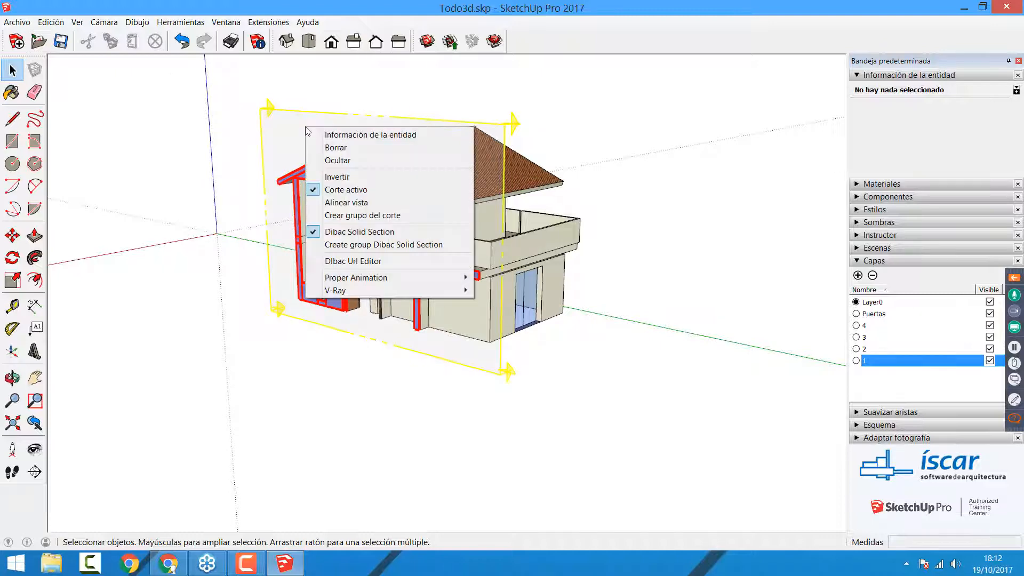
pyautogui.click(342, 190)
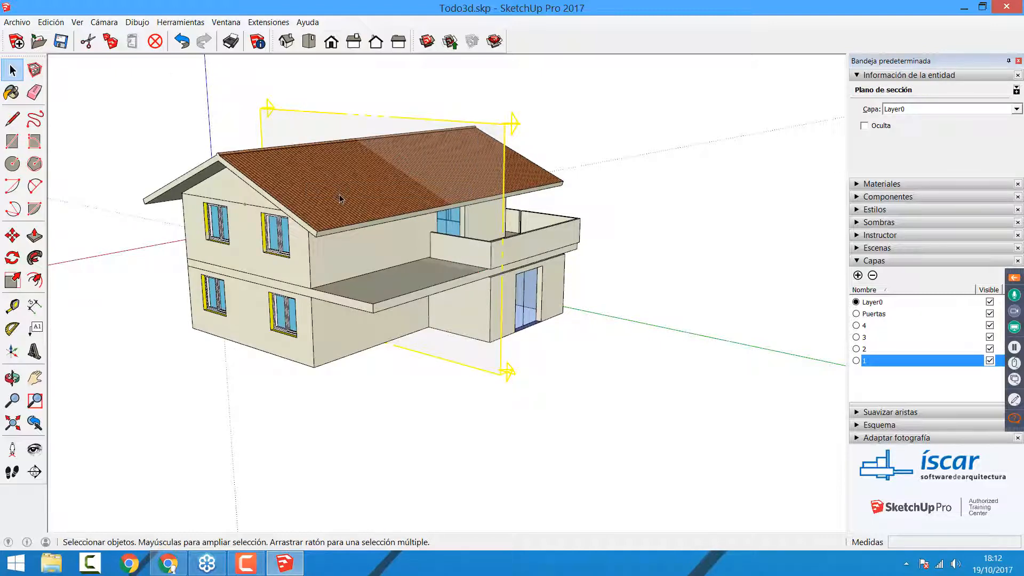
pyautogui.hotkey('ctrl', 'z')
# Step: Delete the solid section fill lying on the house's cut
pyautogui.click(336, 171)
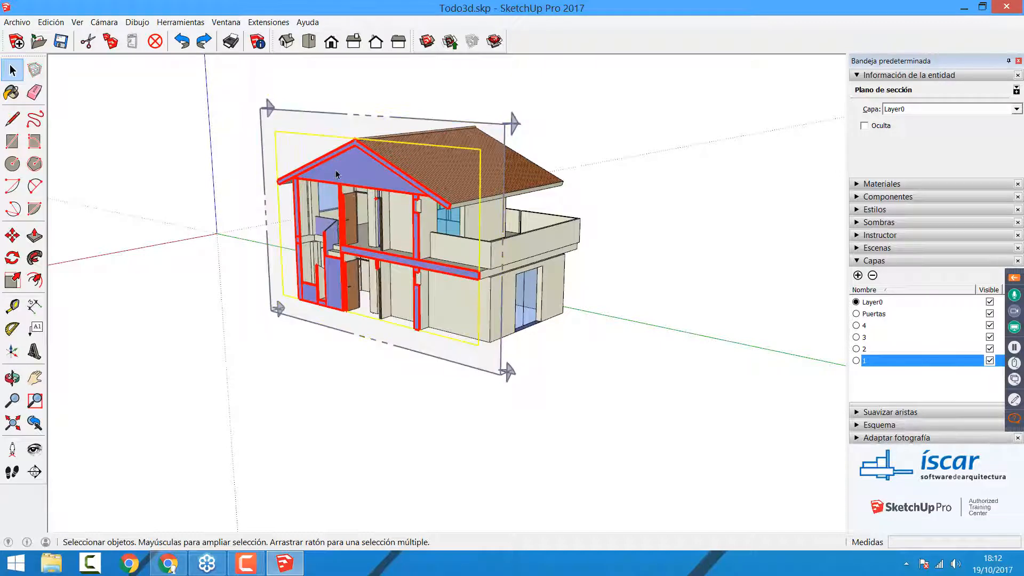
pyautogui.press('Delete')
# Step: Look through the list of available toolbars and float the Vistas toolbar over the drawing area
pyautogui.click(78, 23)
pyautogui.click(89, 38)
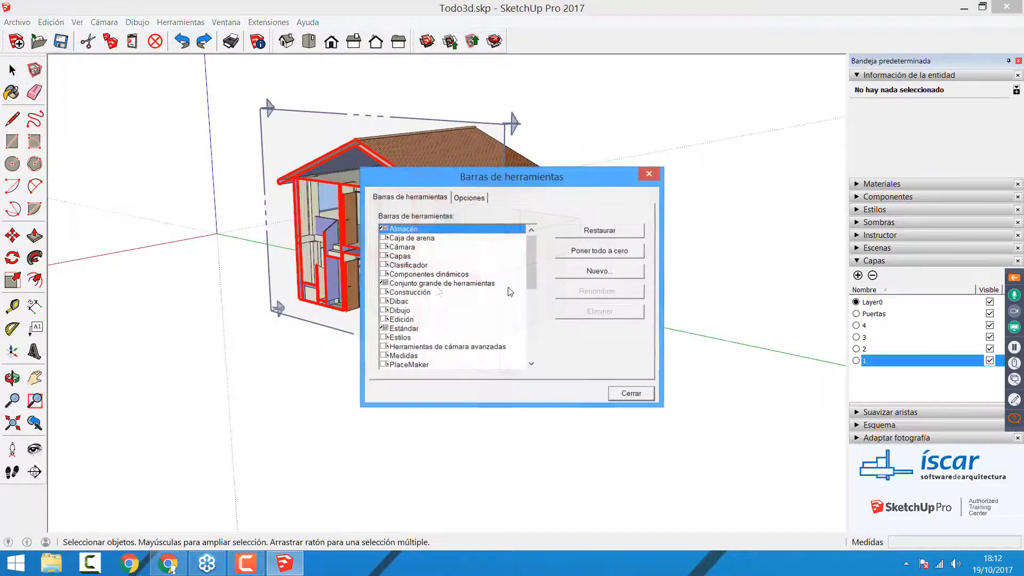
pyautogui.moveTo(524, 254); pyautogui.dragTo(525, 344)
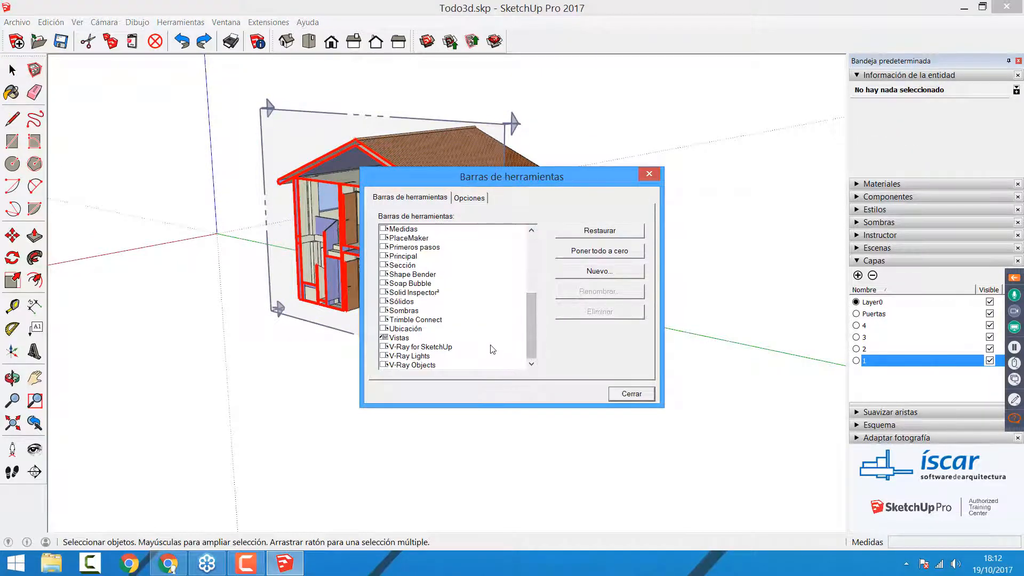
pyautogui.click(630, 393)
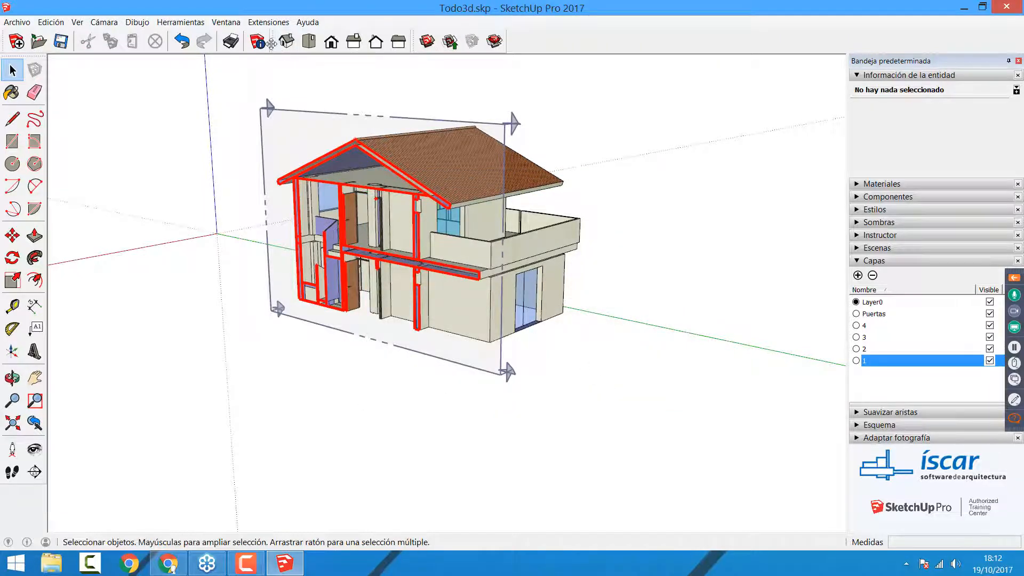
pyautogui.moveTo(274, 42); pyautogui.dragTo(136, 103)
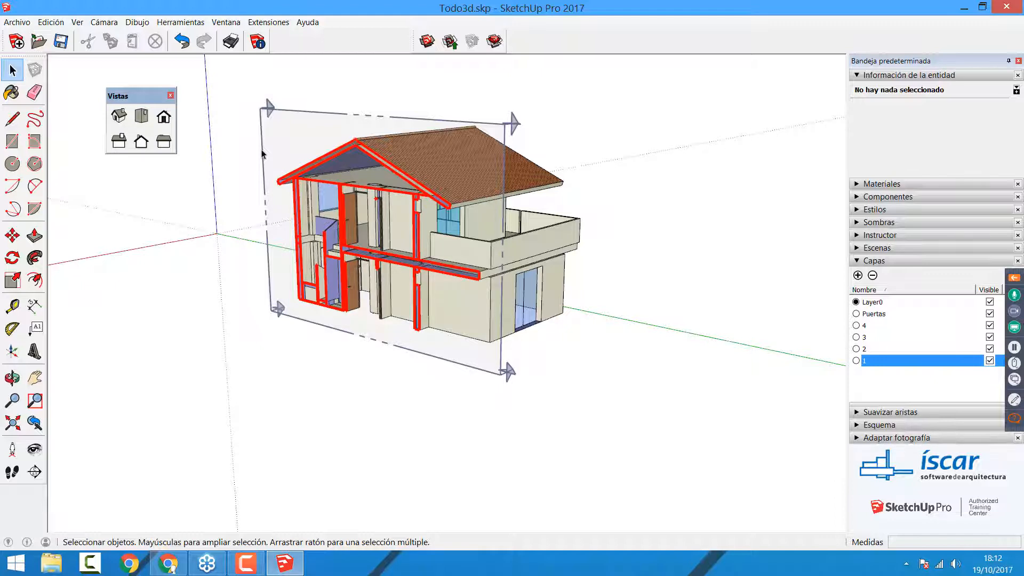
# Step: Create a group from the section plane's cut and move it about 14.7 m along the green axis, beside the house
pyautogui.click(281, 131)
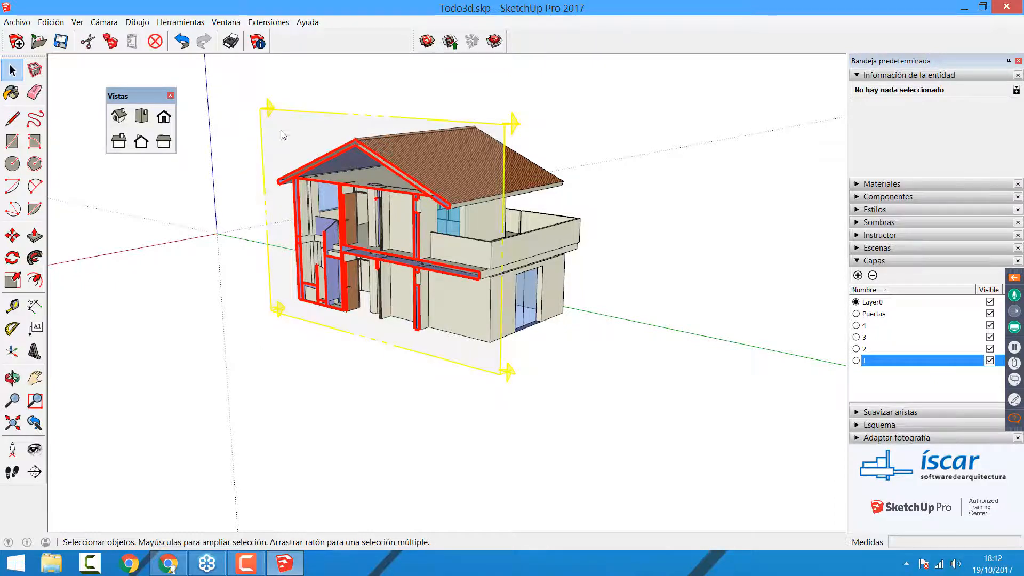
pyautogui.rightClick(280, 130)
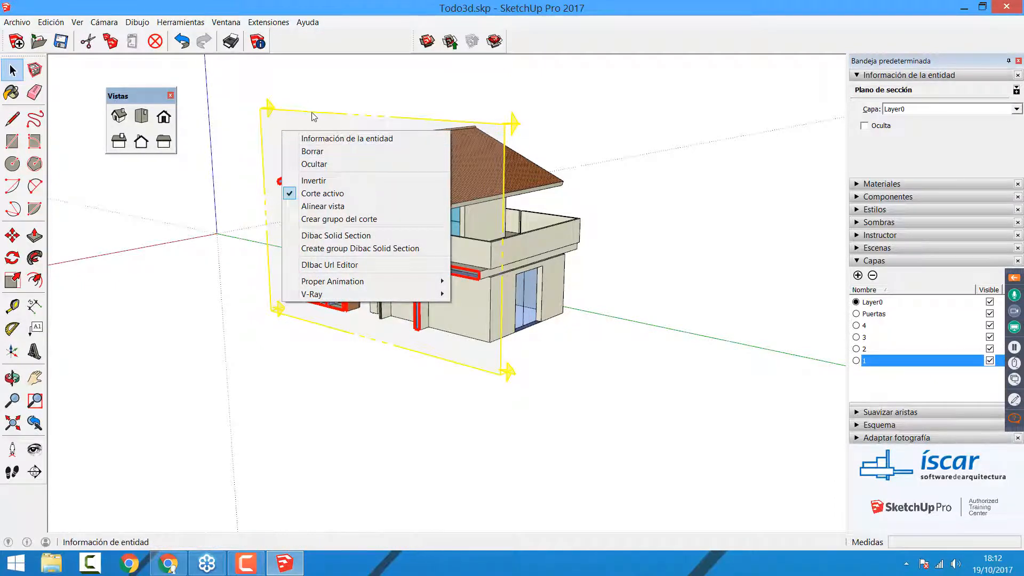
pyautogui.click(336, 223)
pyautogui.press('m')
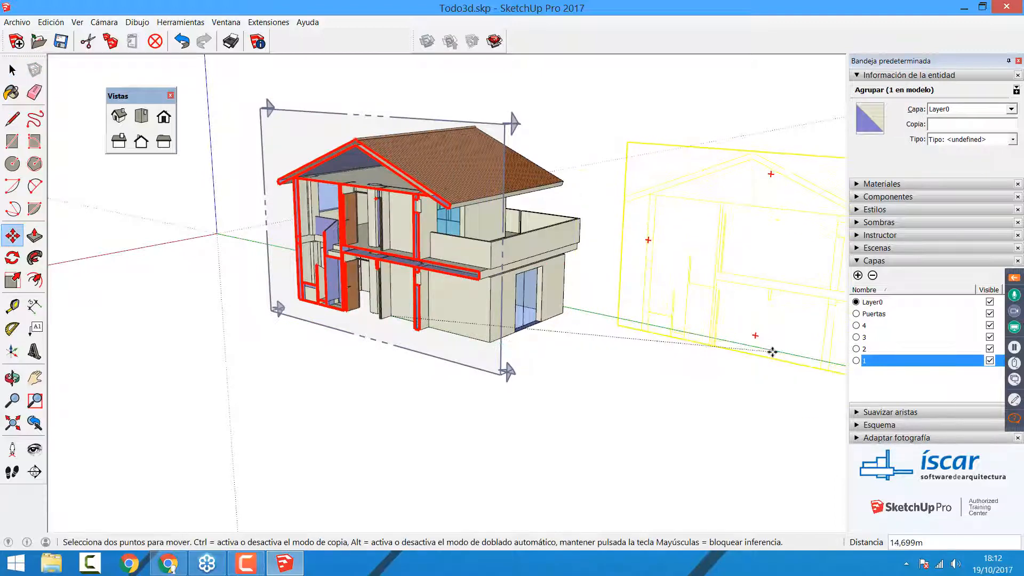
pyautogui.click(770, 347)
pyautogui.press('space')
pyautogui.click(648, 435)
pyautogui.keyDown('shift'); pyautogui.moveTo(581, 398); pyautogui.dragTo(440, 354, button='middle'); pyautogui.keyUp('shift')
pyautogui.scroll(1, 588, 356)
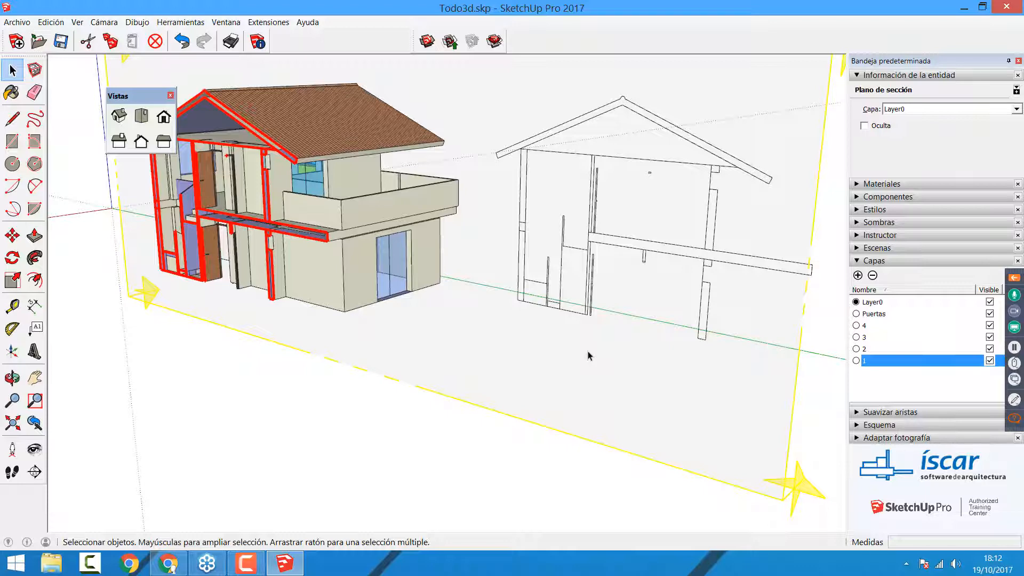
# Step: Undo the creation and move of the section-cut group
pyautogui.hotkey('ctrl', 'z')
pyautogui.click(421, 401)
pyautogui.keyDown('shift'); pyautogui.moveTo(448, 434); pyautogui.dragTo(475, 448, button='middle'); pyautogui.keyUp('shift')
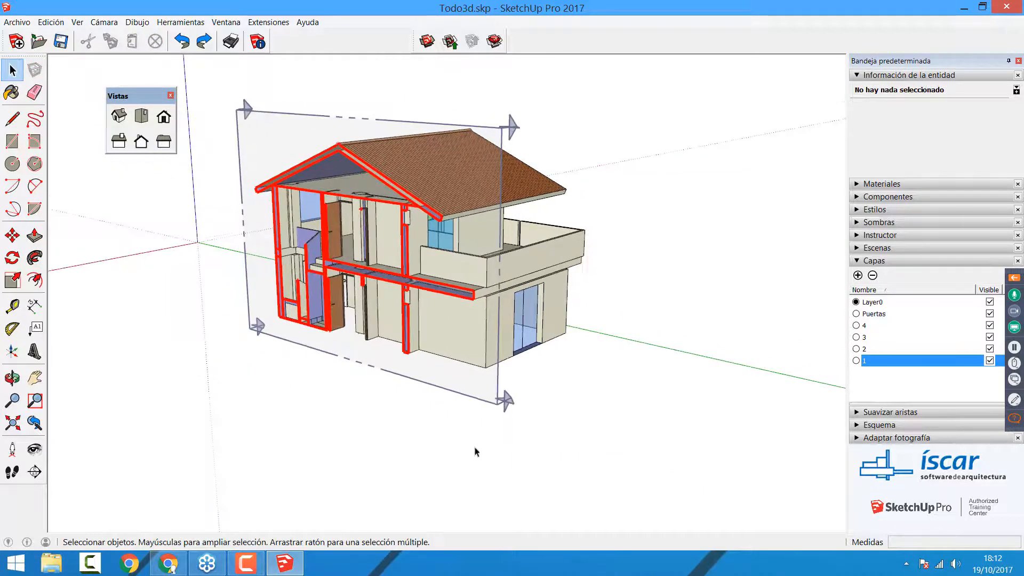
# Step: Examine the sectioned house in the back, left, front, top and isometric standard views
pyautogui.click(141, 140)
pyautogui.click(164, 140)
pyautogui.click(164, 117)
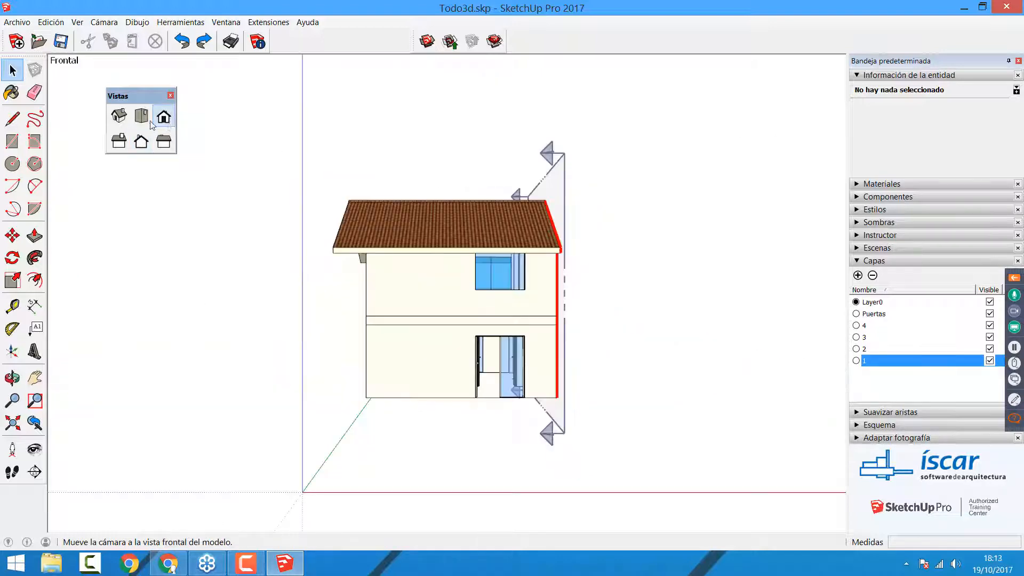
pyautogui.click(141, 115)
pyautogui.click(119, 115)
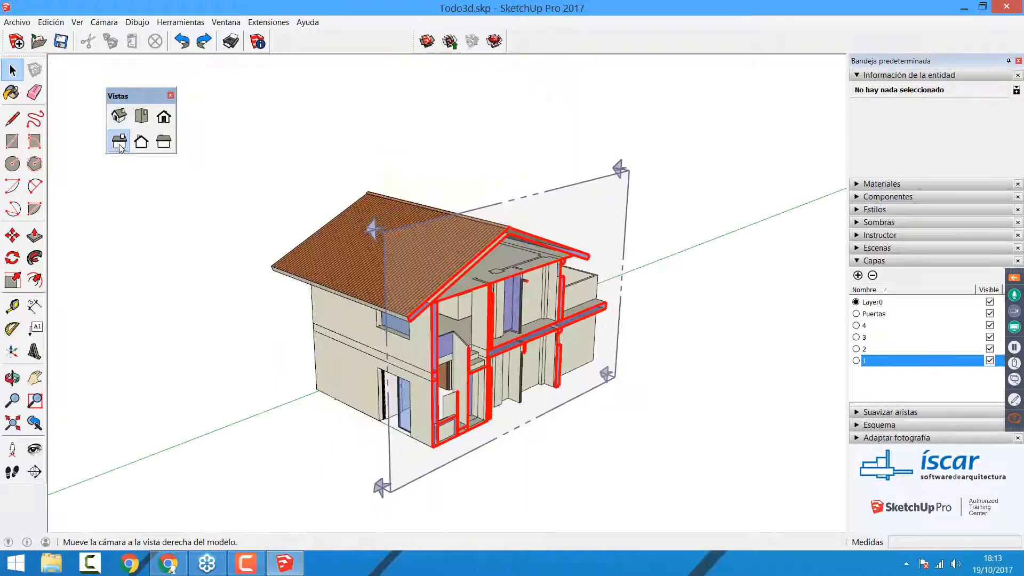
# Step: Show the sectioned house in the right standard view with parallel projection
pyautogui.click(119, 143)
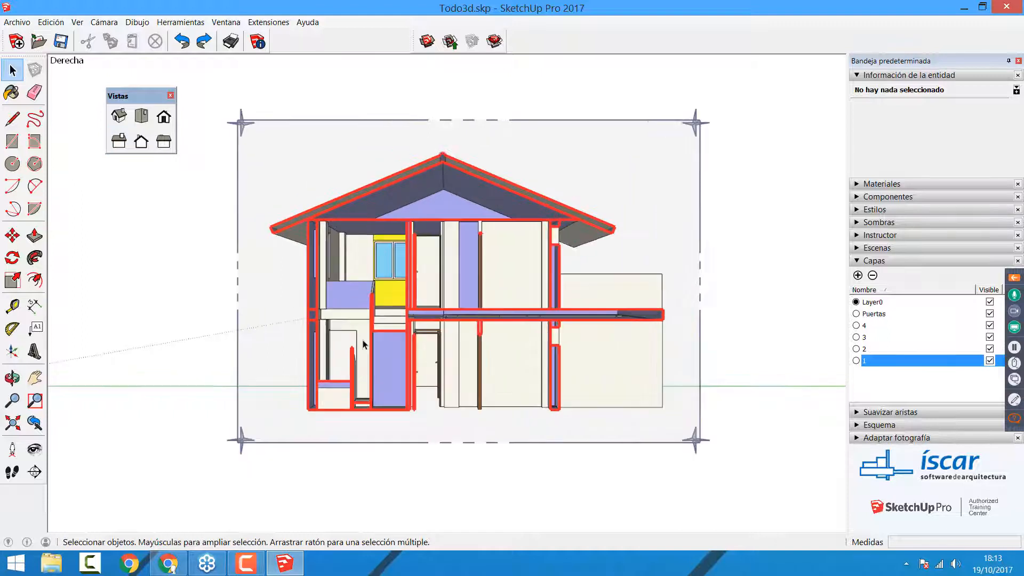
pyautogui.scroll(1, 362, 344)
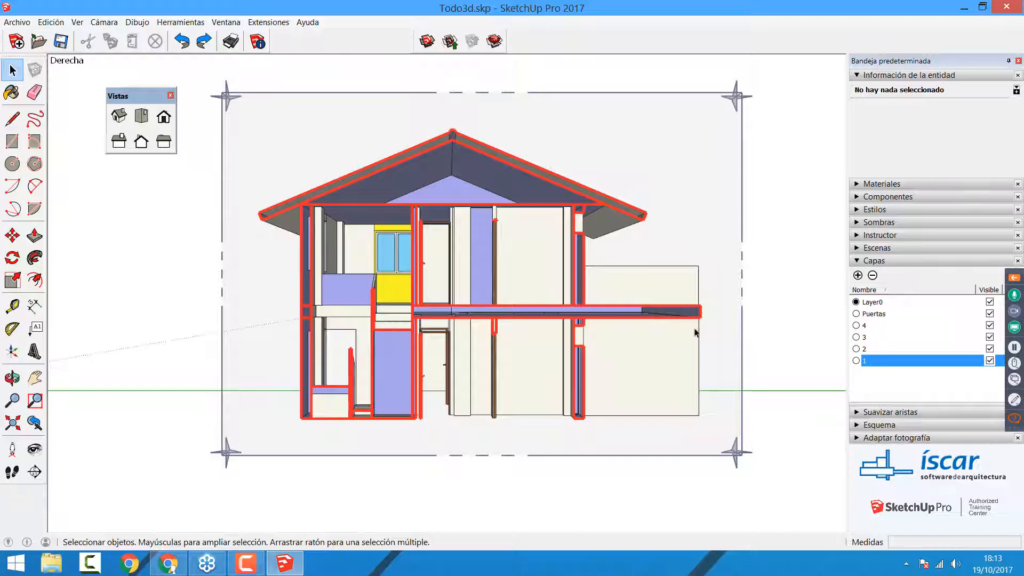
pyautogui.click(104, 22)
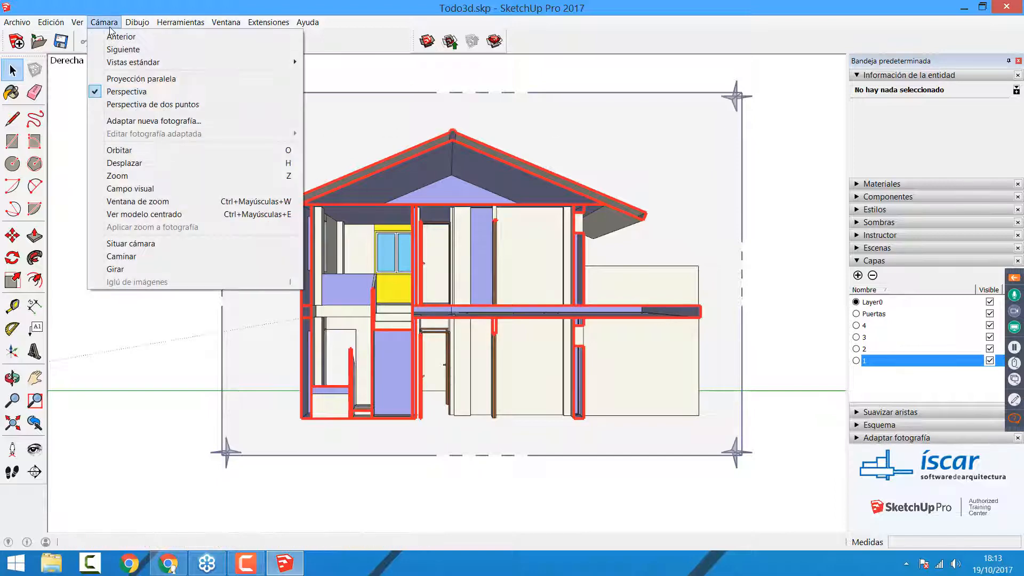
pyautogui.click(125, 81)
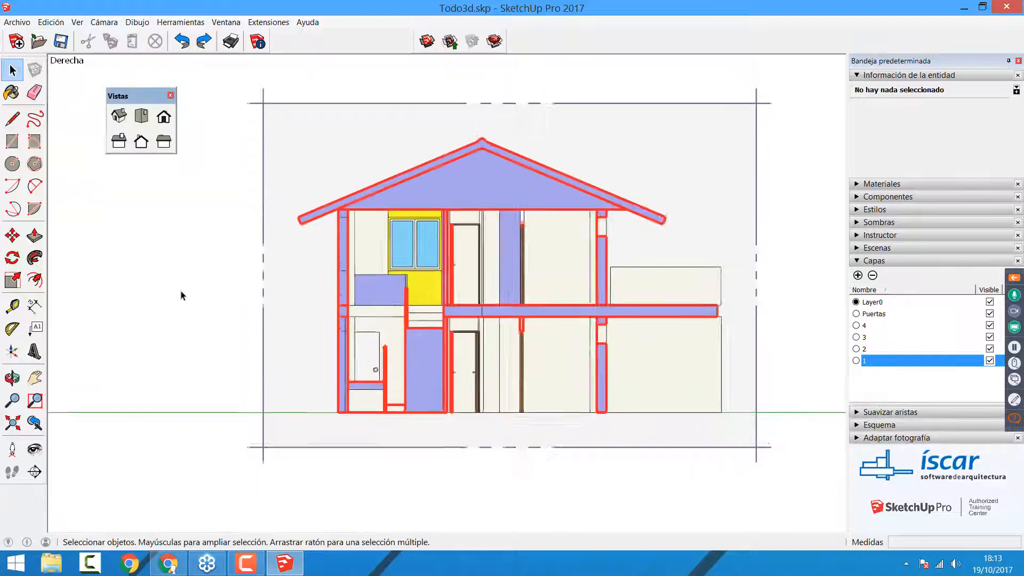
pyautogui.scroll(1, 181, 291)
pyautogui.scroll(1, 828, 368)
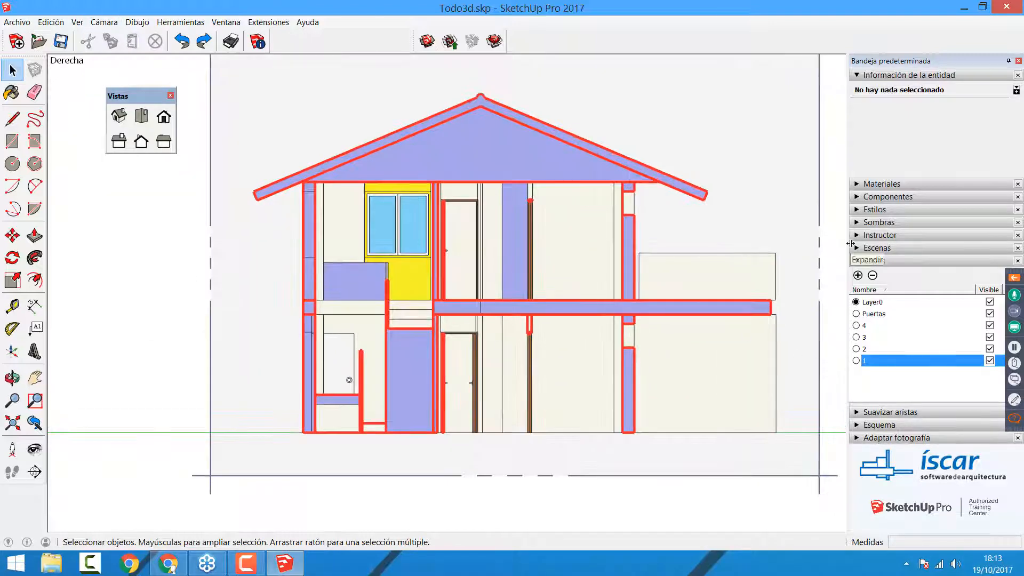
pyautogui.scroll(-1, 415, 347)
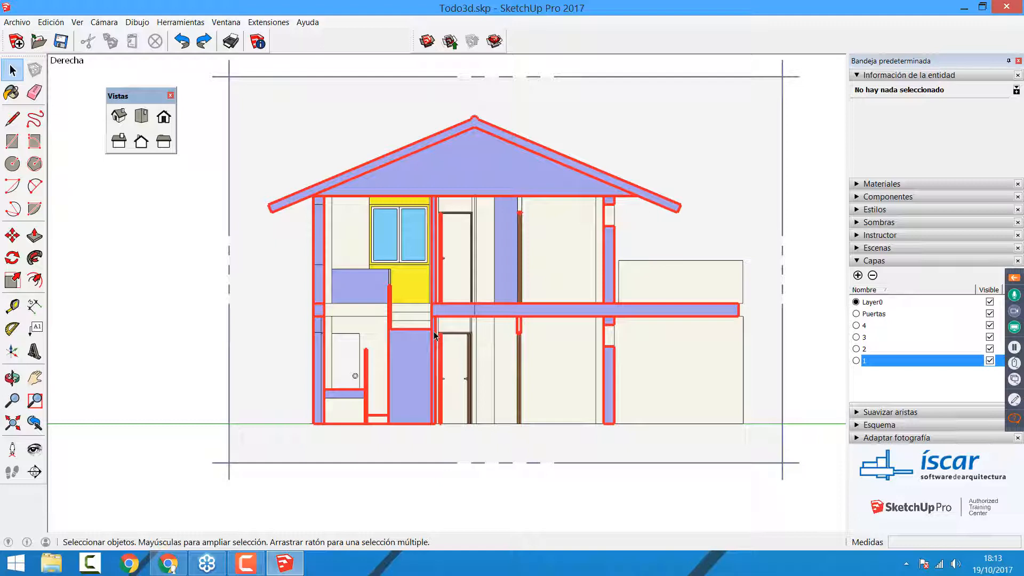
# Step: Export the house section view as a 2D AutoCAD DWG file named Todo3d.dwg in the Webinar SketchUp folder
pyautogui.click(19, 22)
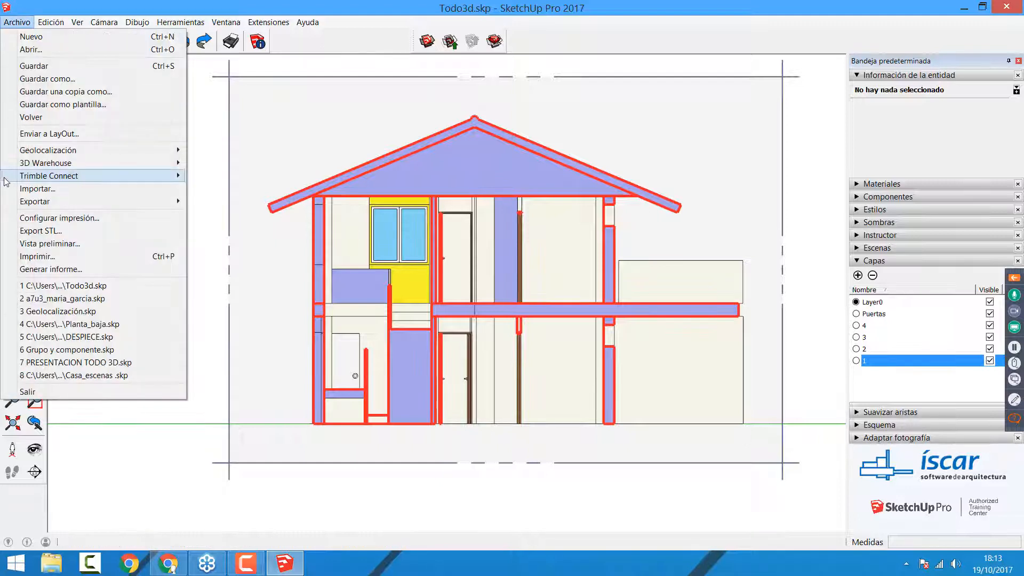
pyautogui.moveTo(31, 201)
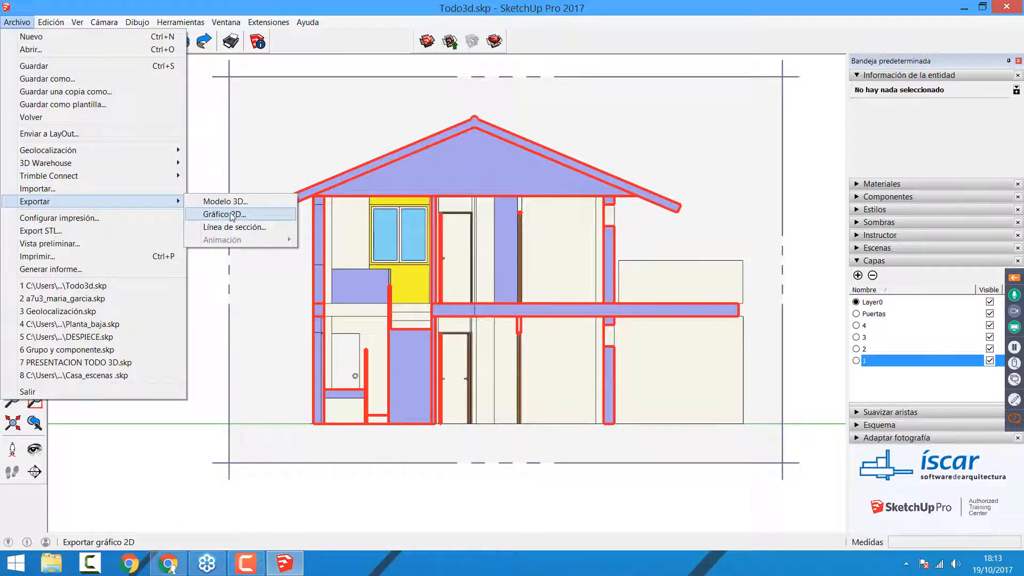
pyautogui.click(231, 214)
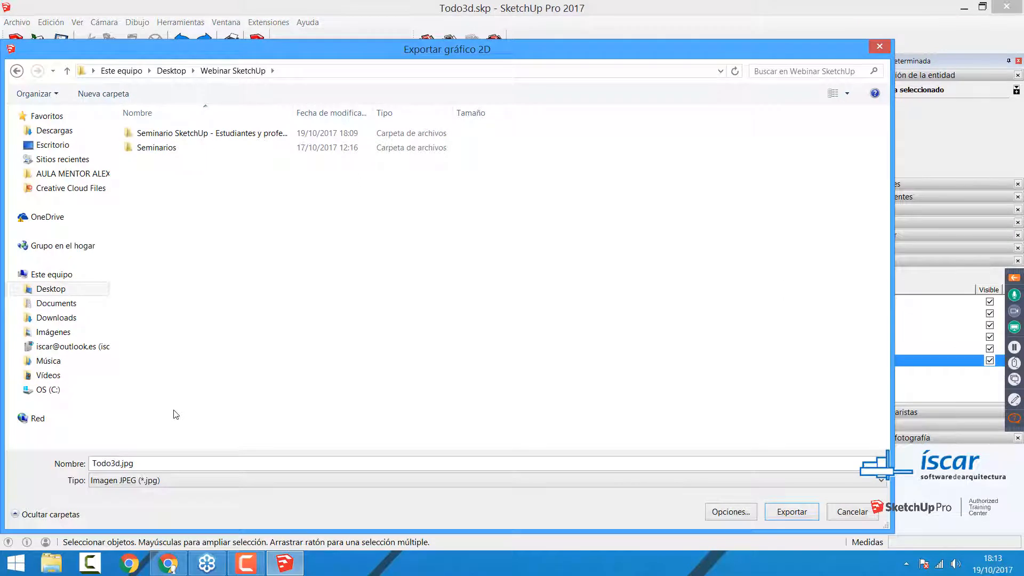
pyautogui.click(222, 482)
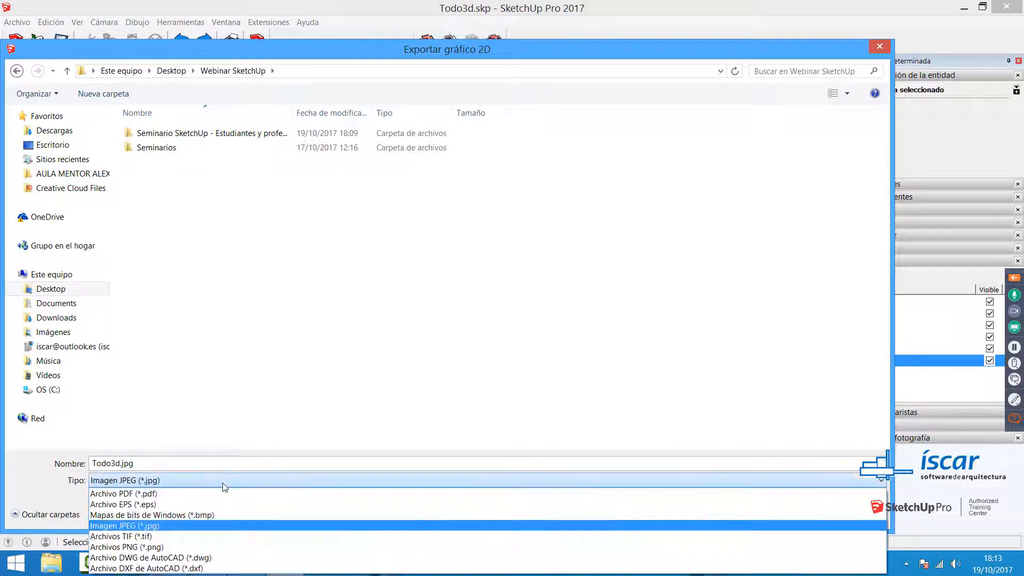
pyautogui.click(208, 558)
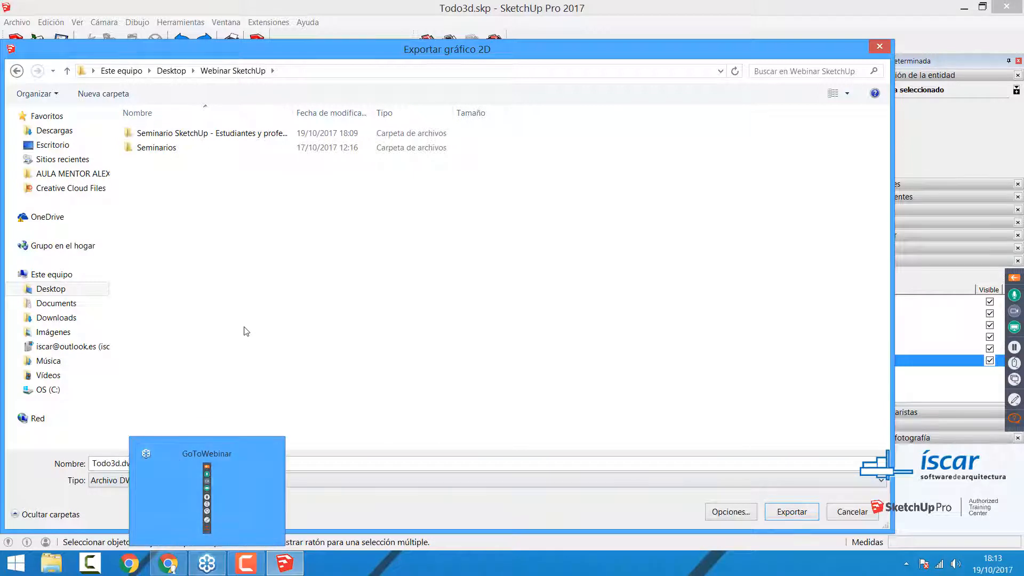
pyautogui.click(793, 488)
pyautogui.click(233, 560)
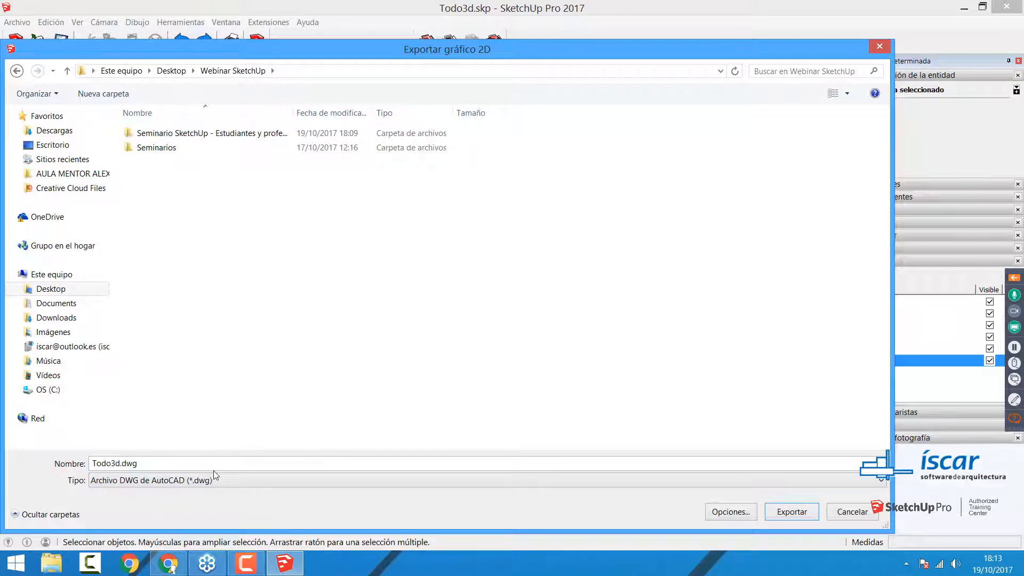
pyautogui.click(792, 512)
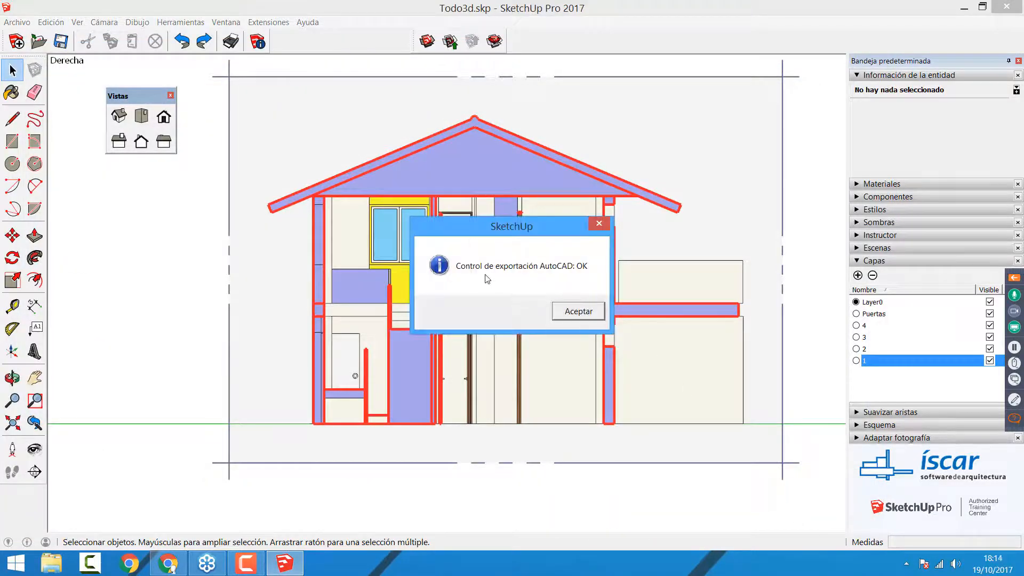
pyautogui.click(573, 312)
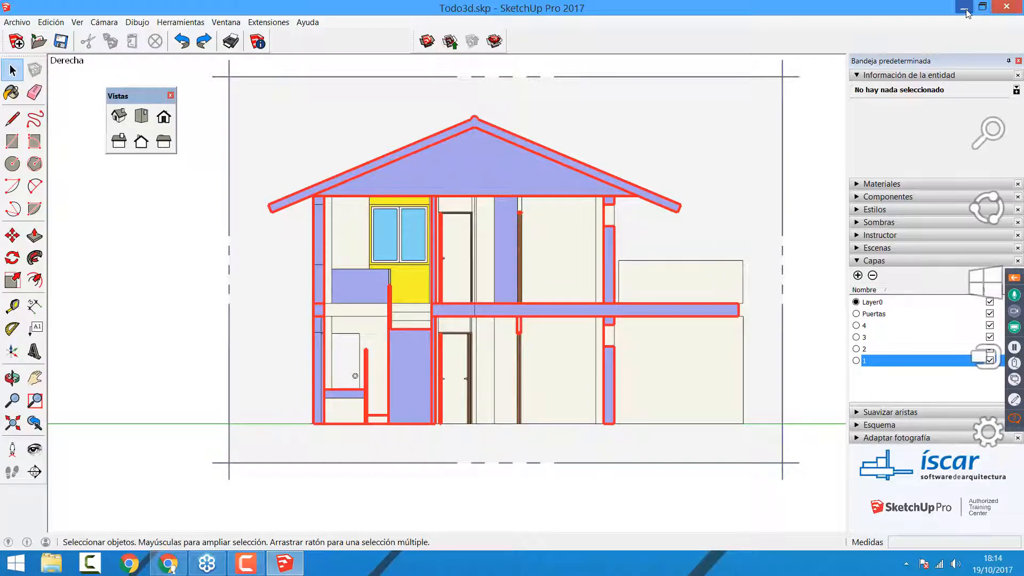
# Step: Open the exported Todo3d.dwg from the Webinar SketchUp folder on the desktop in Dibac 2018
pyautogui.press('super+d')
pyautogui.doubleClick(277, 289)
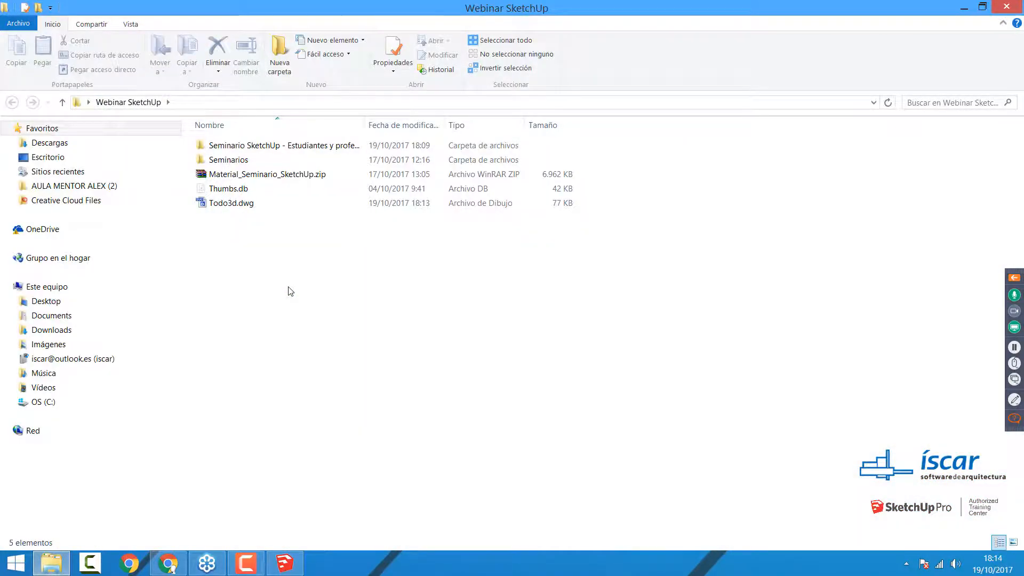
pyautogui.doubleClick(231, 207)
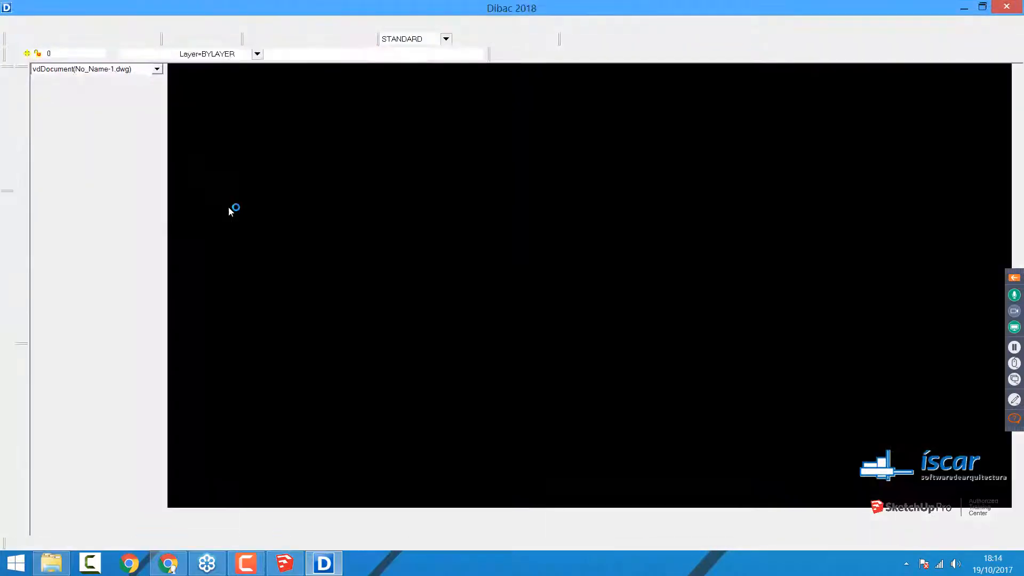
pyautogui.scroll(1, 923, 366)
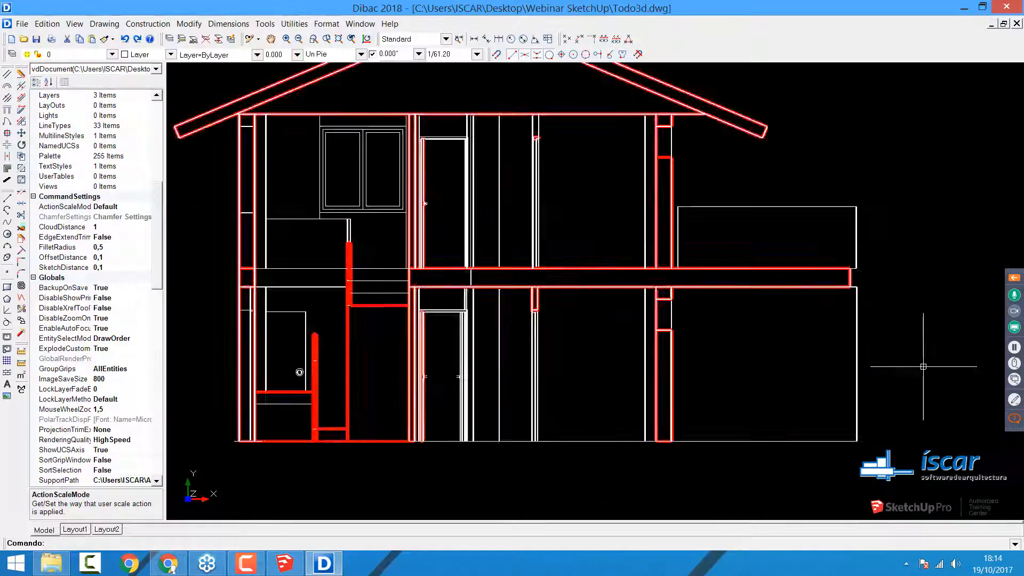
pyautogui.scroll(-1, 922, 367)
# Step: Try to delete the ground-floor lines crossing a selection window around the wall beneath the terrace slab
pyautogui.click(910, 403)
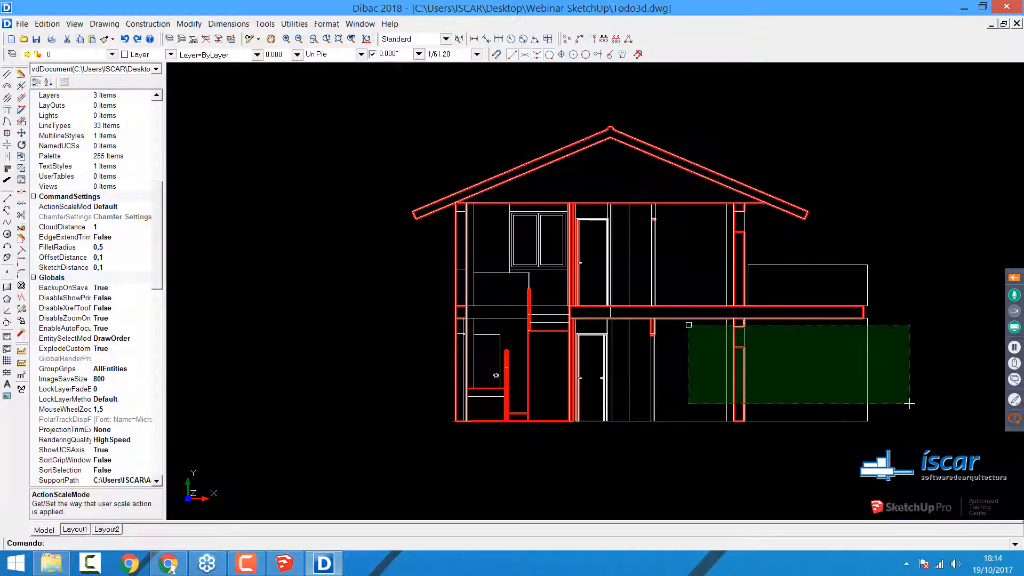
pyautogui.click(688, 325)
pyautogui.press('Delete')
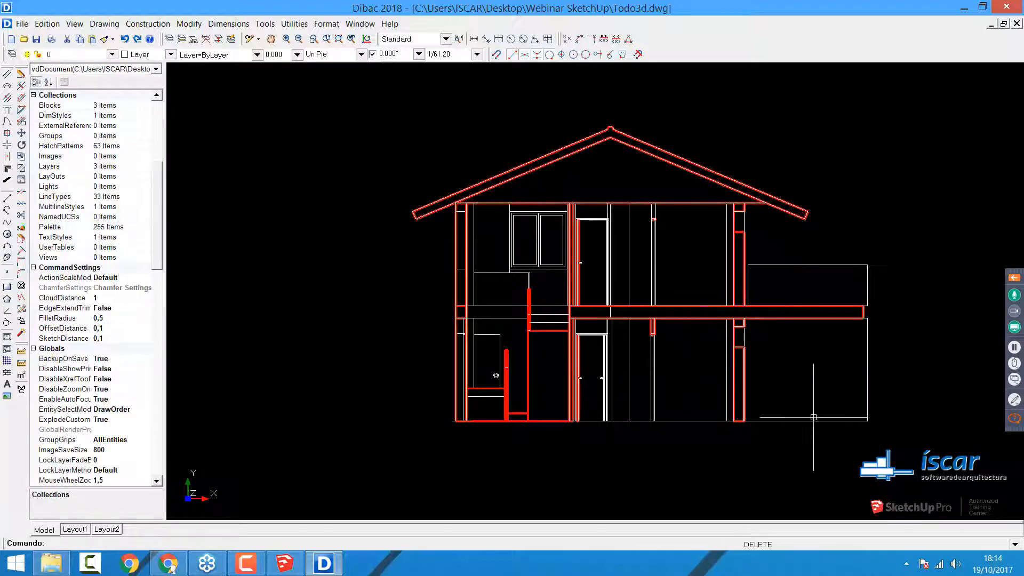
pyautogui.click(731, 366)
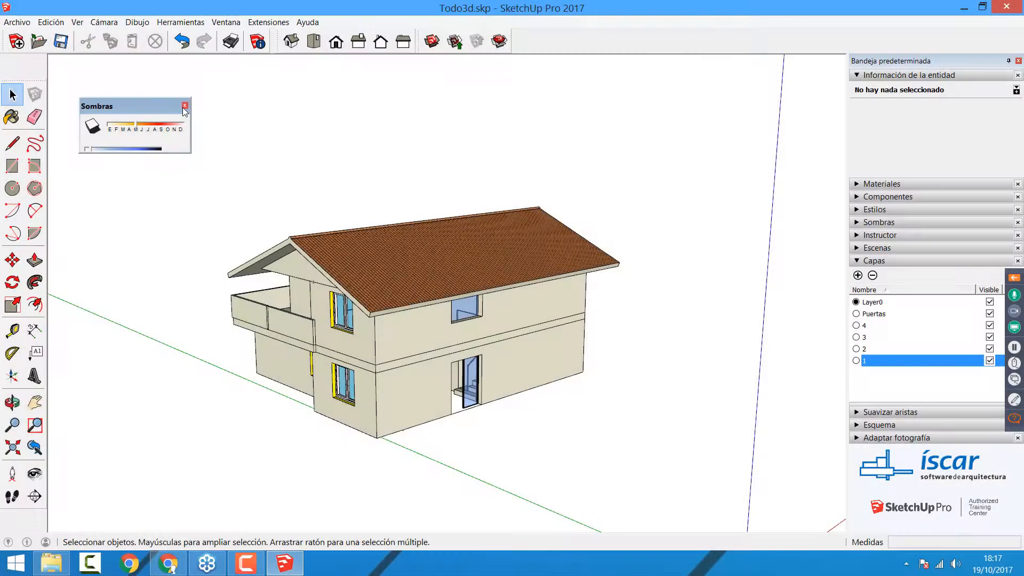
# Step: Close the floating Sombras controls, collapse the layers list and turn on the house's shadows from the full shadow settings
pyautogui.click(185, 106)
pyautogui.click(857, 260)
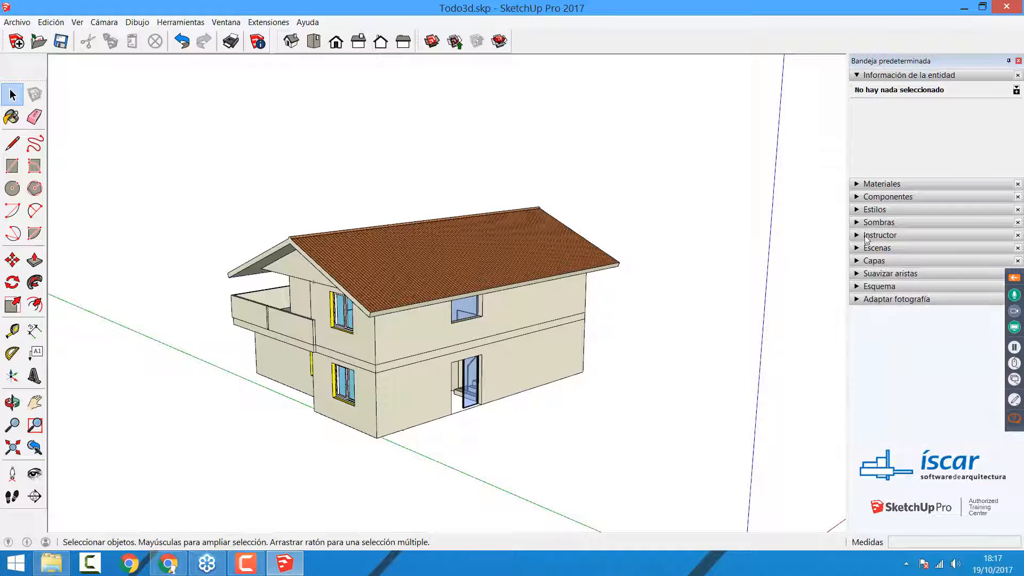
pyautogui.click(859, 223)
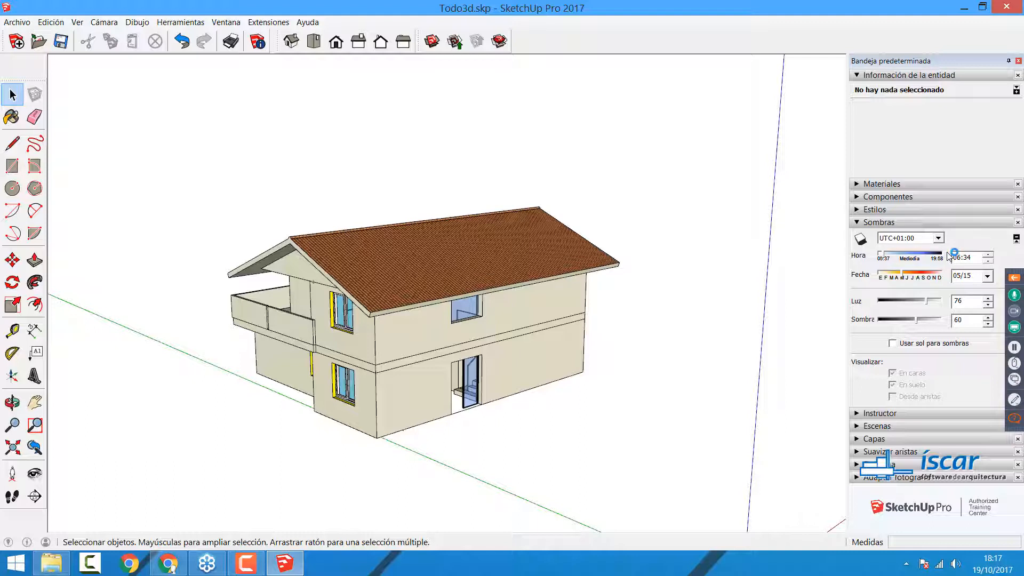
pyautogui.click(857, 223)
pyautogui.click(856, 223)
pyautogui.click(860, 238)
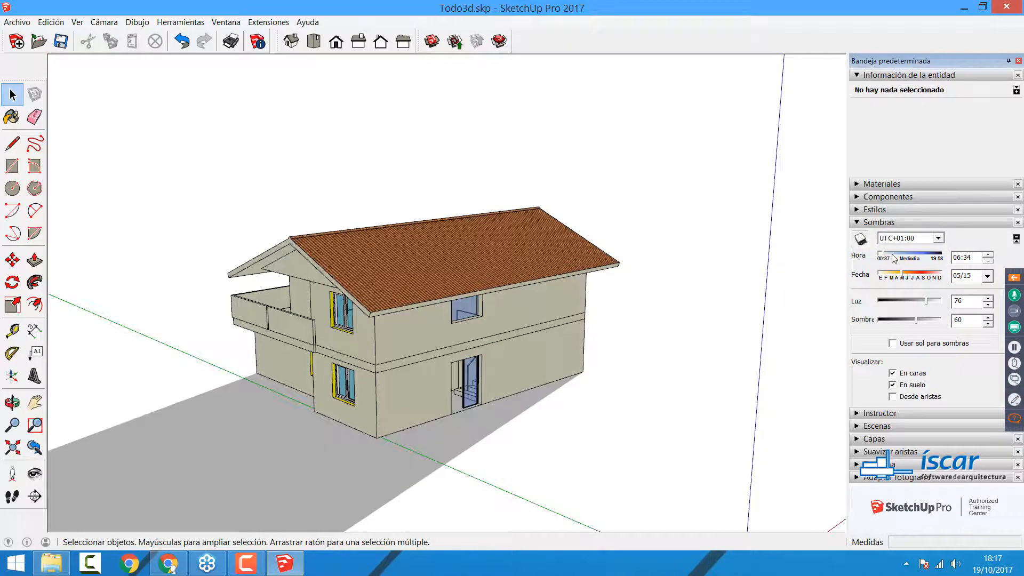
# Step: Set the shadows to 16:57 on 03/14 with light 69 and shadow darkness 53, and check the available UTC time zones
pyautogui.moveTo(884, 256); pyautogui.dragTo(932, 261)
pyautogui.click(915, 276)
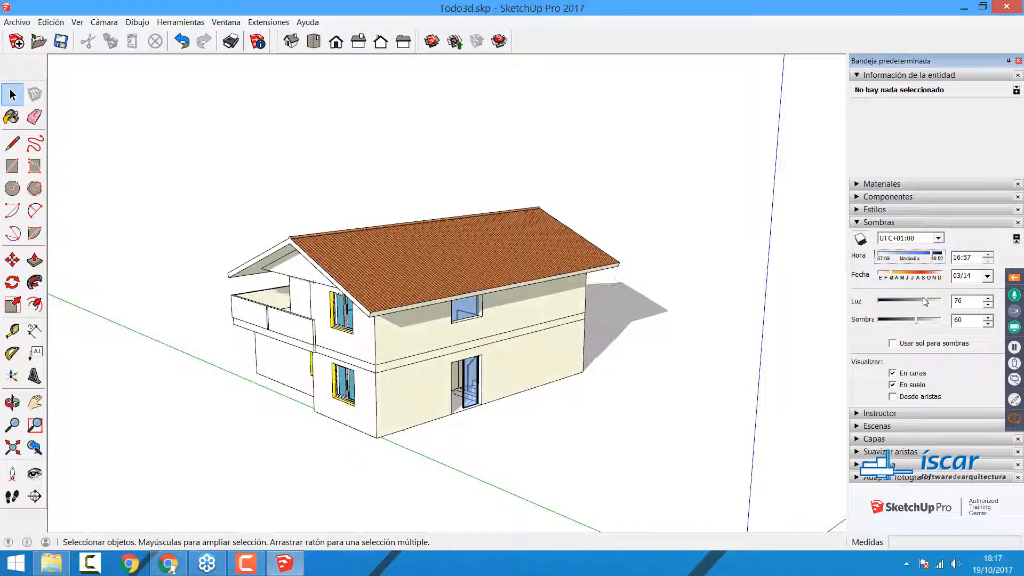
pyautogui.moveTo(925, 302); pyautogui.dragTo(912, 322)
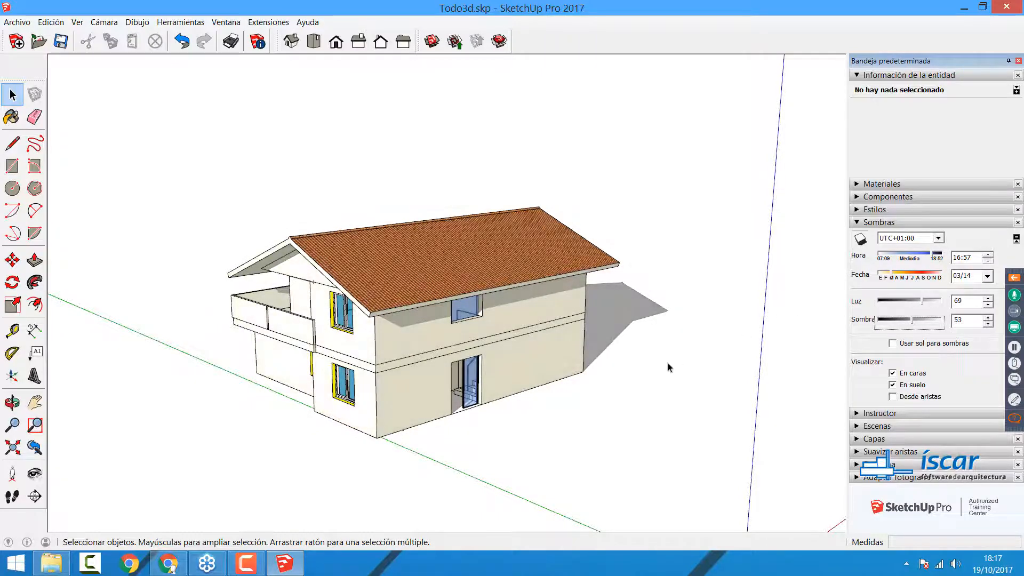
pyautogui.moveTo(669, 368)
pyautogui.mouseDown(button='middle')
pyautogui.moveTo(583, 388)
pyautogui.moveTo(670, 347)
pyautogui.mouseUp(button='middle')
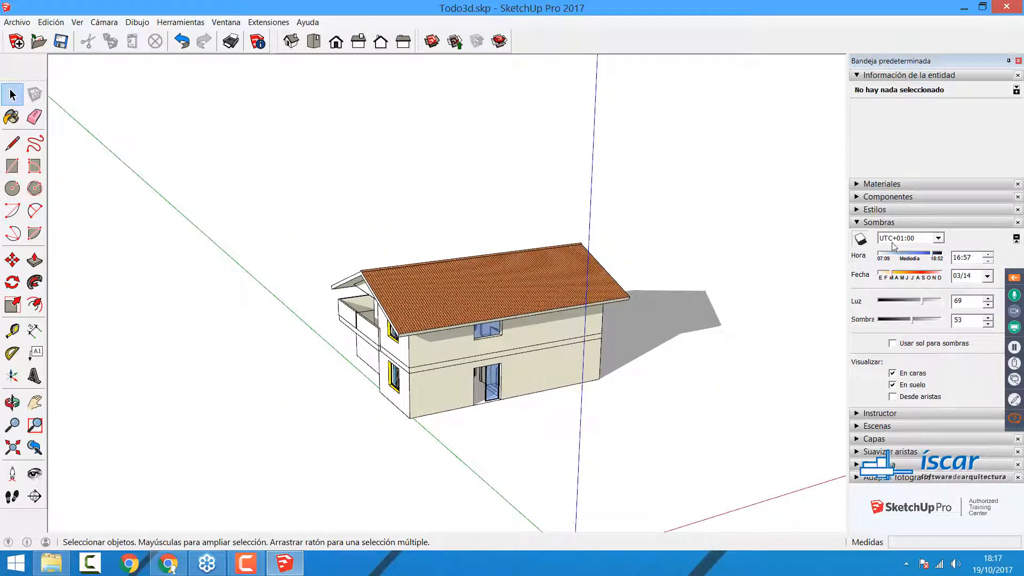
pyautogui.click(938, 240)
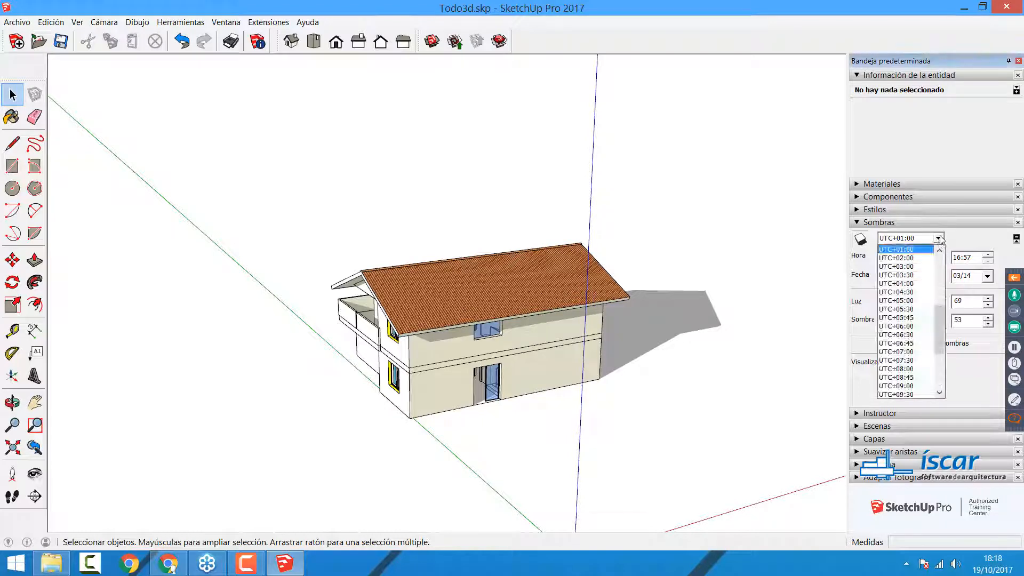
pyautogui.click(938, 239)
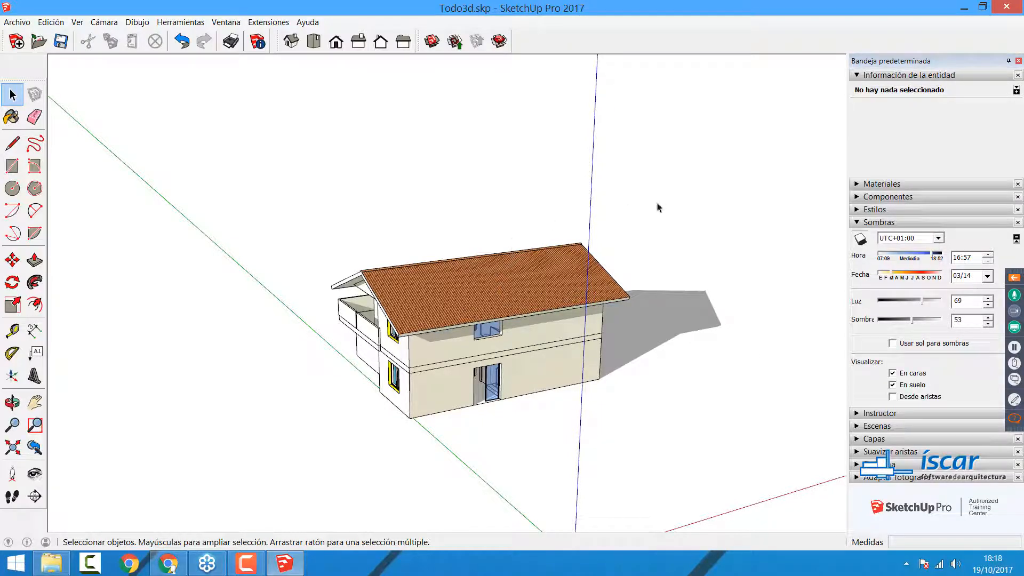
# Step: Rotate the five groups of the house together by about 34.7° on the ground plane
pyautogui.moveTo(664, 356); pyautogui.dragTo(448, 359, button='middle')
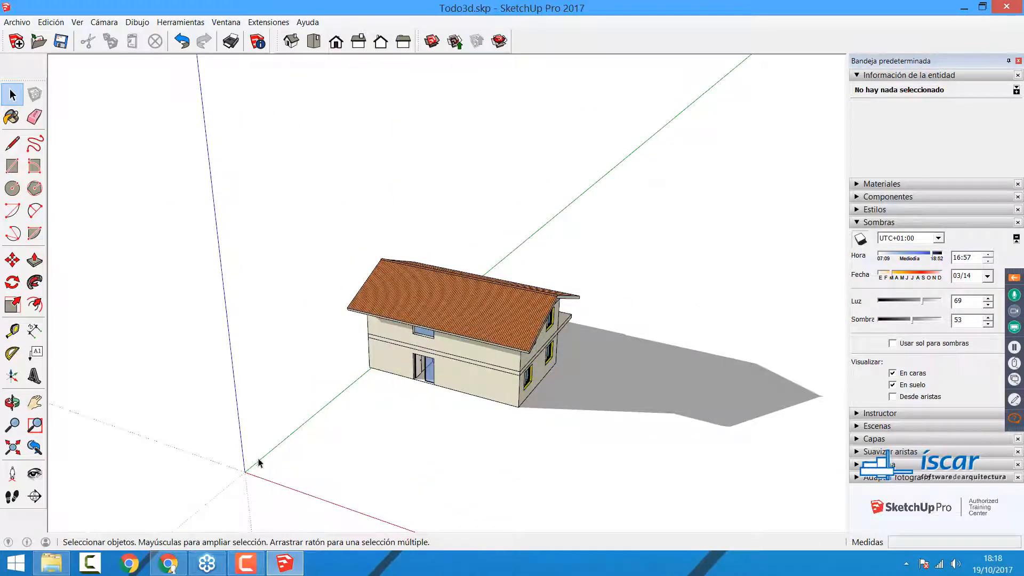
pyautogui.moveTo(313, 189); pyautogui.dragTo(632, 470)
pyautogui.click(12, 281)
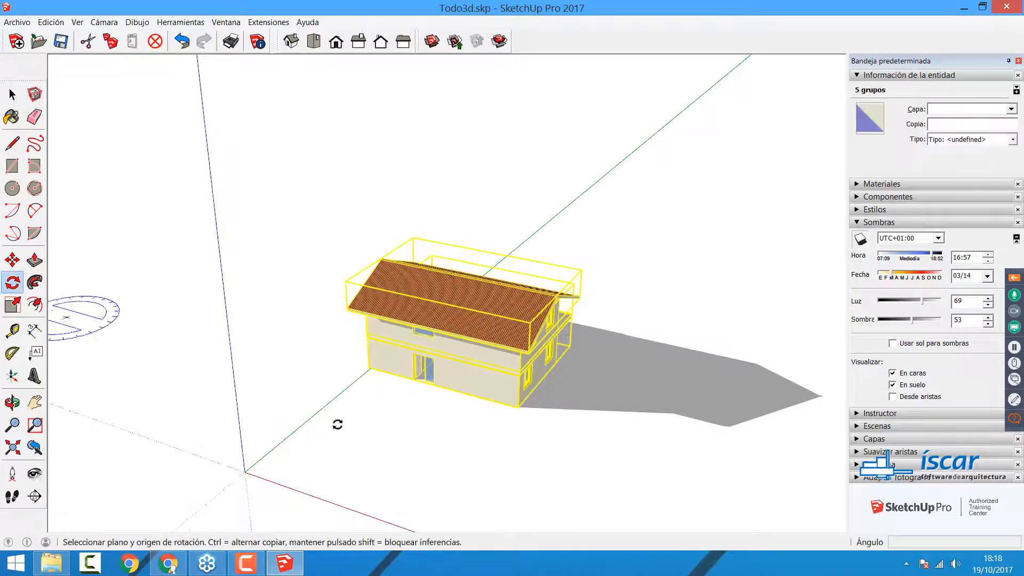
pyautogui.click(339, 424)
pyautogui.click(539, 478)
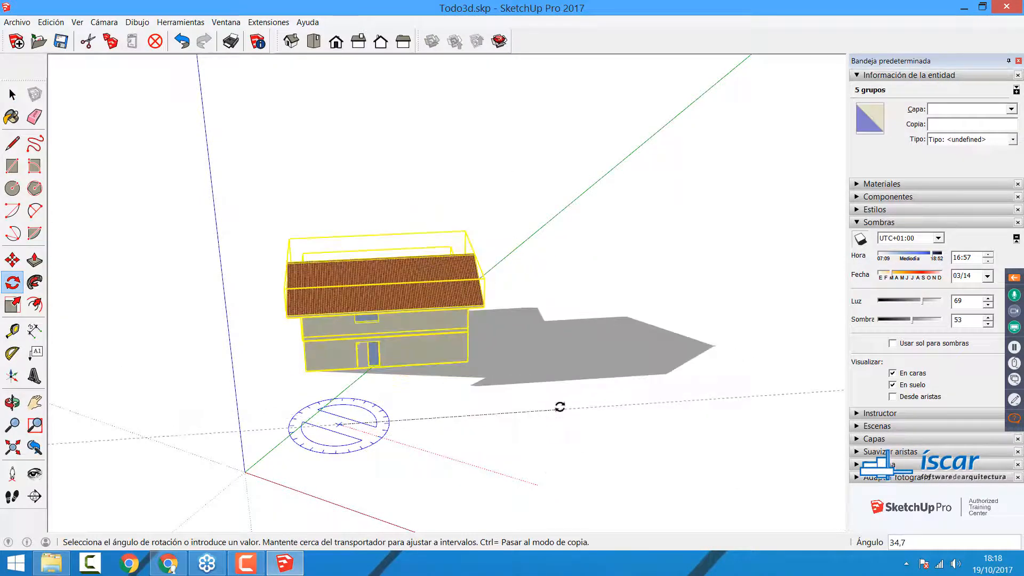
pyautogui.click(558, 406)
pyautogui.press('space')
pyautogui.click(547, 467)
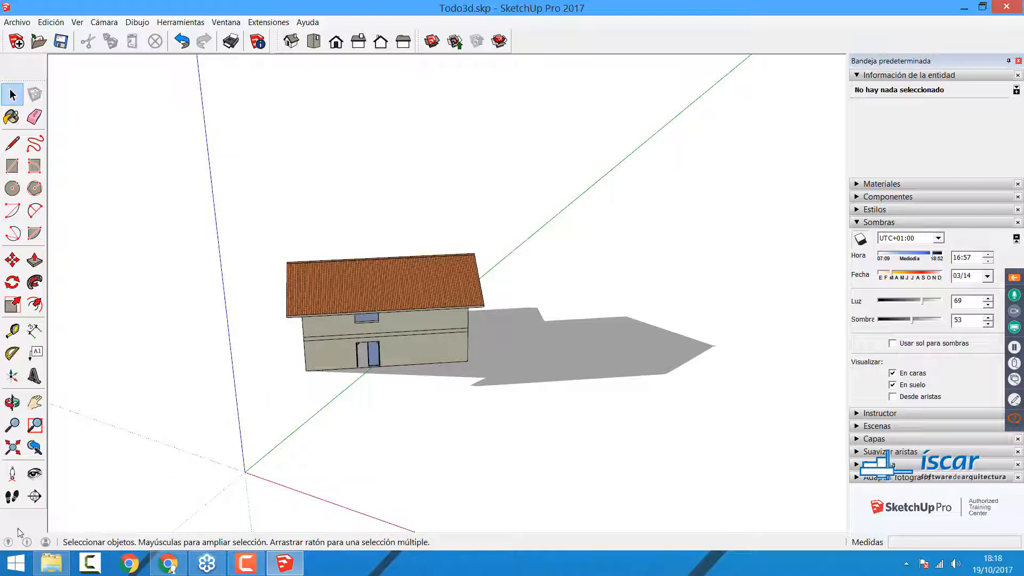
# Step: Open the model's geolocation settings and place their window over the middle of the drawing area
pyautogui.moveTo(8, 542)
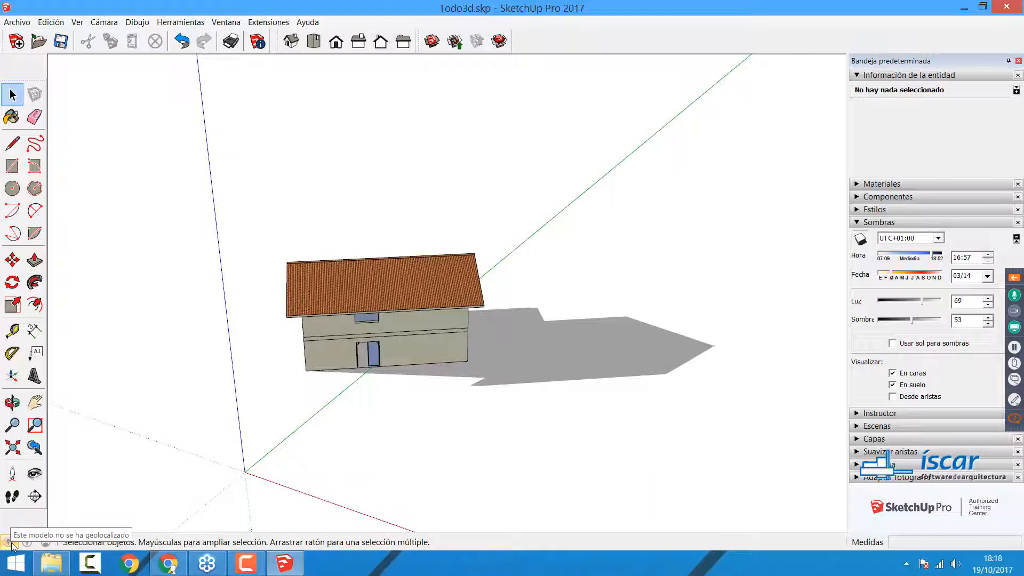
pyautogui.click(10, 542)
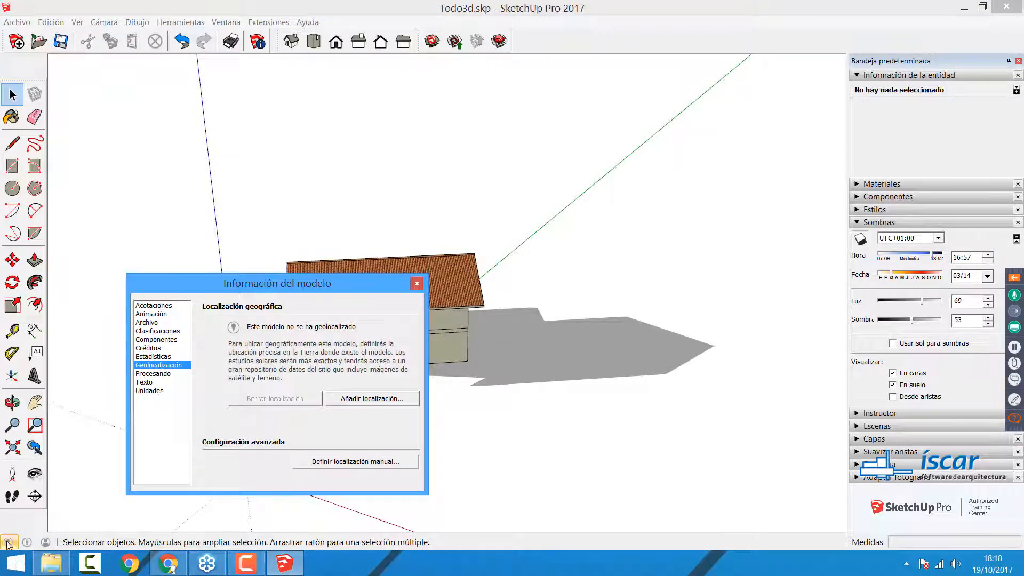
pyautogui.moveTo(271, 287); pyautogui.dragTo(439, 181)
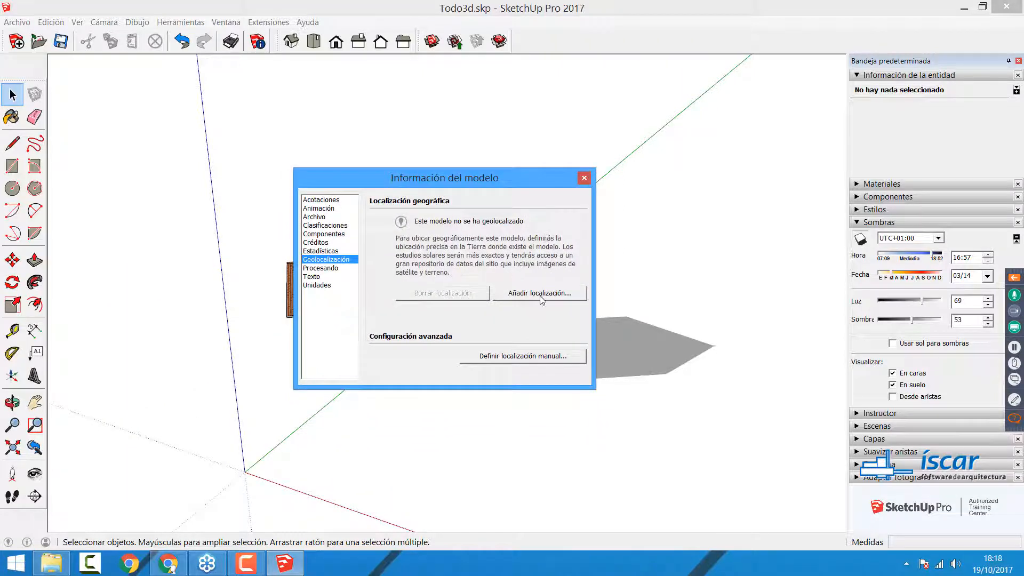
# Step: Examine the latitude and longitude in the manual geolocation definition and cancel it
pyautogui.click(524, 356)
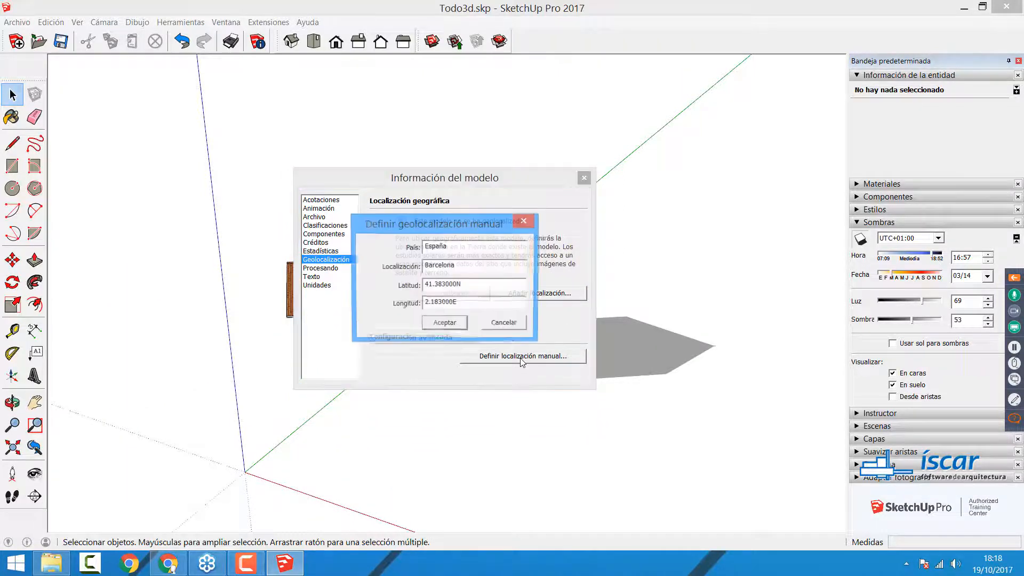
pyautogui.moveTo(483, 287); pyautogui.dragTo(376, 290)
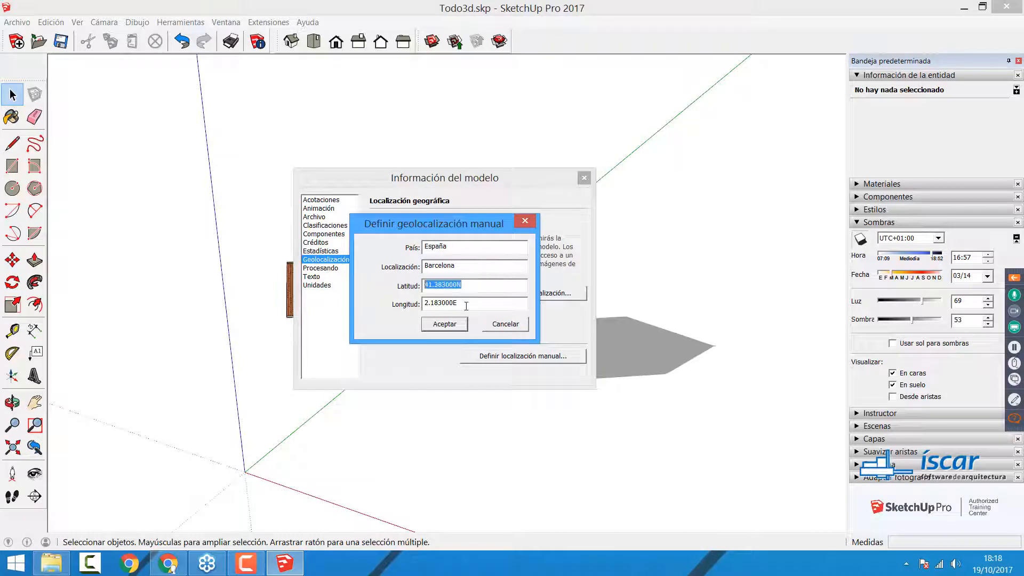
pyautogui.click(451, 307)
pyautogui.moveTo(451, 308); pyautogui.dragTo(372, 309)
pyautogui.moveTo(483, 285); pyautogui.dragTo(338, 285)
pyautogui.moveTo(467, 309); pyautogui.dragTo(334, 304)
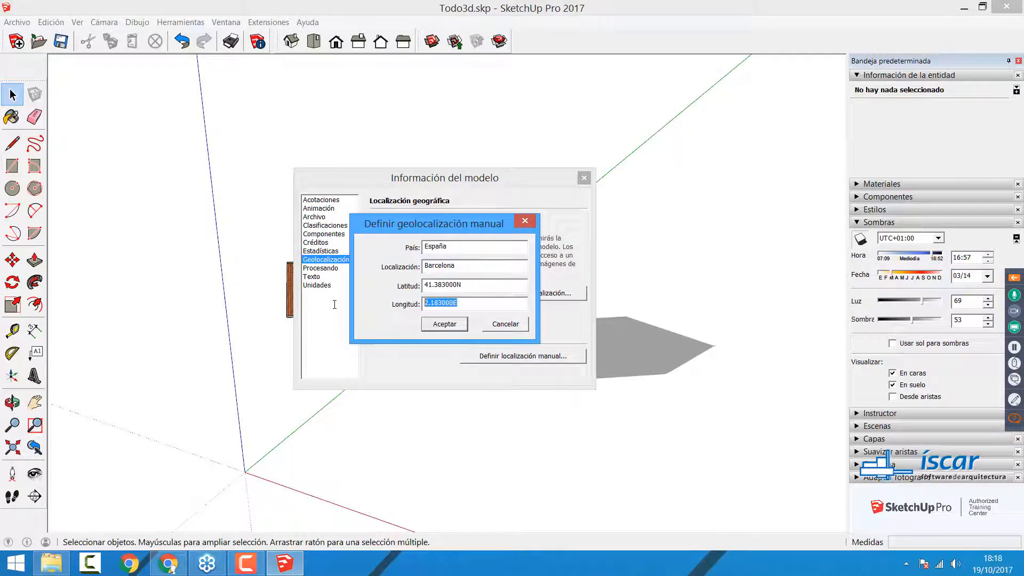
pyautogui.click(494, 326)
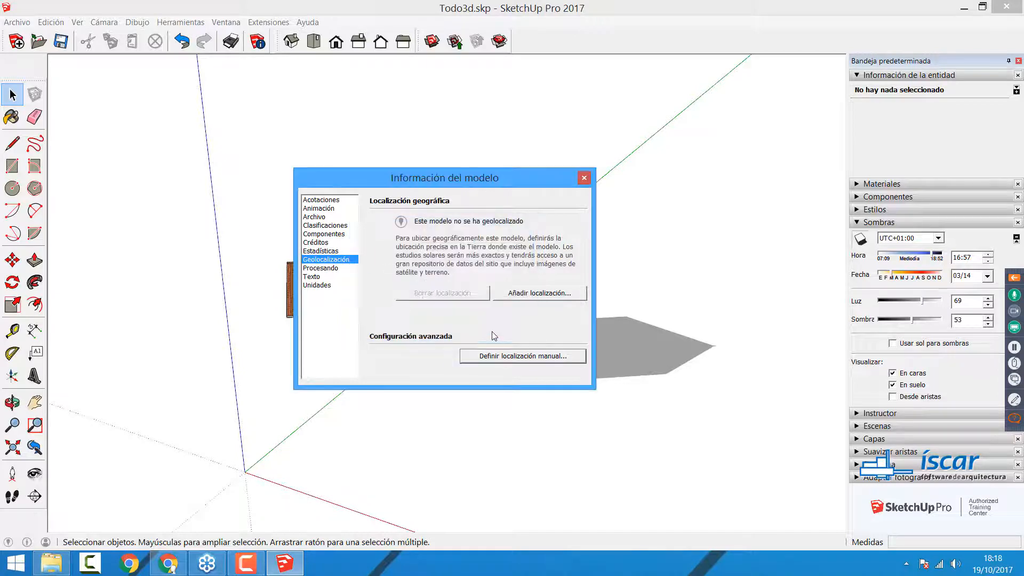
# Step: Geolocate the model by importing the satellite image region around the beach of Calabardina, Águilas, Región de Murcia, España
pyautogui.click(526, 295)
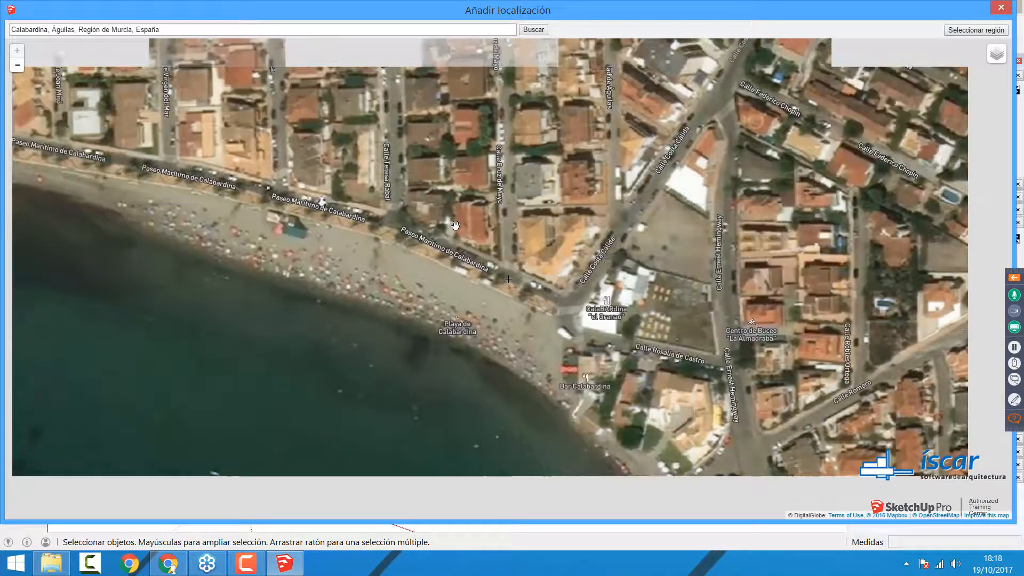
pyautogui.click(966, 32)
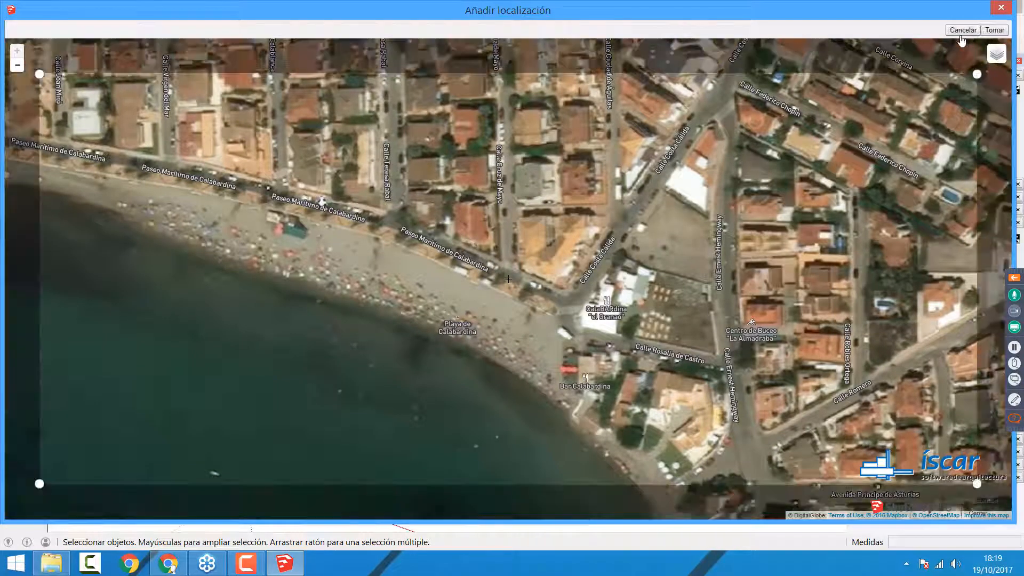
pyautogui.click(994, 30)
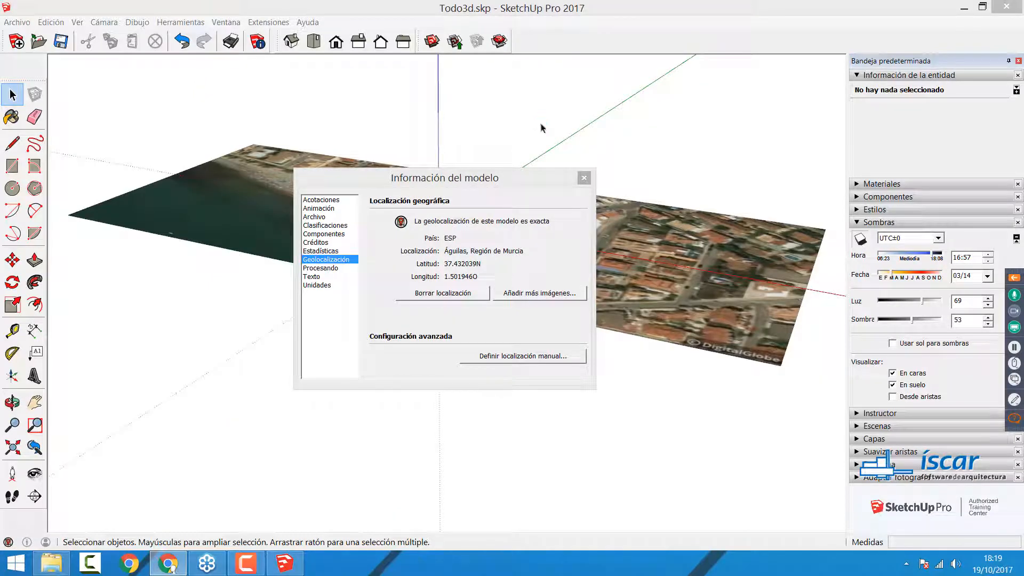
pyautogui.moveTo(465, 183); pyautogui.dragTo(253, 354)
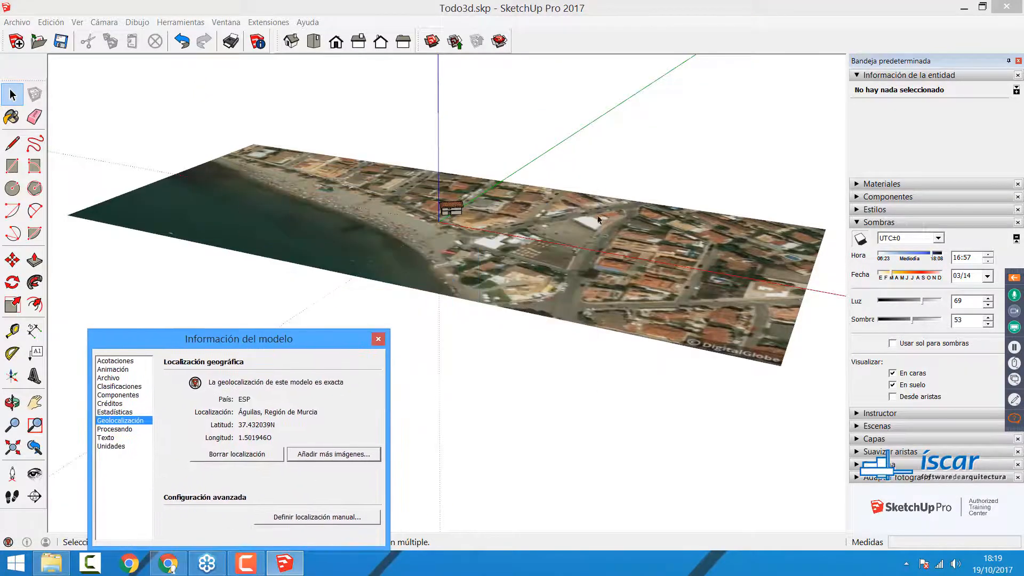
# Step: Move the five groups of the house together across the satellite image to the street edge beside the beach, and deselect them
pyautogui.scroll(5, 366, 168)
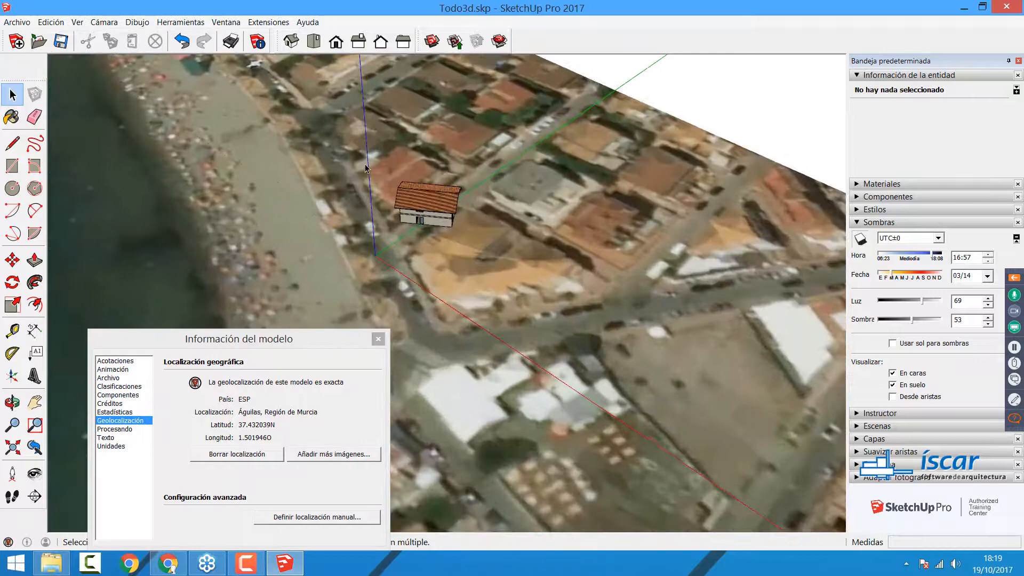
pyautogui.moveTo(366, 168); pyautogui.dragTo(506, 268)
pyautogui.press('m')
pyautogui.click(450, 225)
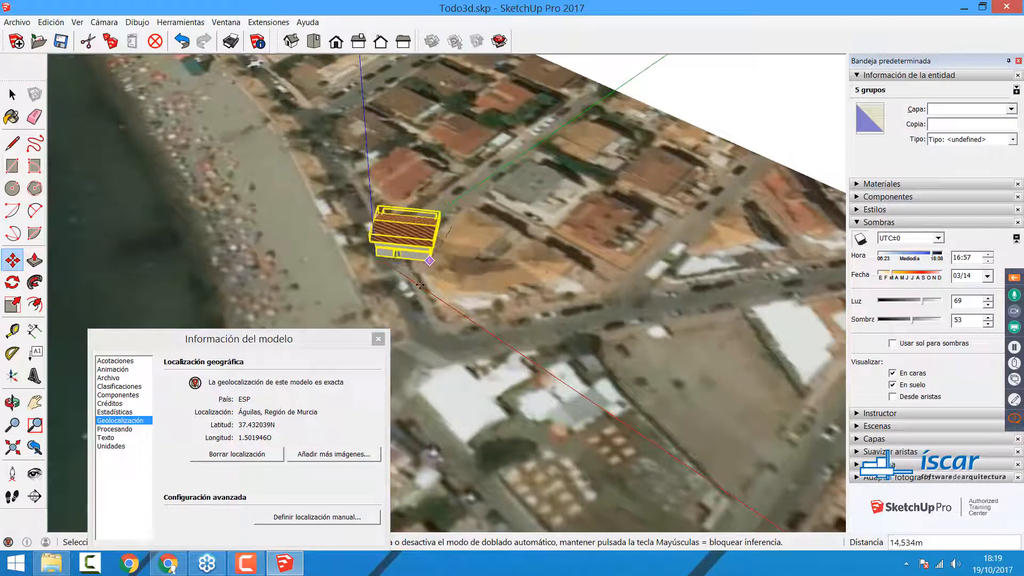
pyautogui.click(411, 299)
pyautogui.scroll(-1, 445, 226)
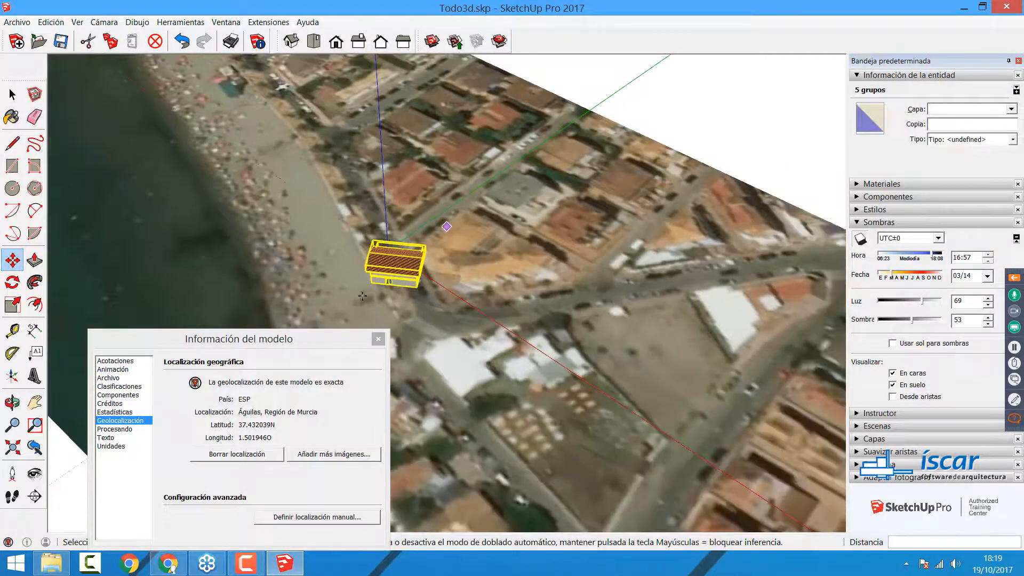
pyautogui.hotkey('ctrl', 't')
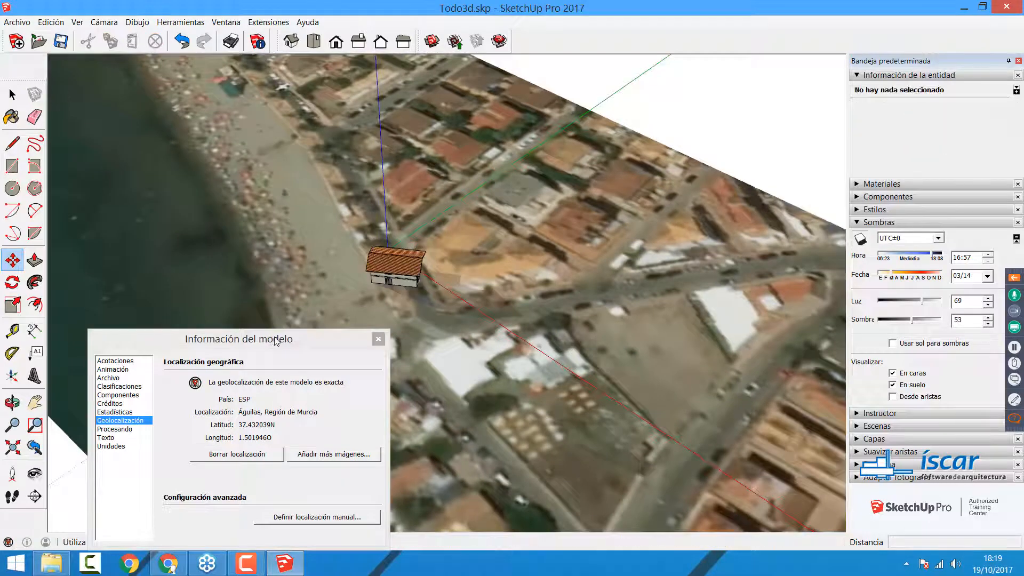
# Step: Reopen the model's geolocation settings, examine the country, location, latitude and longitude, and close them
pyautogui.click(275, 338)
pyautogui.press('Escape')
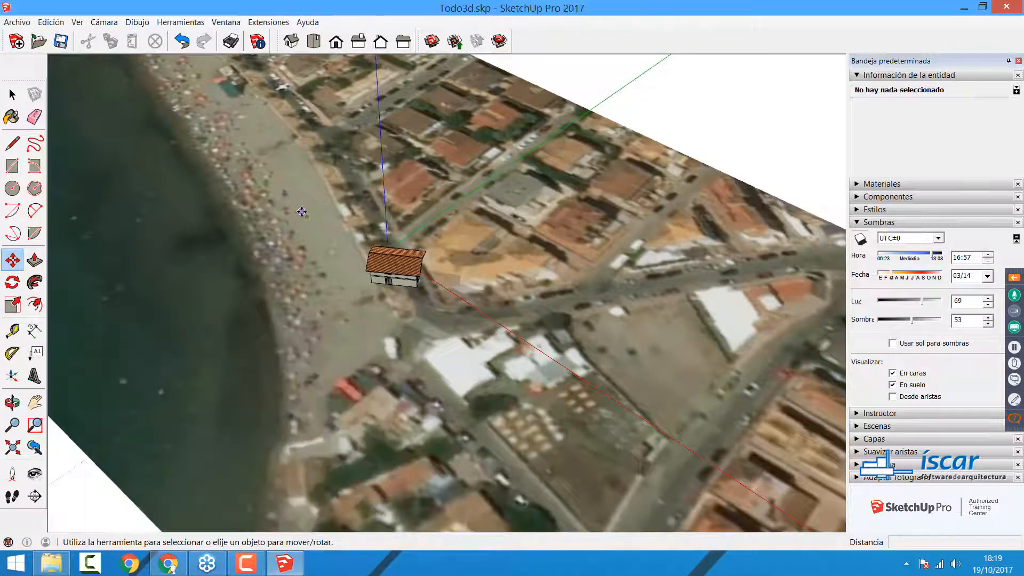
pyautogui.click(10, 538)
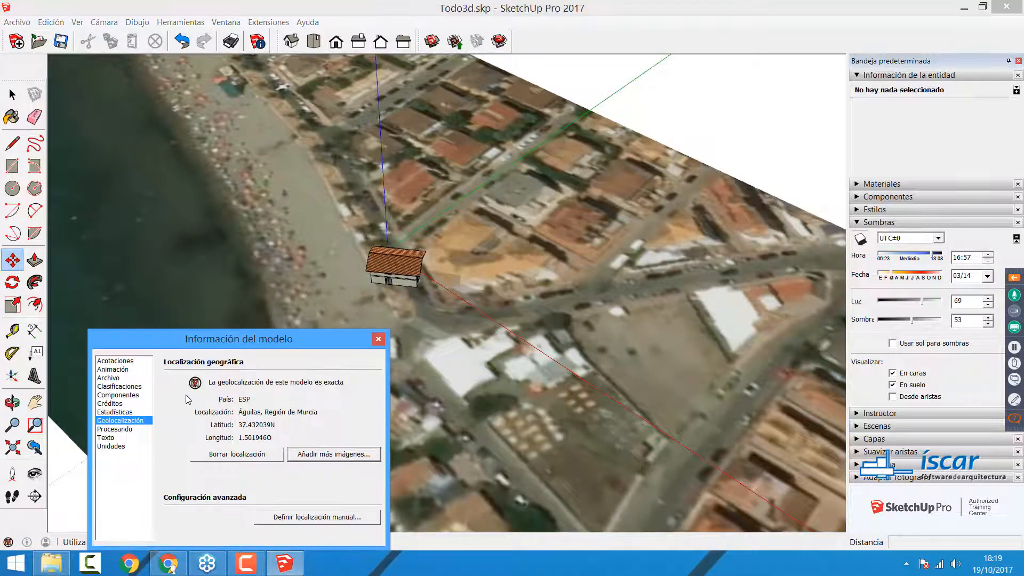
pyautogui.press('space')
pyautogui.moveTo(241, 341); pyautogui.dragTo(440, 198)
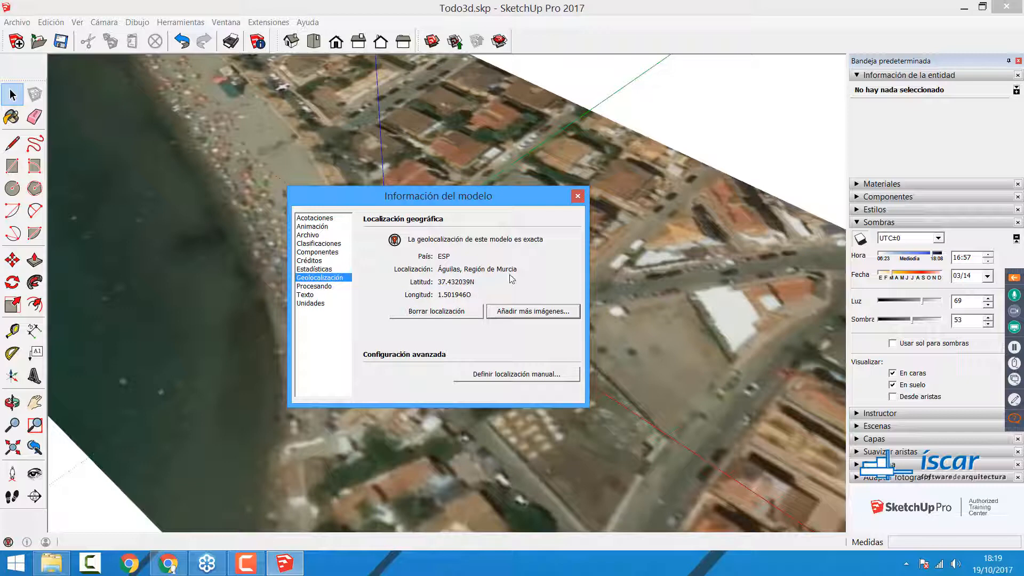
pyautogui.click(577, 195)
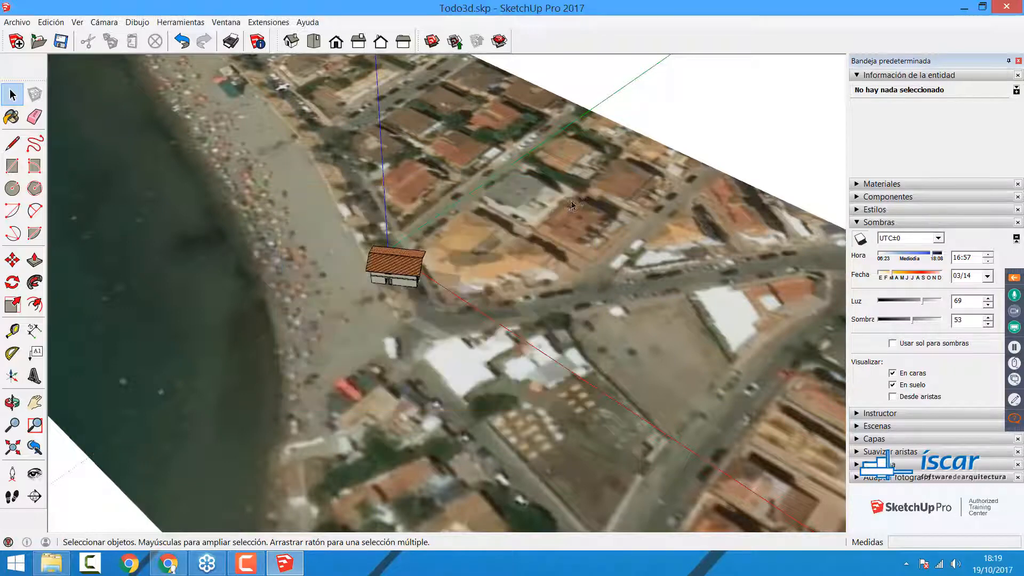
# Step: Switch the model's shadows off and on again to compare the geolocated house with and without them
pyautogui.click(861, 240)
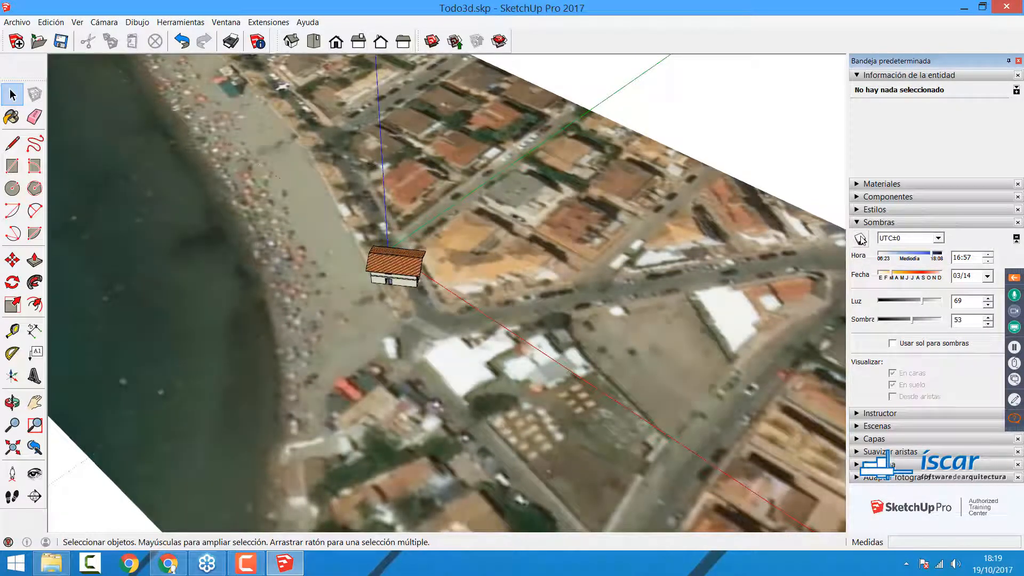
pyautogui.click(861, 239)
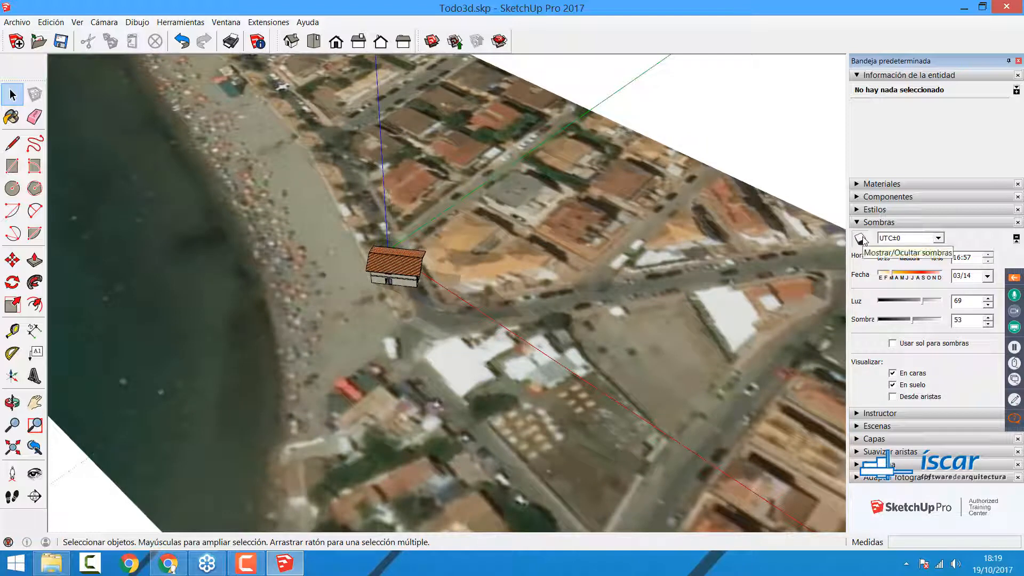
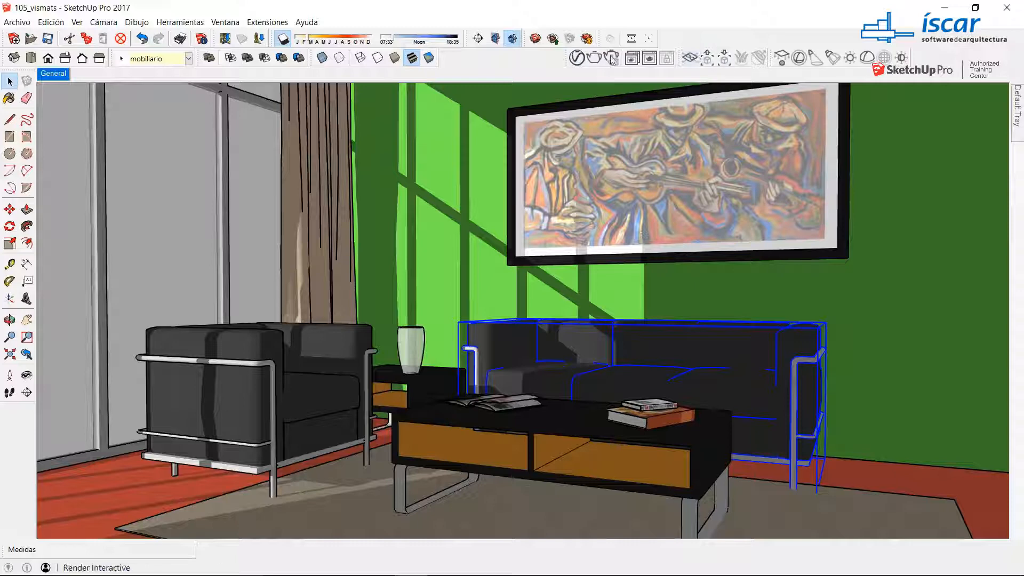
# Step: Float the V-Ray for SketchUp, V-Ray Objects and V-Ray Lights toolbars over the model view
pyautogui.doubleClick(568, 57)
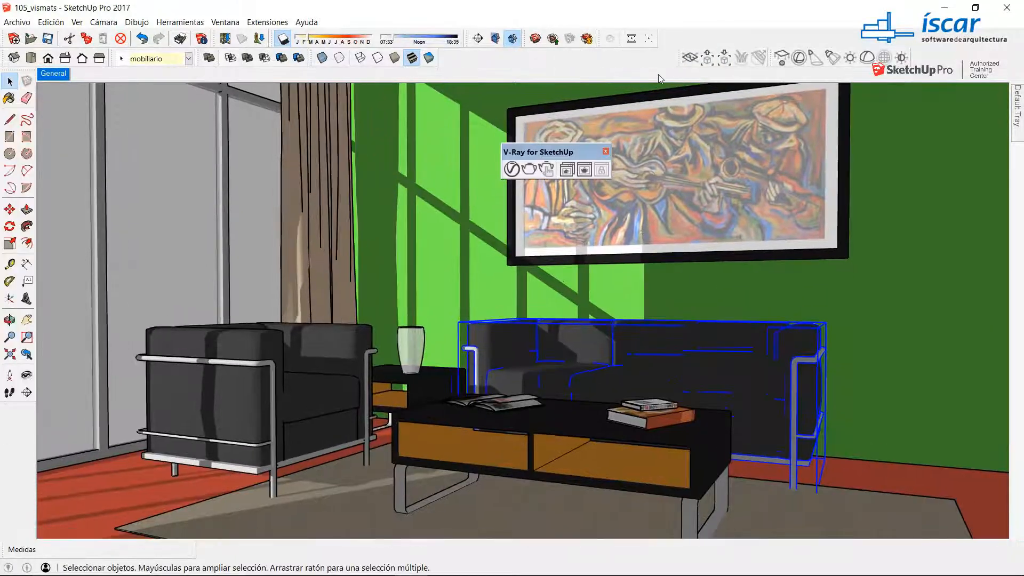
pyautogui.doubleClick(682, 57)
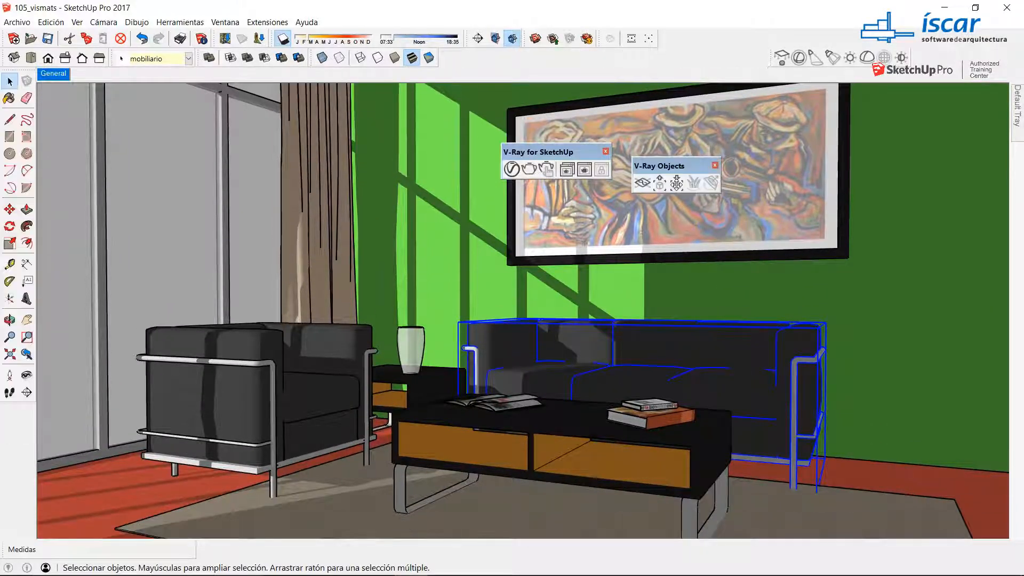
pyautogui.doubleClick(771, 55)
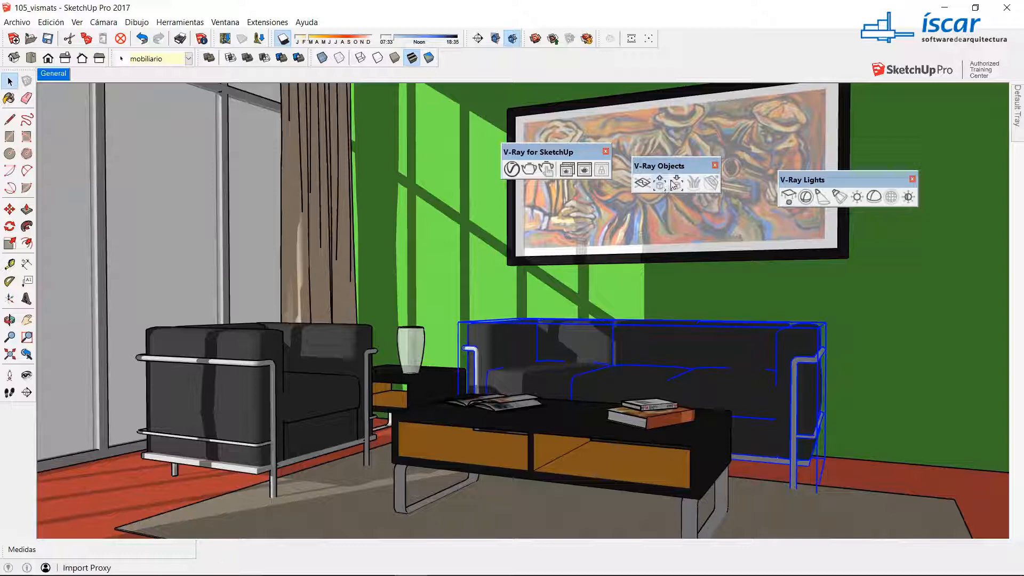
pyautogui.moveTo(825, 180); pyautogui.dragTo(830, 177)
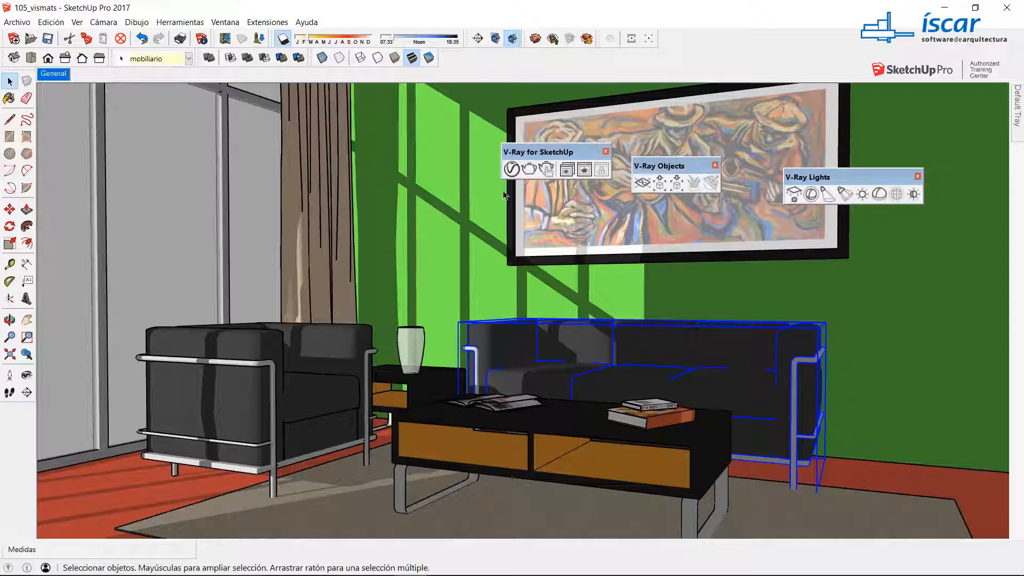
# Step: Start an interactive V-Ray render and move its frame buffer clear of the seating area
pyautogui.click(546, 170)
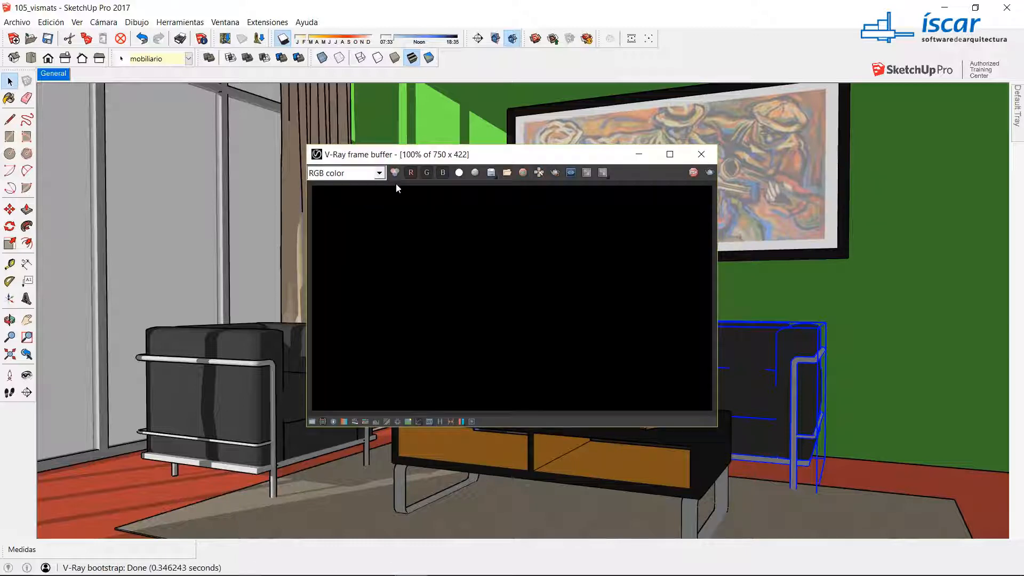
pyautogui.moveTo(479, 160); pyautogui.dragTo(768, 50)
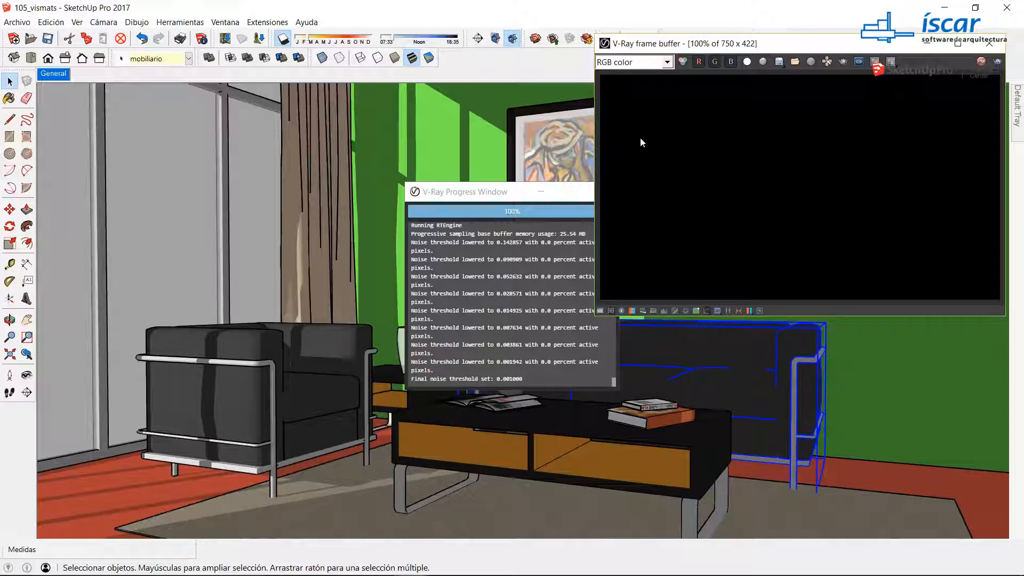
# Step: Sample the window's glass material and bring up vidrio among the materials in the V-Ray Asset Editor
pyautogui.click(9, 98)
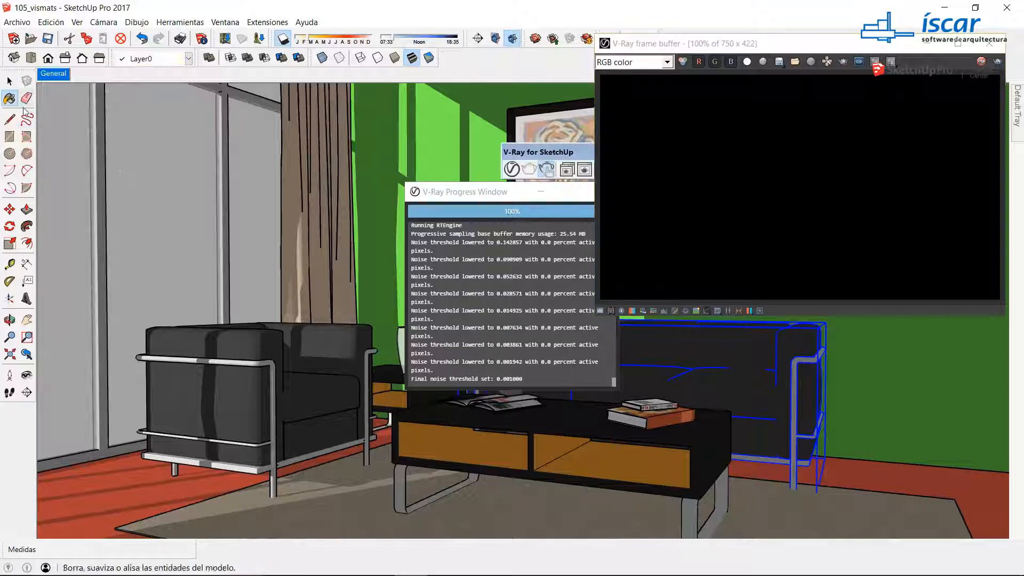
pyautogui.press('alt')
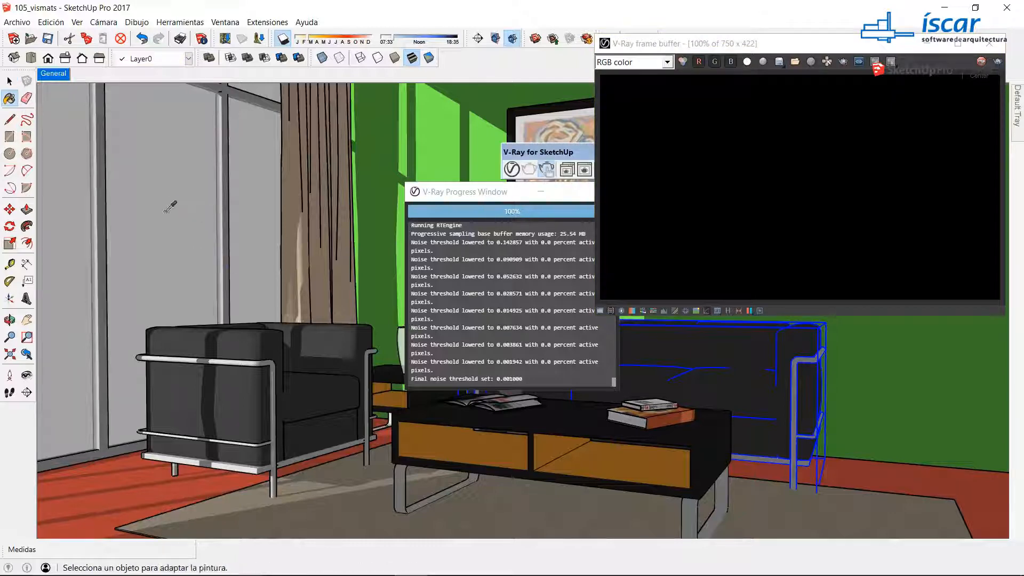
pyautogui.click(511, 169)
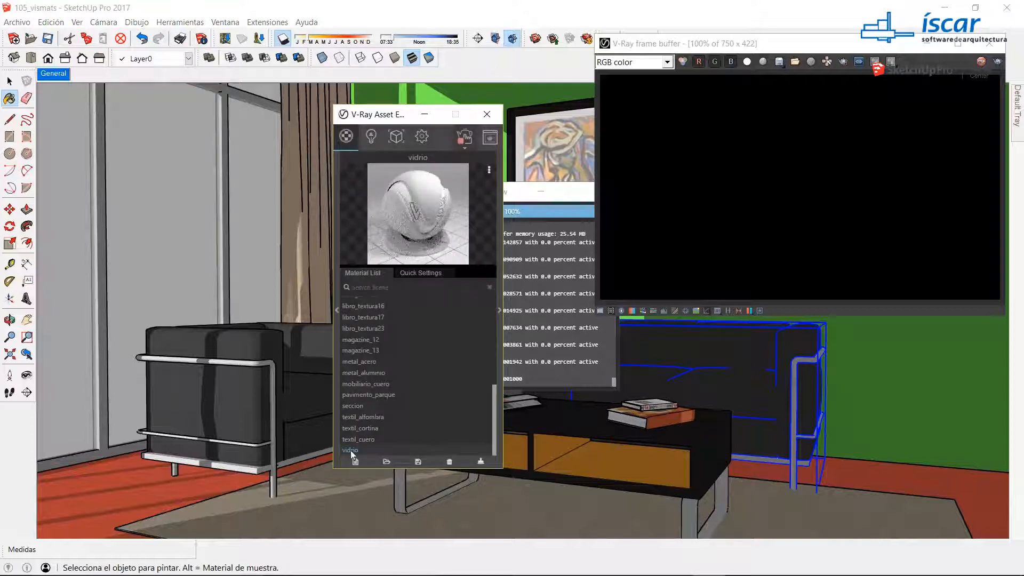
pyautogui.click(397, 137)
pyautogui.click(422, 138)
pyautogui.click(396, 136)
pyautogui.click(371, 136)
pyautogui.click(352, 137)
# Step: Select all scene objects that use the vidrio material and apply the A-Glass material to them
pyautogui.rightClick(350, 452)
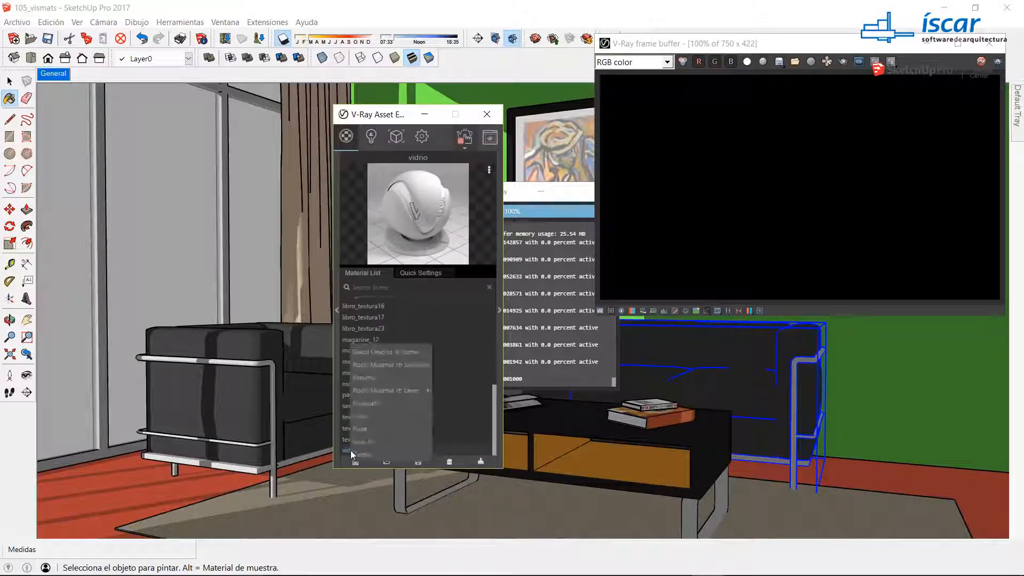
pyautogui.click(373, 352)
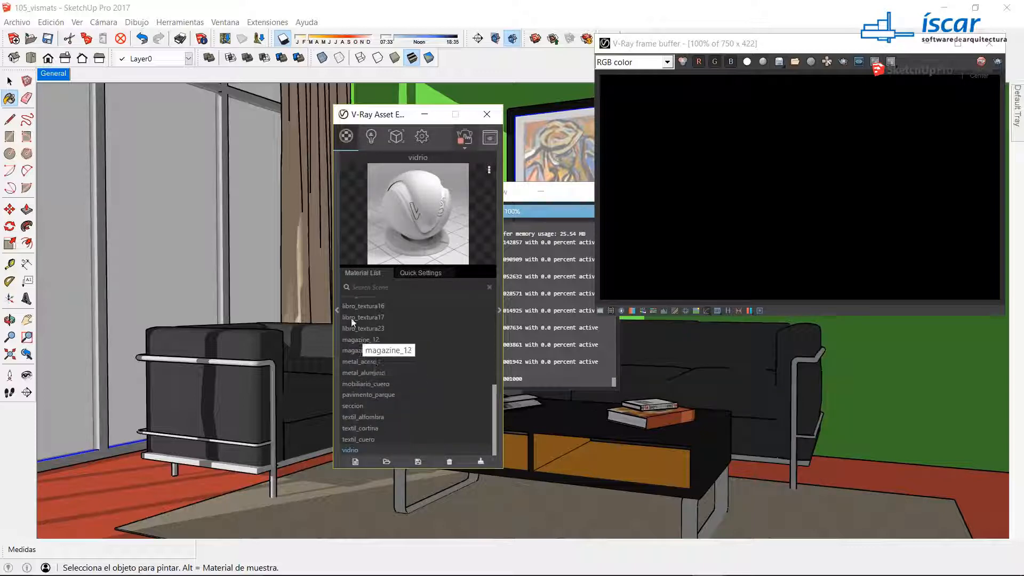
pyautogui.scroll(3, 379, 385)
pyautogui.scroll(3, 380, 368)
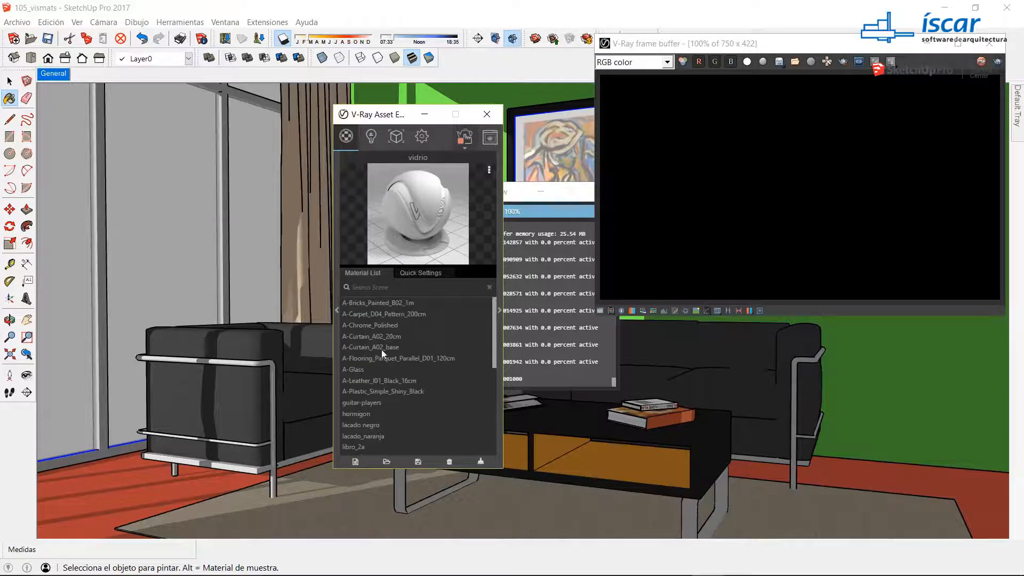
pyautogui.rightClick(356, 369)
pyautogui.click(374, 283)
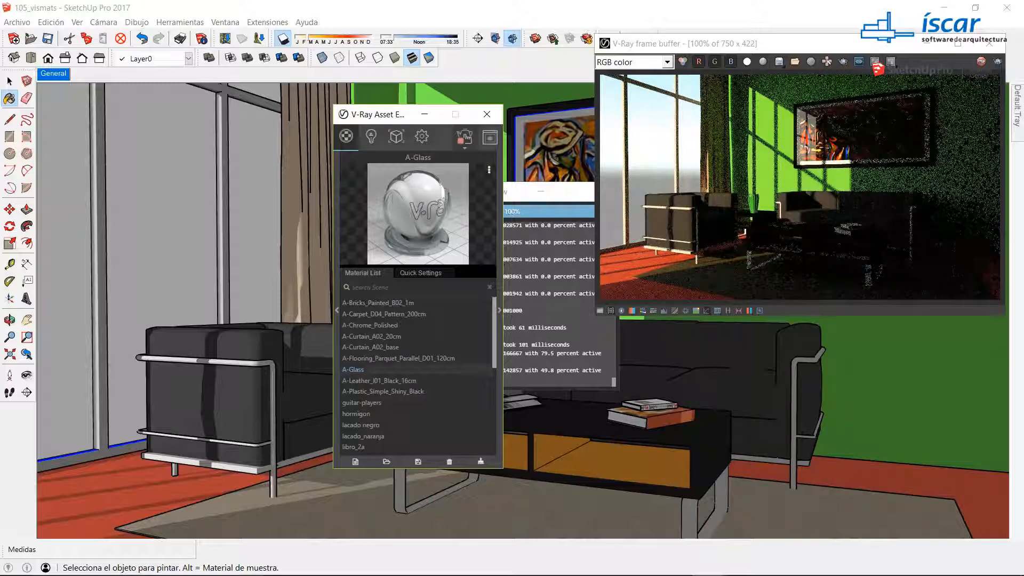
# Step: Uncover the V-Ray toolbars and turn the camera past the sofa towards the room's empty side wall
pyautogui.moveTo(786, 46); pyautogui.dragTo(746, 188)
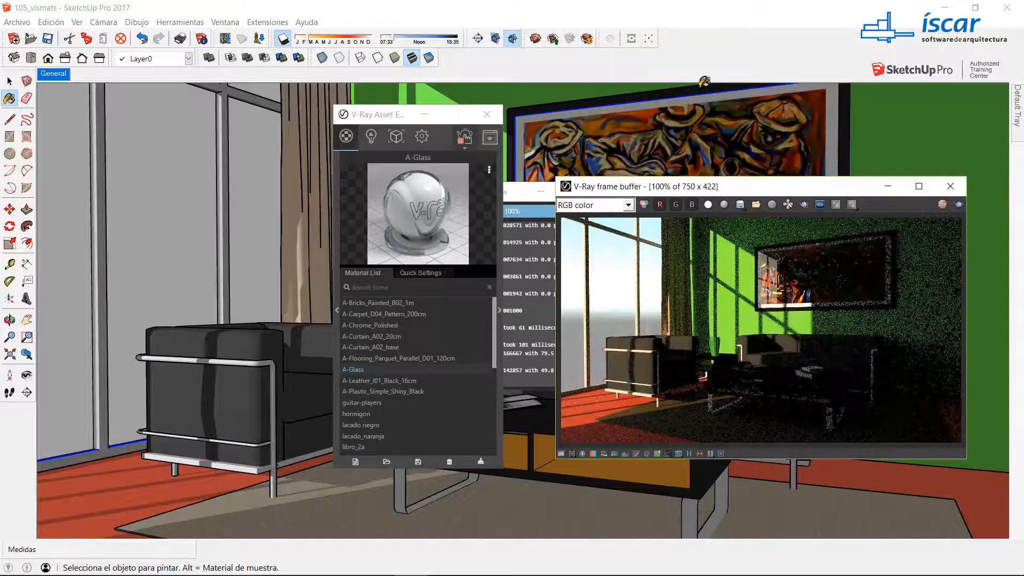
pyautogui.click(700, 60)
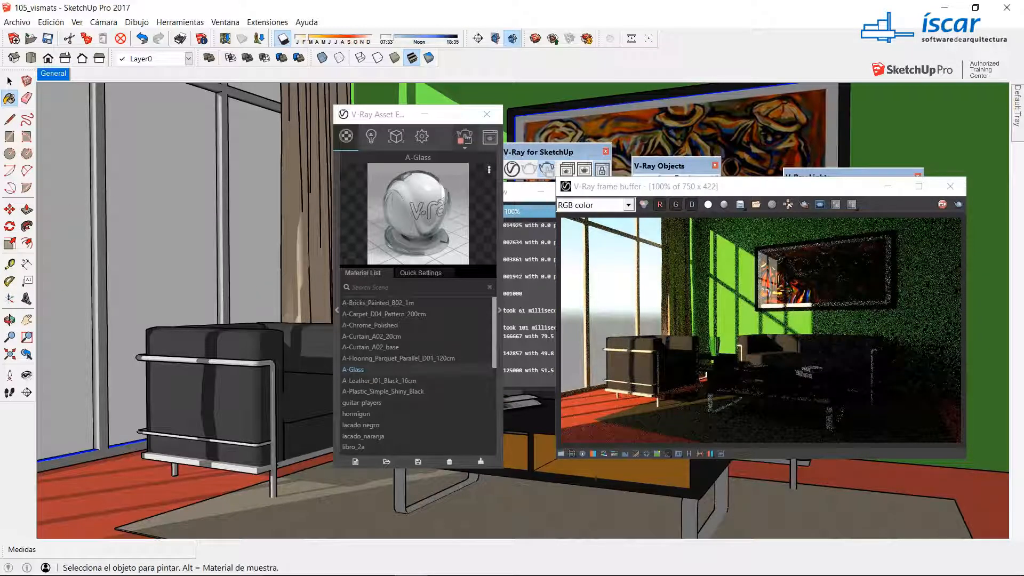
pyautogui.click(27, 375)
pyautogui.moveTo(152, 305); pyautogui.dragTo(320, 283)
# Step: Dock the three floating V-Ray toolbars again and move the frame buffer away from the empty wall
pyautogui.moveTo(647, 166); pyautogui.dragTo(576, 55)
pyautogui.moveTo(547, 168); pyautogui.dragTo(526, 55)
pyautogui.moveTo(811, 175); pyautogui.dragTo(704, 57)
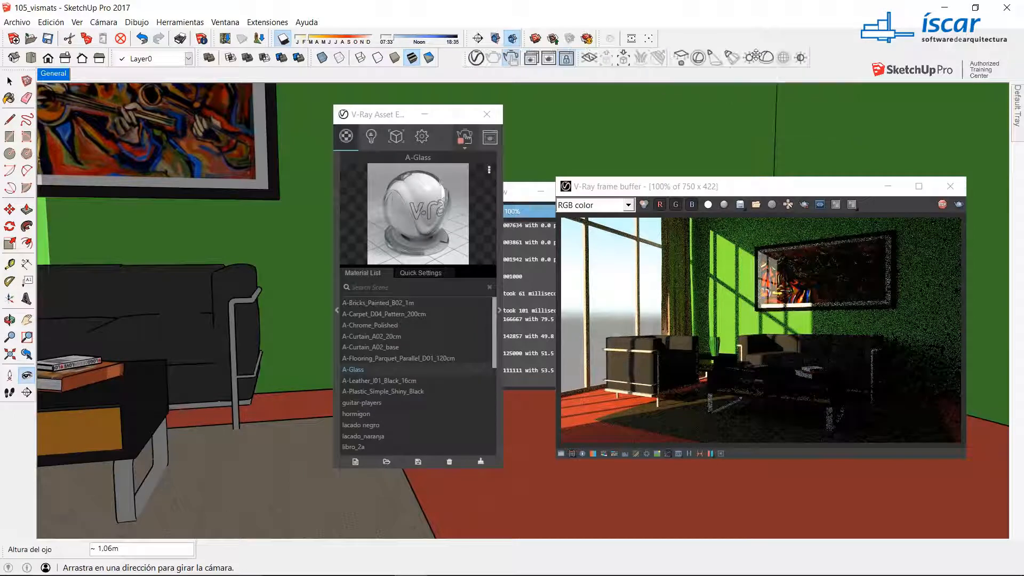
pyautogui.moveTo(642, 185); pyautogui.dragTo(144, 21)
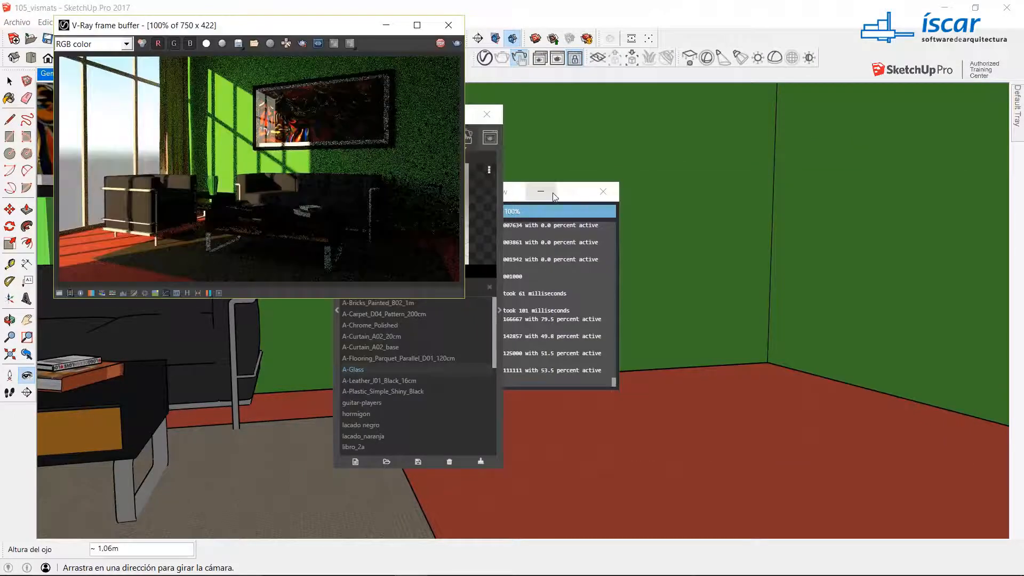
# Step: Draw a large V-Ray rectangle light on the empty side wall
pyautogui.click(664, 59)
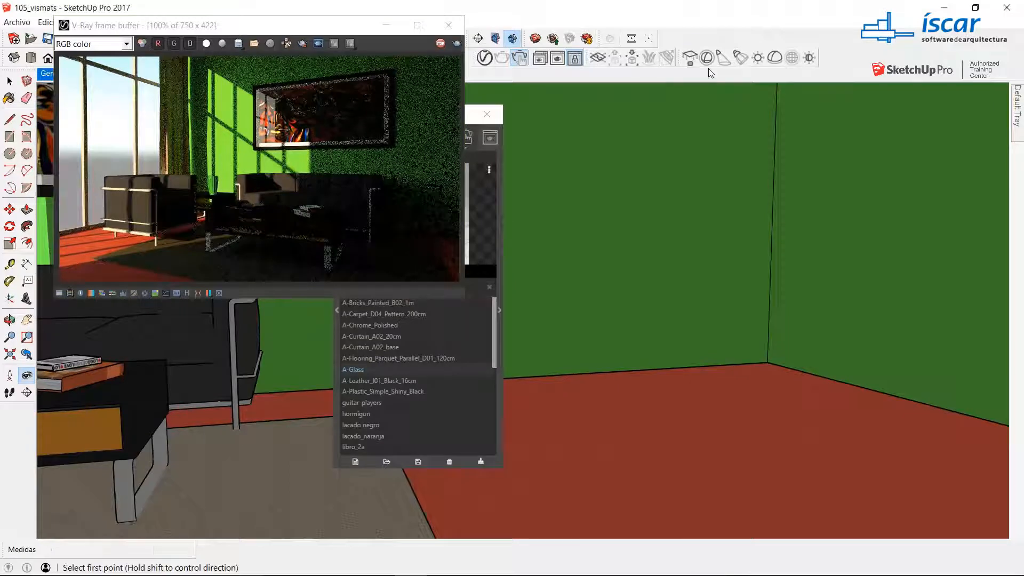
pyautogui.click(816, 150)
pyautogui.click(994, 401)
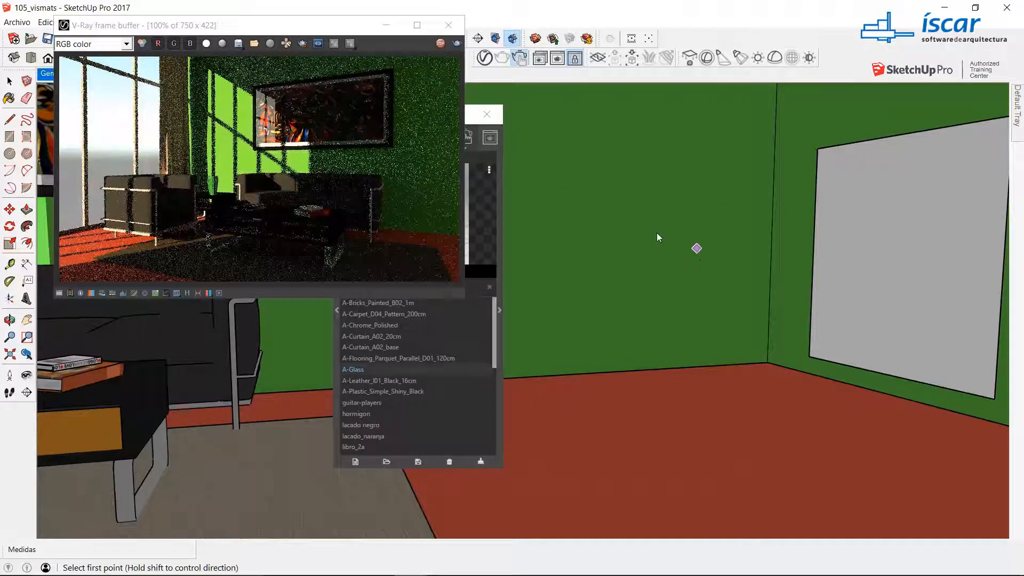
# Step: Move the rectangle light about 1.84 m away from the side wall into the room
pyautogui.click(9, 81)
pyautogui.click(10, 81)
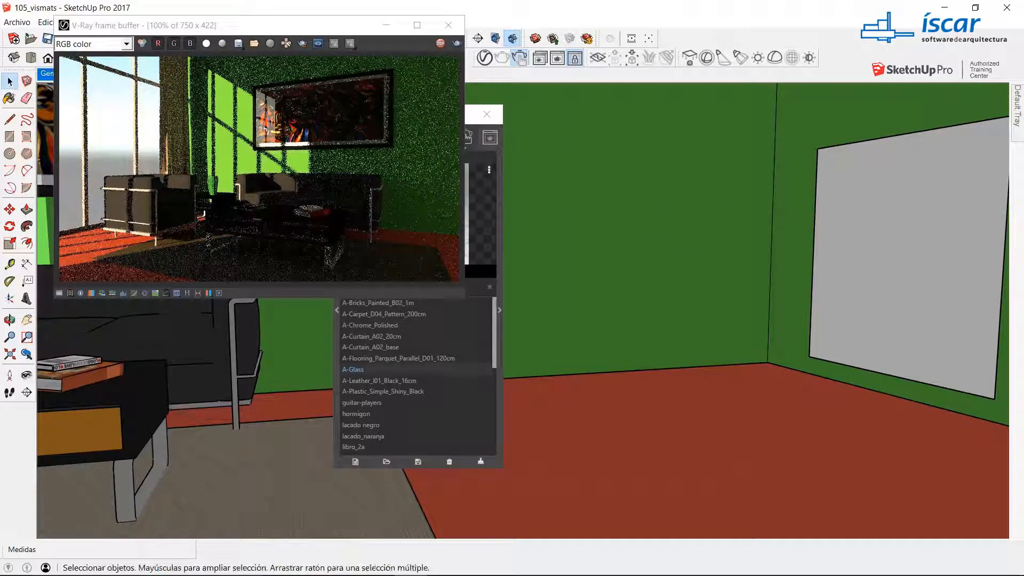
pyautogui.click(865, 255)
pyautogui.press('m')
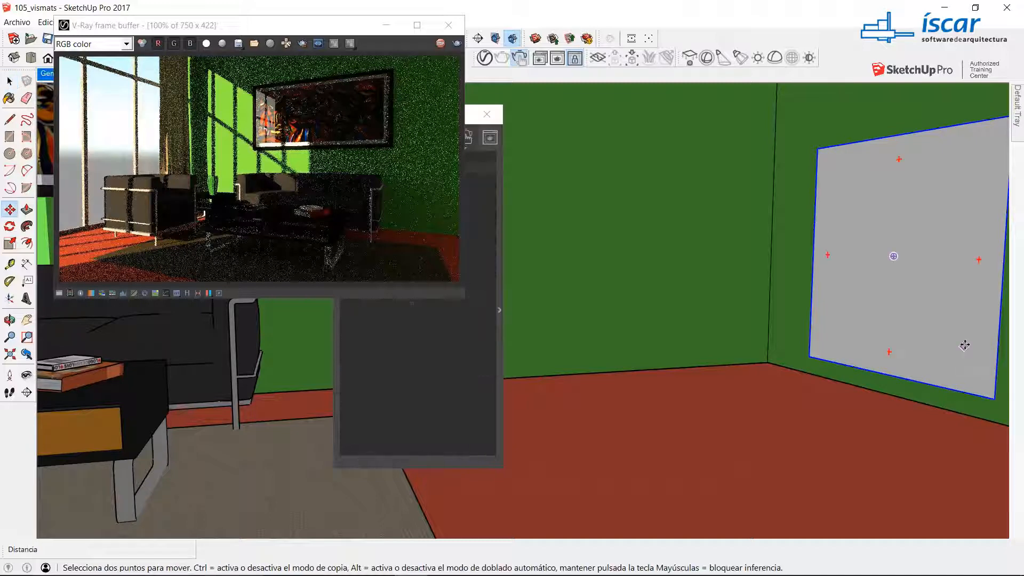
pyautogui.click(807, 399)
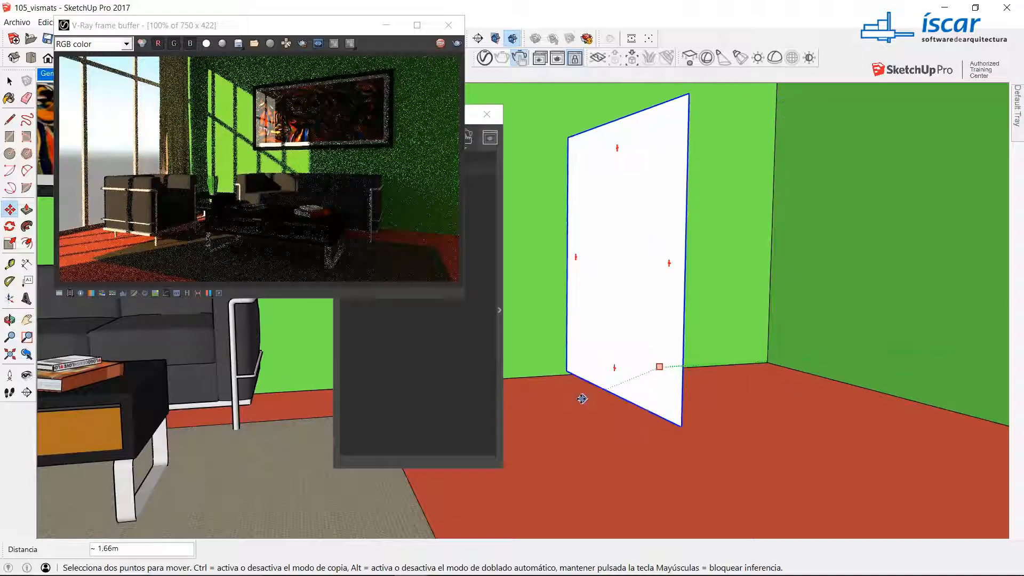
pyautogui.click(539, 395)
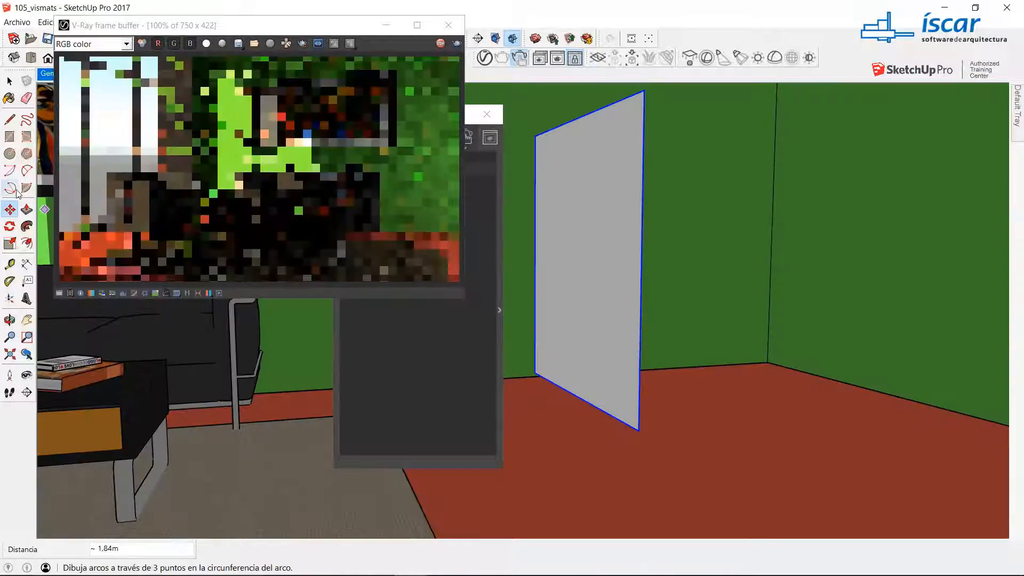
# Step: Rotate the rectangle light 30 degrees about the vertical axis at its lower edge
pyautogui.click(10, 226)
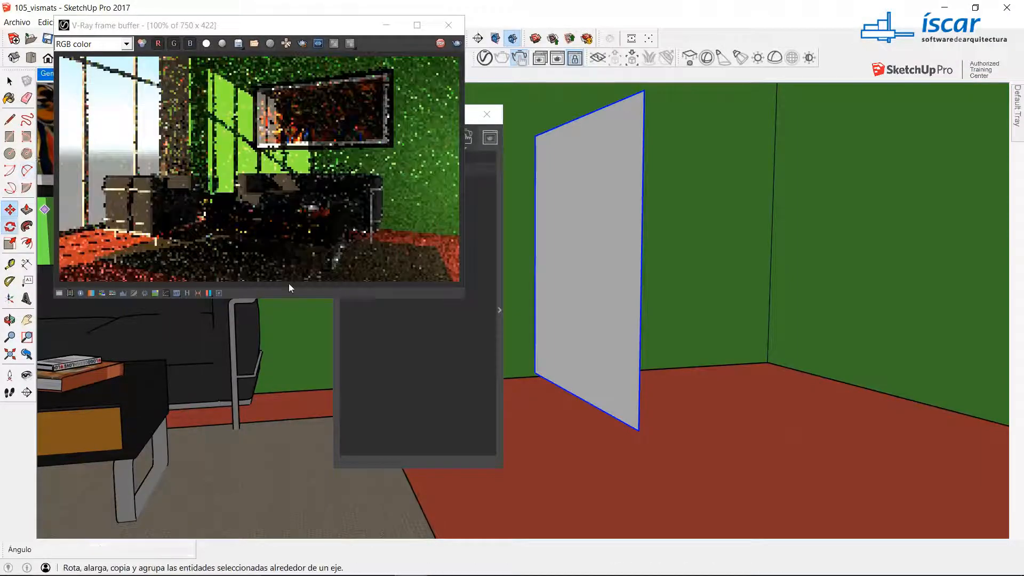
pyautogui.click(578, 397)
pyautogui.click(622, 421)
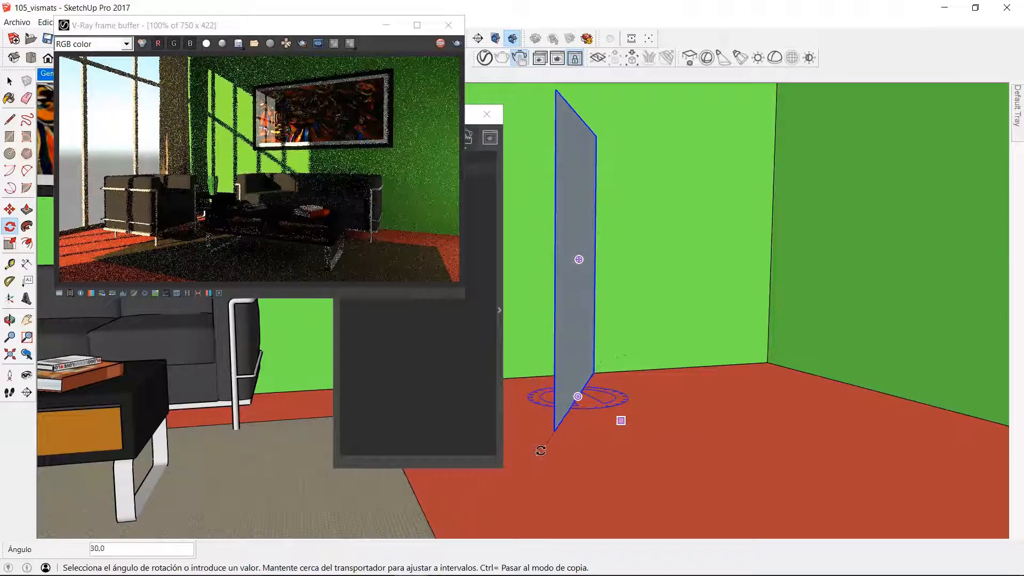
pyautogui.click(541, 450)
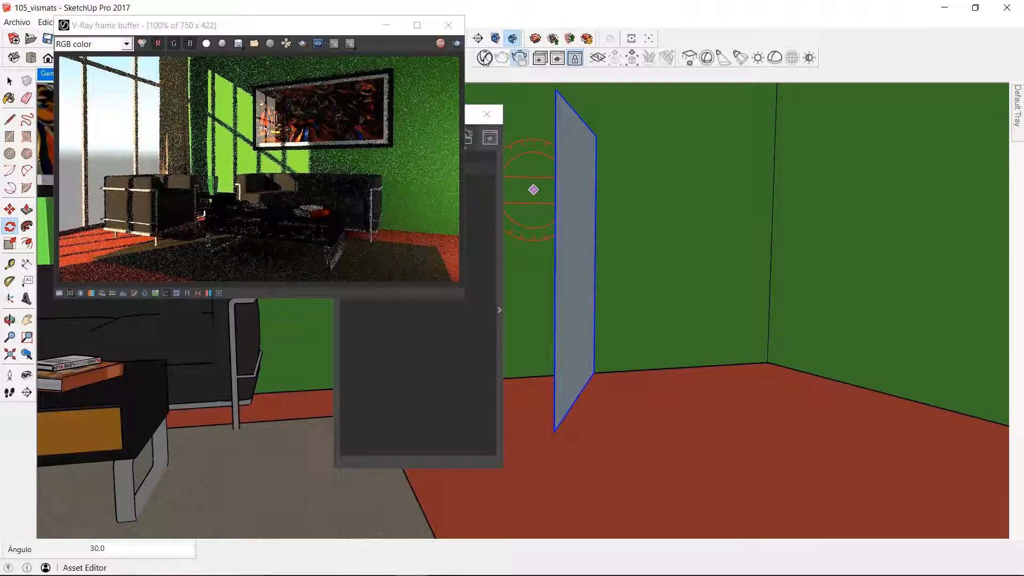
# Step: Set the V-Ray rectangle light's intensity to 40 and put the Asset Editor away
pyautogui.click(500, 312)
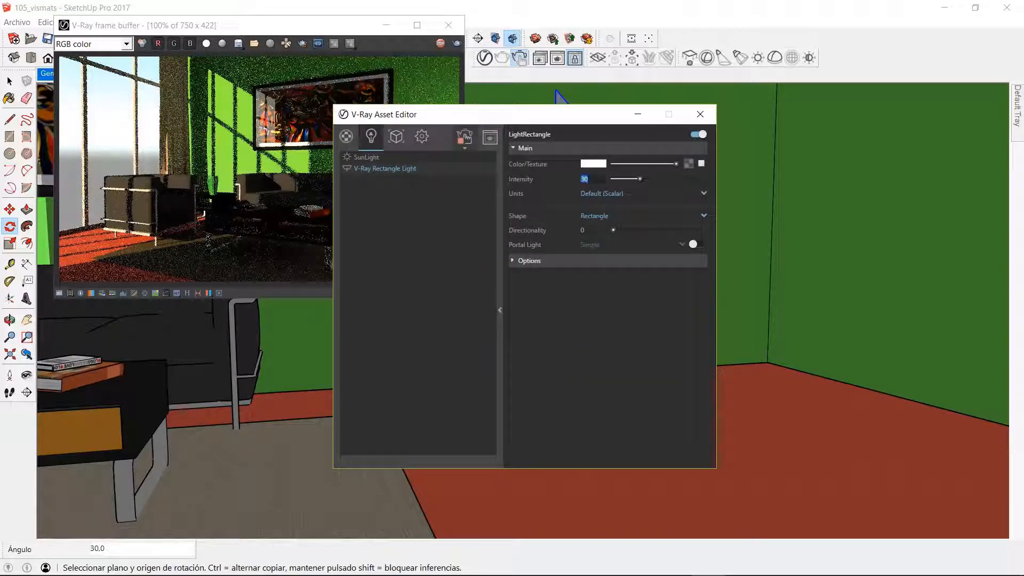
pyautogui.write('40')
pyautogui.press('Return')
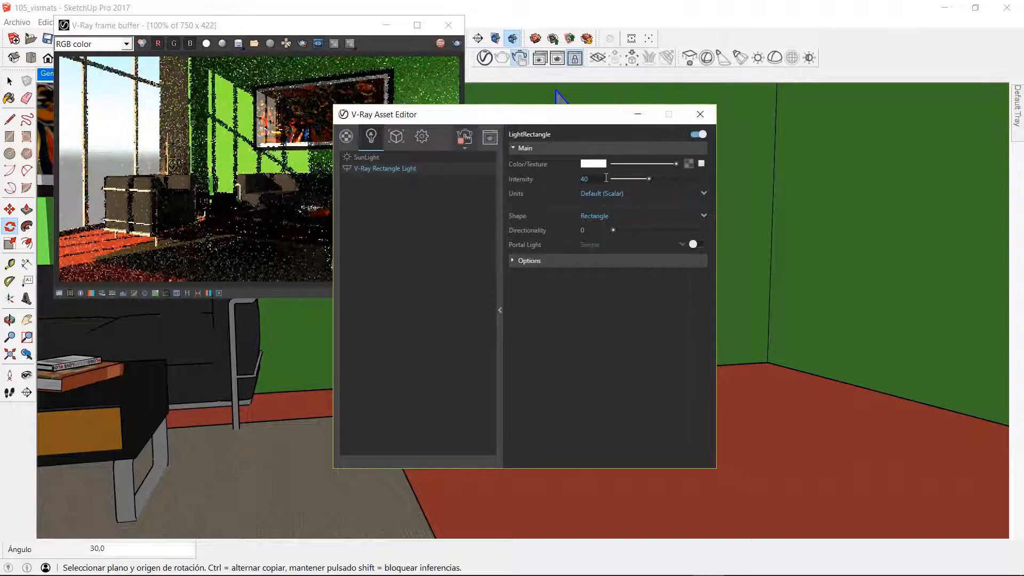
pyautogui.click(636, 115)
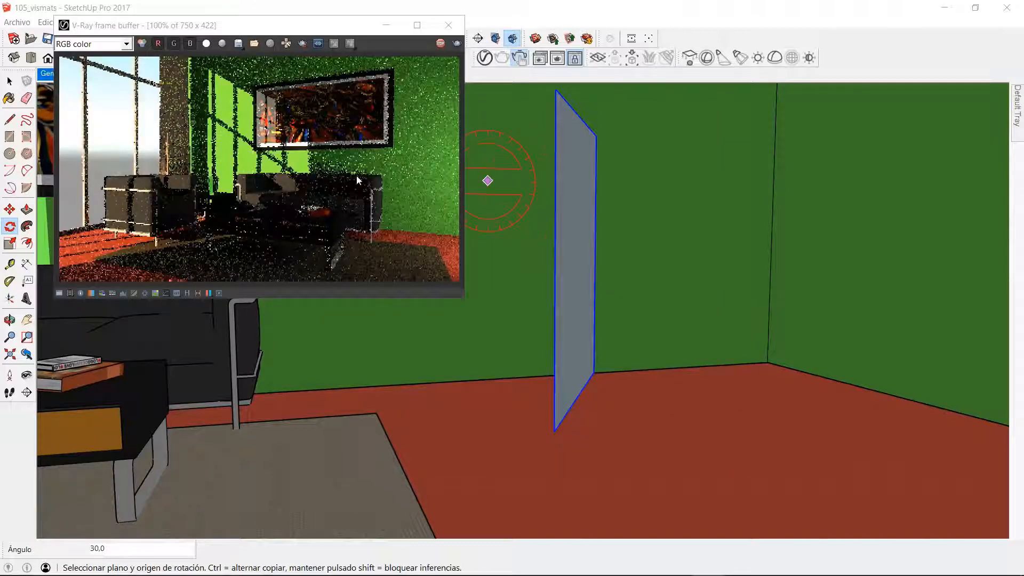
# Step: Return to the General scene view with the frame buffer and the Asset Editor arranged side by side
pyautogui.moveTo(296, 32); pyautogui.dragTo(613, 117)
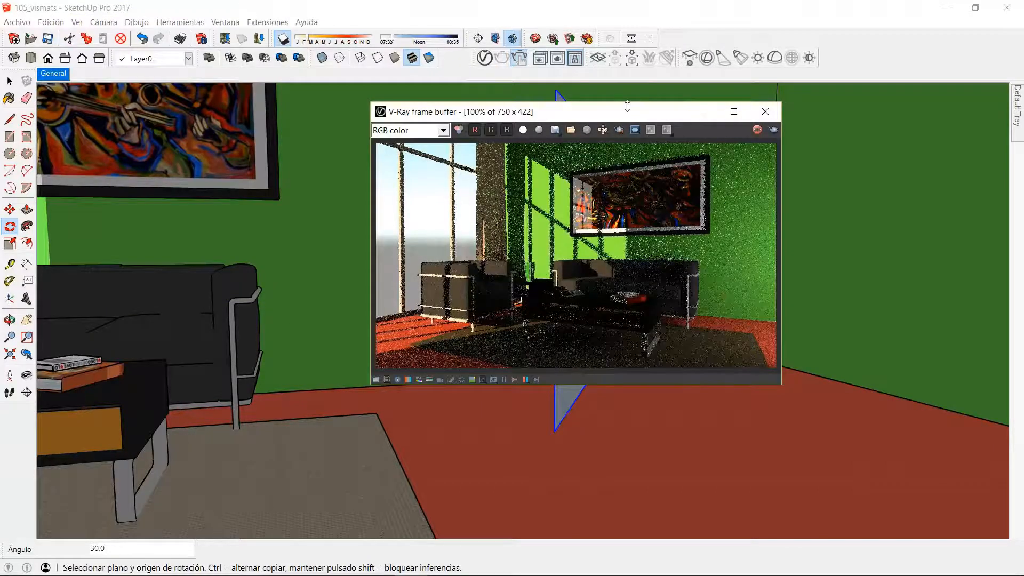
pyautogui.click(484, 58)
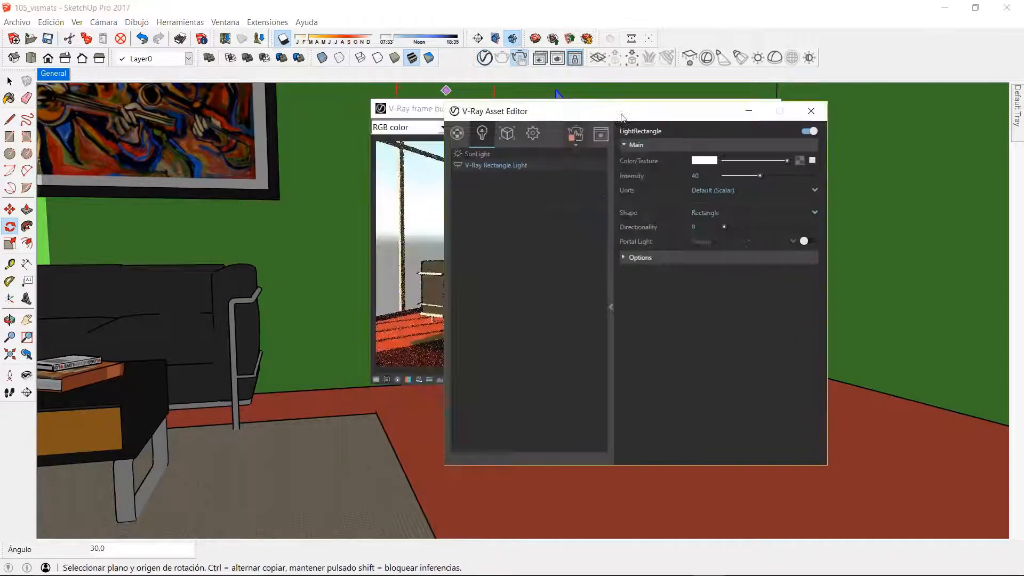
pyautogui.moveTo(571, 114); pyautogui.dragTo(666, 117)
pyautogui.moveTo(458, 108)
pyautogui.mouseDown()
pyautogui.moveTo(183, 62)
pyautogui.moveTo(111, 34)
pyautogui.moveTo(106, 19)
pyautogui.moveTo(190, 169)
pyautogui.mouseUp()
pyautogui.click(55, 72)
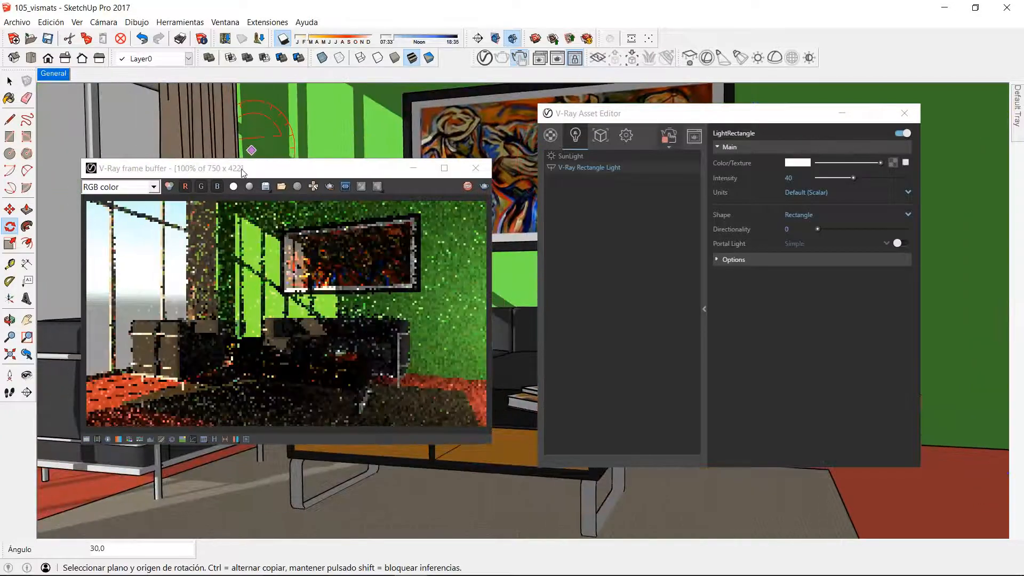
pyautogui.moveTo(168, 14); pyautogui.dragTo(168, 14)
pyautogui.moveTo(688, 113); pyautogui.dragTo(783, 15)
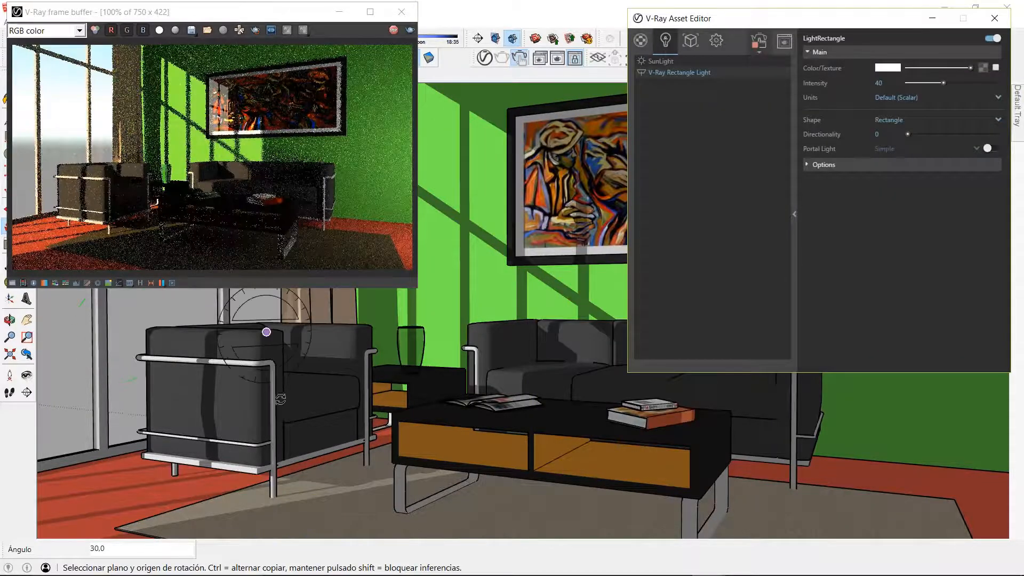
# Step: Sample the floor's pavimento_parque material, select every object using it, and apply A-Flooring_Parquet_Parallel_D01_120cm to them
pyautogui.click(642, 46)
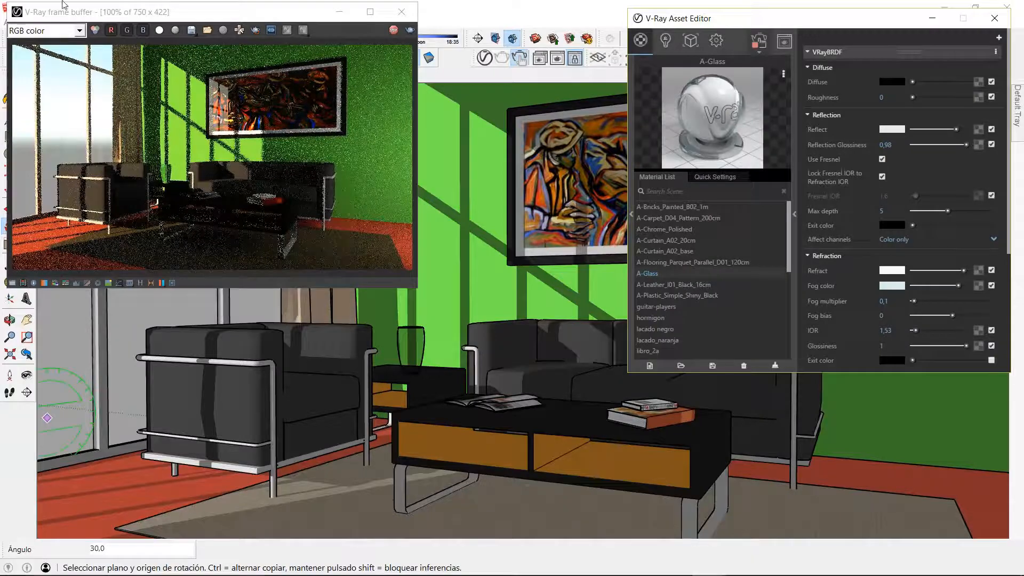
pyautogui.moveTo(148, 16); pyautogui.dragTo(185, 19)
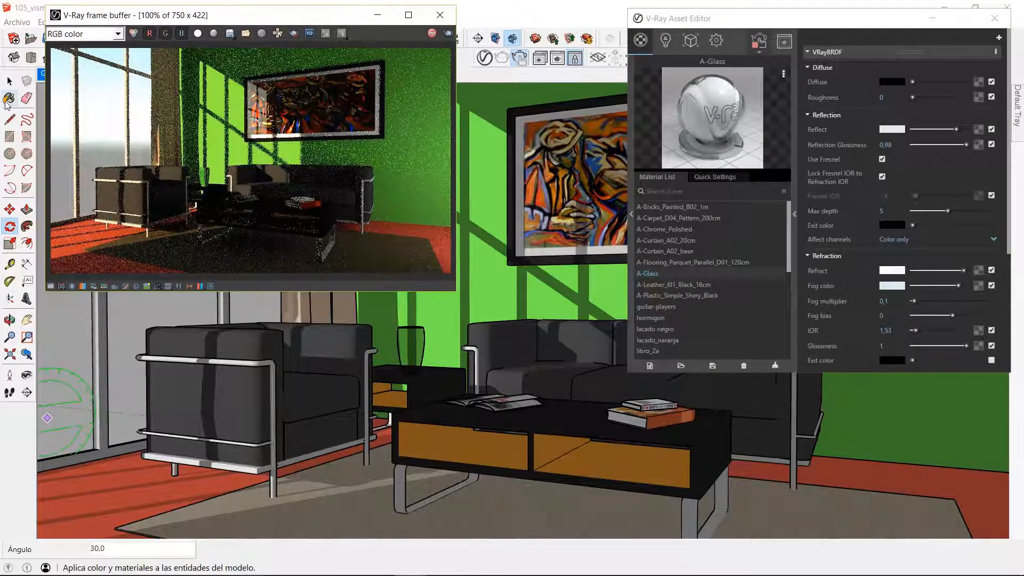
pyautogui.click(7, 100)
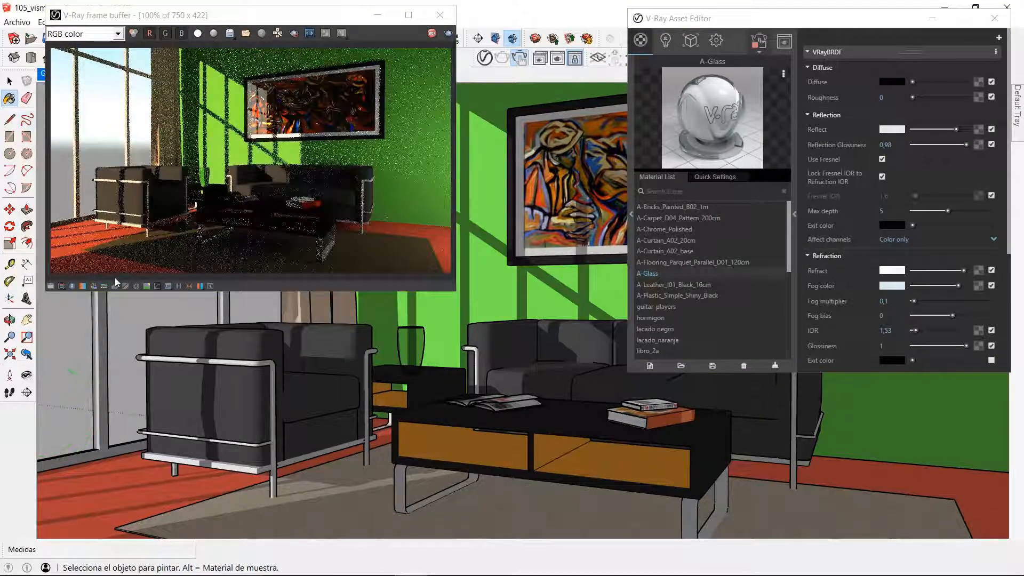
pyautogui.keyDown('alt'); pyautogui.click(154, 493); pyautogui.keyUp('alt')
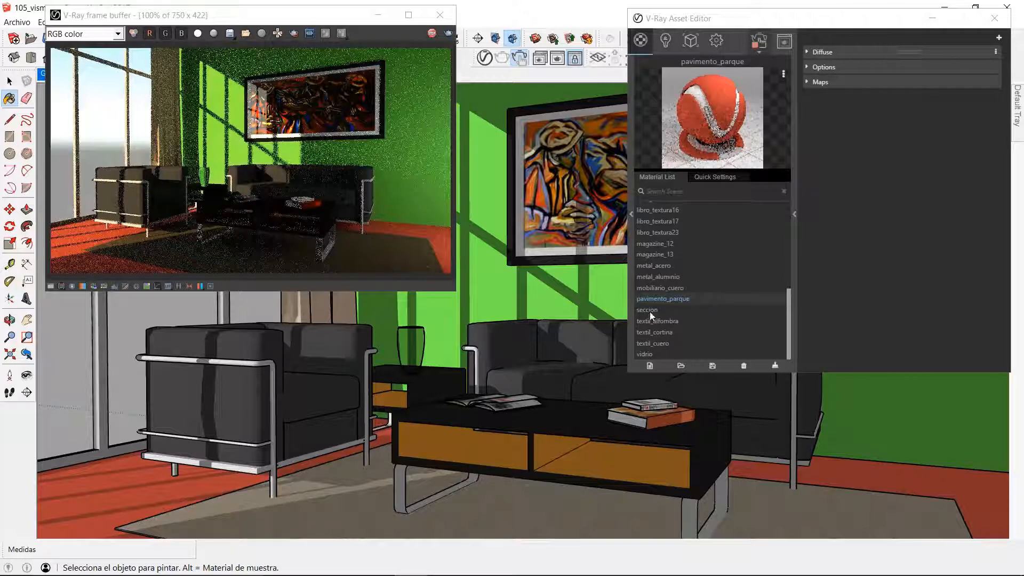
pyautogui.rightClick(658, 300)
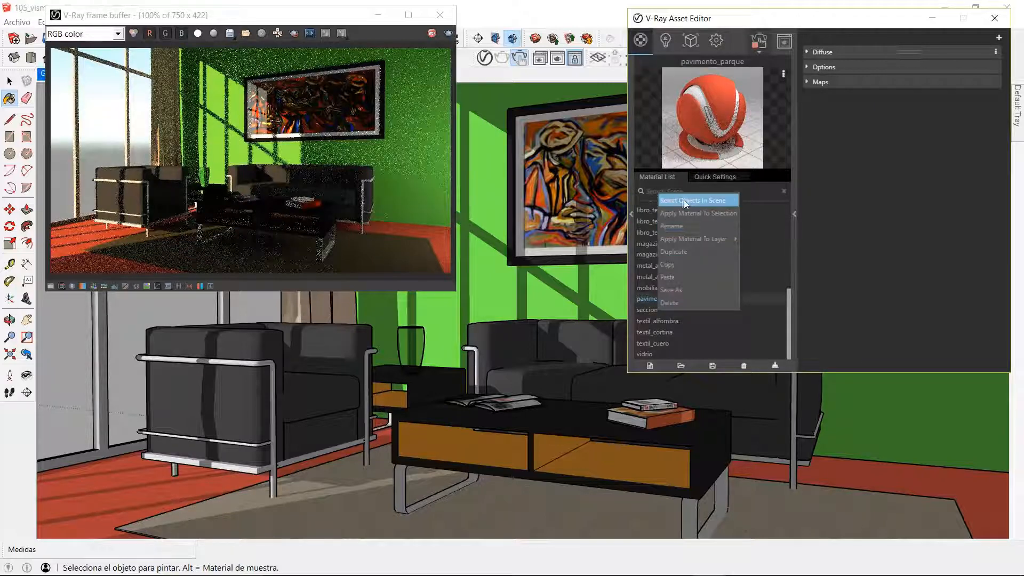
pyautogui.click(681, 200)
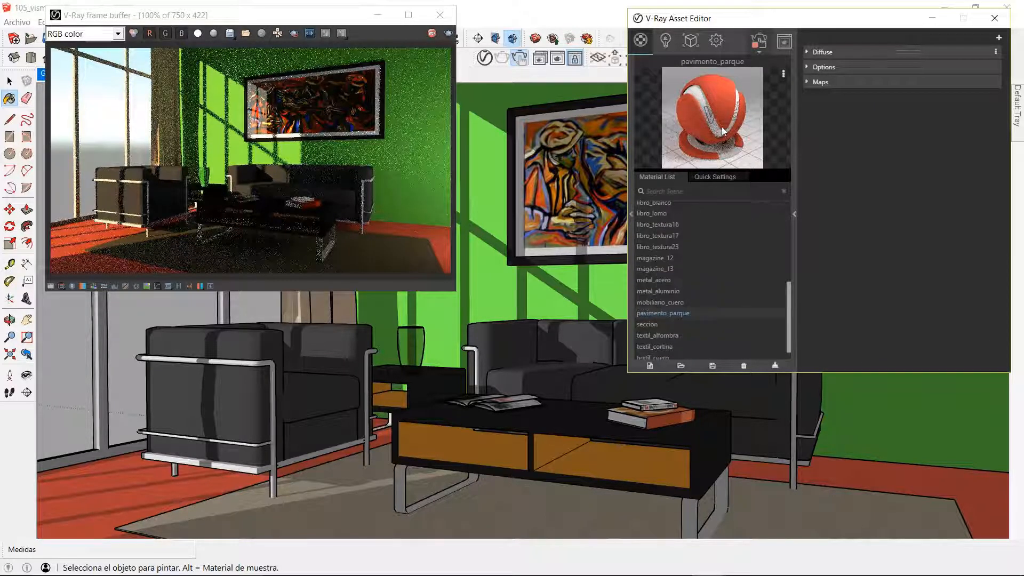
pyautogui.moveTo(789, 329); pyautogui.dragTo(780, 235)
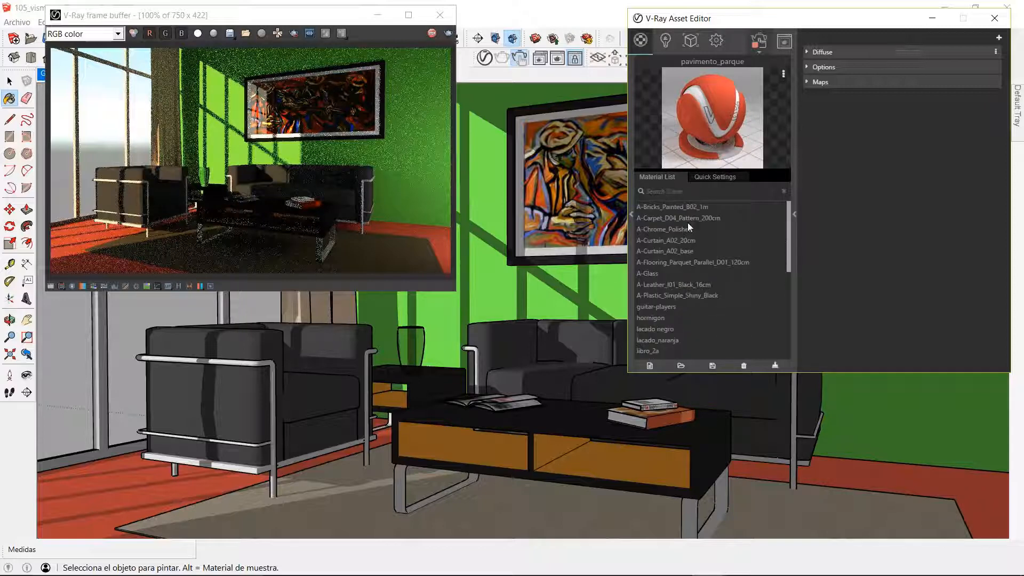
pyautogui.rightClick(676, 261)
pyautogui.click(695, 159)
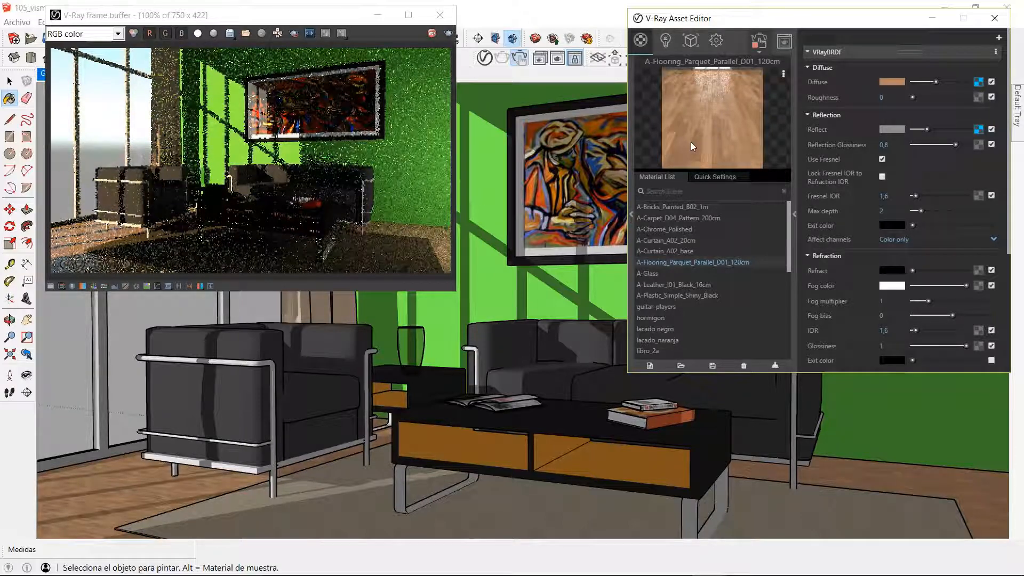
# Step: Browse the V-Ray material library's categories, from Bricks down to Wood & Laminate
pyautogui.click(632, 213)
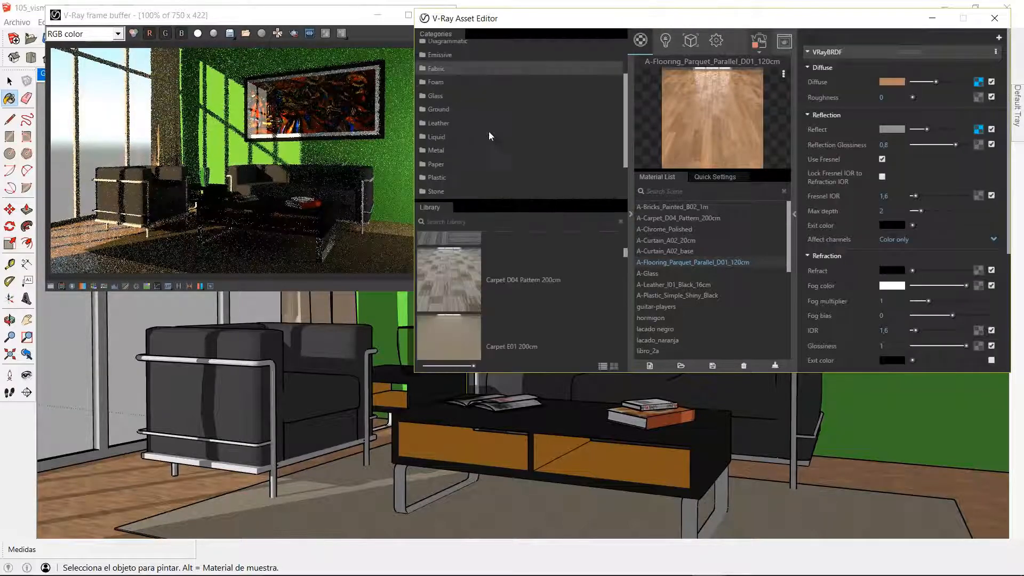
pyautogui.moveTo(625, 91); pyautogui.dragTo(602, 44)
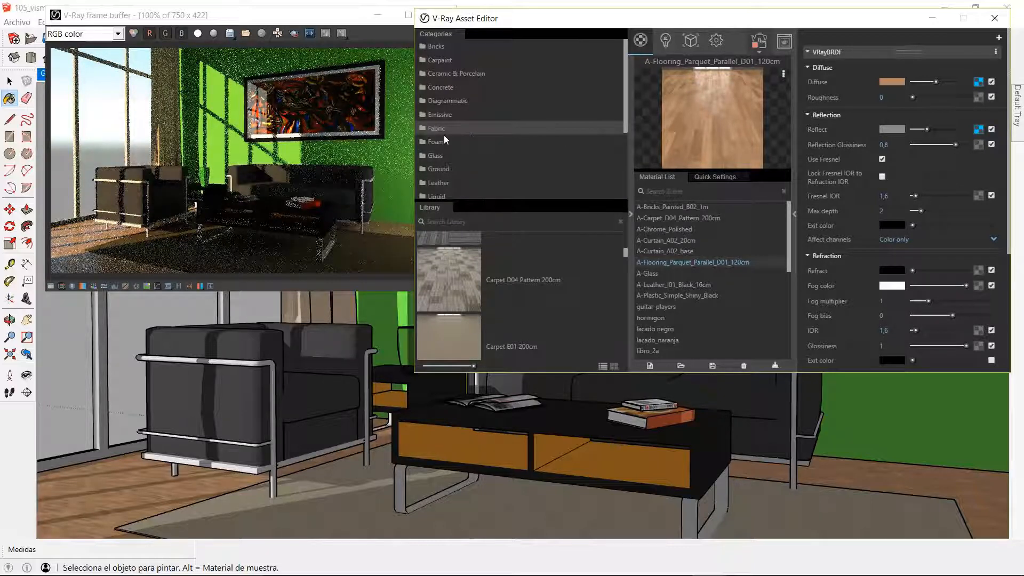
pyautogui.scroll(-4, 443, 154)
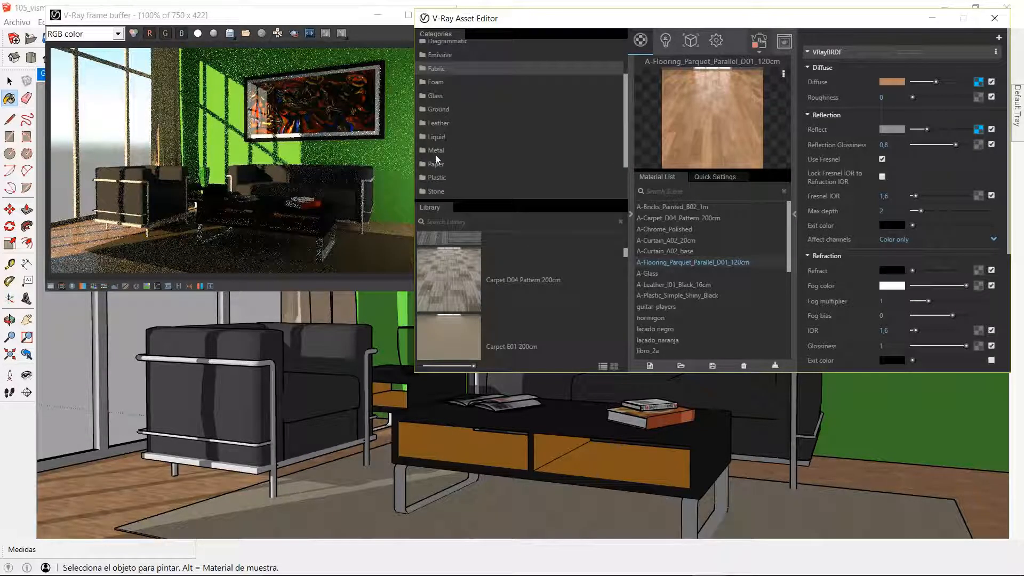
pyautogui.scroll(-2, 433, 165)
pyautogui.scroll(2, 436, 139)
pyautogui.scroll(2, 438, 131)
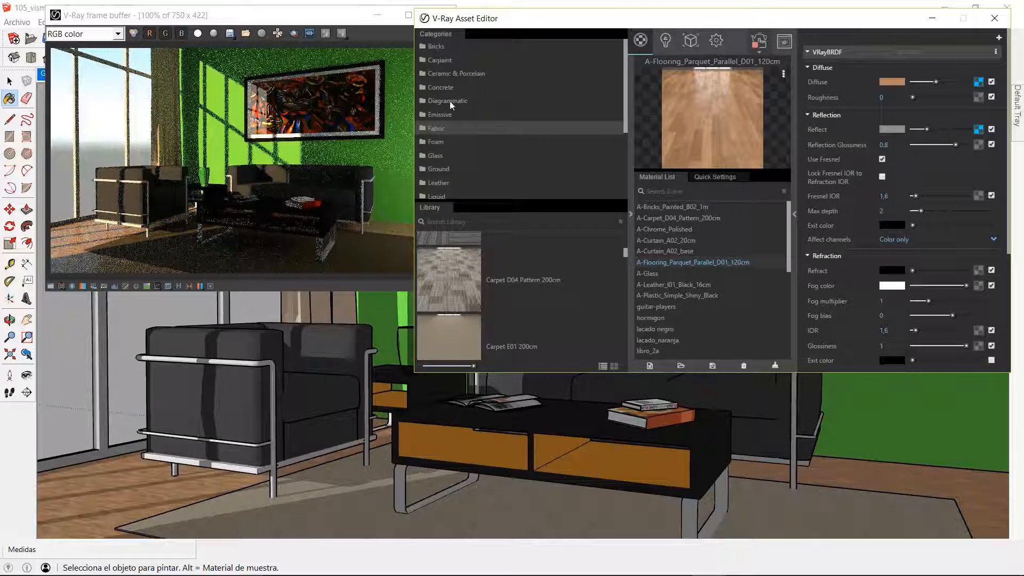
pyautogui.scroll(-3, 458, 157)
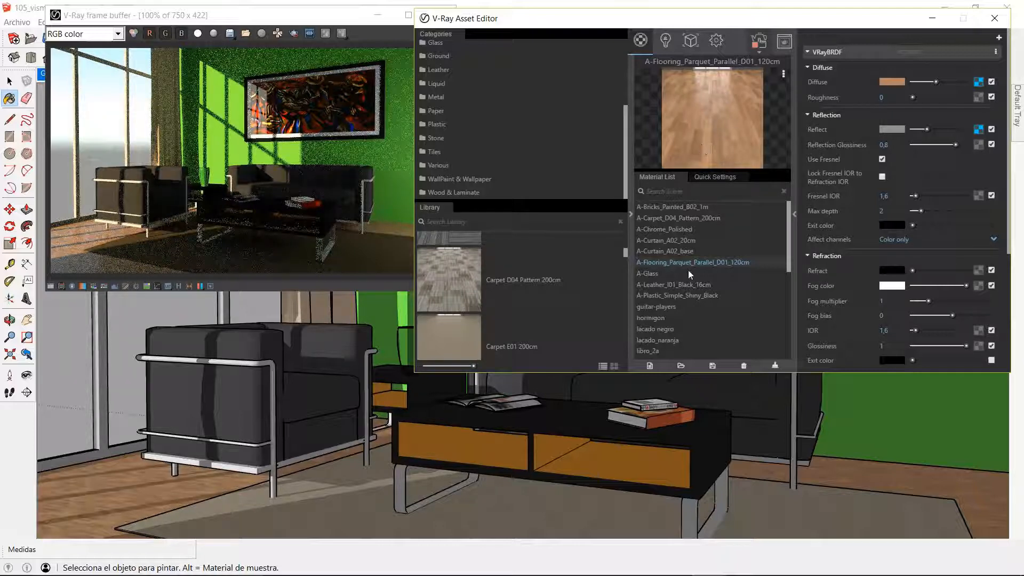
# Step: Sample the armchair frame's metal_acero material, select every object using it, and apply A-Chrome_Polished to them
pyautogui.click(8, 80)
pyautogui.click(10, 81)
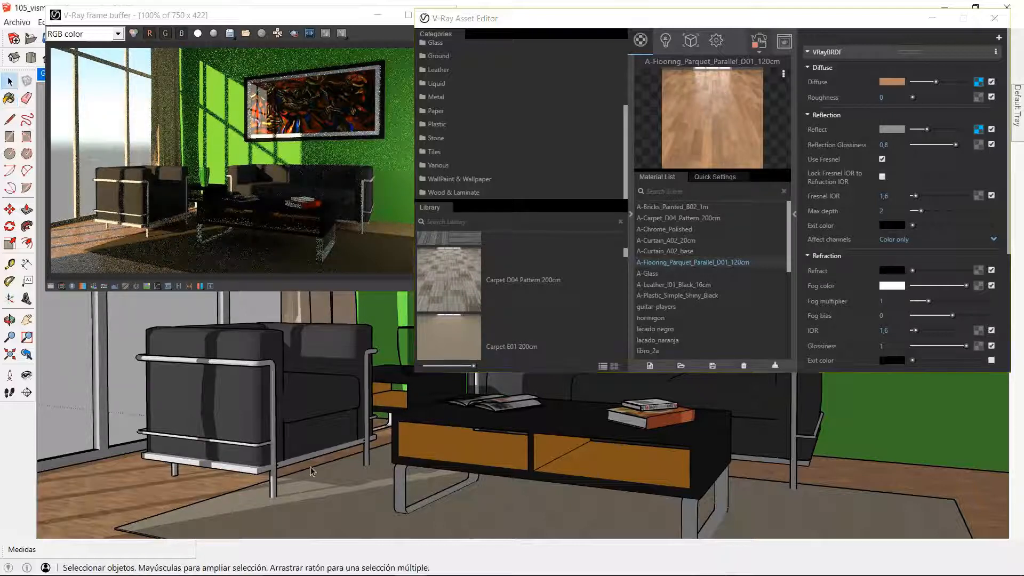
pyautogui.click(9, 98)
pyautogui.press('alt')
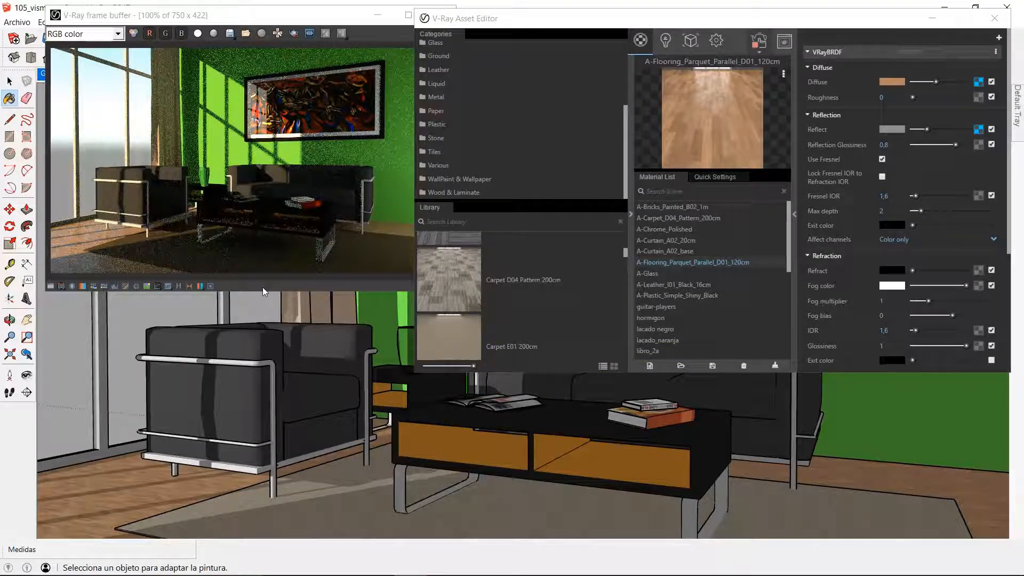
pyautogui.keyDown('alt'); pyautogui.click(257, 363); pyautogui.keyUp('alt')
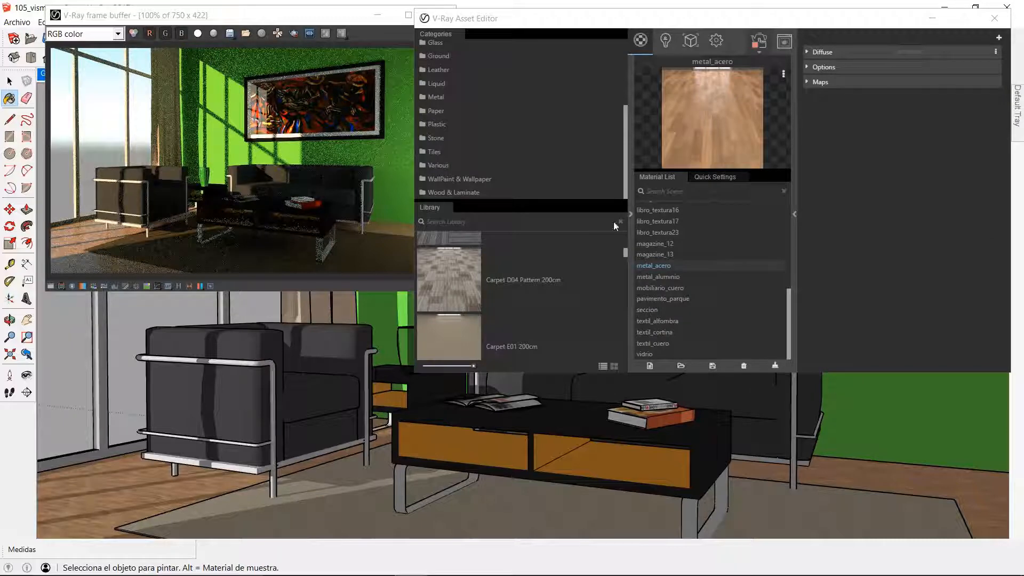
pyautogui.rightClick(656, 266)
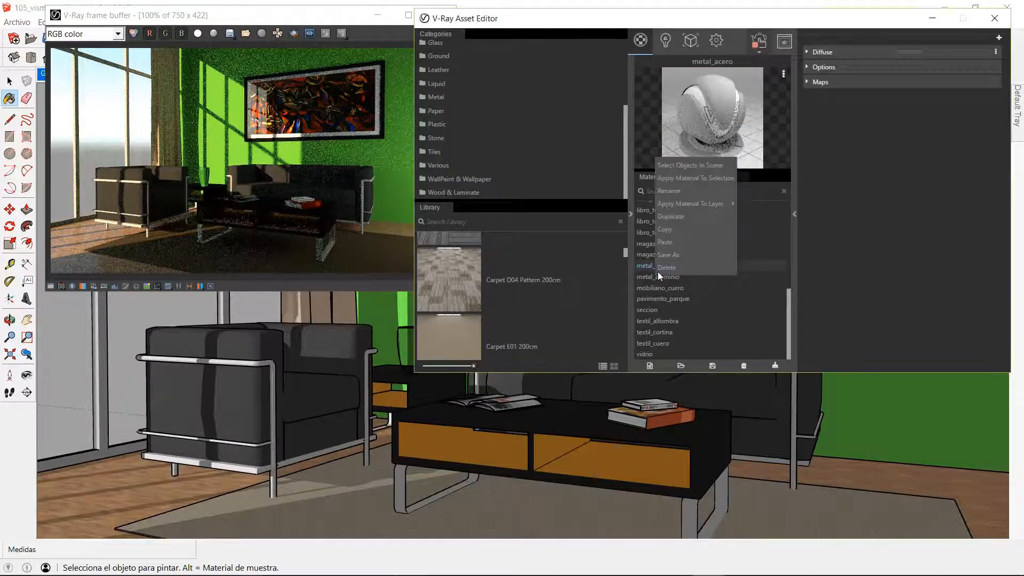
pyautogui.click(686, 164)
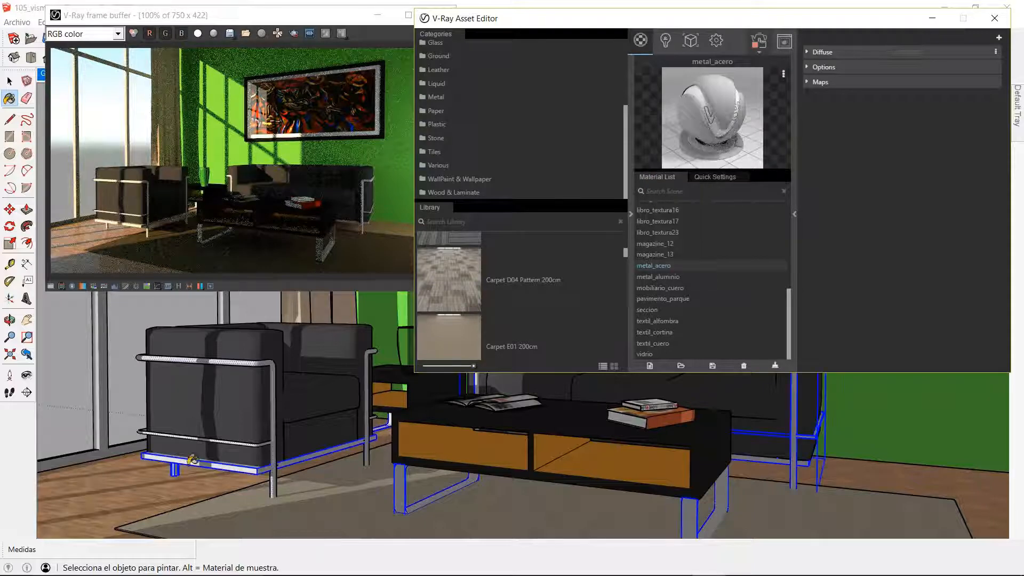
pyautogui.moveTo(786, 301); pyautogui.dragTo(789, 197)
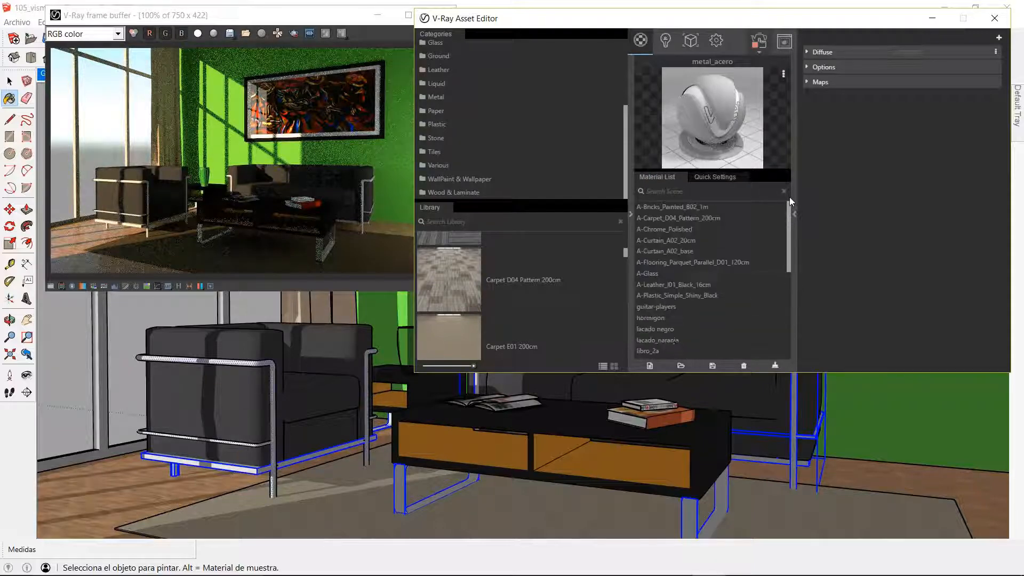
pyautogui.rightClick(668, 228)
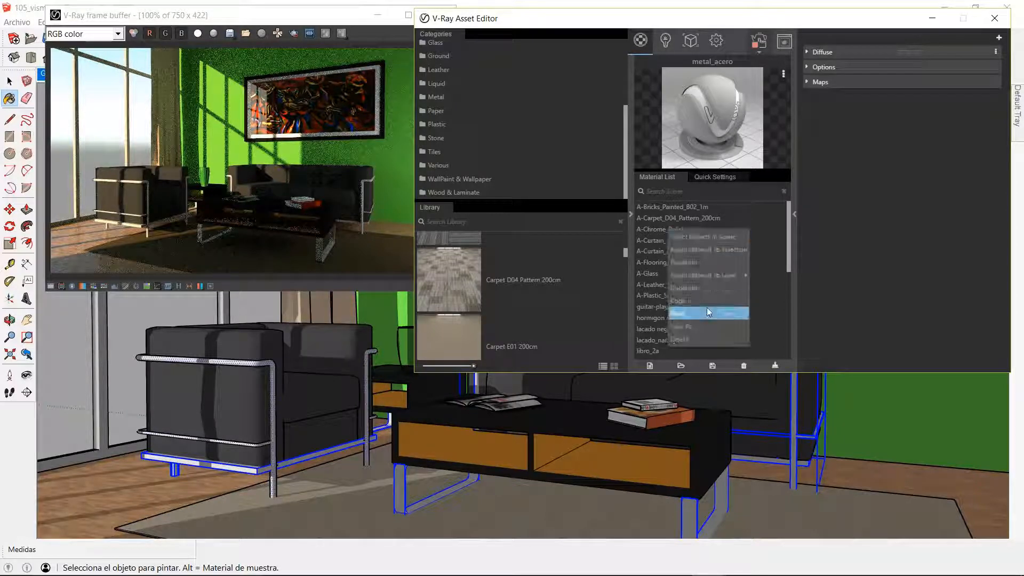
pyautogui.click(698, 246)
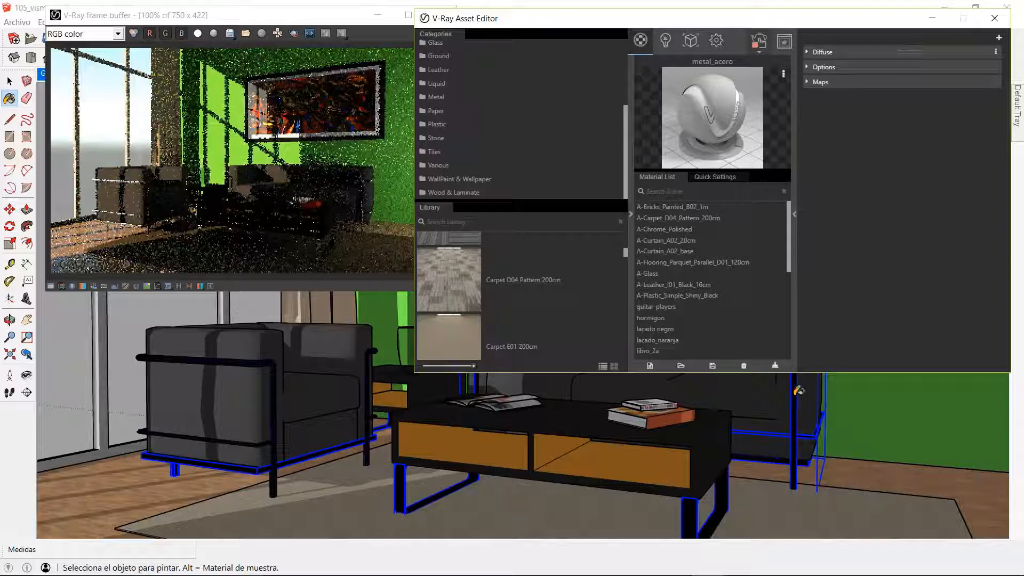
# Step: Sample the armchair cushions' mobiliario_cuero material, apply A-Leather_I01_Black_16cm to all objects using it, and clear the selection
pyautogui.click(10, 81)
pyautogui.click(9, 81)
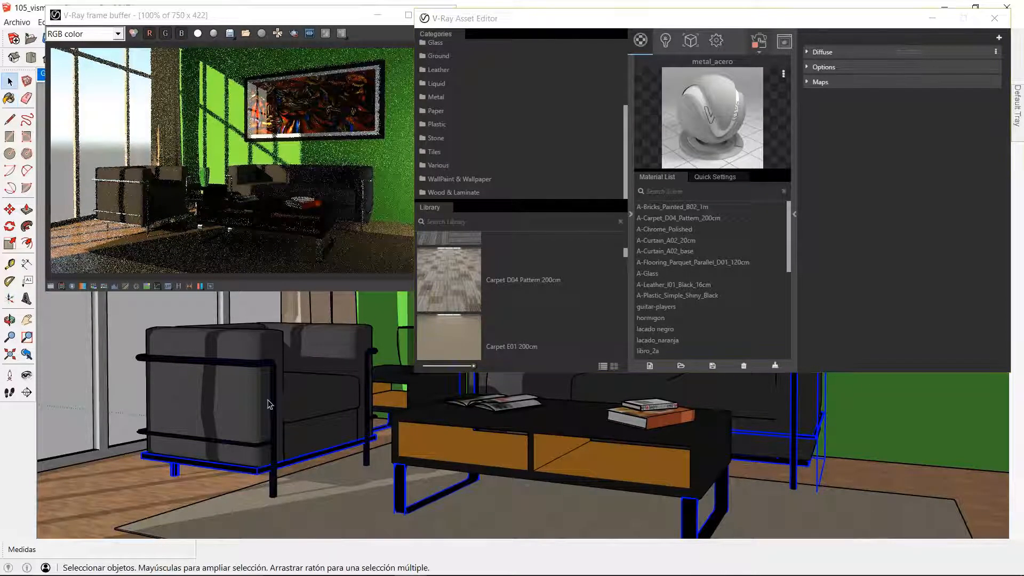
pyautogui.click(226, 396)
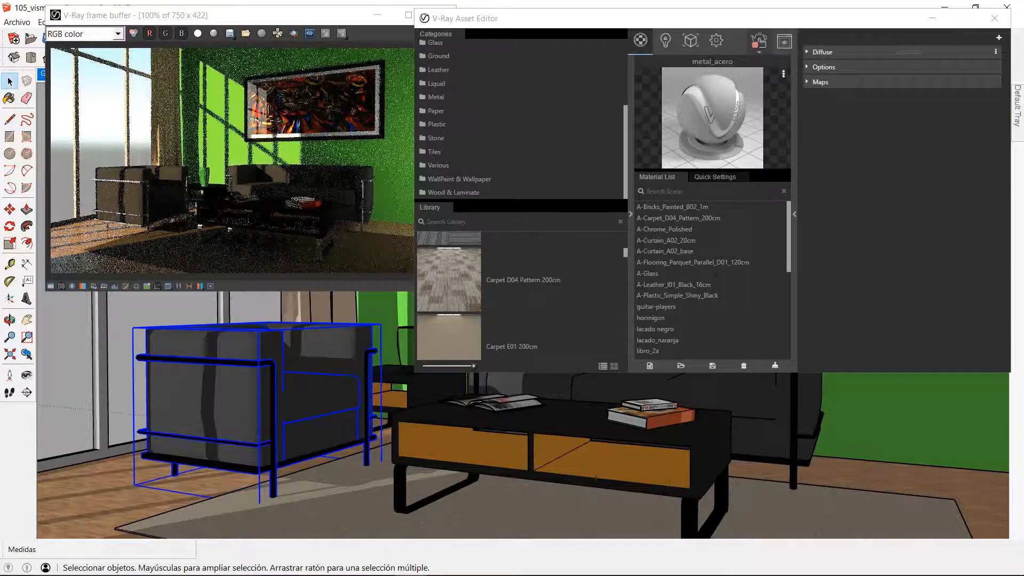
pyautogui.click(14, 100)
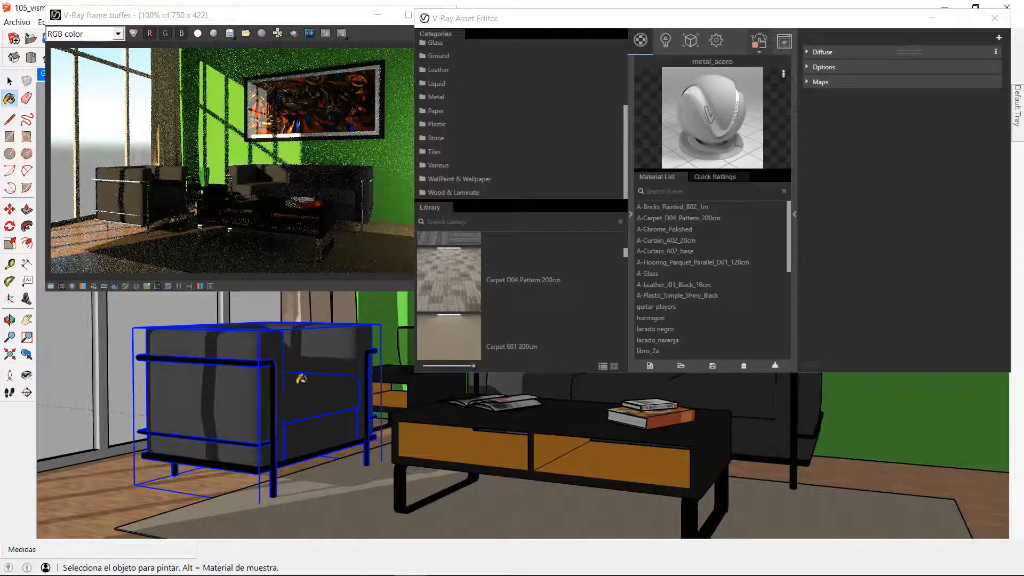
pyautogui.keyDown('alt'); pyautogui.click(226, 396); pyautogui.keyUp('alt')
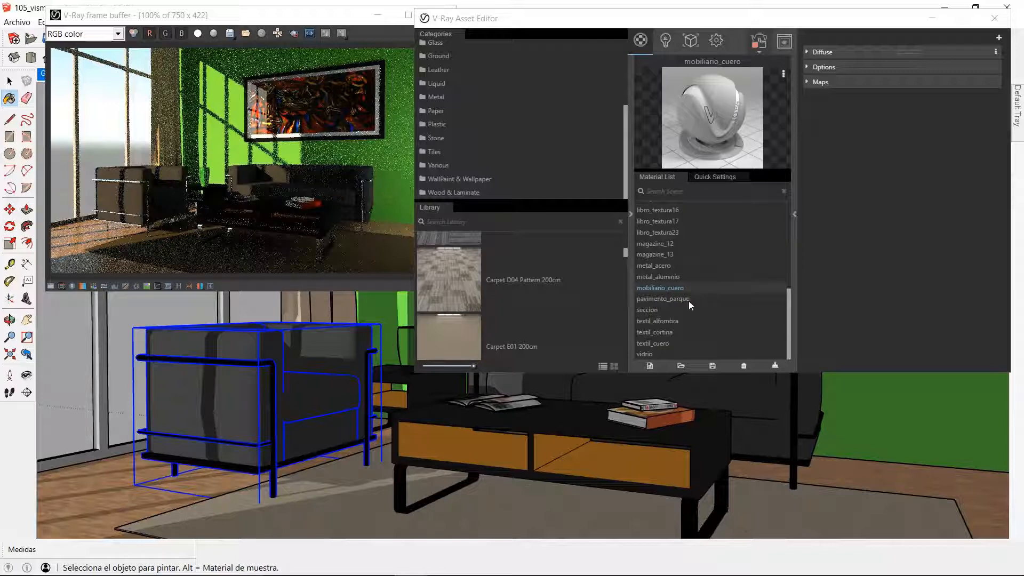
pyautogui.click(655, 288)
pyautogui.rightClick(655, 287)
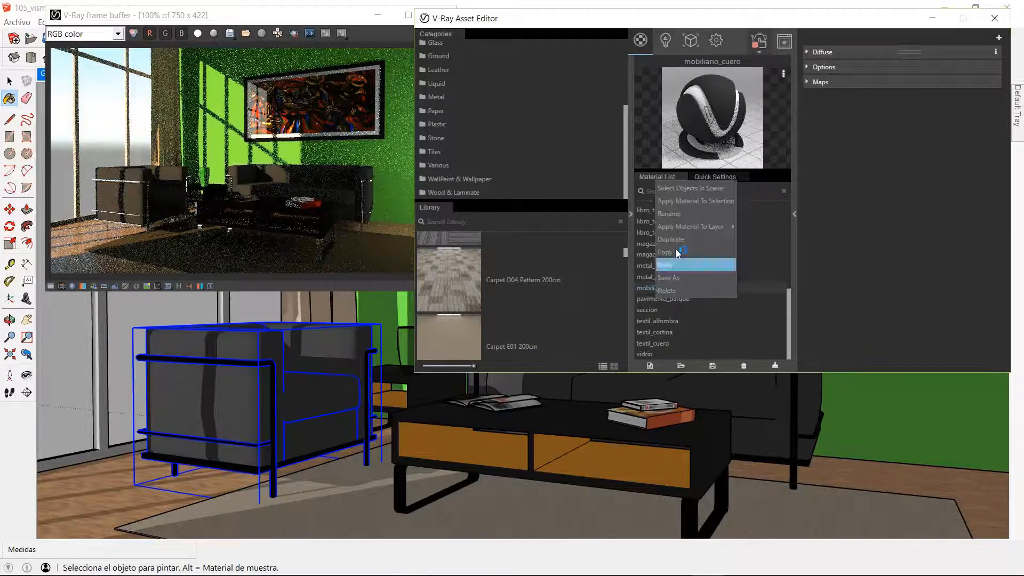
pyautogui.click(685, 189)
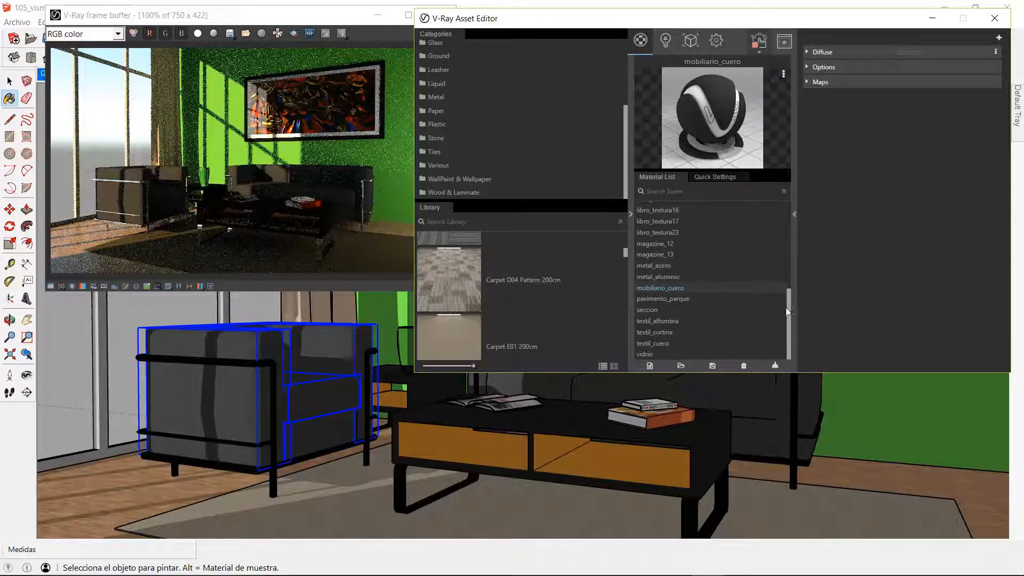
pyautogui.moveTo(788, 308); pyautogui.dragTo(787, 209)
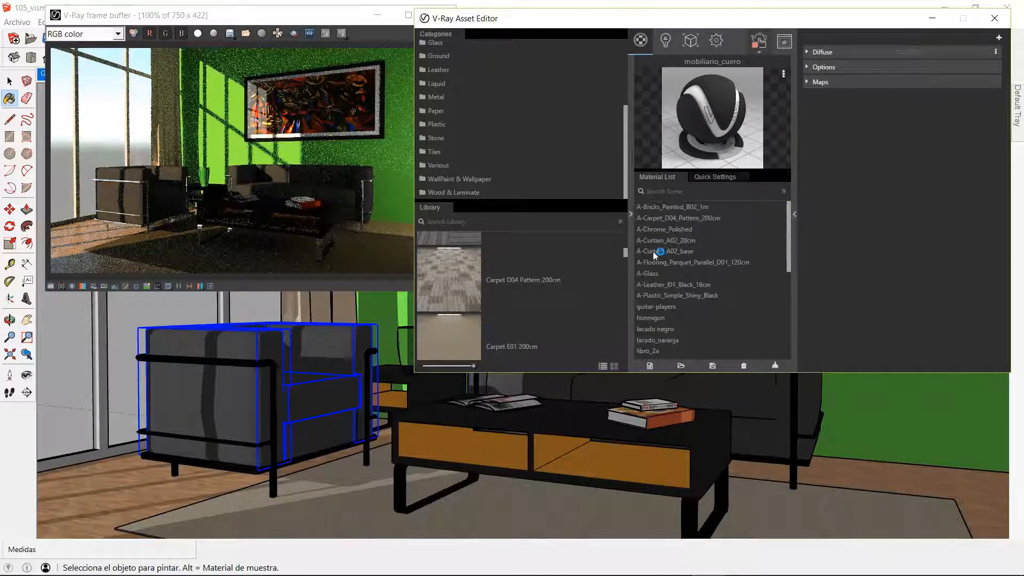
pyautogui.click(658, 283)
pyautogui.rightClick(661, 283)
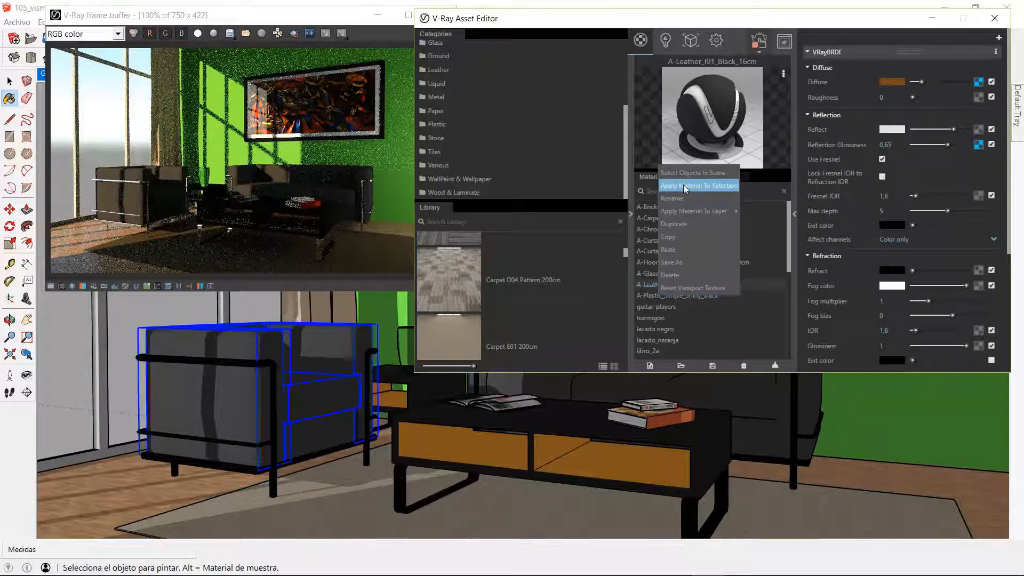
pyautogui.click(683, 185)
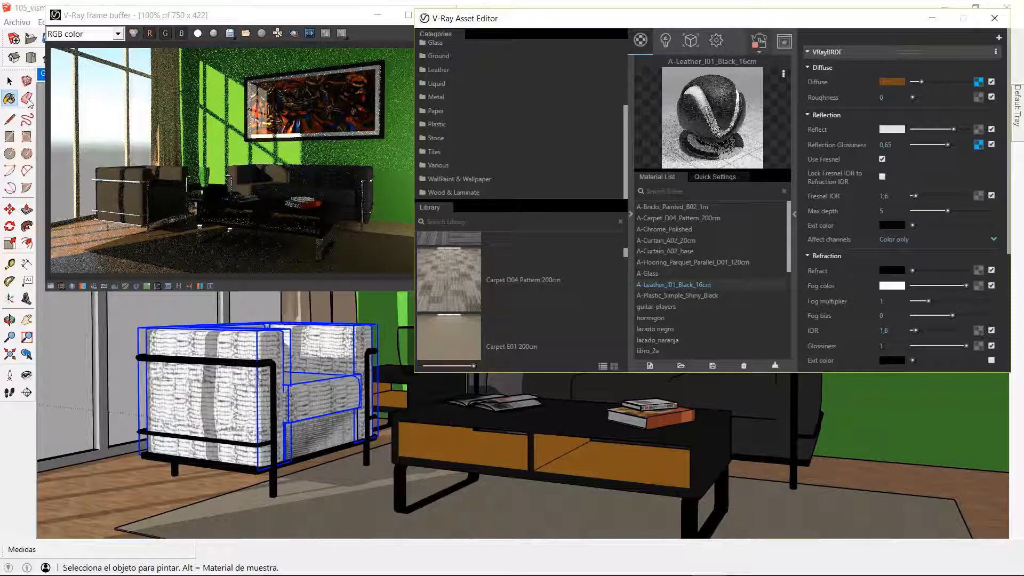
pyautogui.click(10, 81)
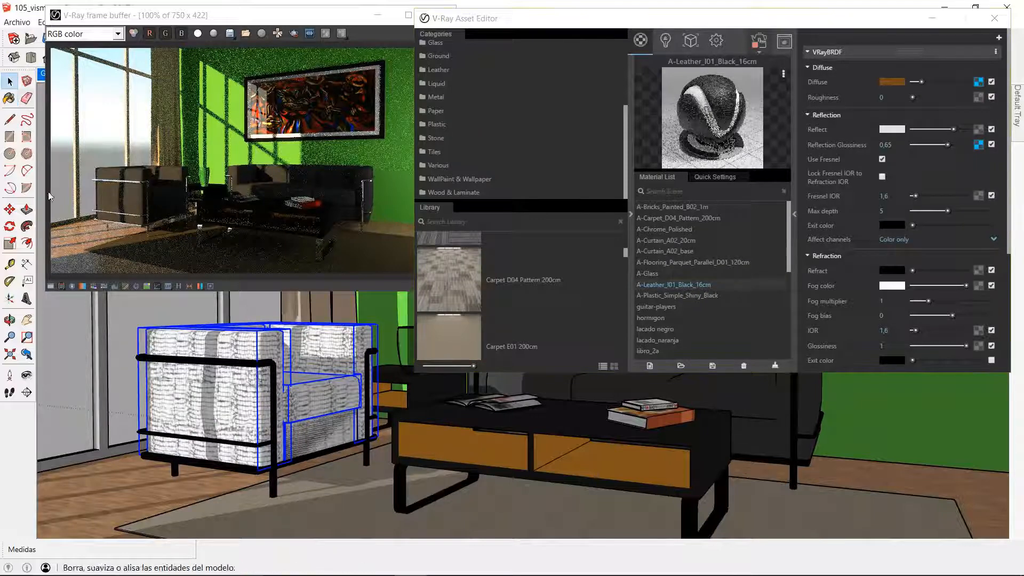
pyautogui.click(153, 489)
# Step: Set the texture width of A-Leather_I01_Black_16cm to 0,16 m in SketchUp's material editing settings
pyautogui.moveTo(887, 20); pyautogui.dragTo(859, 25)
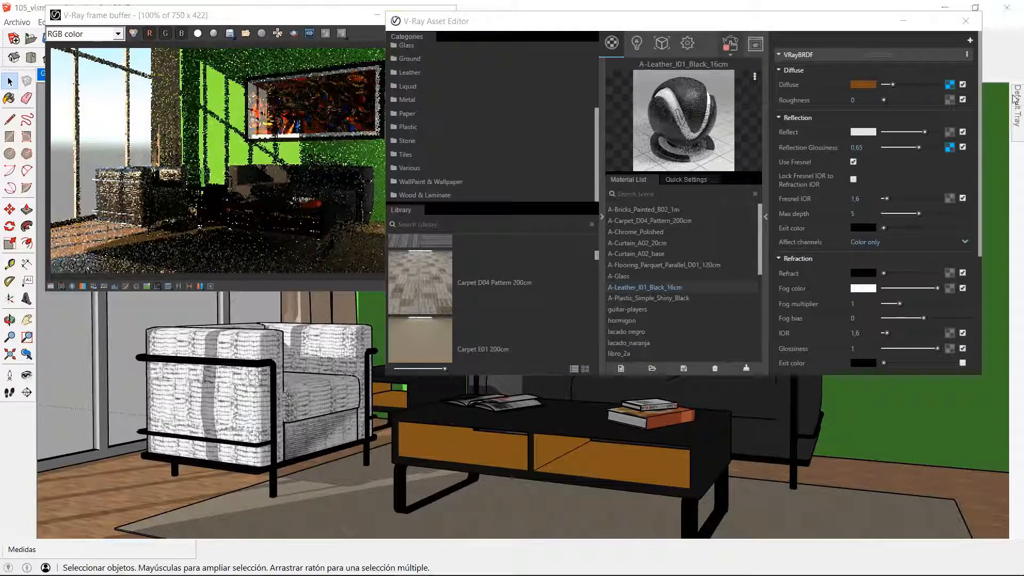
pyautogui.moveTo(1006, 112)
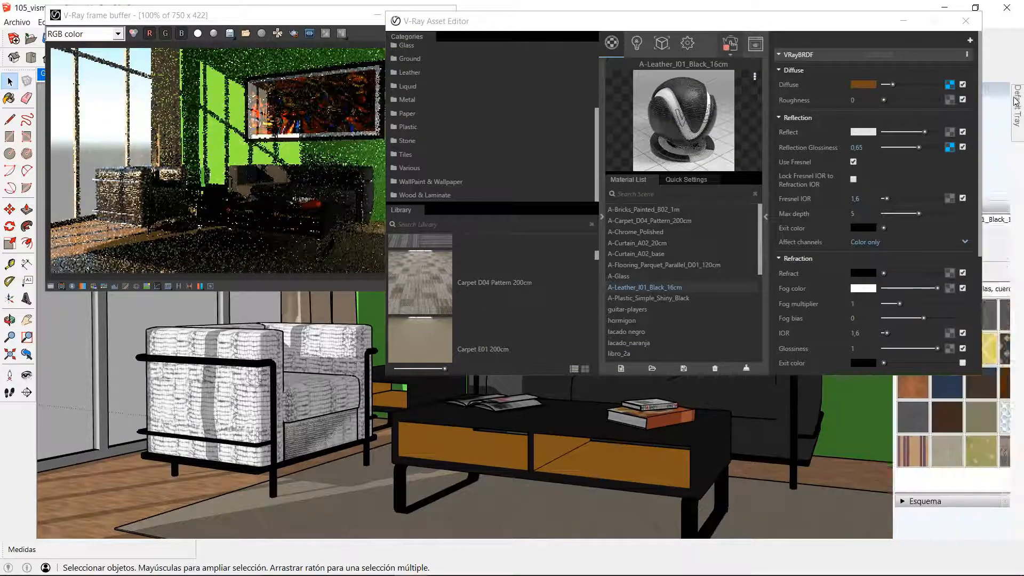
pyautogui.moveTo(789, 23); pyautogui.dragTo(306, 36)
pyautogui.moveTo(1019, 112)
pyautogui.click(869, 207)
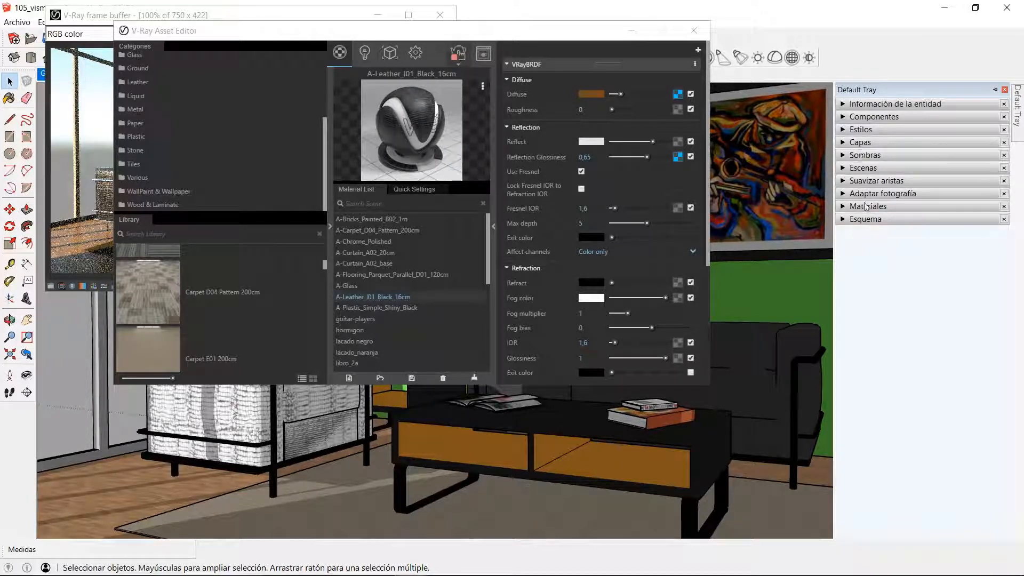
pyautogui.click(864, 210)
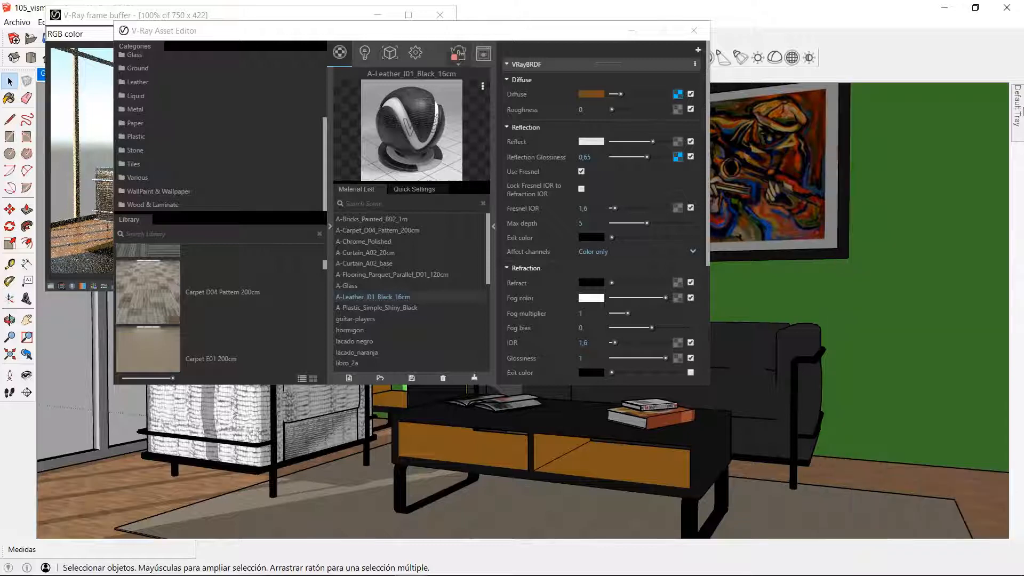
pyautogui.moveTo(1019, 107)
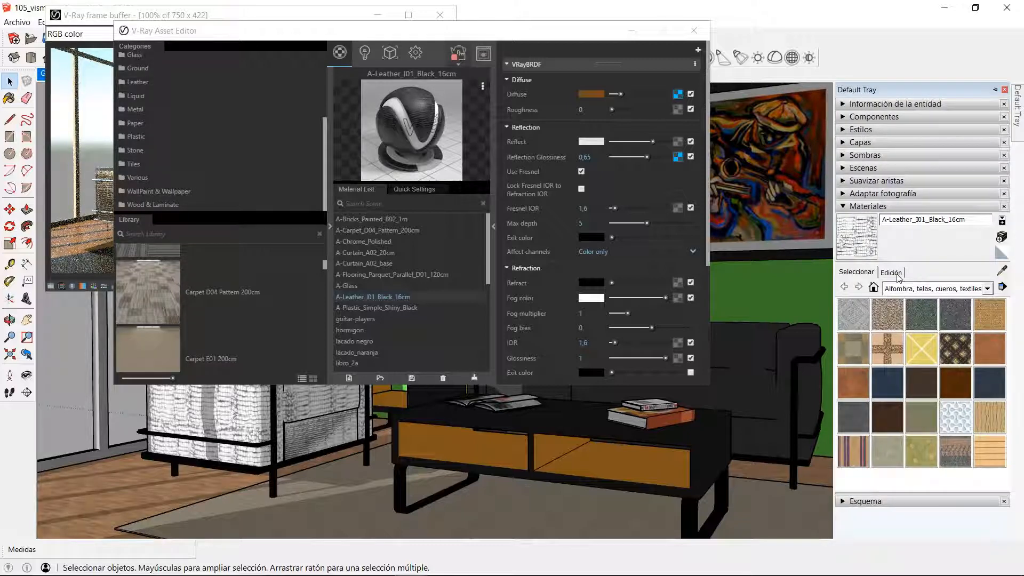
pyautogui.click(891, 272)
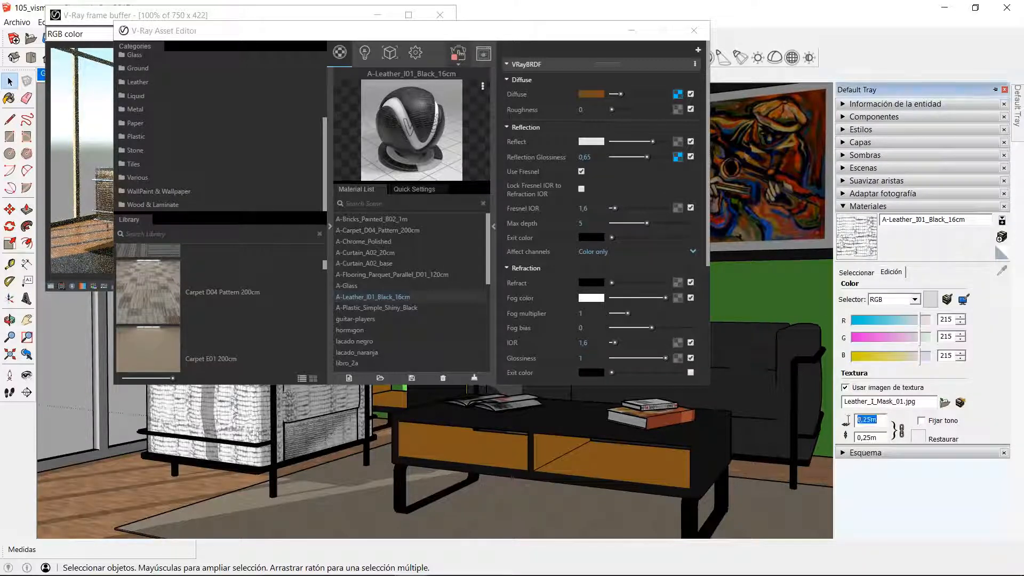
pyautogui.write('0,')
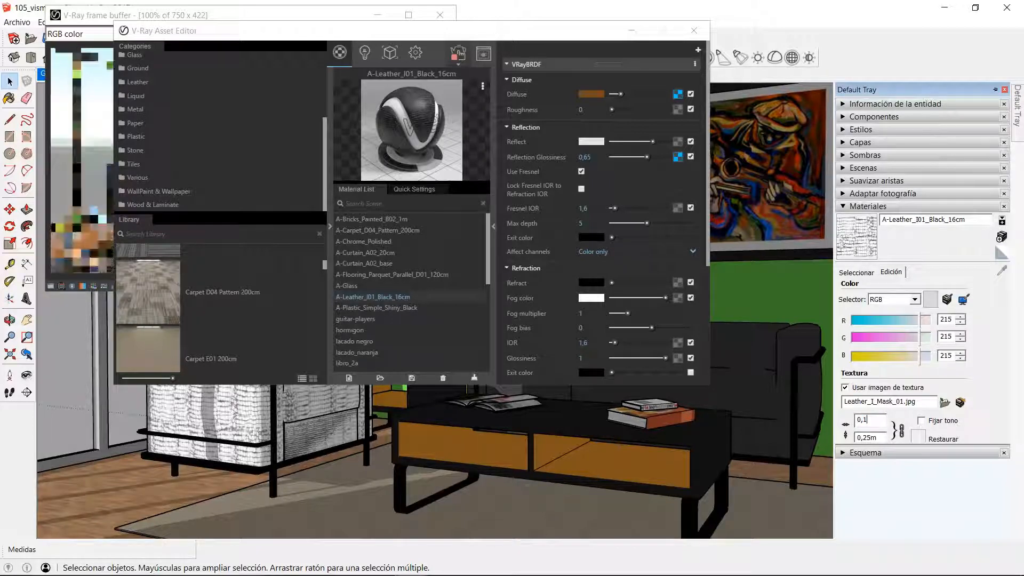
pyautogui.write('16')
pyautogui.press('Return')
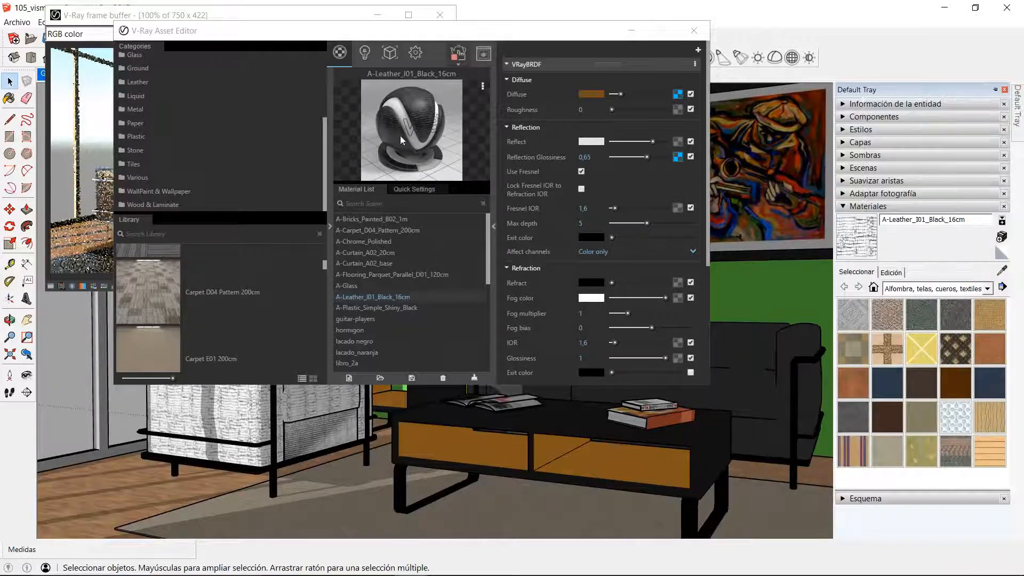
# Step: Sample the floor's A-Flooring_Parquet_Parallel_D01_120cm material and set its texture width to 1,2 m
pyautogui.click(11, 99)
pyautogui.press('alt')
pyautogui.keyDown('alt'); pyautogui.click(123, 499); pyautogui.keyUp('alt')
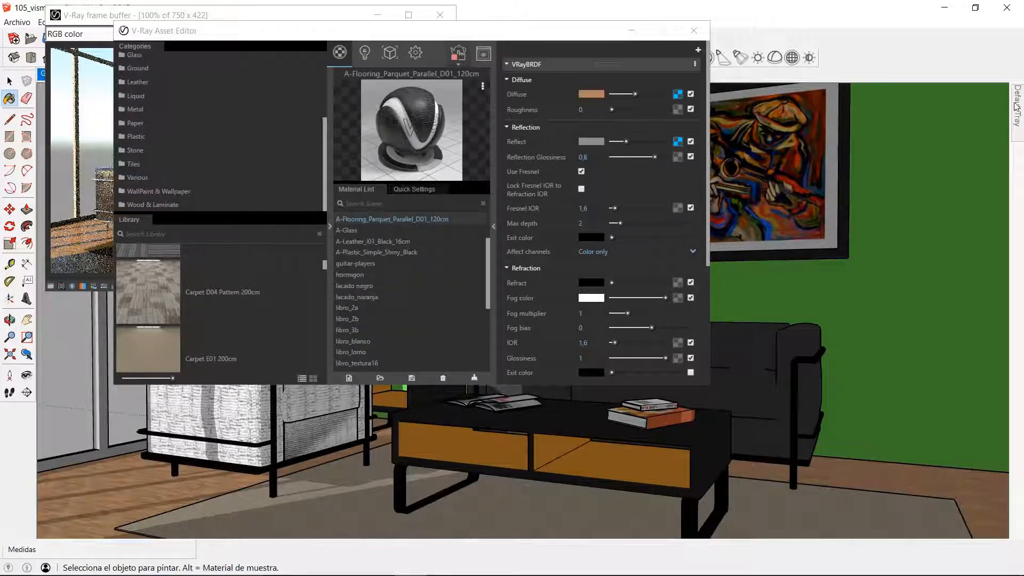
pyautogui.moveTo(1017, 104)
pyautogui.click(890, 272)
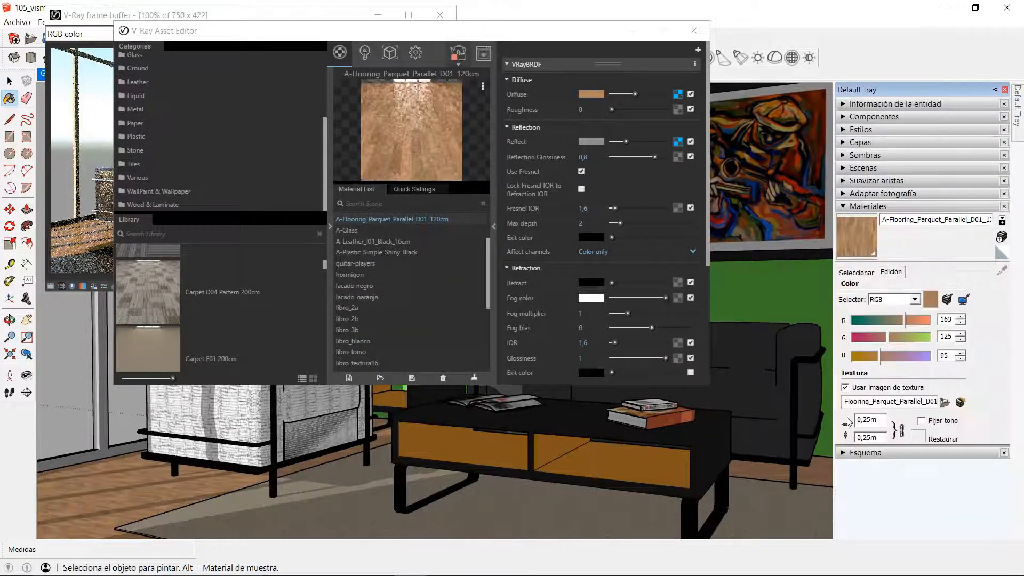
pyautogui.doubleClick(877, 423)
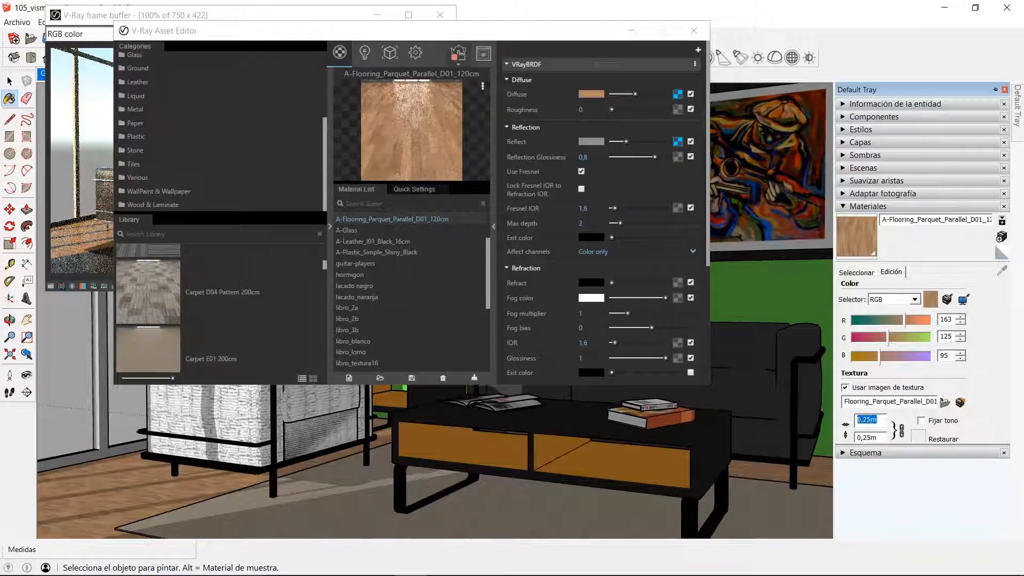
pyautogui.write('120')
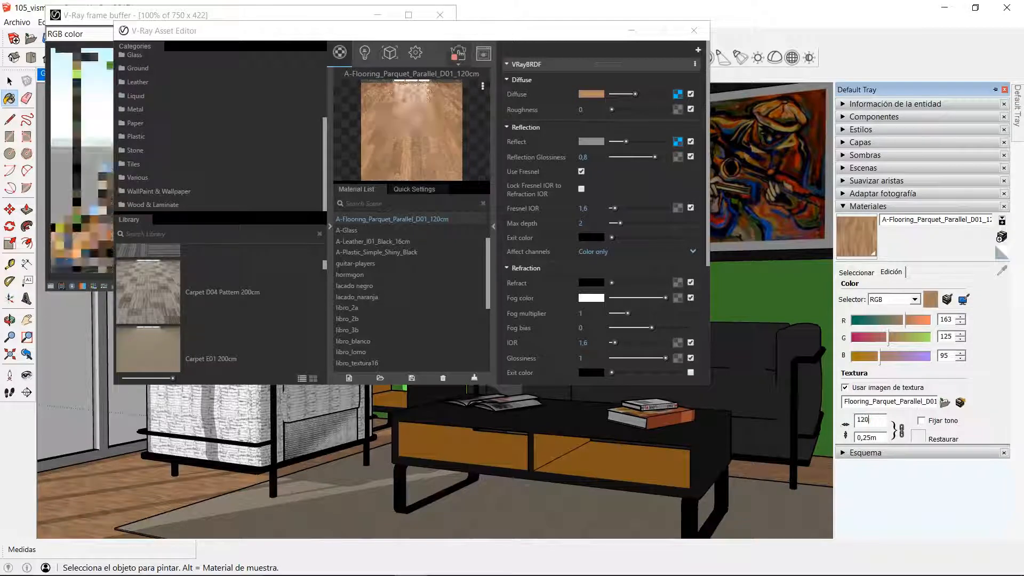
pyautogui.doubleClick(856, 419)
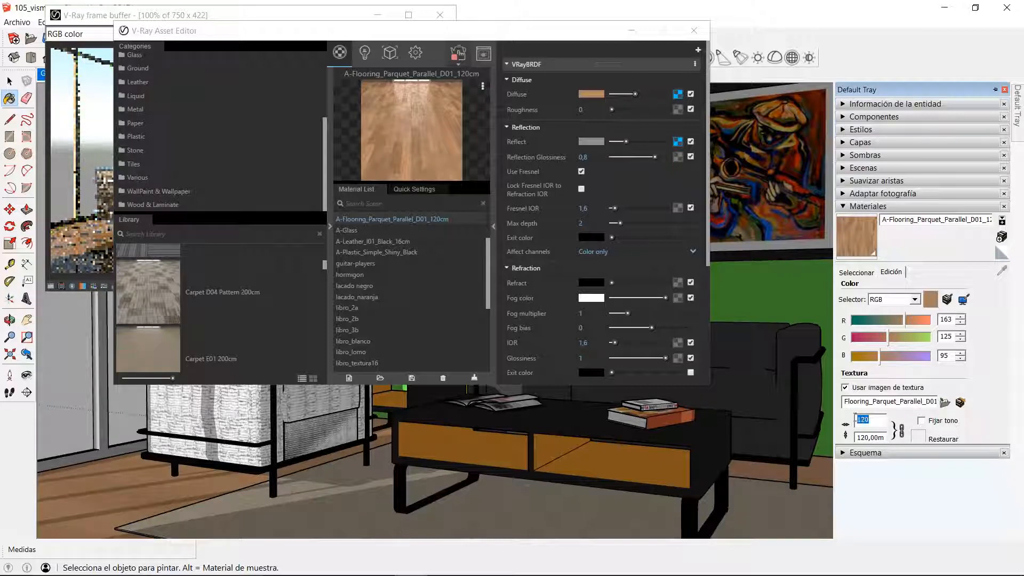
pyautogui.press('BackSpace')
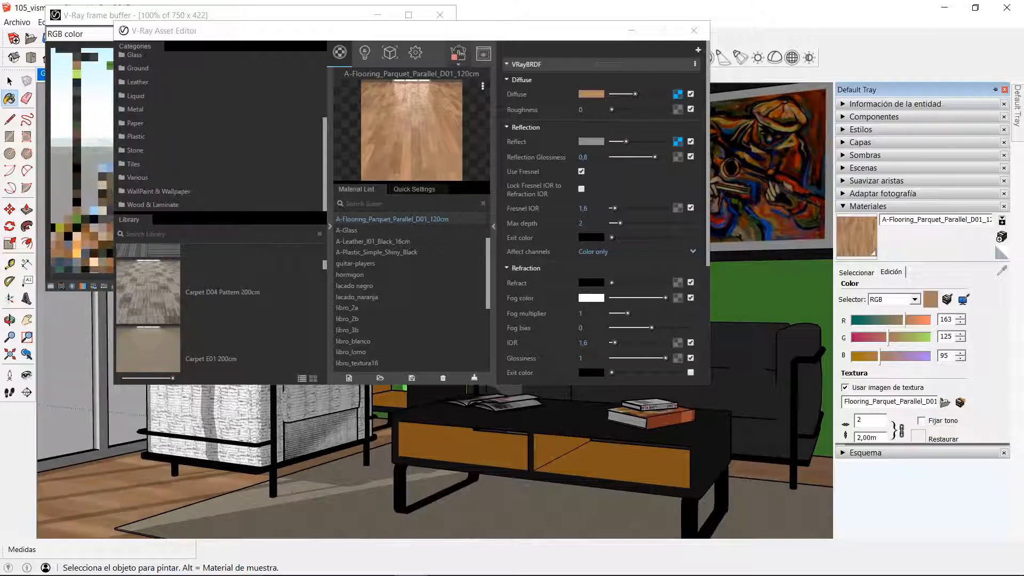
pyautogui.write('1,2')
pyautogui.click(864, 206)
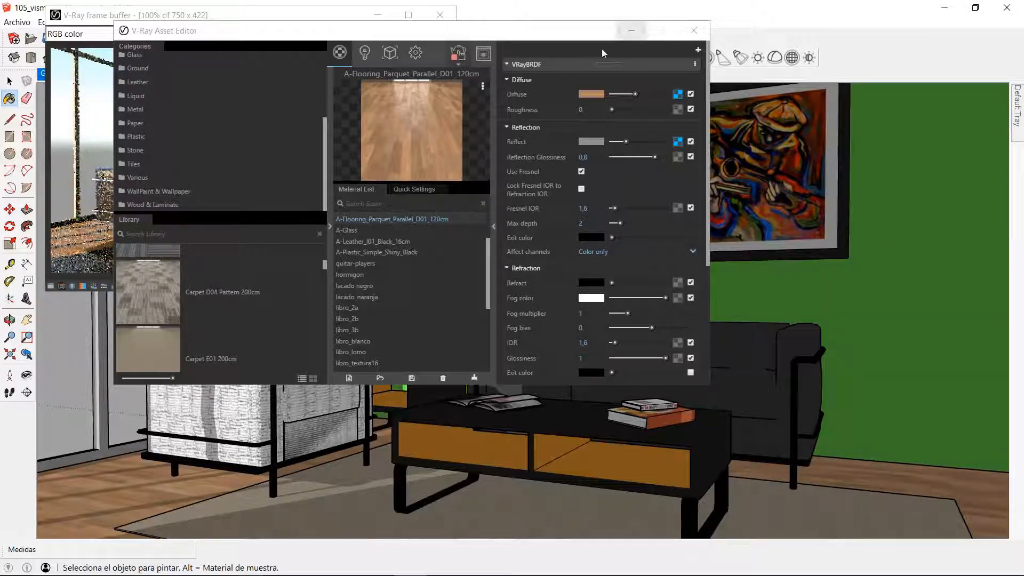
# Step: Collapse the V-Ray material library and minimise the Asset Editor to check the interactive render
pyautogui.click(331, 227)
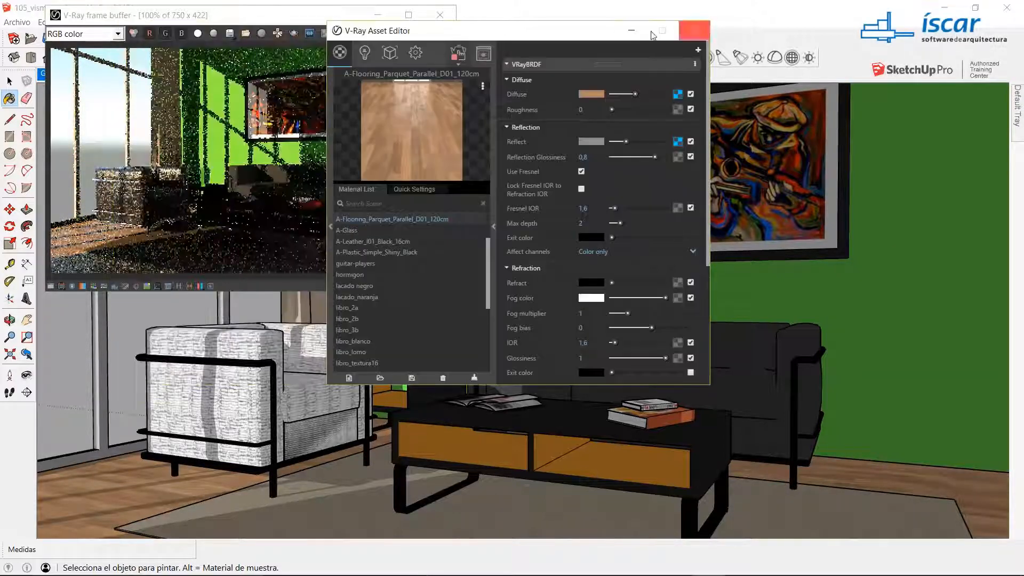
pyautogui.click(631, 30)
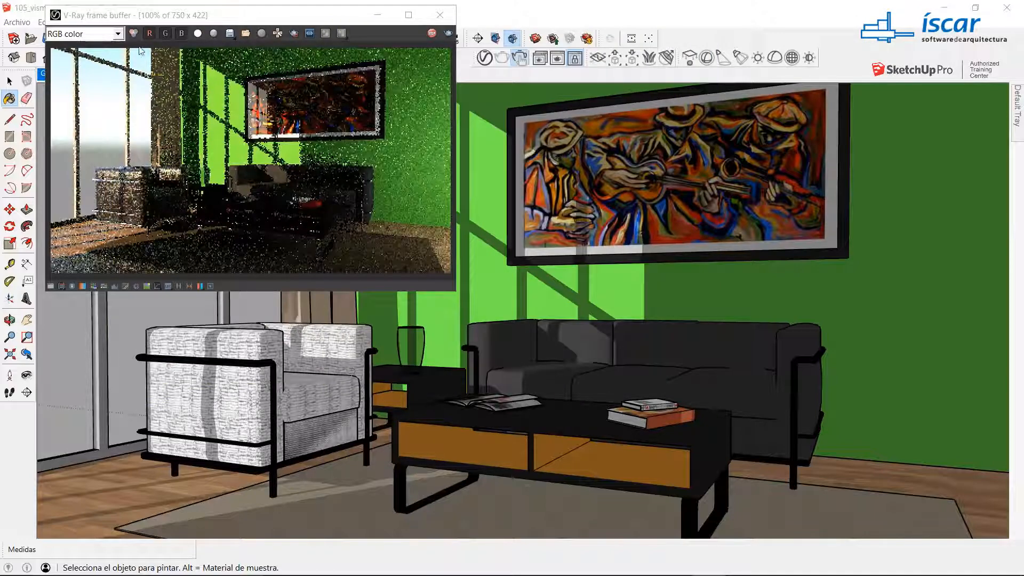
pyautogui.click(9, 81)
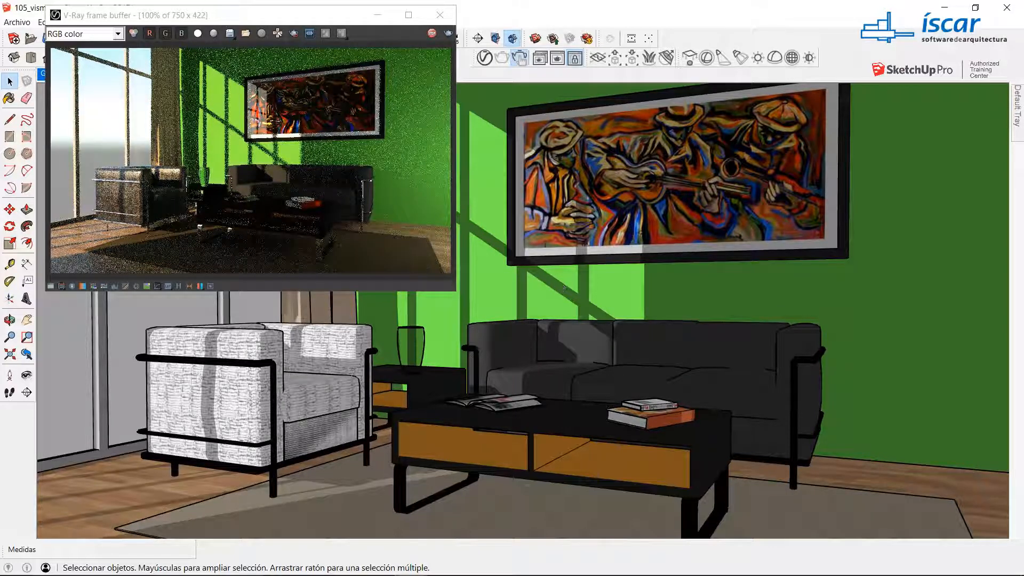
pyautogui.moveTo(240, 15); pyautogui.dragTo(265, 17)
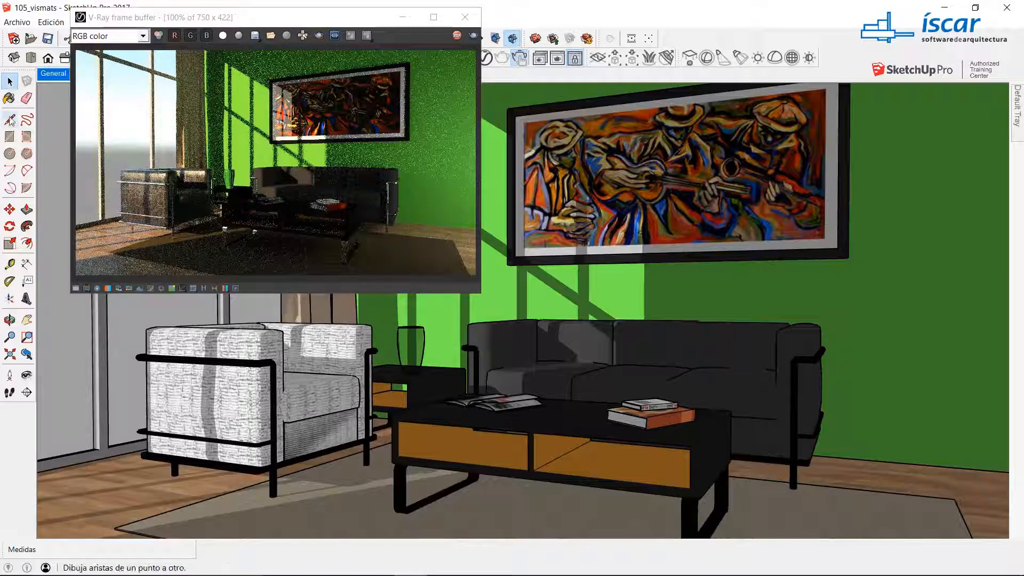
# Step: Sample the green wall's hormigon material, select every object using it, and apply A-Bricks_Painted_B02_1m to them
pyautogui.click(10, 99)
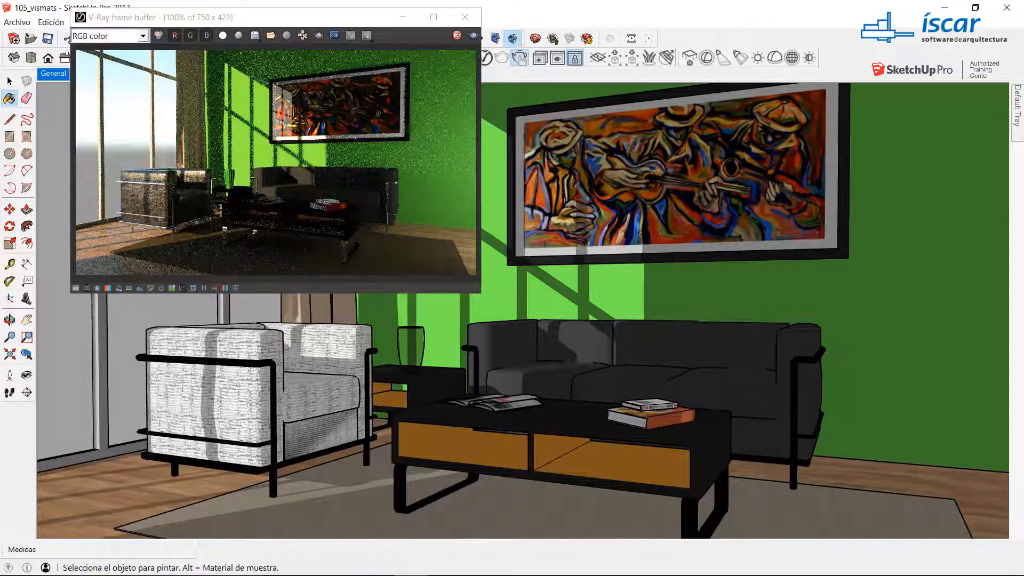
pyautogui.click(484, 58)
pyautogui.click(488, 57)
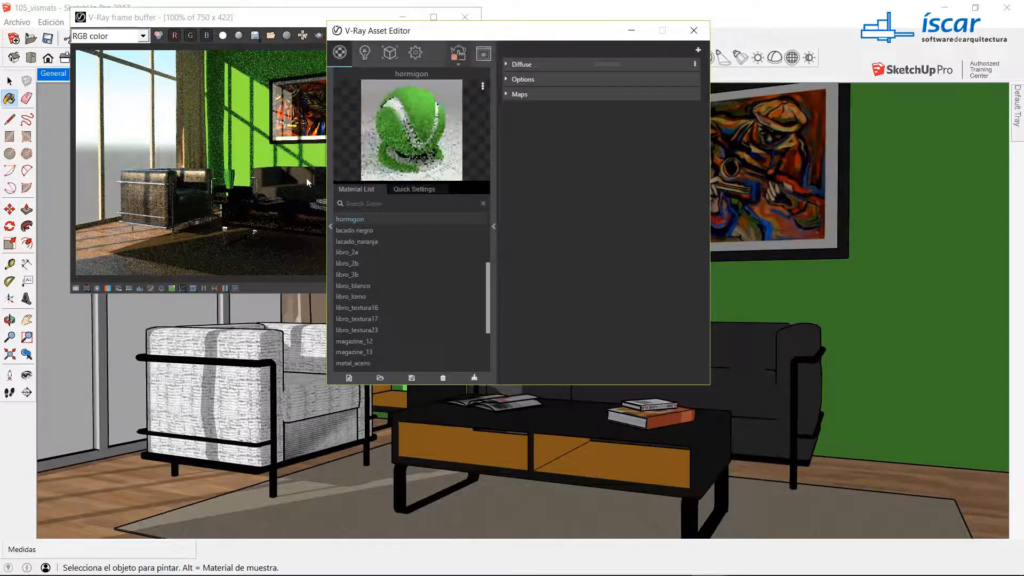
pyautogui.rightClick(343, 223)
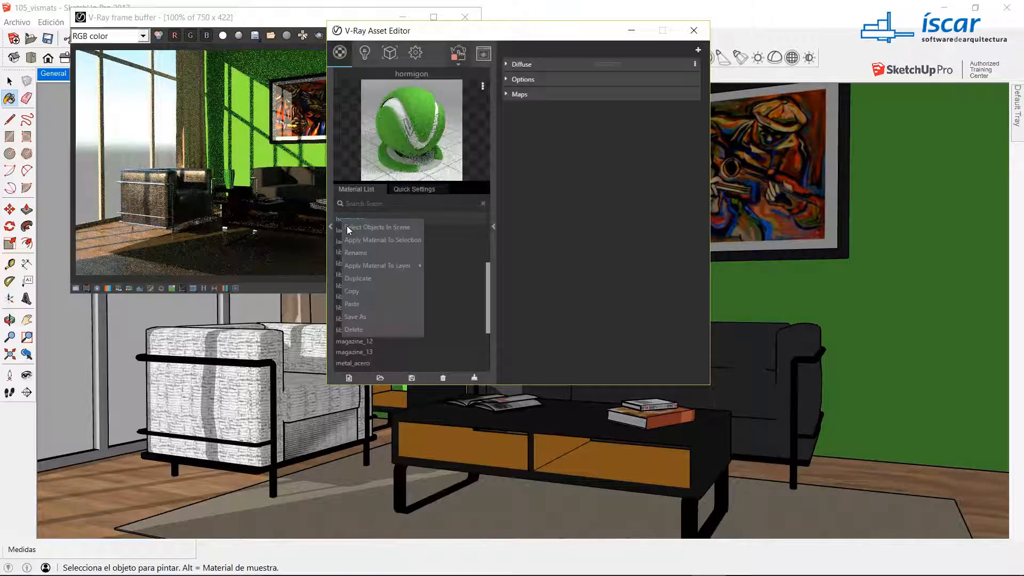
pyautogui.click(359, 235)
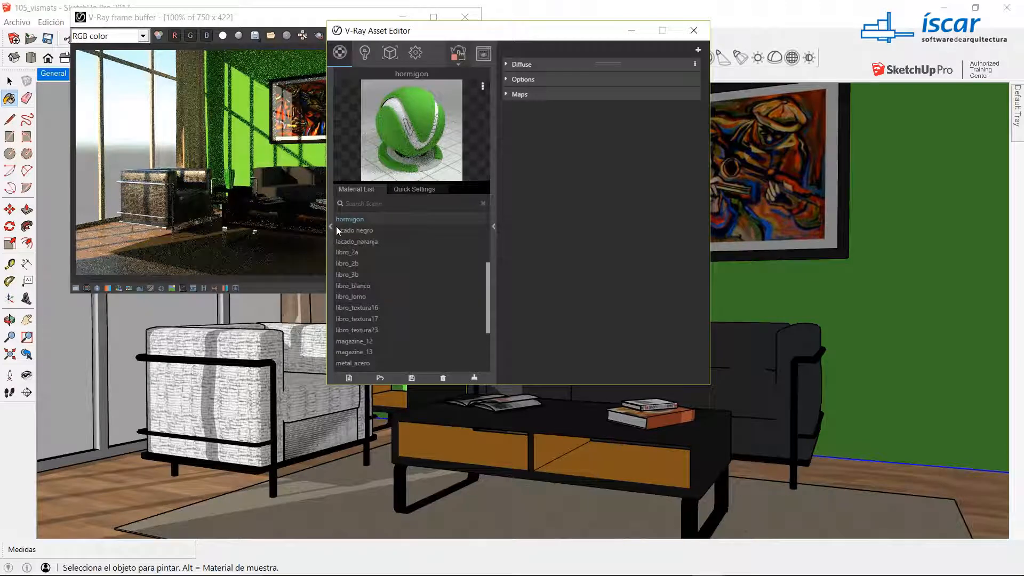
pyautogui.moveTo(488, 280); pyautogui.dragTo(486, 228)
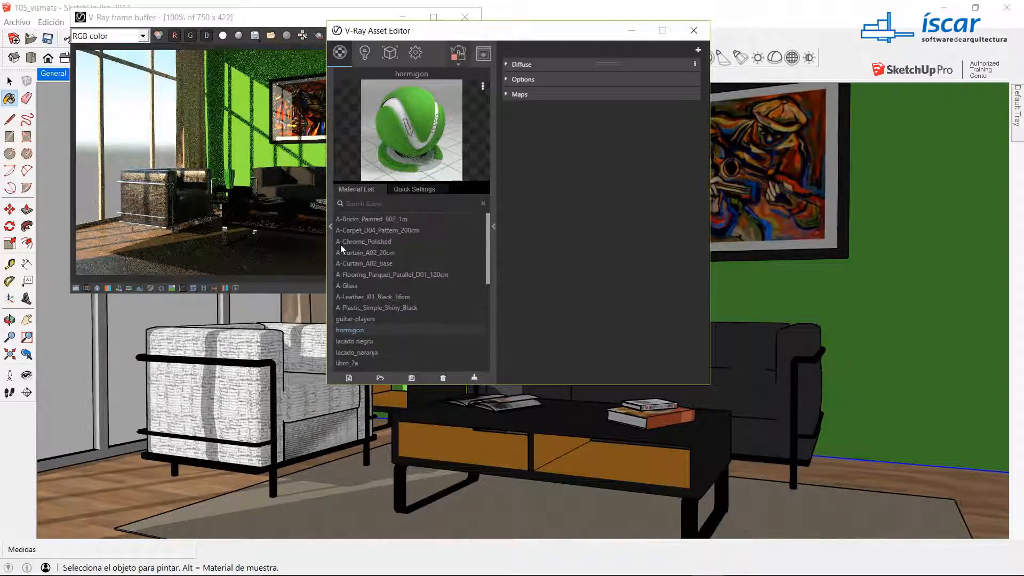
pyautogui.click(353, 217)
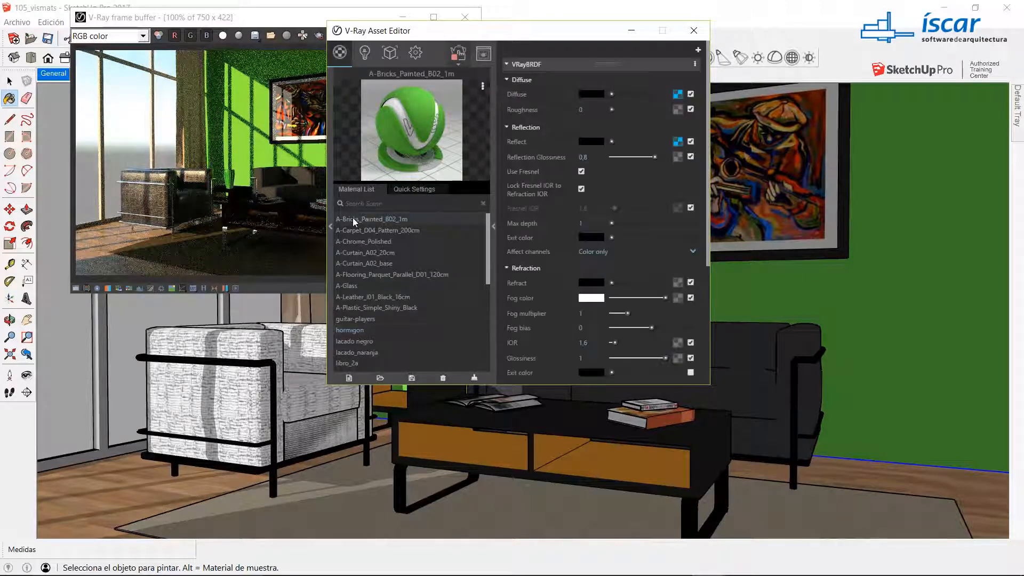
pyautogui.rightClick(354, 219)
pyautogui.click(379, 241)
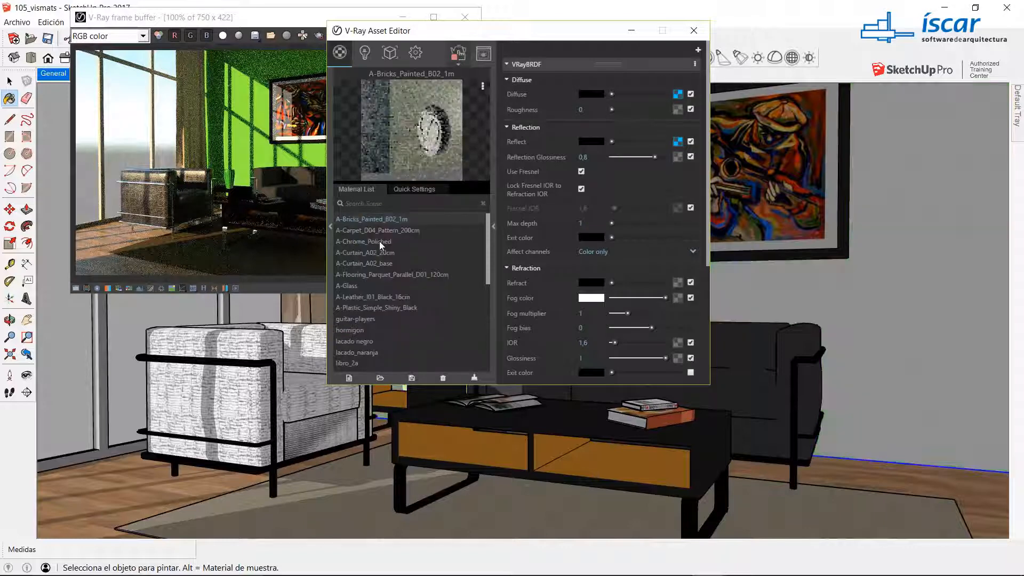
# Step: Set the texture width of A-Bricks_Painted_B02_1m to 1 m in SketchUp's material editing settings
pyautogui.moveTo(1017, 114)
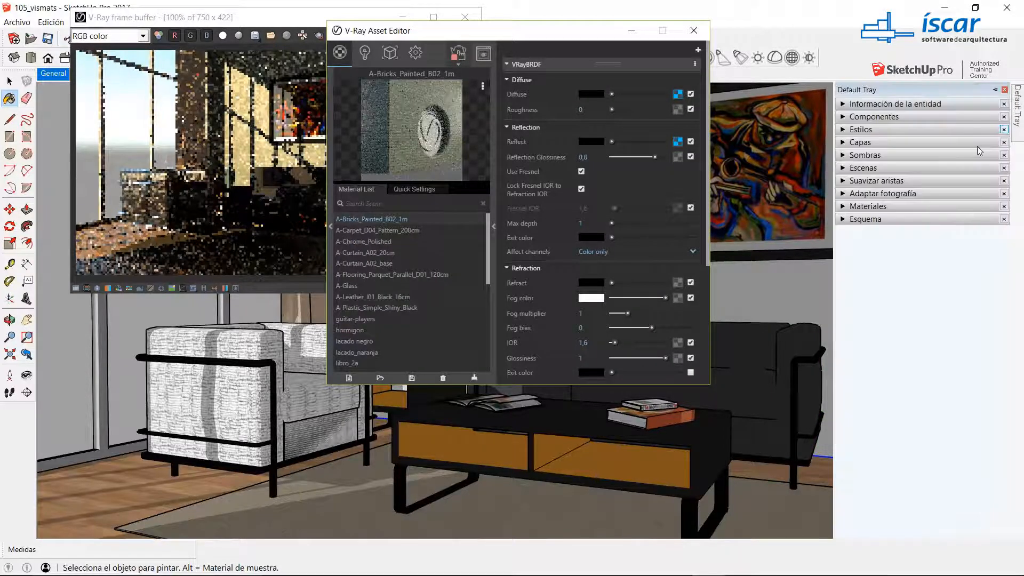
pyautogui.click(861, 205)
pyautogui.doubleClick(883, 419)
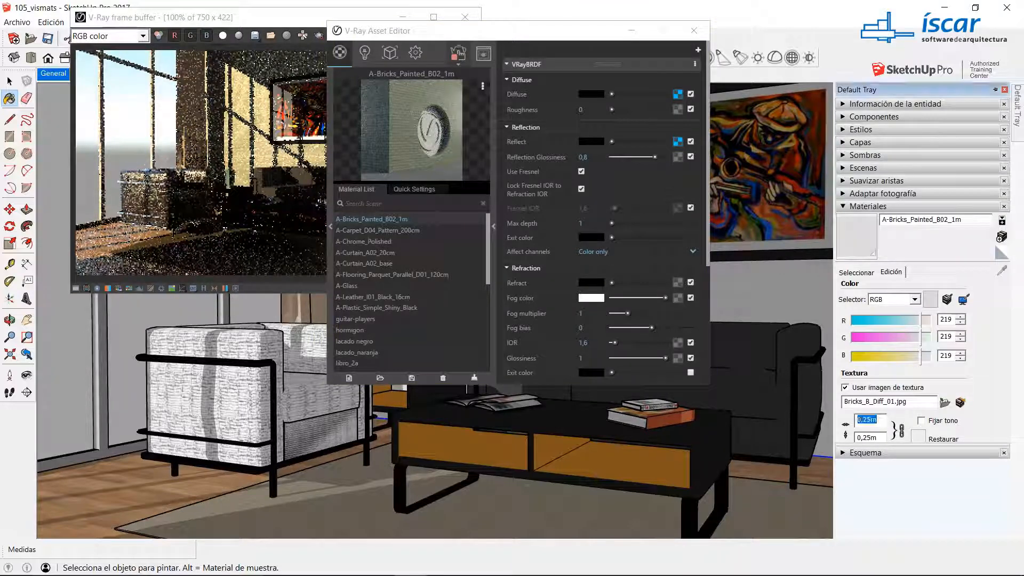
pyautogui.write('1')
pyautogui.press('Return')
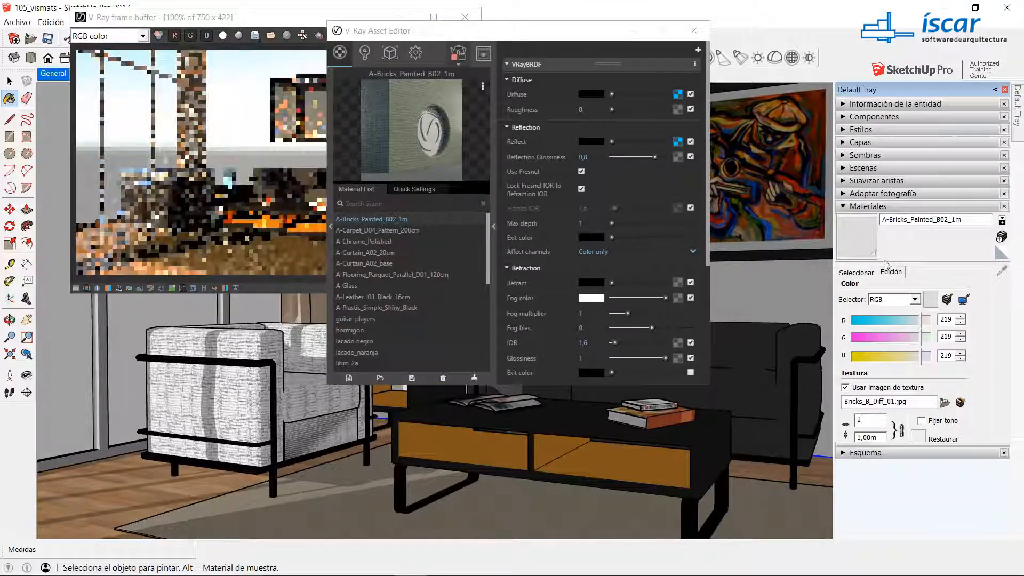
pyautogui.click(866, 276)
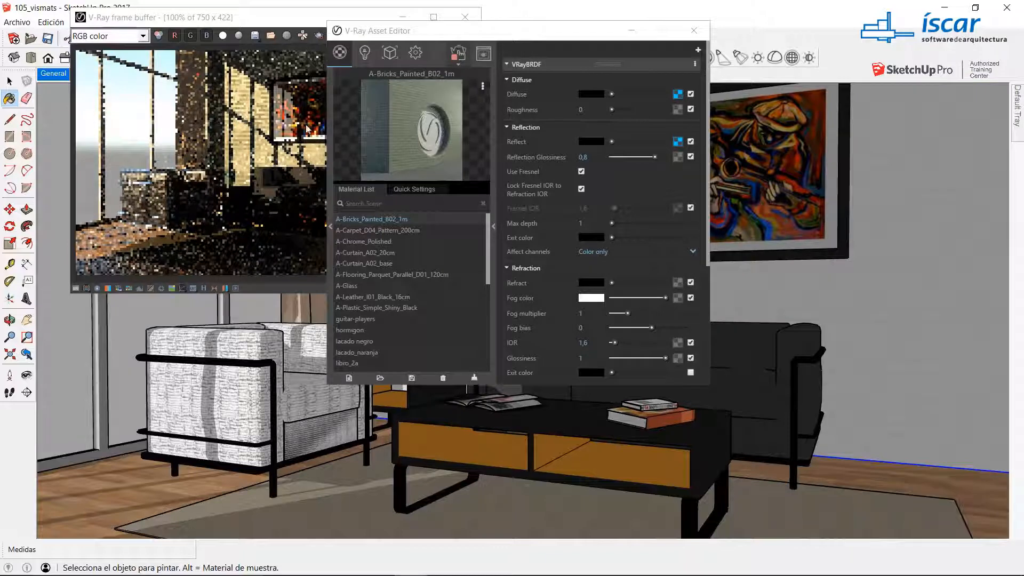
# Step: Change the Source A color in the painted bricks' diffuse Composite map to a light neutral grey
pyautogui.moveTo(453, 31); pyautogui.dragTo(648, 20)
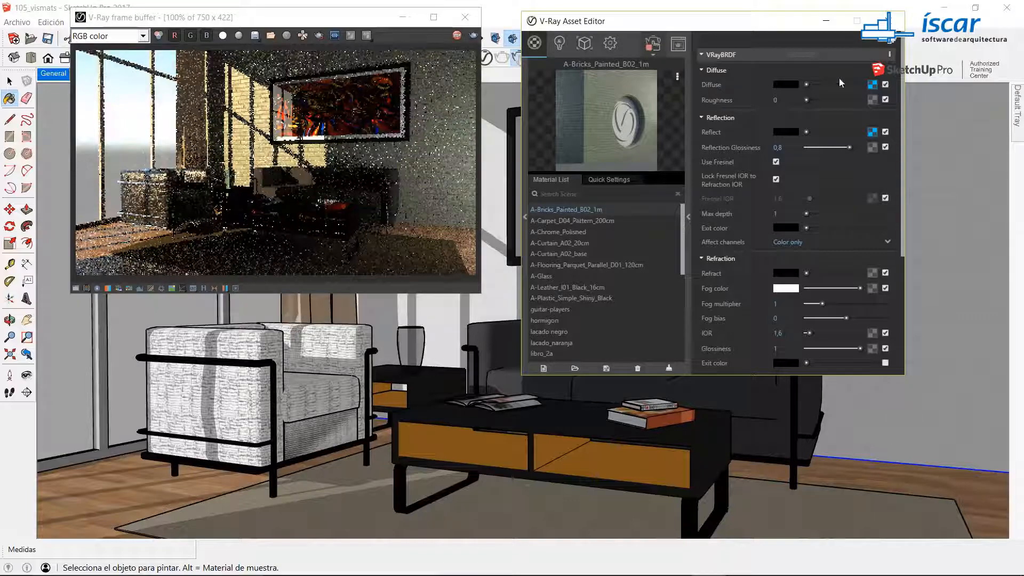
pyautogui.click(872, 85)
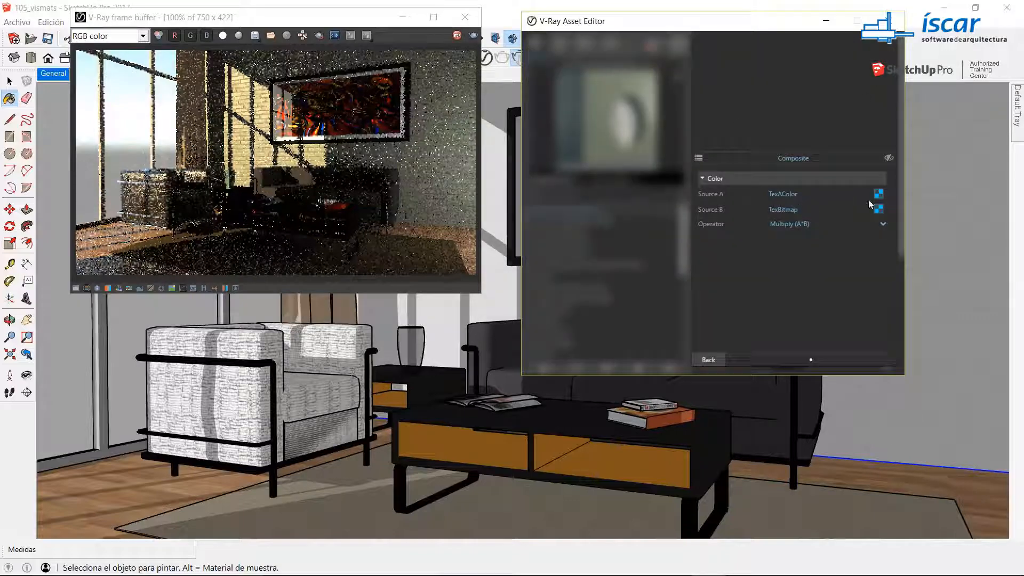
pyautogui.click(877, 195)
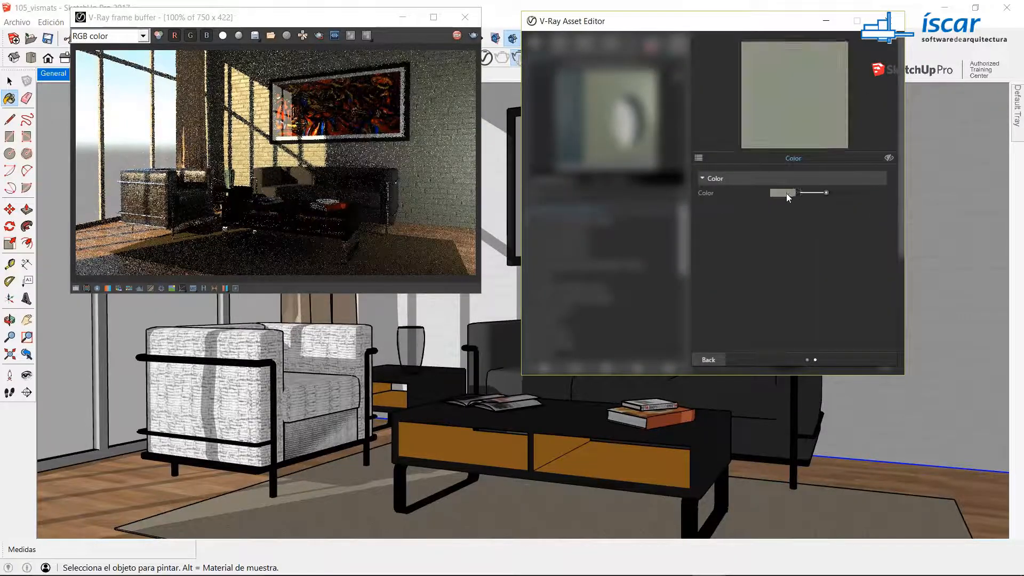
pyautogui.click(786, 193)
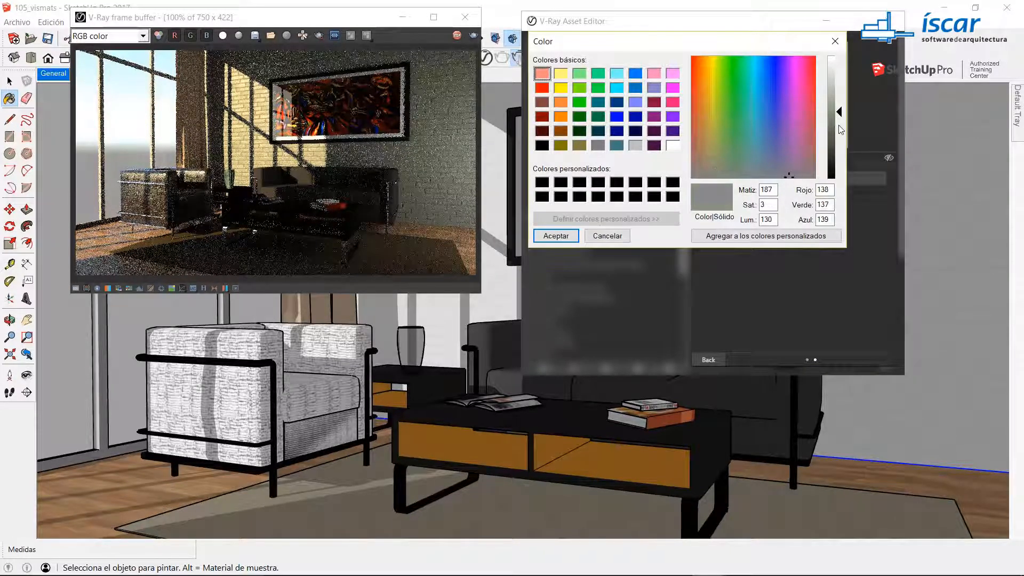
pyautogui.click(833, 105)
pyautogui.click(555, 236)
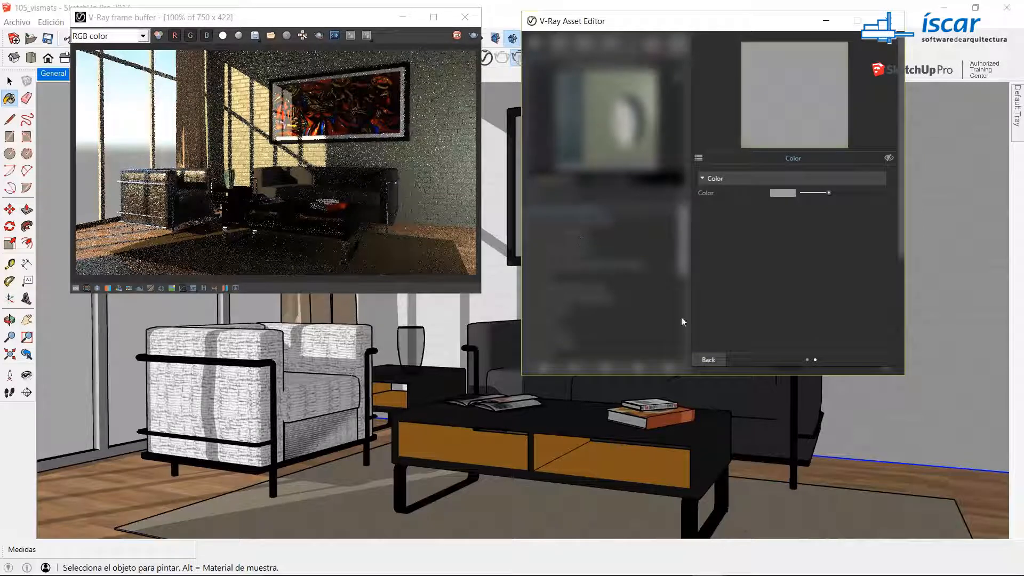
# Step: Leave the brick color settings, minimise the Asset Editor, and open the black sofa group for editing
pyautogui.click(709, 360)
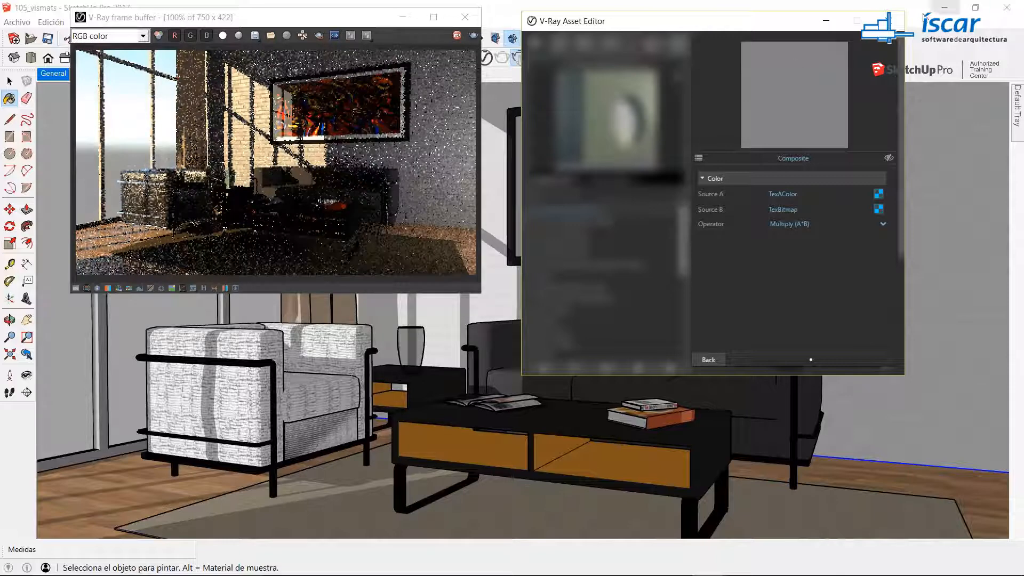
pyautogui.click(830, 23)
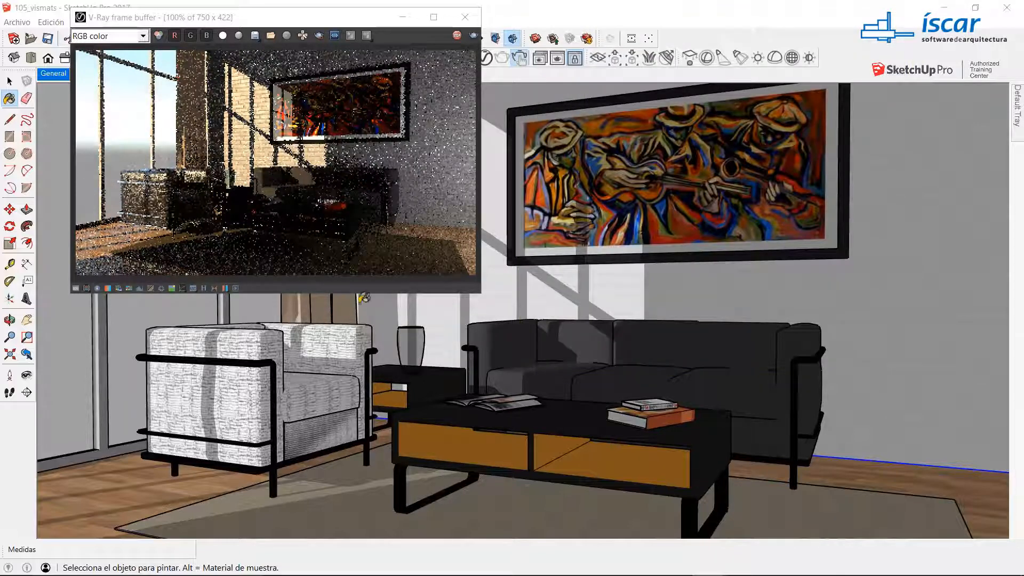
pyautogui.click(12, 80)
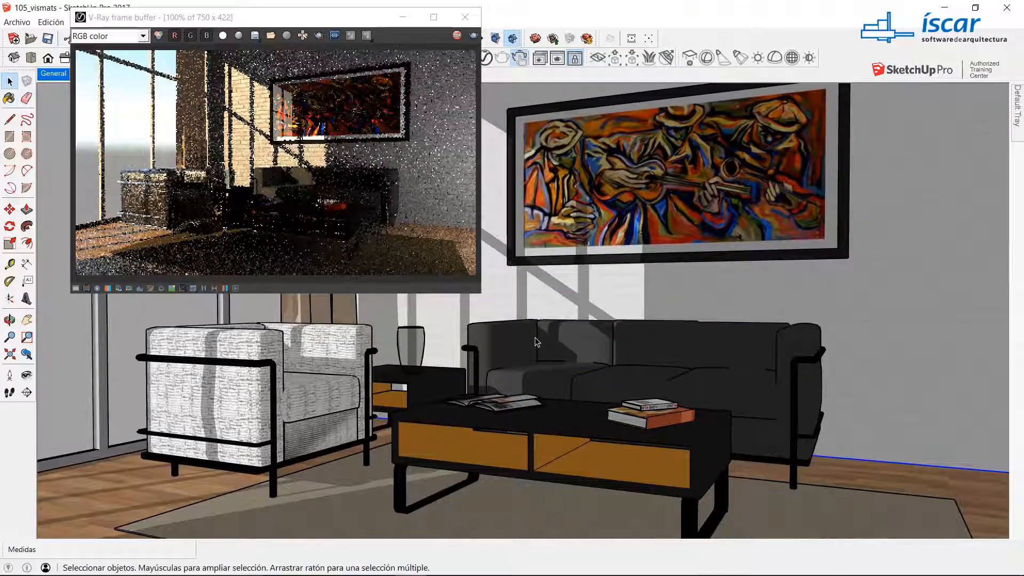
pyautogui.click(533, 351)
pyautogui.doubleClick(536, 325)
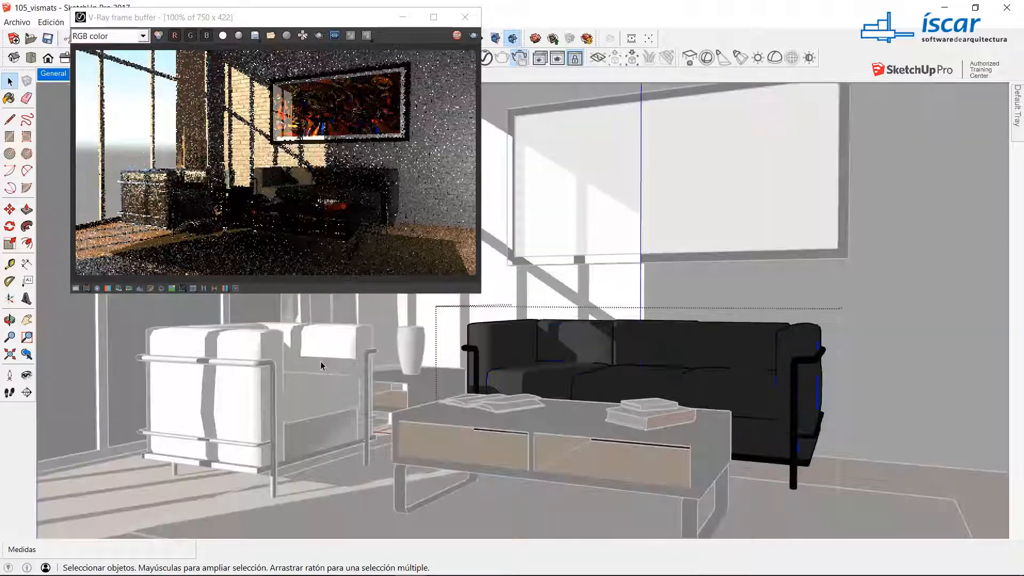
# Step: Select all of the sofa's upholstered pieces, including backrests, armrests, seat cushions and base, without the metal frame
pyautogui.click(514, 342)
pyautogui.keyDown('ctrl'); pyautogui.click(574, 341); pyautogui.keyUp('ctrl')
pyautogui.keyDown('ctrl'); pyautogui.click(651, 342); pyautogui.keyUp('ctrl')
pyautogui.keyDown('ctrl'); pyautogui.click(731, 344); pyautogui.keyUp('ctrl')
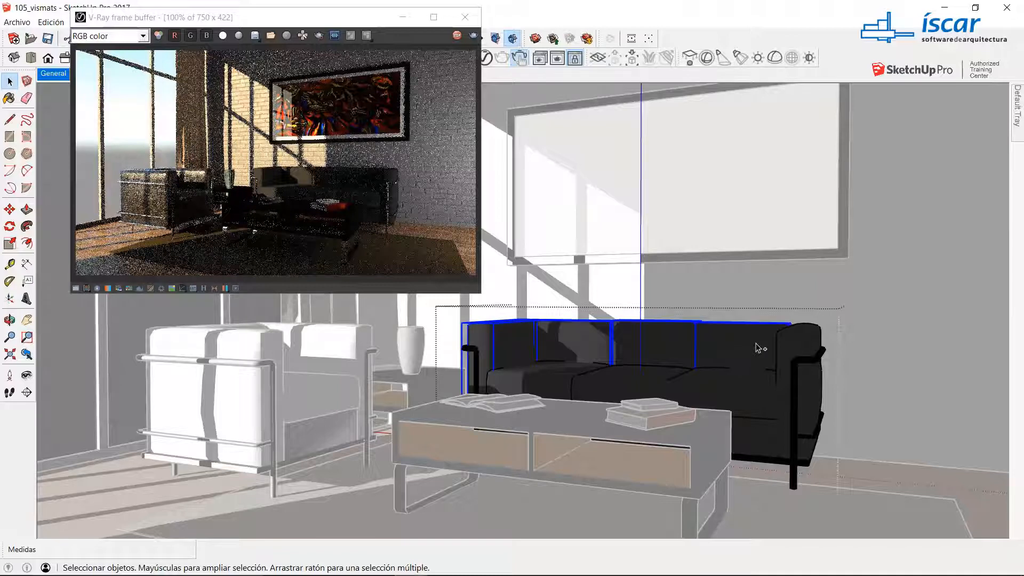
pyautogui.keyDown('ctrl'); pyautogui.click(788, 345); pyautogui.keyUp('ctrl')
pyautogui.keyDown('ctrl'); pyautogui.click(698, 394); pyautogui.keyUp('ctrl')
pyautogui.keyDown('ctrl'); pyautogui.click(602, 375); pyautogui.keyUp('ctrl')
pyautogui.keyDown('ctrl'); pyautogui.click(541, 373); pyautogui.keyUp('ctrl')
pyautogui.keyDown('ctrl'); pyautogui.click(752, 443); pyautogui.keyUp('ctrl')
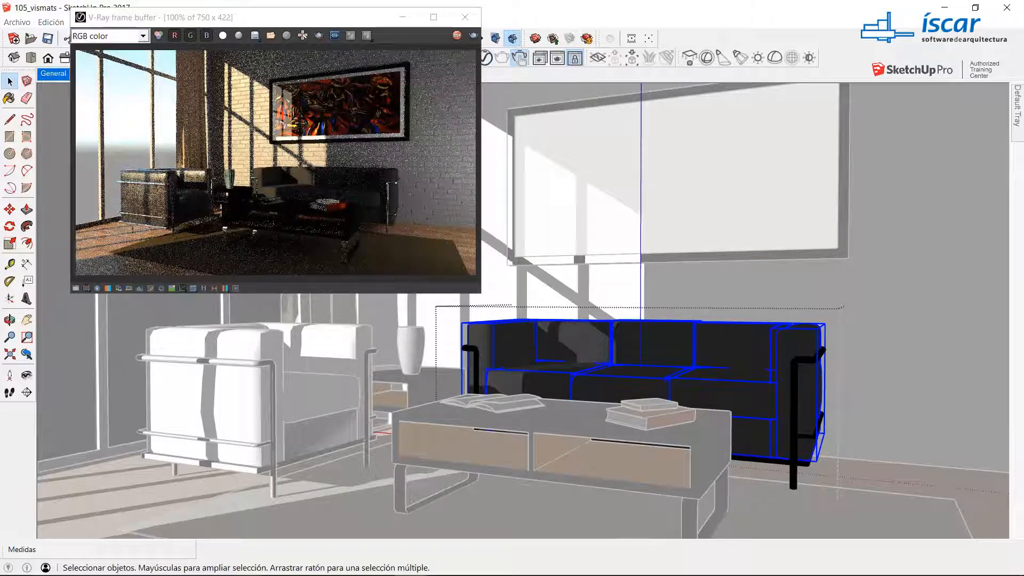
# Step: Apply A-Leather_I01_Black_16cm to the selected sofa pieces and minimise the Asset Editor
pyautogui.click(486, 63)
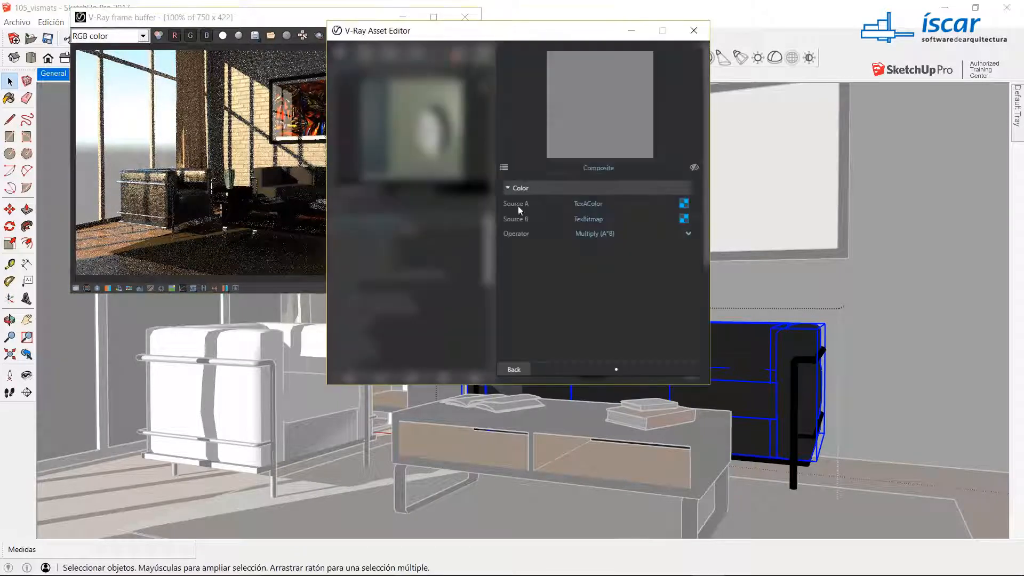
pyautogui.click(513, 369)
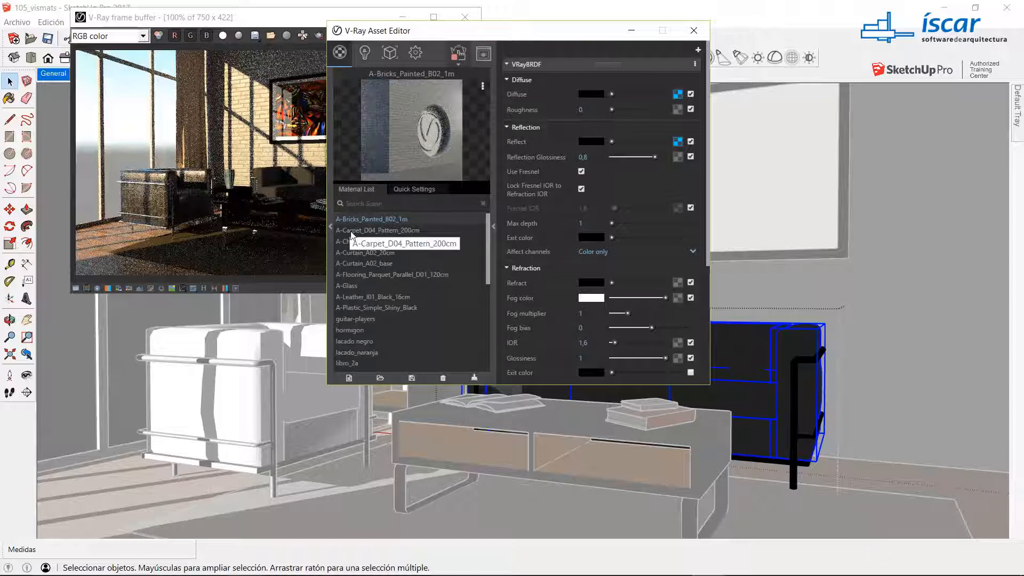
pyautogui.rightClick(353, 296)
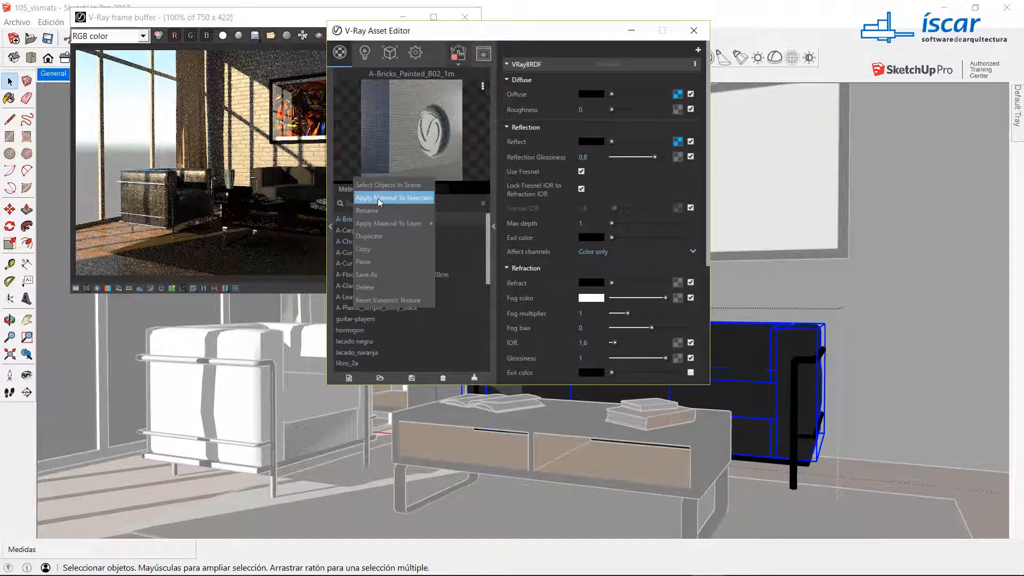
pyautogui.click(378, 197)
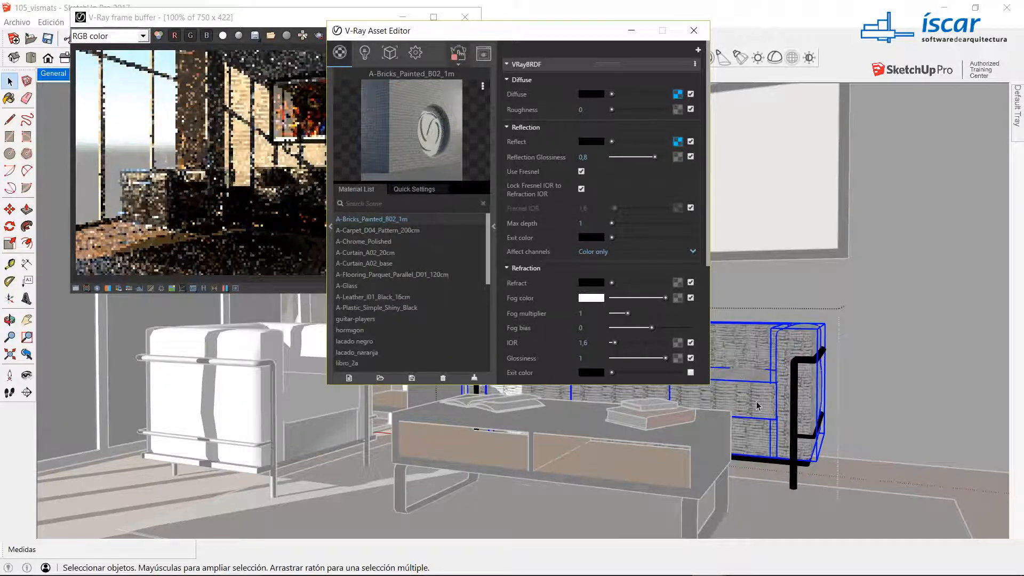
pyautogui.click(631, 31)
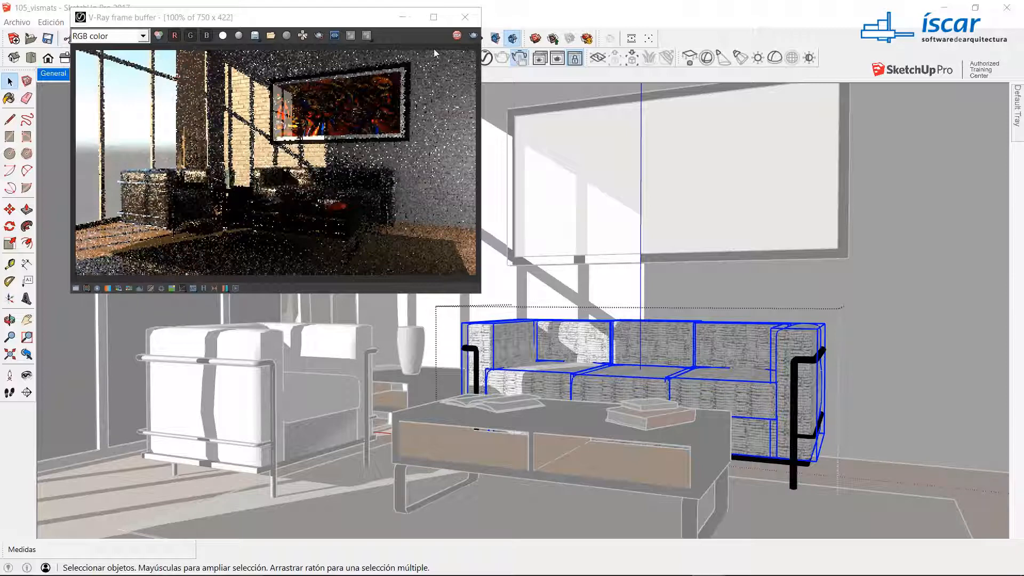
# Step: Set the standard camera's Exposure Value (EV) to 11 in the V-Ray render settings
pyautogui.click(486, 57)
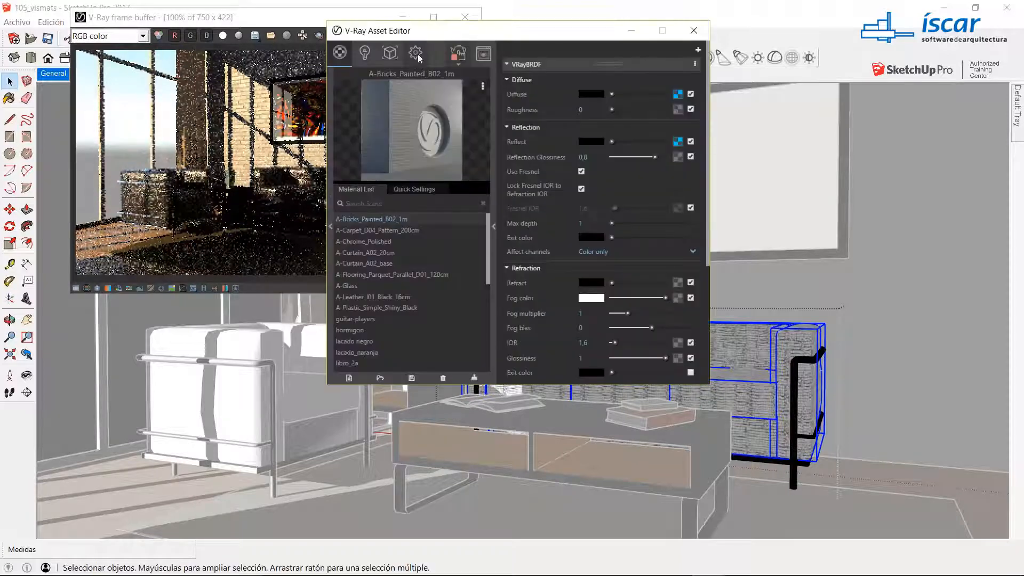
pyautogui.click(417, 53)
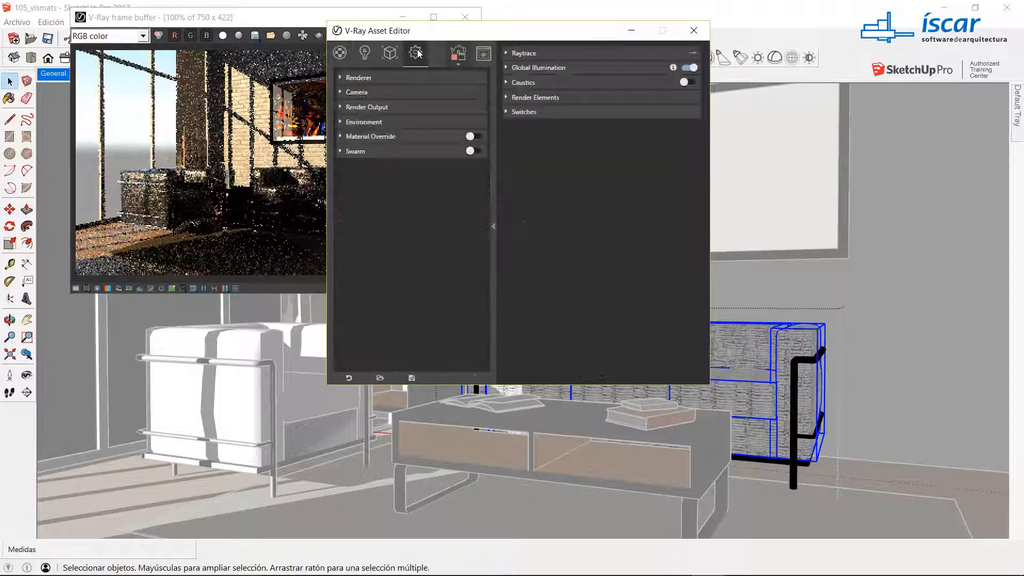
pyautogui.click(345, 90)
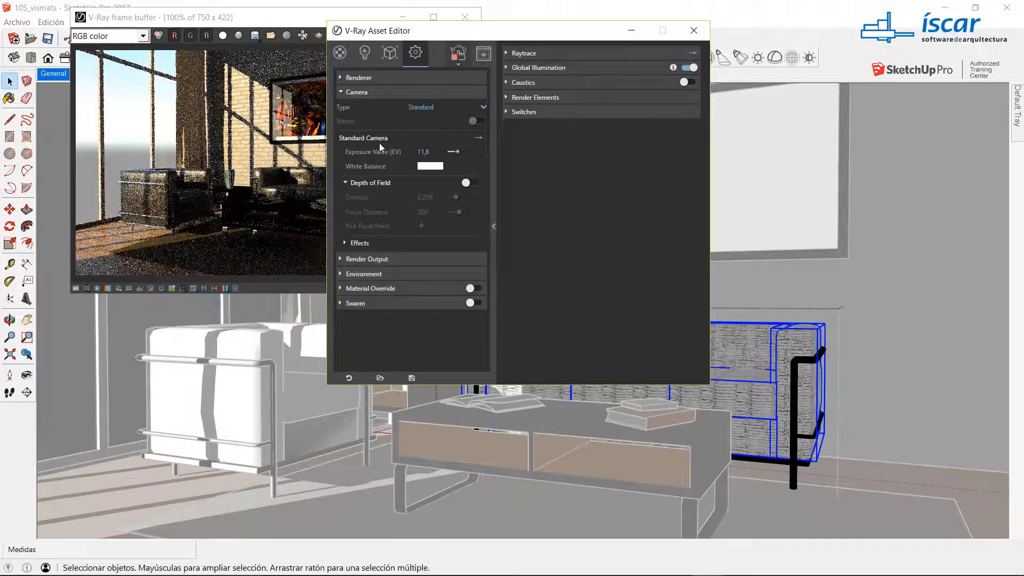
pyautogui.moveTo(437, 151); pyautogui.dragTo(379, 151)
pyautogui.write('11')
pyautogui.press('Return')
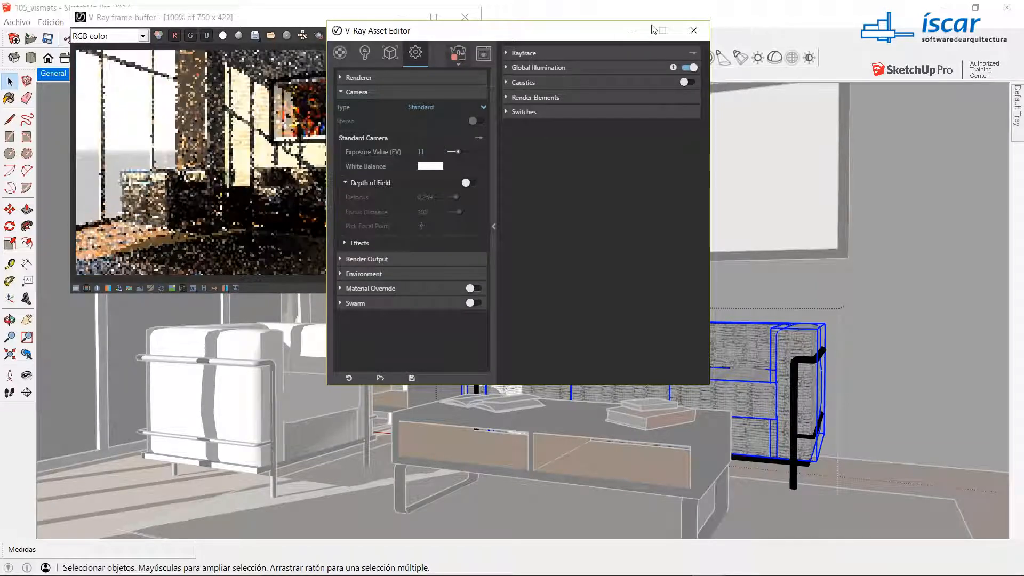
# Step: Minimise the Asset Editor, exit the sofa group and close the V-Ray frame buffer
pyautogui.click(631, 30)
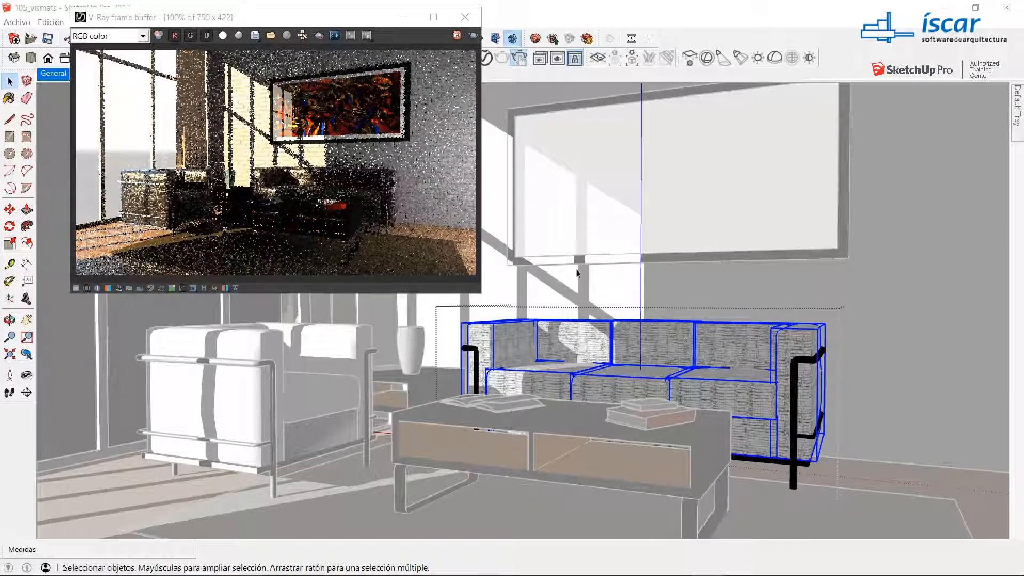
pyautogui.click(931, 306)
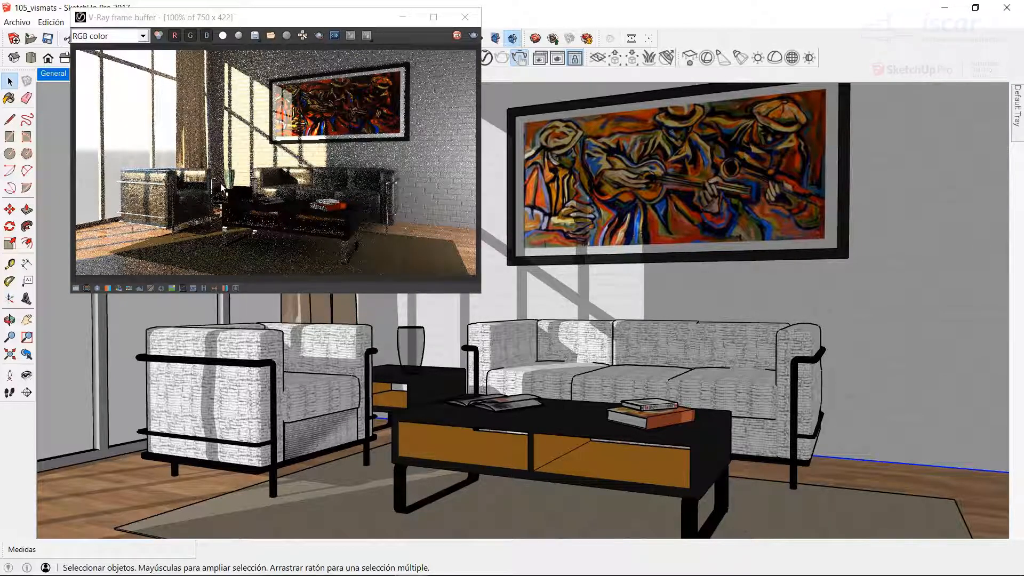
pyautogui.click(465, 18)
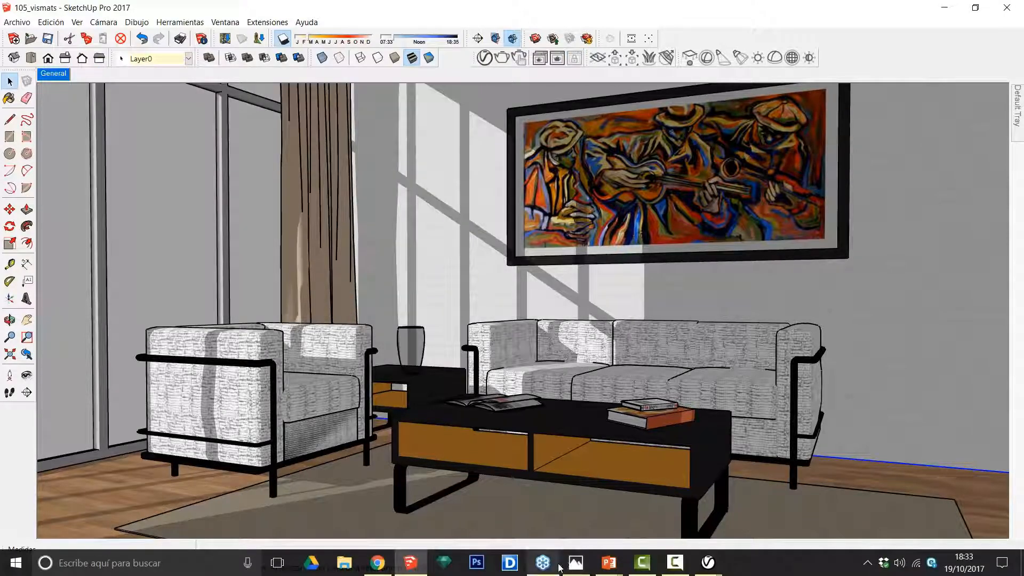
# Step: Switch to Photos and examine the materials and lighting in INTERIOR WEBINAR.Denoiser.jpg up close before returning to SketchUp
pyautogui.click(575, 569)
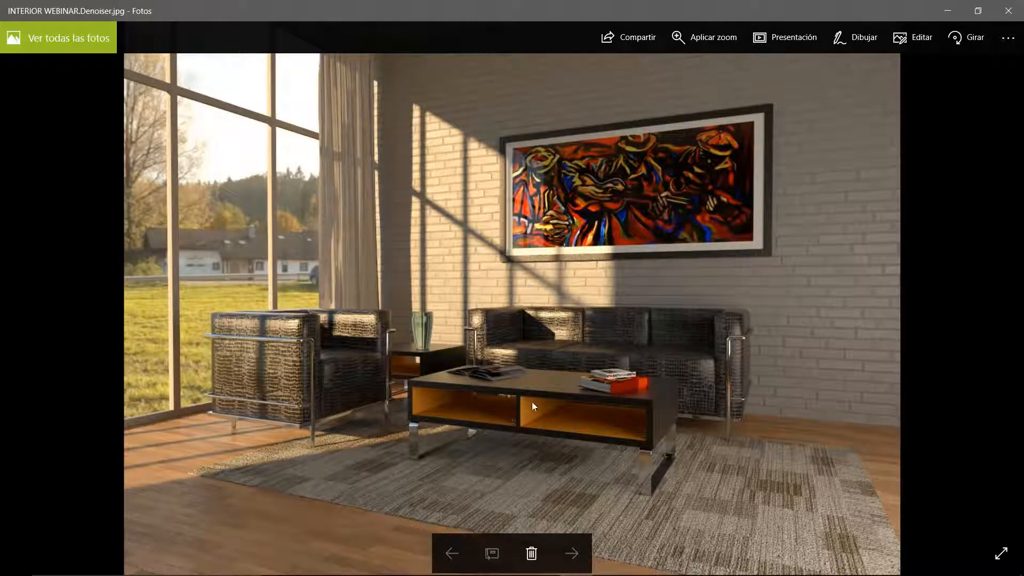
pyautogui.scroll(1, 533, 403)
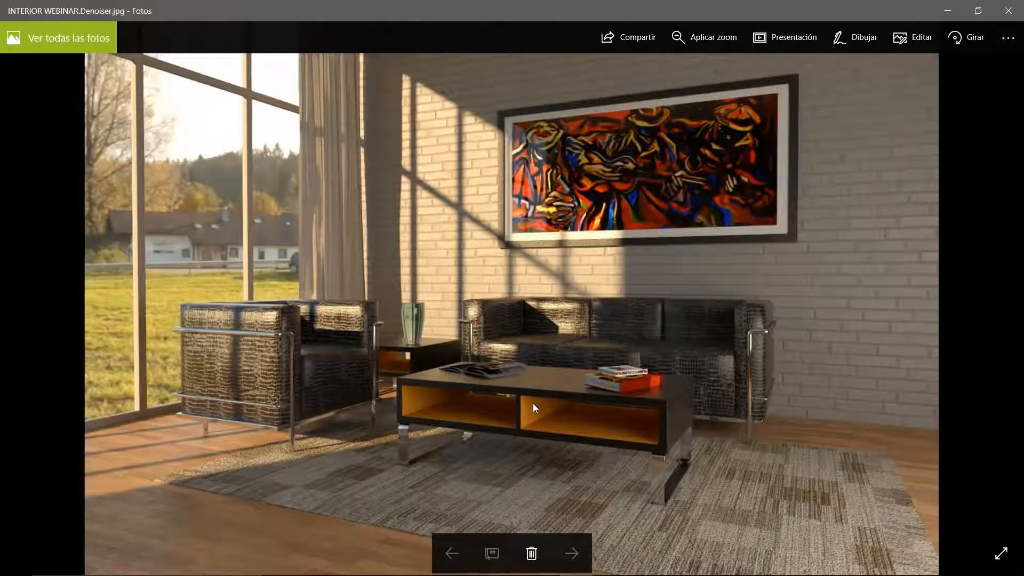
pyautogui.scroll(2, 533, 403)
pyautogui.moveTo(360, 379); pyautogui.dragTo(421, 298)
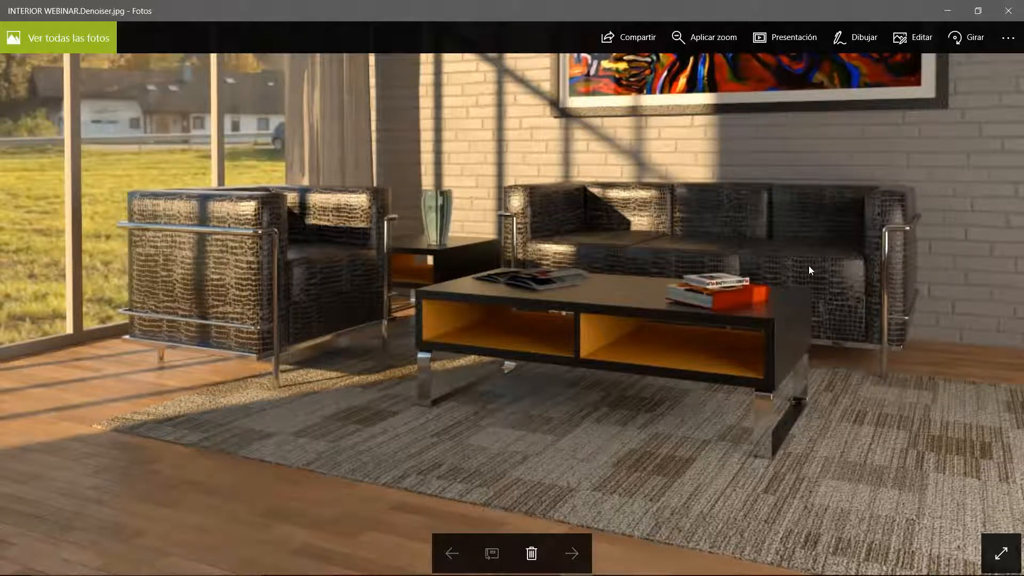
pyautogui.scroll(-1, 404, 223)
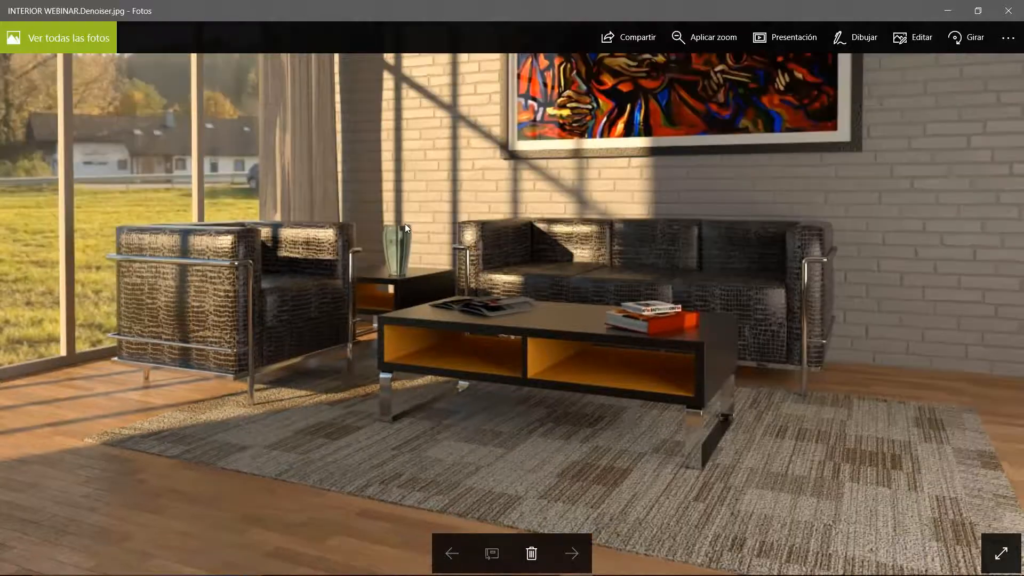
pyautogui.scroll(-2, 405, 223)
pyautogui.scroll(-1, 405, 223)
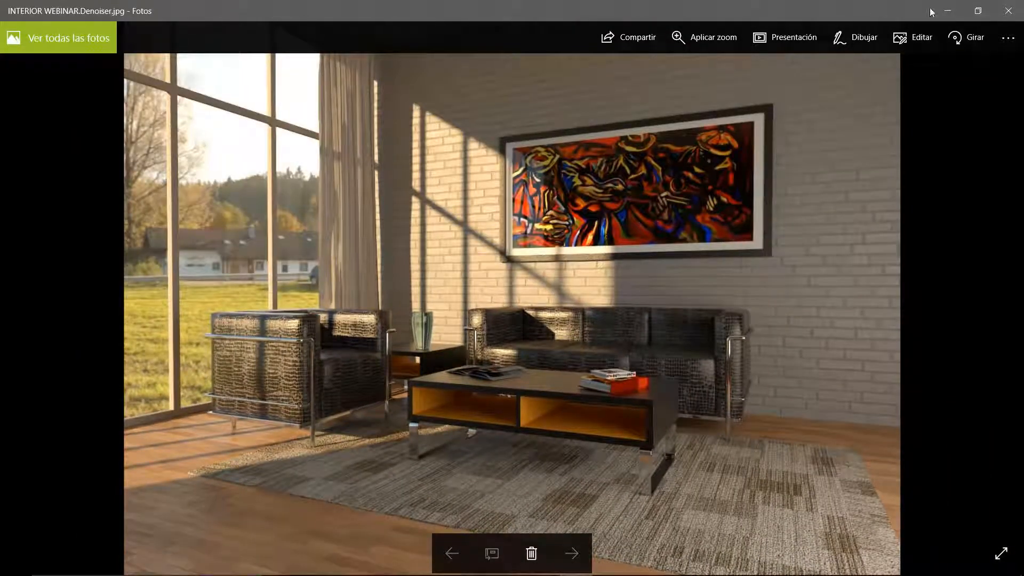
pyautogui.click(948, 11)
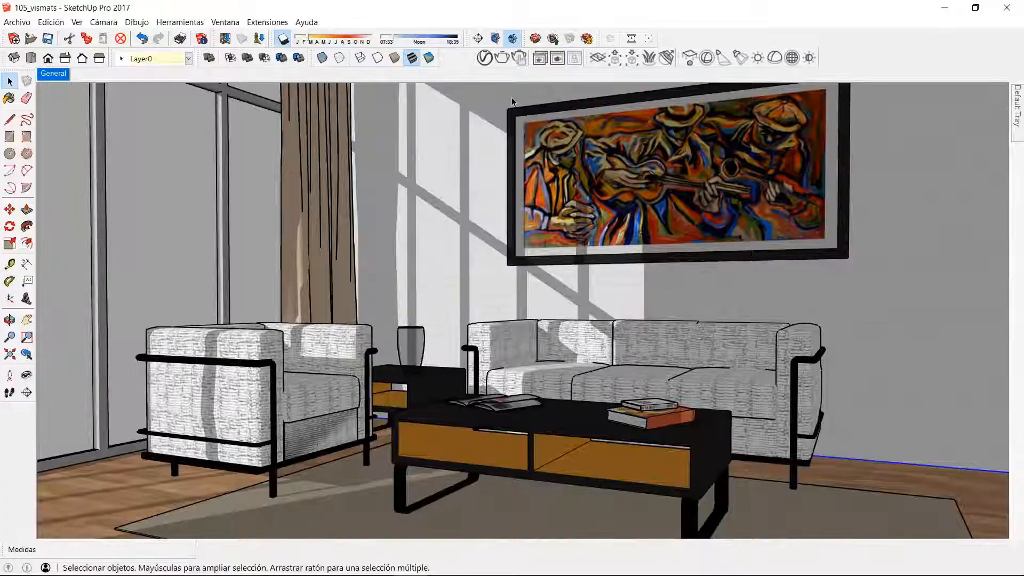
# Step: Reopen the V-Ray Asset Editor on its material list and collapse the detailed material parameters
pyautogui.click(484, 57)
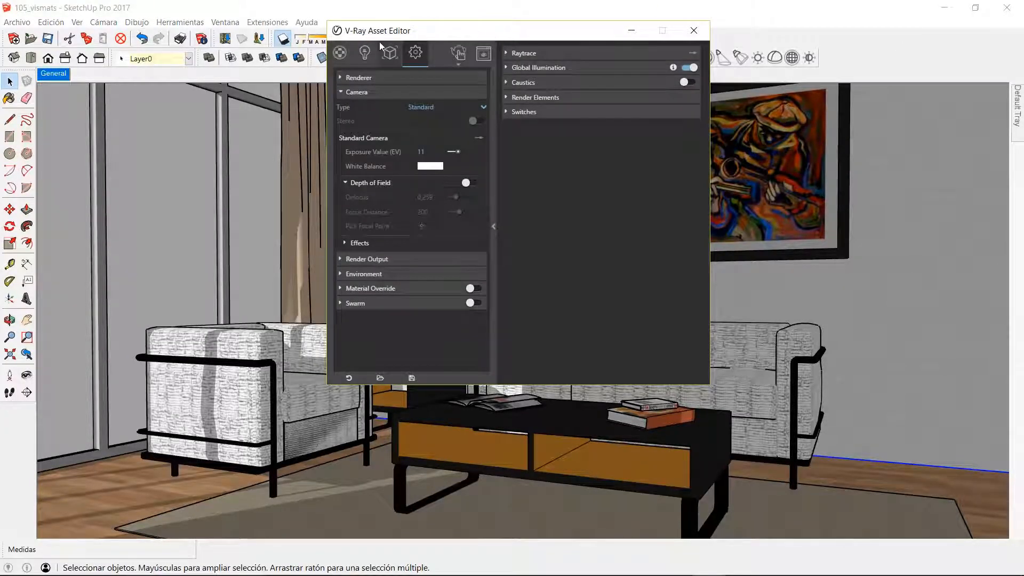
pyautogui.click(339, 53)
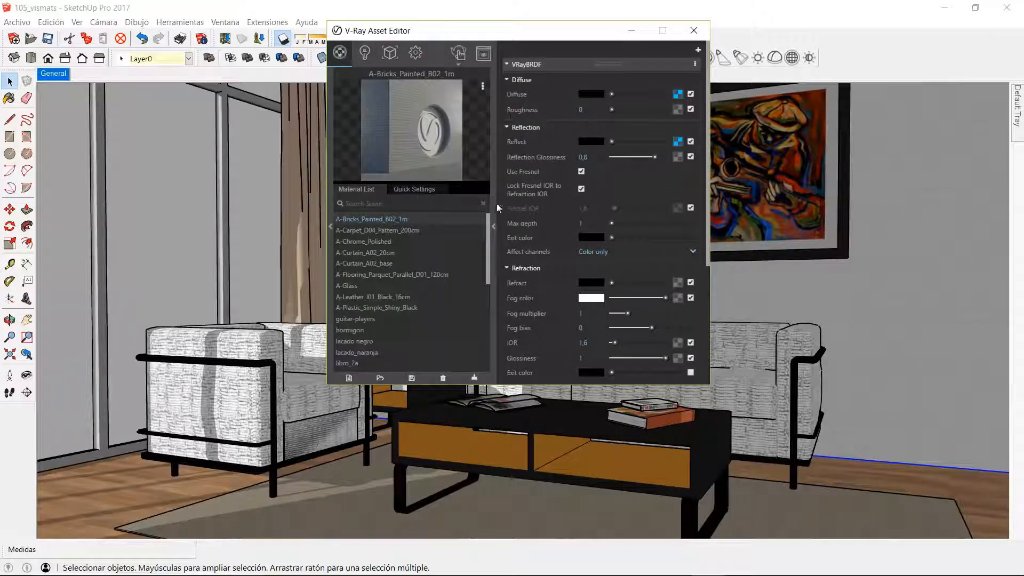
pyautogui.click(494, 226)
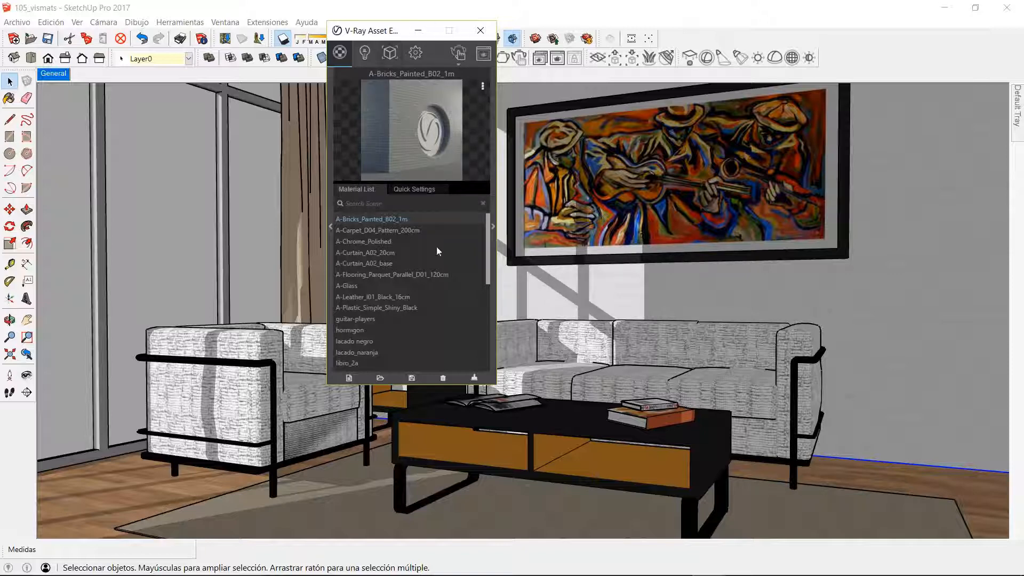
# Step: Switch to the running PowerPoint slideshow, advance to the collage of architectural renders, and return to SketchUp
pyautogui.moveTo(488, 574)
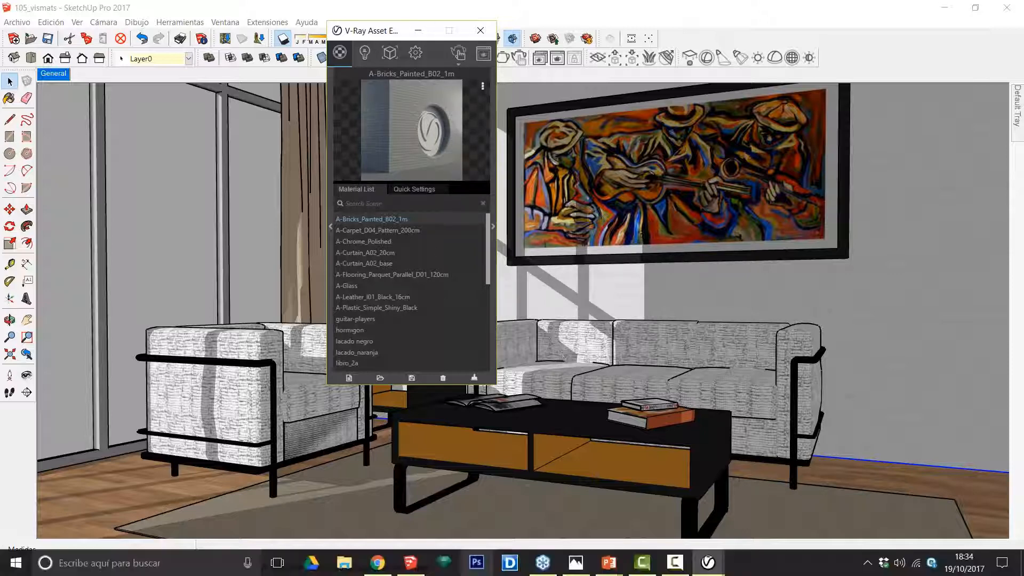
pyautogui.click(609, 563)
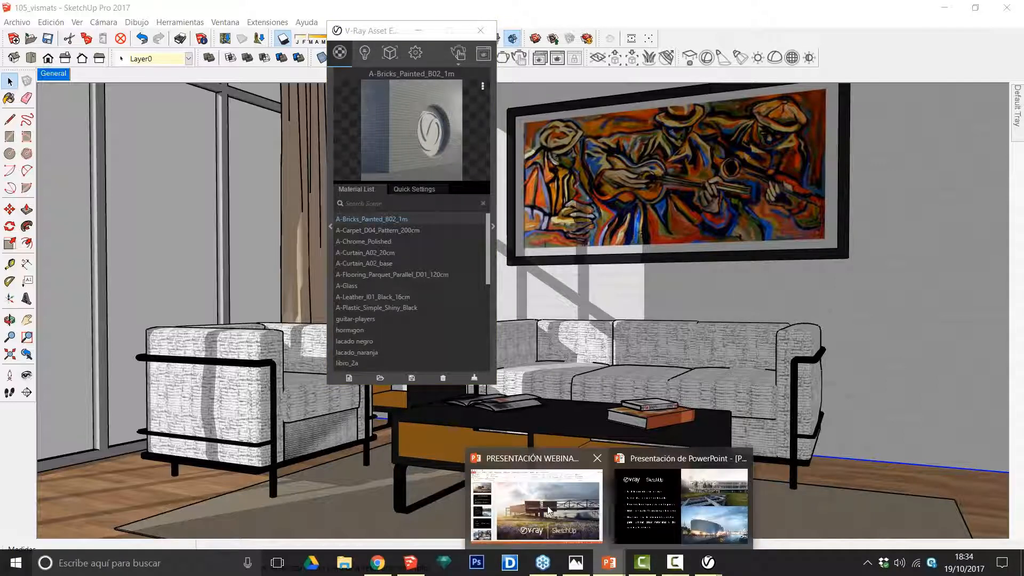
pyautogui.click(642, 499)
pyautogui.click(642, 500)
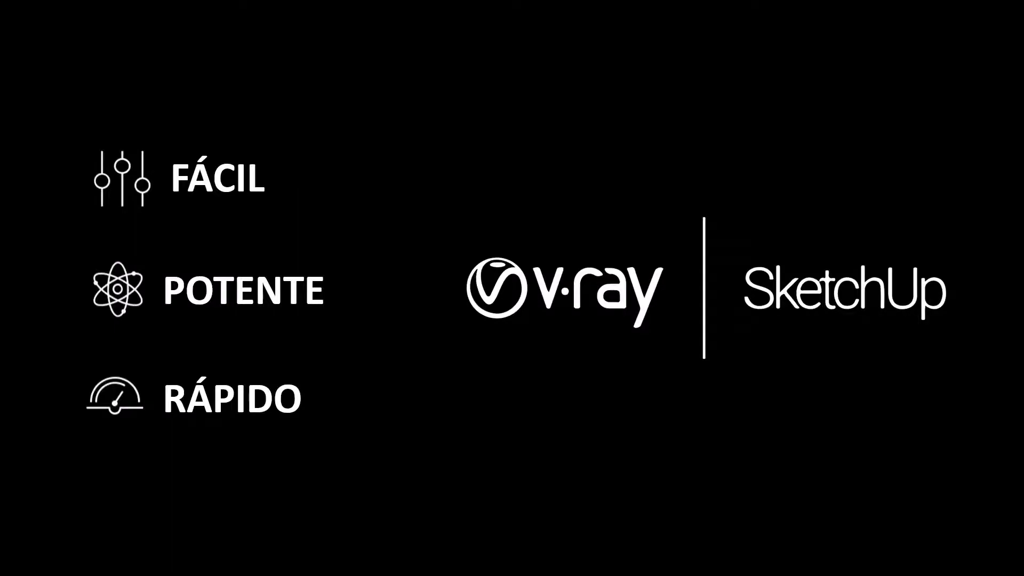
pyautogui.press('Right')
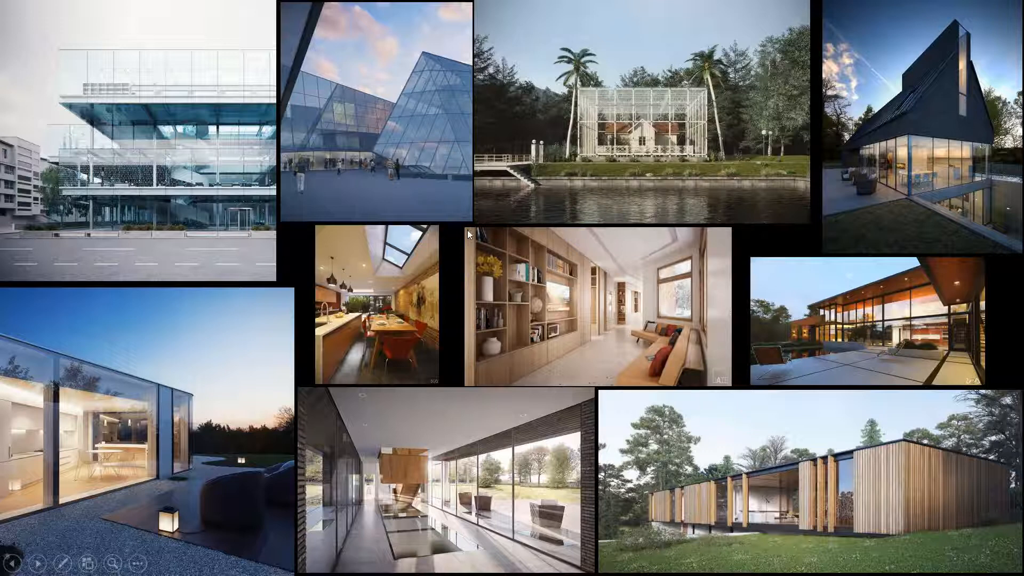
pyautogui.press('Escape')
pyautogui.click(969, 7)
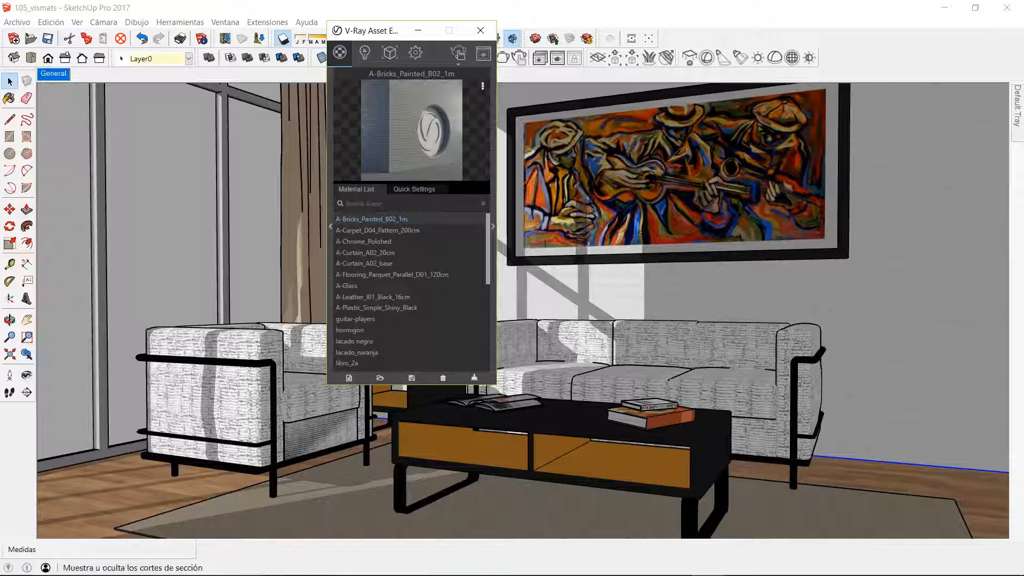
pyautogui.moveTo(372, 26); pyautogui.dragTo(318, 48)
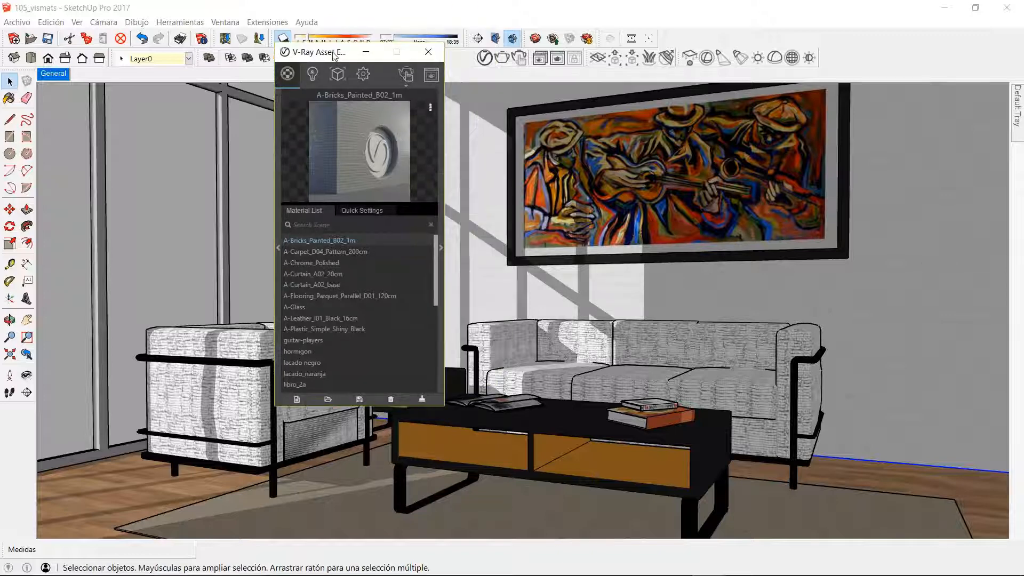
pyautogui.moveTo(464, 568)
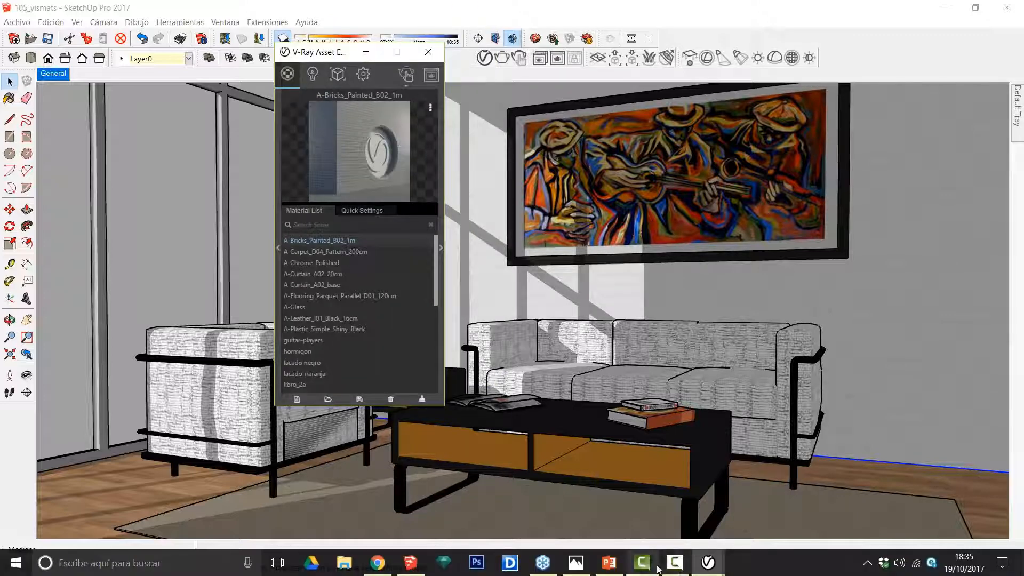
pyautogui.moveTo(641, 568)
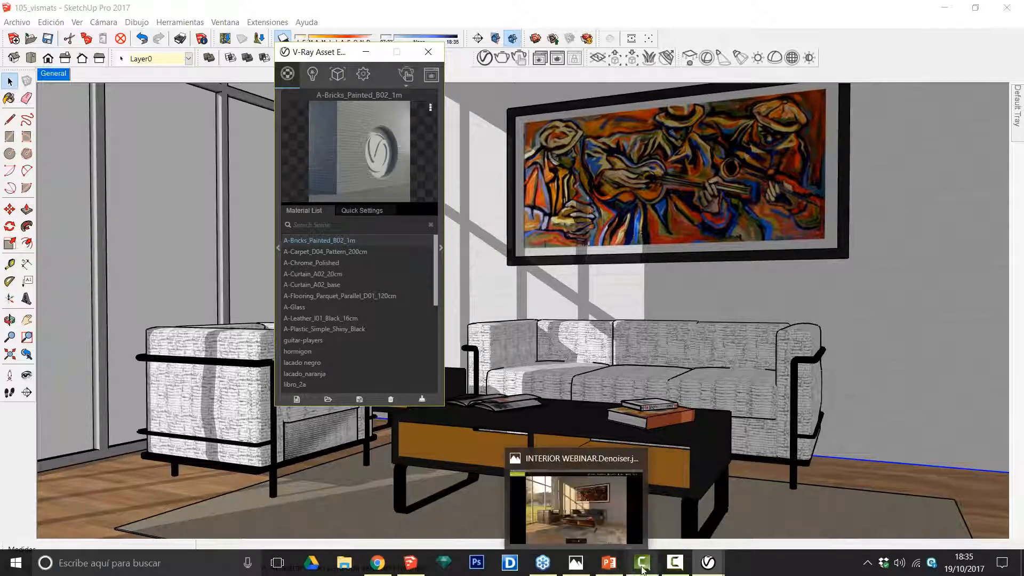
# Step: Open the V-Ray Asset Editor's render settings, review the Render Output dimensions and aspect ratio options plus the Camera parameters, and leave every section collapsed
pyautogui.click(712, 563)
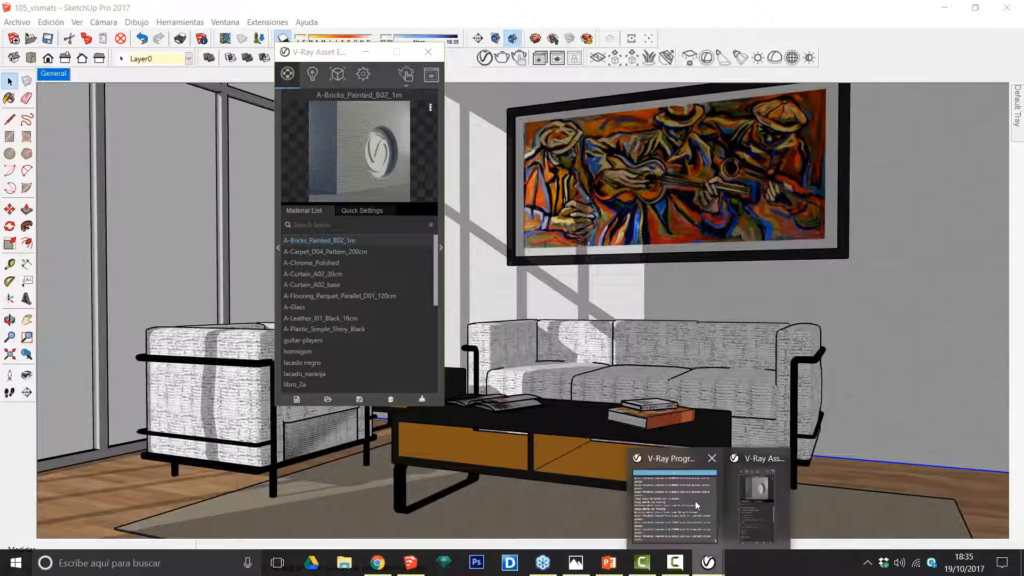
pyautogui.click(757, 502)
pyautogui.click(364, 78)
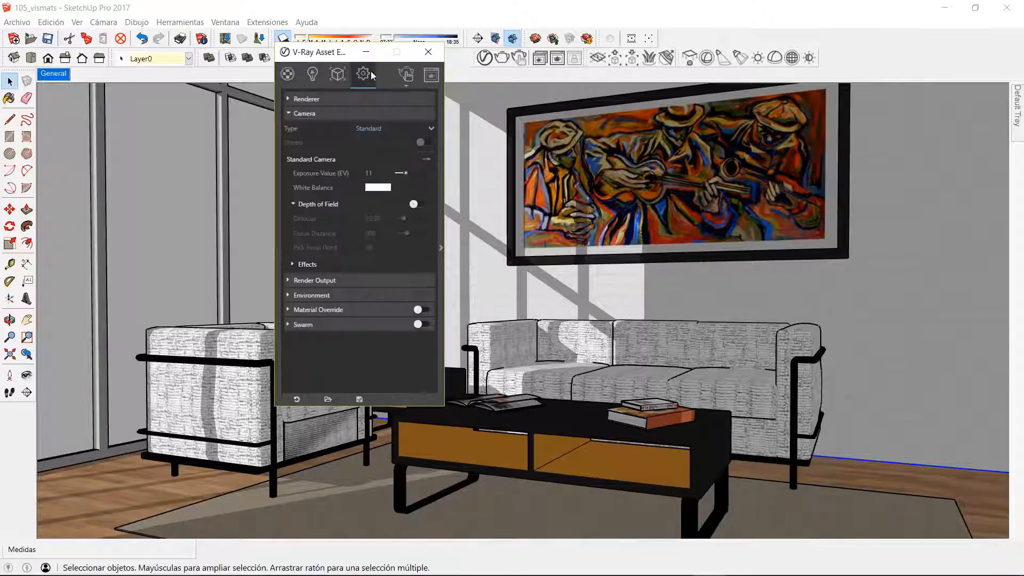
pyautogui.click(293, 113)
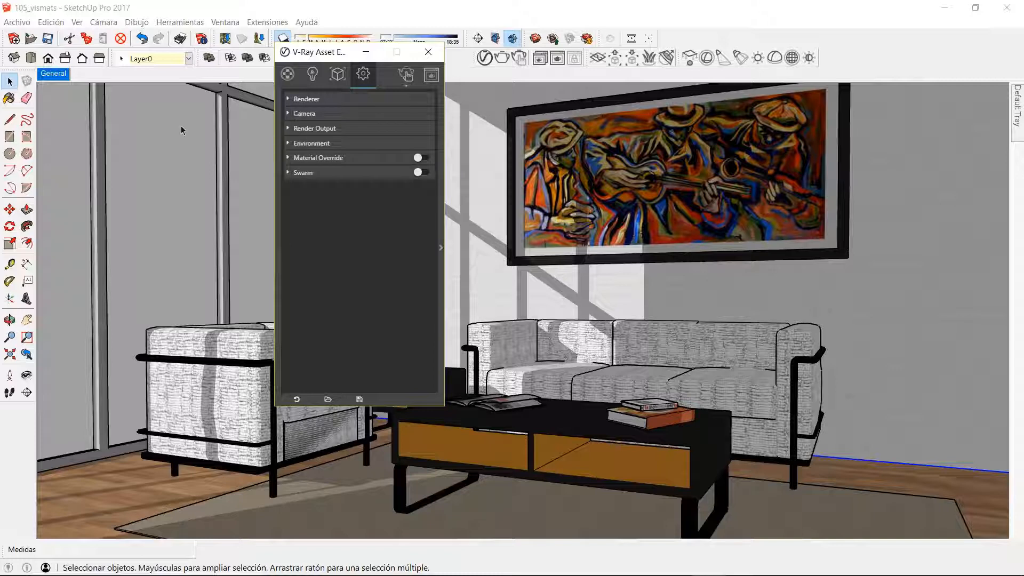
pyautogui.click(296, 129)
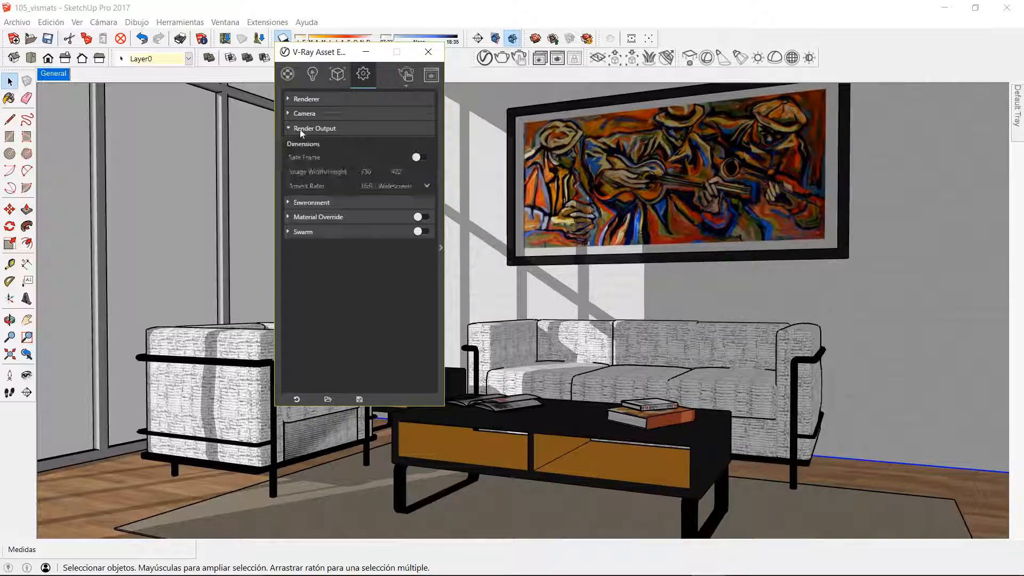
pyautogui.doubleClick(372, 170)
pyautogui.click(427, 185)
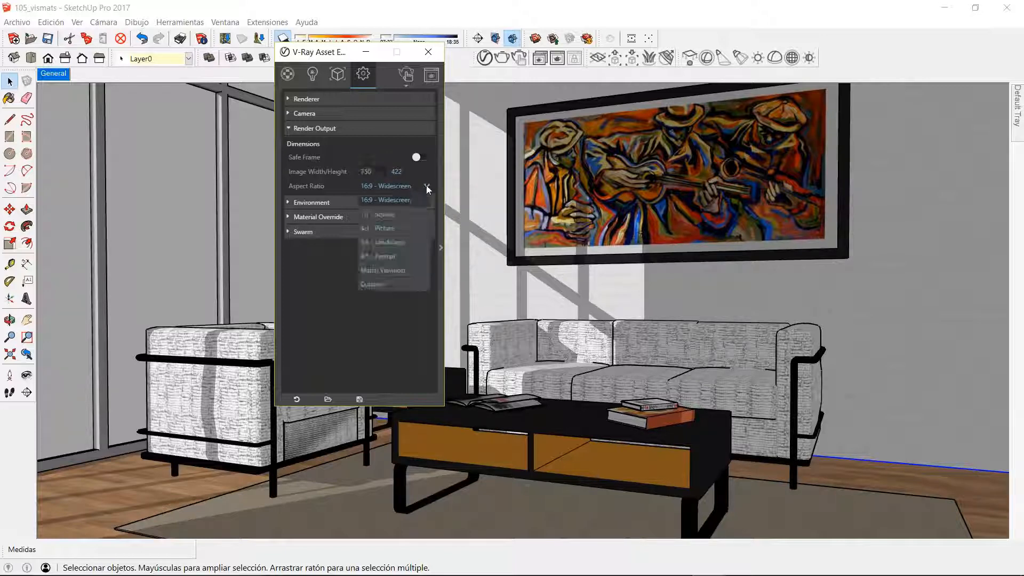
pyautogui.click(427, 184)
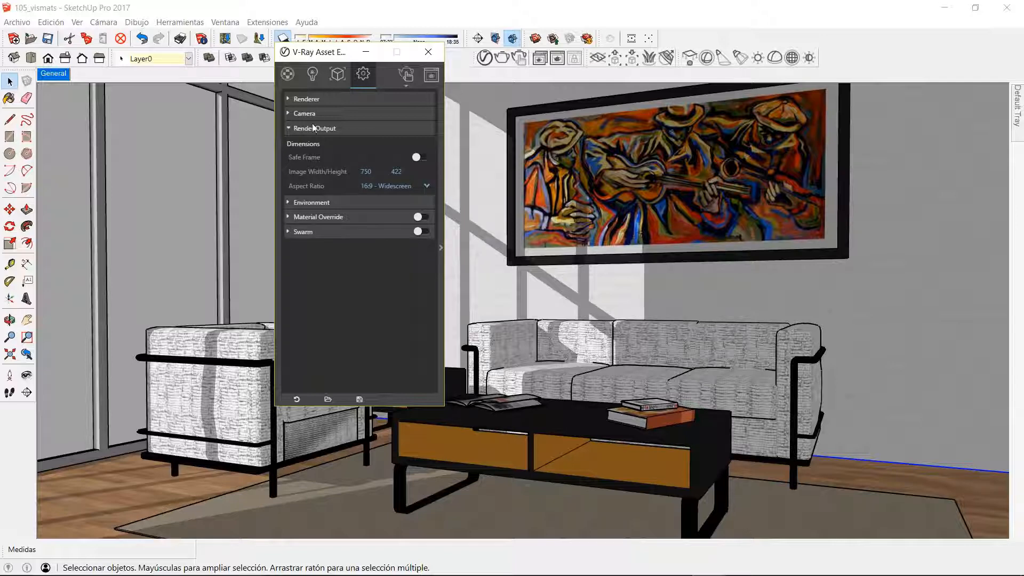
pyautogui.click(296, 129)
pyautogui.click(297, 113)
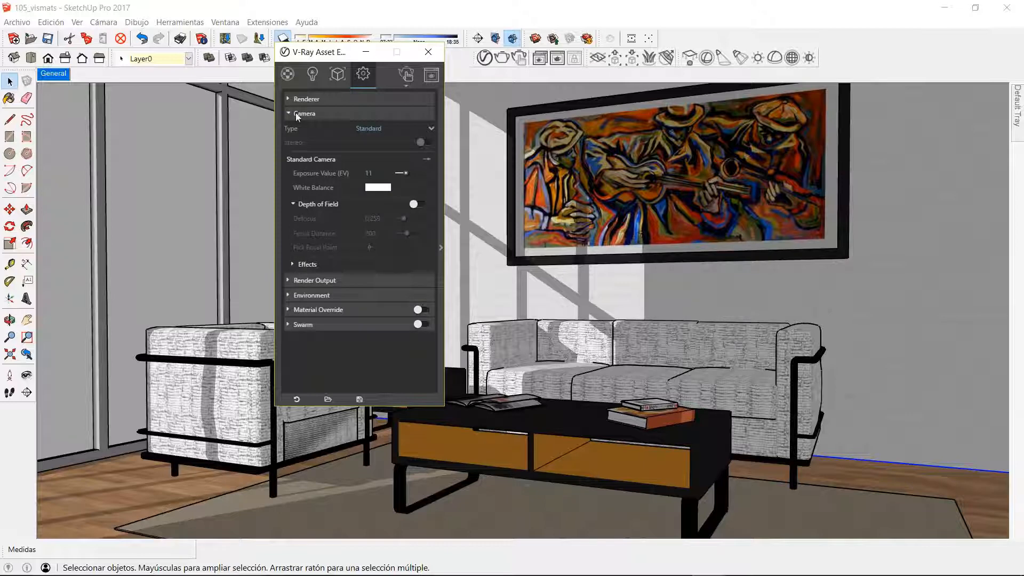
pyautogui.click(296, 113)
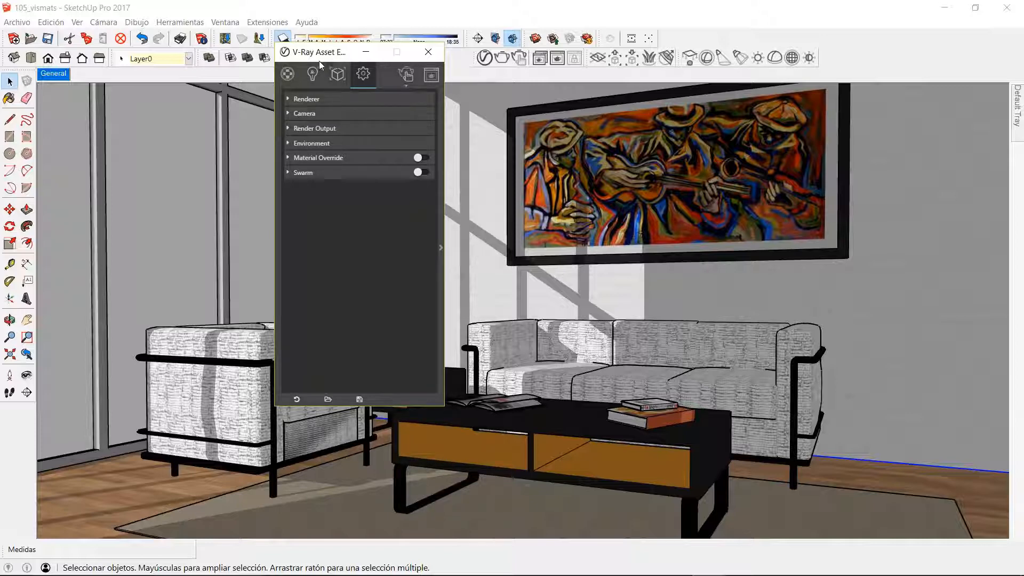
# Step: Reopen the V-Ray frame buffer with the living room render, show its colour corrections list, and minimise the frame buffer
pyautogui.moveTo(549, 570)
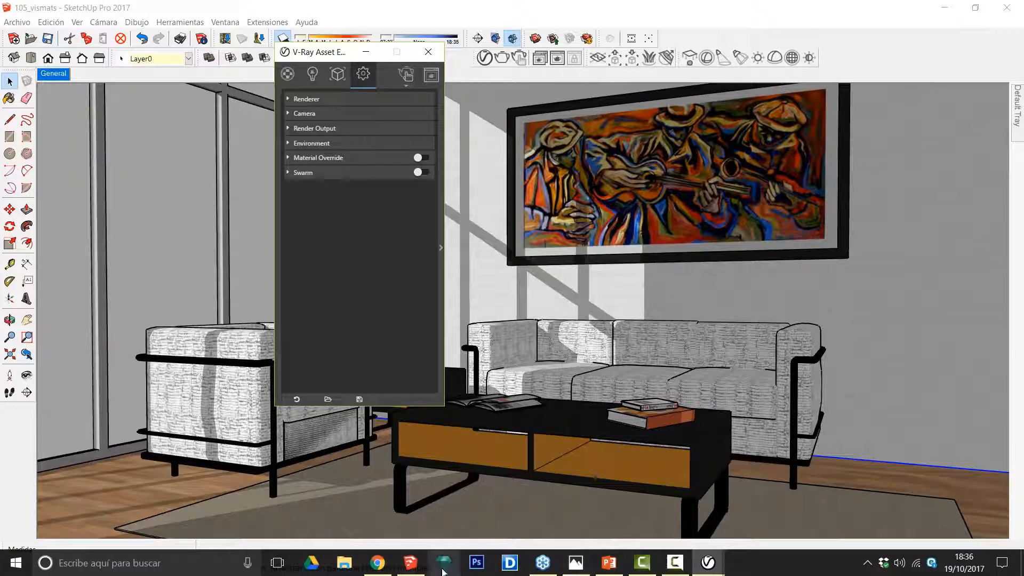
pyautogui.click(708, 563)
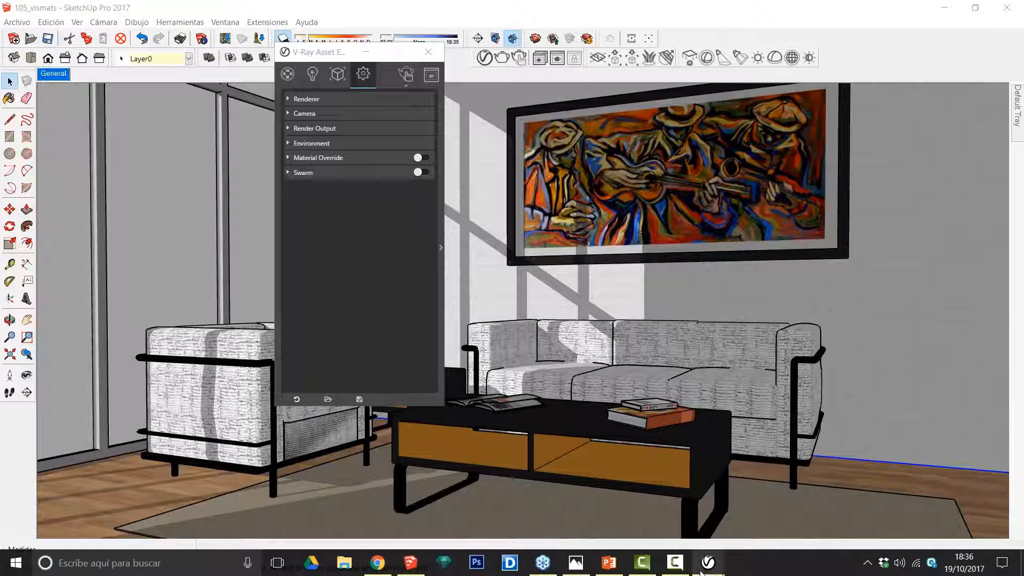
pyautogui.moveTo(708, 562)
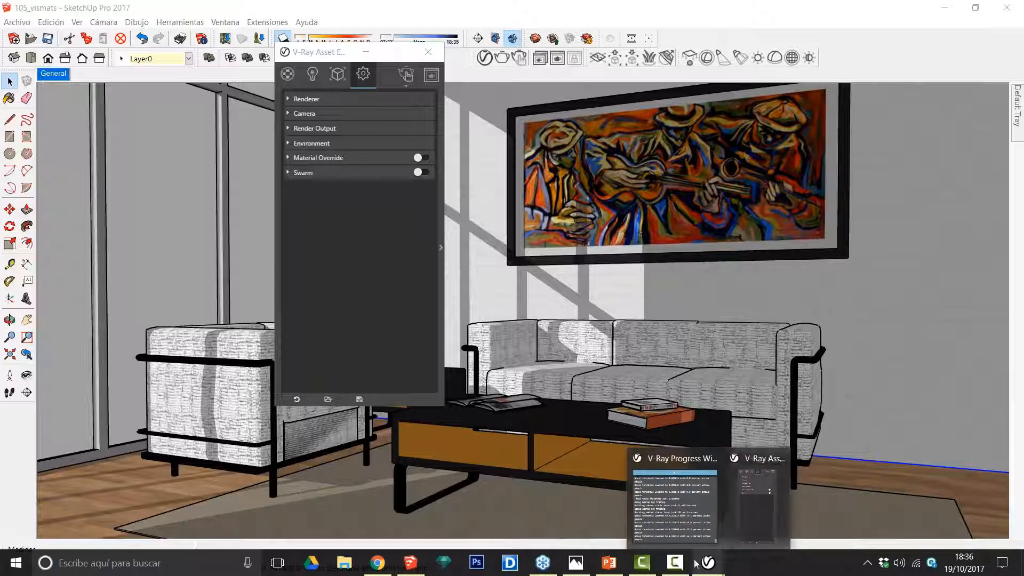
pyautogui.moveTo(678, 571)
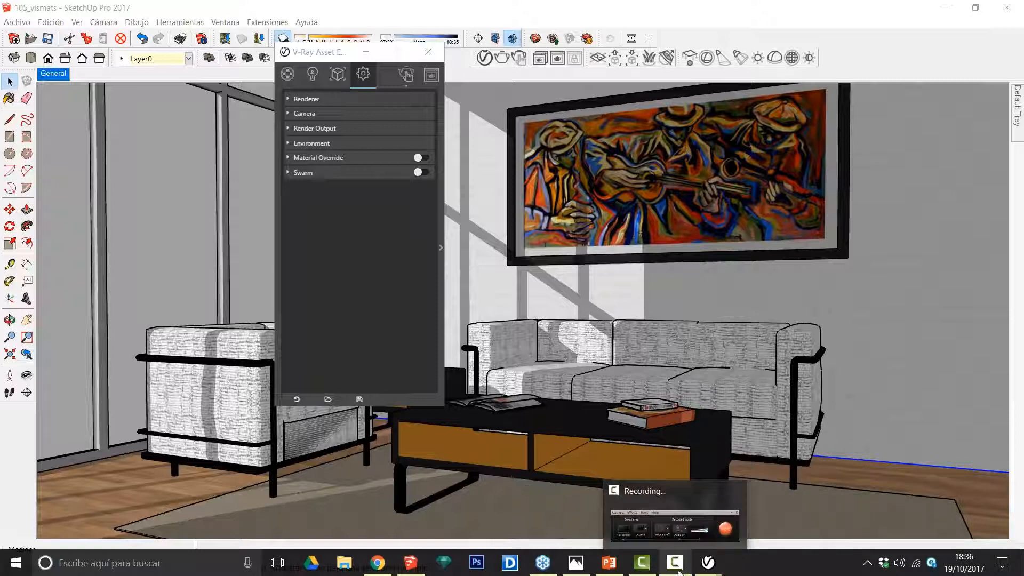
pyautogui.moveTo(416, 570)
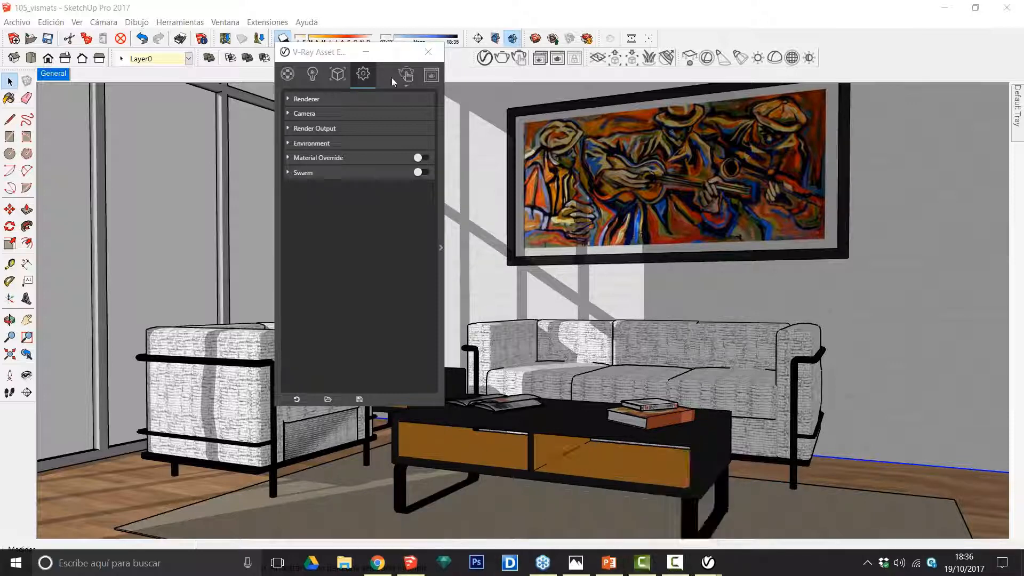
pyautogui.click(431, 75)
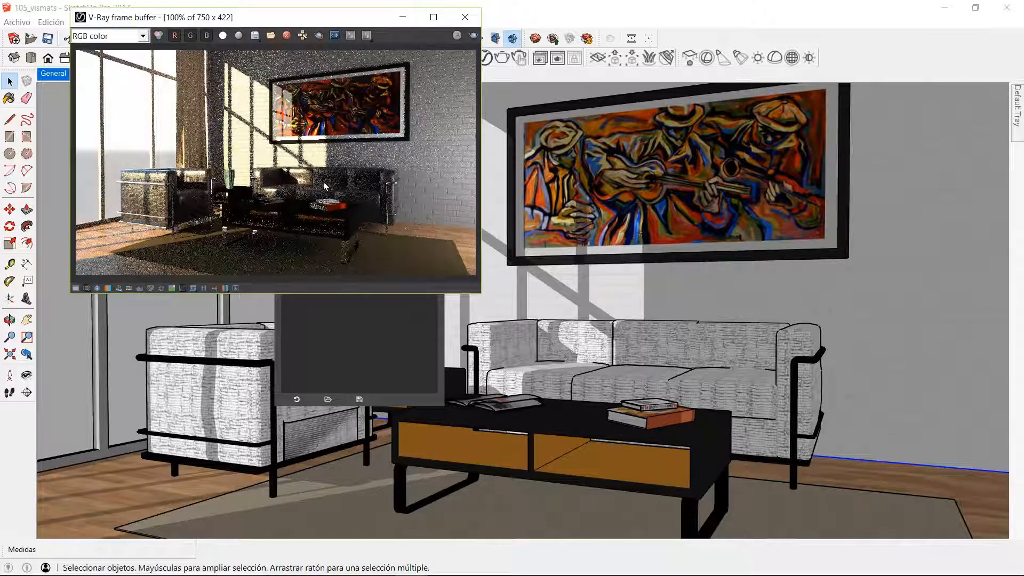
pyautogui.click(76, 289)
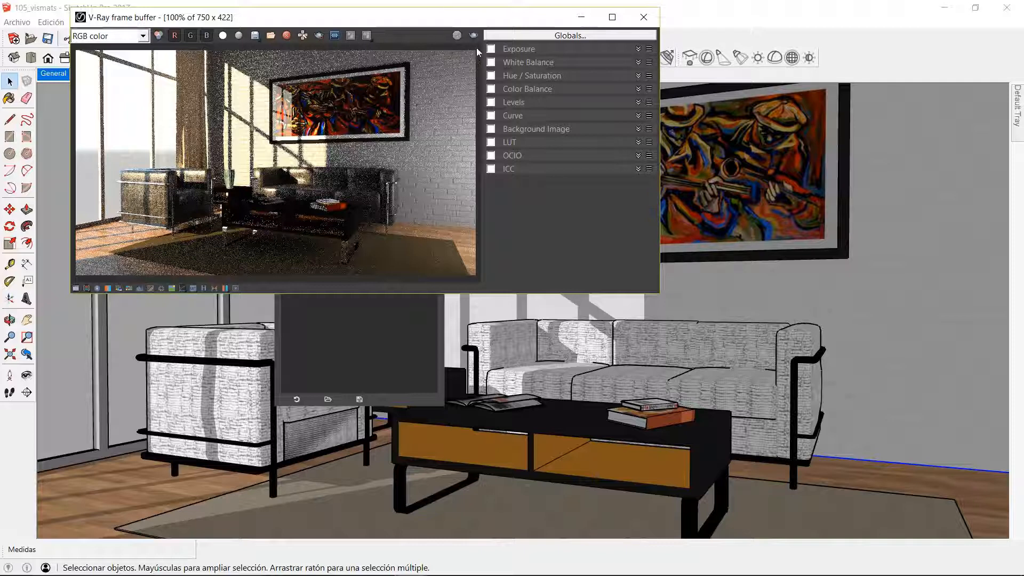
pyautogui.click(581, 18)
# Step: View the final living room render in Photos, switch to PowerPoint and start the slideshow from the collage of architectural renders on slide 5
pyautogui.moveTo(542, 567)
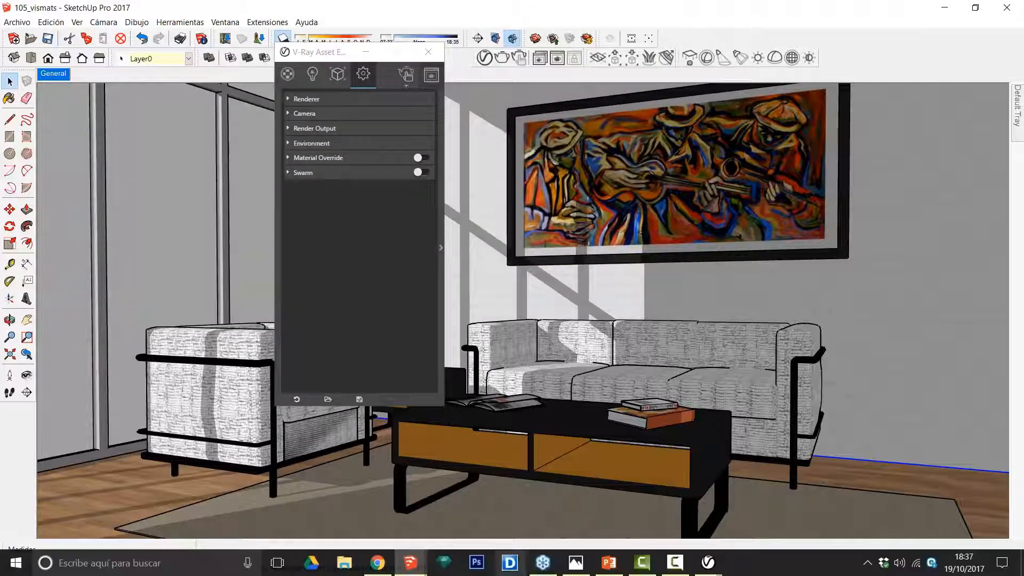
pyautogui.moveTo(412, 568)
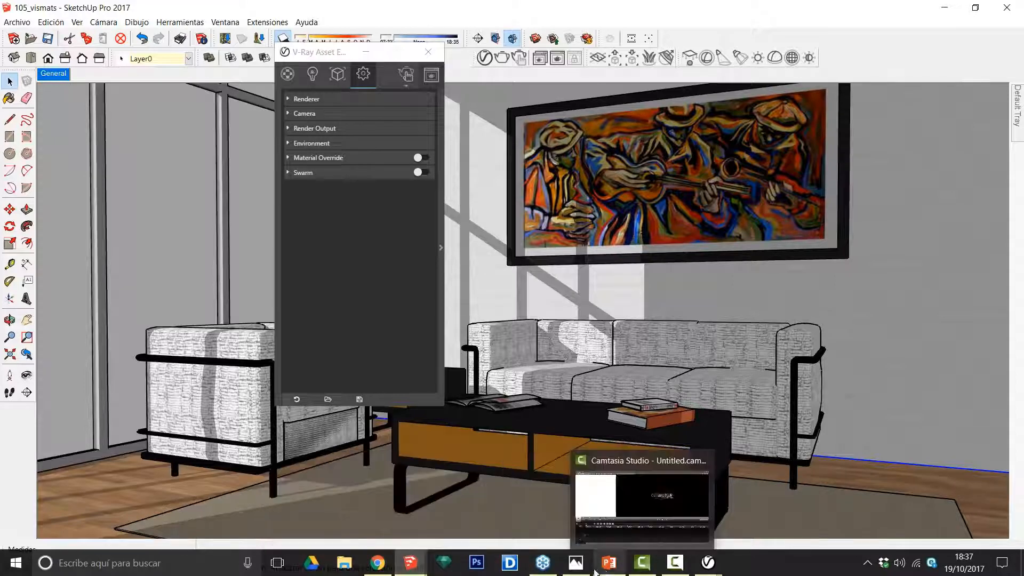
pyautogui.click(566, 570)
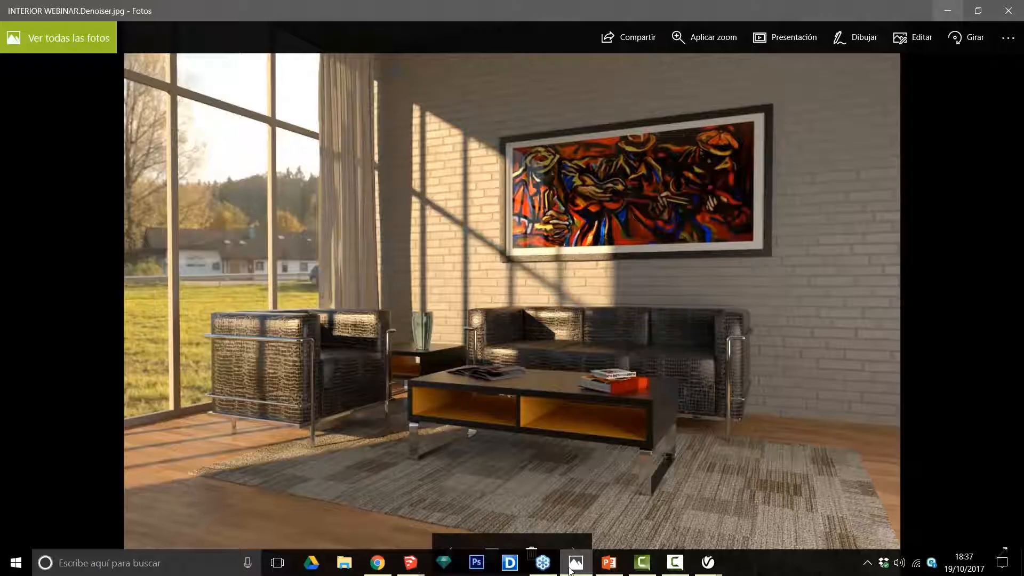
pyautogui.click(609, 563)
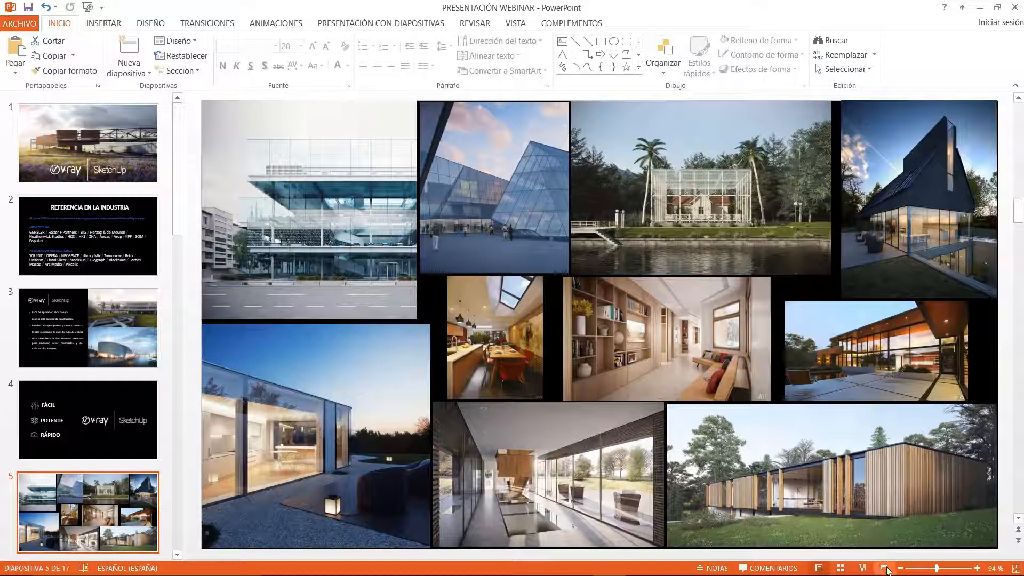
pyautogui.hotkey('shift', 'F5')
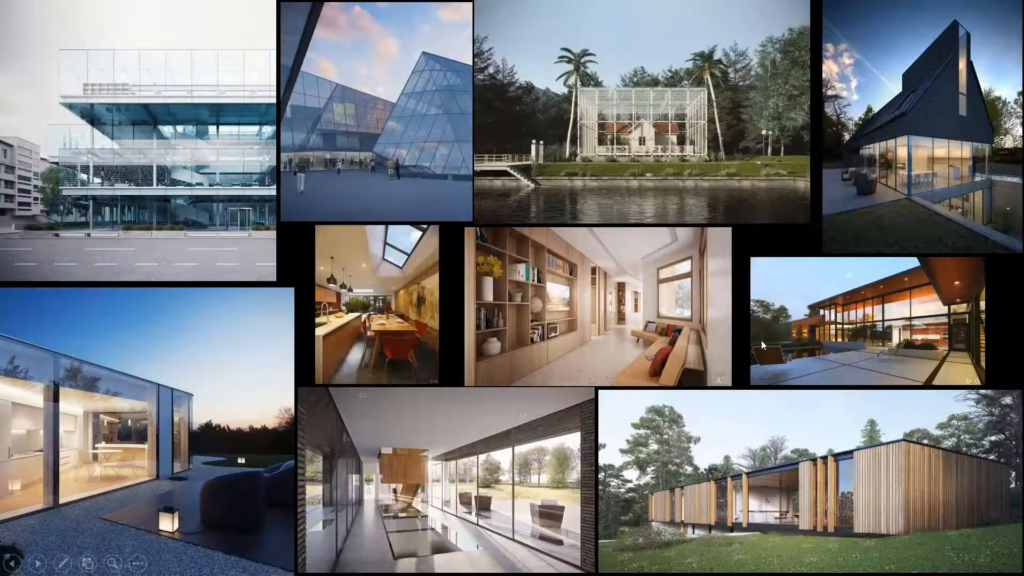